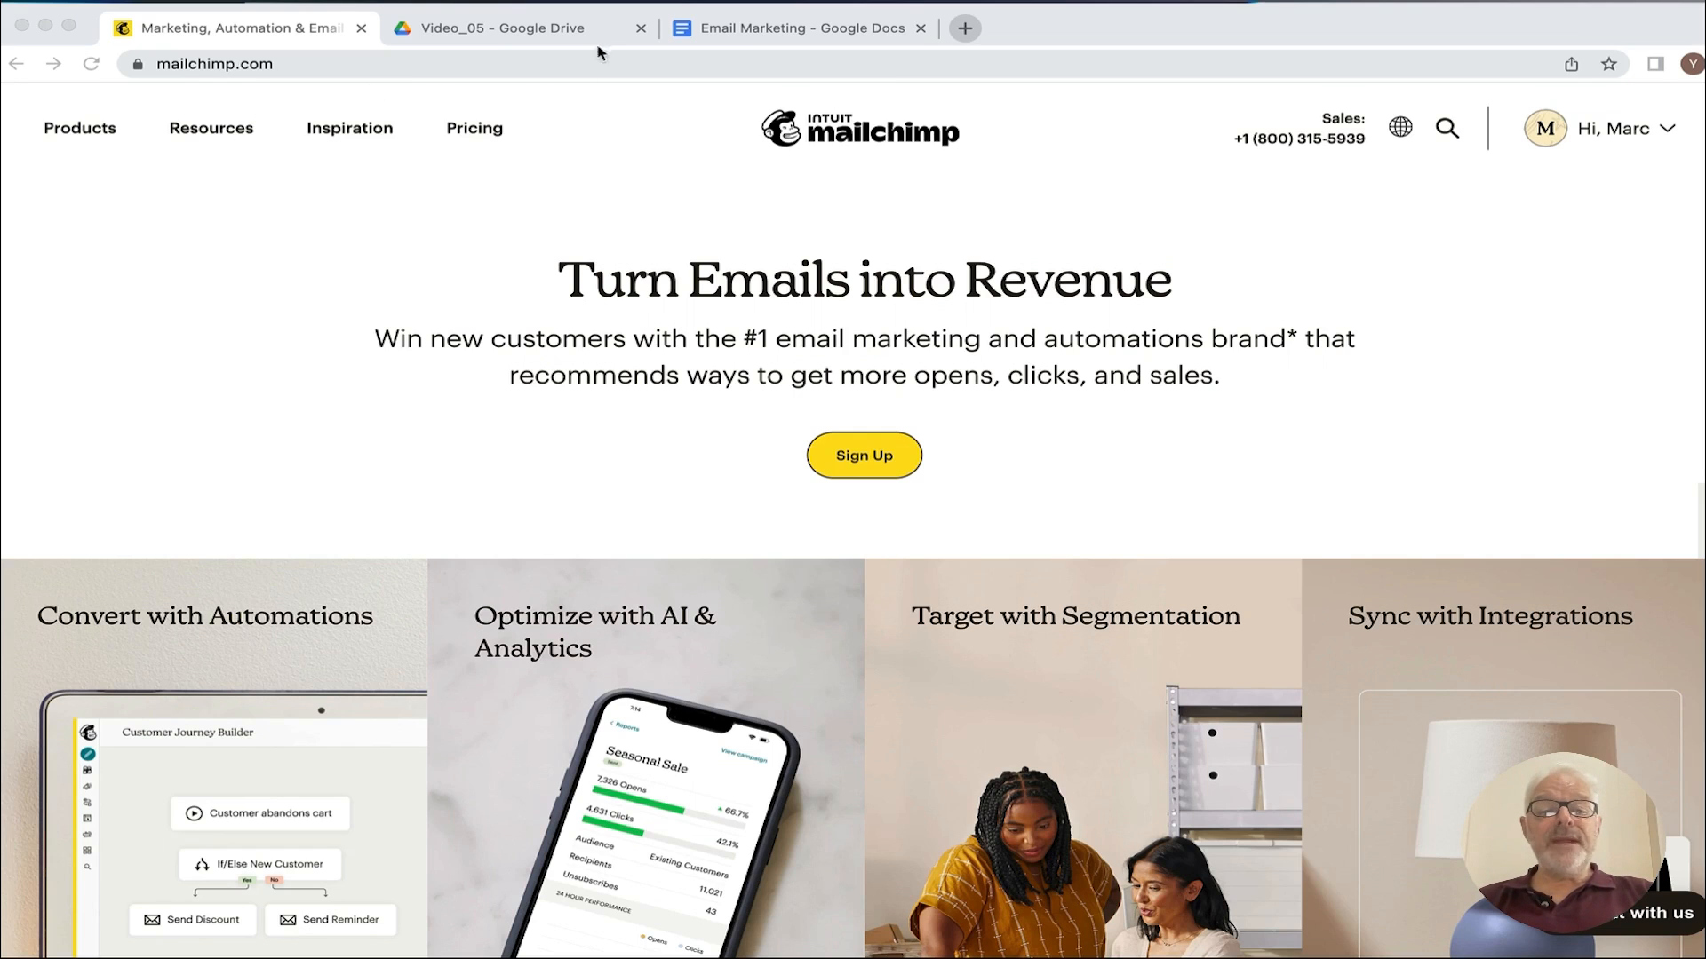
Step: Close the Video_05 and Email Marketing tabs and scroll down to Mailchimp's pricing plans table
{"action": "left_click", "coordinate": [641, 30]}
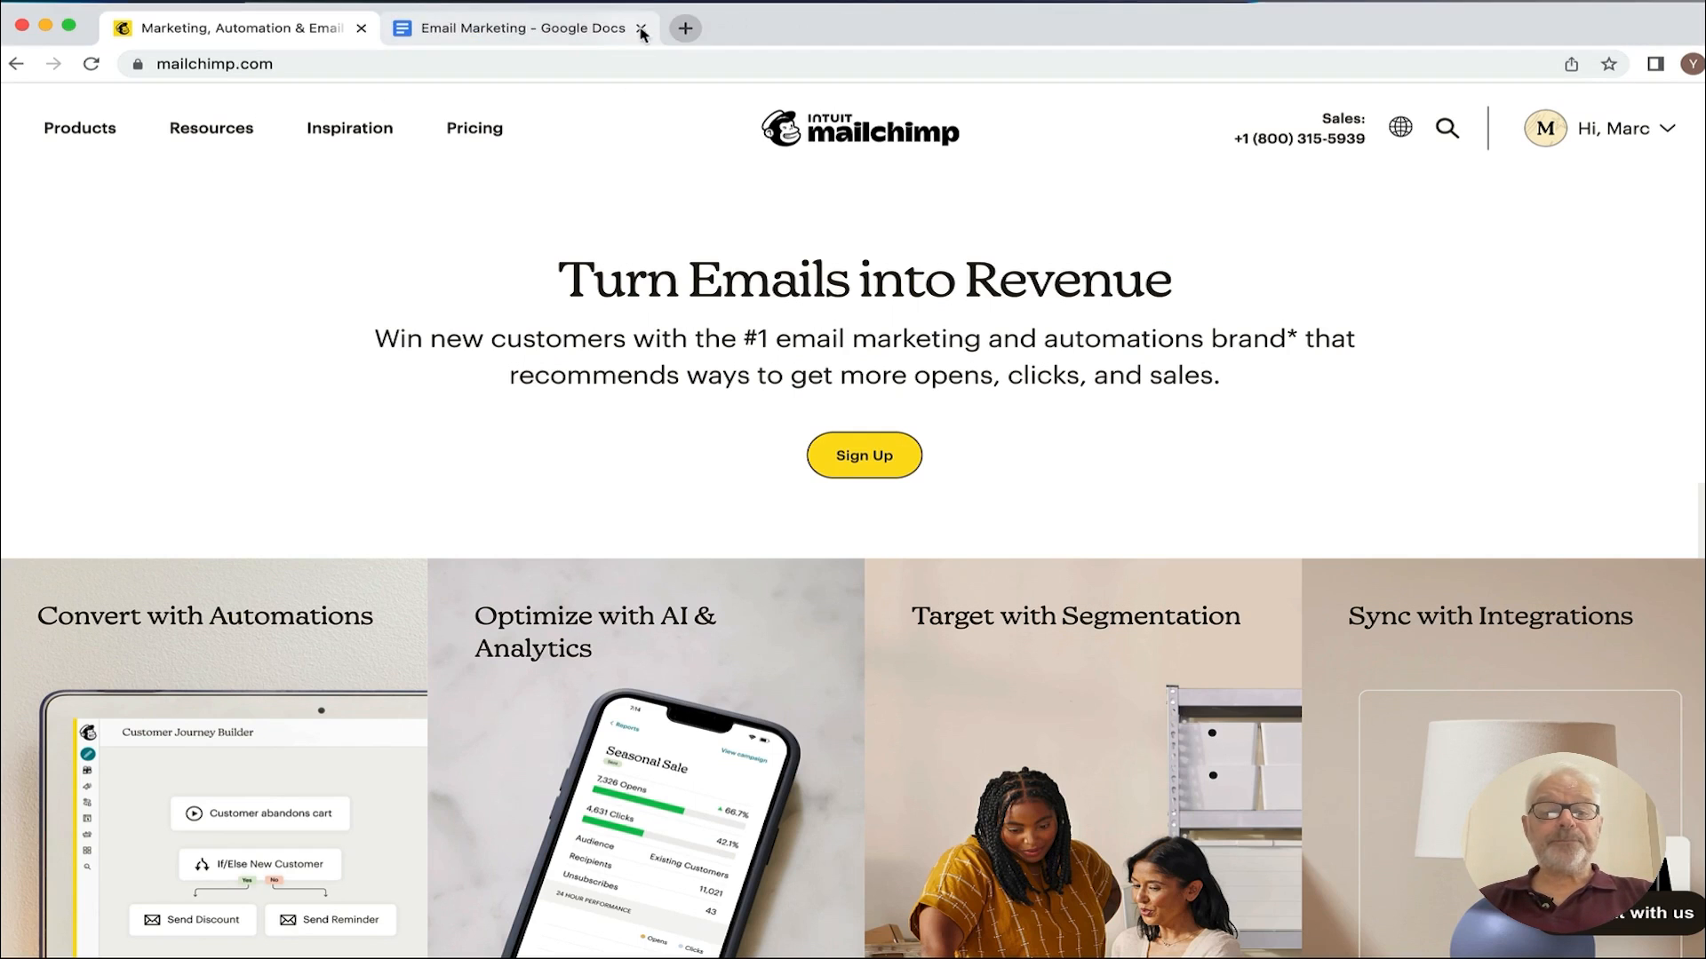
{"action": "left_click", "coordinate": [640, 31]}
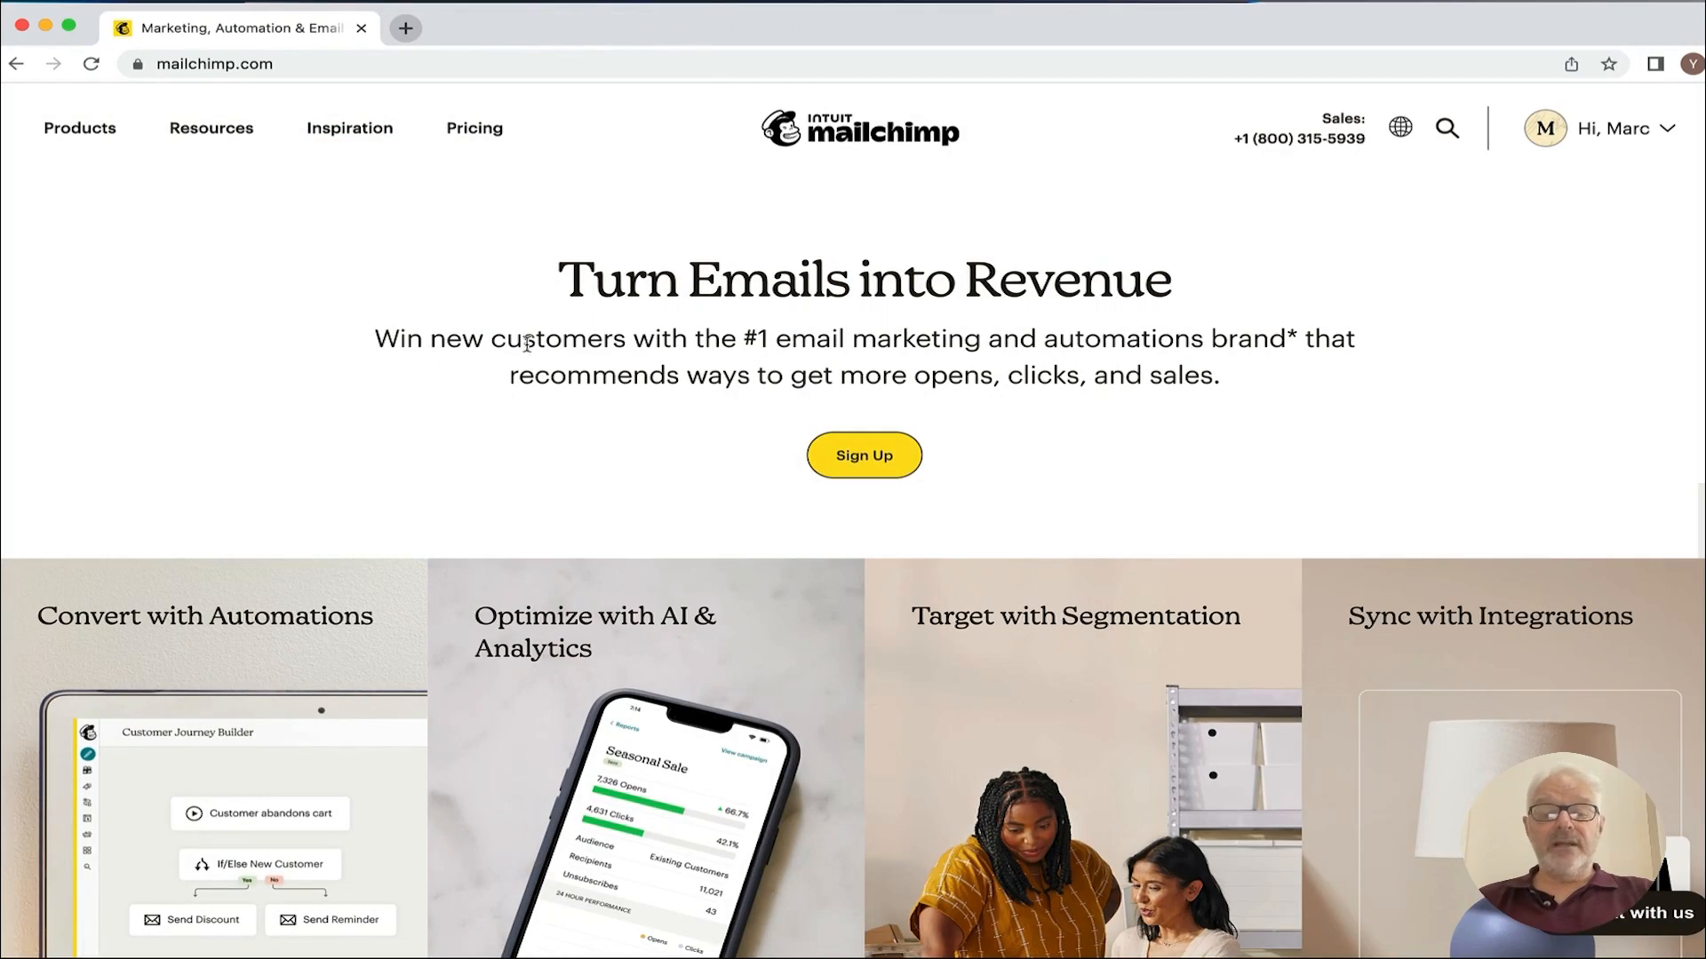
{"action": "scroll", "coordinate": [267, 325], "scroll_direction": "down", "scroll_amount": 3}
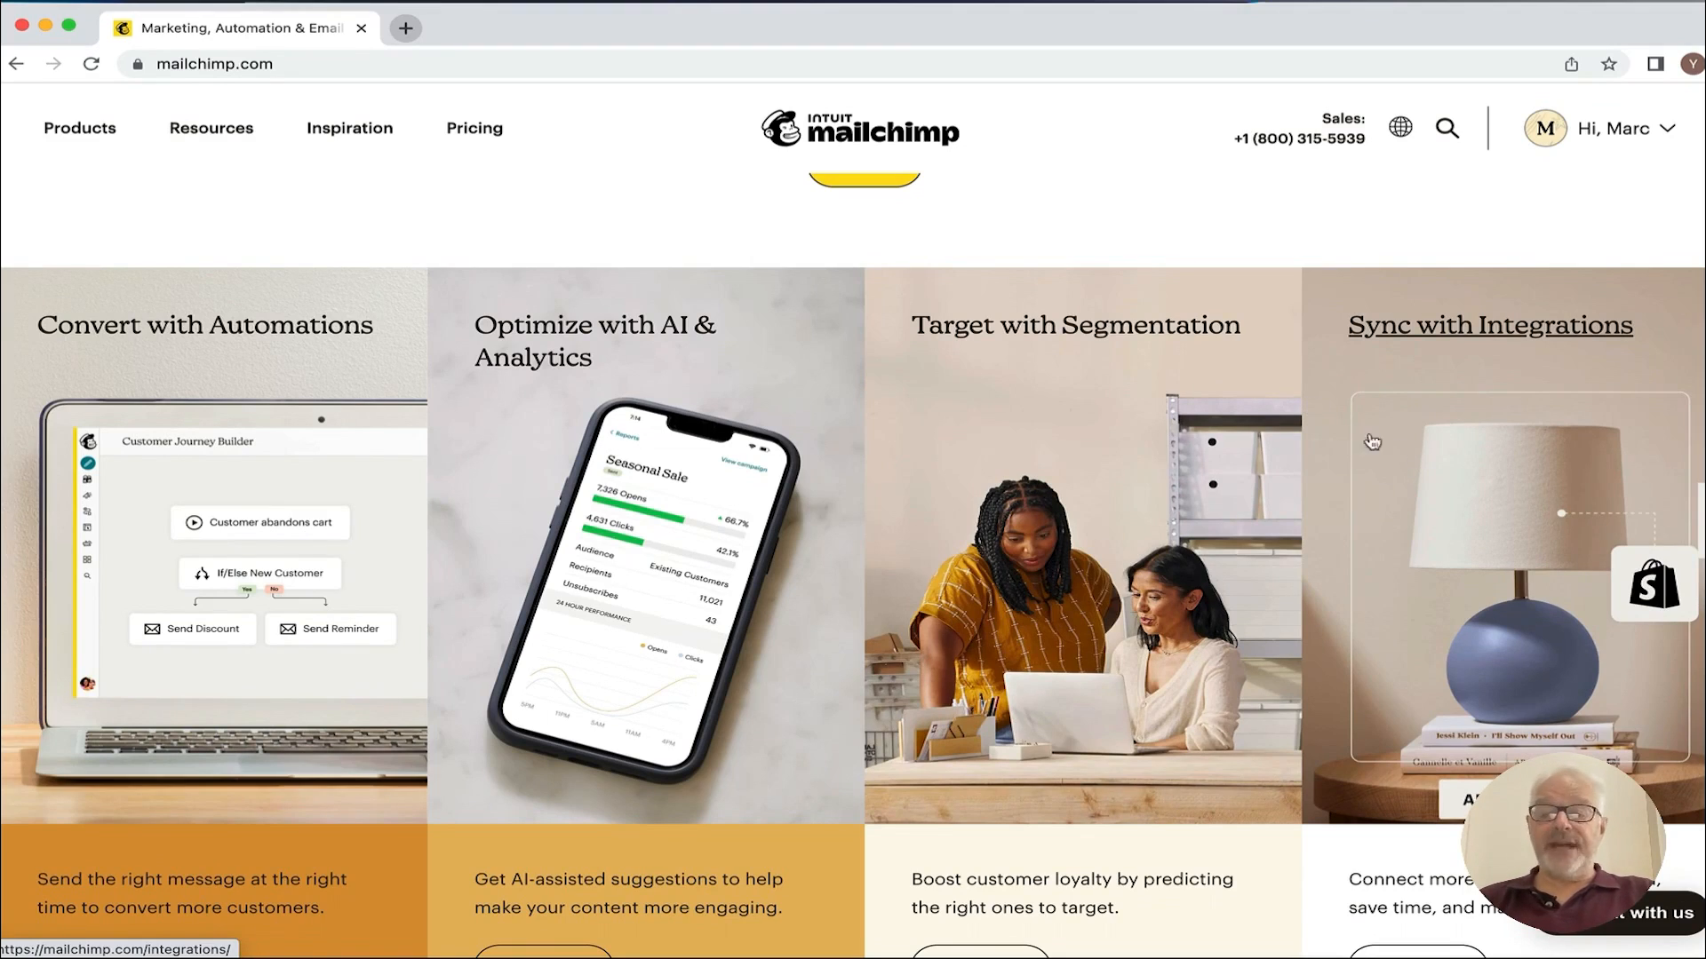
{"action": "scroll", "coordinate": [929, 512], "scroll_direction": "down", "scroll_amount": 5}
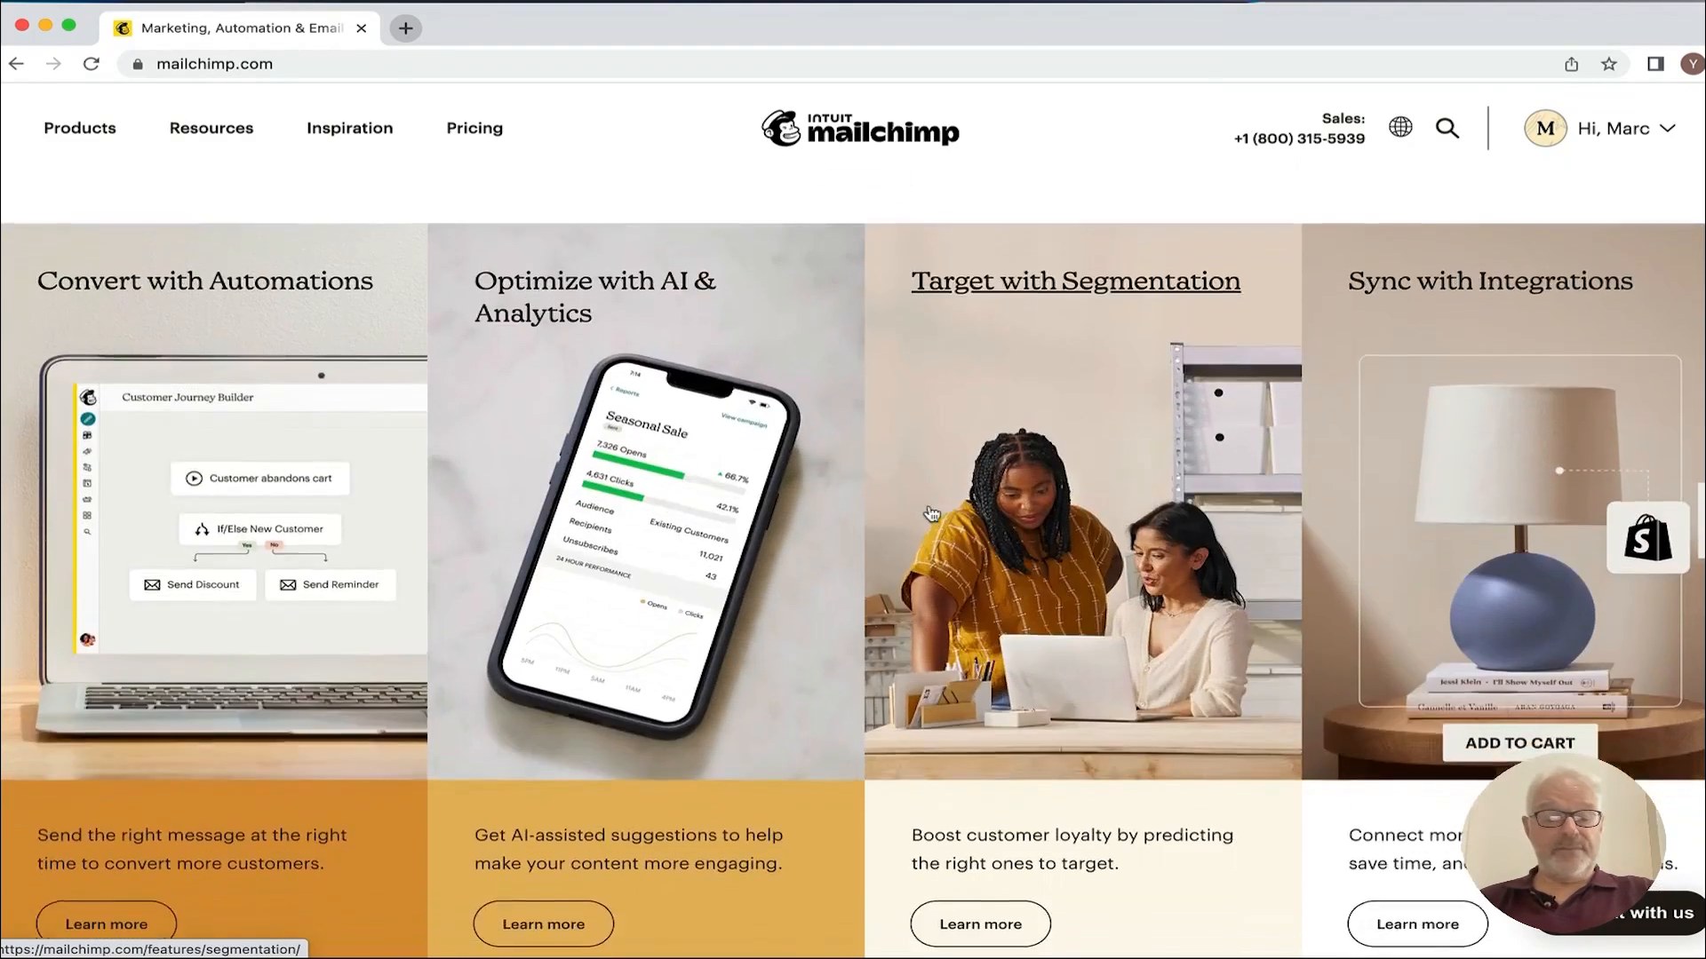
{"action": "scroll", "coordinate": [926, 513], "scroll_direction": "down", "scroll_amount": 5}
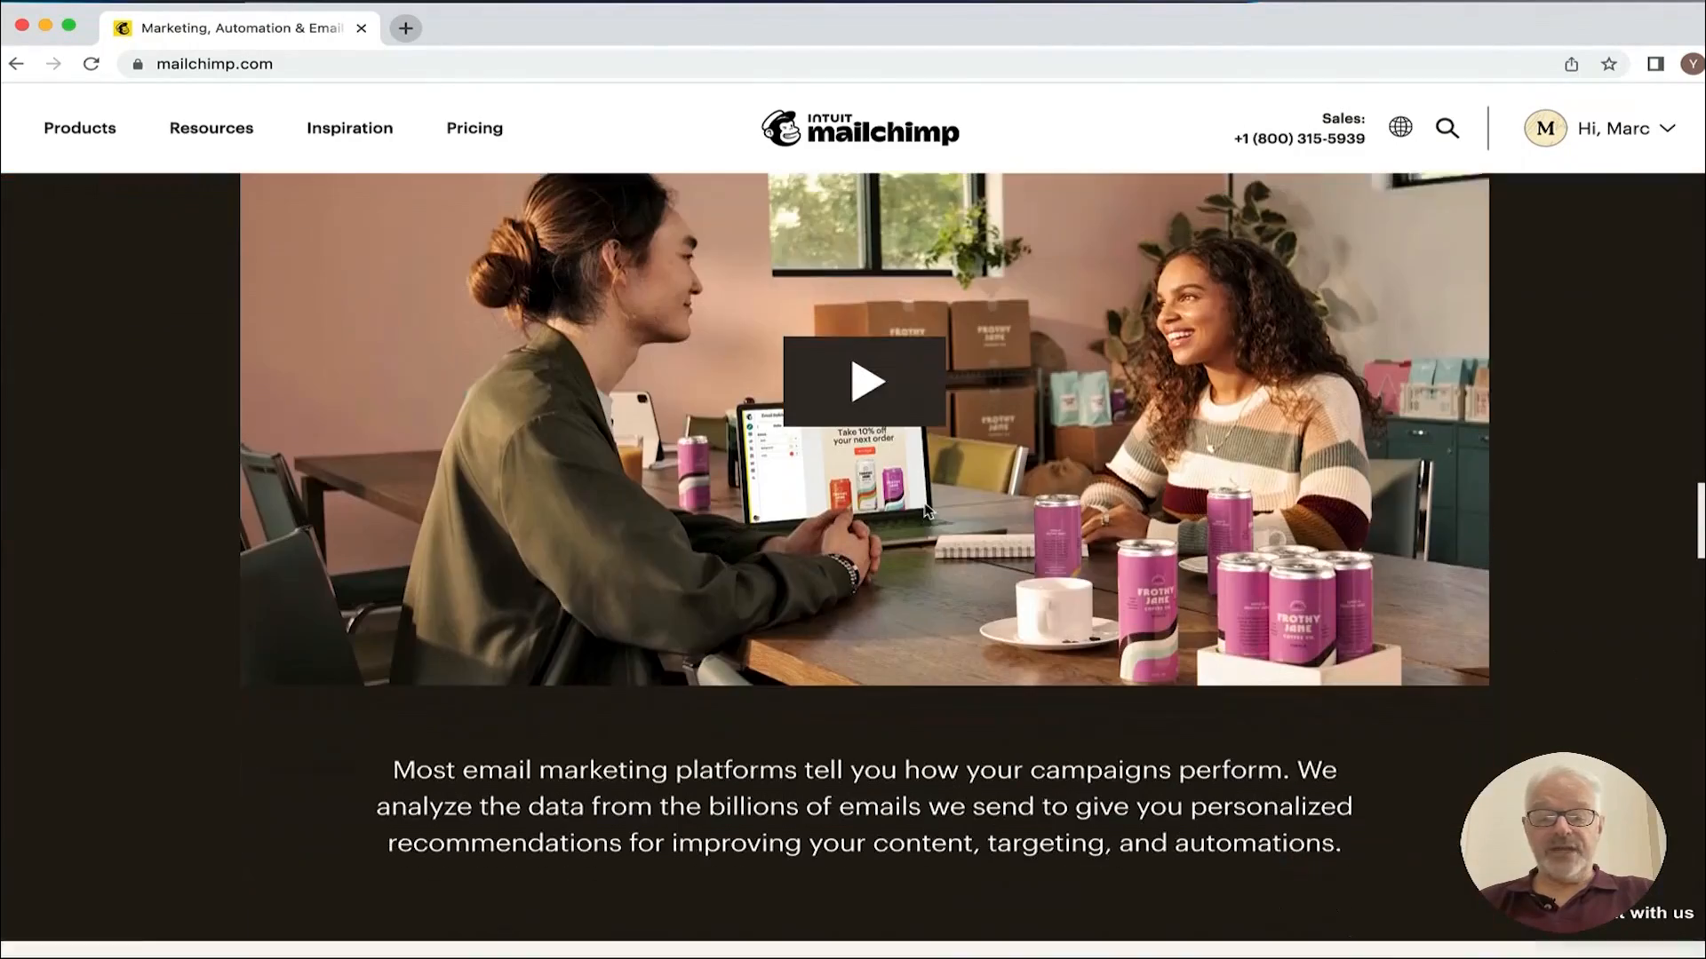
{"action": "scroll", "coordinate": [661, 518], "scroll_direction": "down", "scroll_amount": 10}
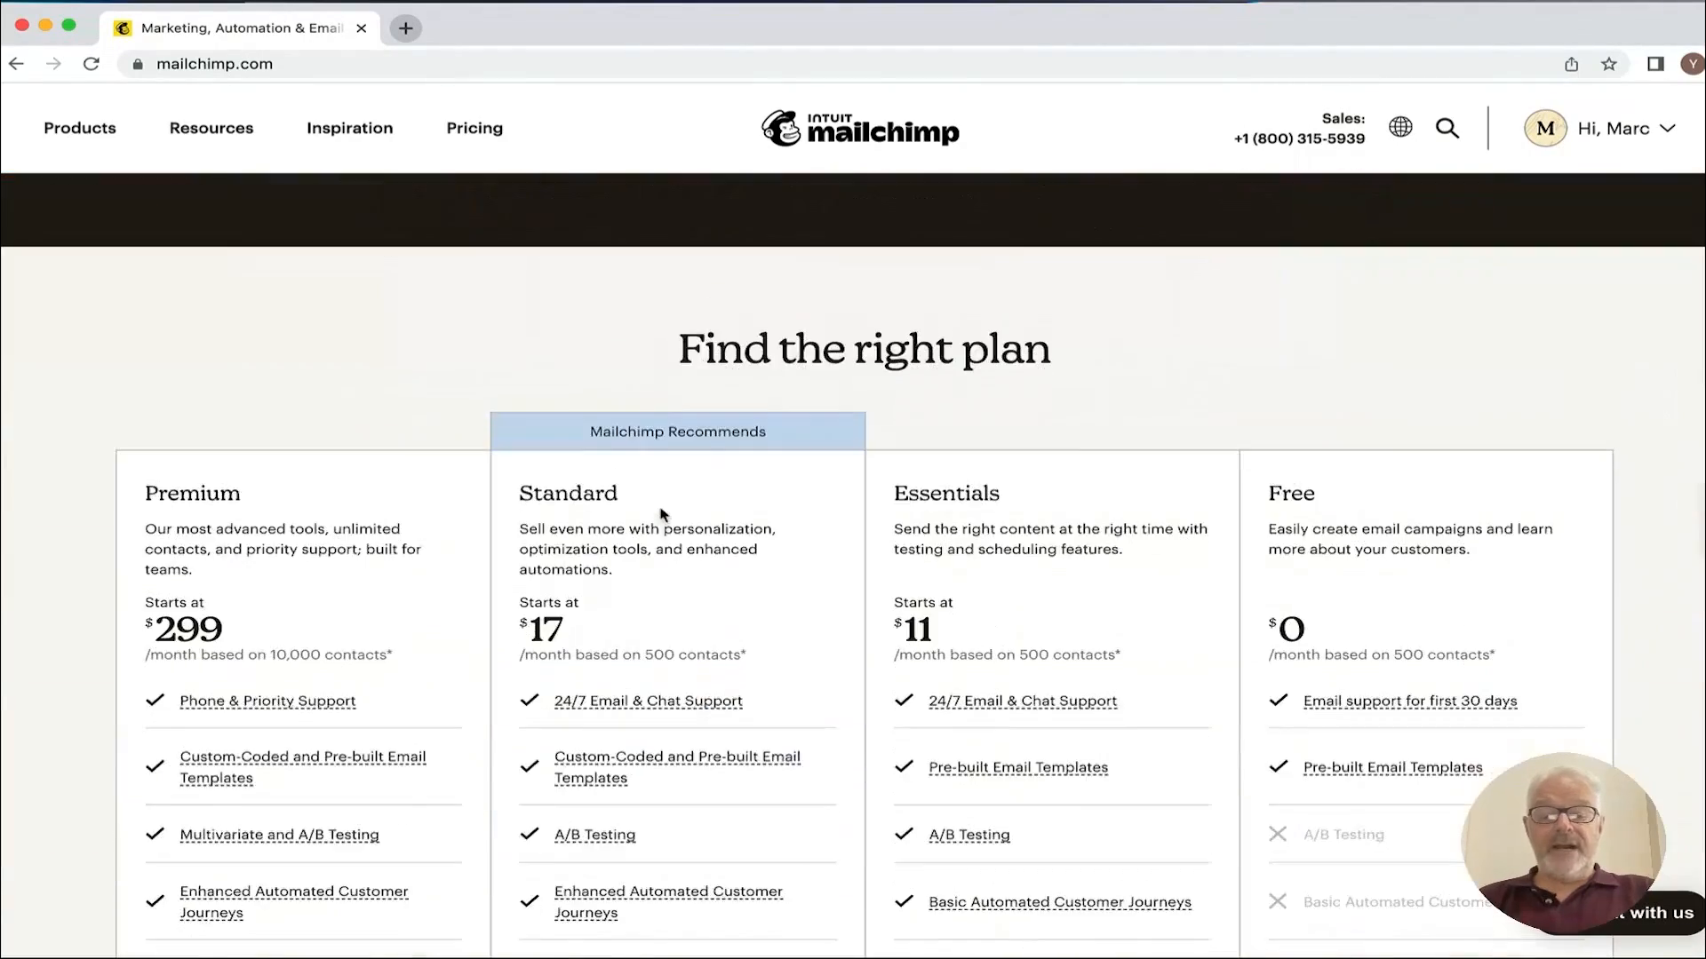
{"action": "scroll", "coordinate": [662, 513], "scroll_direction": "down", "scroll_amount": 1}
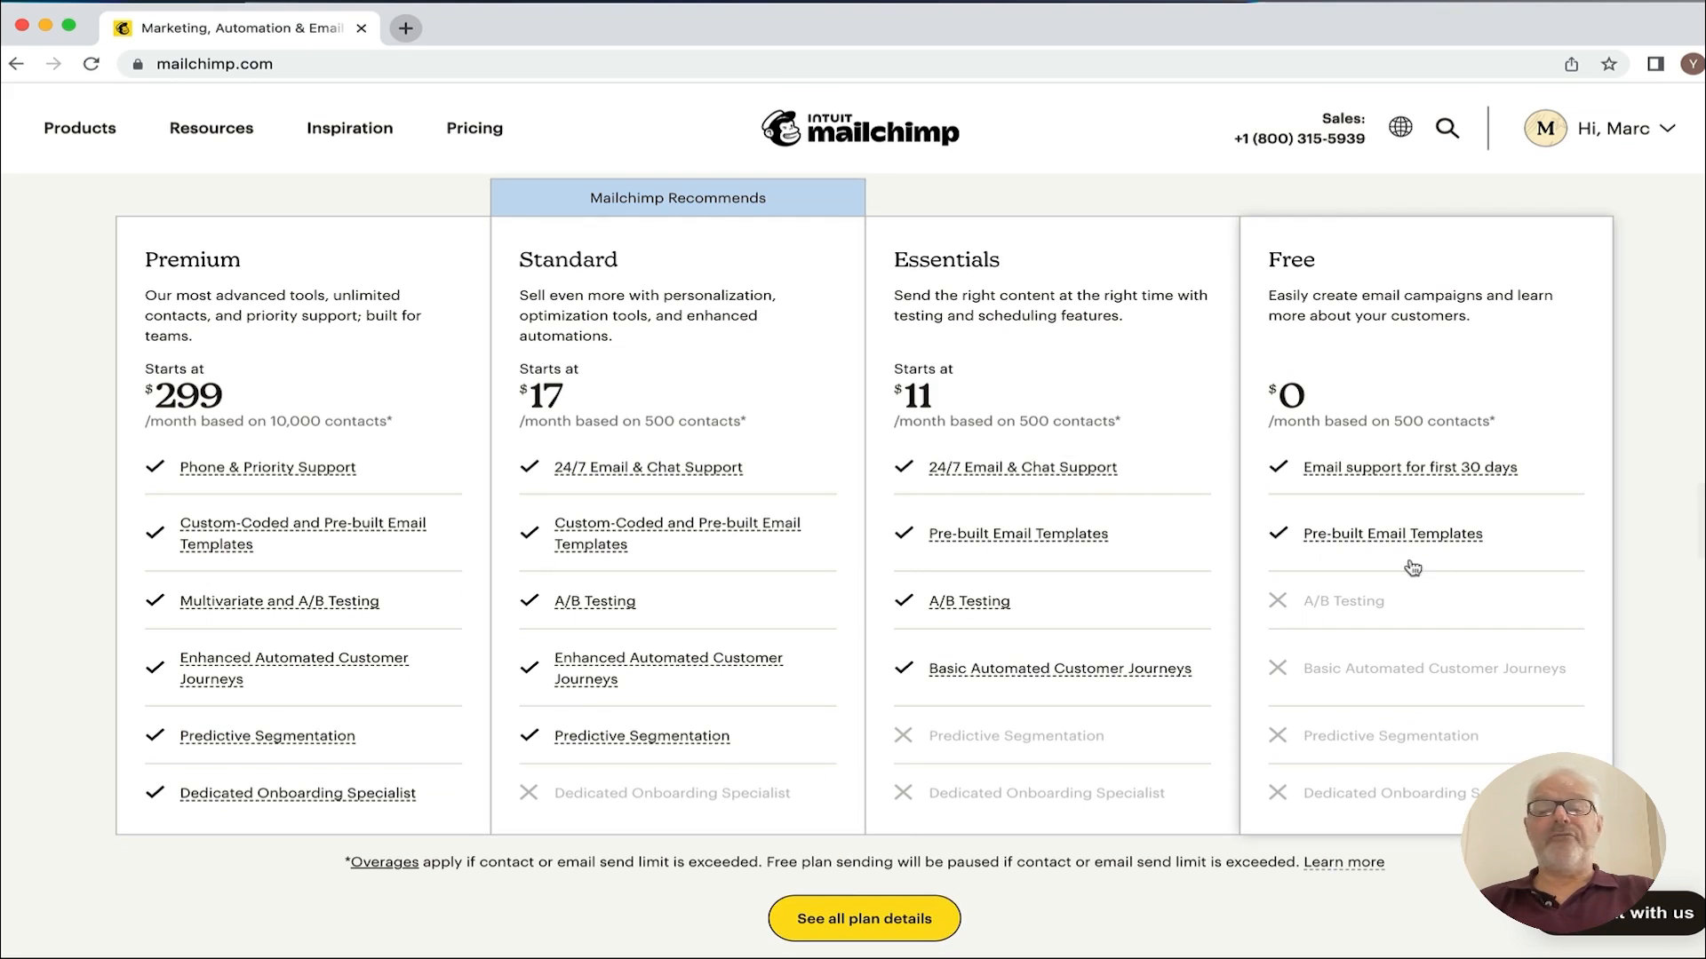
Step: Go to the account's Audience dashboard through the account dropdown menu
{"action": "left_click", "coordinate": [1620, 121]}
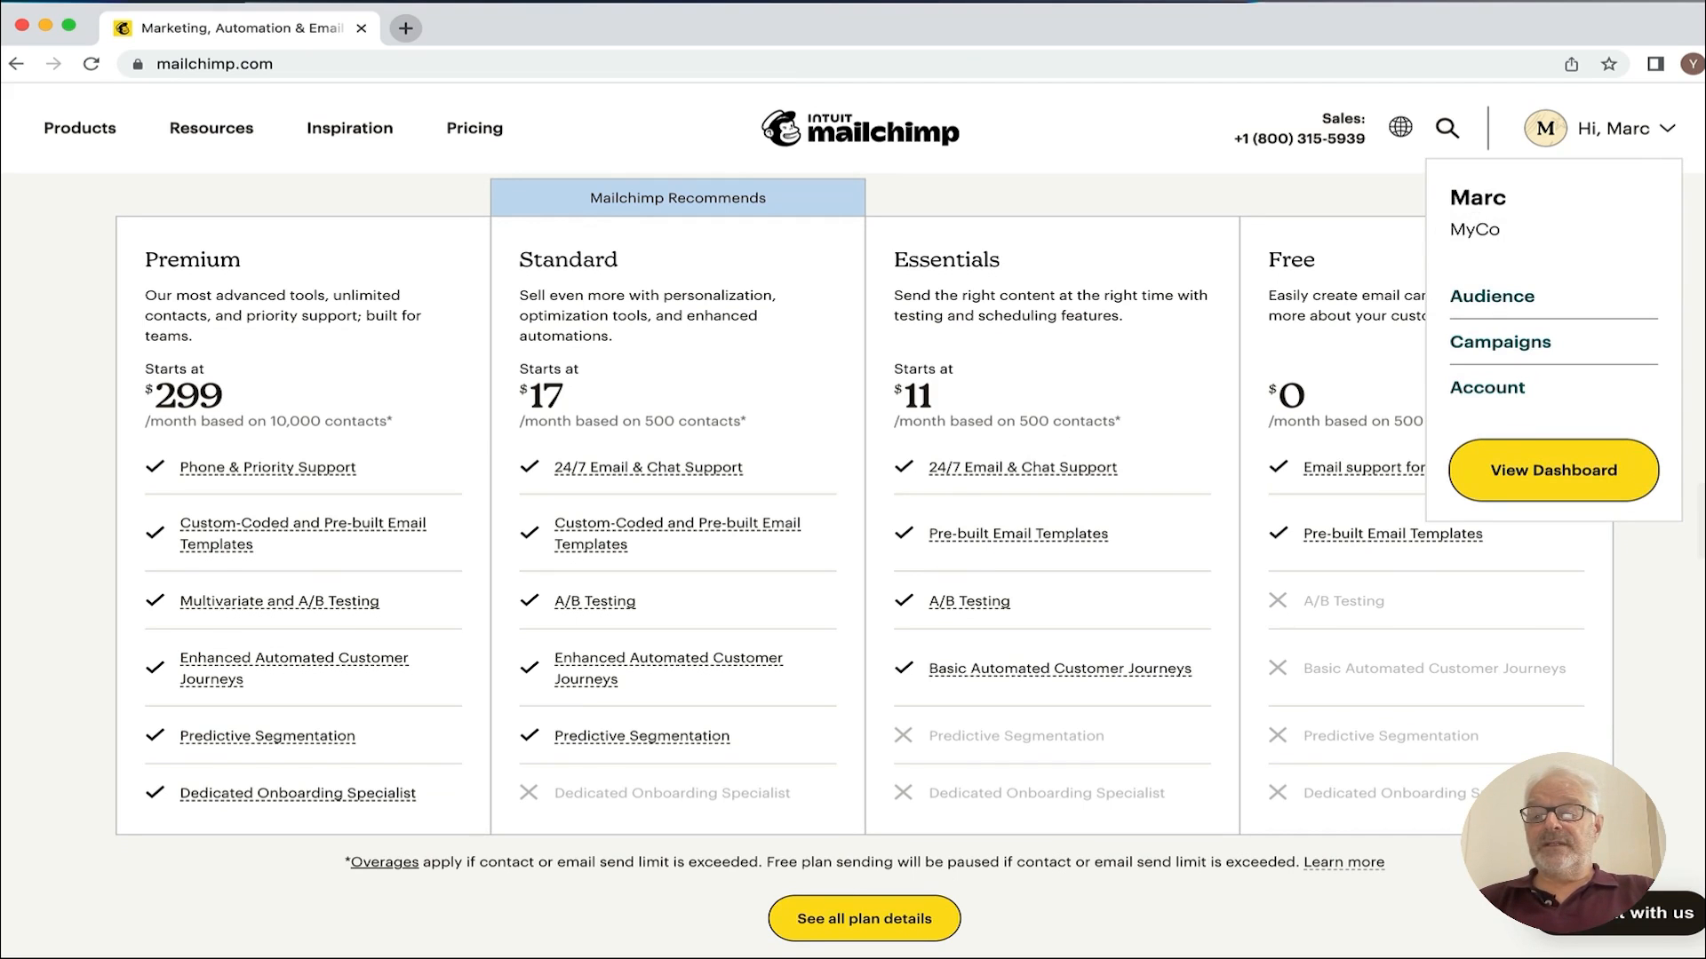
{"action": "left_click", "coordinate": [82, 130]}
{"action": "mouse_move", "coordinate": [1625, 124]}
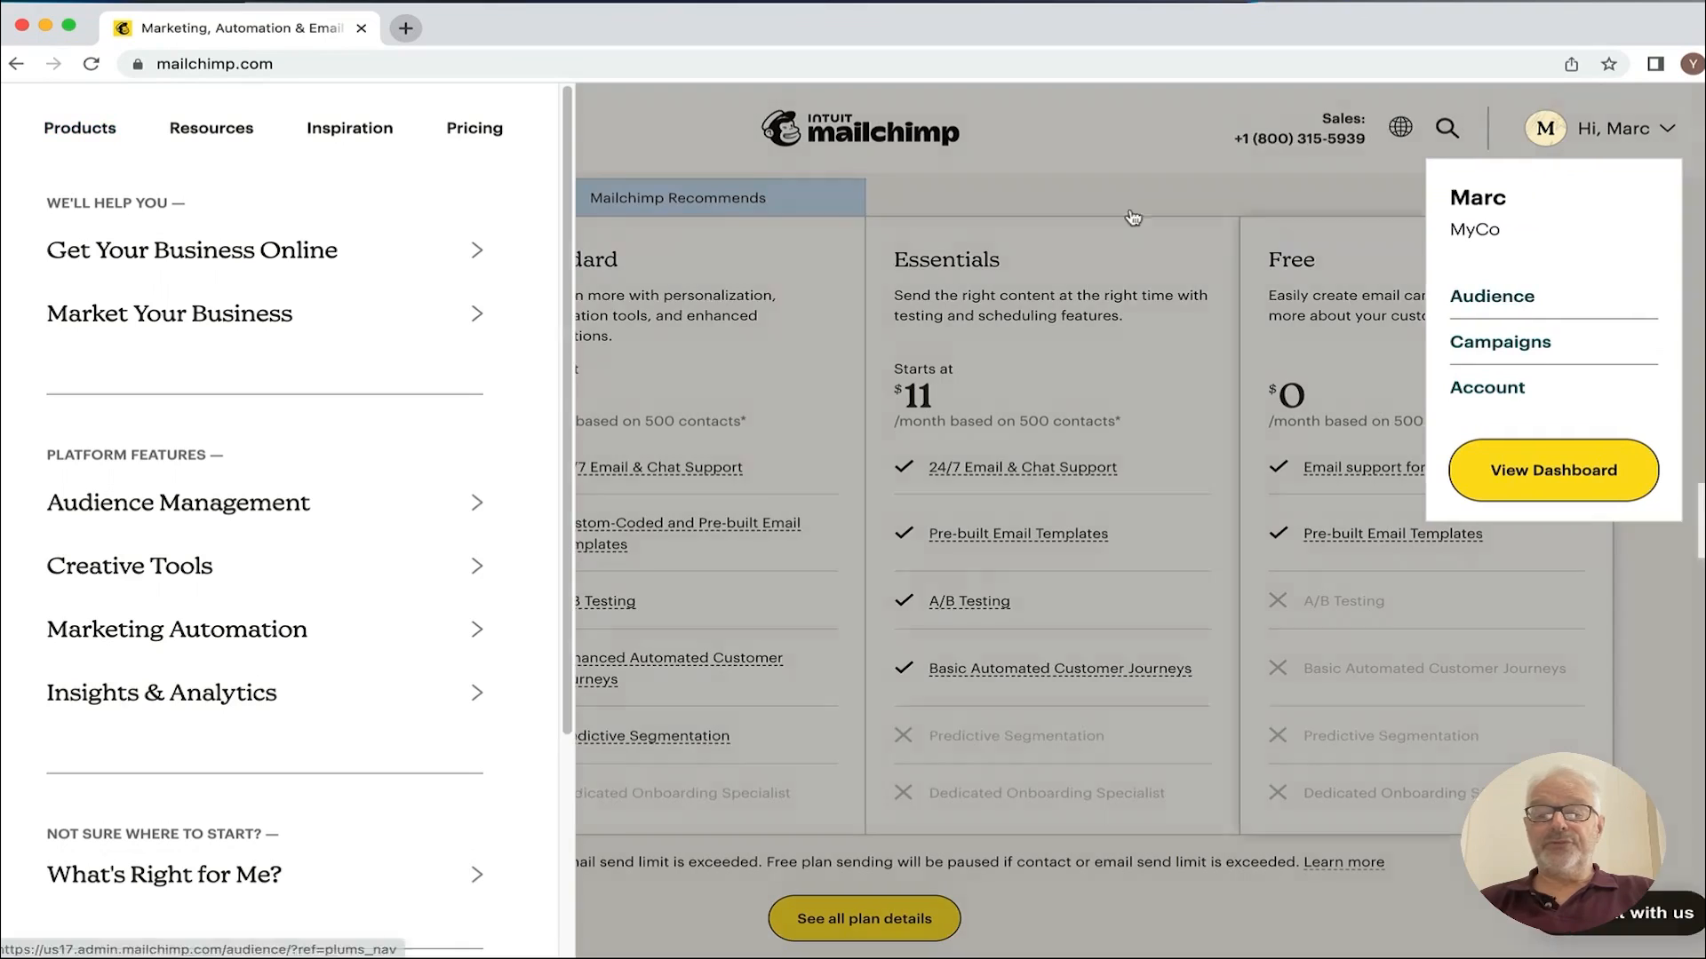
{"action": "left_click", "coordinate": [1132, 216]}
{"action": "left_click", "coordinate": [826, 135]}
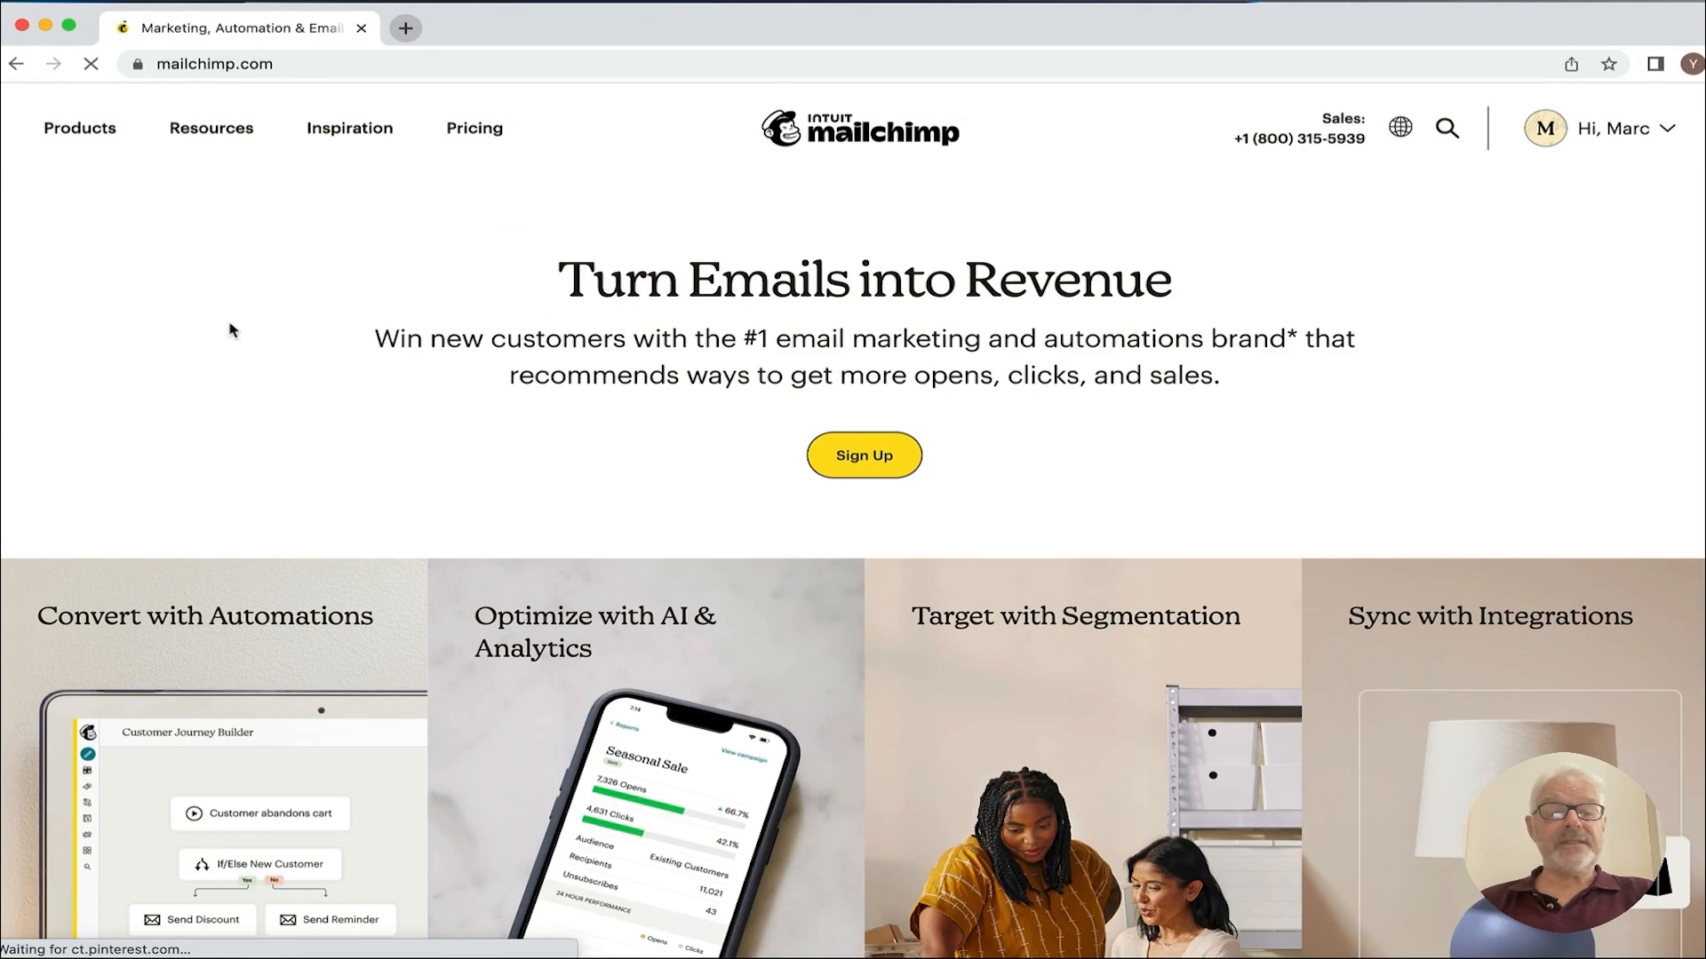
{"action": "mouse_move", "coordinate": [1575, 108]}
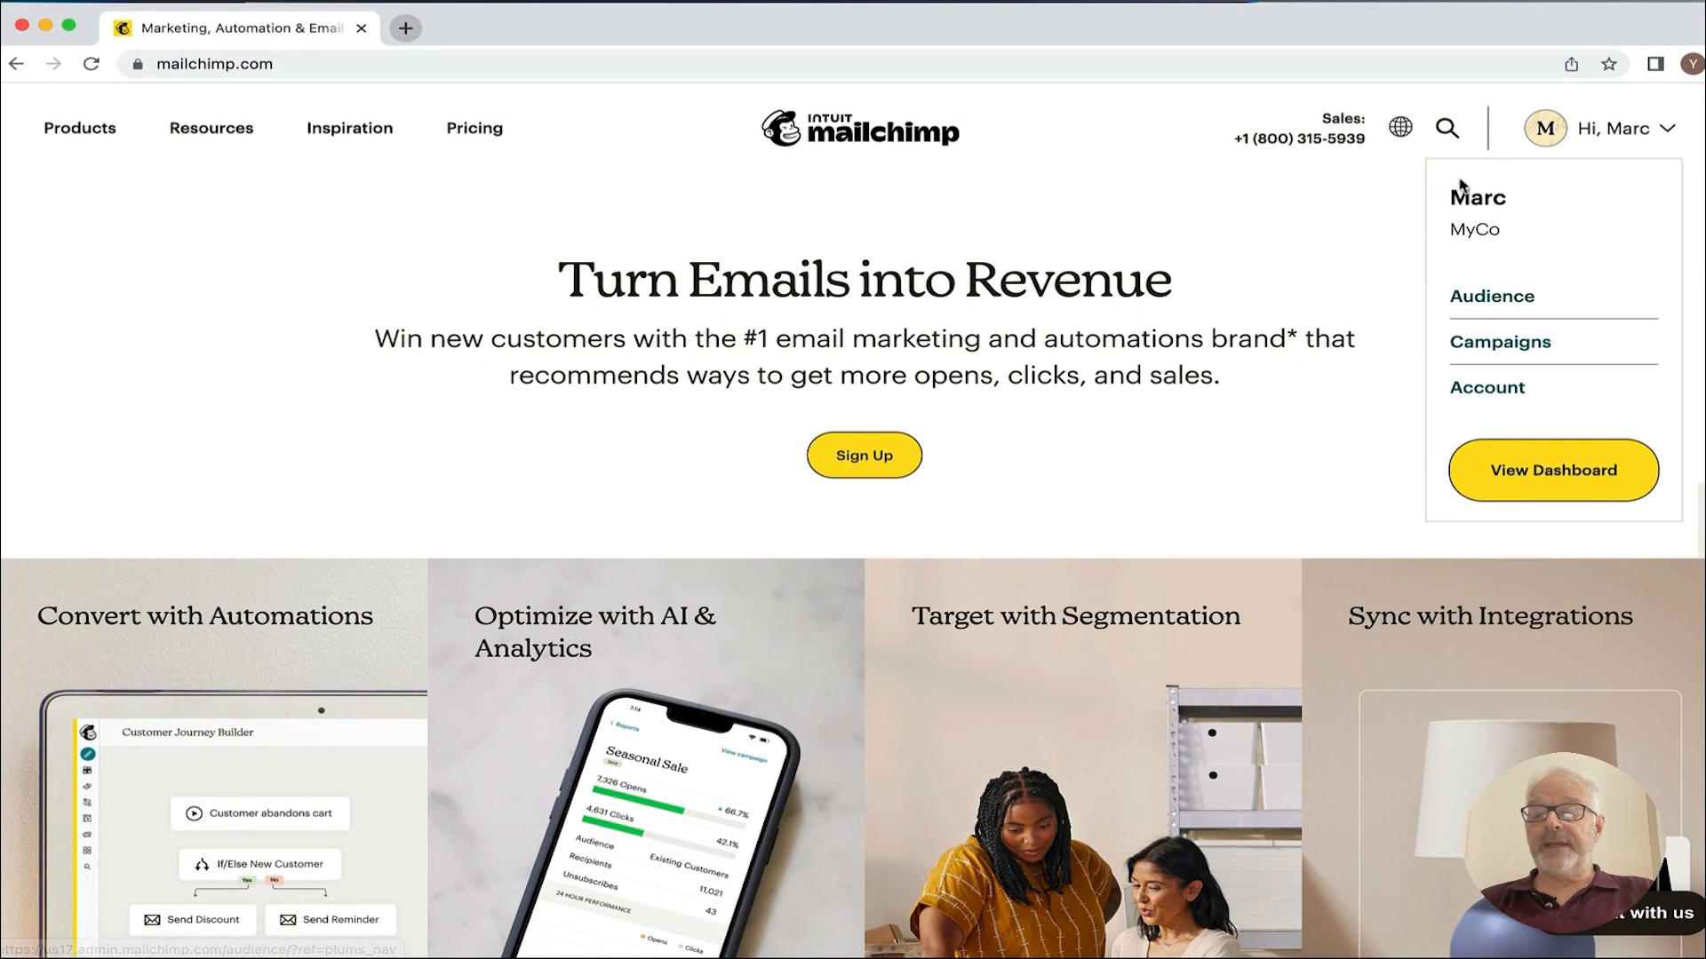
{"action": "left_click", "coordinate": [1463, 305]}
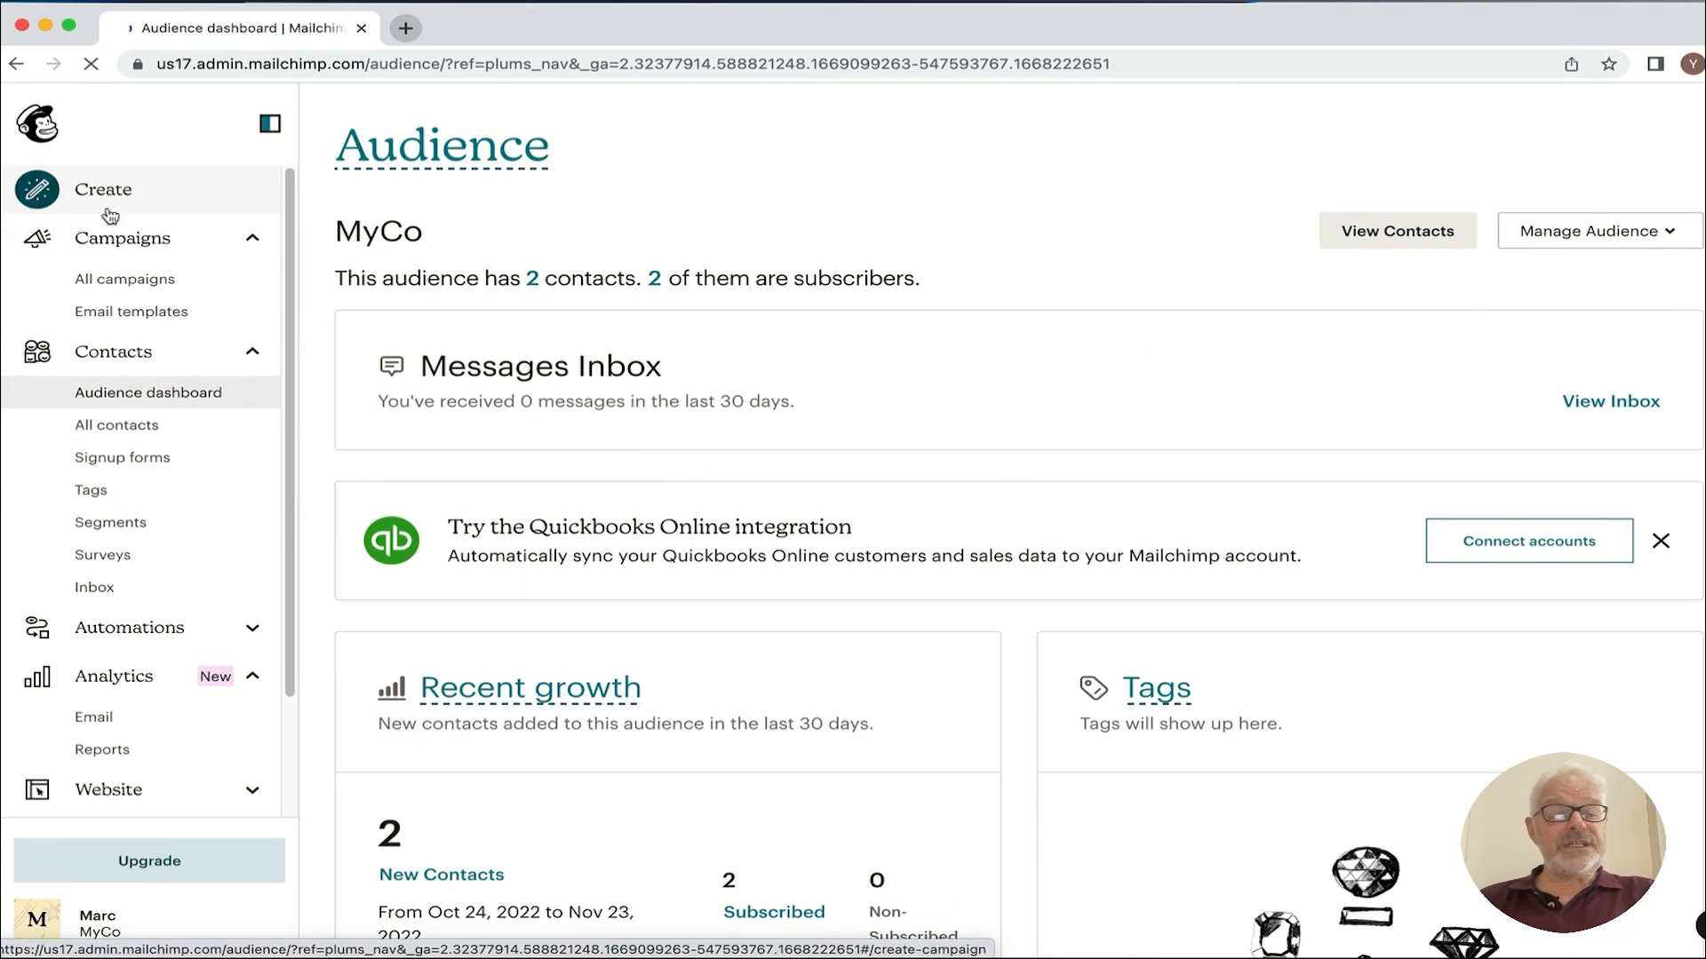
Step: Collapse the Campaigns, Contacts and Analytics sidebar groups, then re-expand Contacts
{"action": "left_click", "coordinate": [249, 240]}
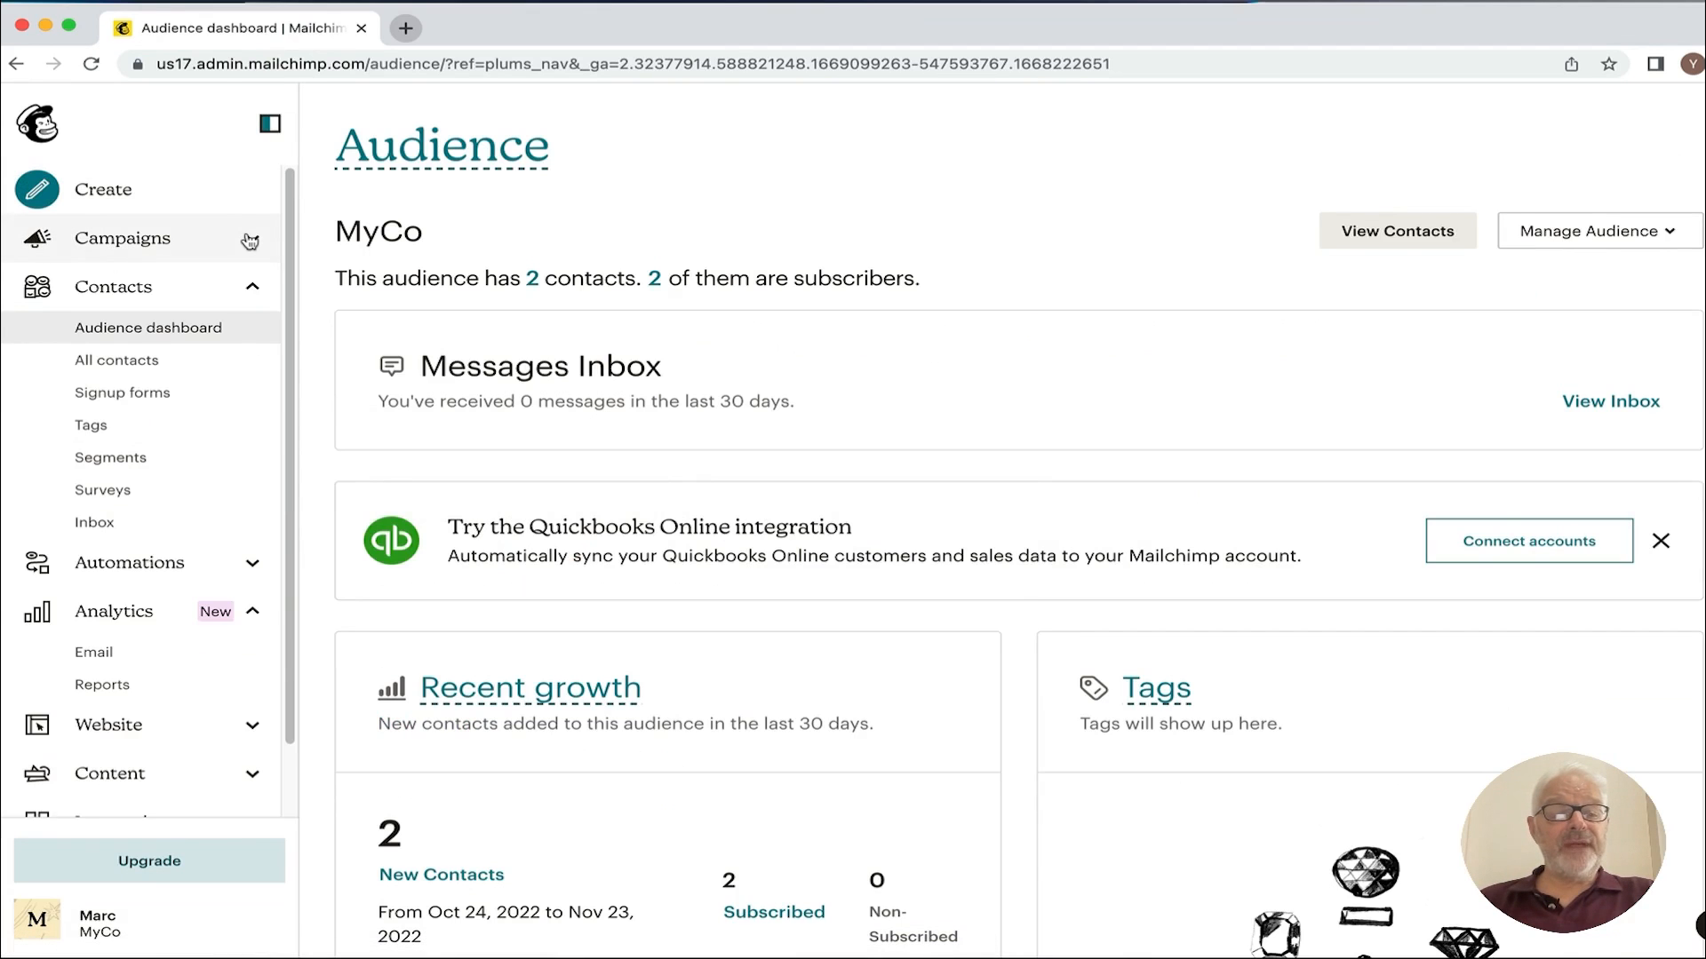
{"action": "left_click", "coordinate": [249, 286]}
{"action": "left_click", "coordinate": [270, 387]}
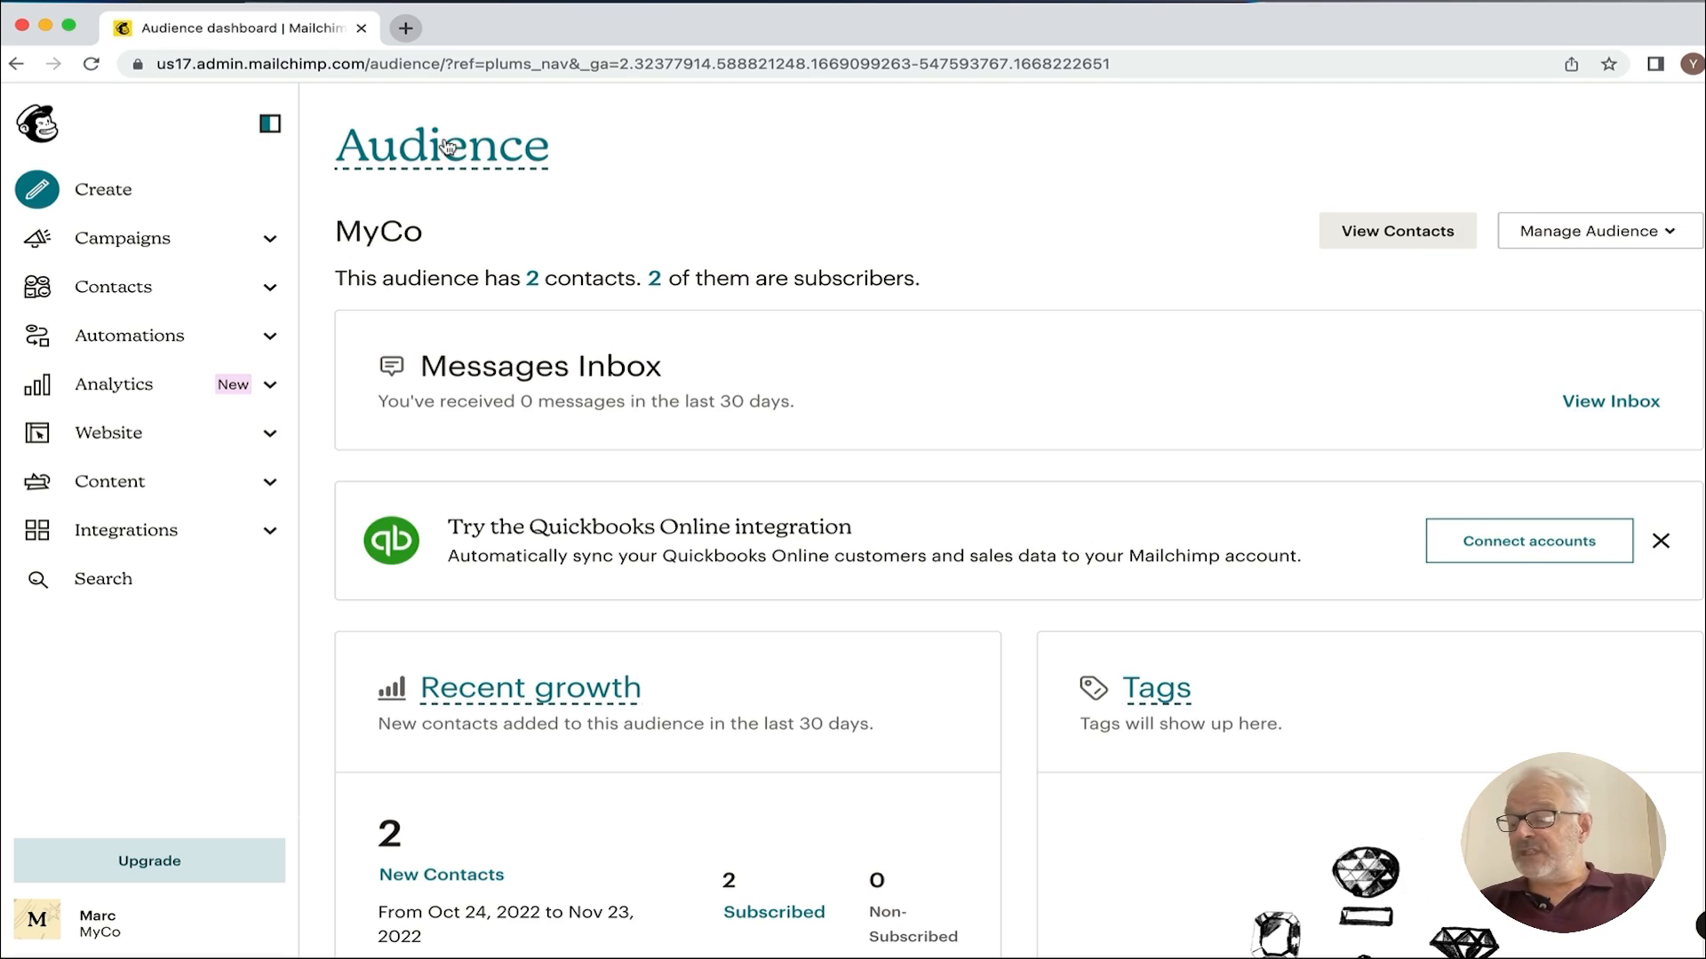
{"action": "left_click", "coordinate": [131, 294]}
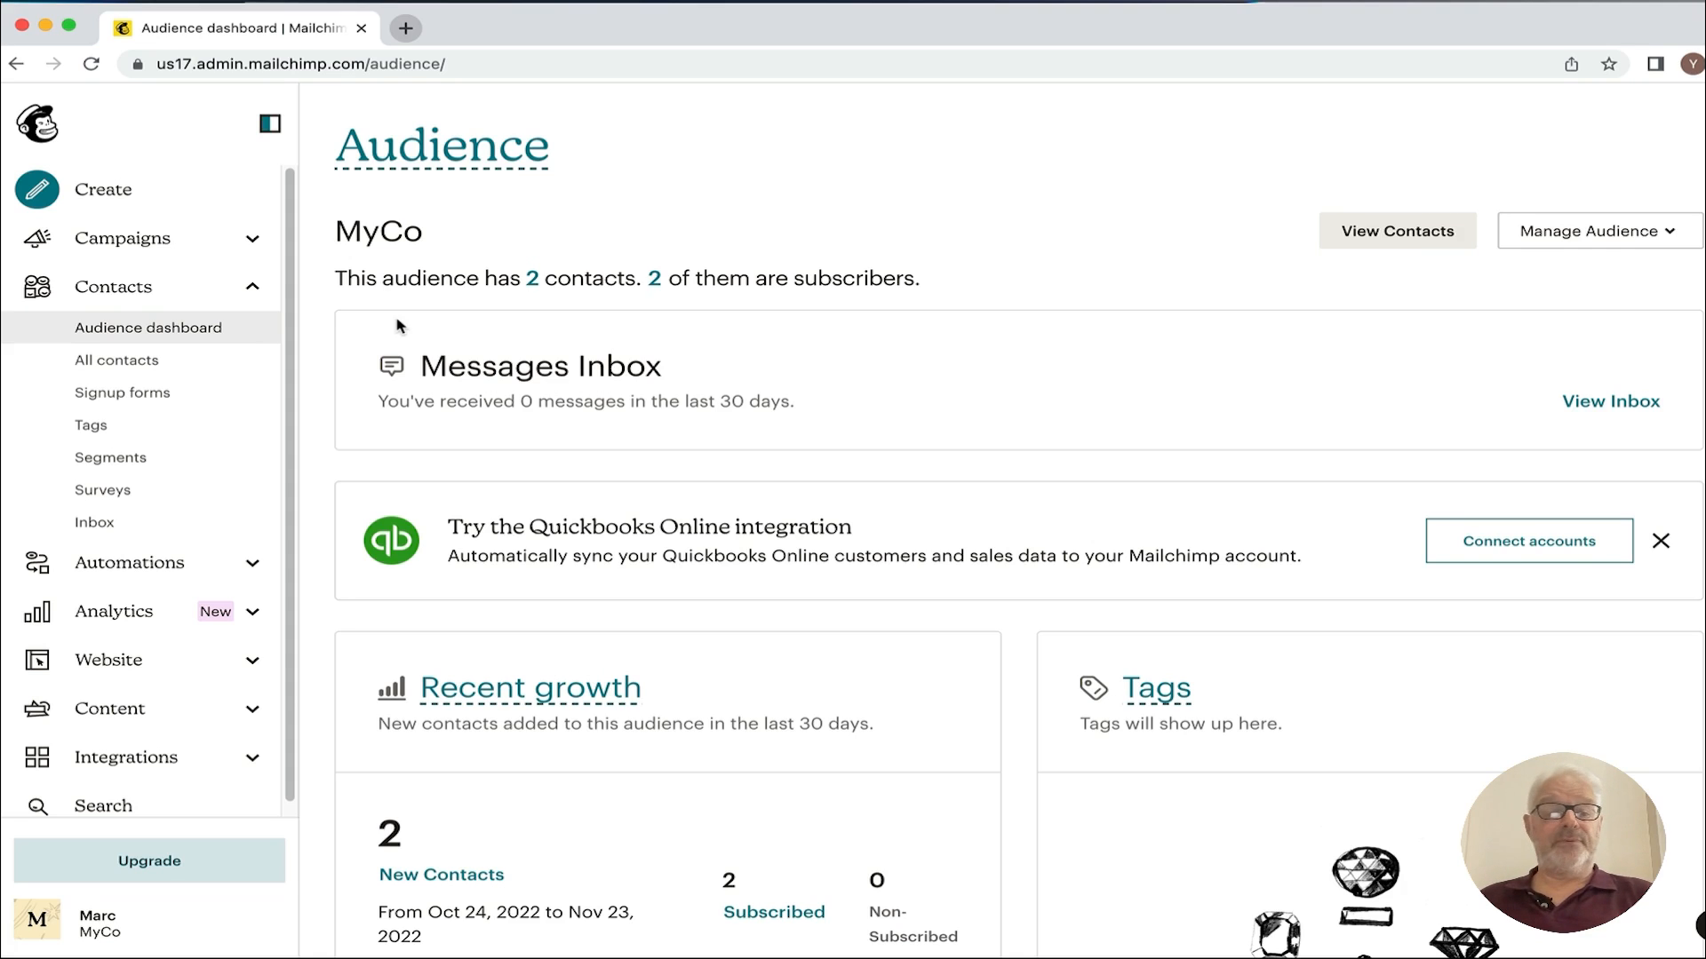
Step: Show All contacts in the audience and open the Add contacts dropdown
{"action": "left_click", "coordinate": [127, 369]}
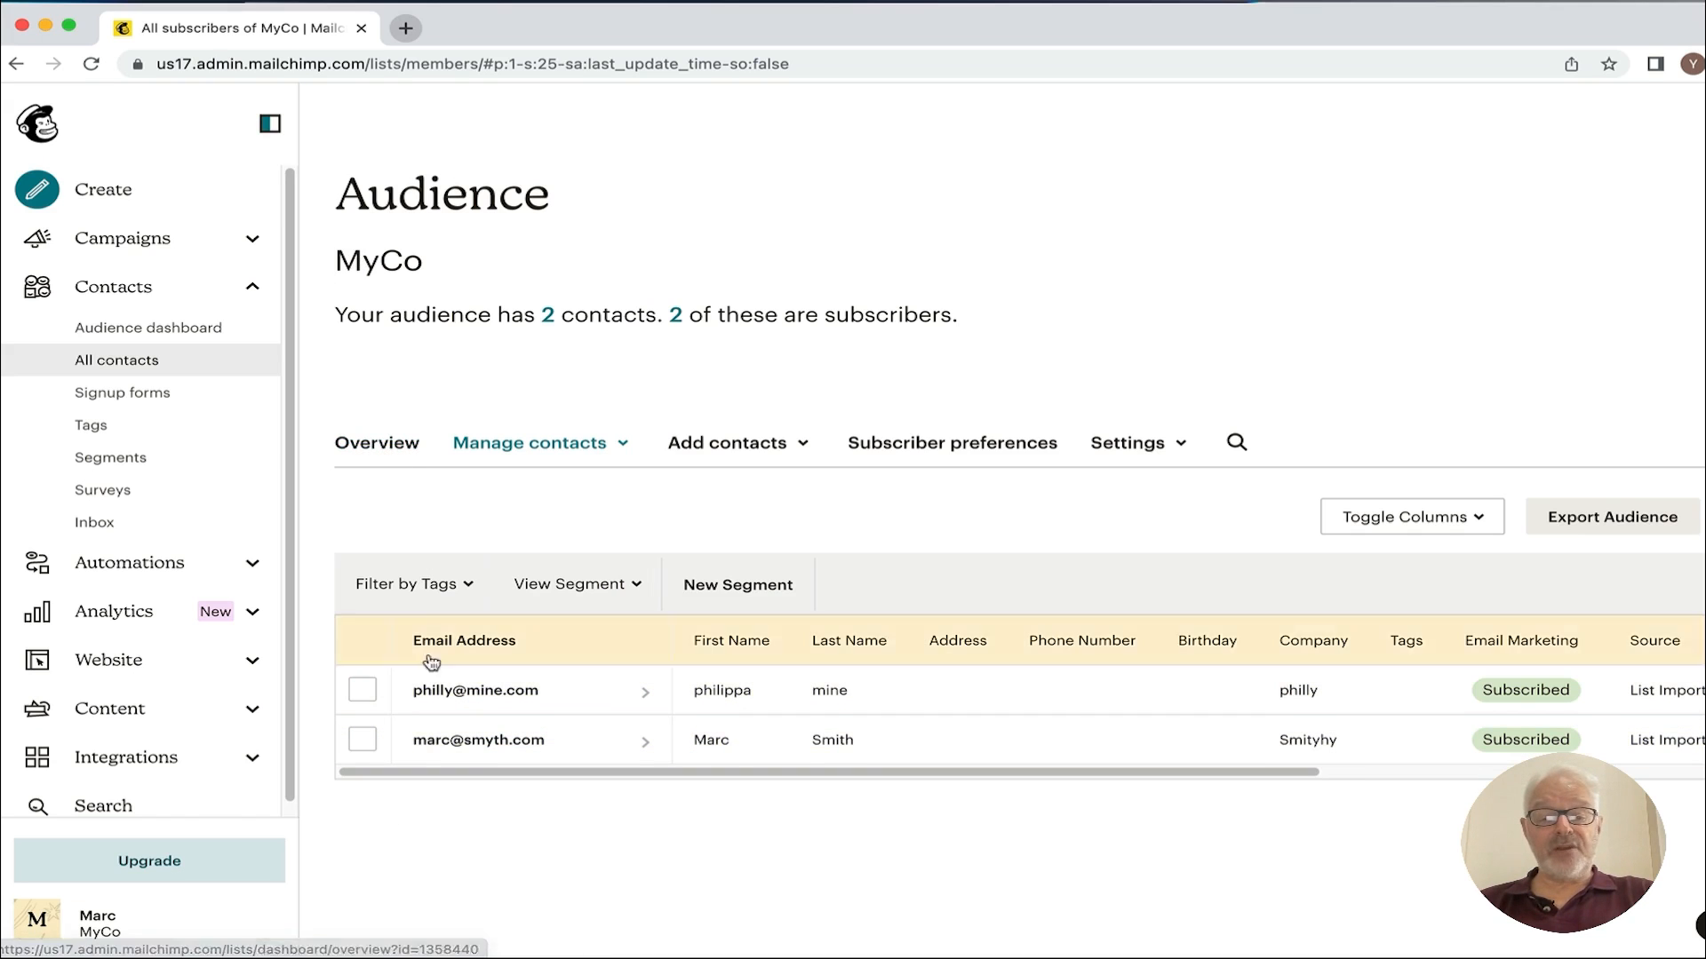
{"action": "left_click", "coordinate": [738, 451]}
Step: Start a new subscriber and enter the contact's email address, first name and last name
{"action": "left_click", "coordinate": [742, 499]}
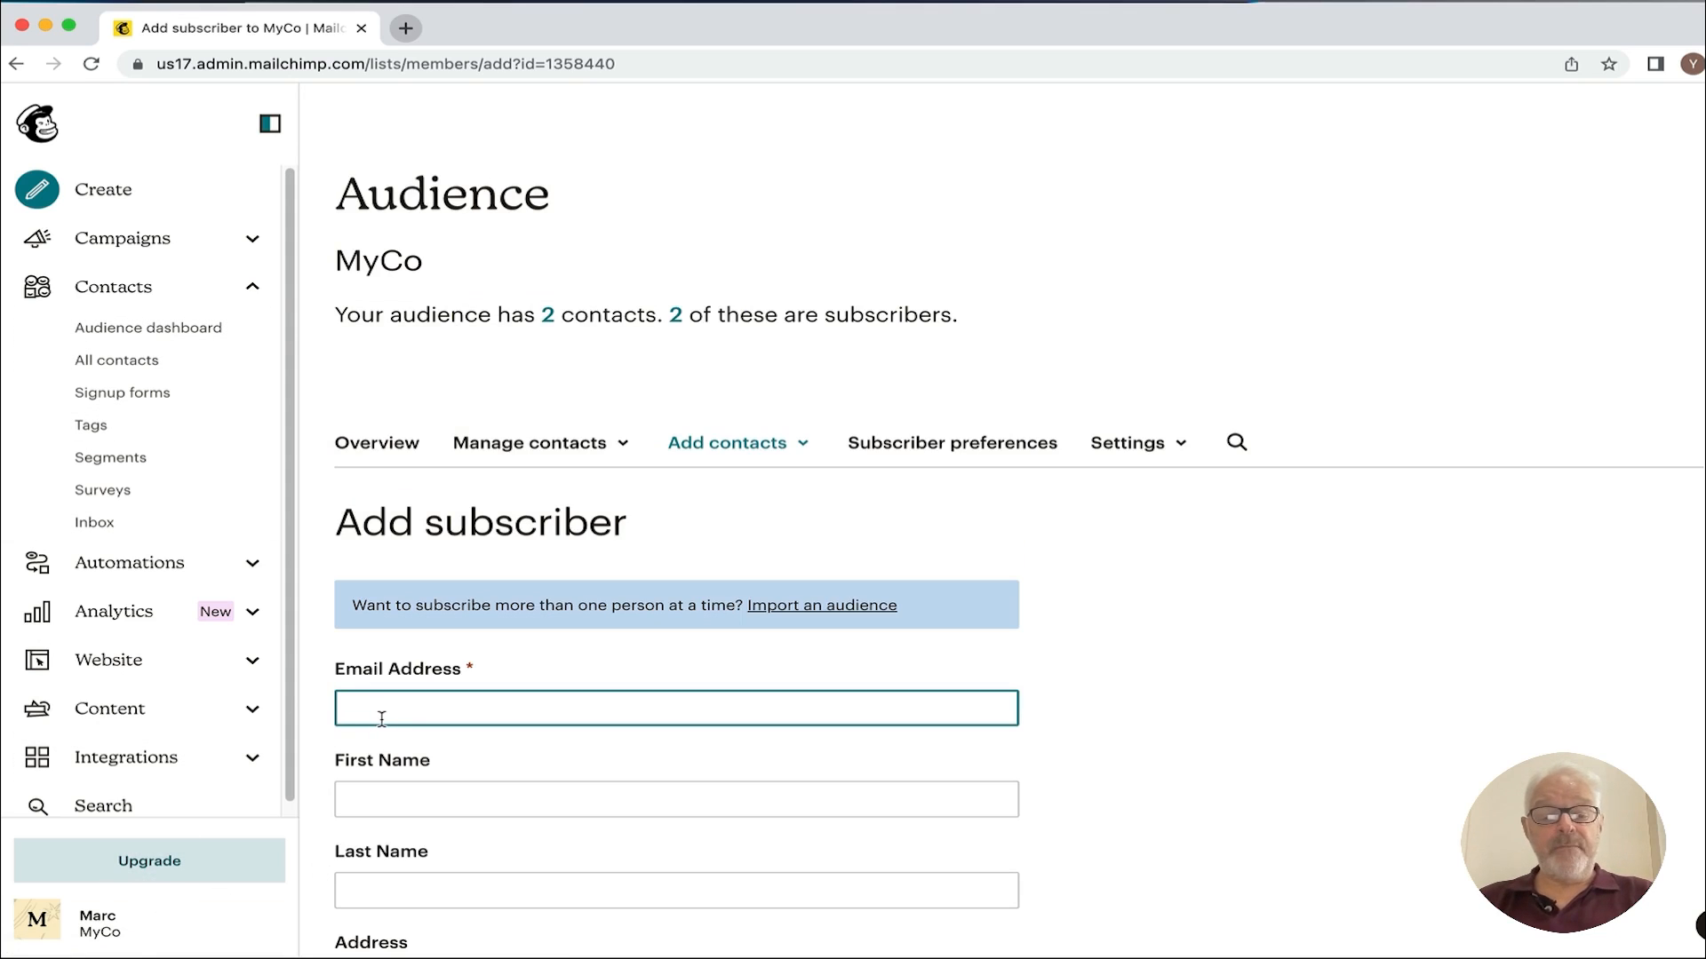
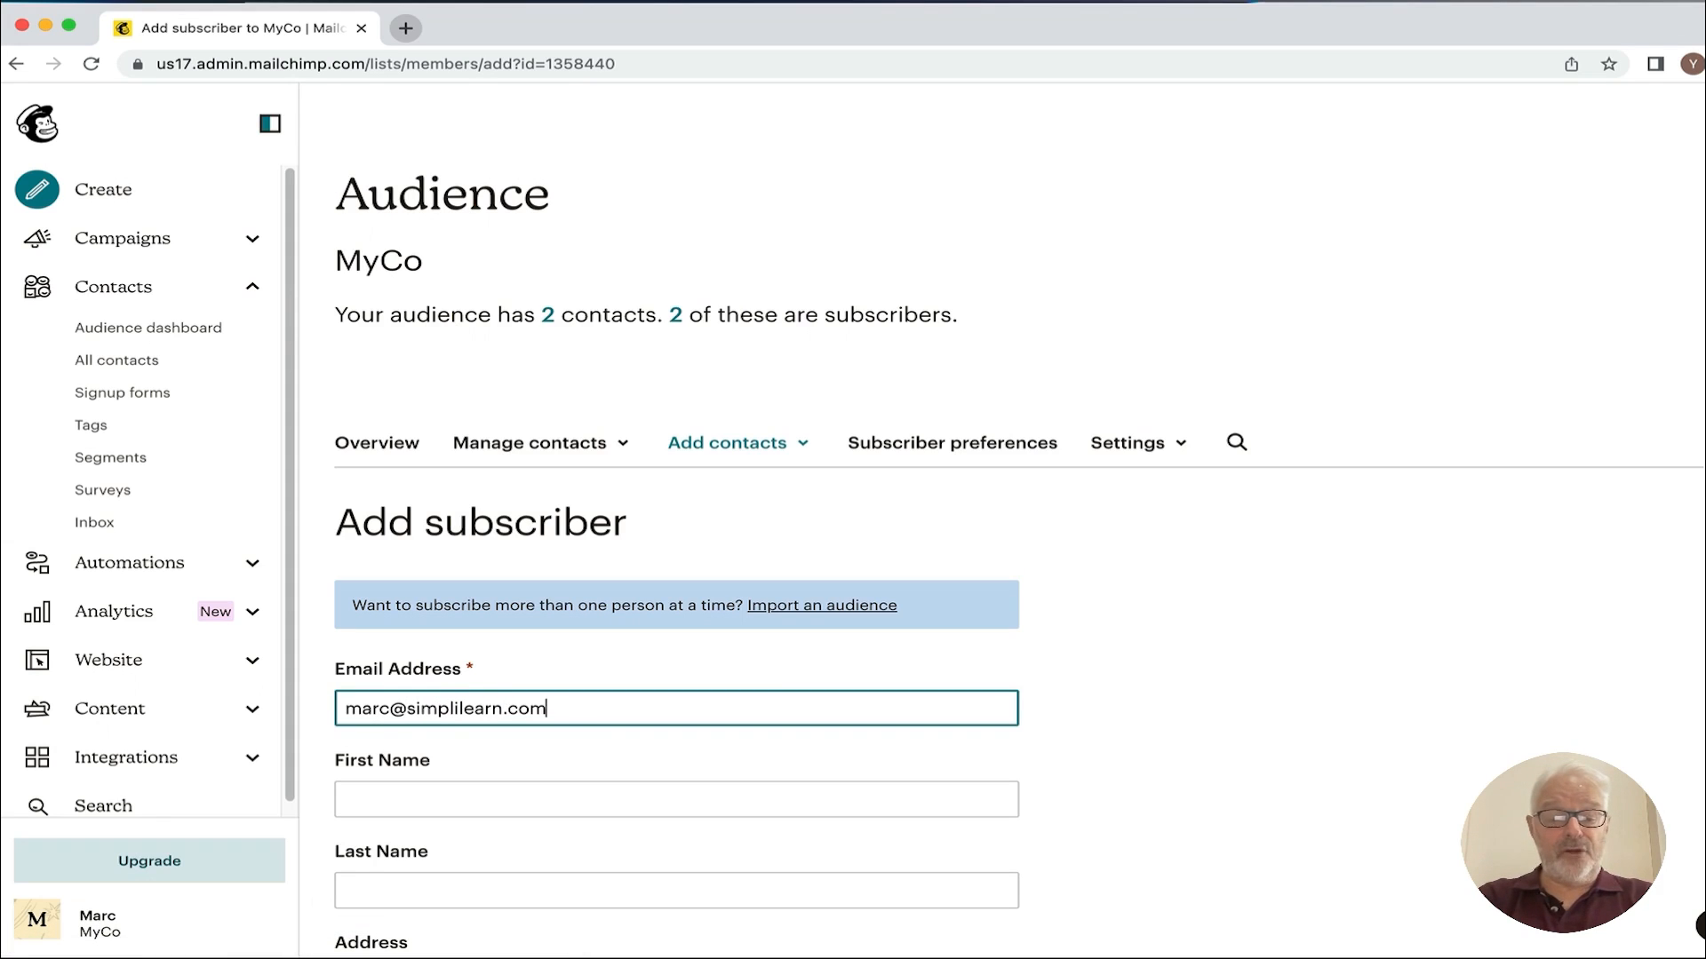
{"action": "key", "text": "Tab"}
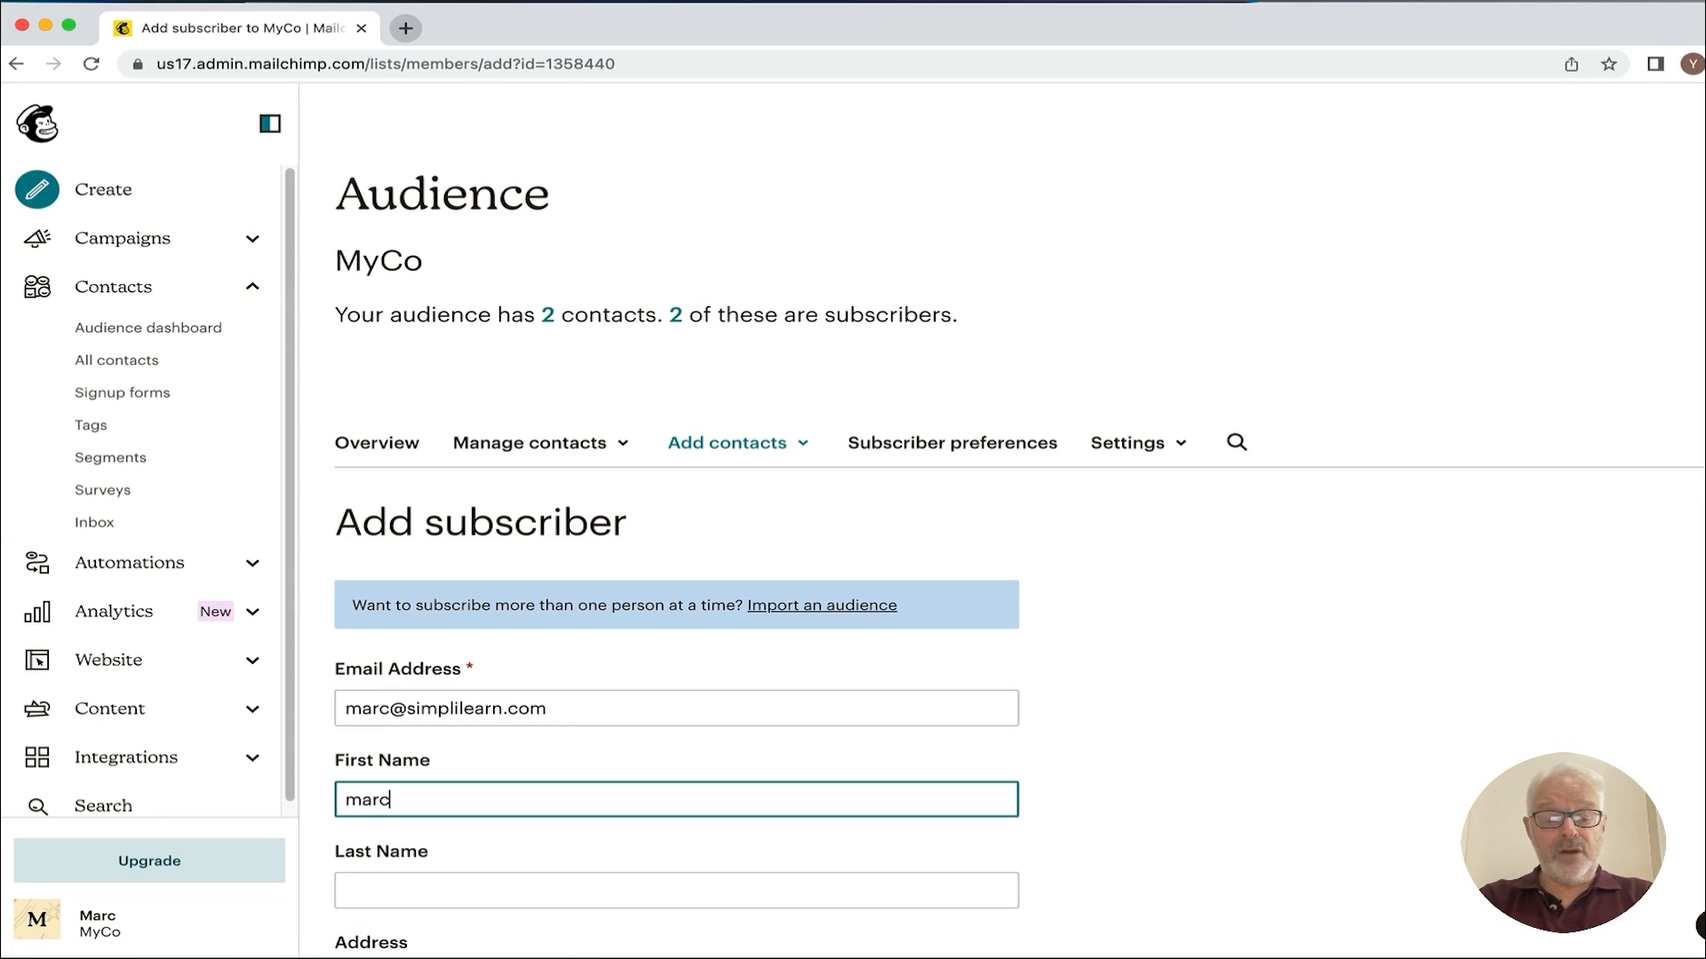
{"action": "scroll", "coordinate": [551, 750], "scroll_direction": "down", "scroll_amount": 3}
{"action": "left_click", "coordinate": [397, 590]}
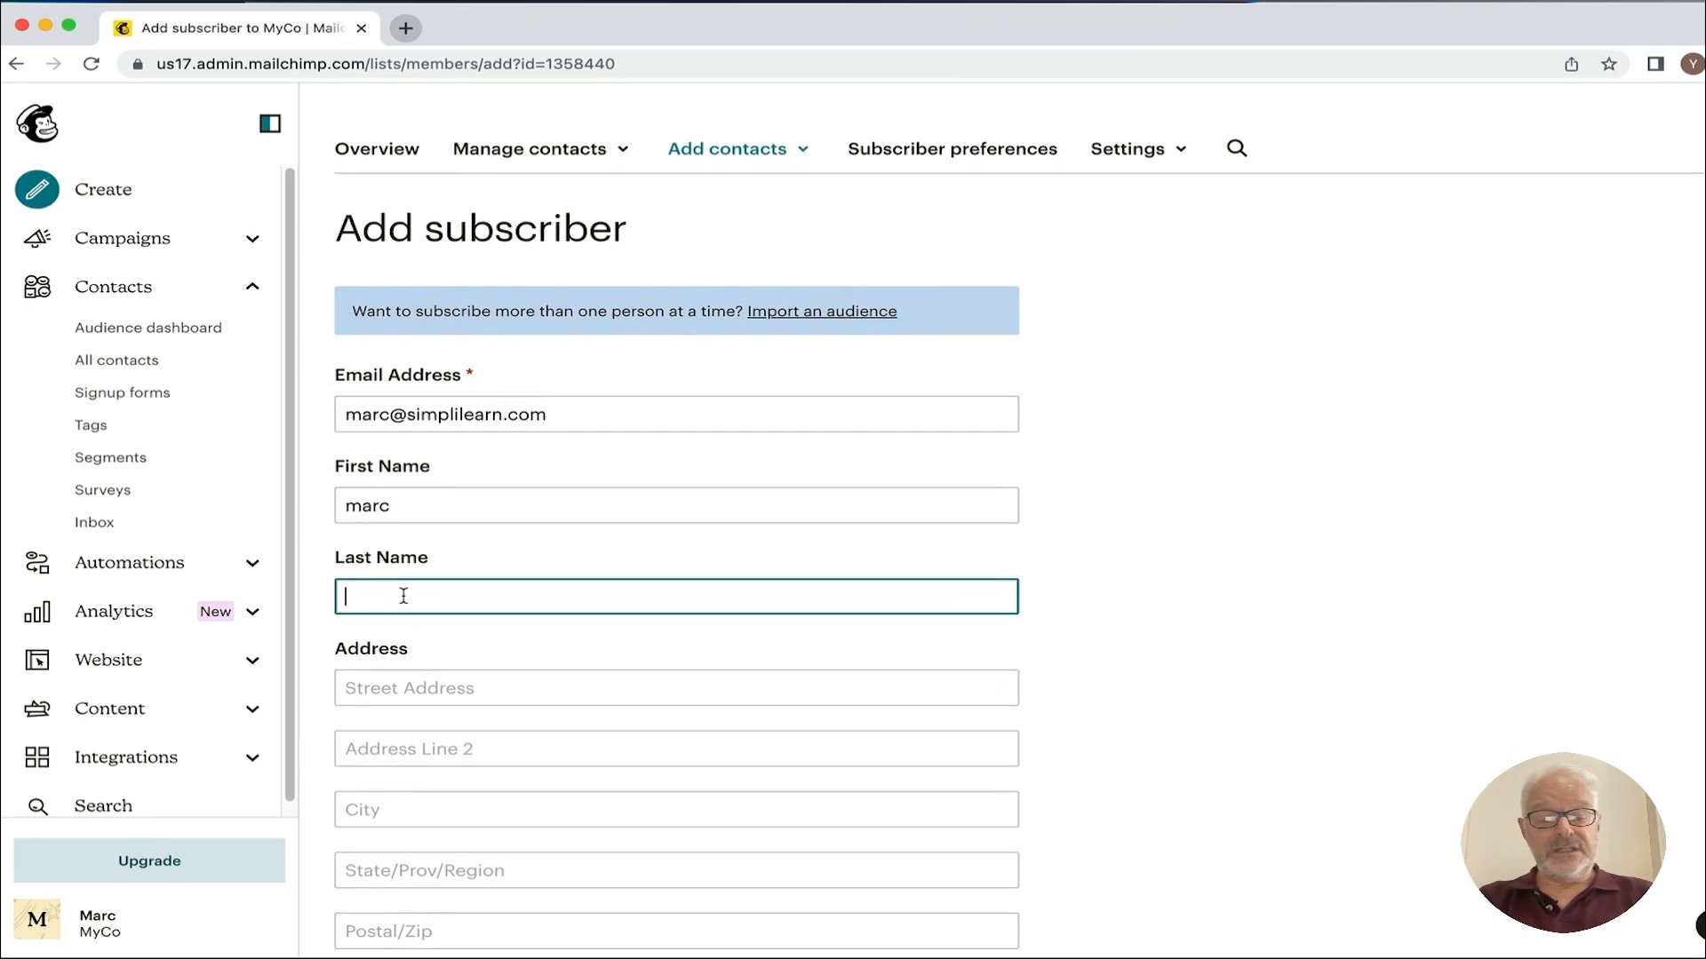
{"action": "type", "text": "simplilearn"}
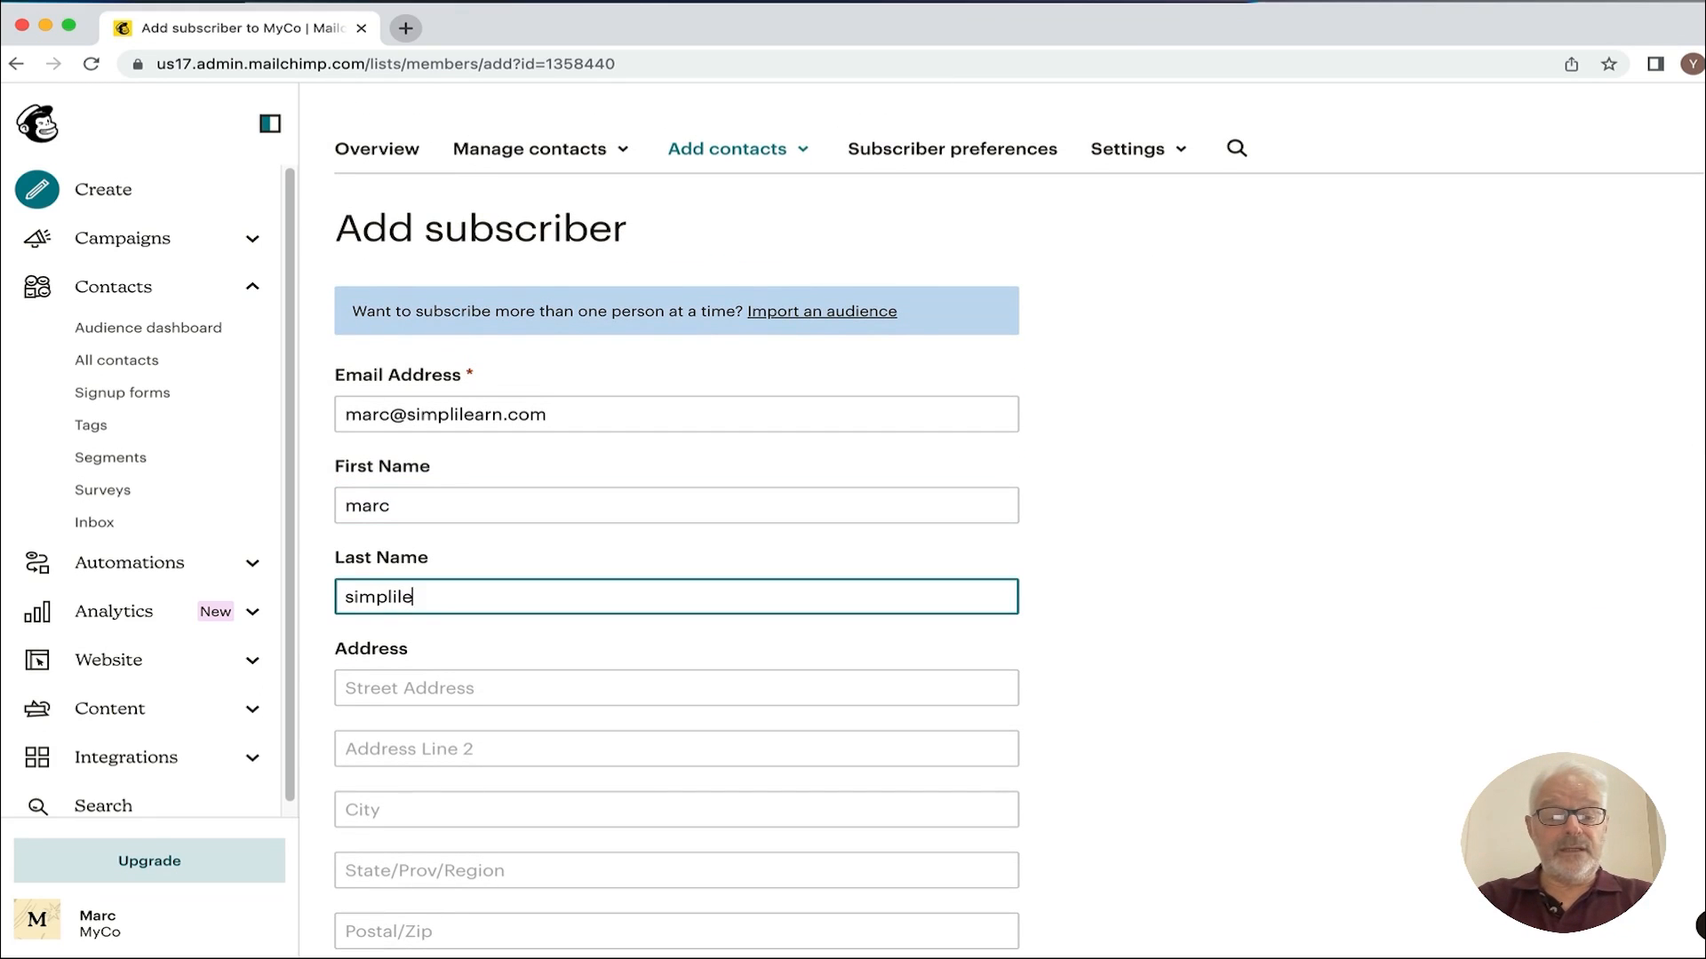
Step: Enter Simplilearn as the subscriber's company
{"action": "scroll", "coordinate": [551, 790], "scroll_direction": "down", "scroll_amount": 4}
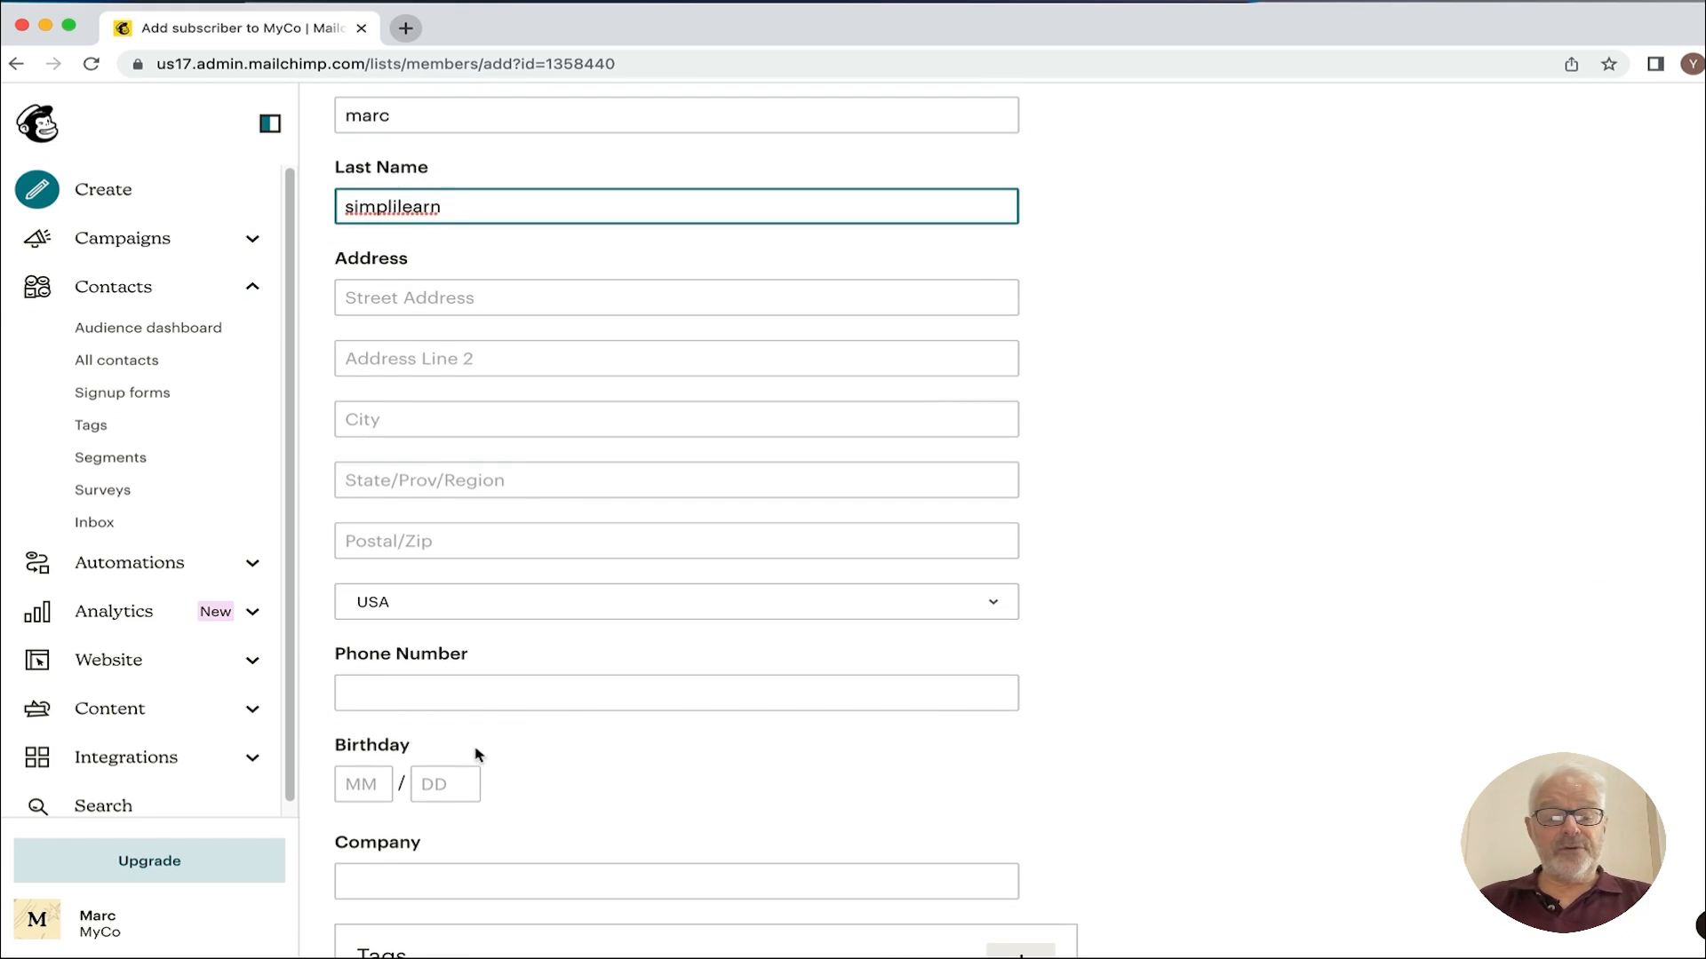
{"action": "scroll", "coordinate": [497, 711], "scroll_direction": "down", "scroll_amount": 4}
{"action": "left_click", "coordinate": [380, 518]}
{"action": "type", "text": "Simp"}
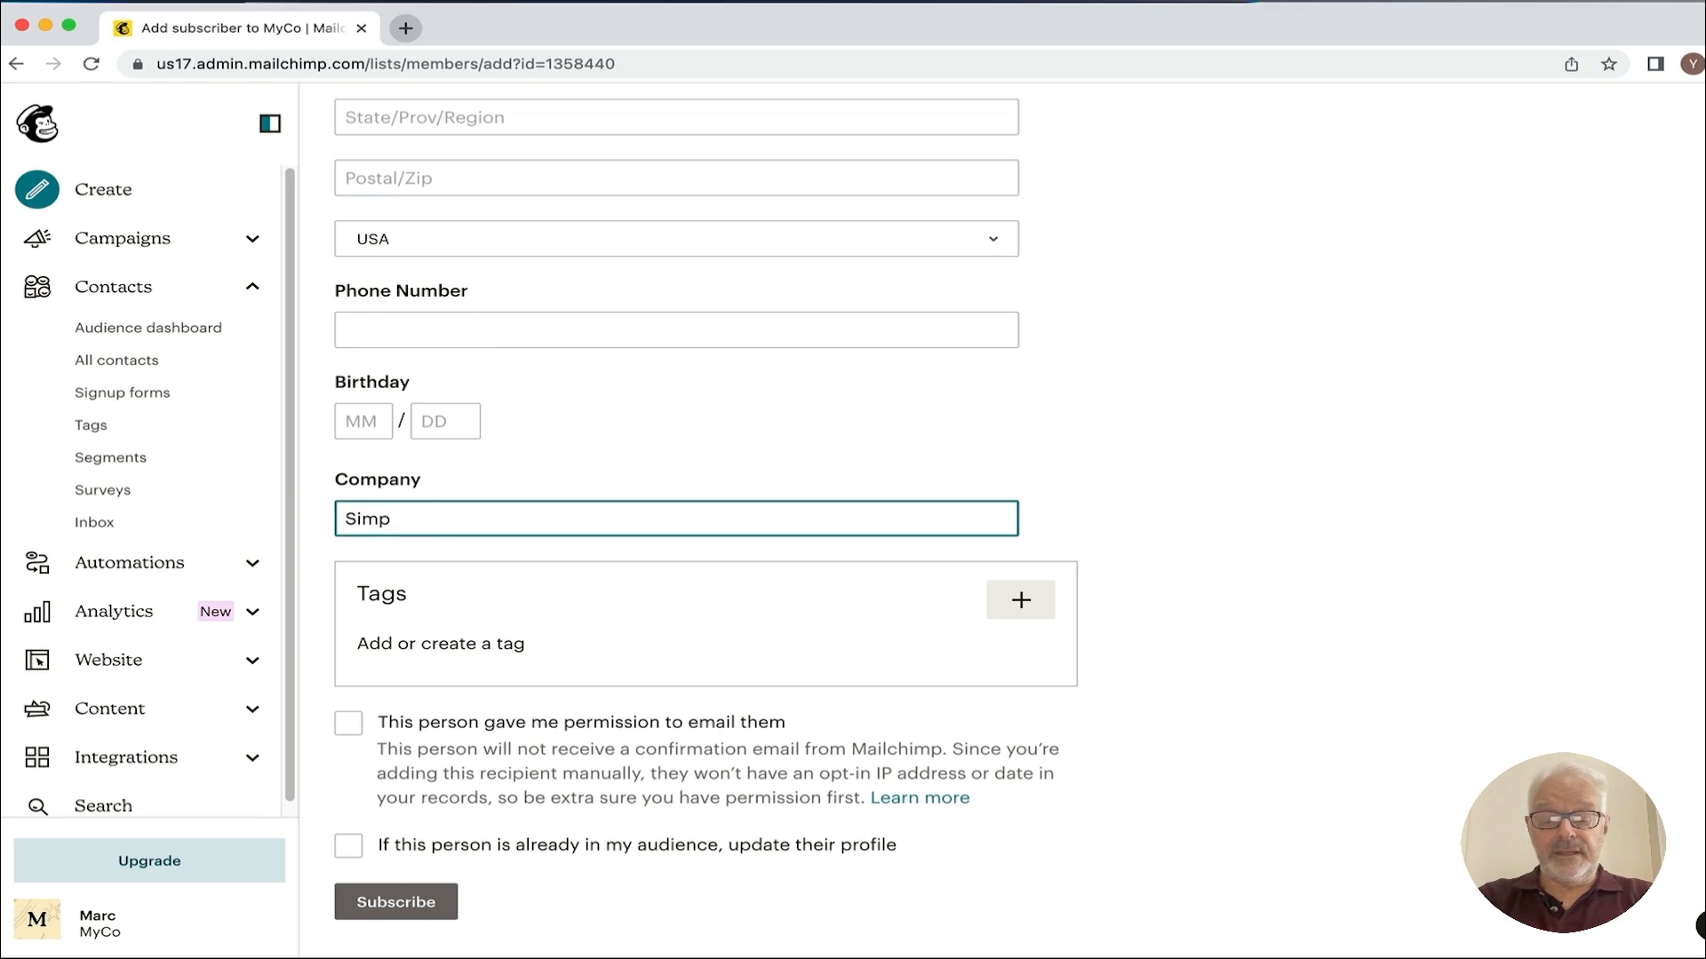
{"action": "type", "text": "lilearn"}
{"action": "key", "text": "BackSpace"}
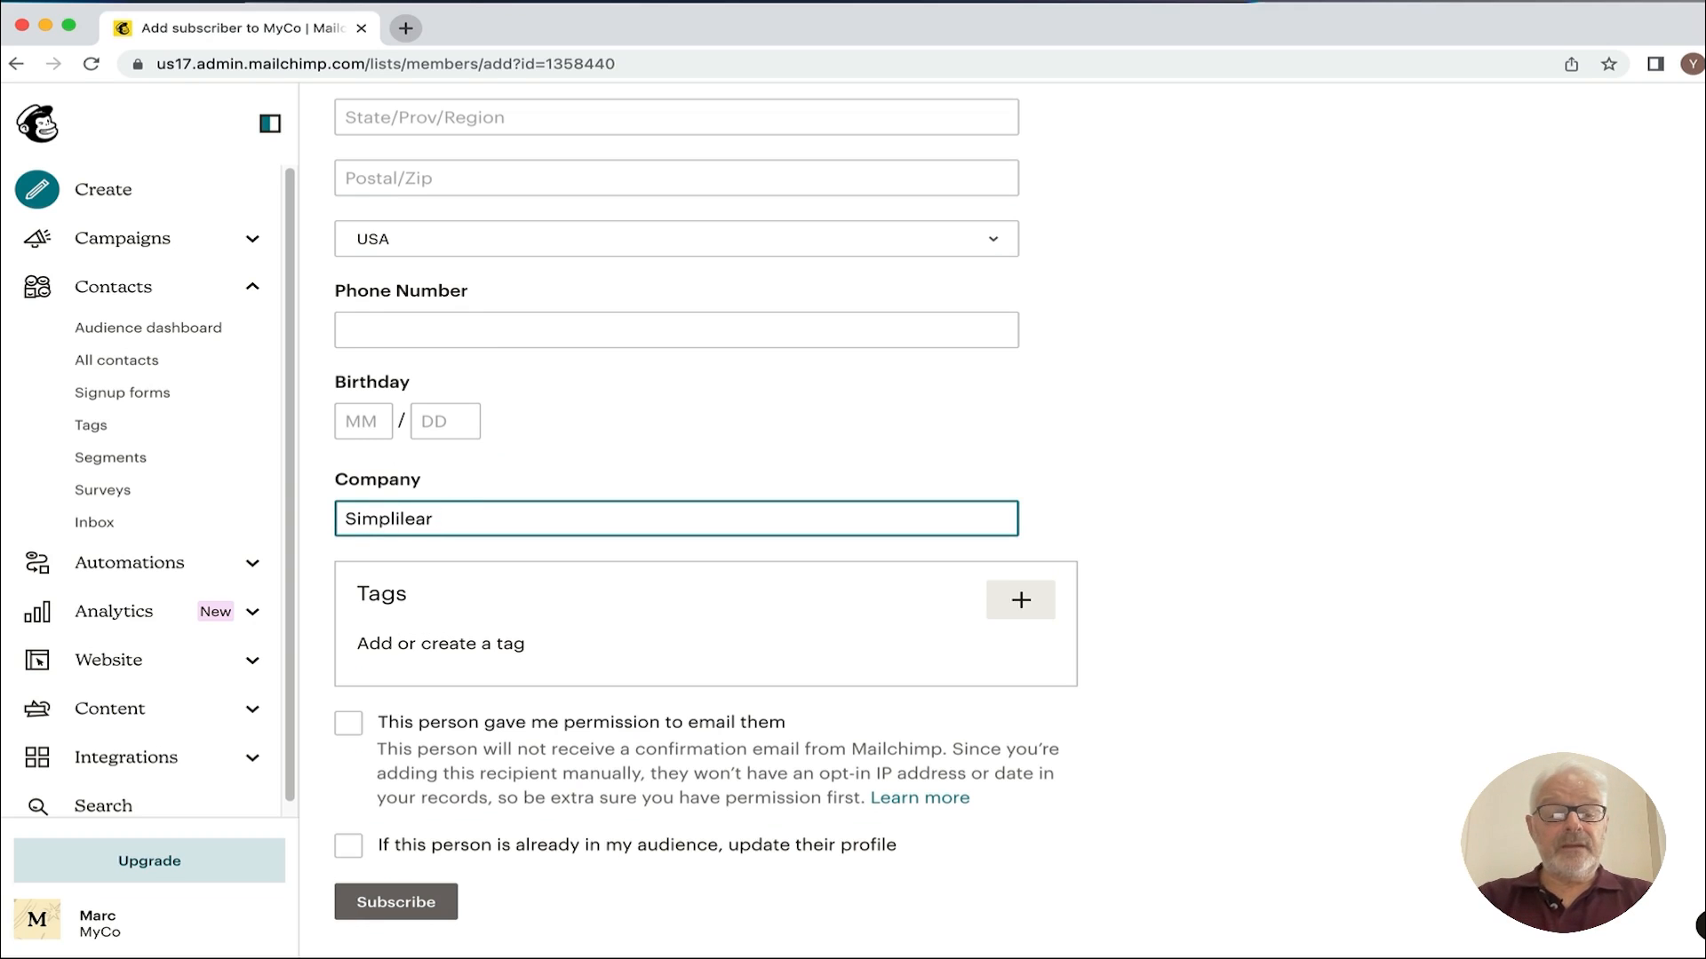
{"action": "type", "text": "n"}
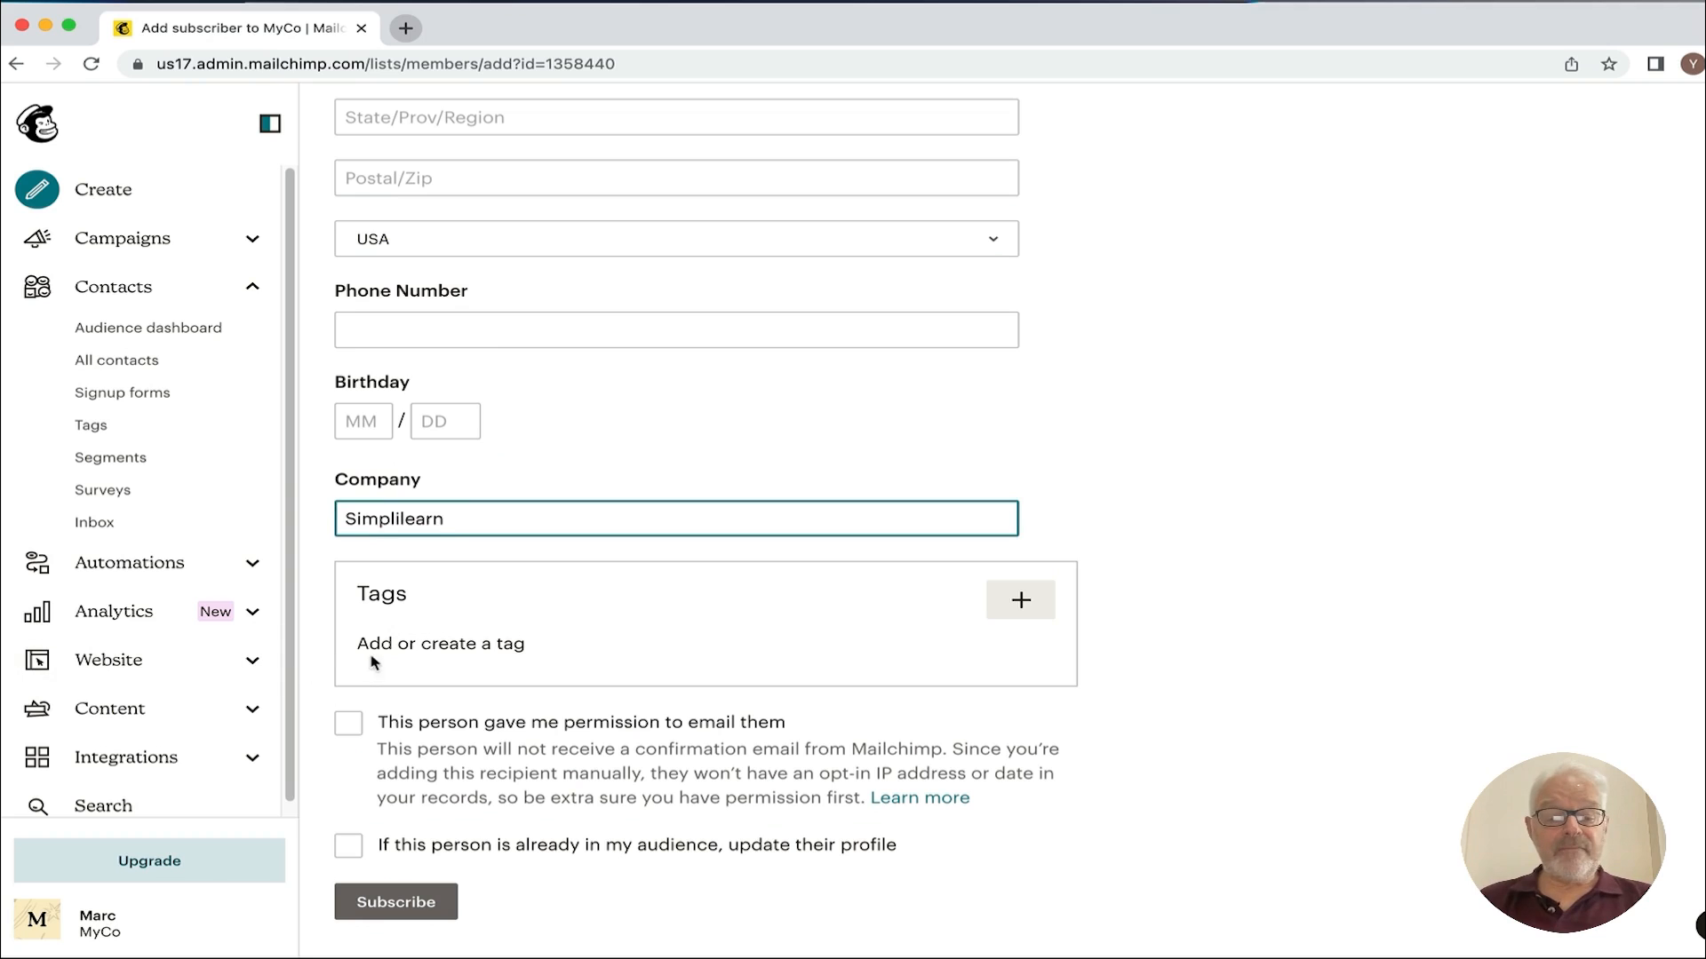
{"action": "left_click", "coordinate": [391, 641]}
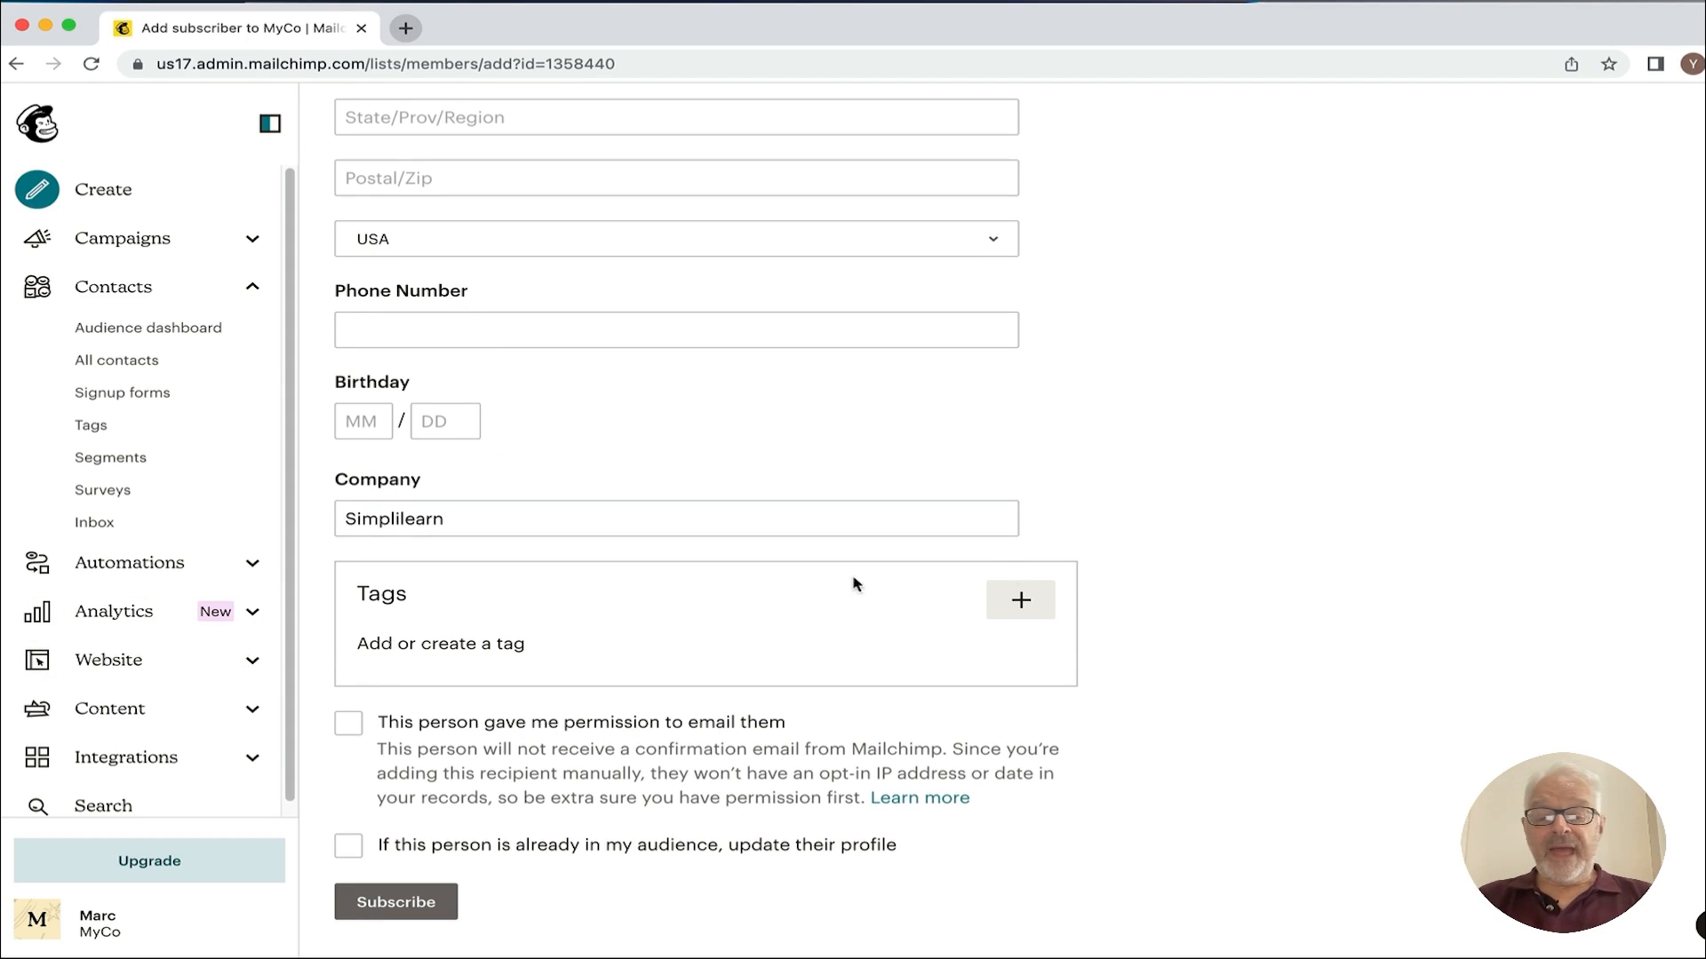
Step: Tag the subscriber 'training' and confirm they gave permission to be emailed
{"action": "left_click", "coordinate": [1027, 604]}
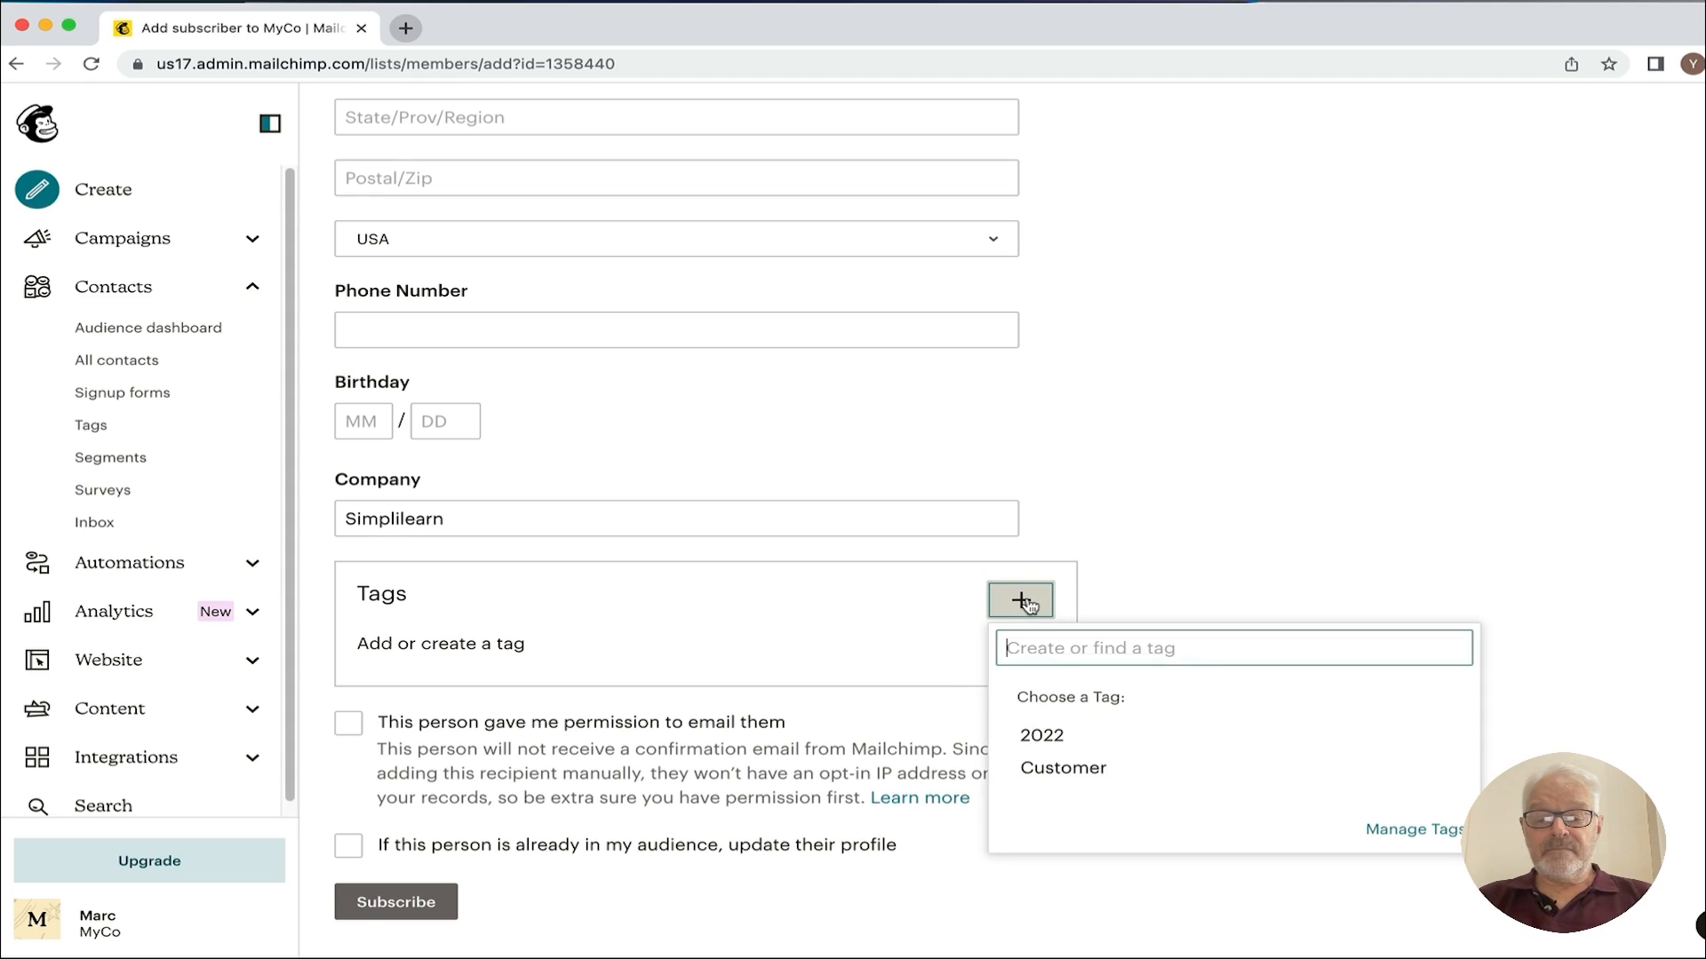
{"action": "type", "text": "training"}
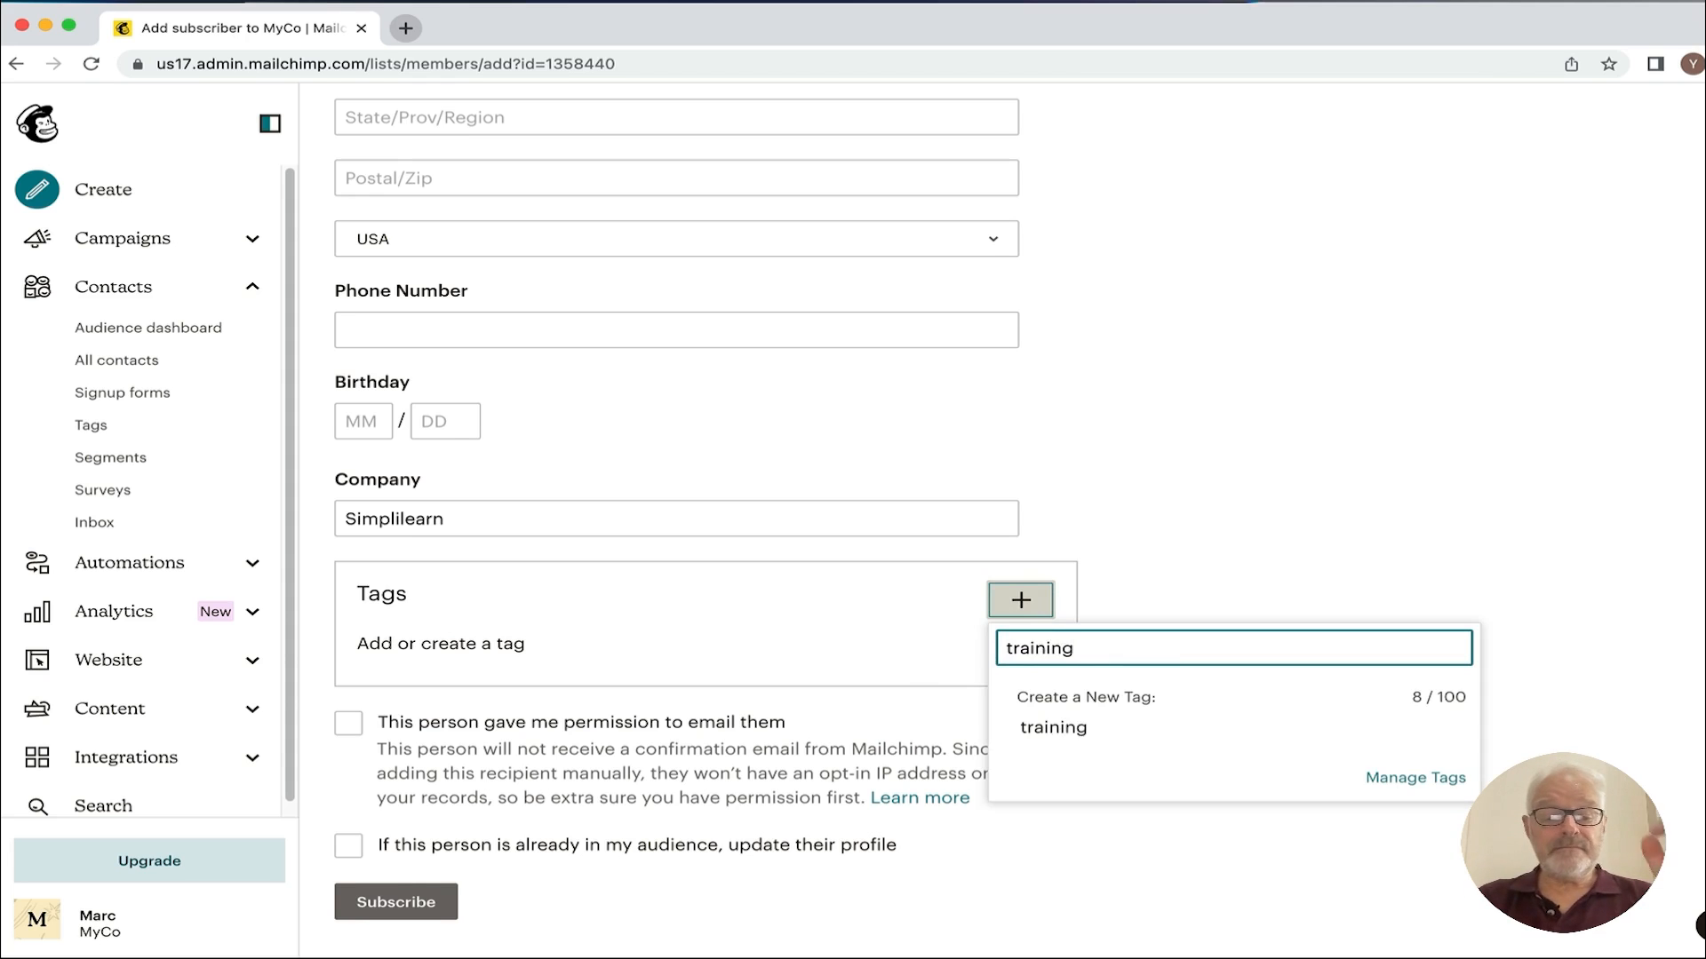
{"action": "key", "text": "Return"}
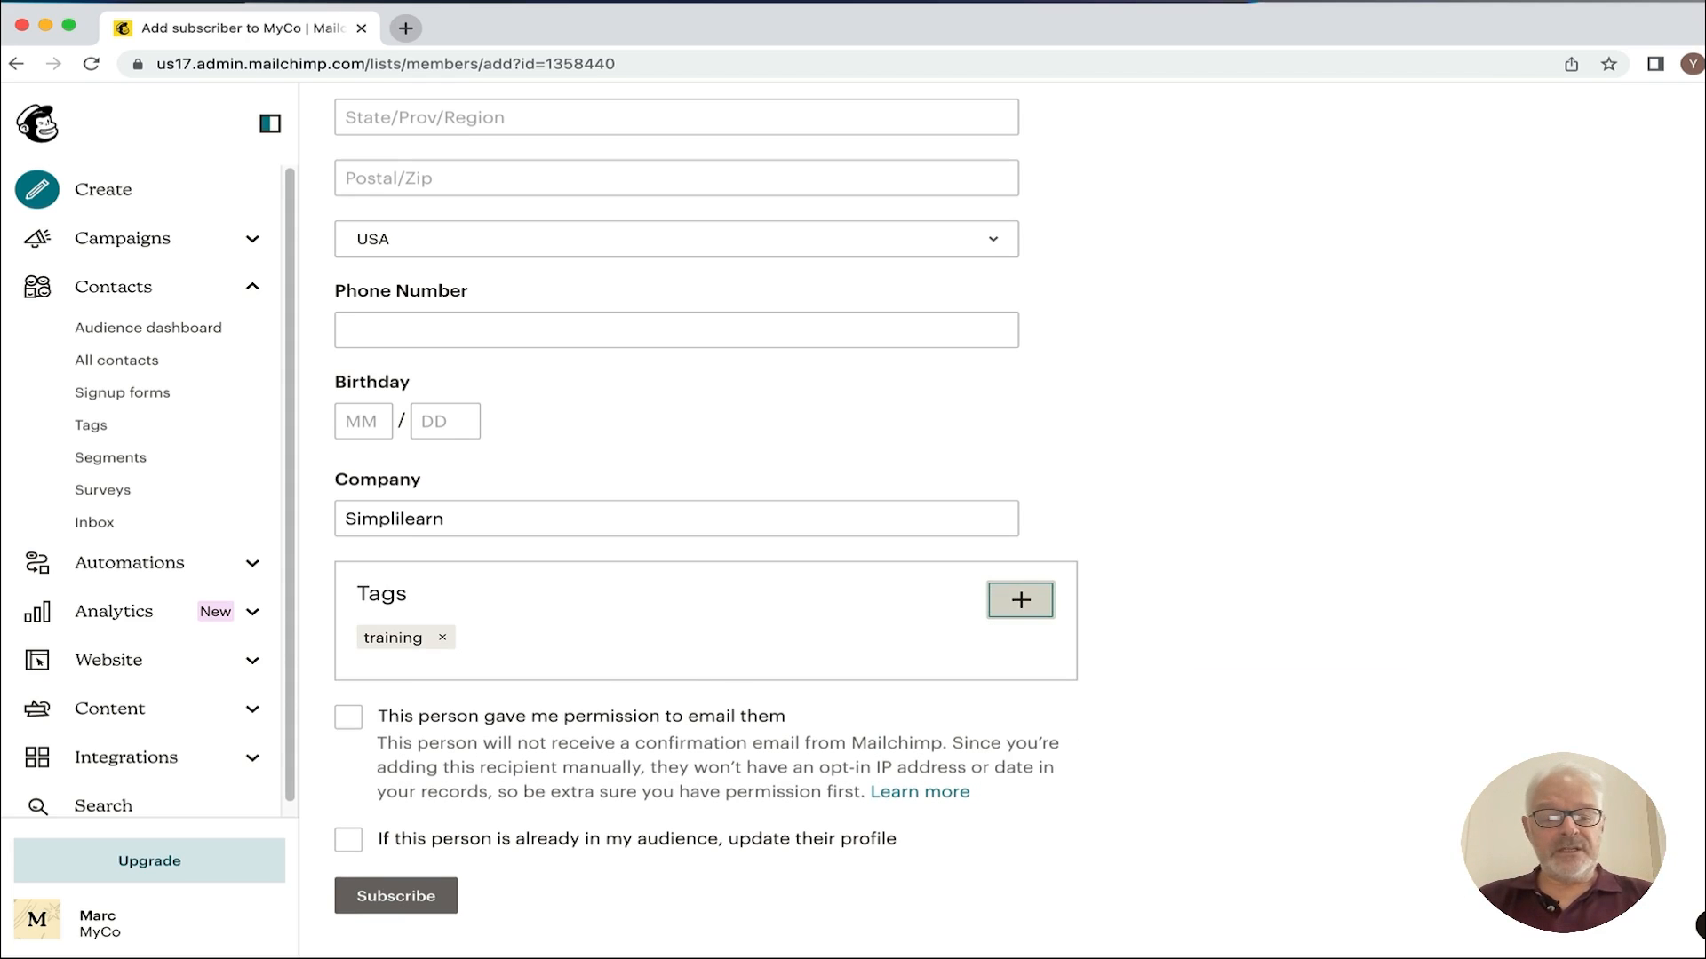
{"action": "scroll", "coordinate": [645, 663], "scroll_direction": "down", "scroll_amount": 1}
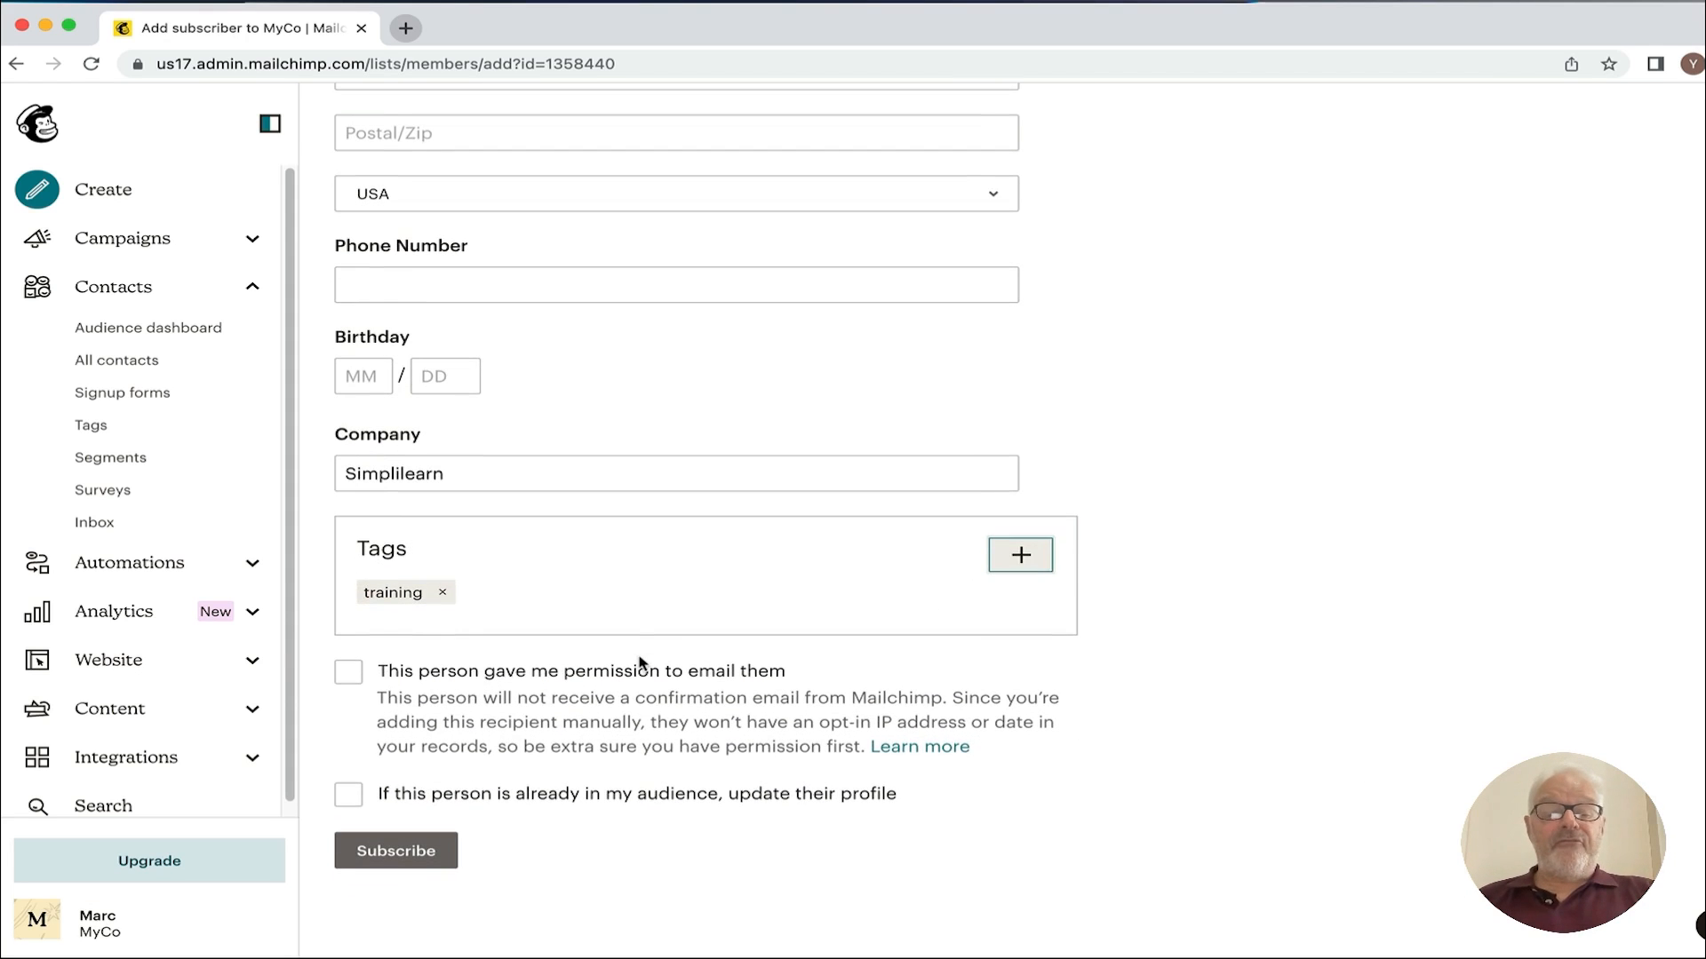
{"action": "left_click", "coordinate": [352, 679]}
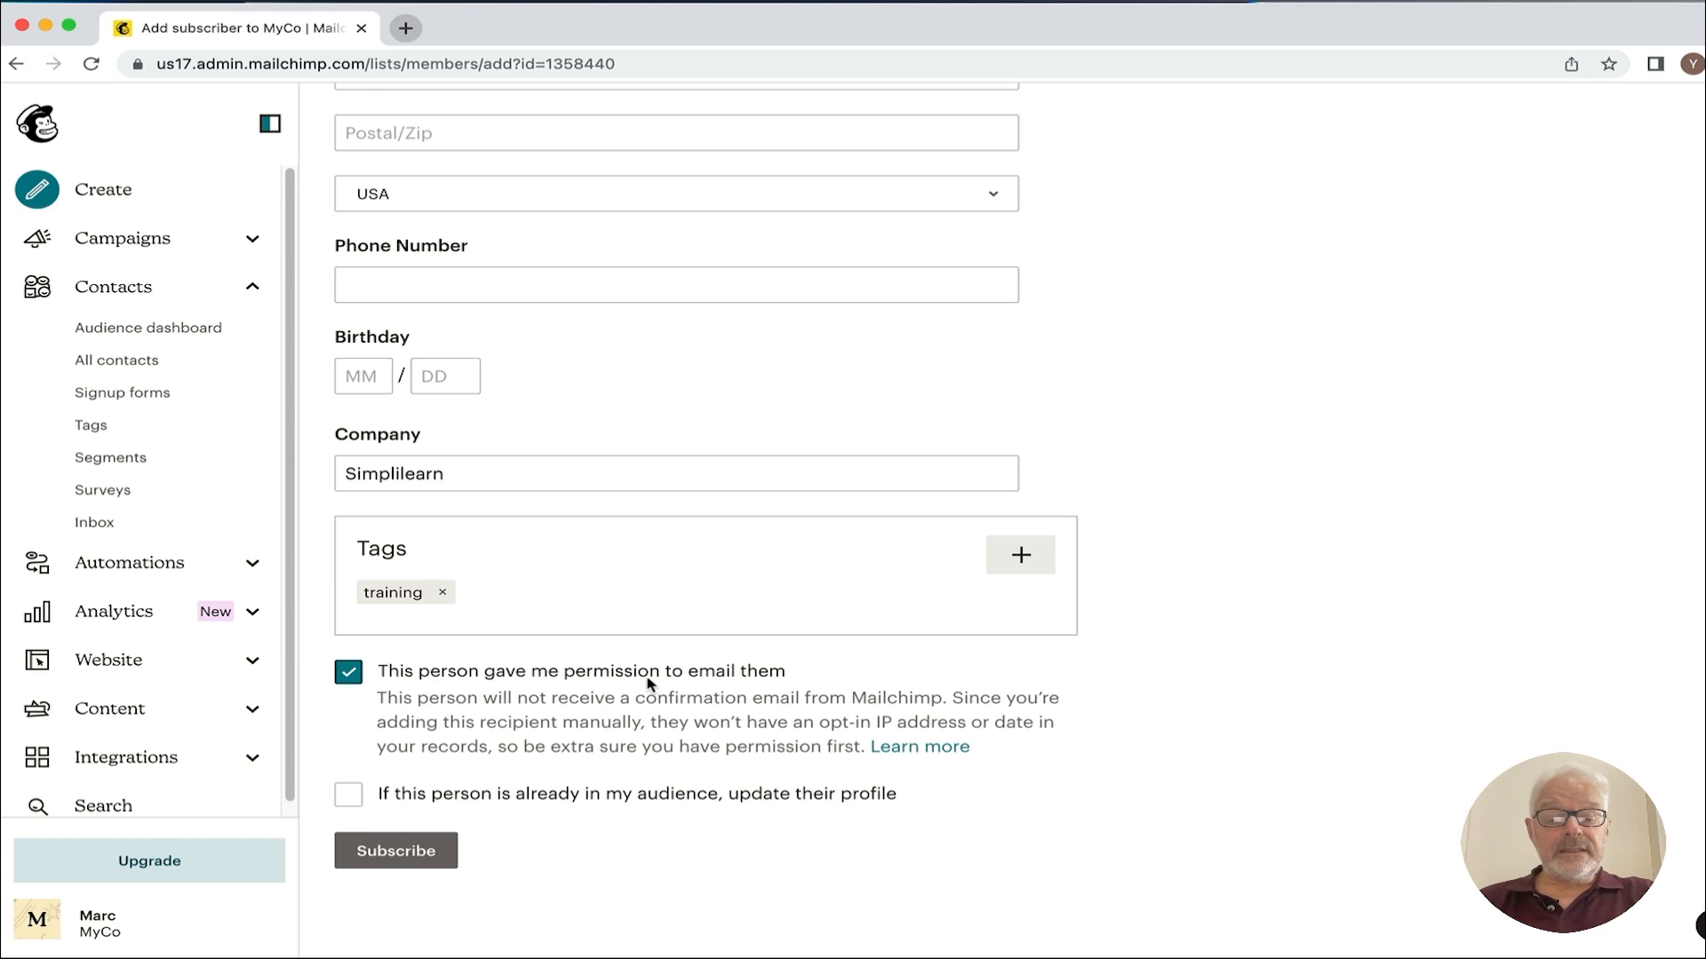
{"action": "scroll", "coordinate": [516, 702], "scroll_direction": "up", "scroll_amount": 1}
Step: Allow updating an existing profile and enter the subscriber's phone number
{"action": "left_click", "coordinate": [348, 802]}
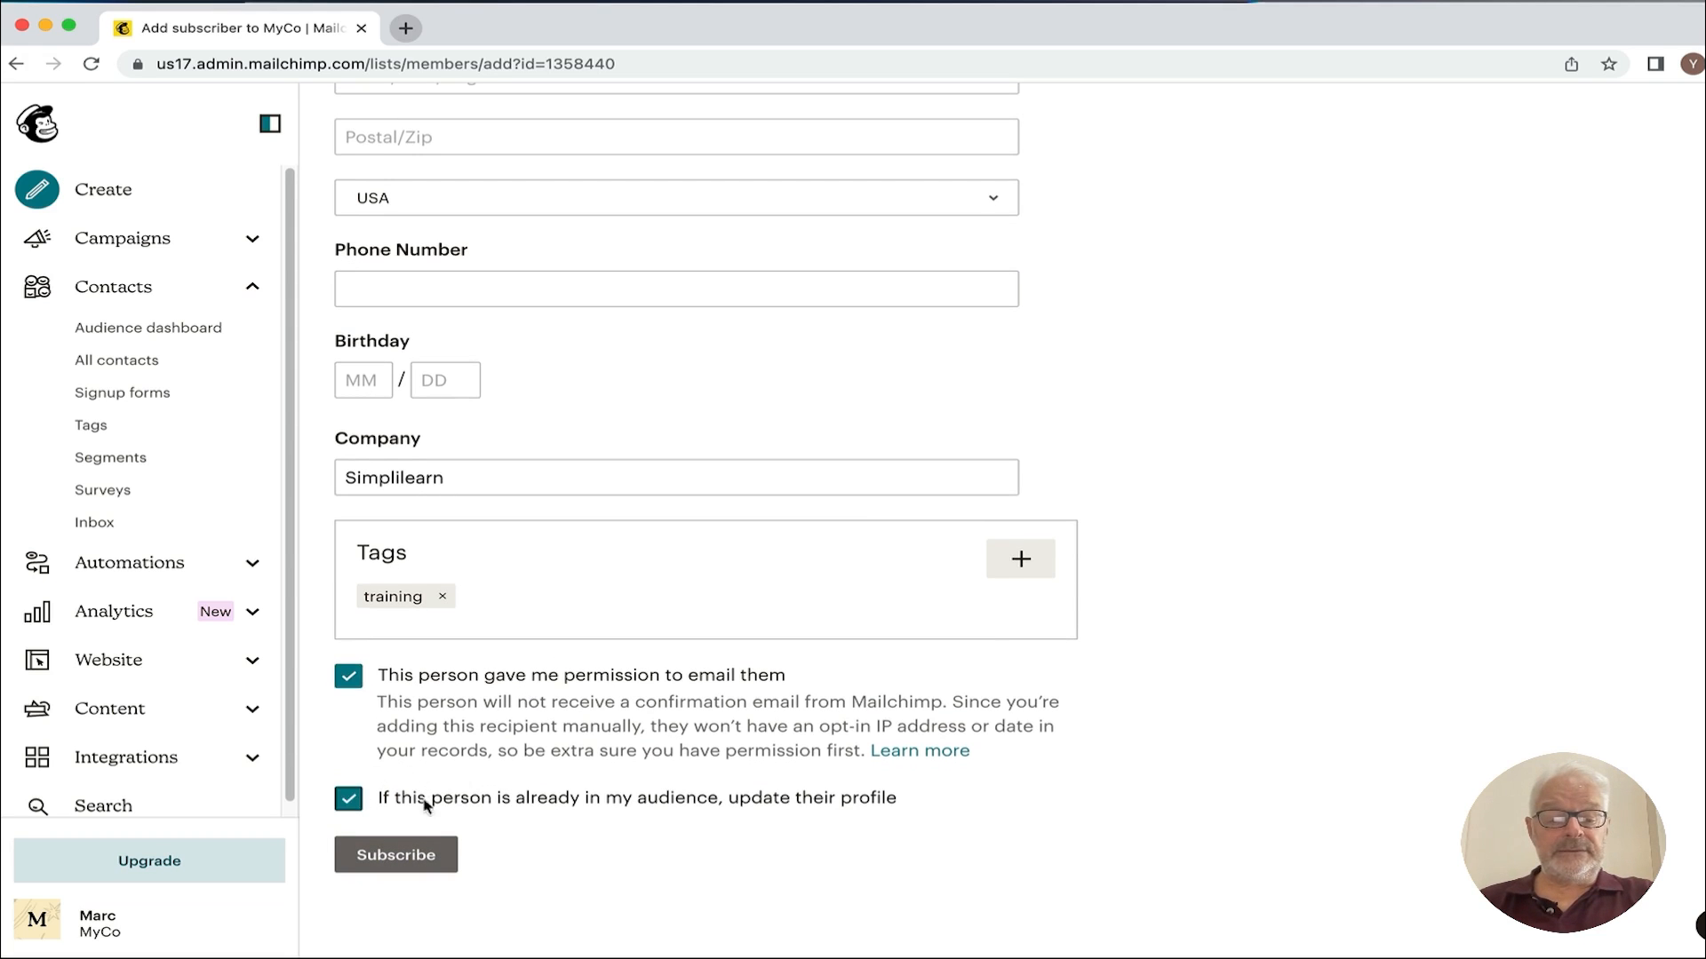
{"action": "scroll", "coordinate": [462, 728], "scroll_direction": "up", "scroll_amount": 10}
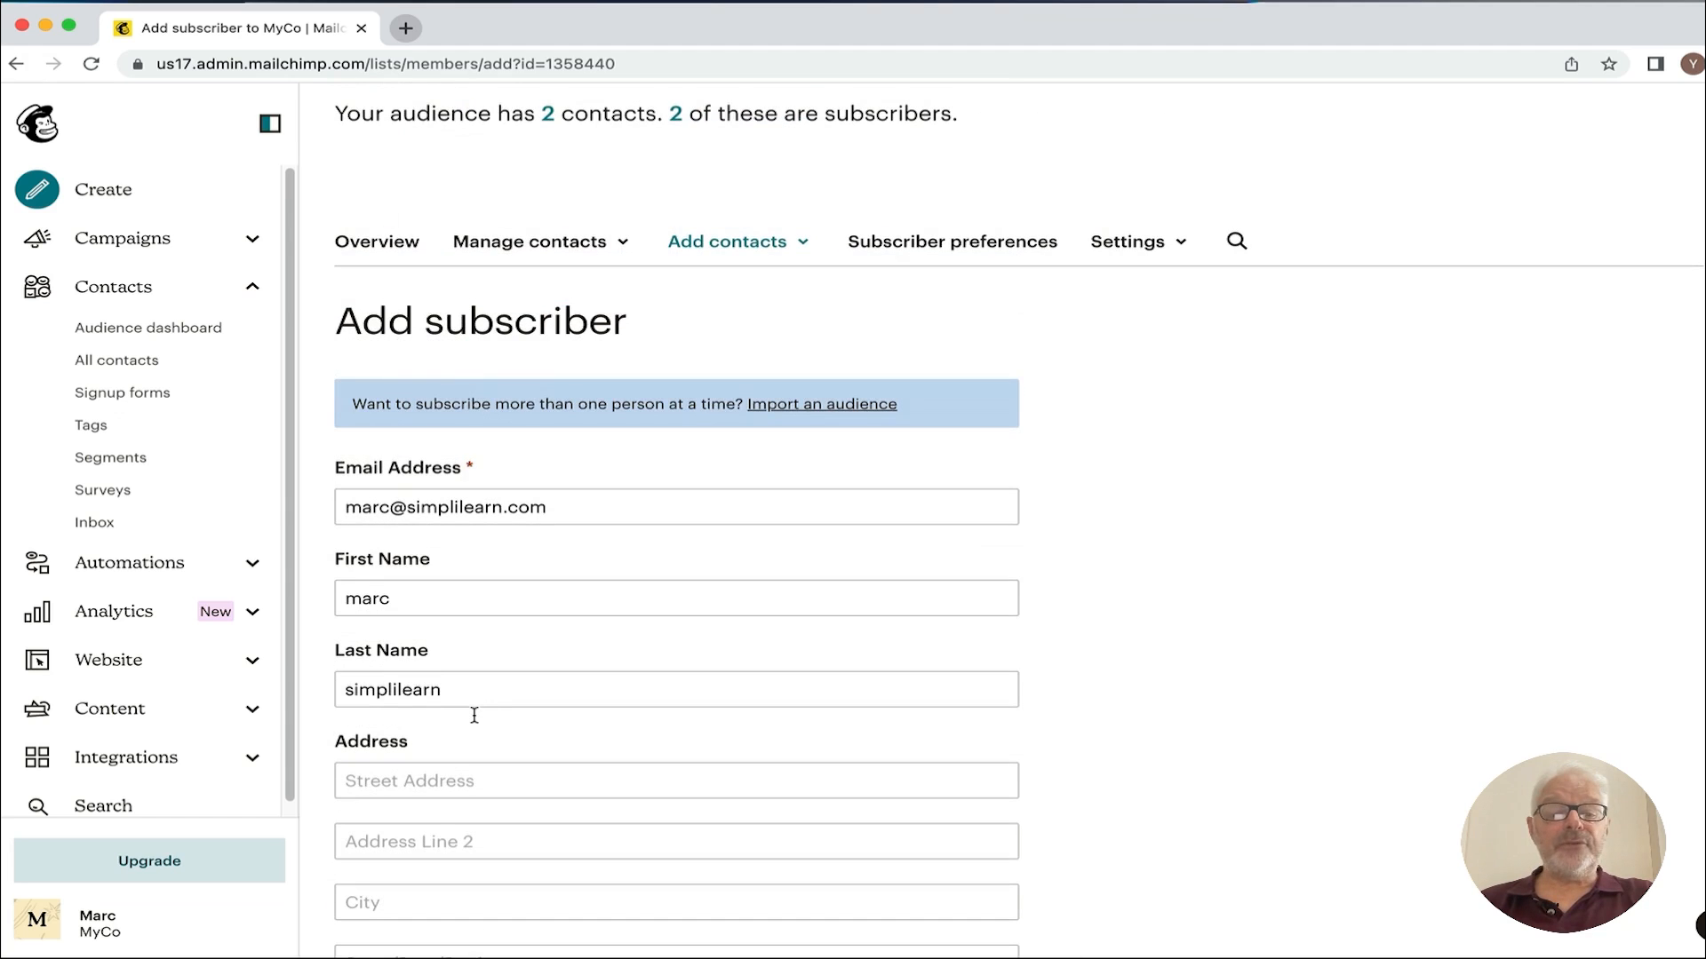
{"action": "scroll", "coordinate": [598, 644], "scroll_direction": "down", "scroll_amount": 3}
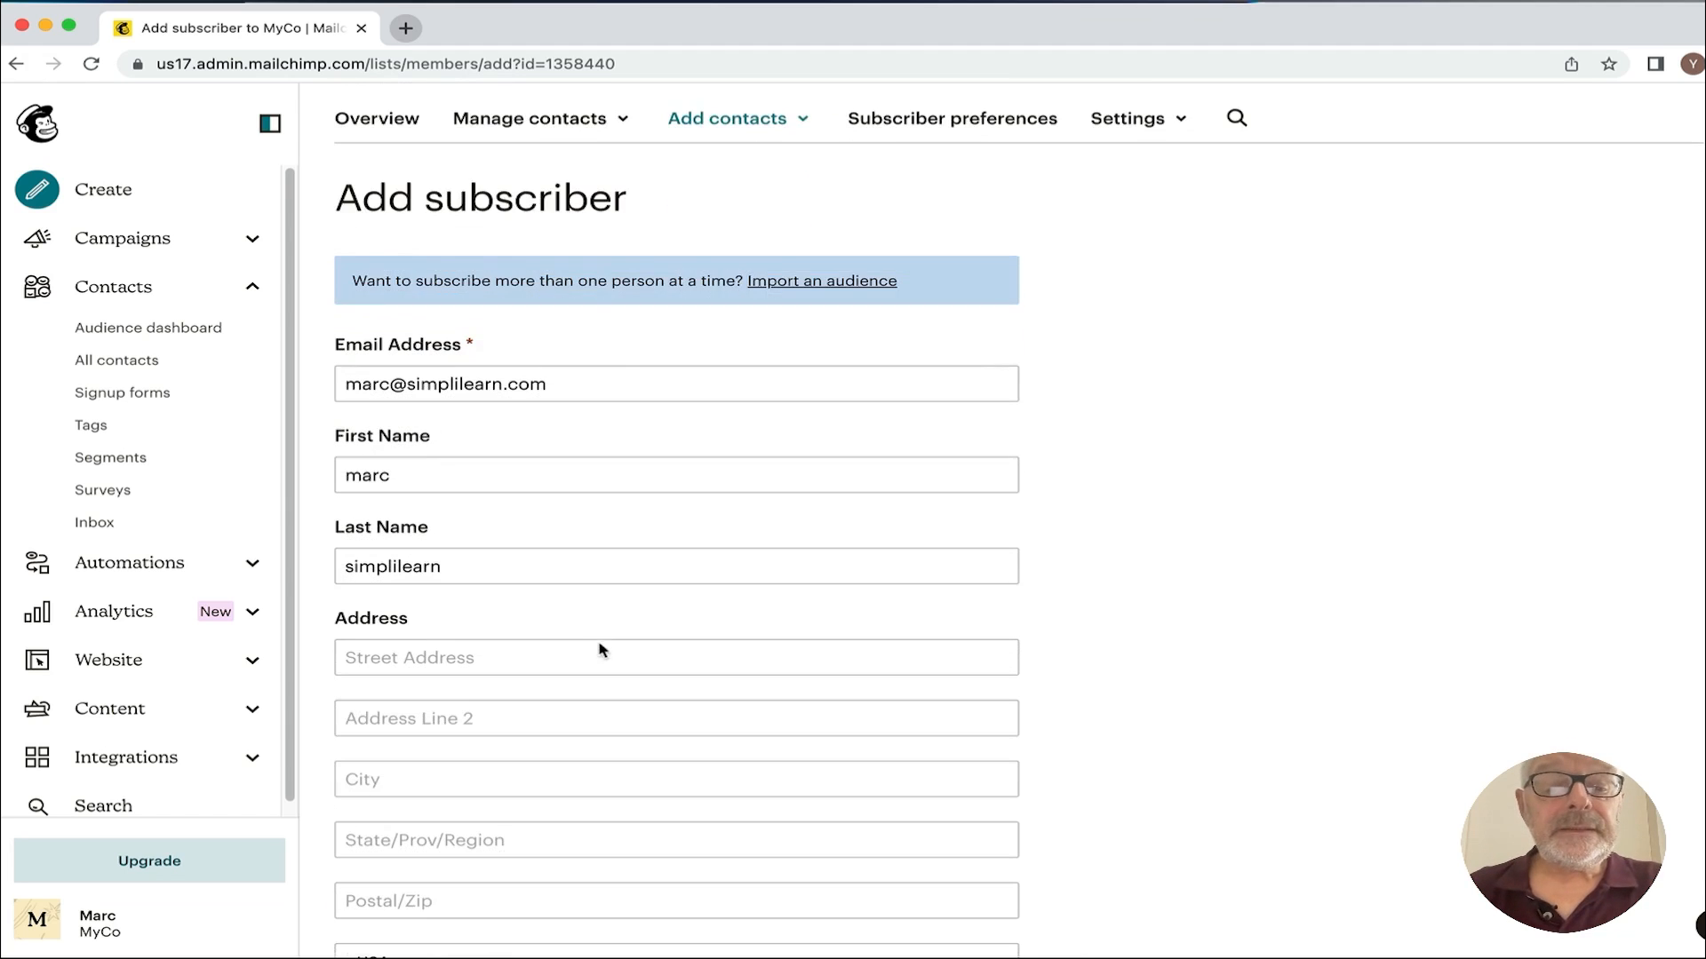
{"action": "scroll", "coordinate": [598, 643], "scroll_direction": "down", "scroll_amount": 4}
{"action": "scroll", "coordinate": [600, 650], "scroll_direction": "down", "scroll_amount": 2}
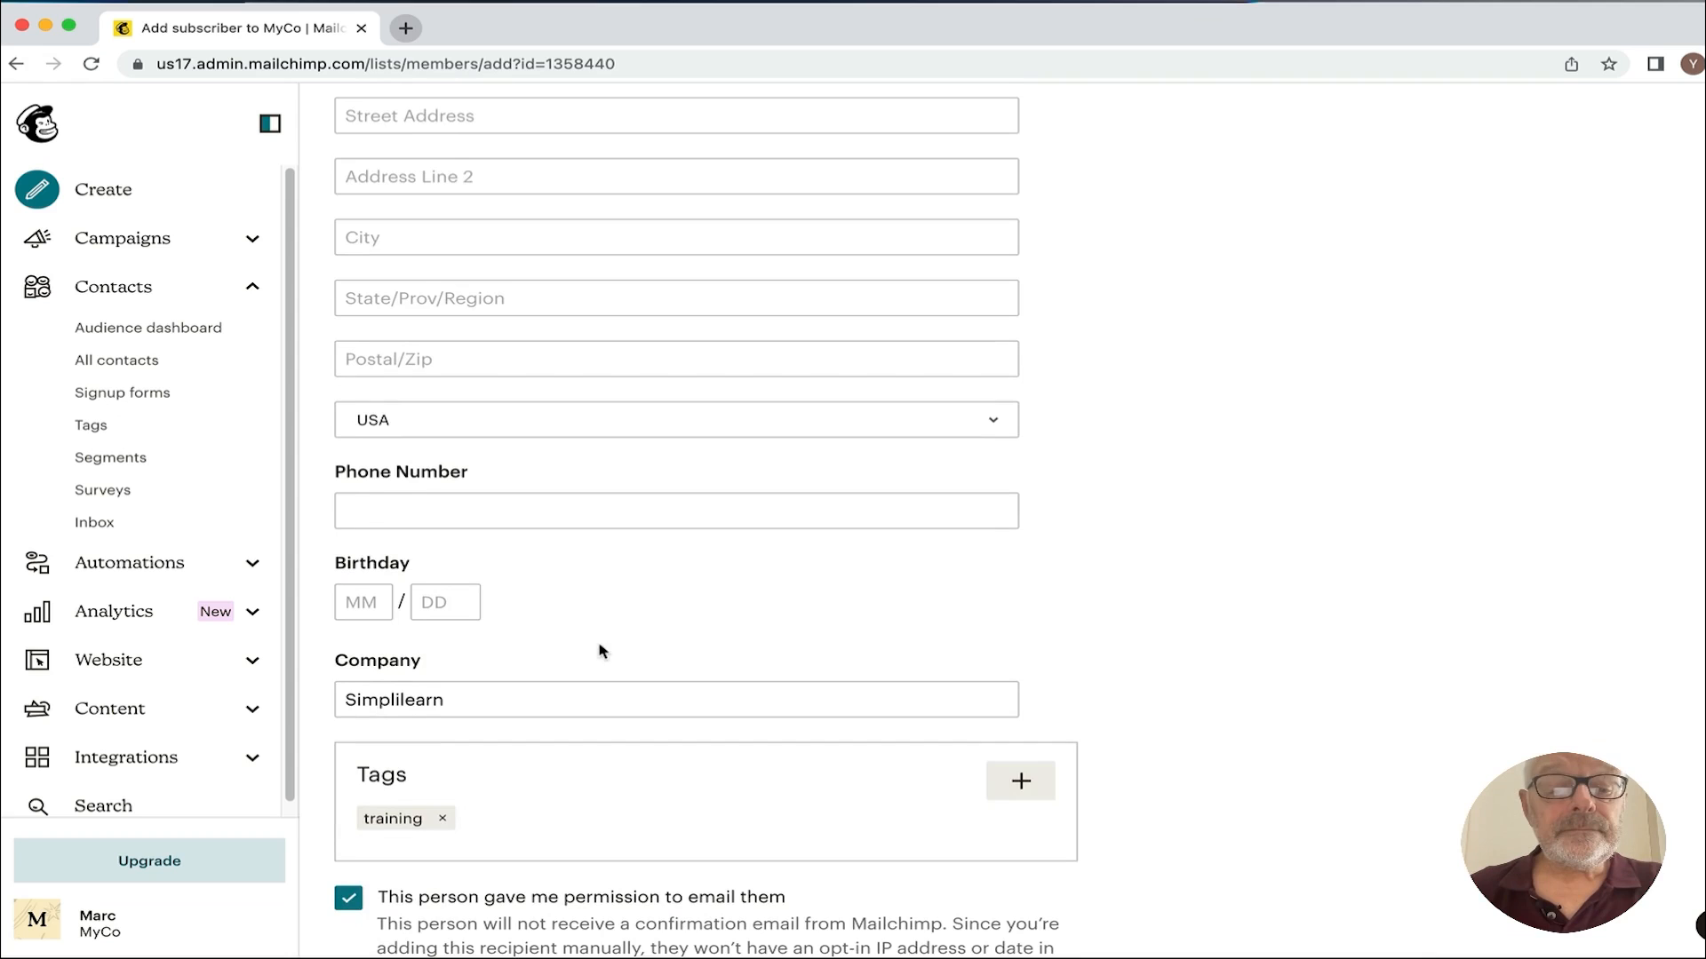
{"action": "left_click", "coordinate": [381, 507]}
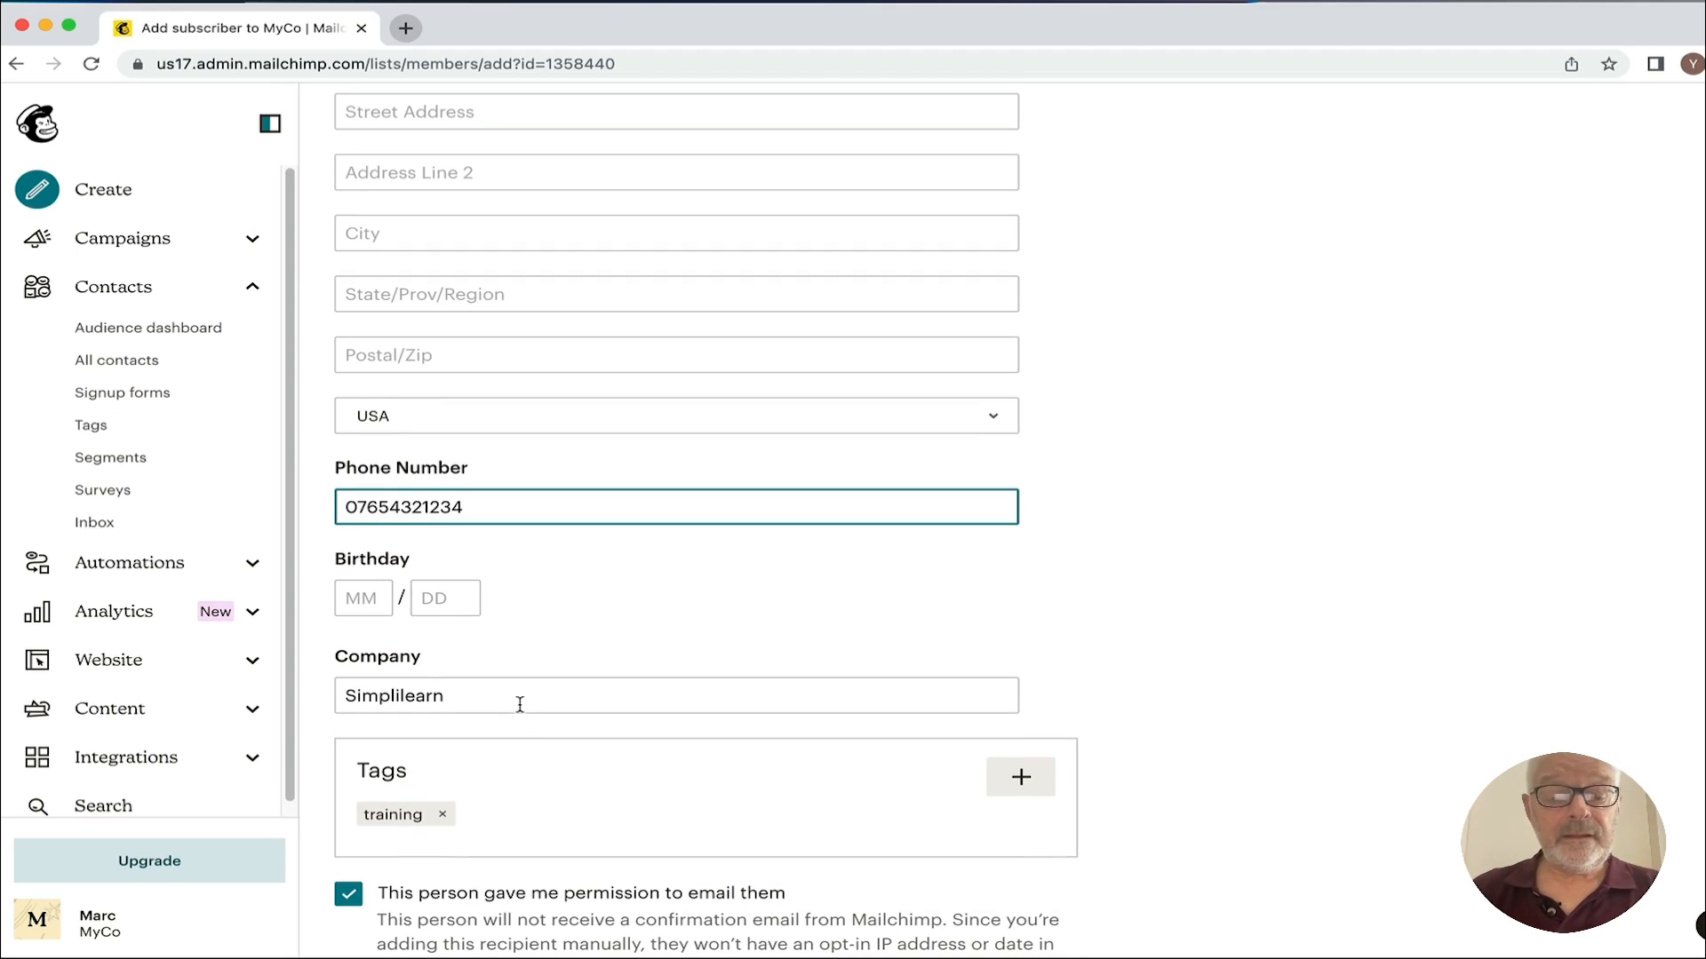
{"action": "scroll", "coordinate": [518, 705], "scroll_direction": "down", "scroll_amount": 2}
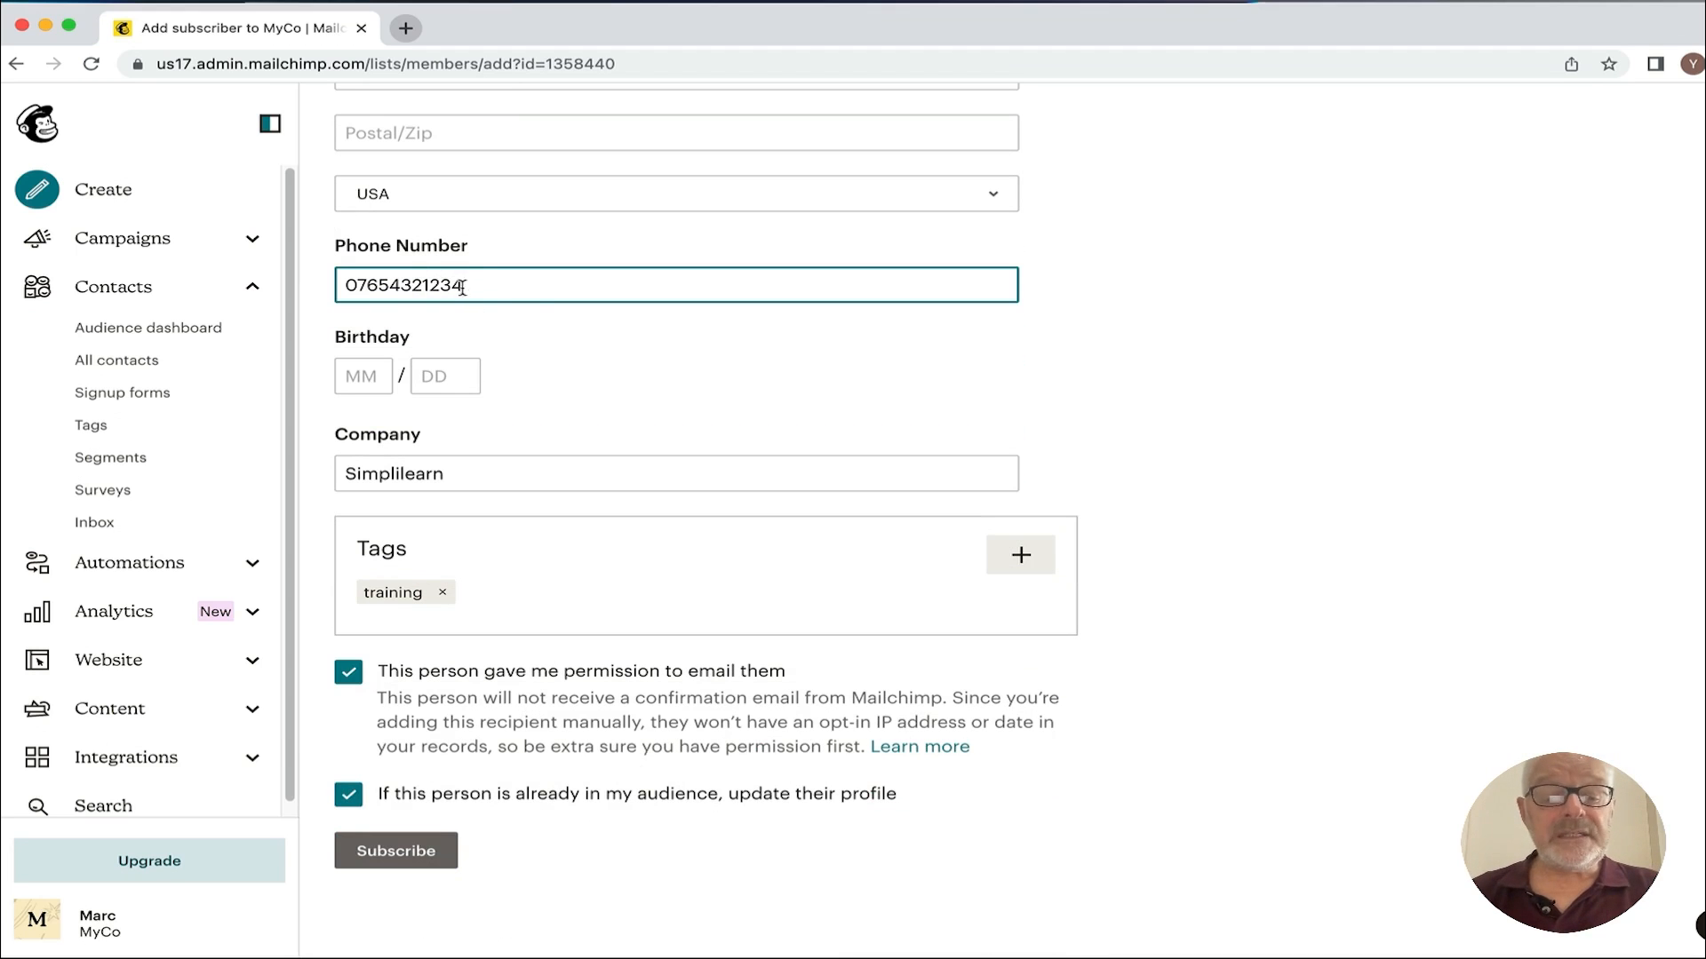
Step: Subscribe the new contact and list all three MyCo audience contacts
{"action": "left_click", "coordinate": [396, 850]}
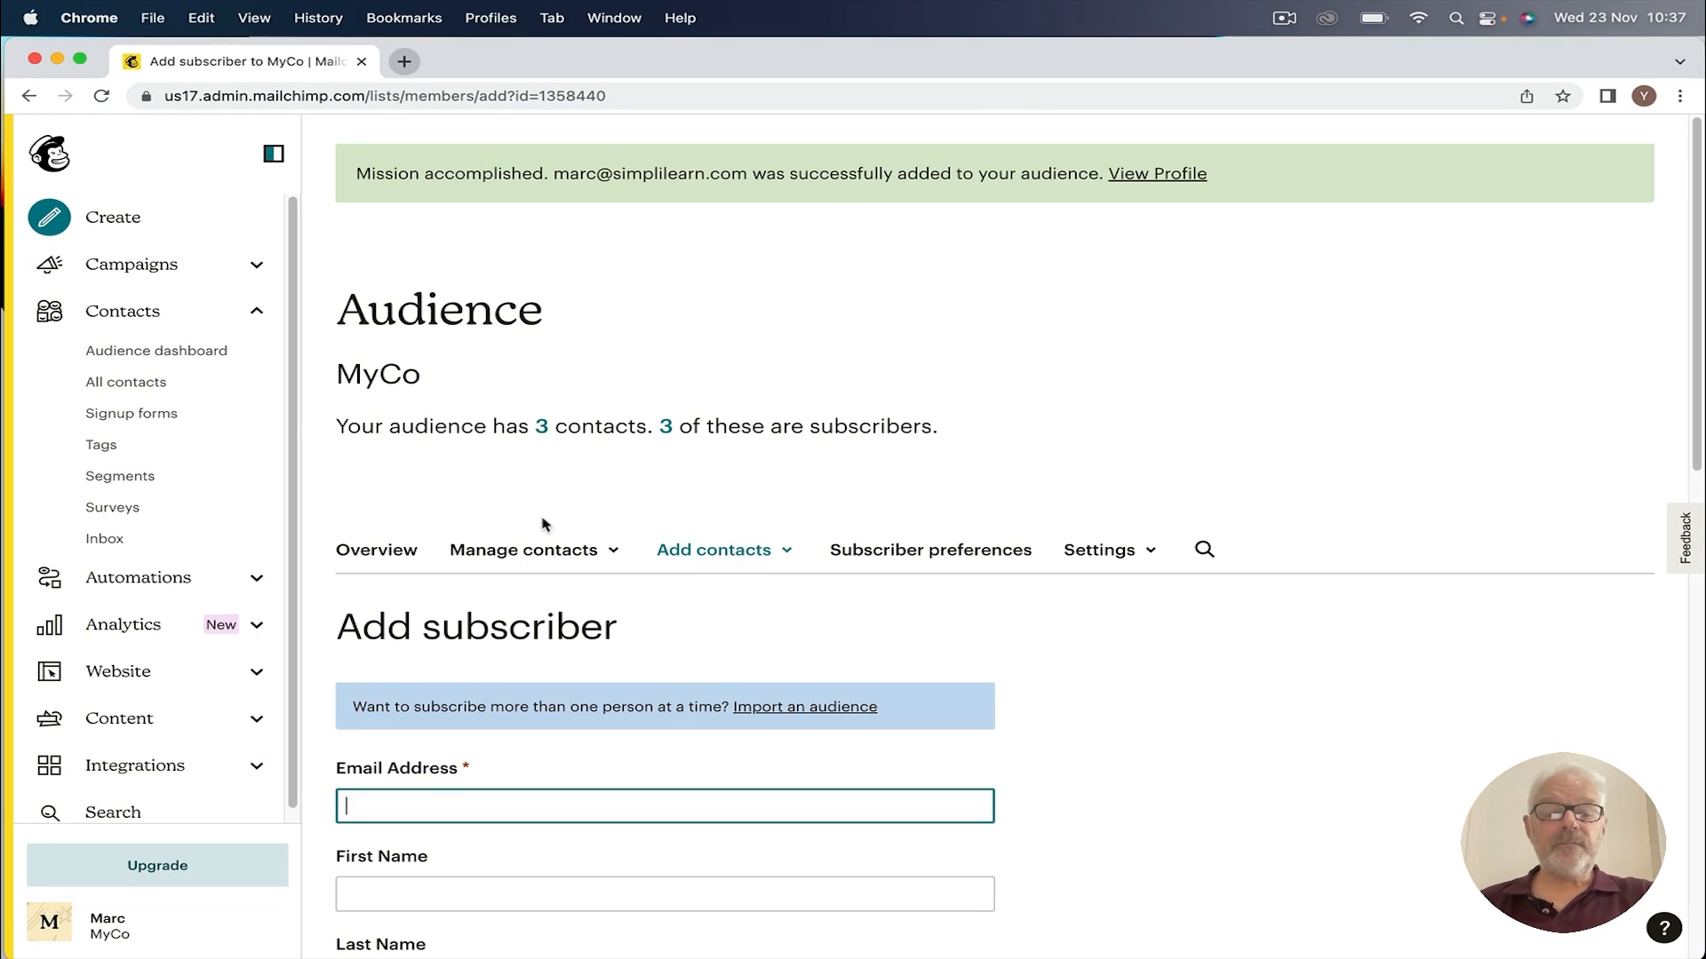
{"action": "left_click", "coordinate": [116, 391]}
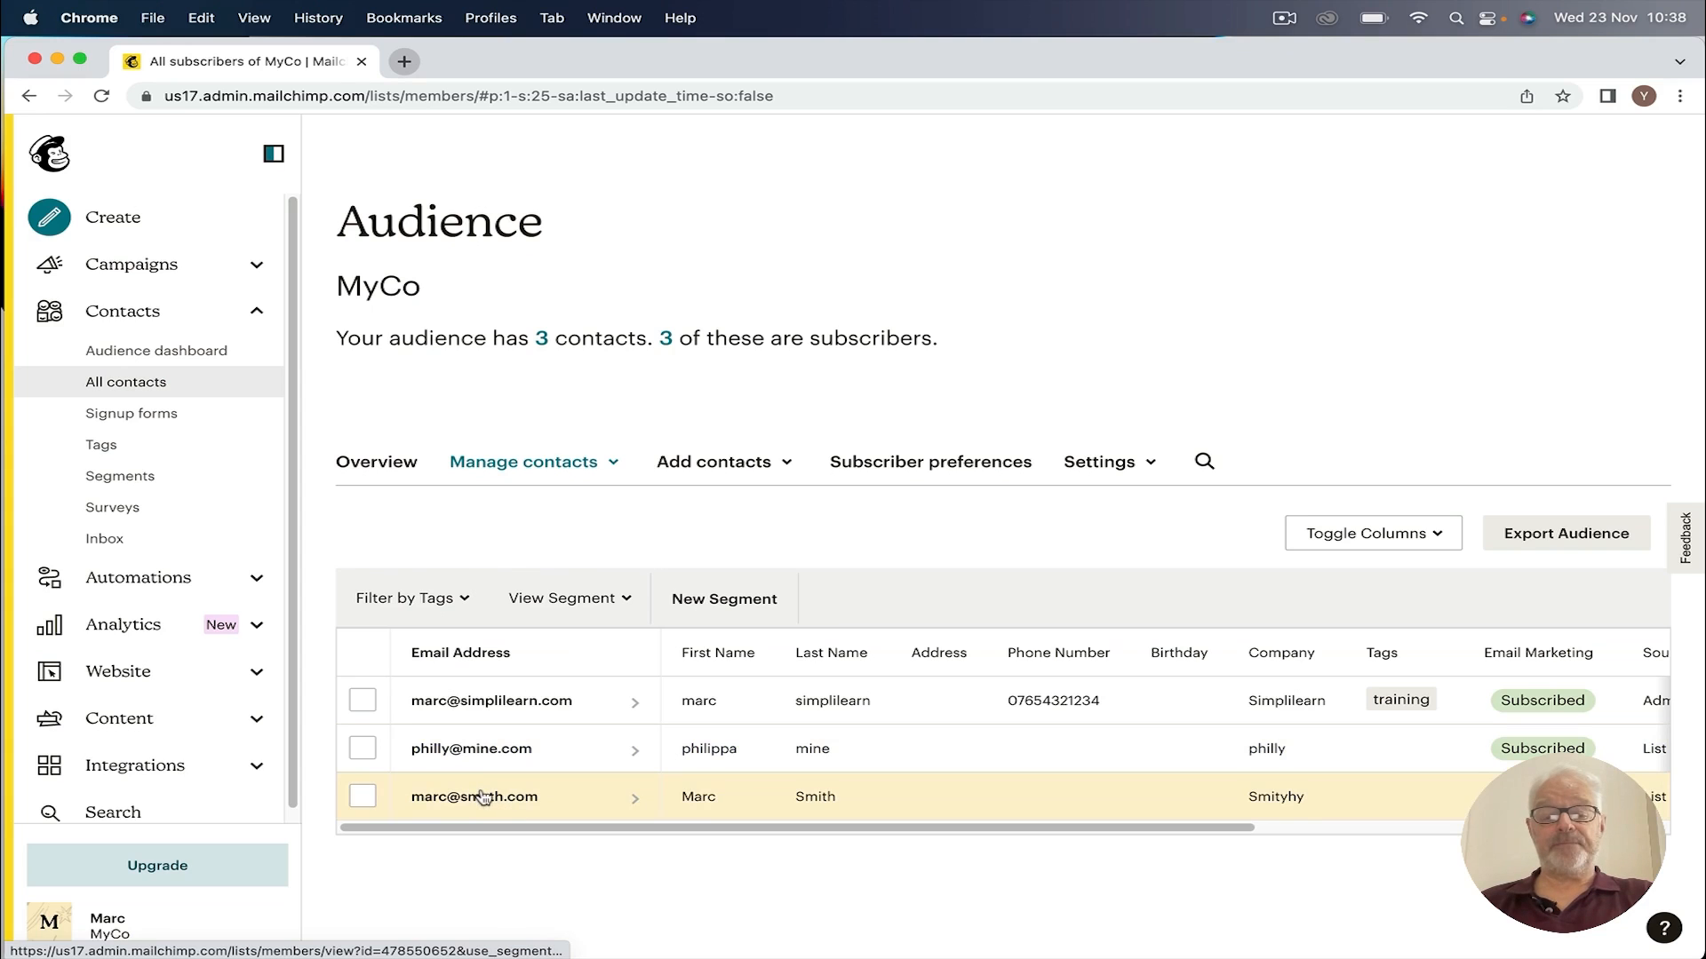
Step: Choose Import contacts from the Add contacts dropdown
{"action": "left_click", "coordinate": [729, 466]}
{"action": "left_click", "coordinate": [724, 555]}
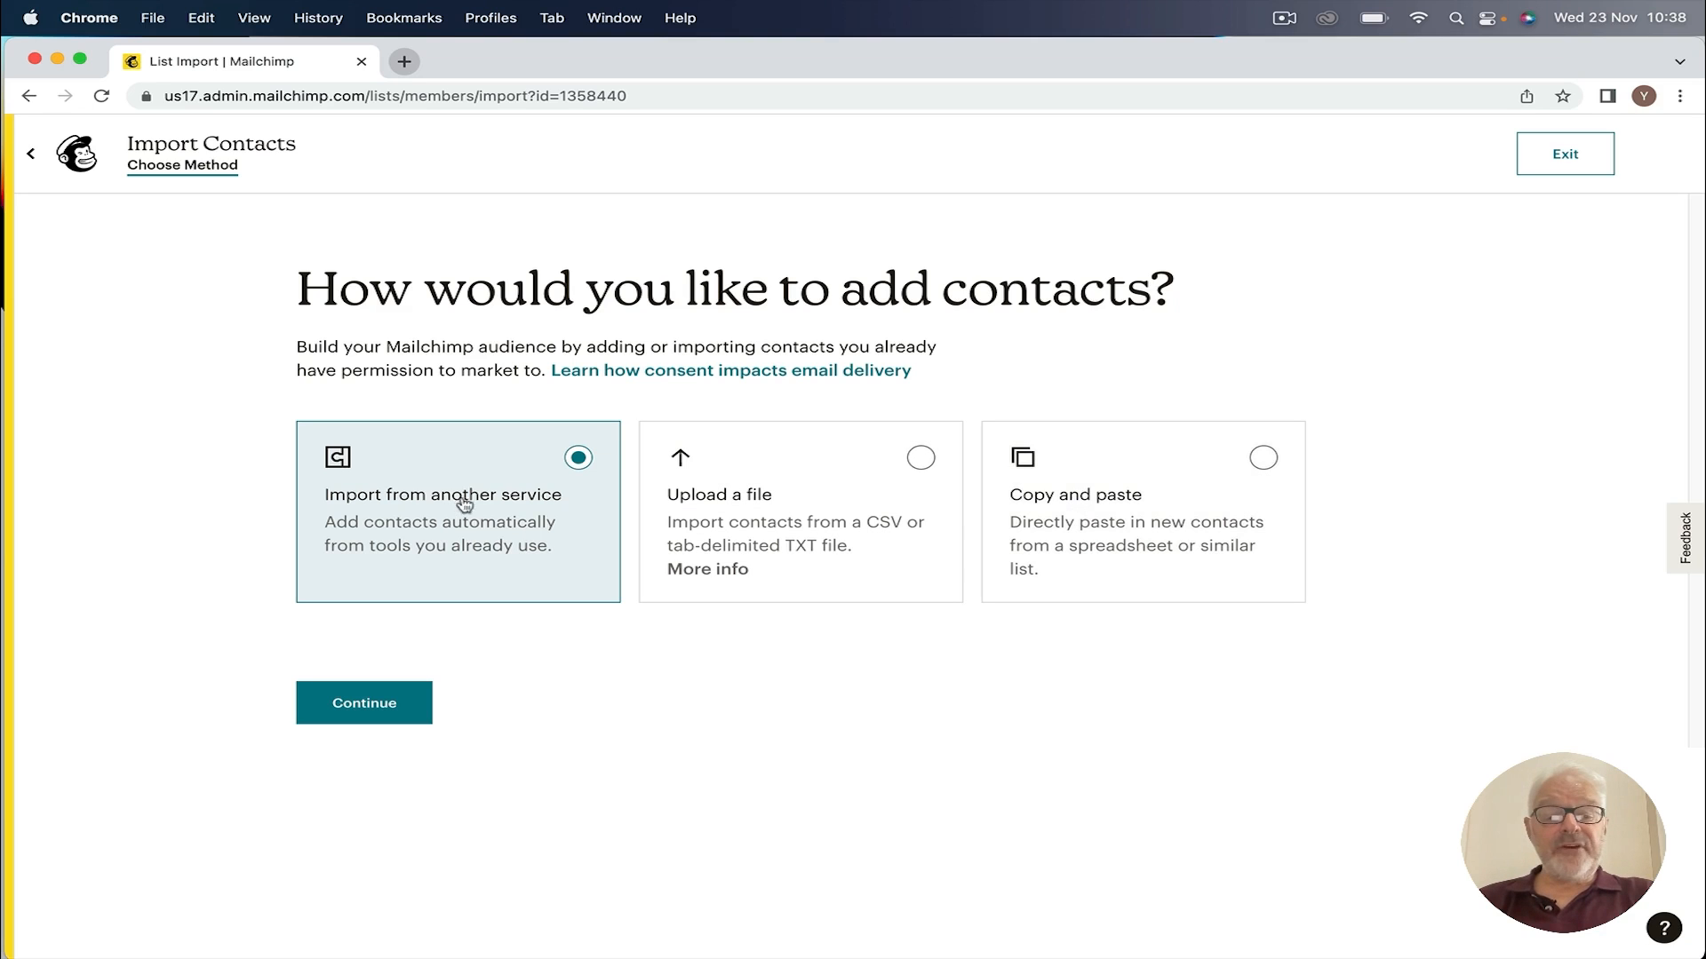
Step: Switch the import method to 'Upload a file', reach the upload step, and open a new tab
{"action": "left_click", "coordinate": [364, 702]}
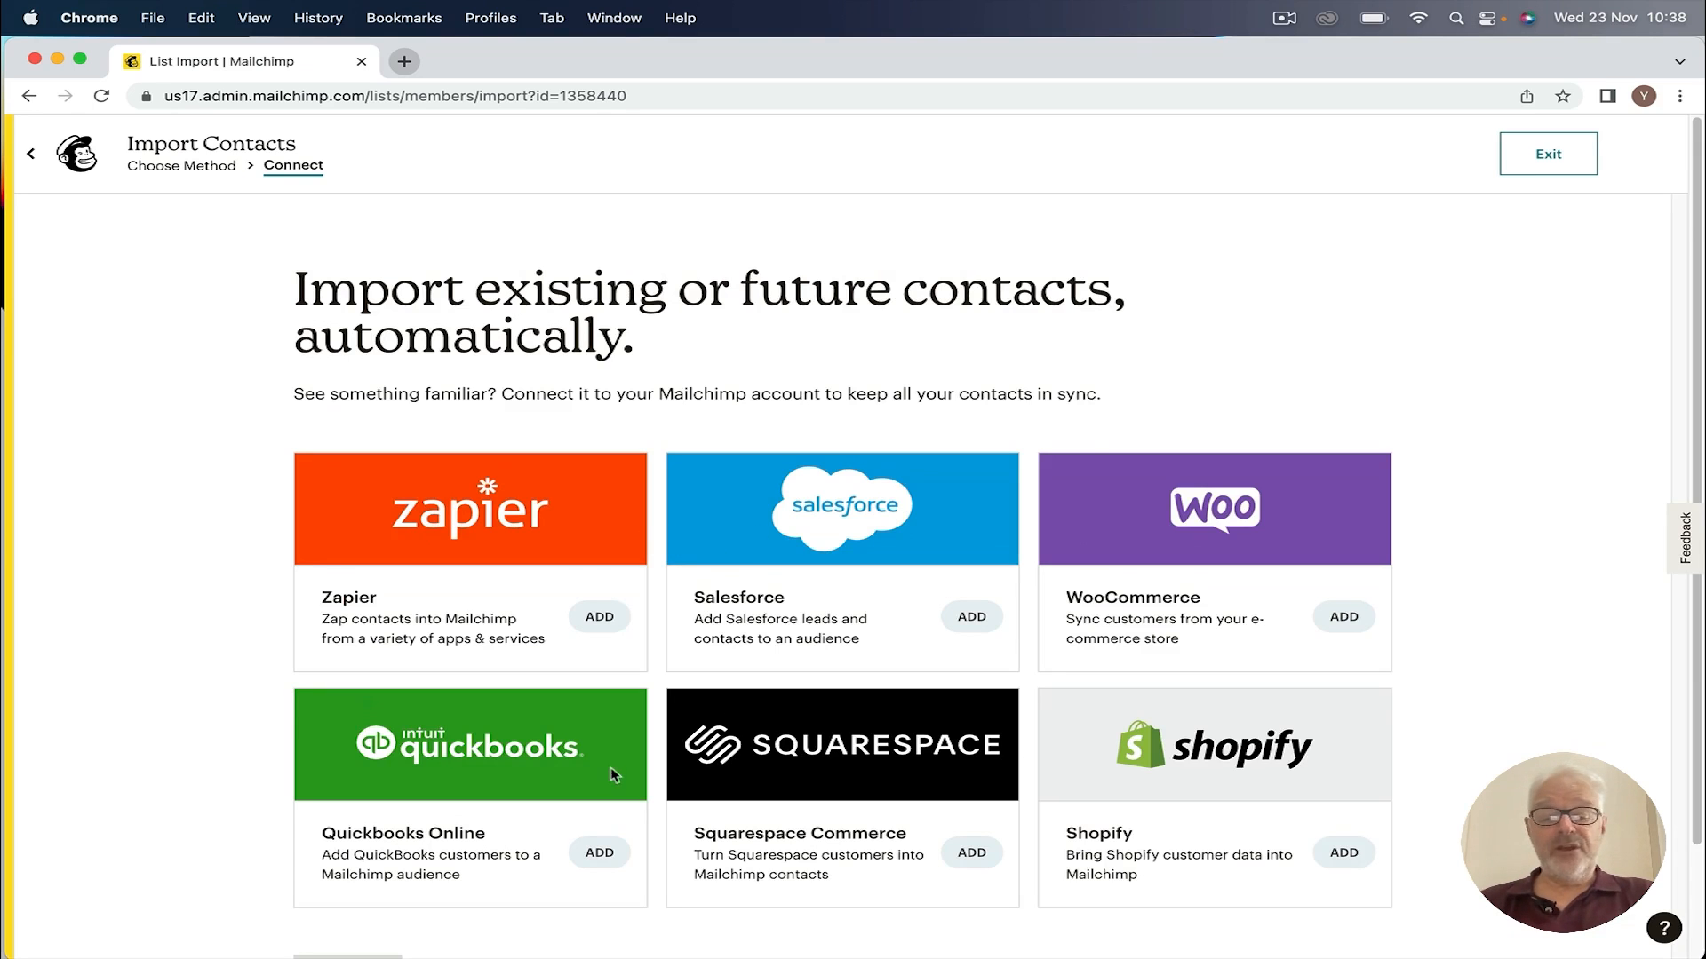
{"action": "scroll", "coordinate": [613, 772], "scroll_direction": "down", "scroll_amount": 3}
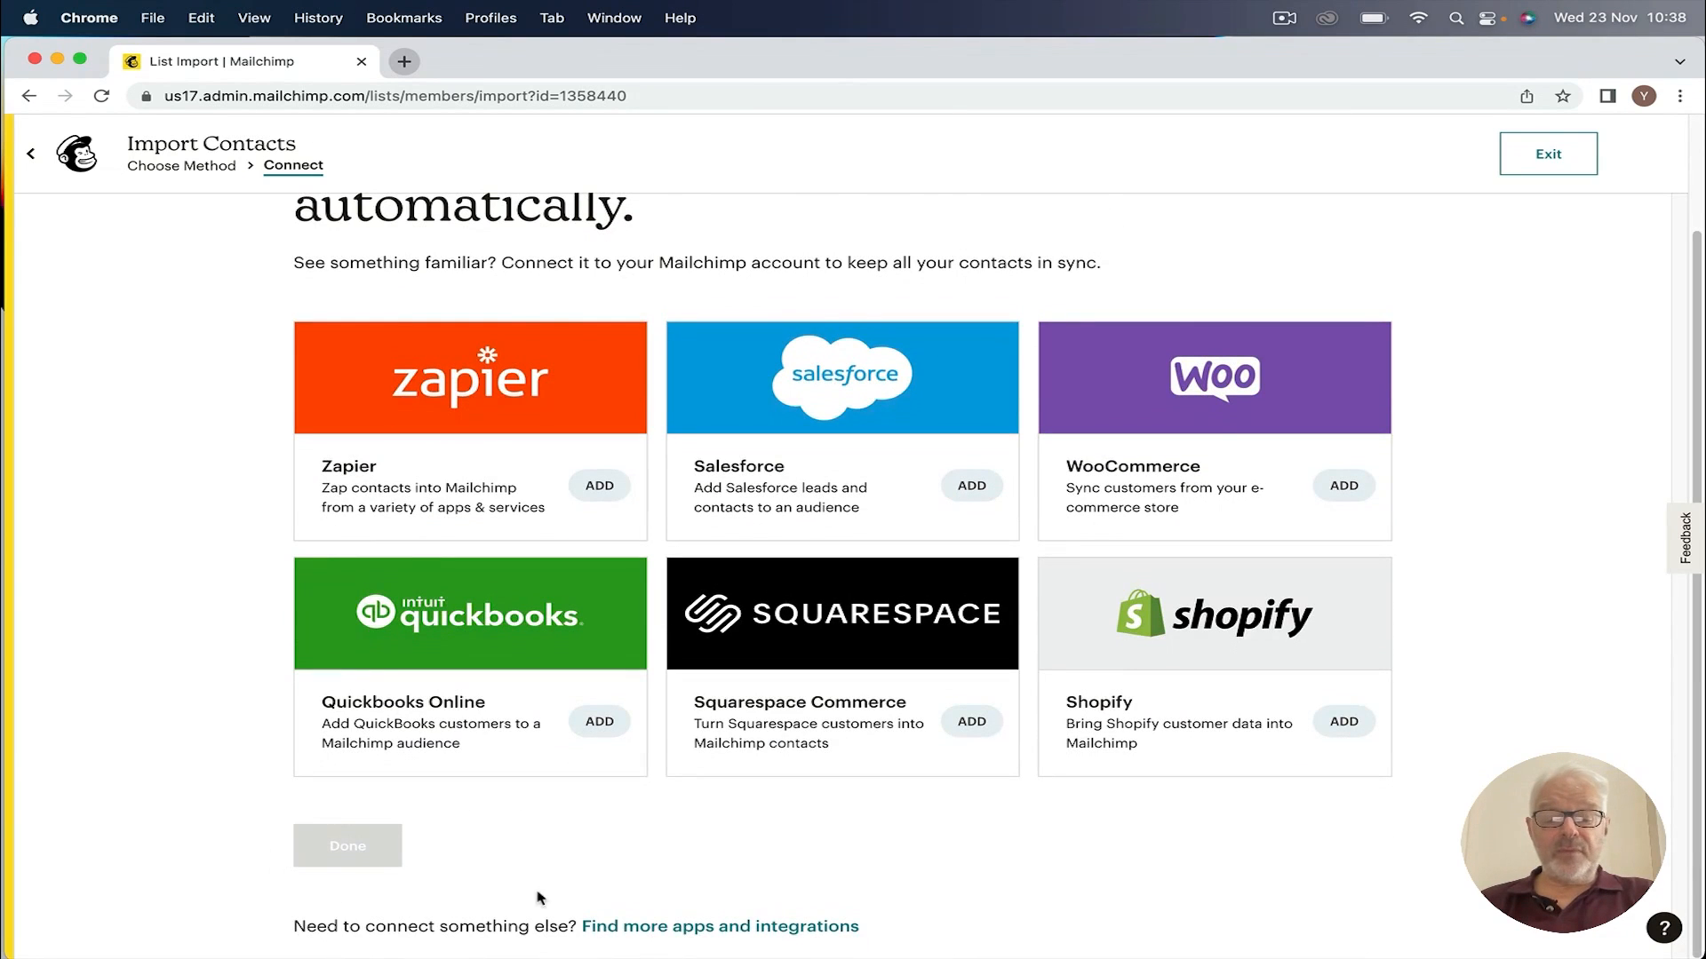
{"action": "scroll", "coordinate": [613, 471], "scroll_direction": "up", "scroll_amount": 3}
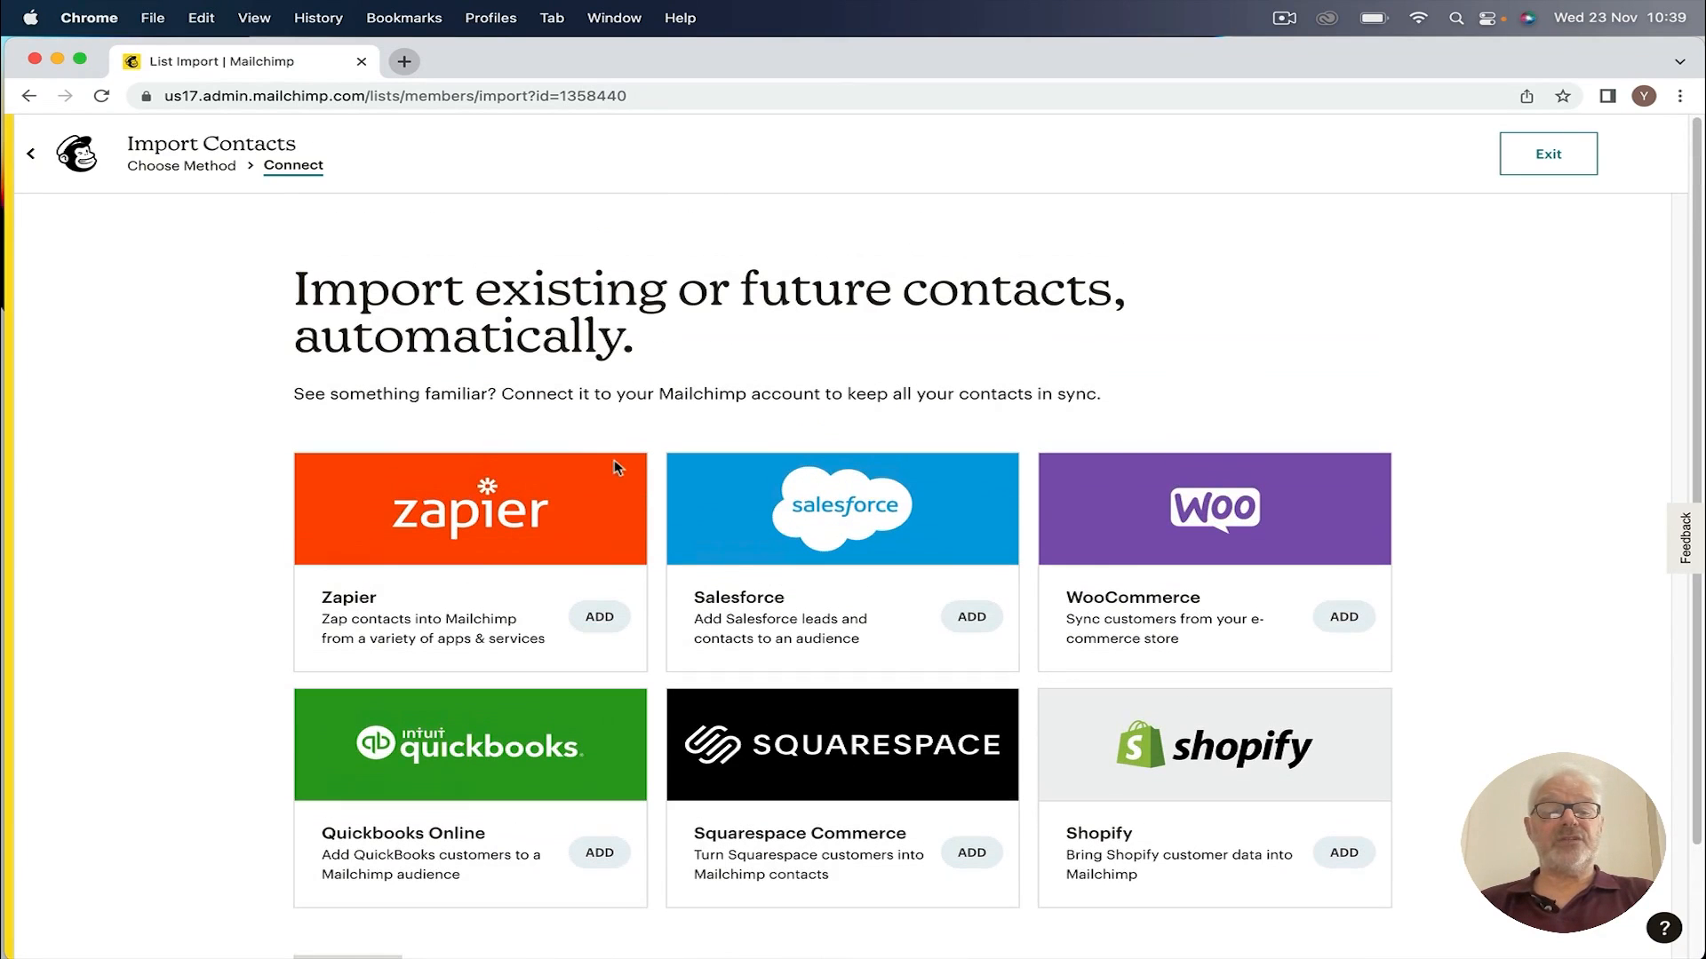
{"action": "left_click", "coordinate": [195, 169]}
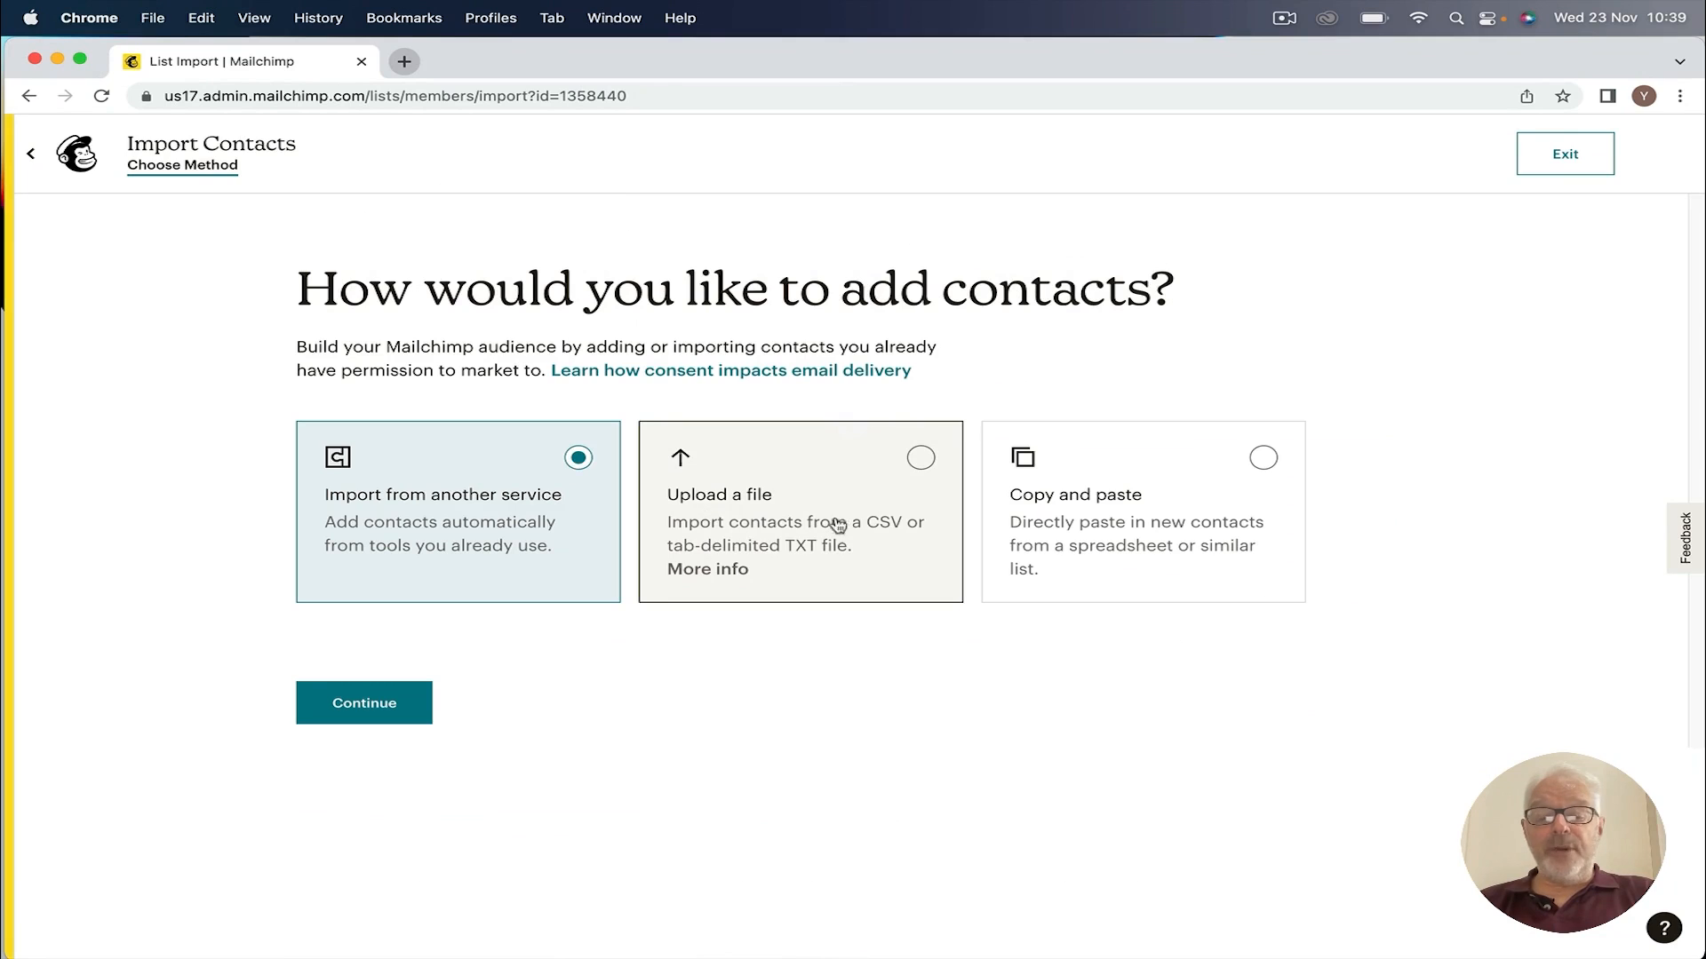
{"action": "left_click", "coordinate": [920, 458]}
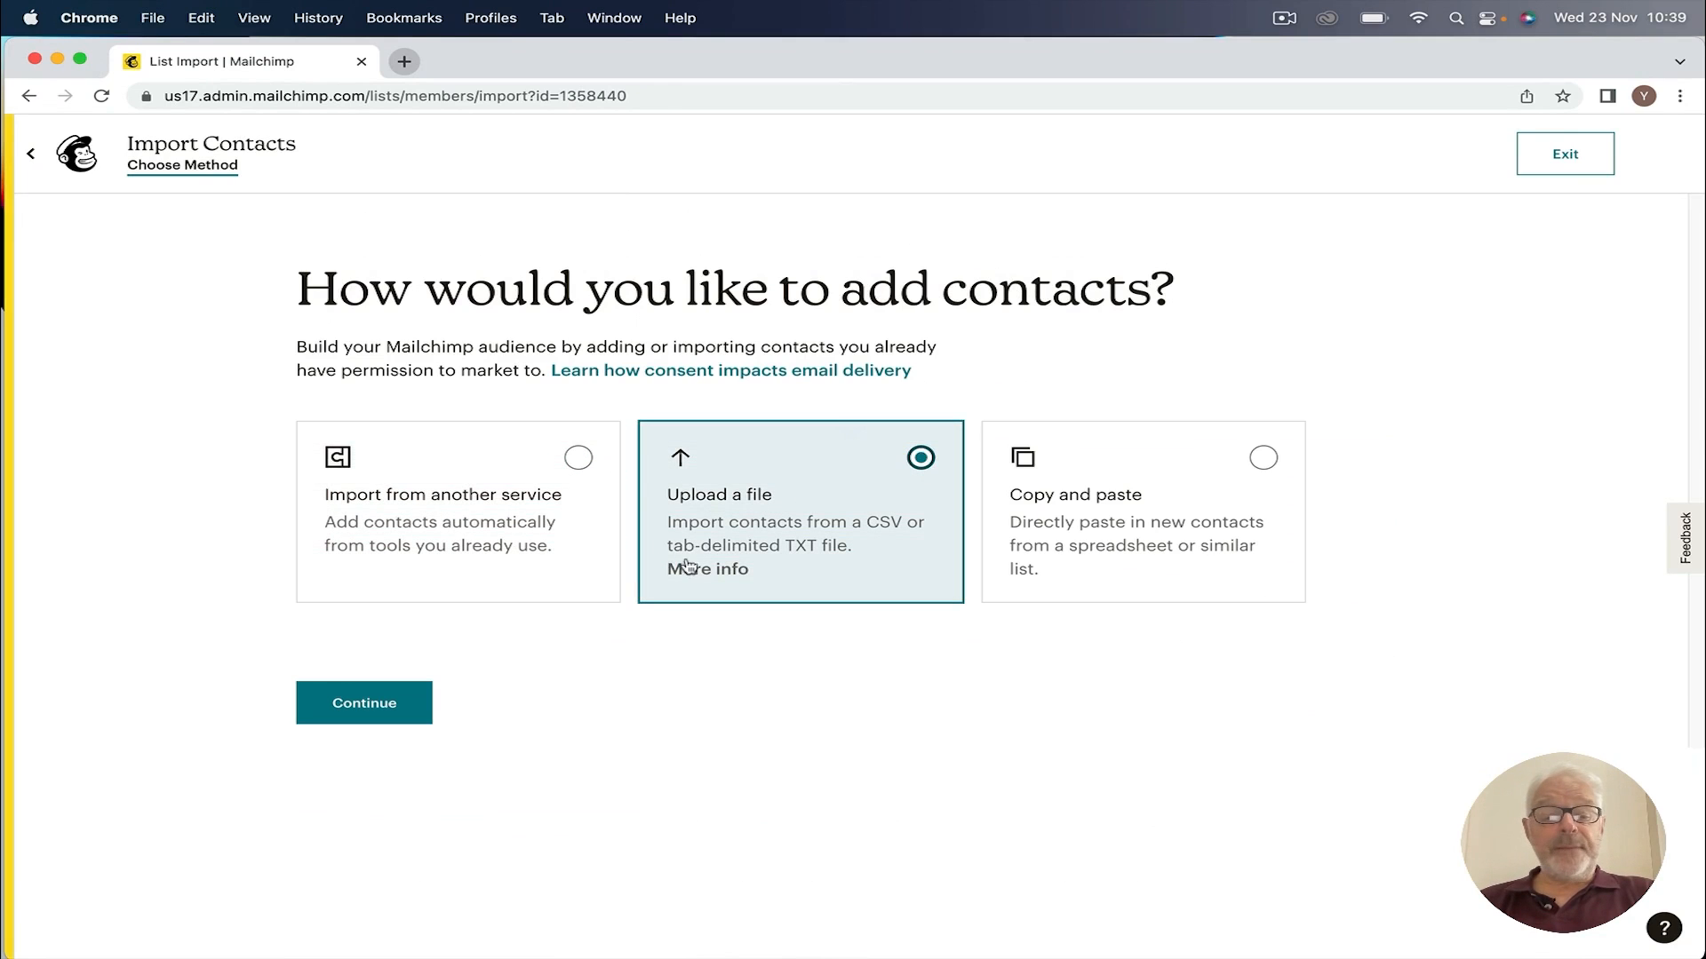
{"action": "left_click", "coordinate": [356, 725]}
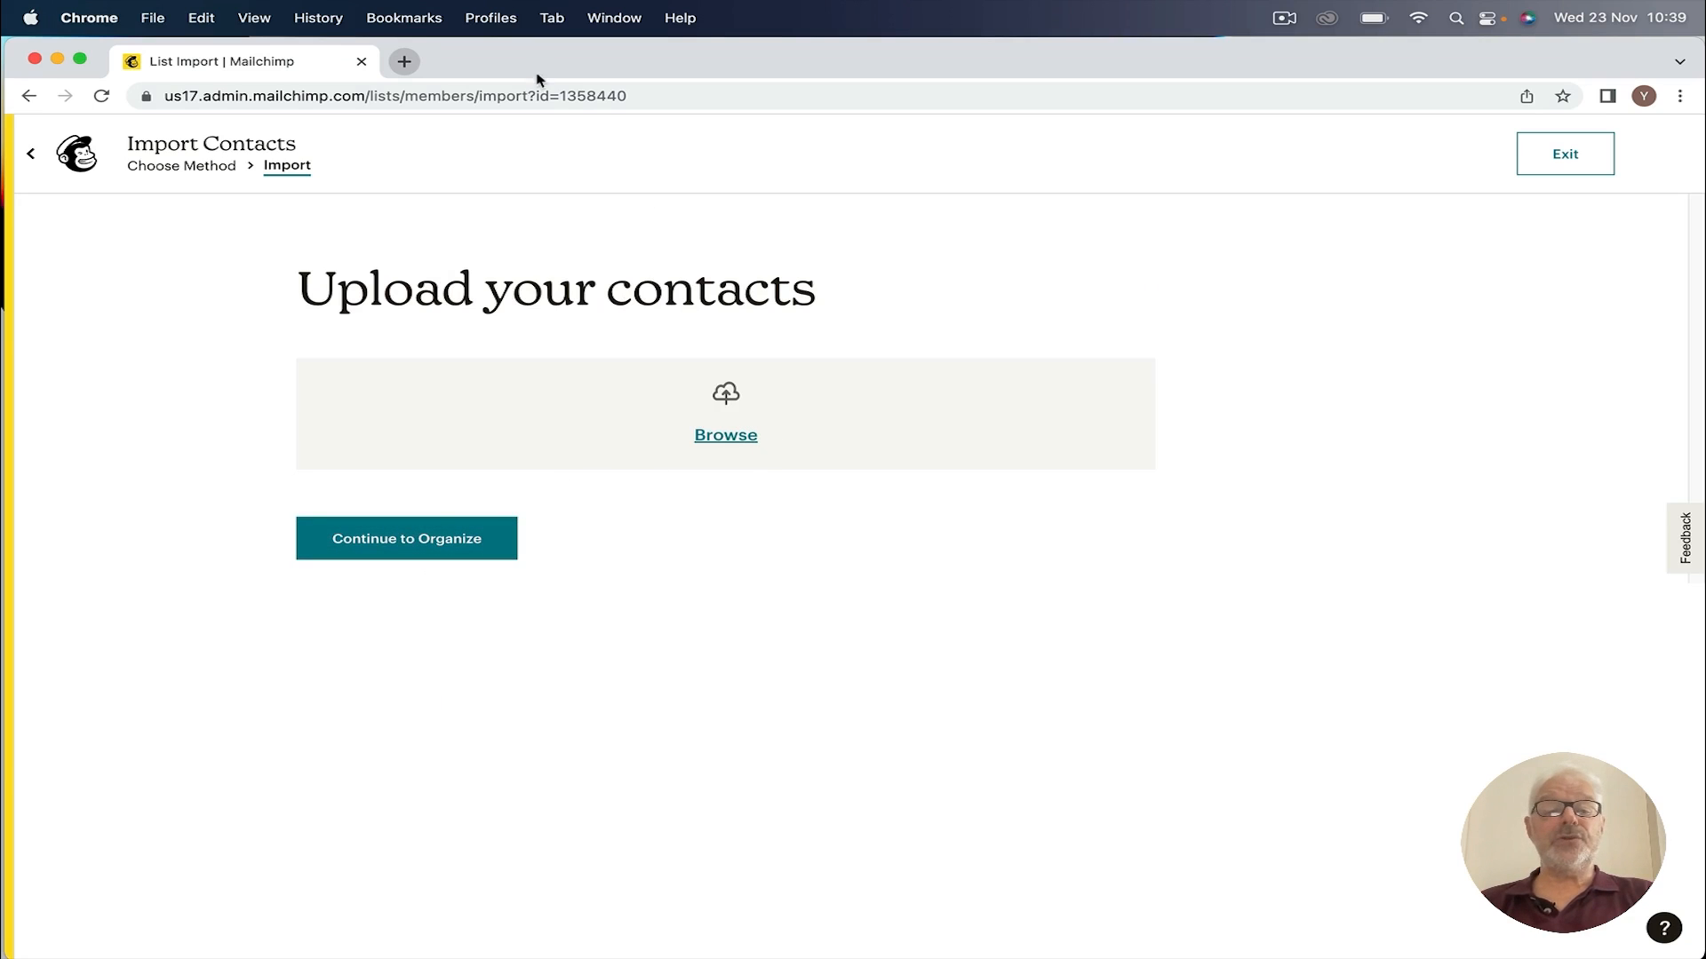
{"action": "left_click", "coordinate": [405, 62]}
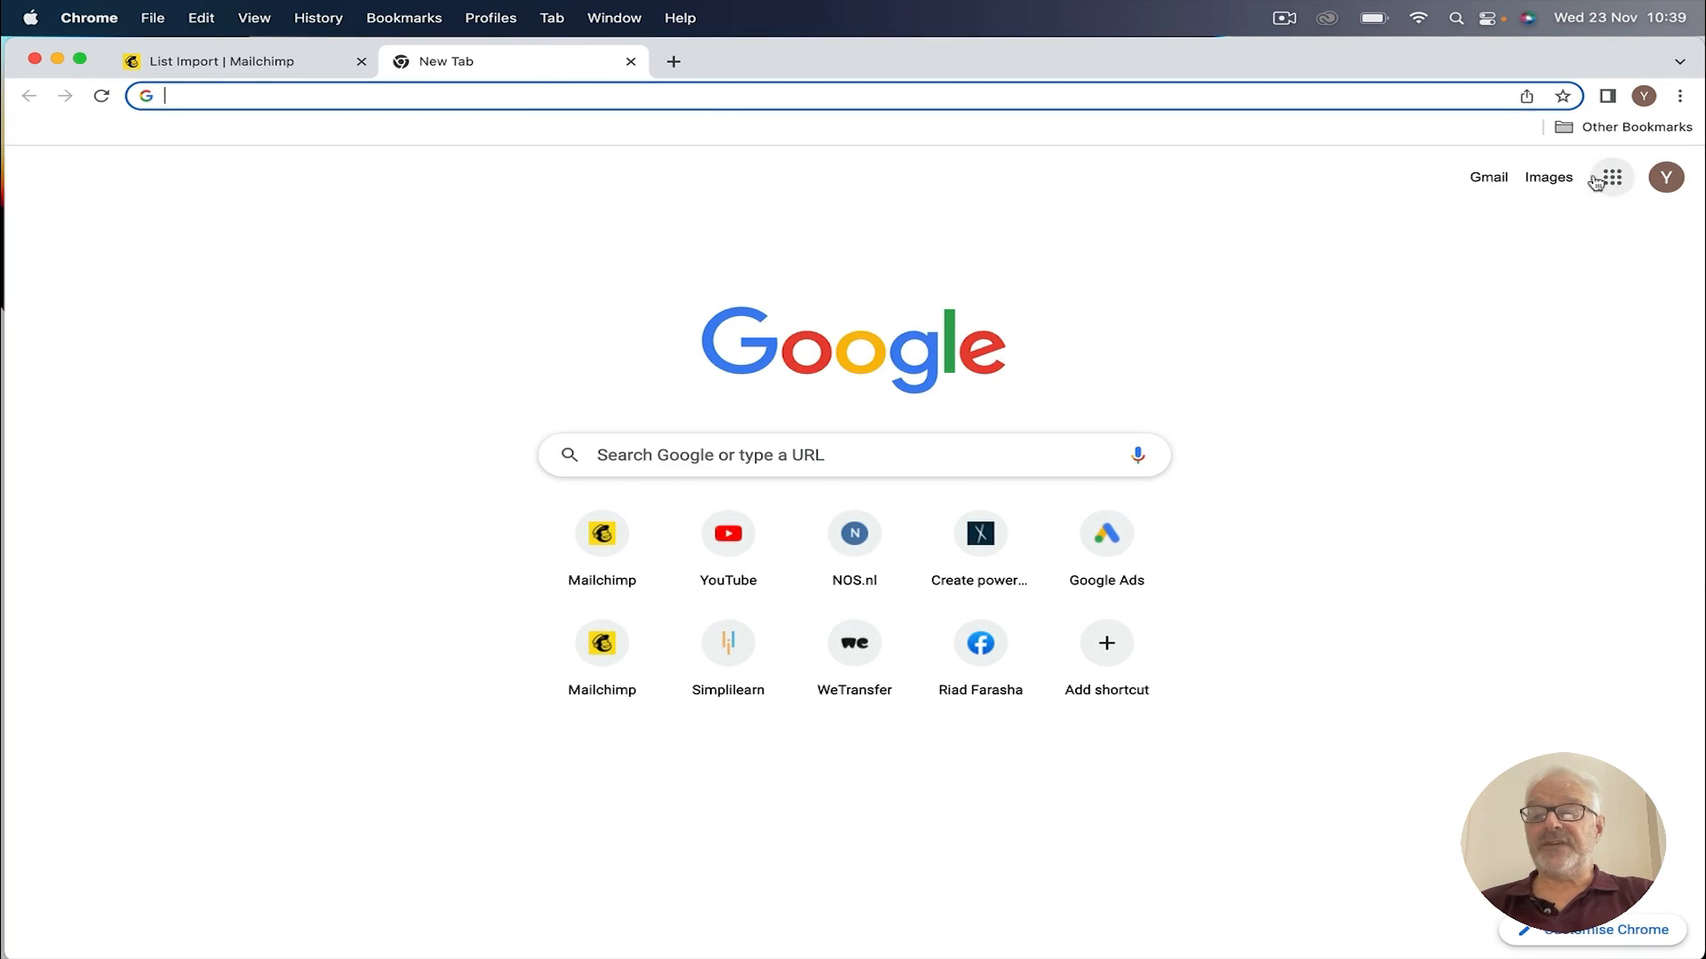
Step: Open the mailchimp spreadsheet from Google Drive using the Google apps grid
{"action": "left_click", "coordinate": [1614, 181]}
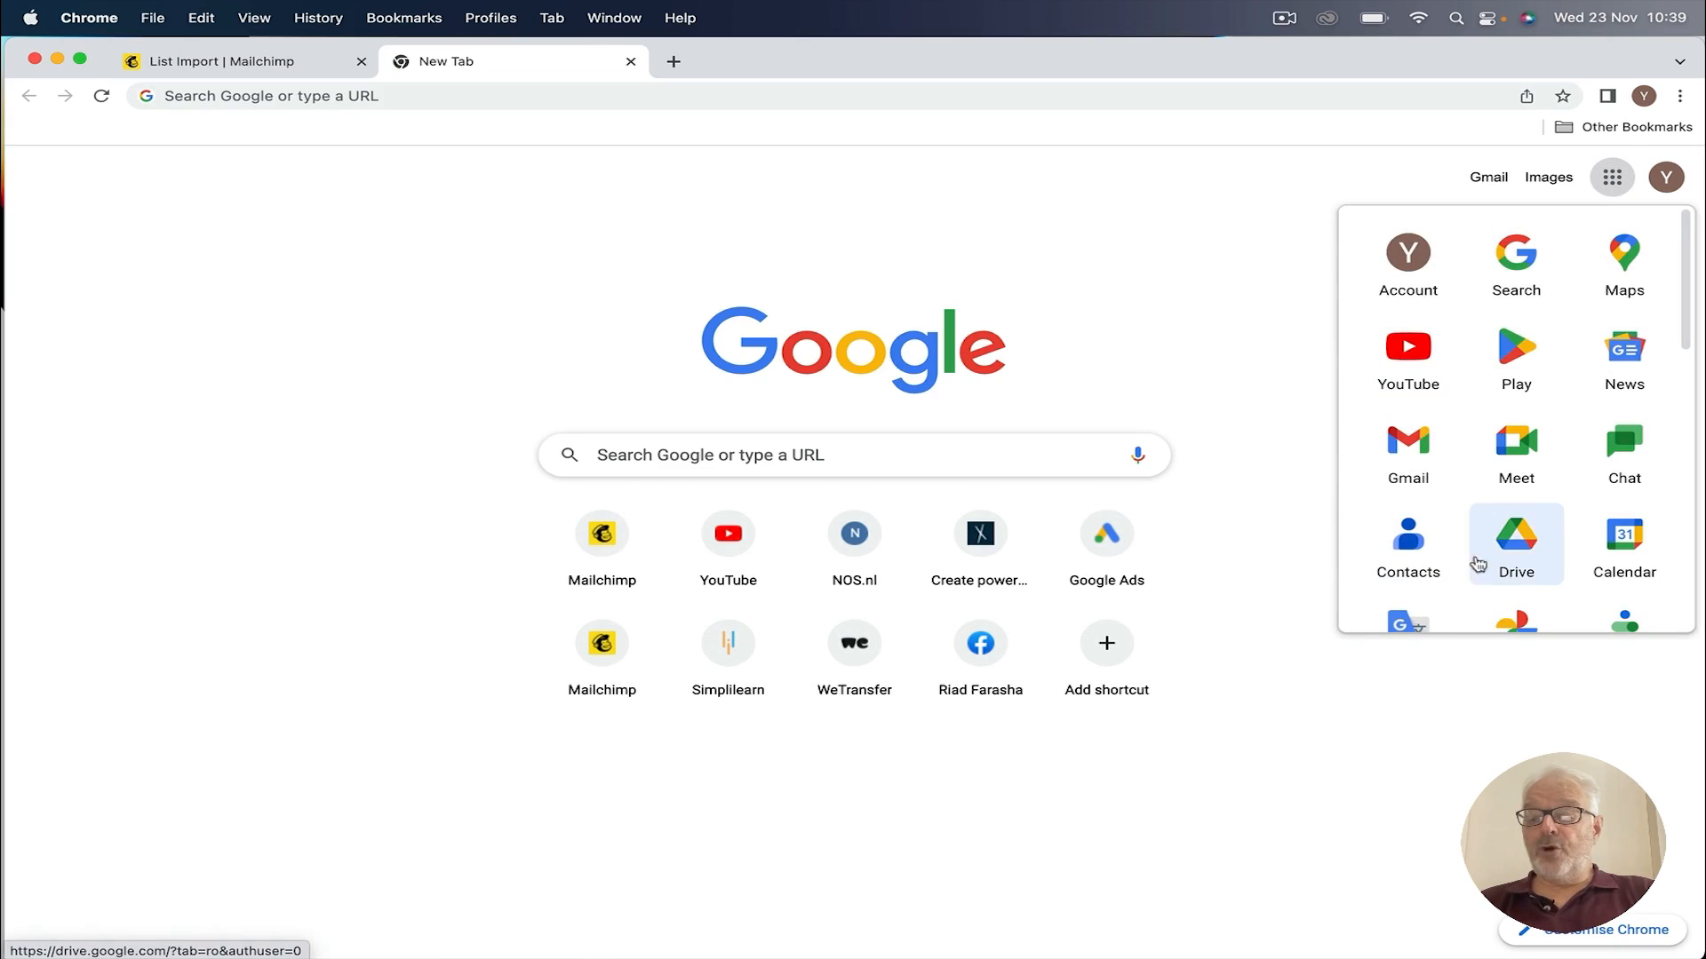
{"action": "left_click", "coordinate": [1521, 534]}
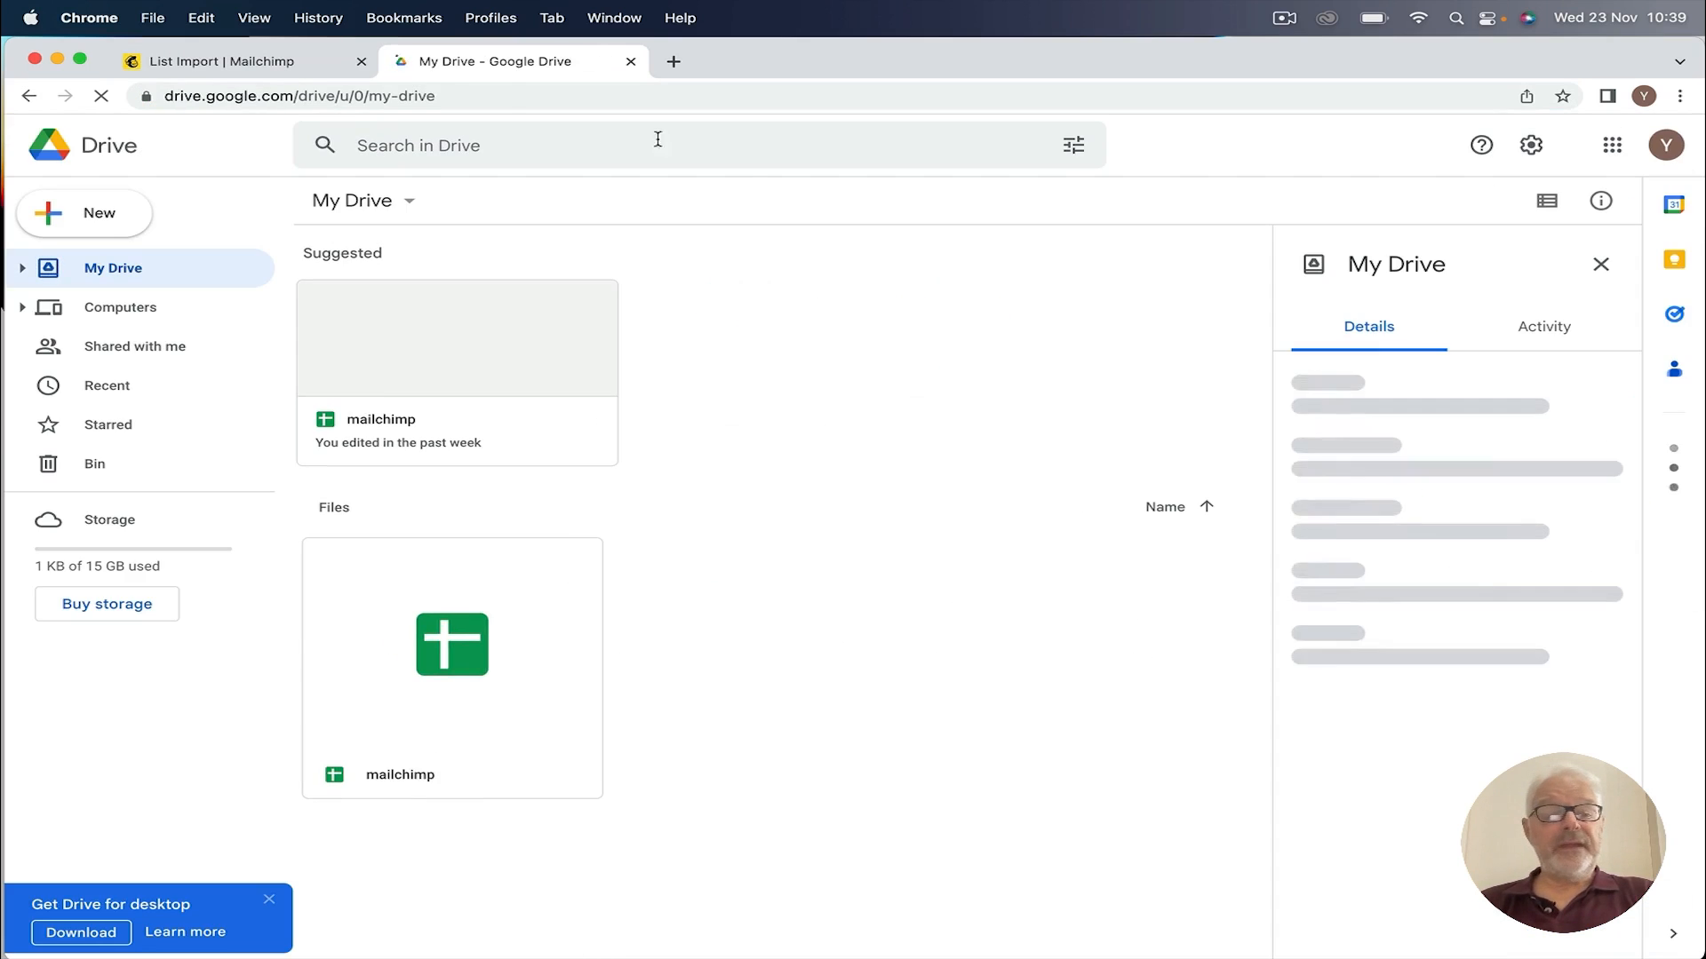
{"action": "left_click", "coordinate": [408, 342]}
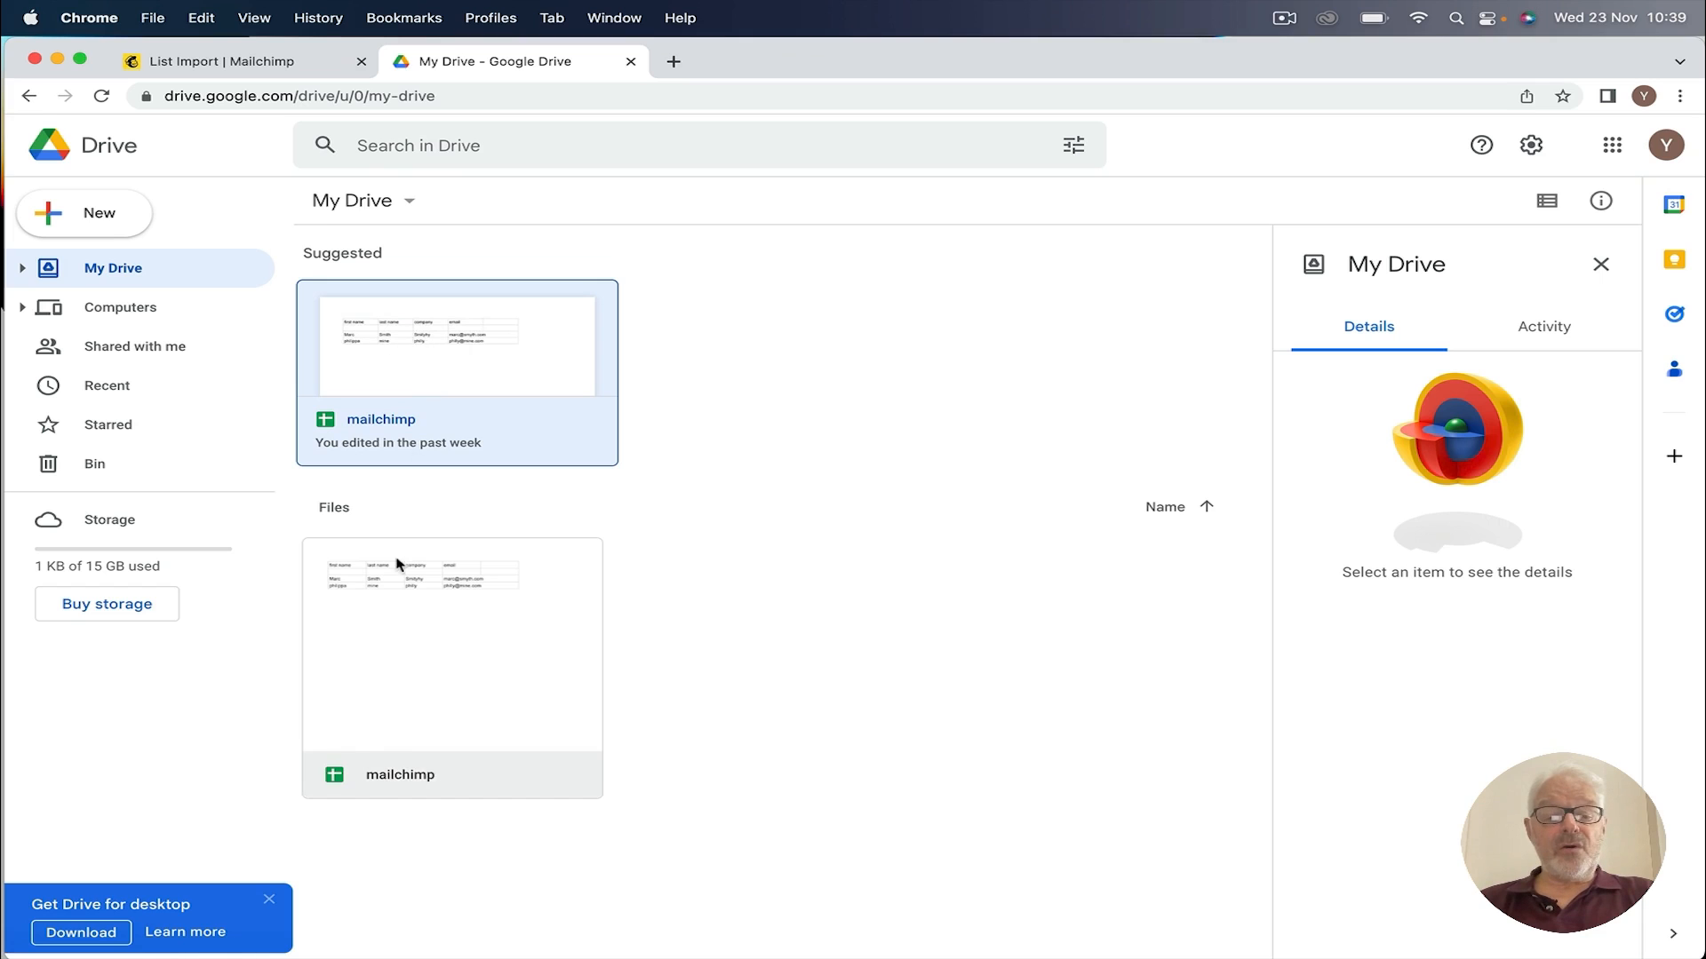
{"action": "double_click", "coordinate": [417, 594]}
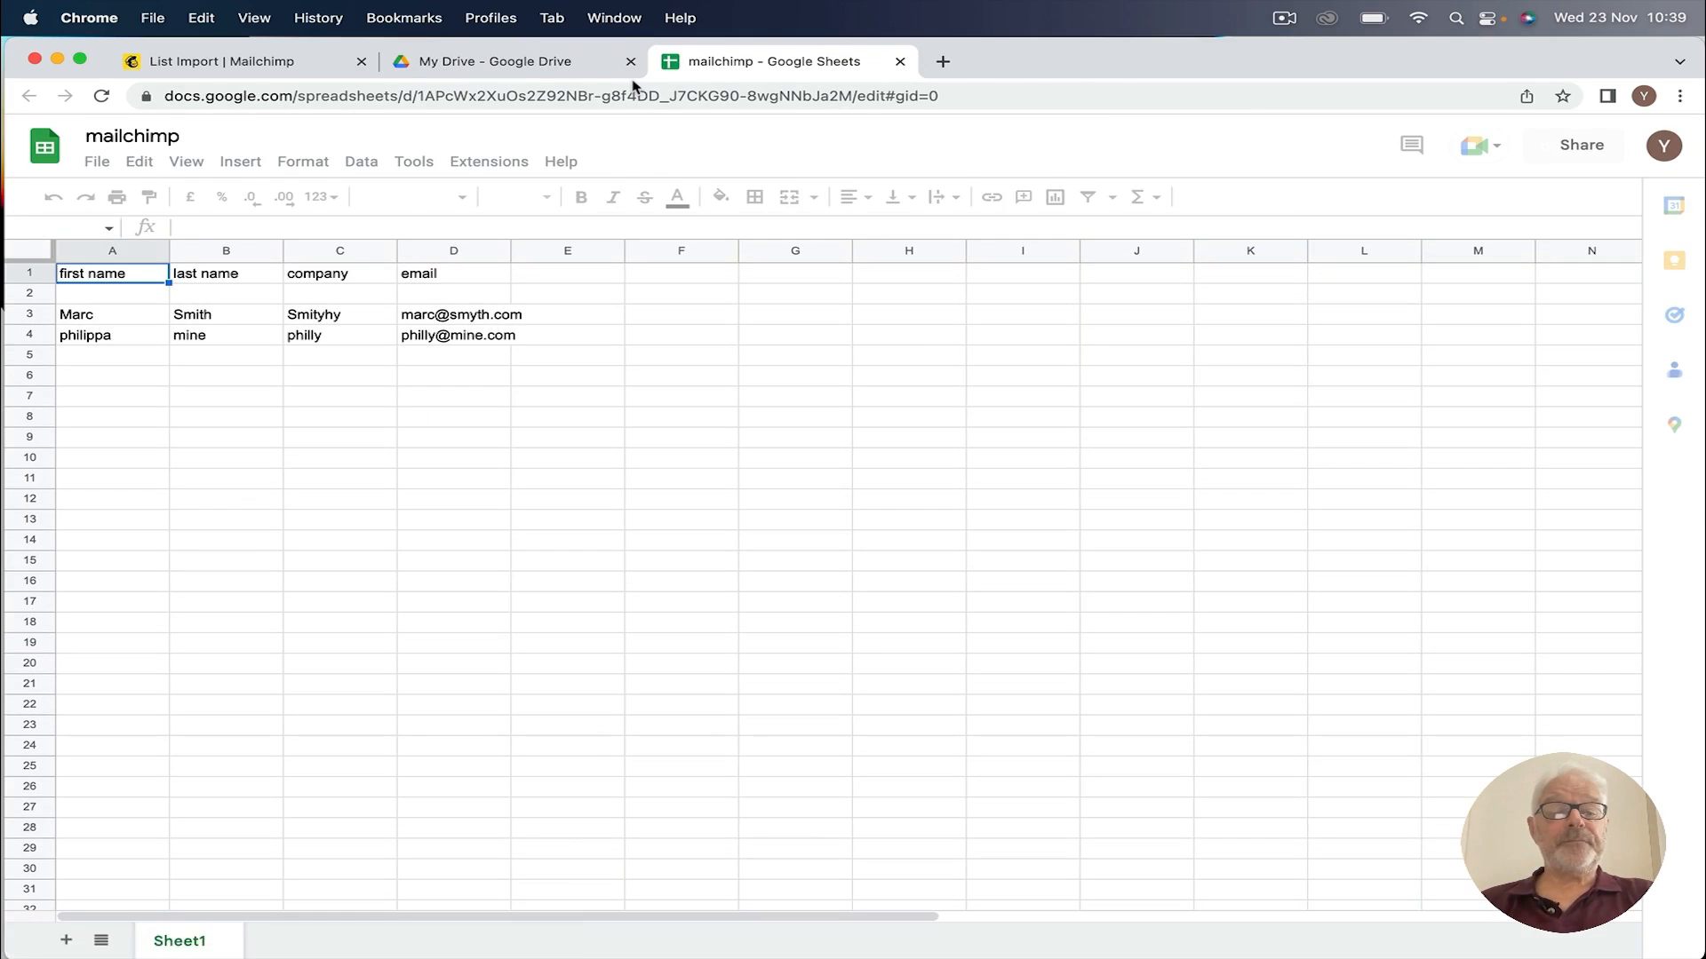
Step: Clear the old contact rows and add a 'telephone' heading in cell E1
{"action": "left_click_drag", "start_coordinate": [80, 315], "coordinate": [509, 345]}
{"action": "key", "text": "Delete"}
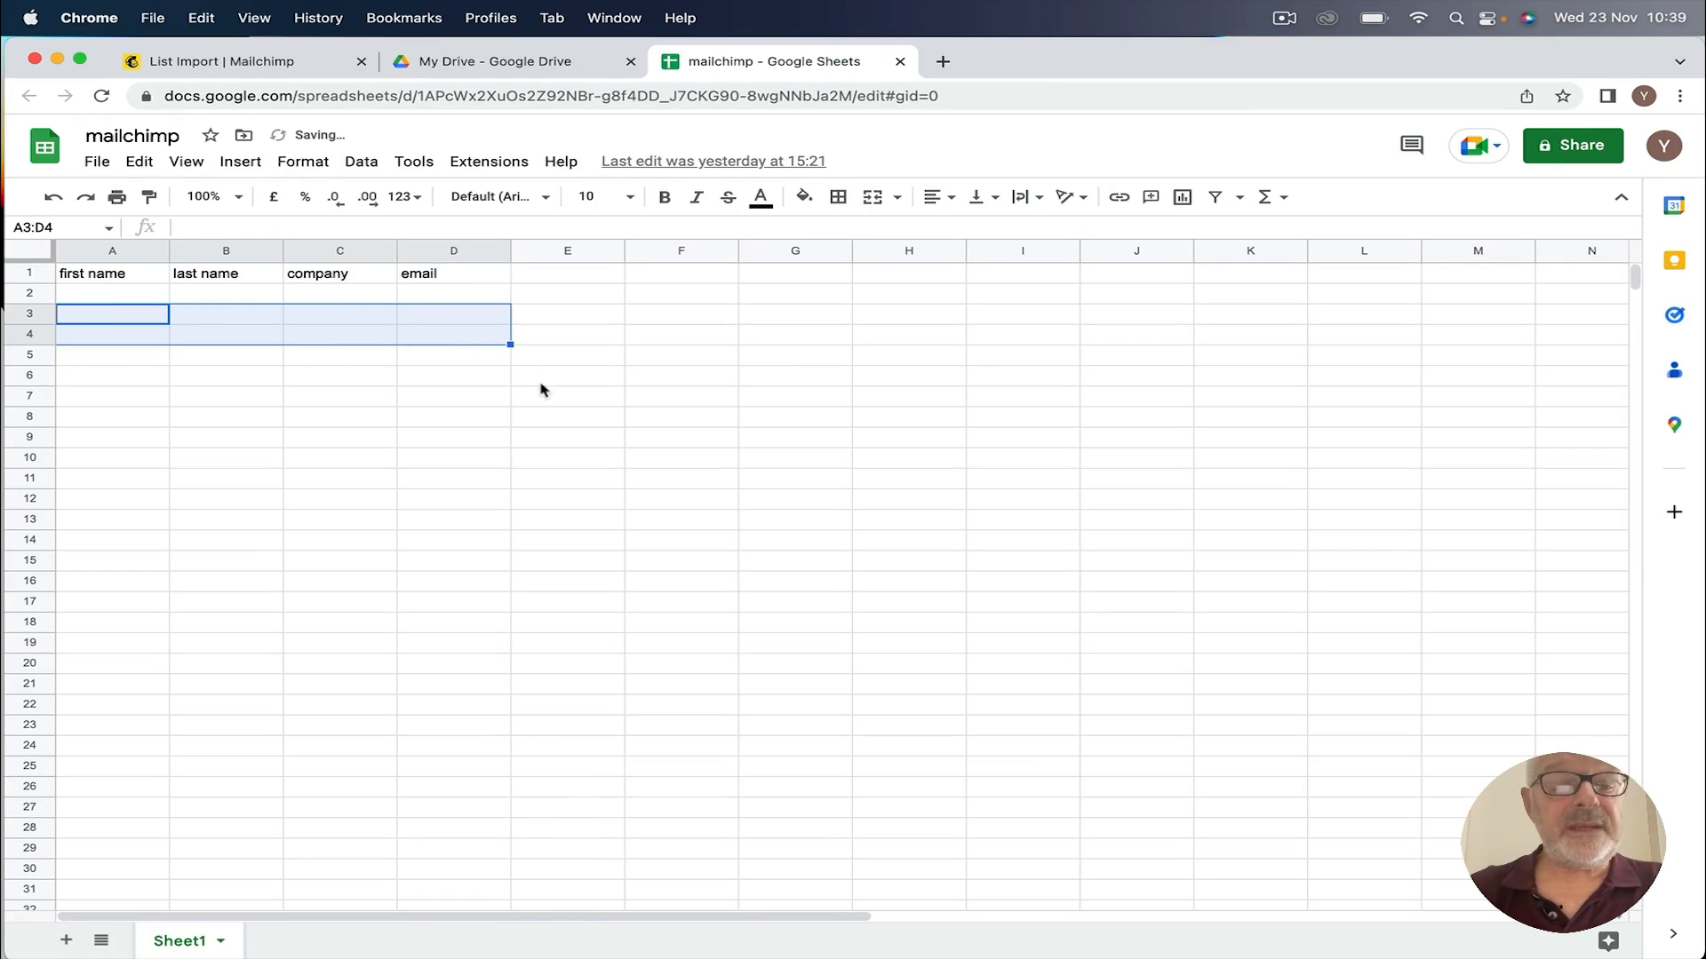
{"action": "left_click", "coordinate": [98, 336]}
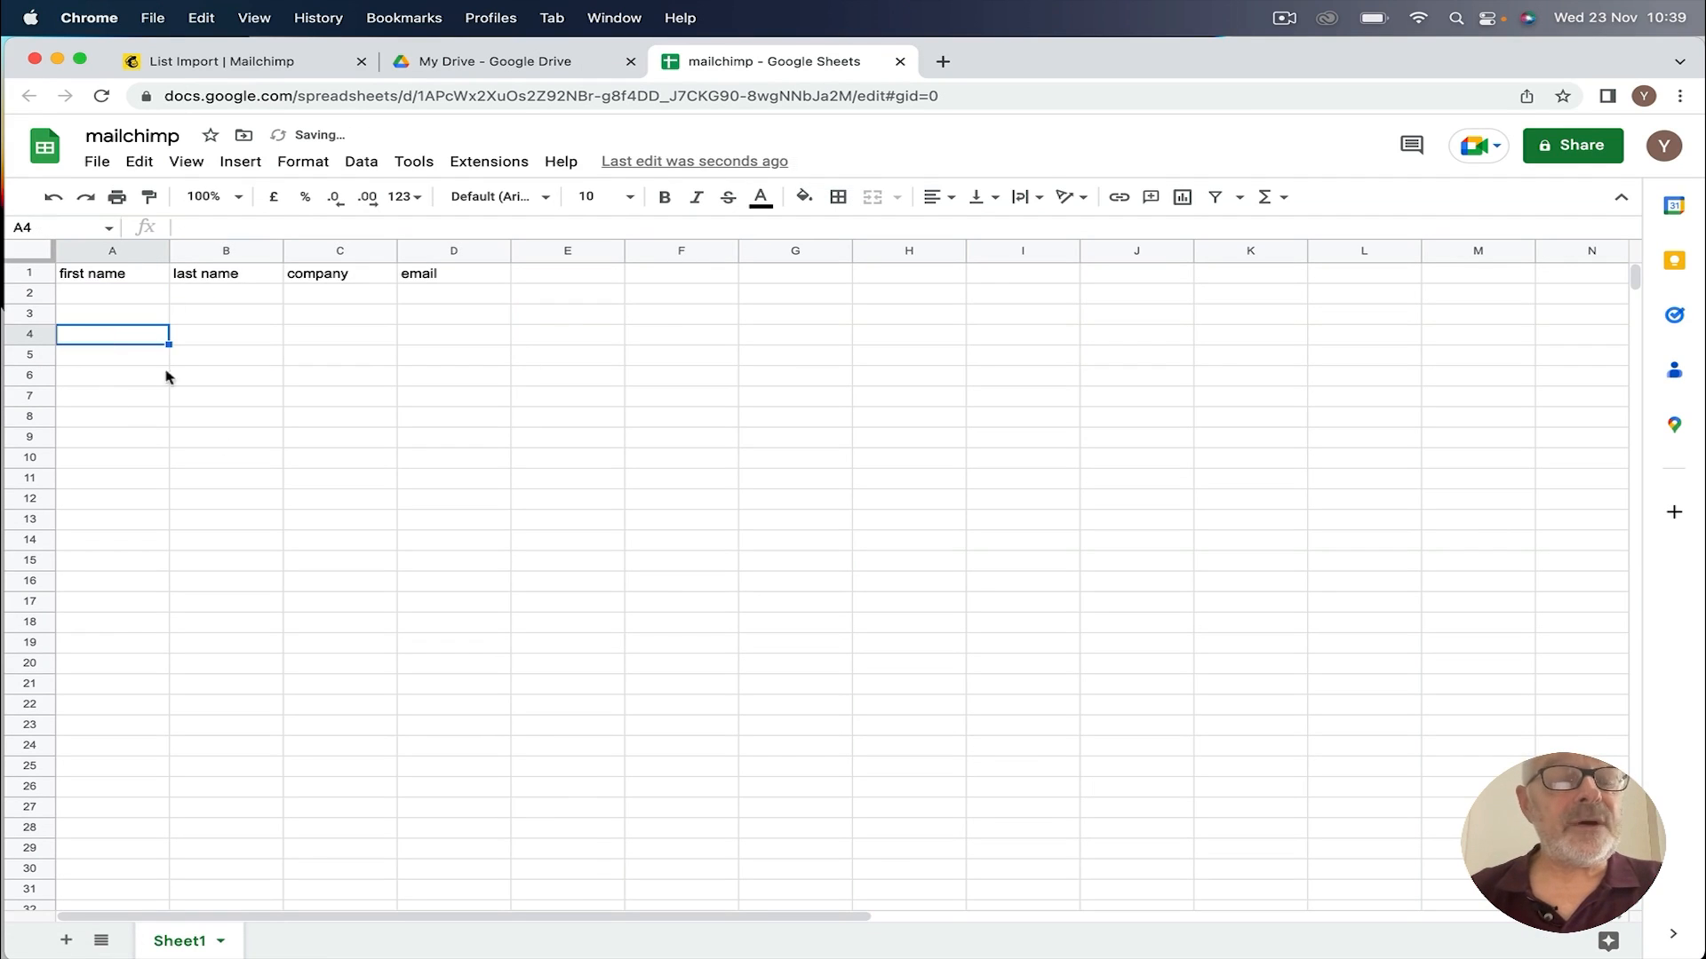
{"action": "left_click", "coordinate": [87, 277]}
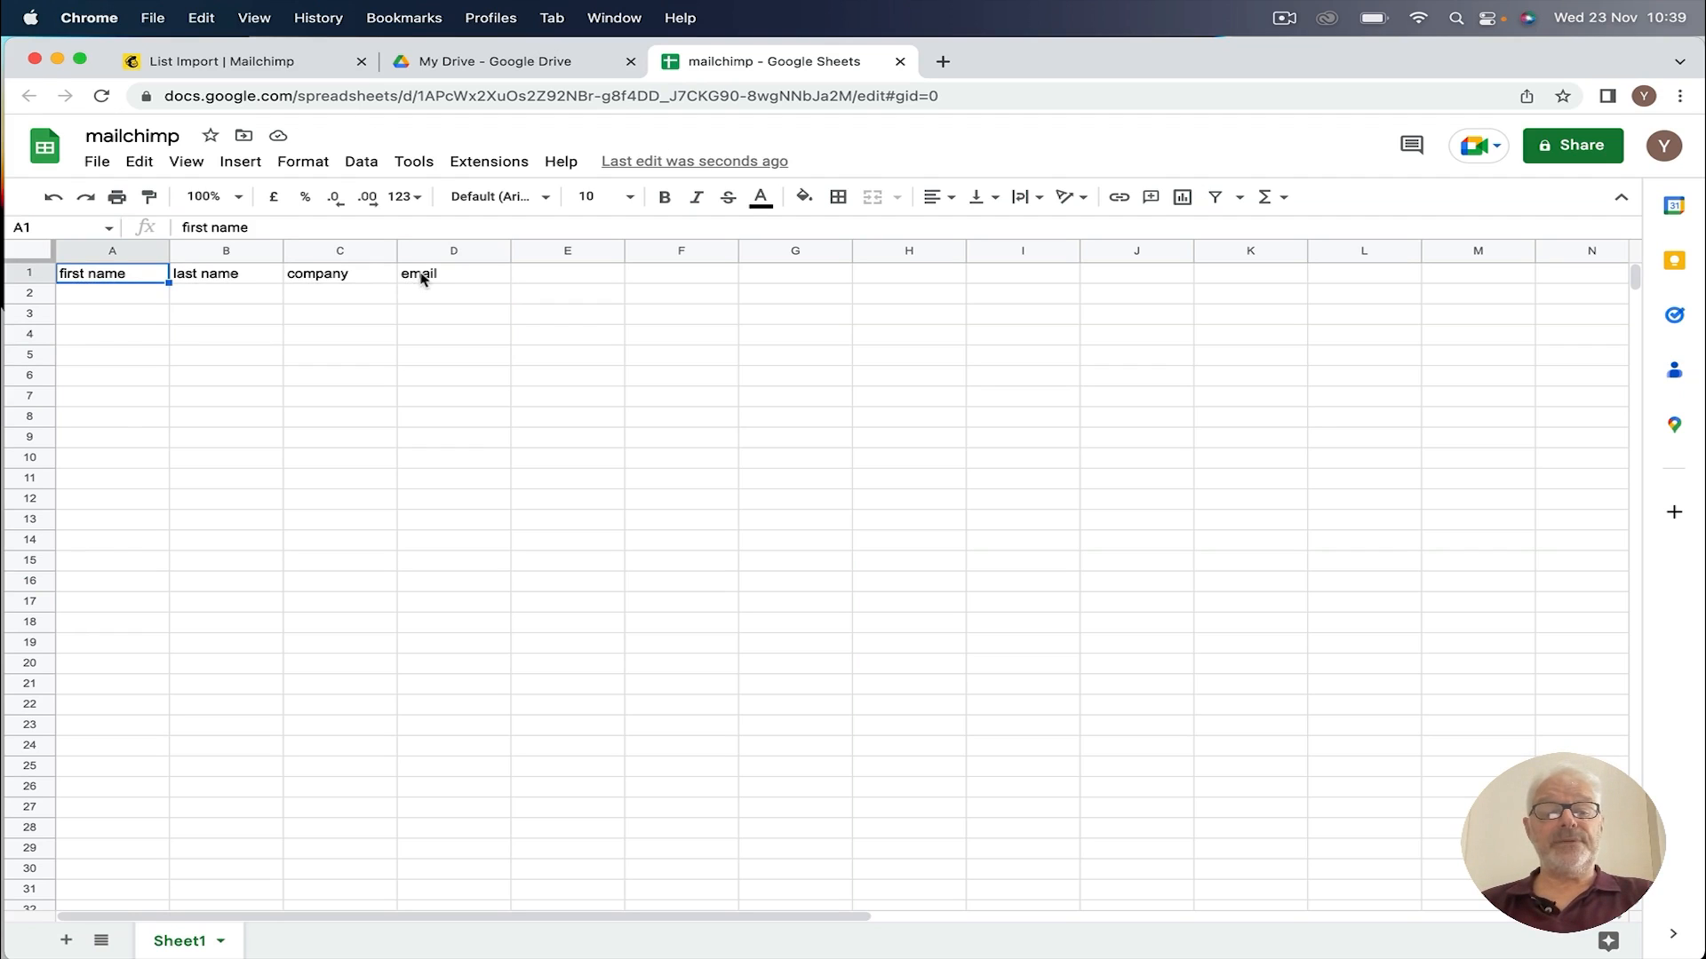
{"action": "left_click", "coordinate": [564, 276]}
{"action": "type", "text": "telephonje"}
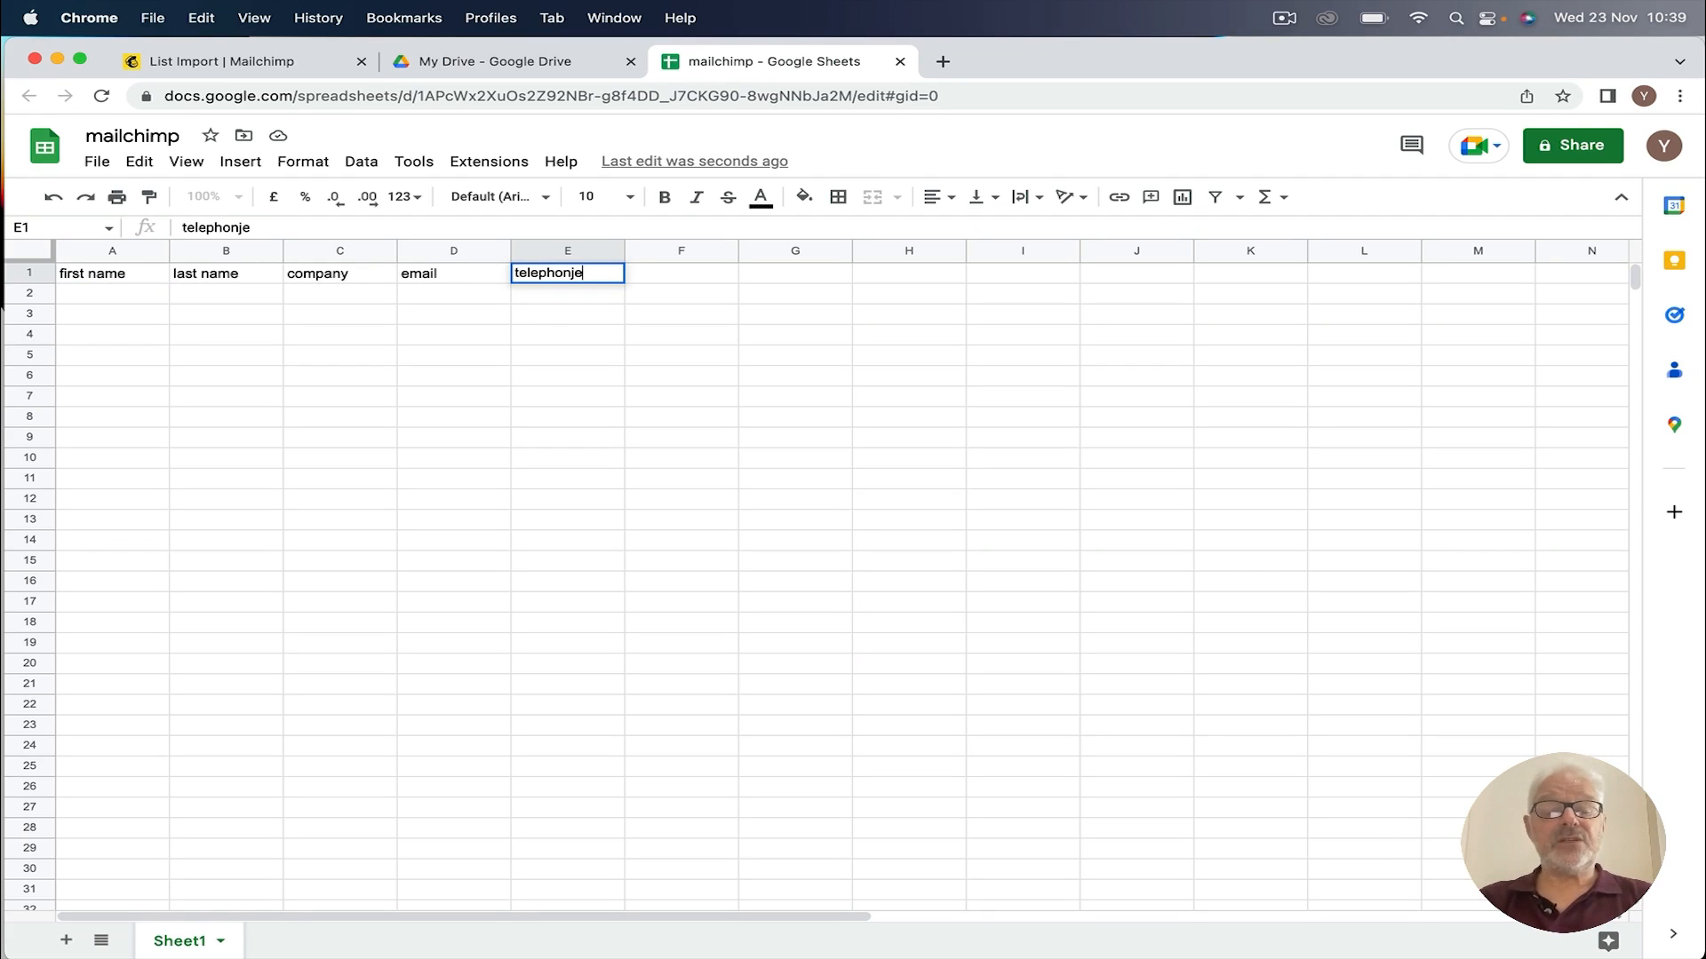
{"action": "key", "text": "BackSpace"}
{"action": "key", "text": "BackSpace"}
{"action": "type", "text": "e"}
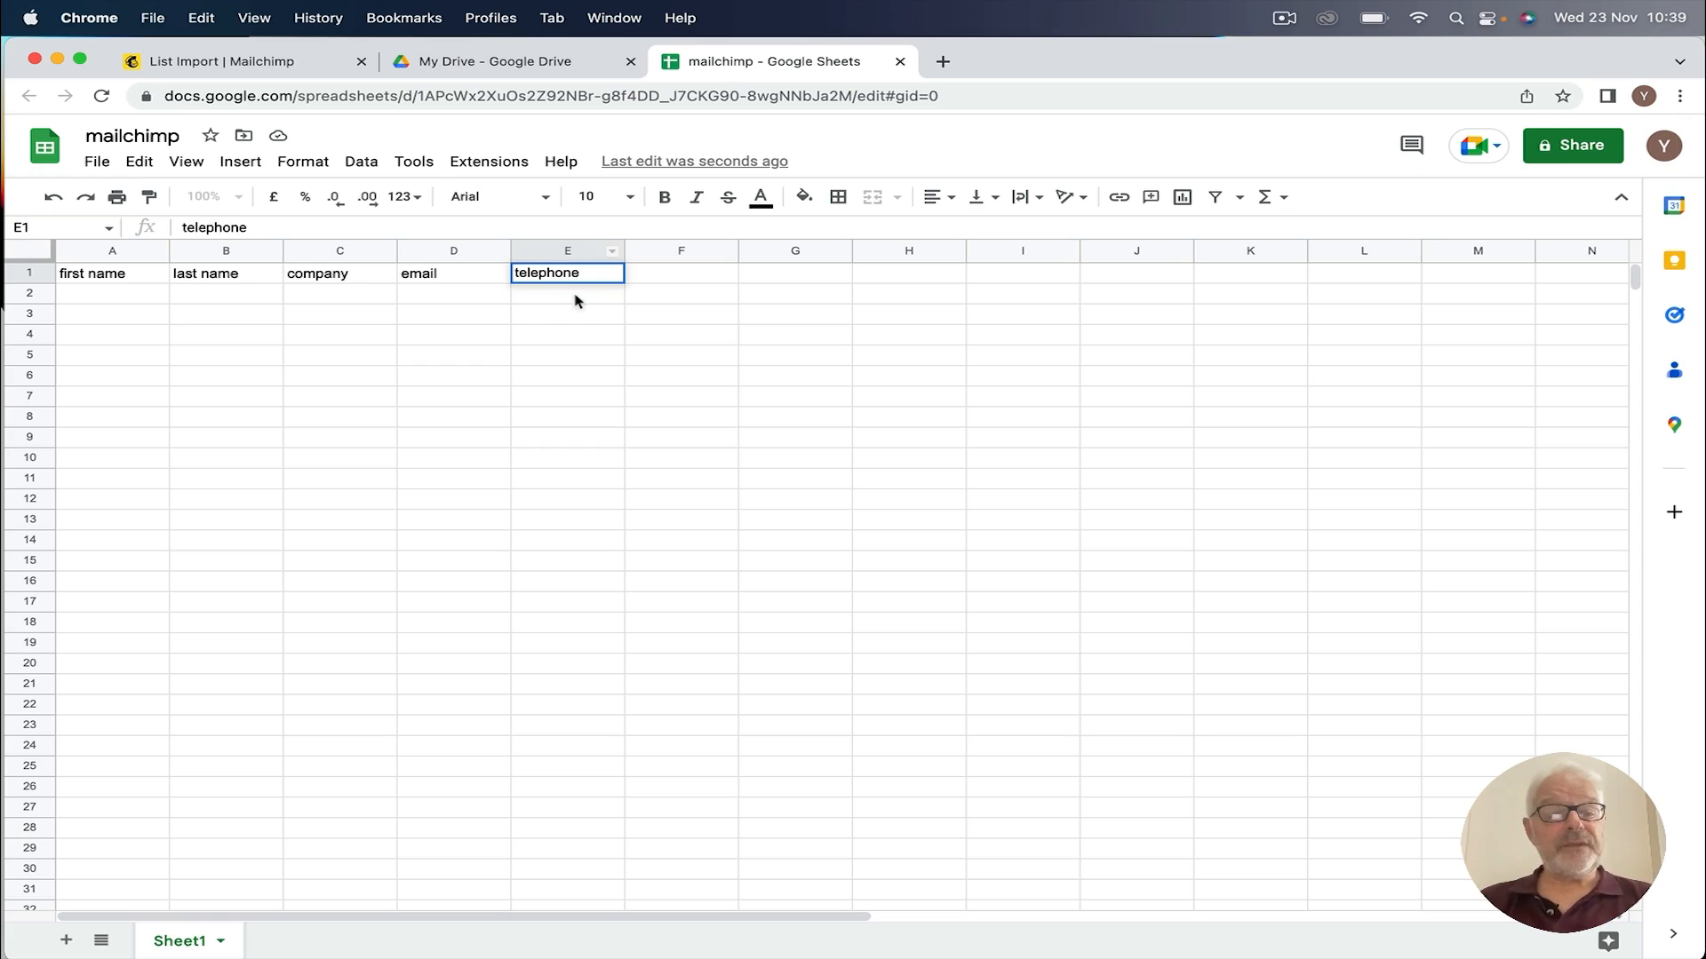
{"action": "left_click", "coordinate": [89, 293]}
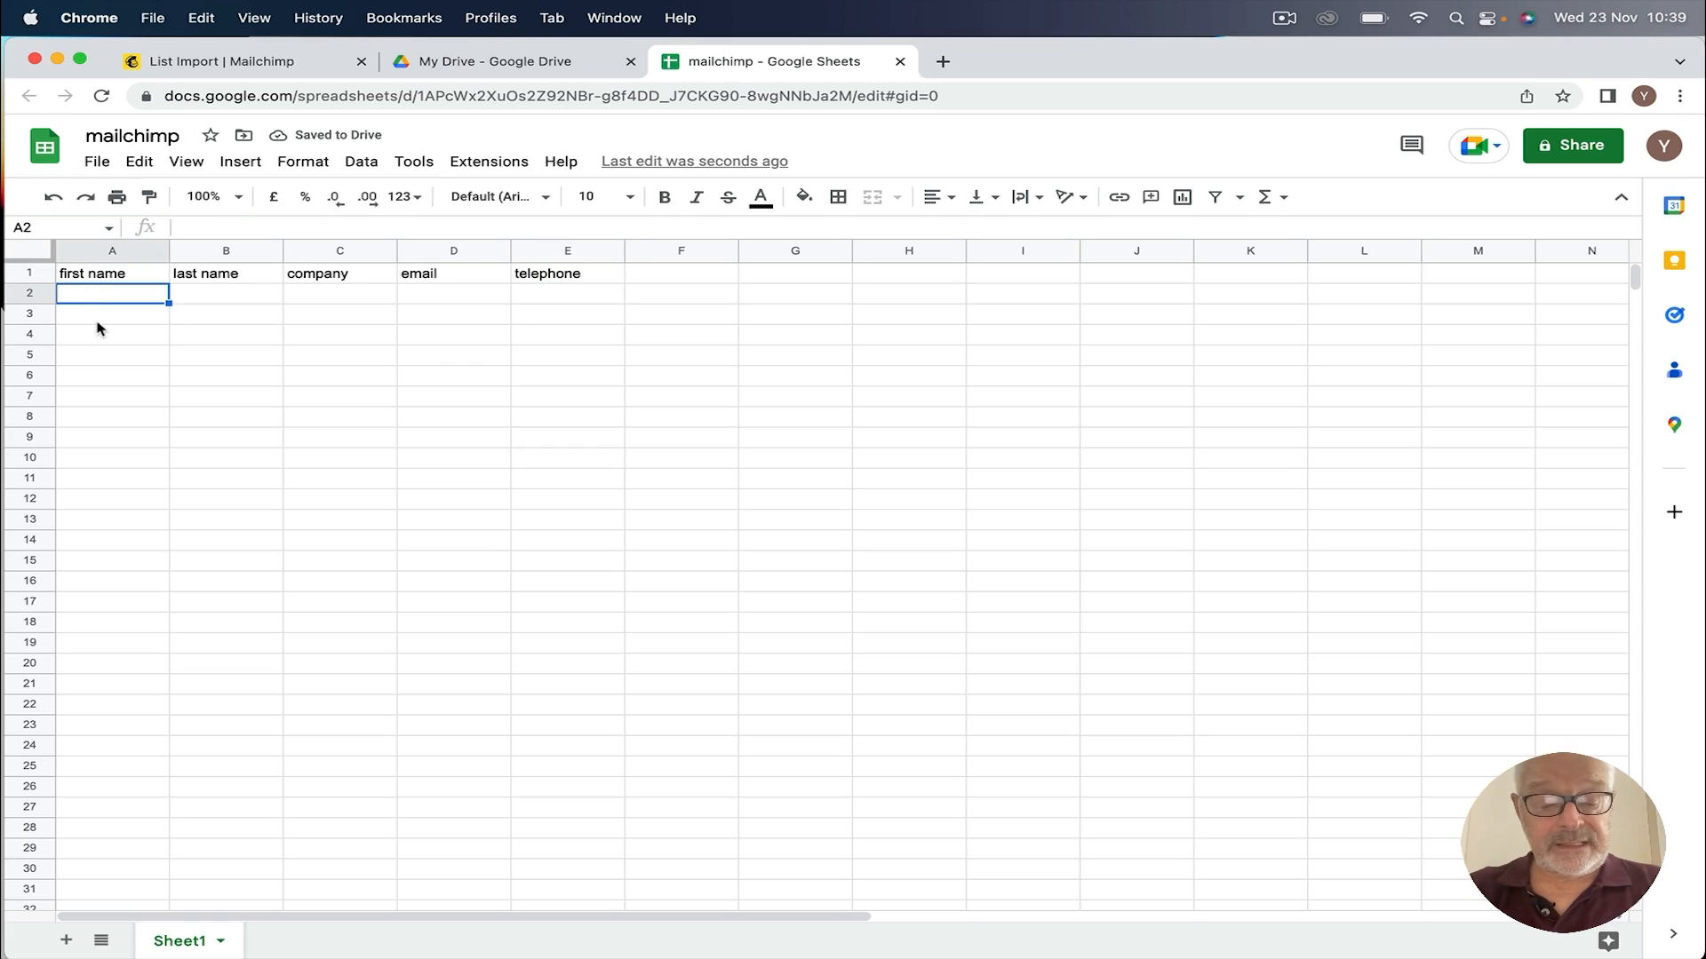
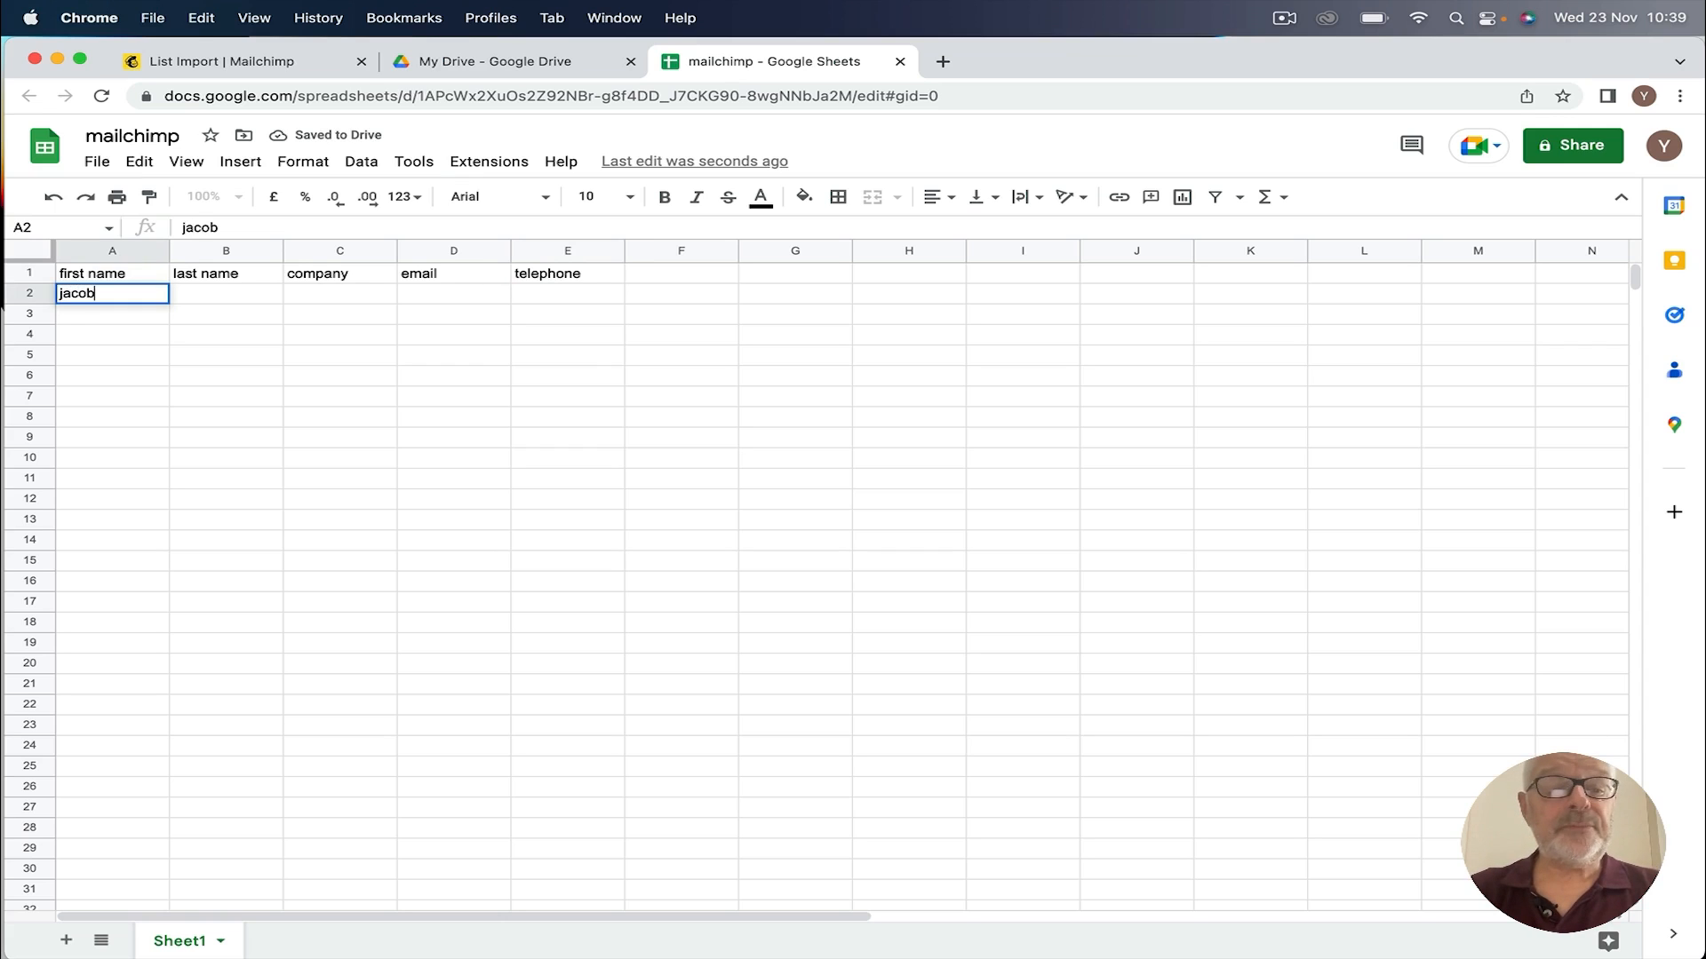
Step: Enter the first contact's first name, last name, company BCo, e-mail and telephone in row 2
{"action": "key", "text": "Tab"}
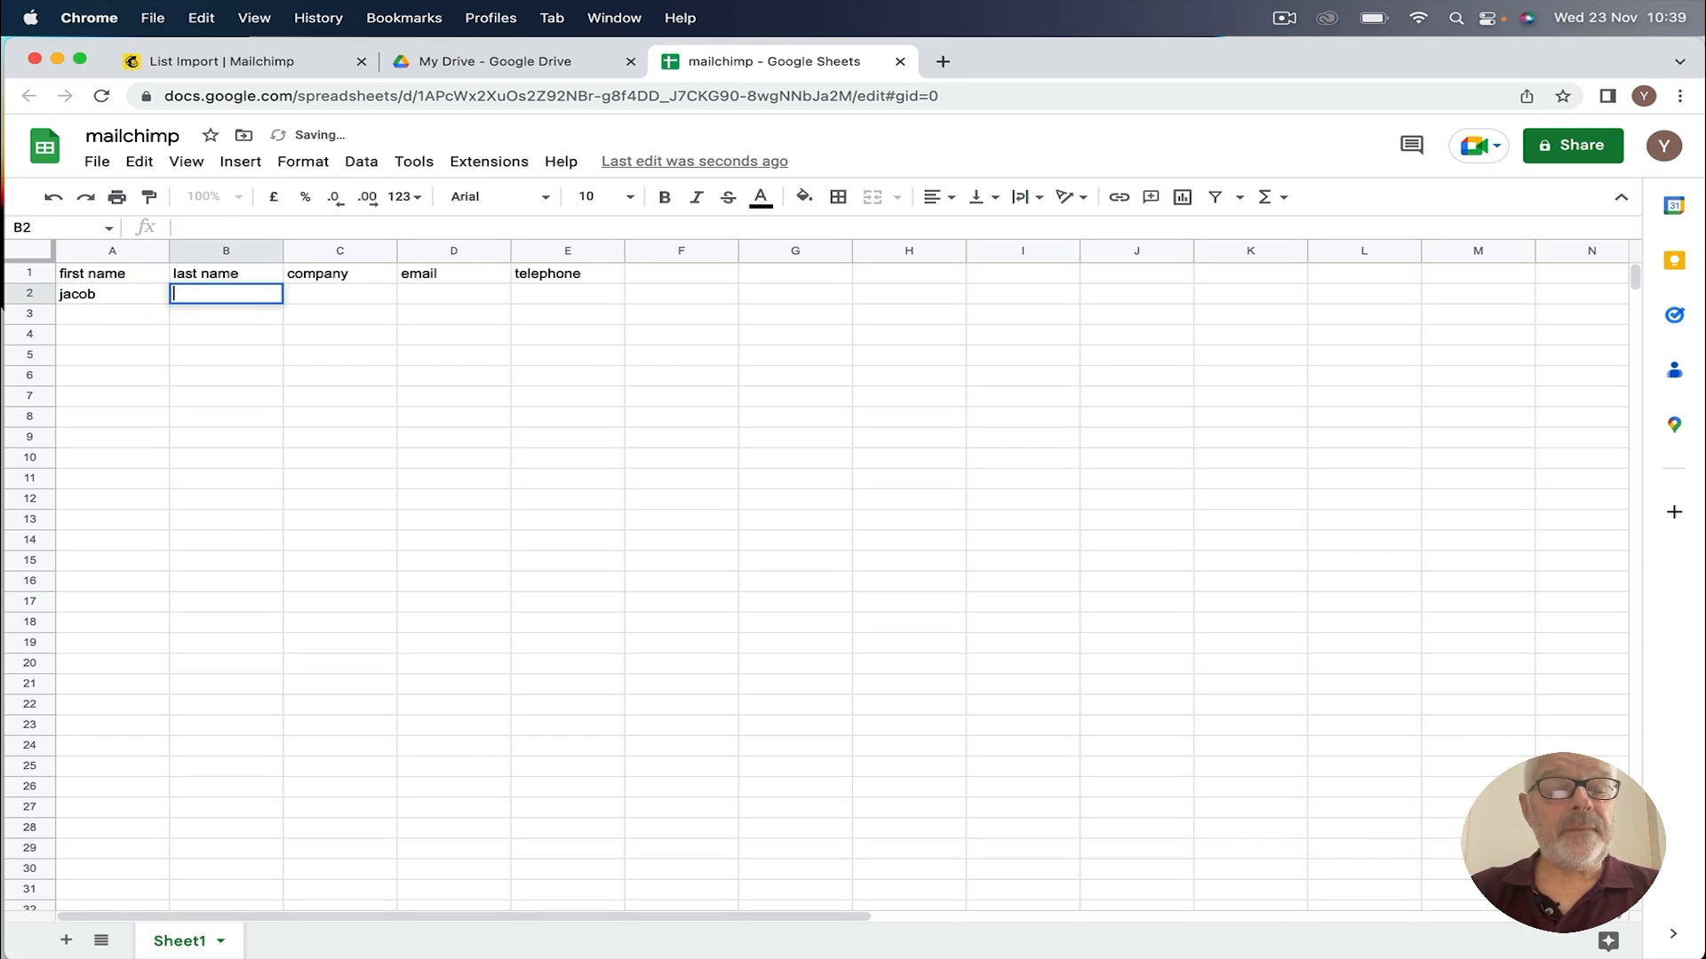
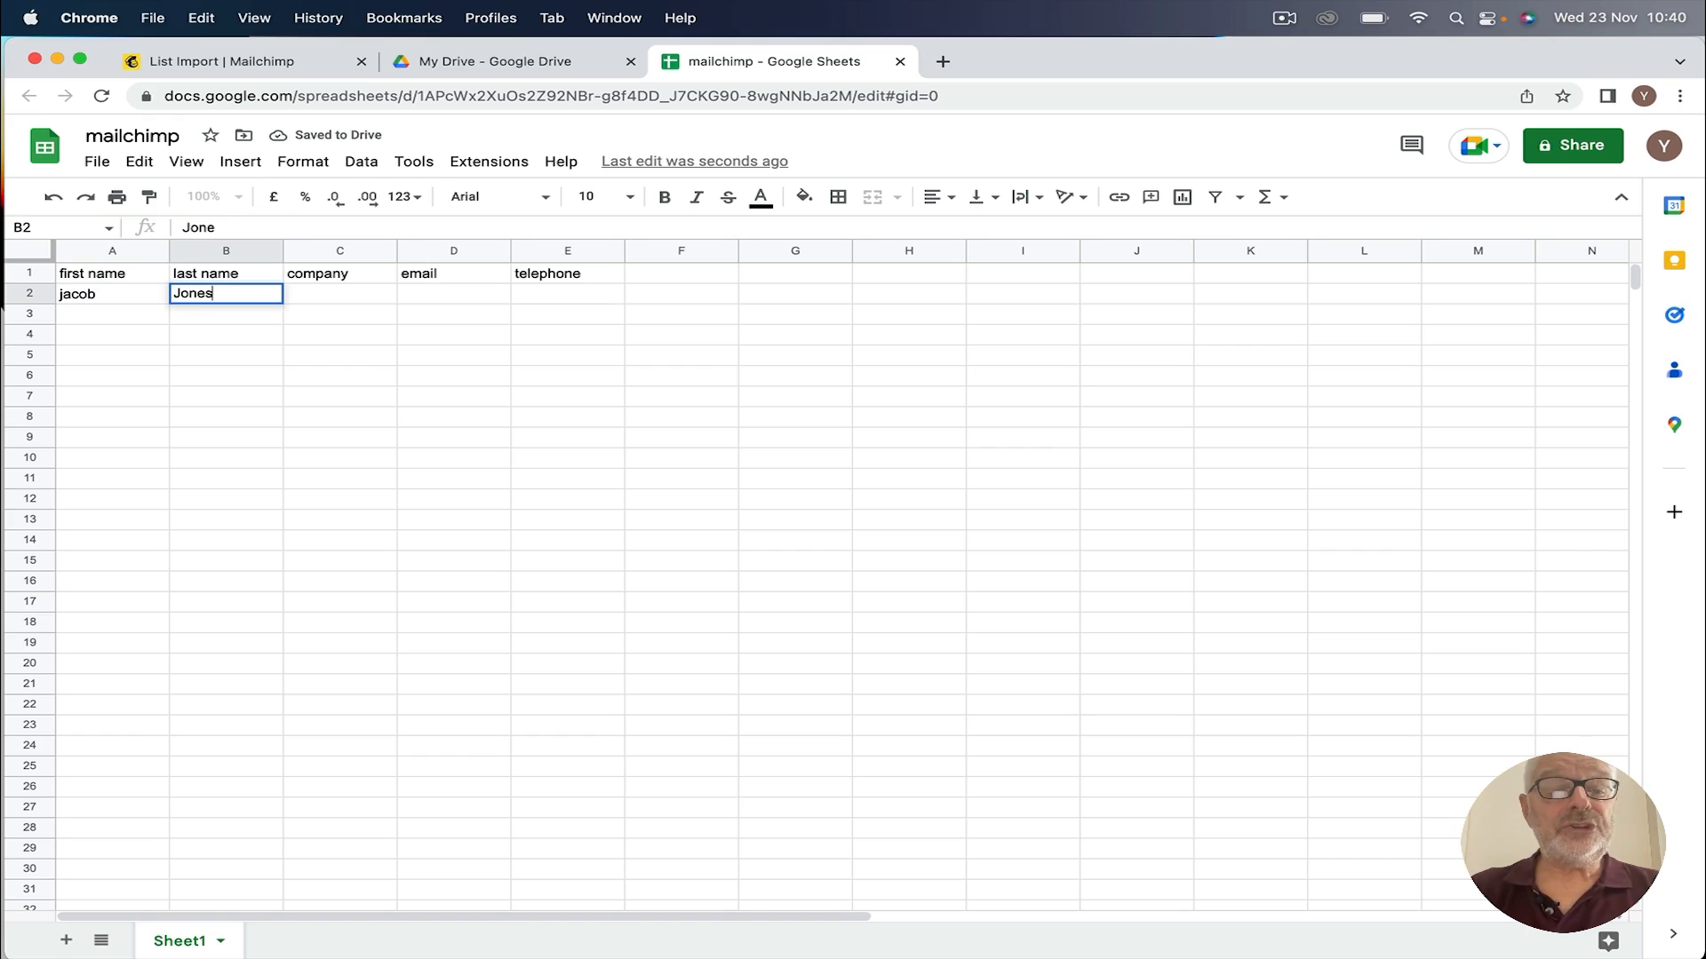
{"action": "key", "text": "Tab"}
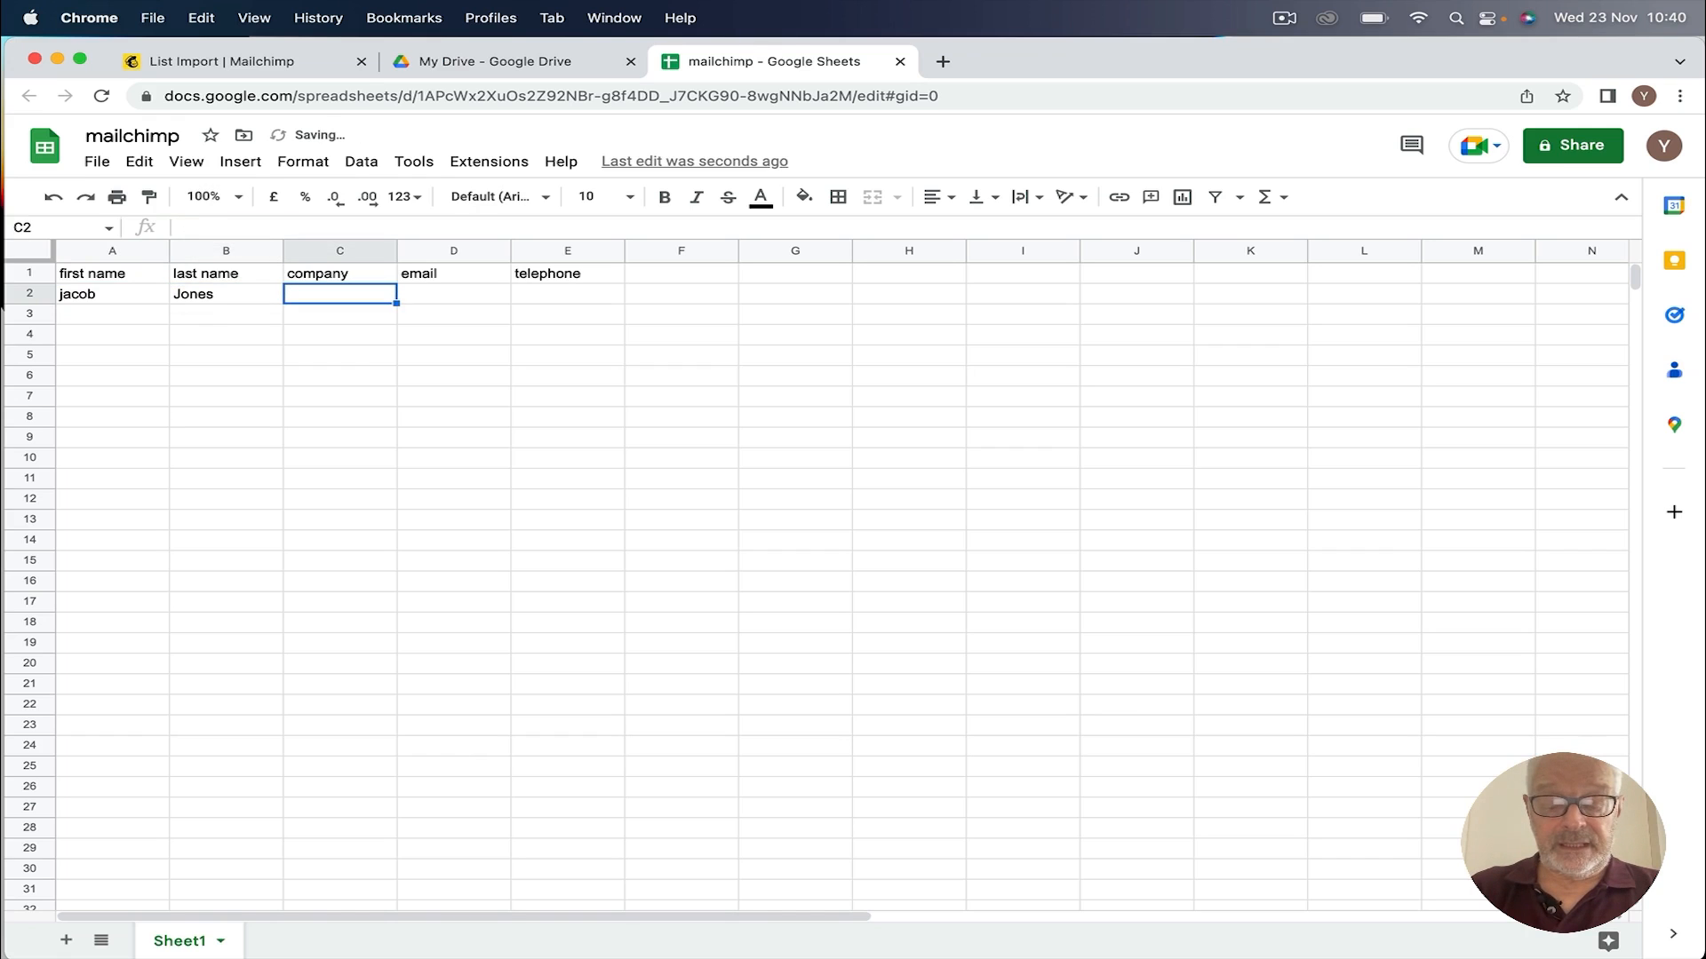
{"action": "type", "text": "BCC"}
{"action": "key", "text": "BackSpace"}
{"action": "type", "text": "o"}
{"action": "key", "text": "Tab"}
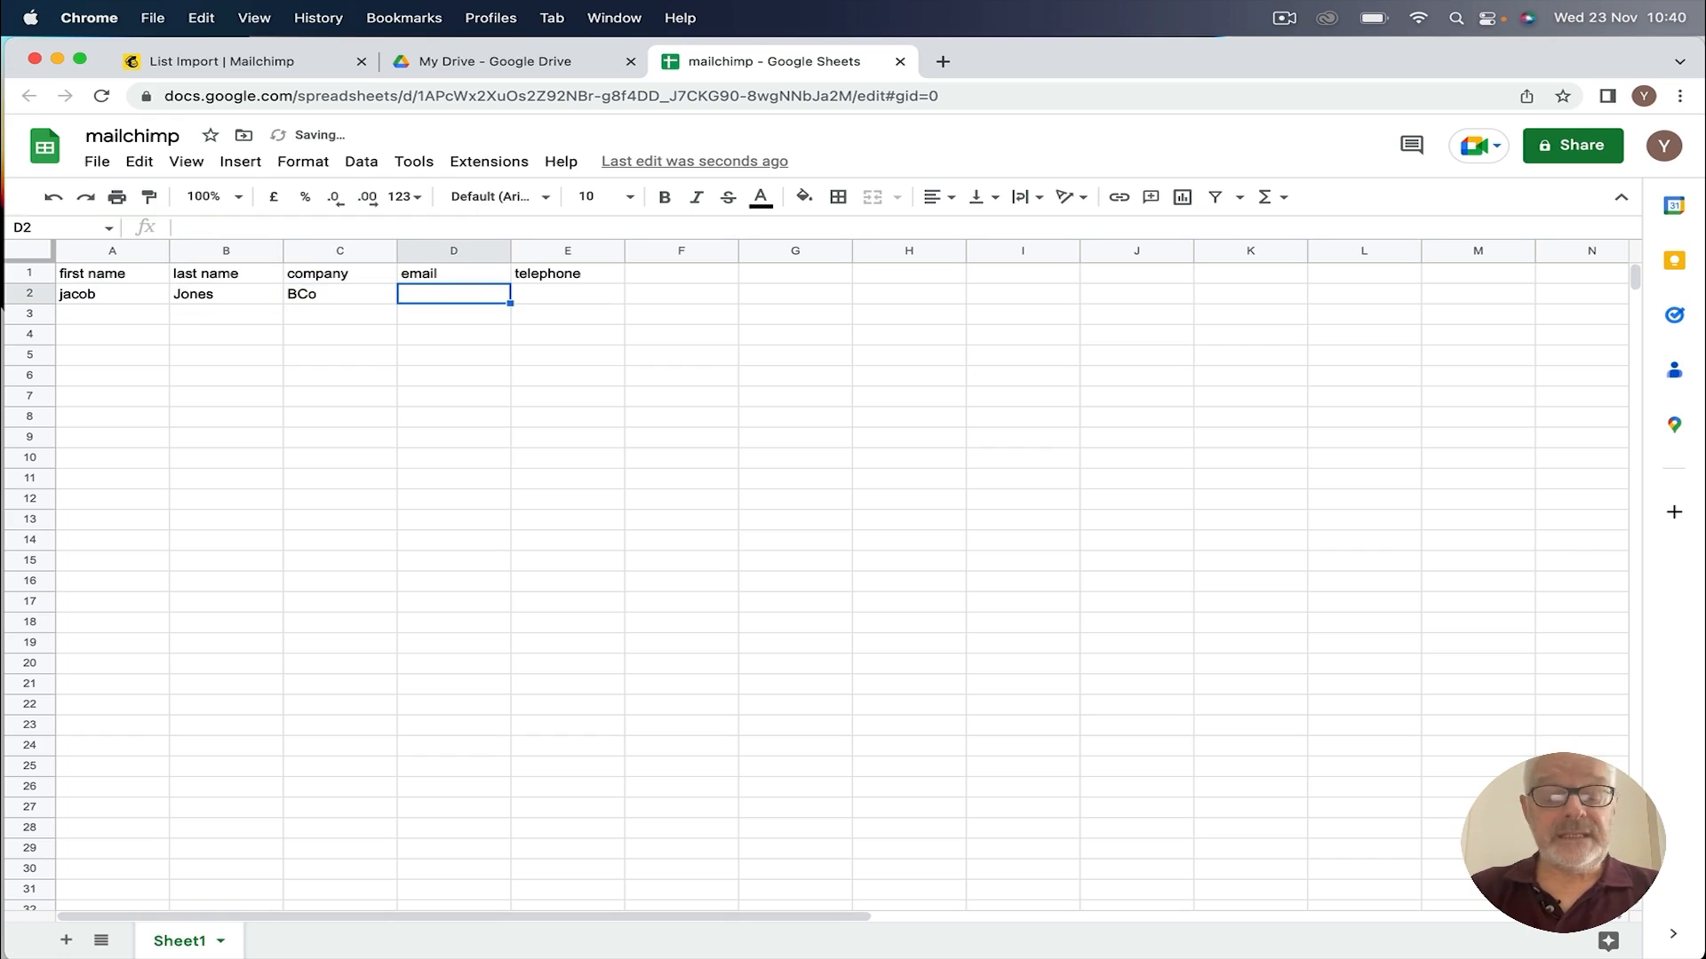
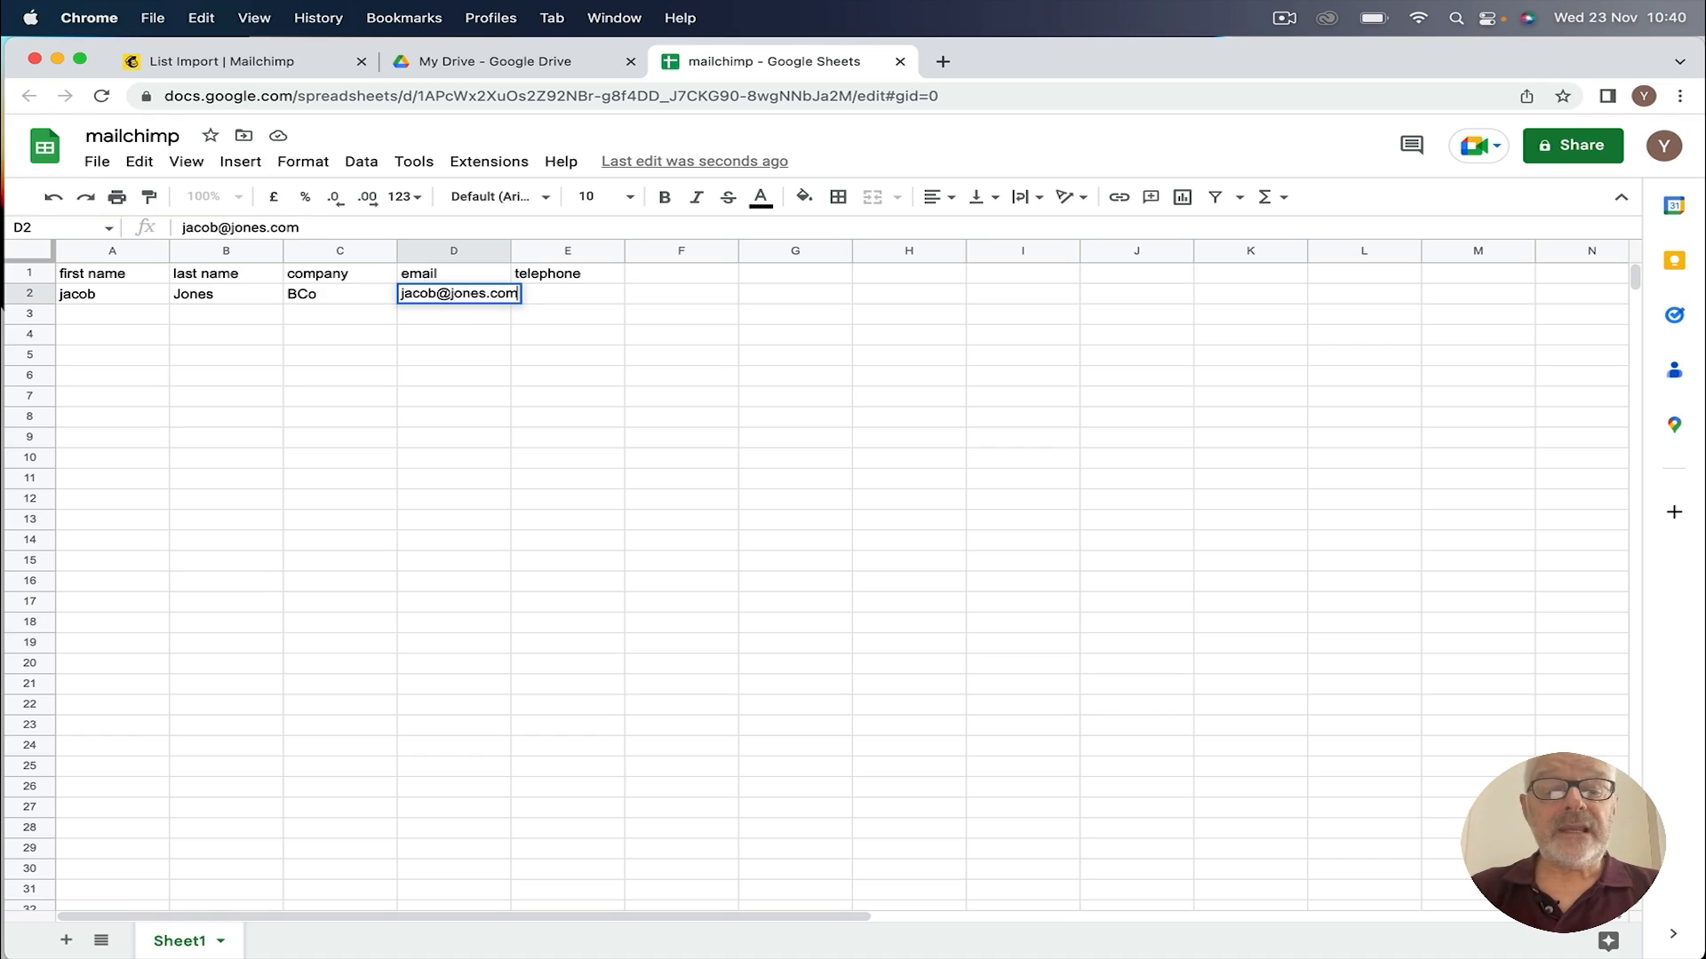
{"action": "key", "text": "Tab"}
{"action": "type", "text": "0123"}
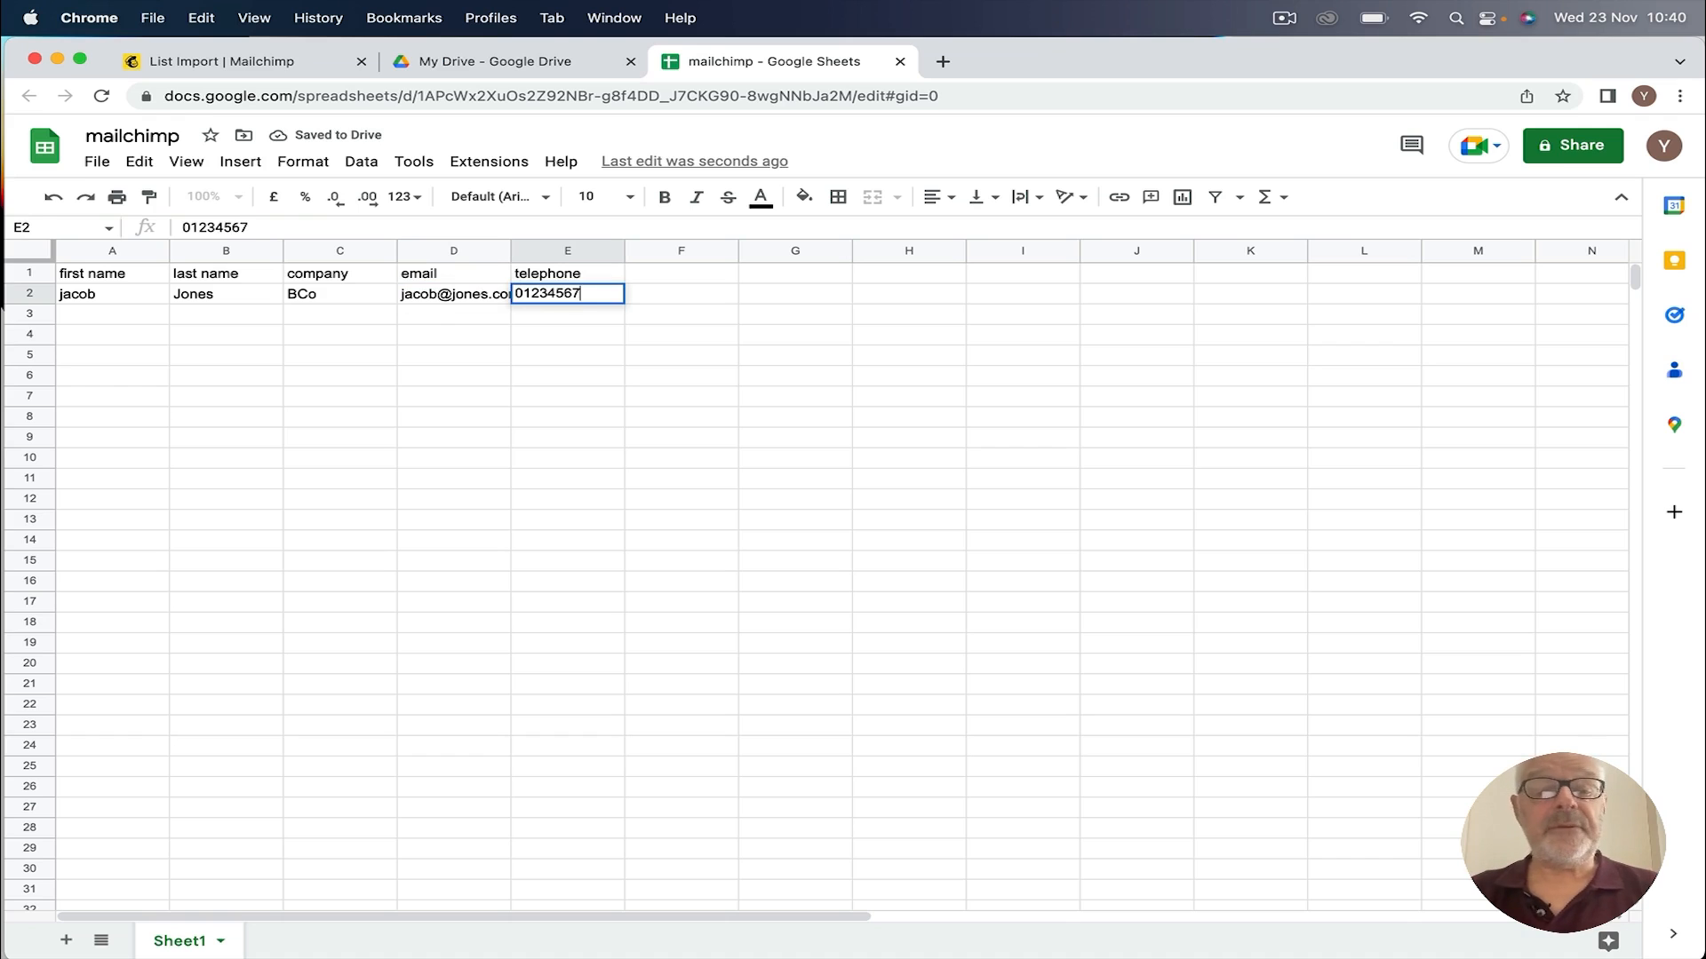
{"action": "type", "text": "4567"}
{"action": "key", "text": "Return"}
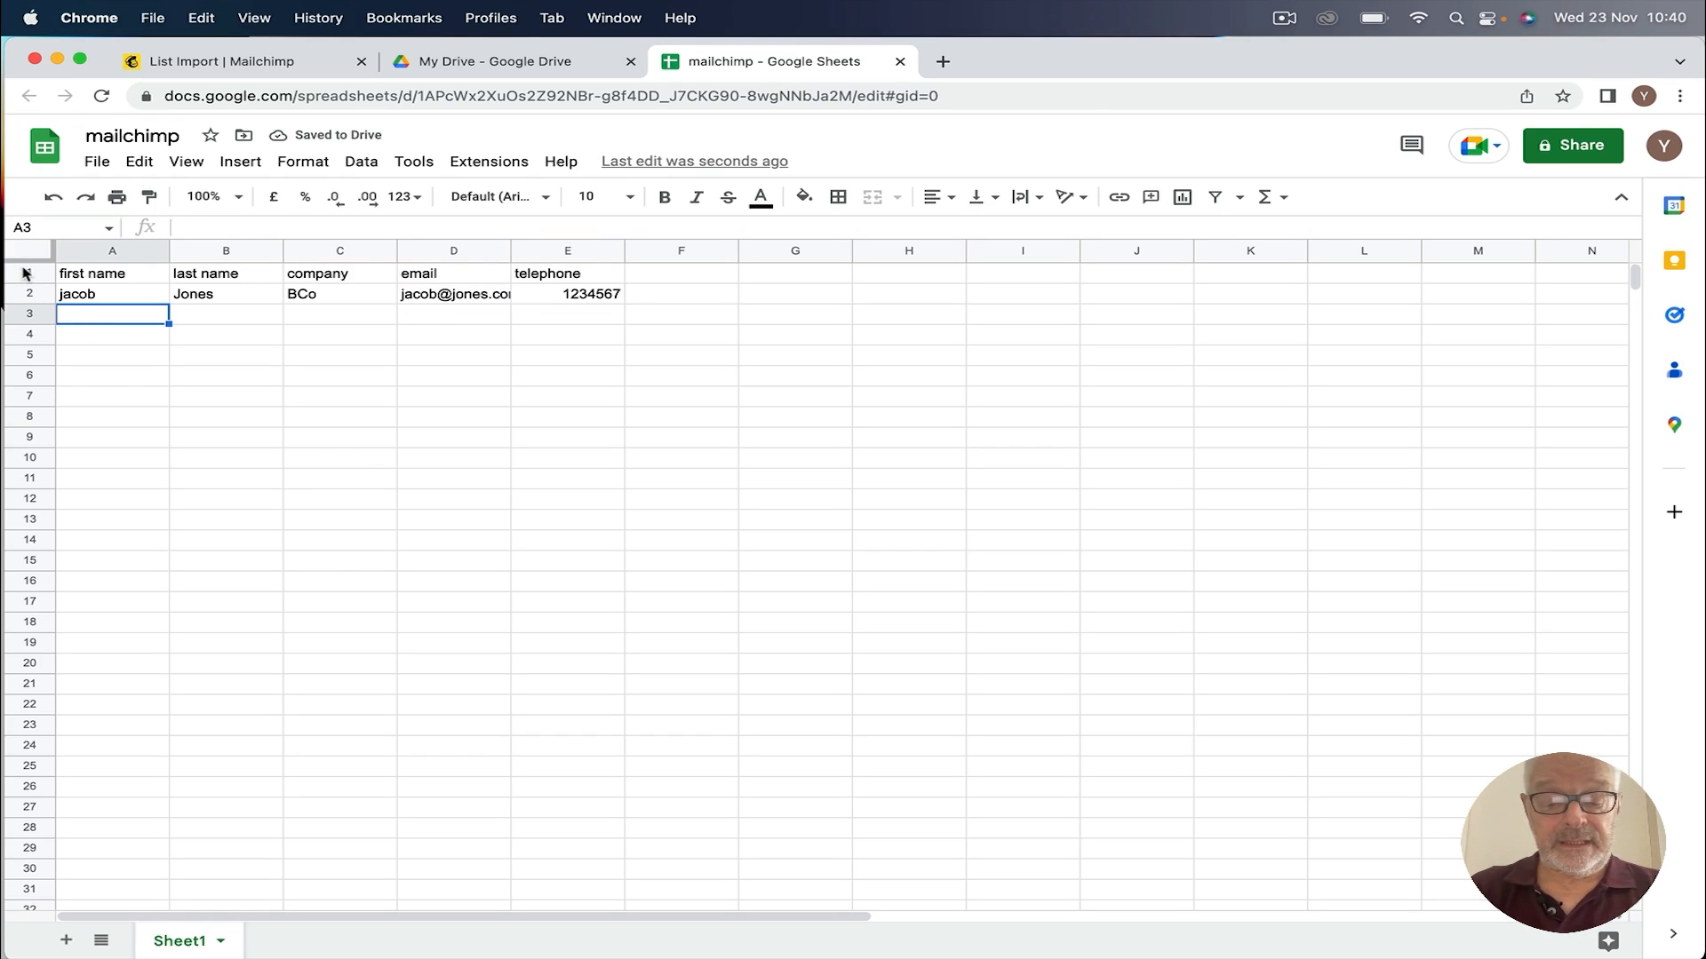
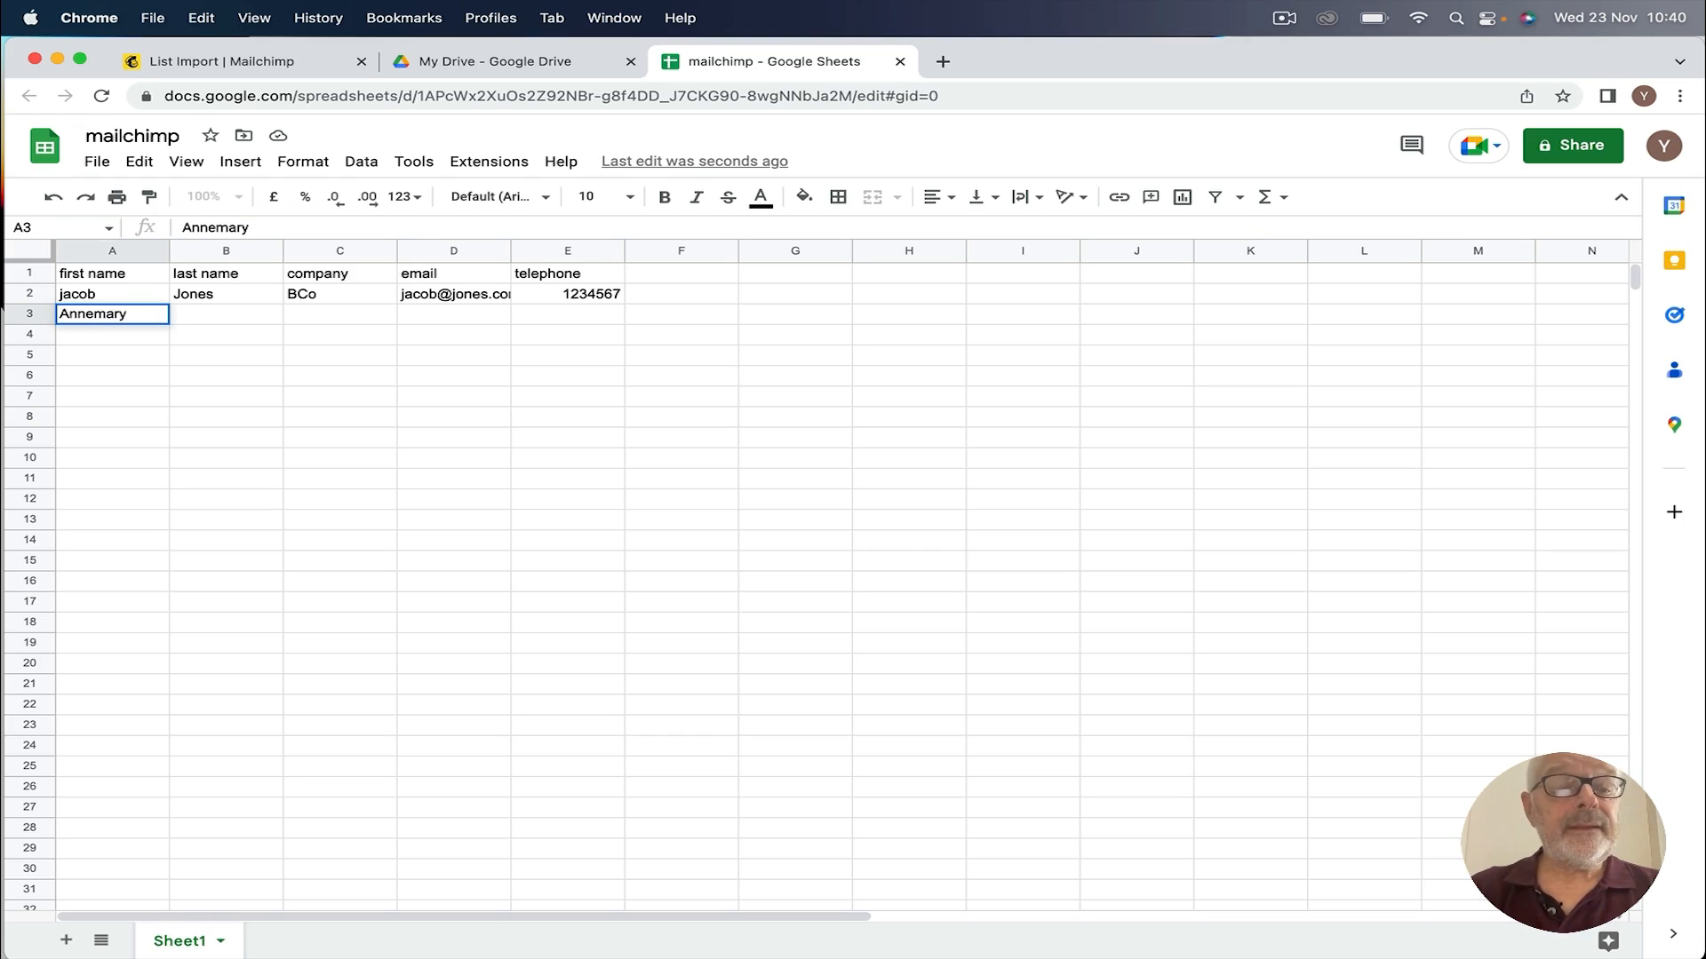
Step: Enter the second contact's names, company, e-mail and telephone in row 3, removing the stray §
{"action": "key", "text": "Tab"}
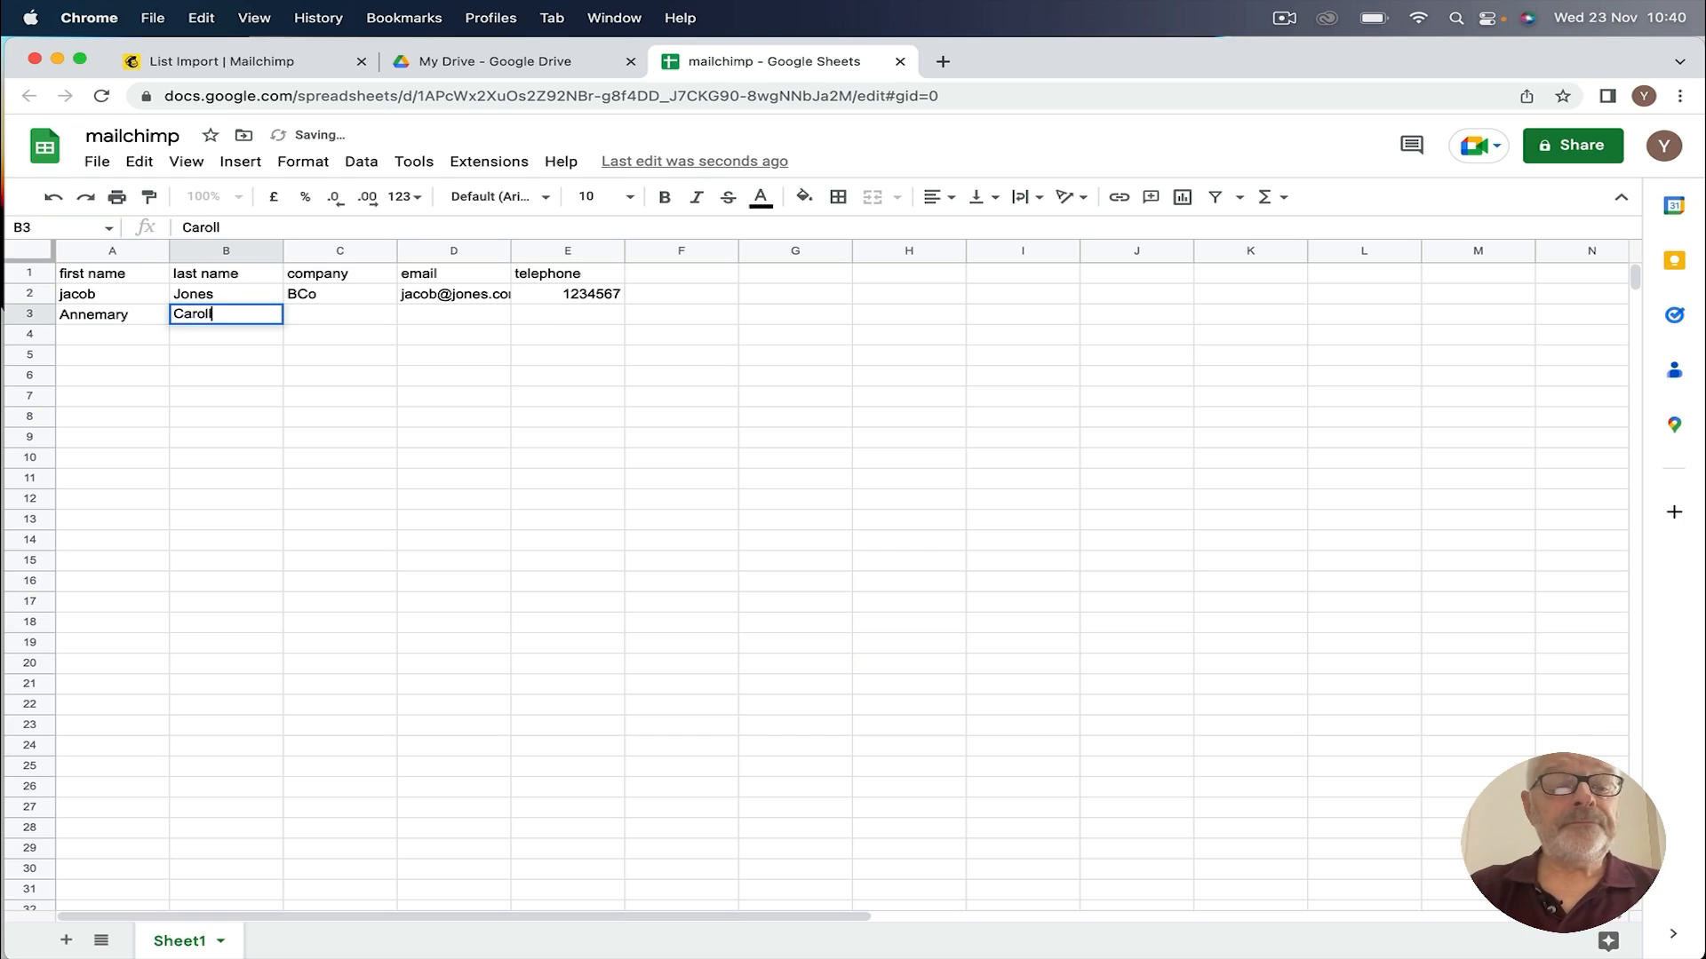
{"action": "key", "text": "Tab"}
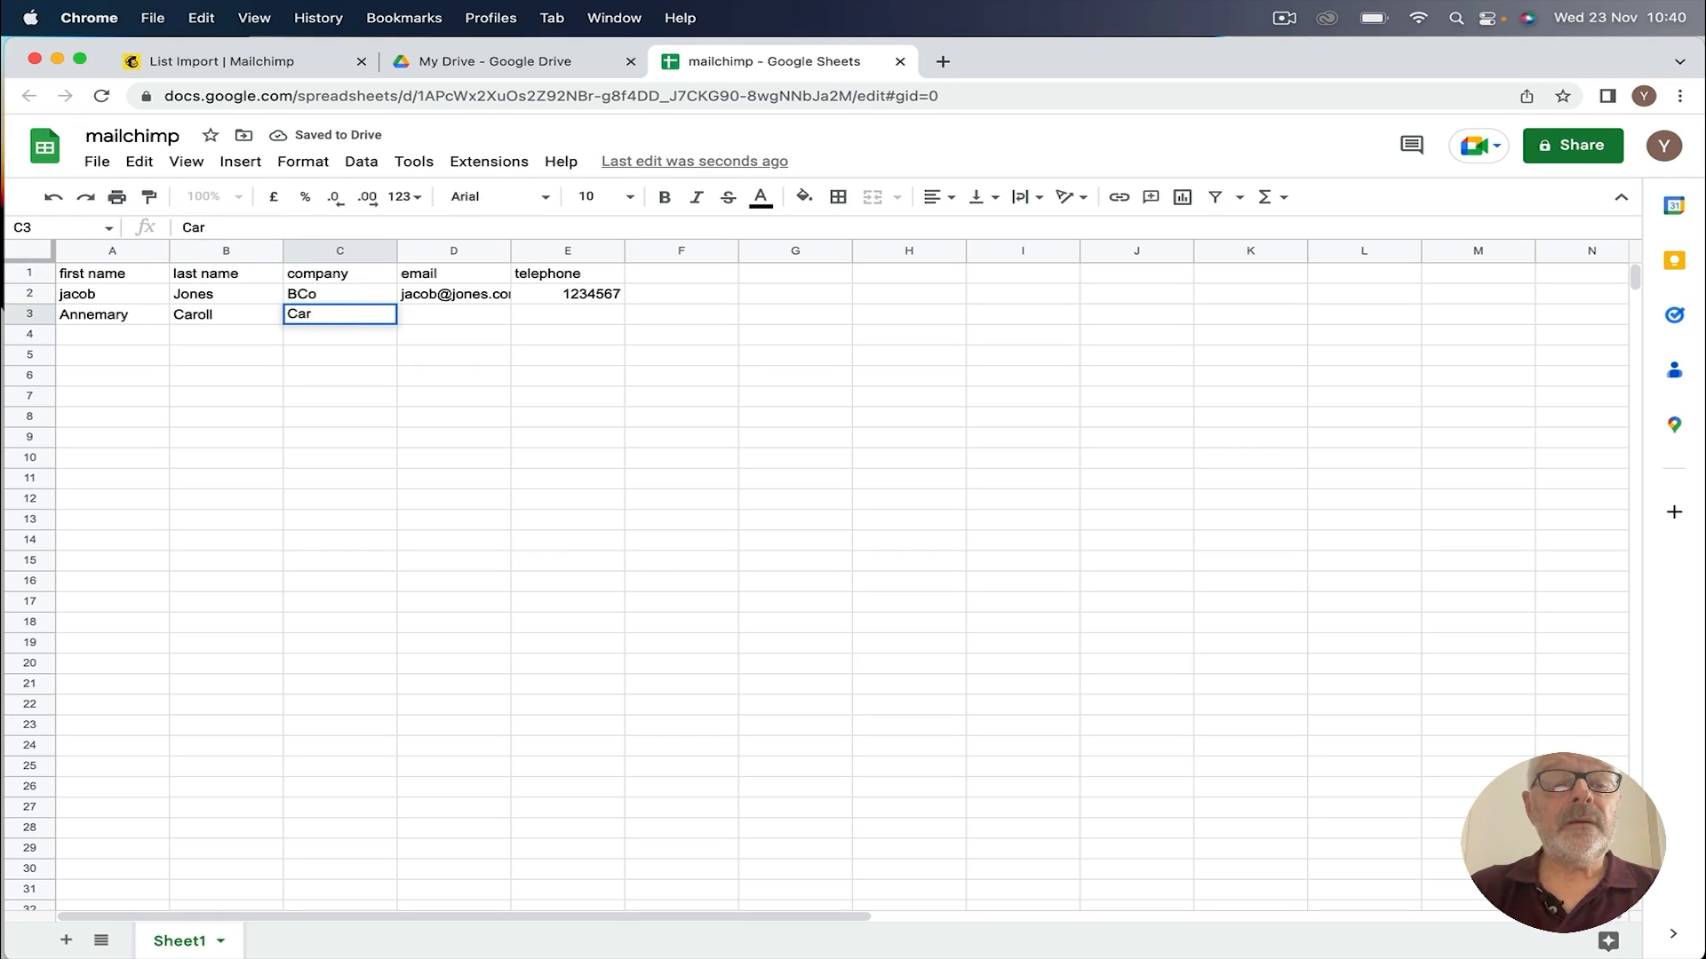
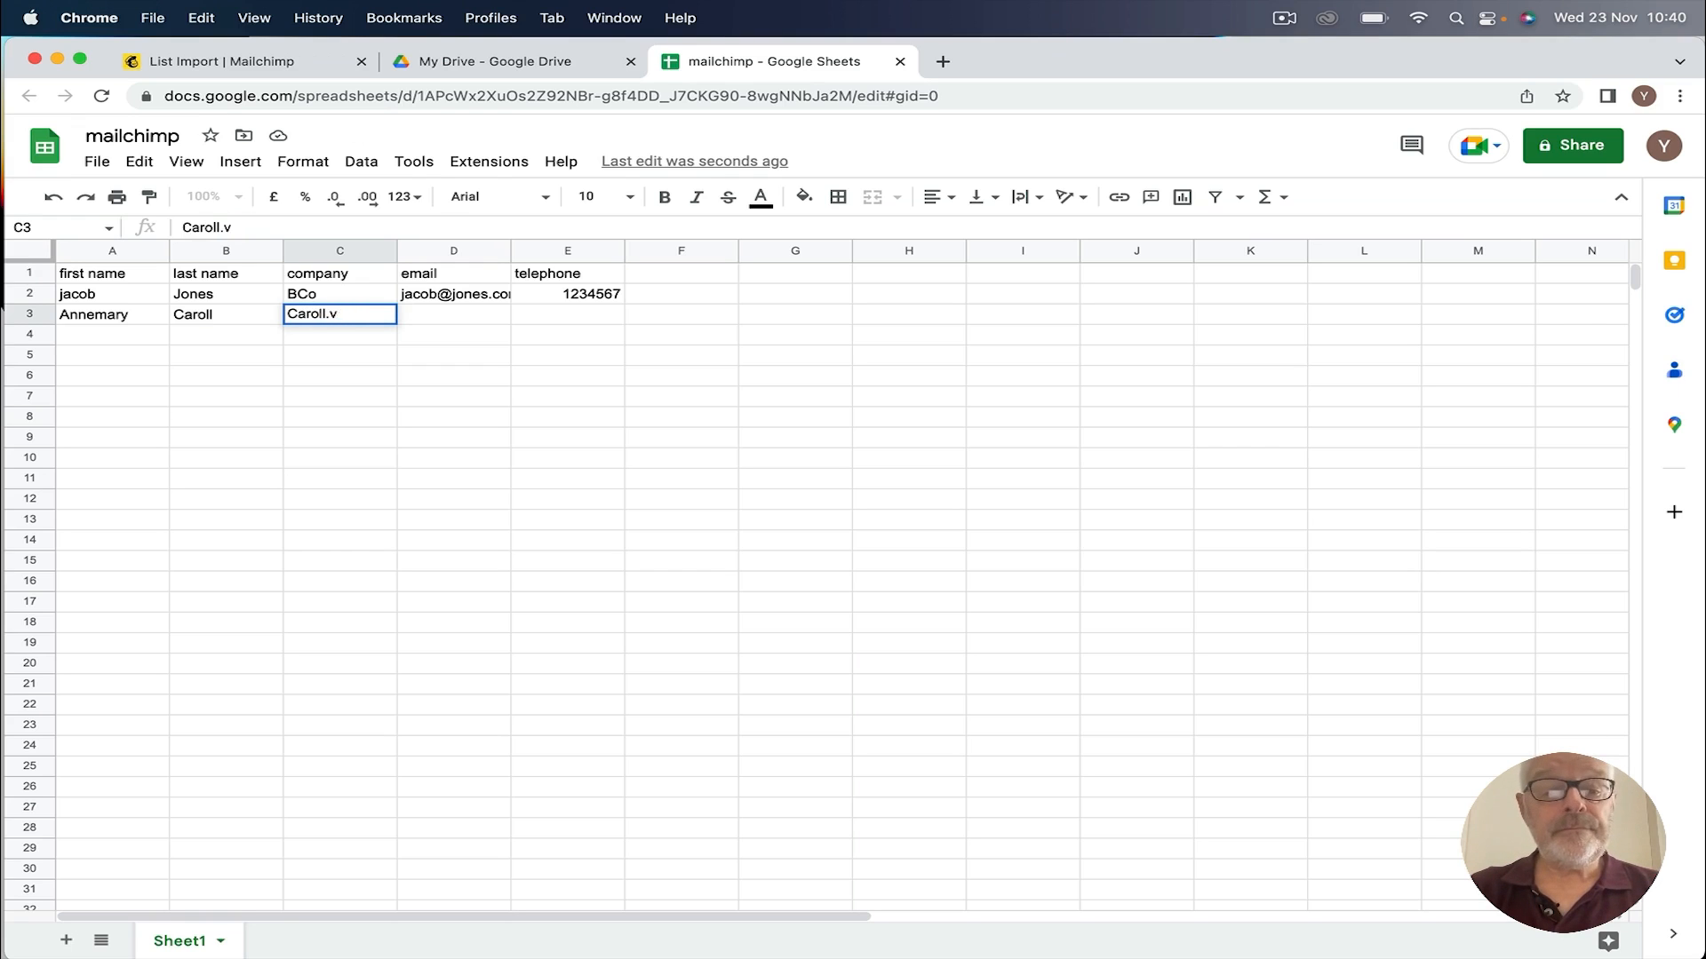
{"action": "key", "text": "Tab"}
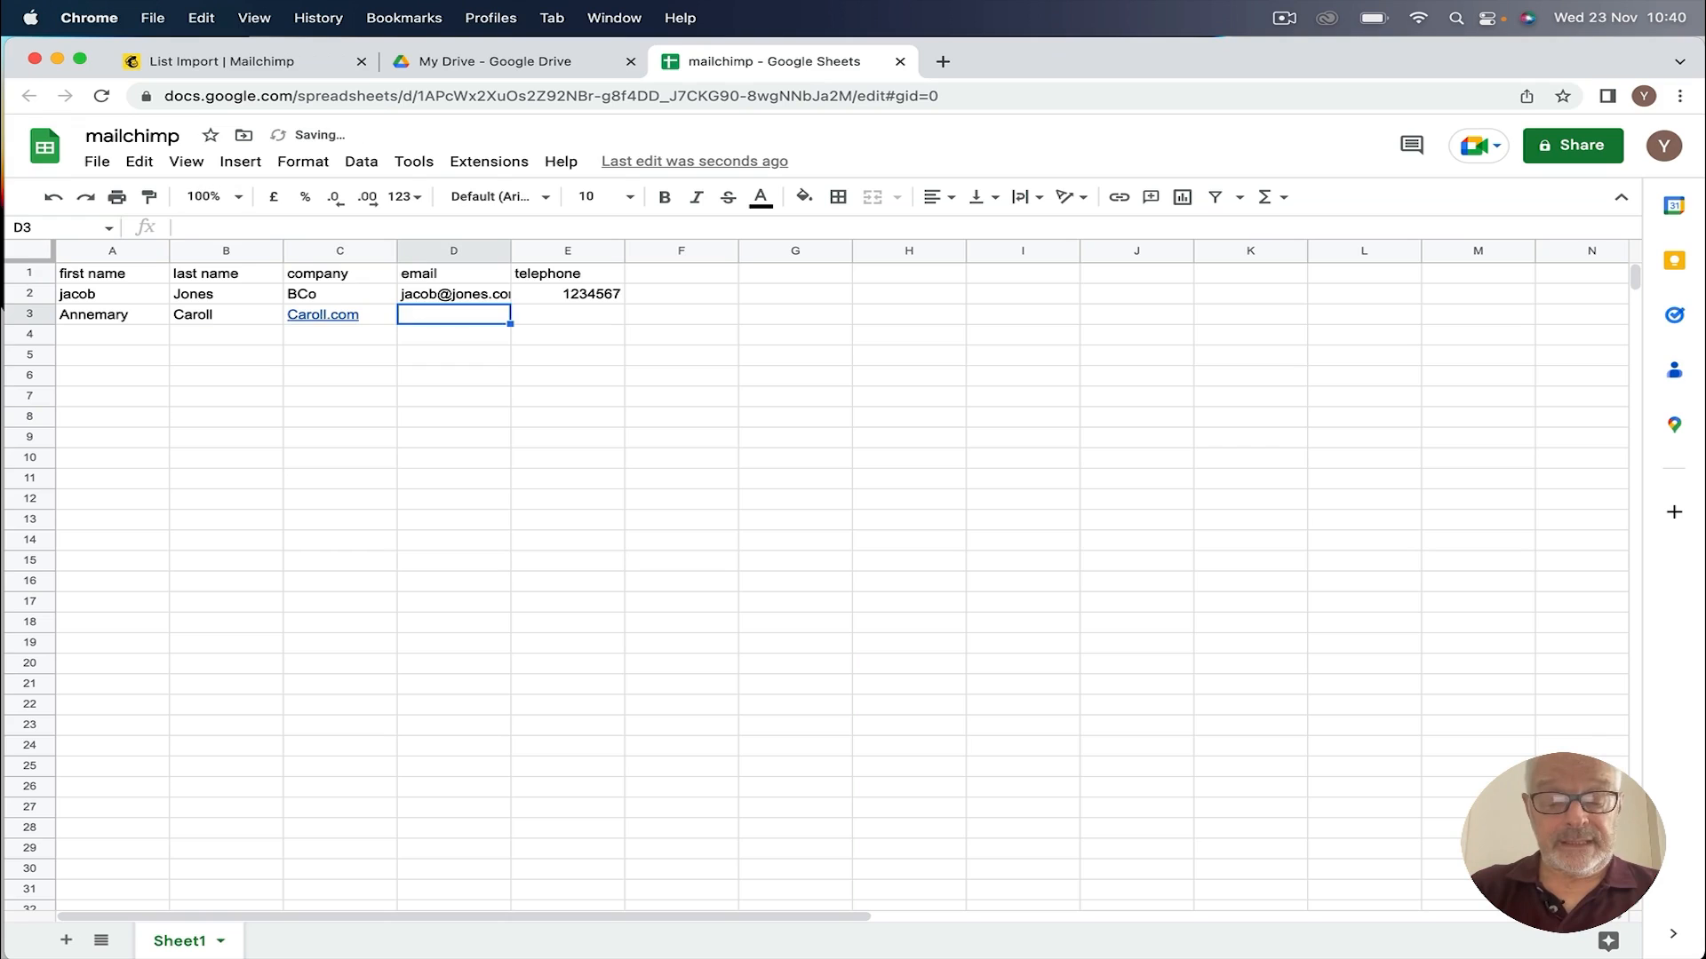
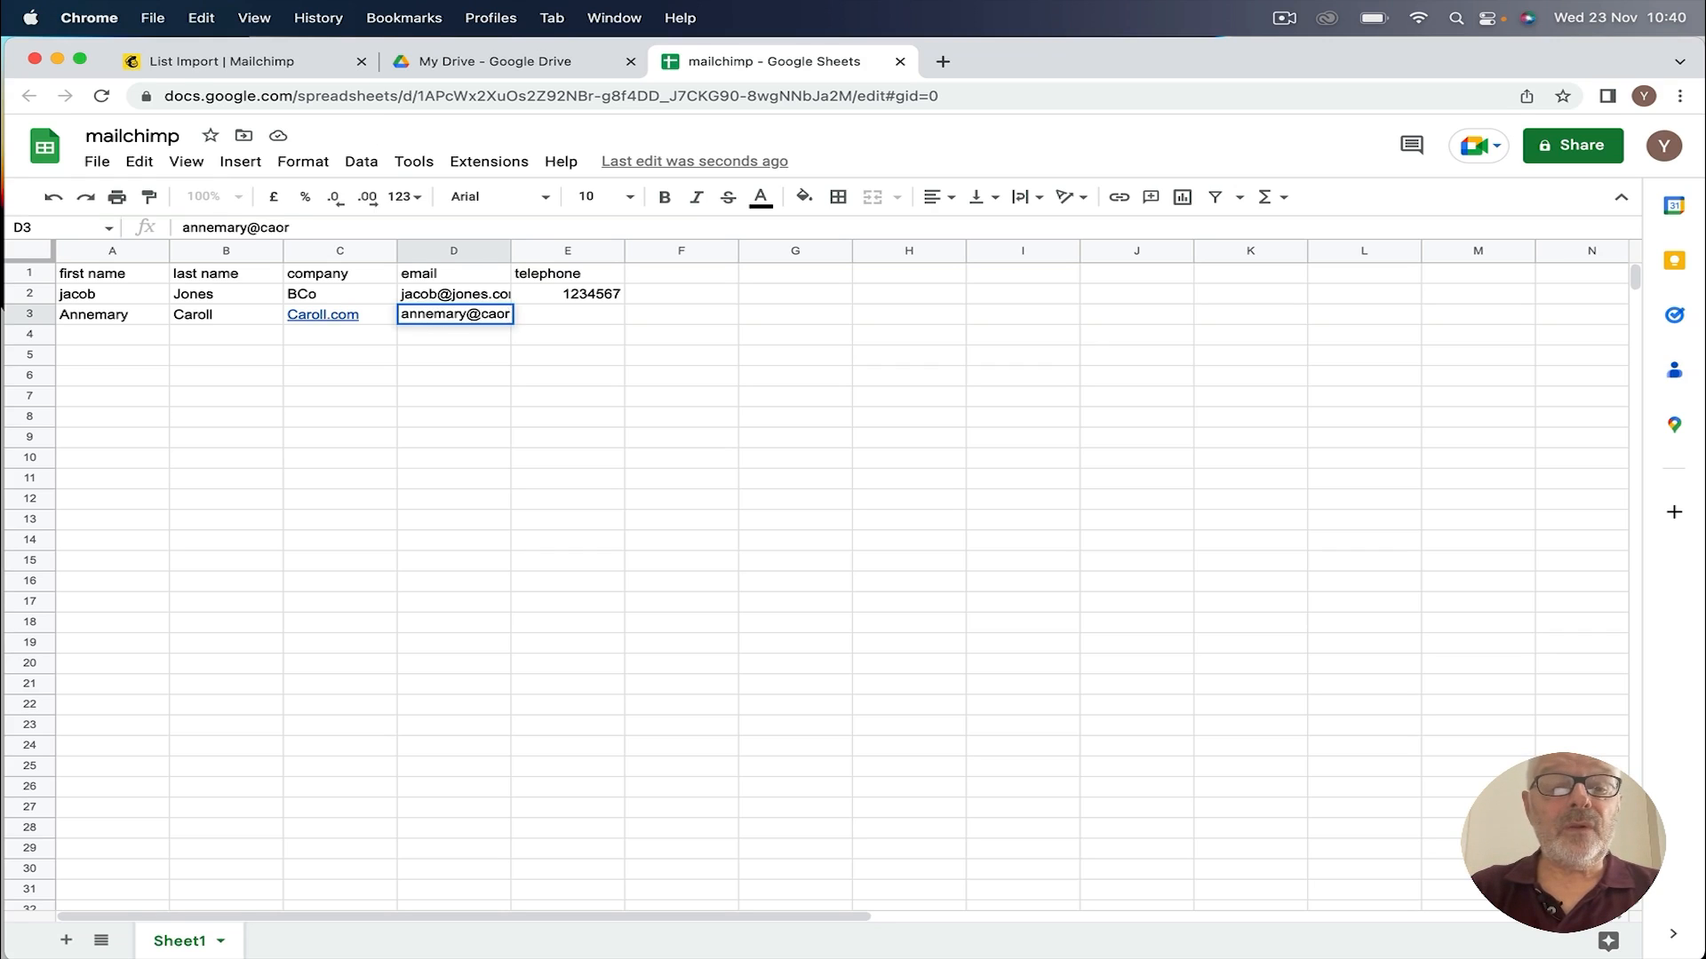
{"action": "key", "text": "Tab"}
{"action": "key", "text": "Return"}
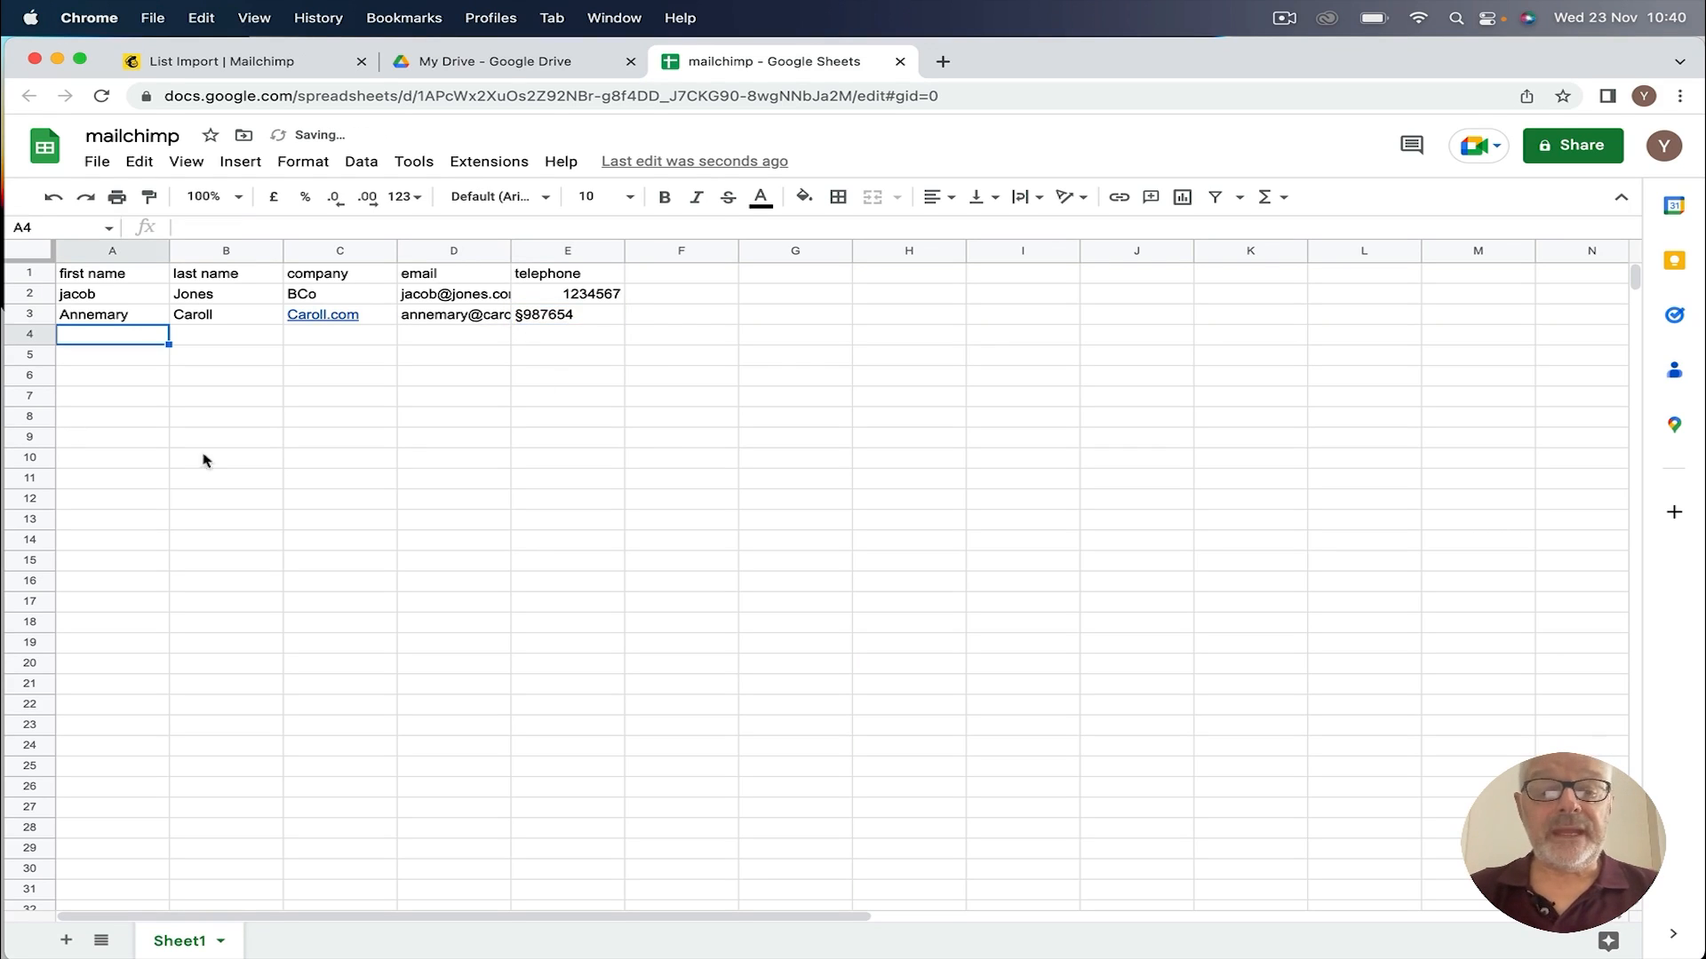
{"action": "left_click", "coordinate": [536, 318]}
{"action": "double_click", "coordinate": [520, 311]}
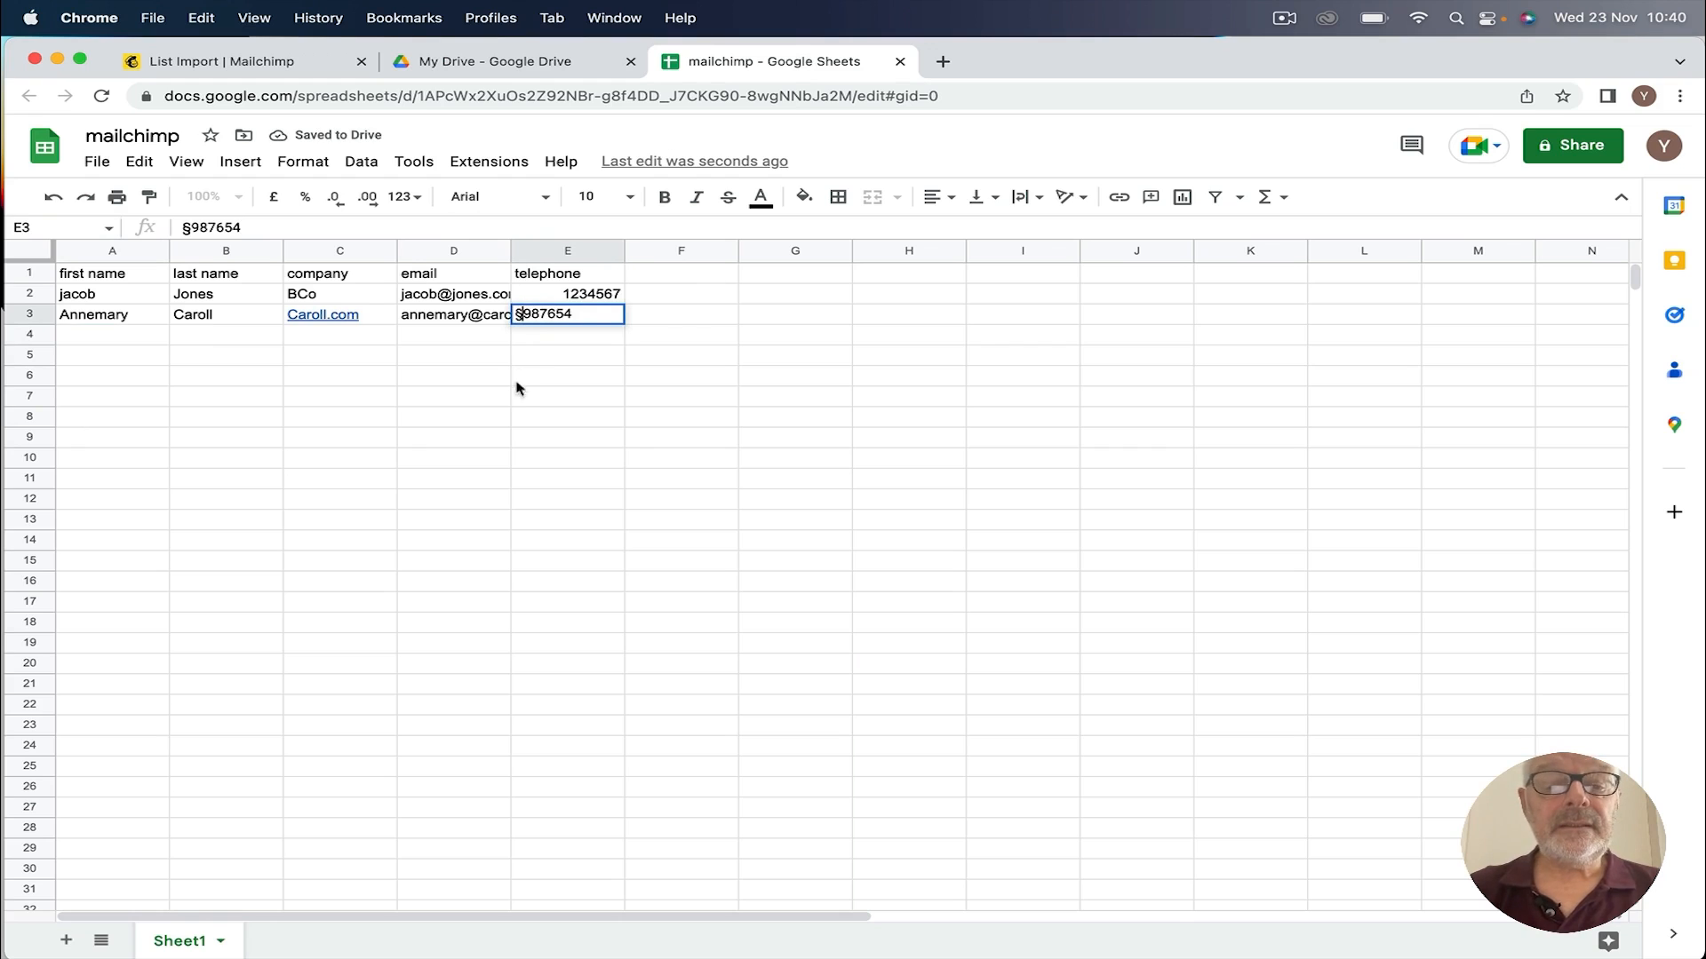
{"action": "key", "text": "BackSpace"}
{"action": "key", "text": "Return"}
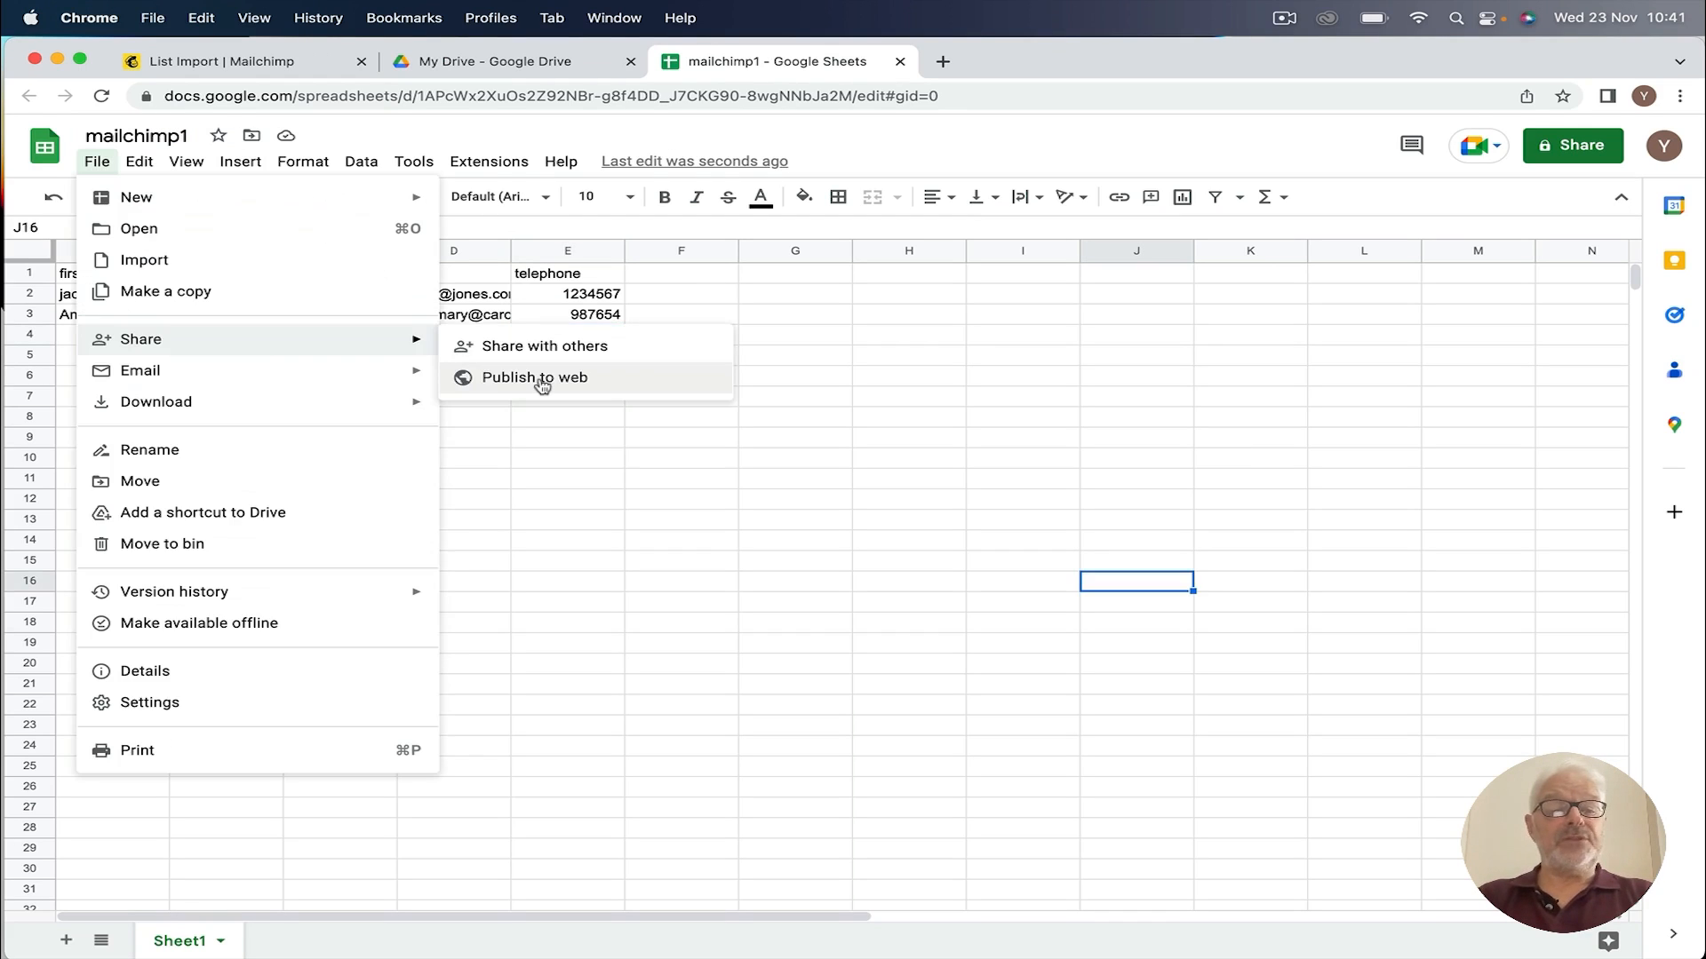
Step: Download the sheet as a comma-separated values file, mailchimp1 - Sheet1.csv
{"action": "mouse_move", "coordinate": [204, 415]}
{"action": "left_click", "coordinate": [795, 498]}
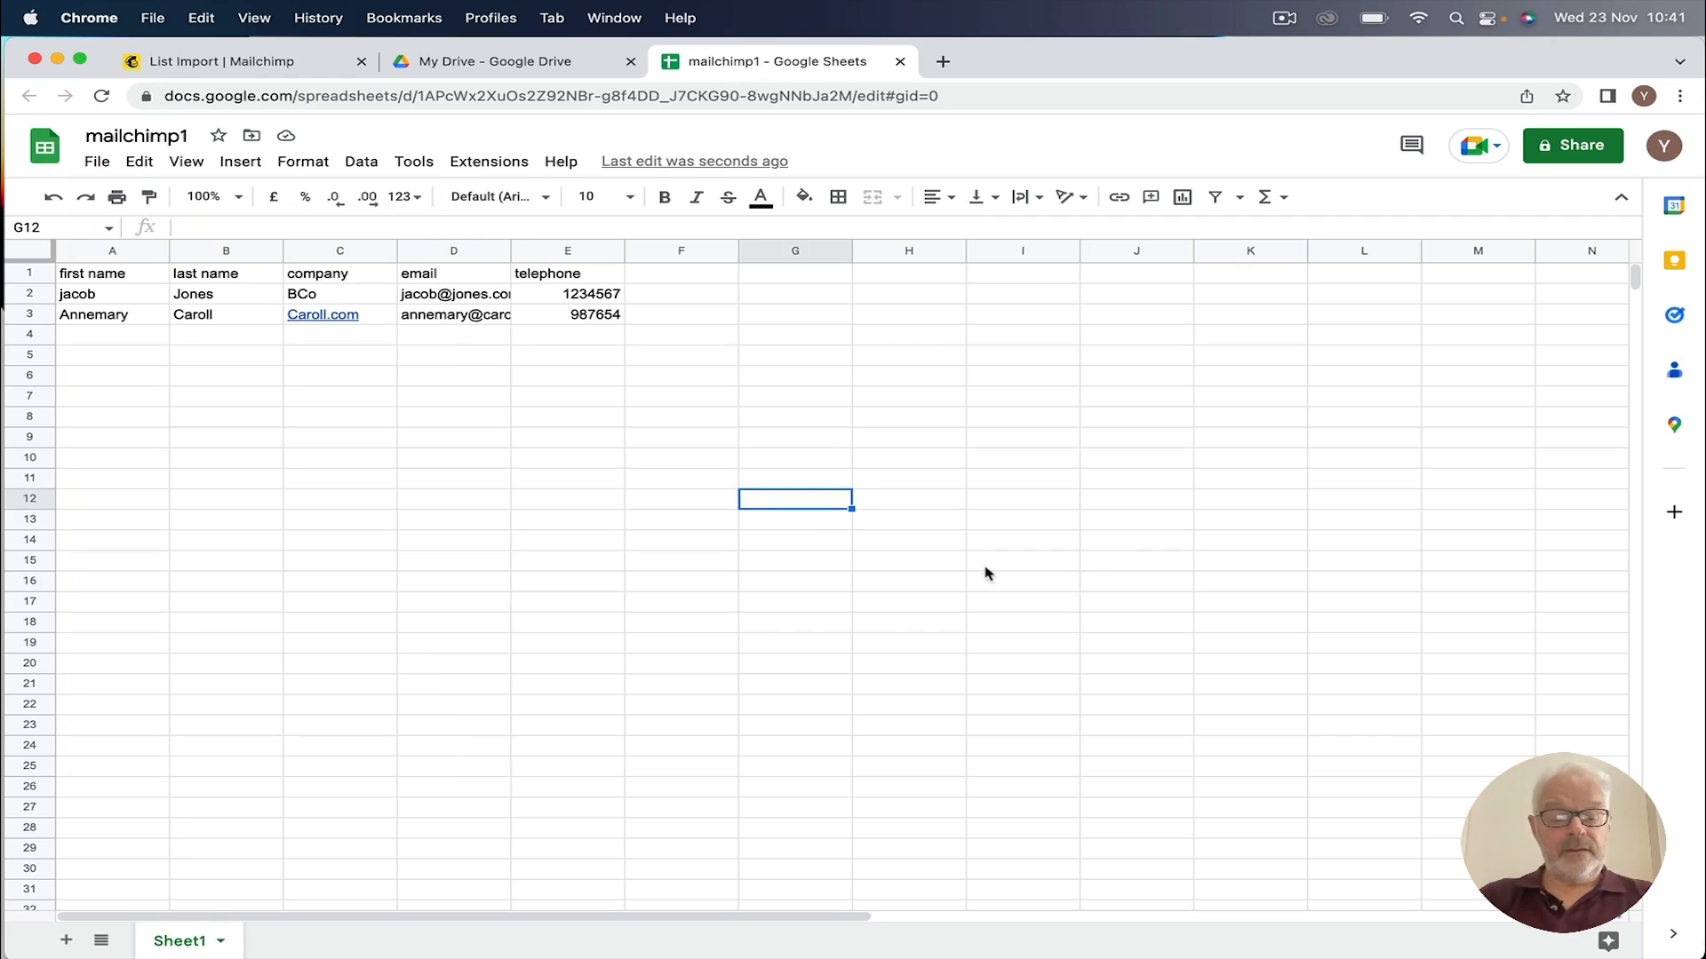
{"action": "left_click", "coordinate": [536, 682]}
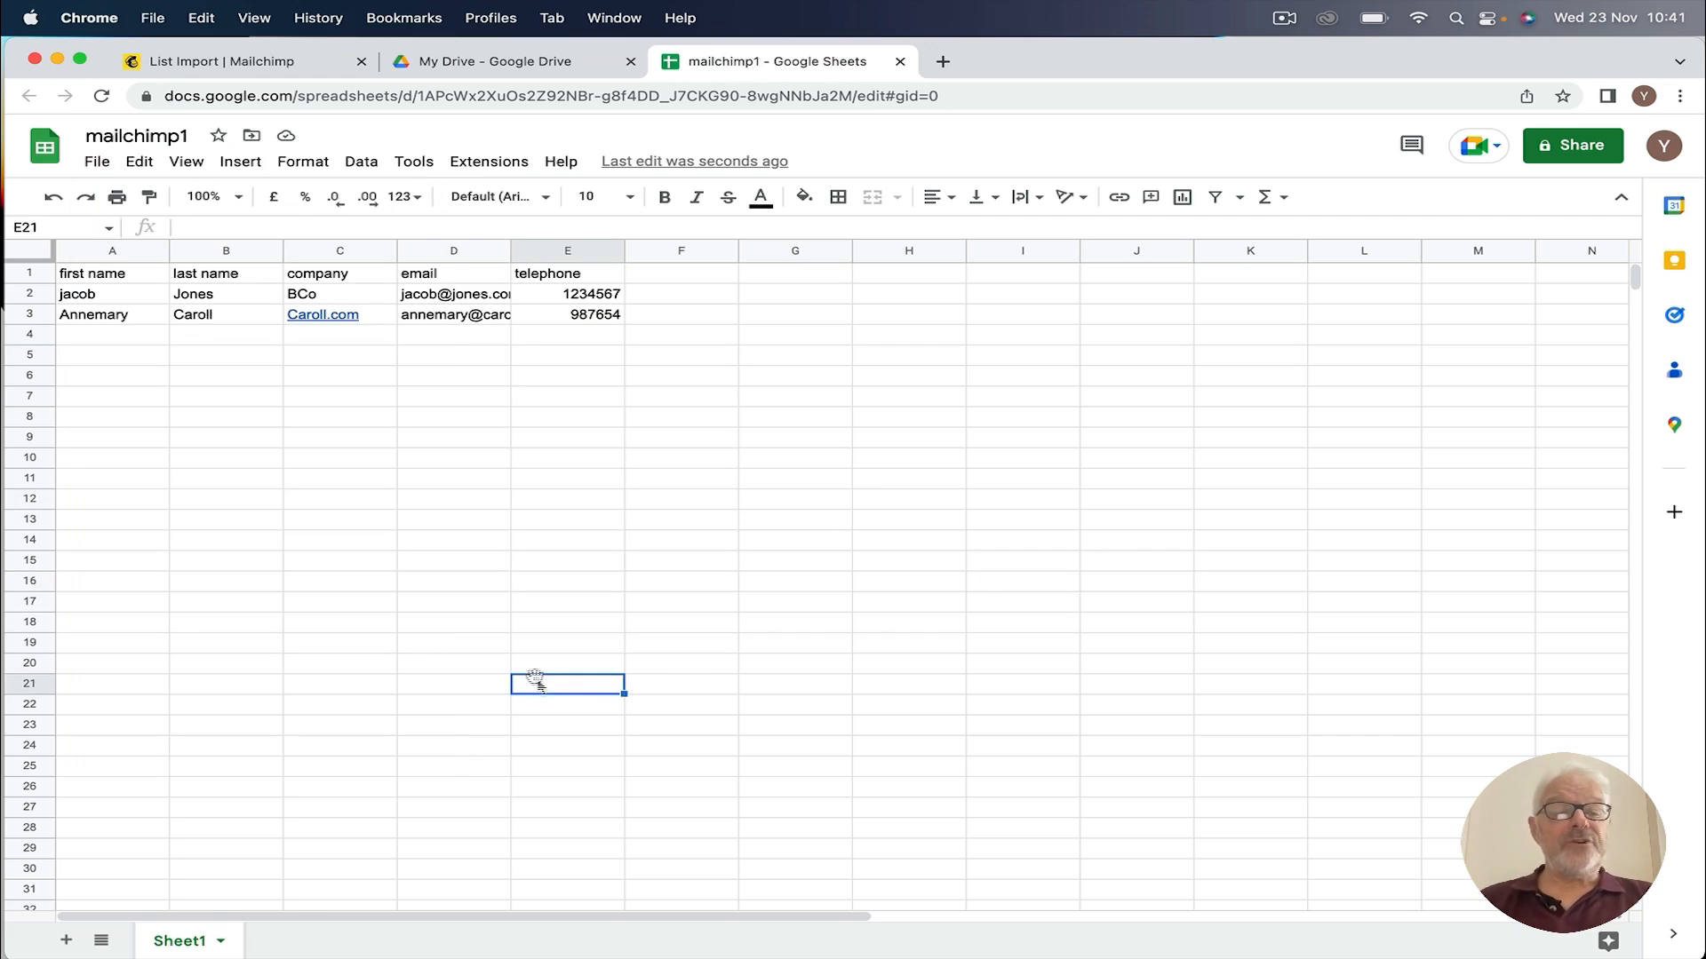
{"action": "left_click", "coordinate": [97, 162]}
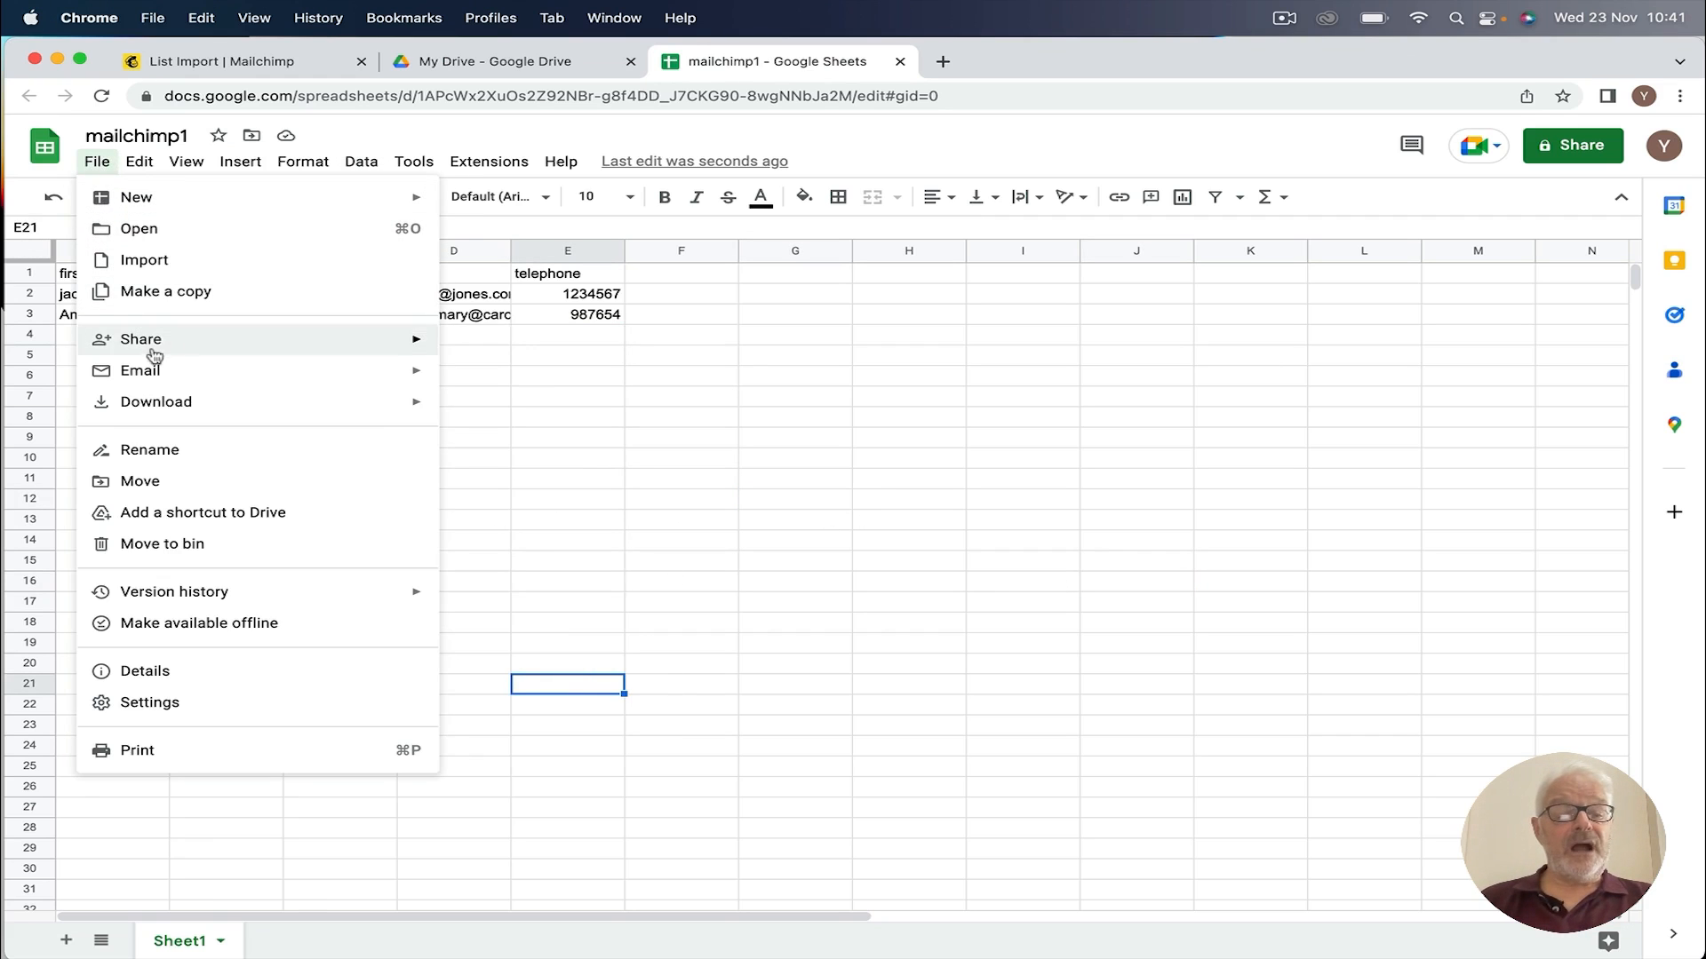
{"action": "mouse_move", "coordinate": [228, 401]}
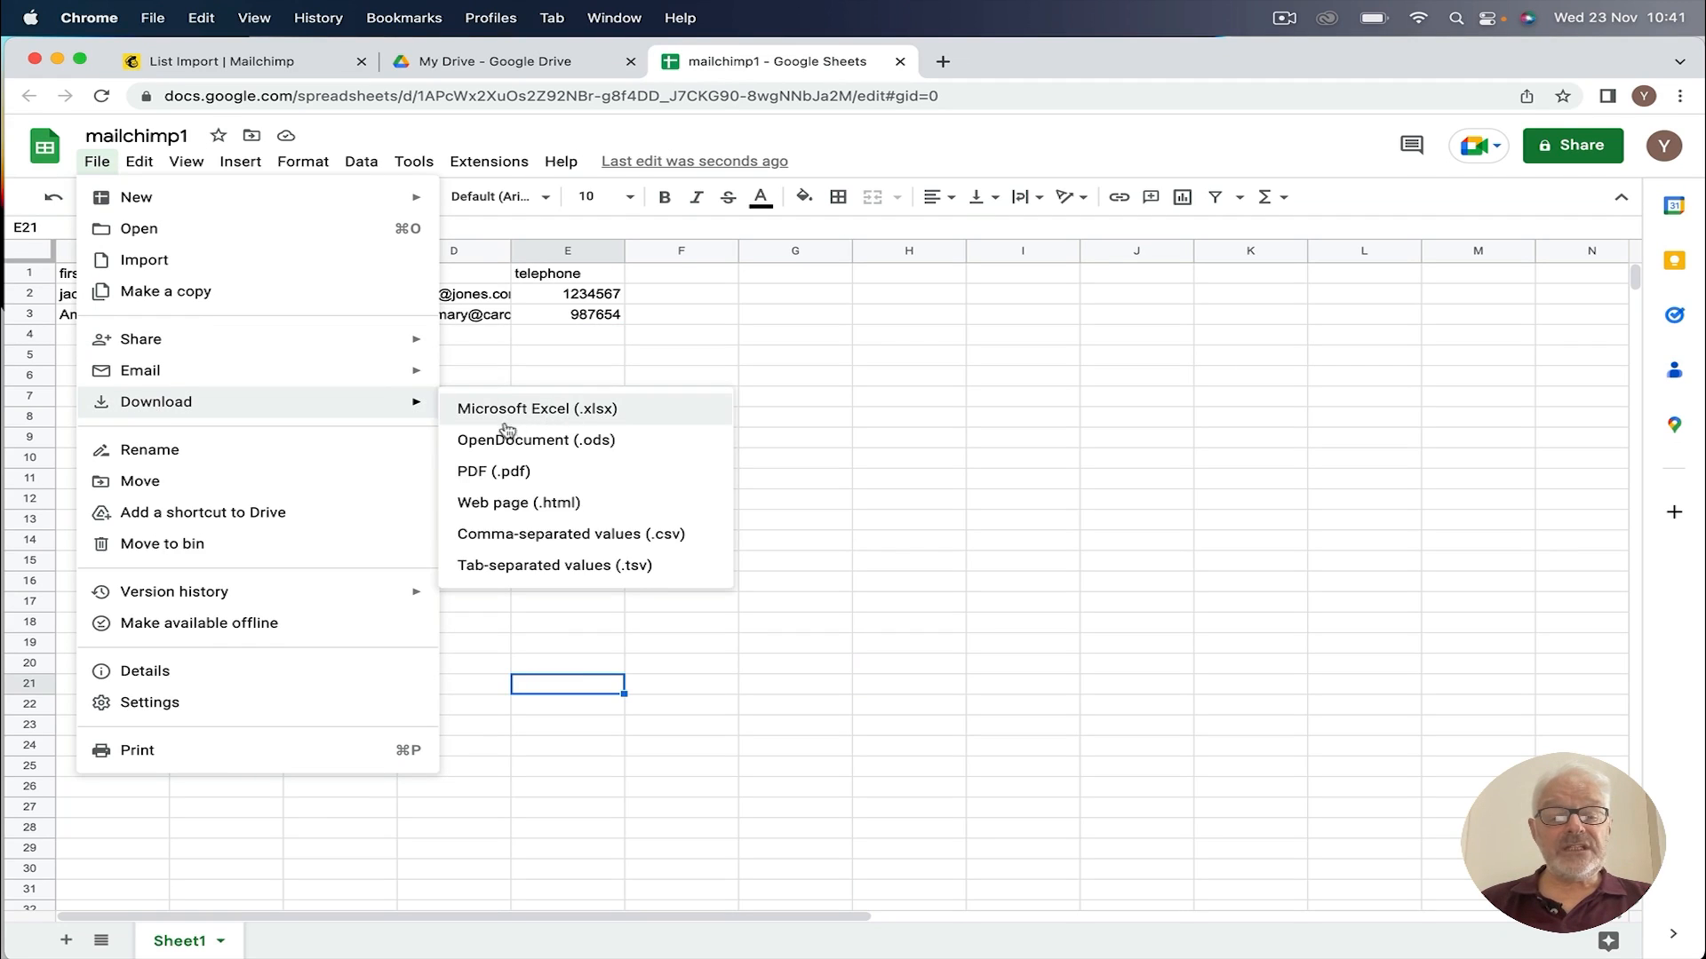
{"action": "left_click", "coordinate": [543, 536]}
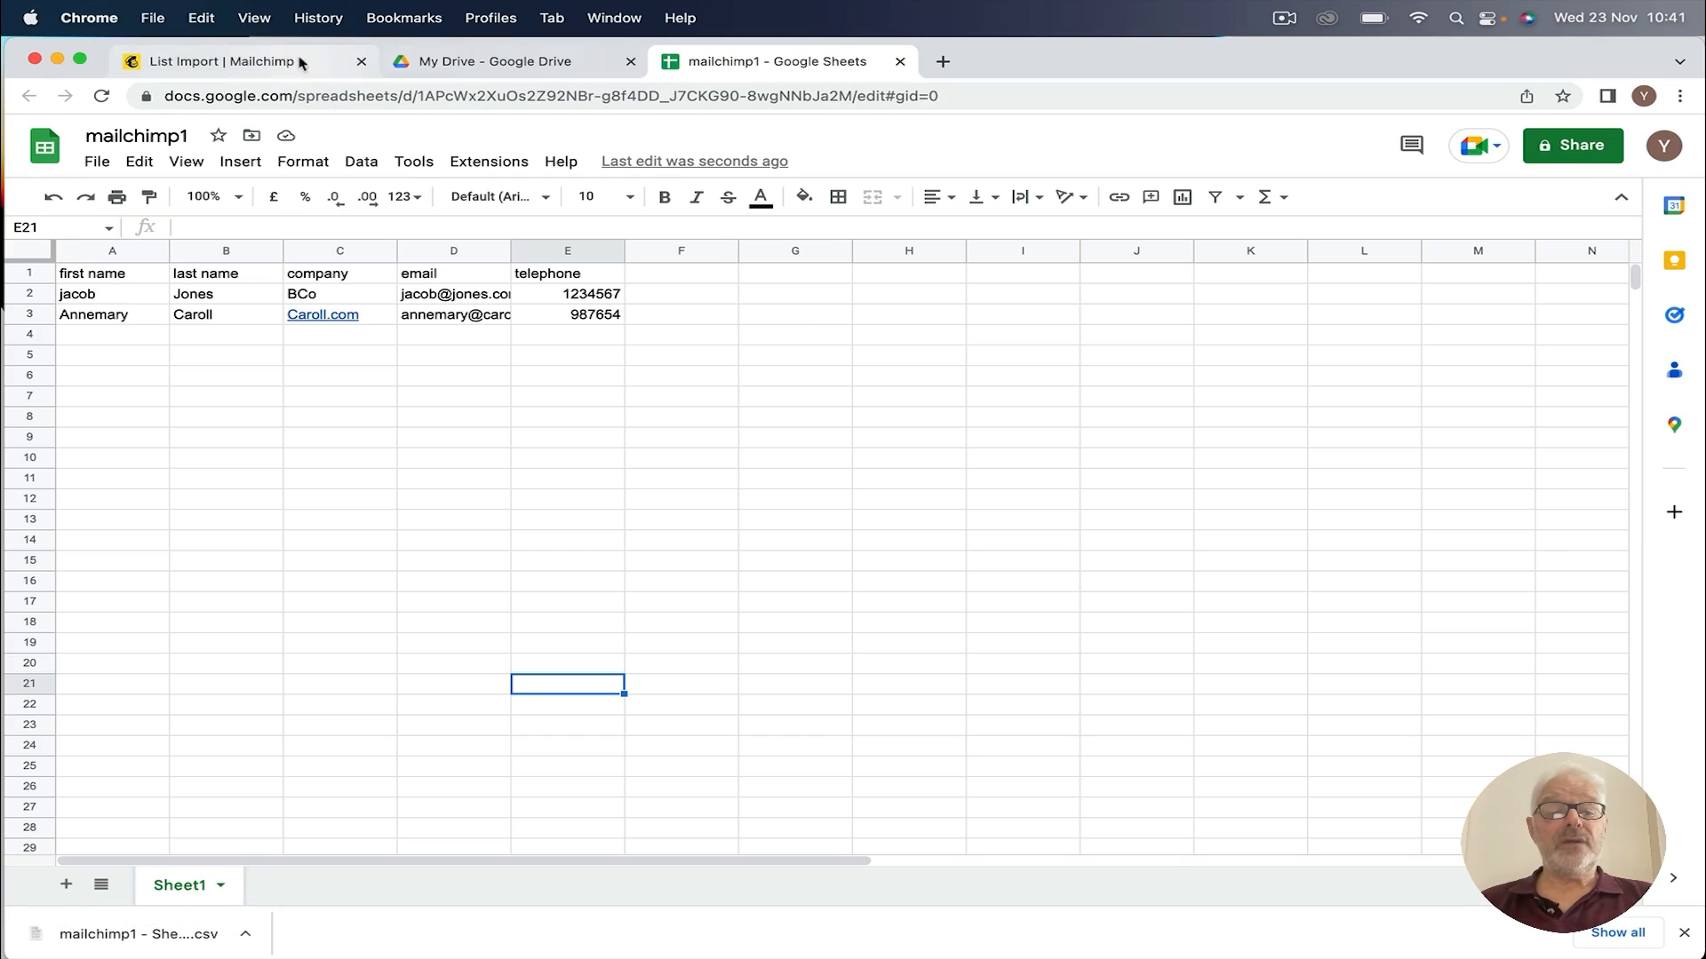
Step: Upload mailchimp1 - Sheet1.csv from Downloads into the Mailchimp import and continue to Organize
{"action": "left_click", "coordinate": [265, 58]}
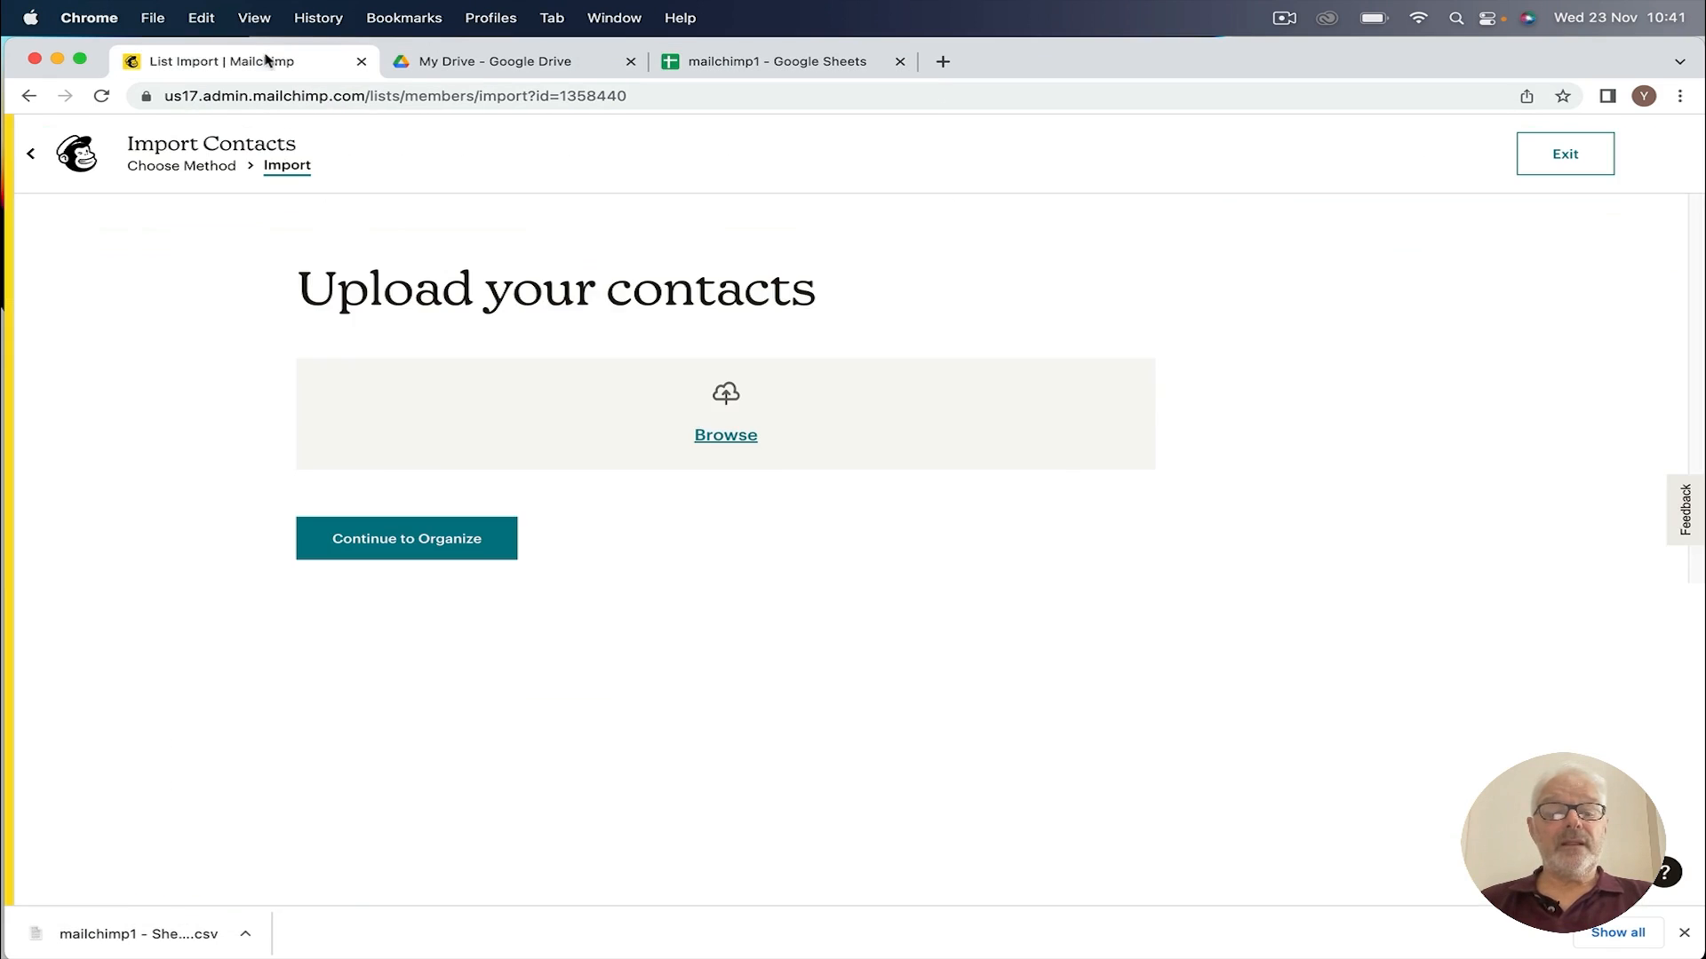
{"action": "left_click", "coordinate": [726, 437]}
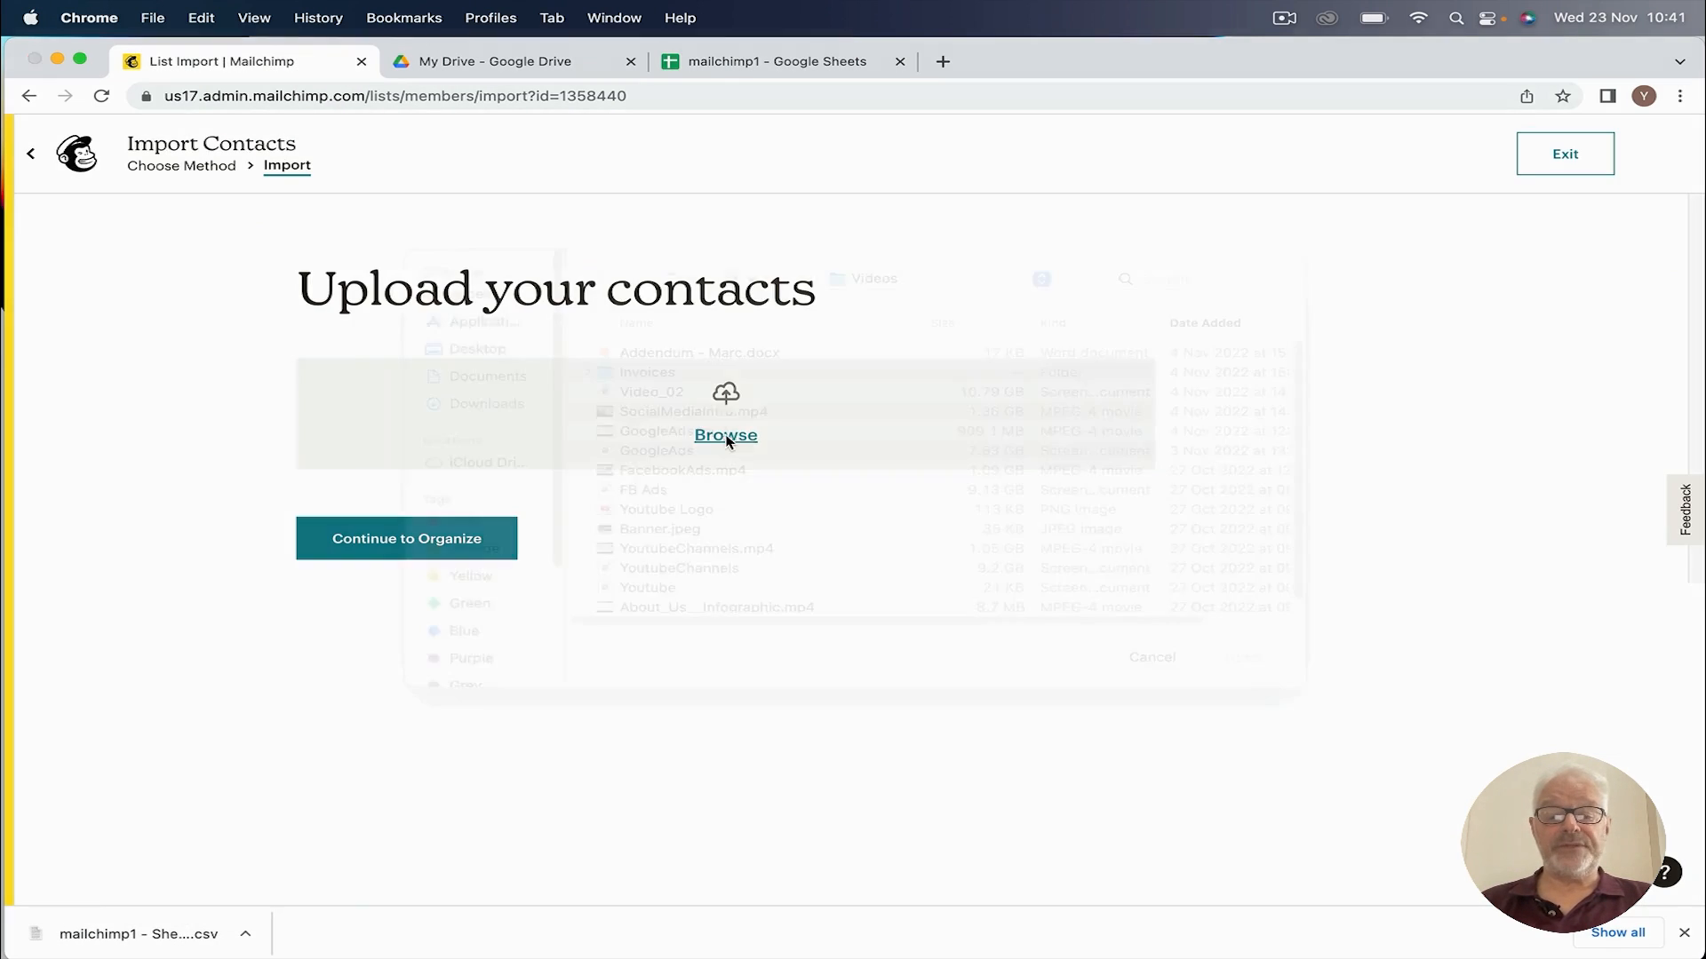
{"action": "left_click", "coordinate": [895, 313]}
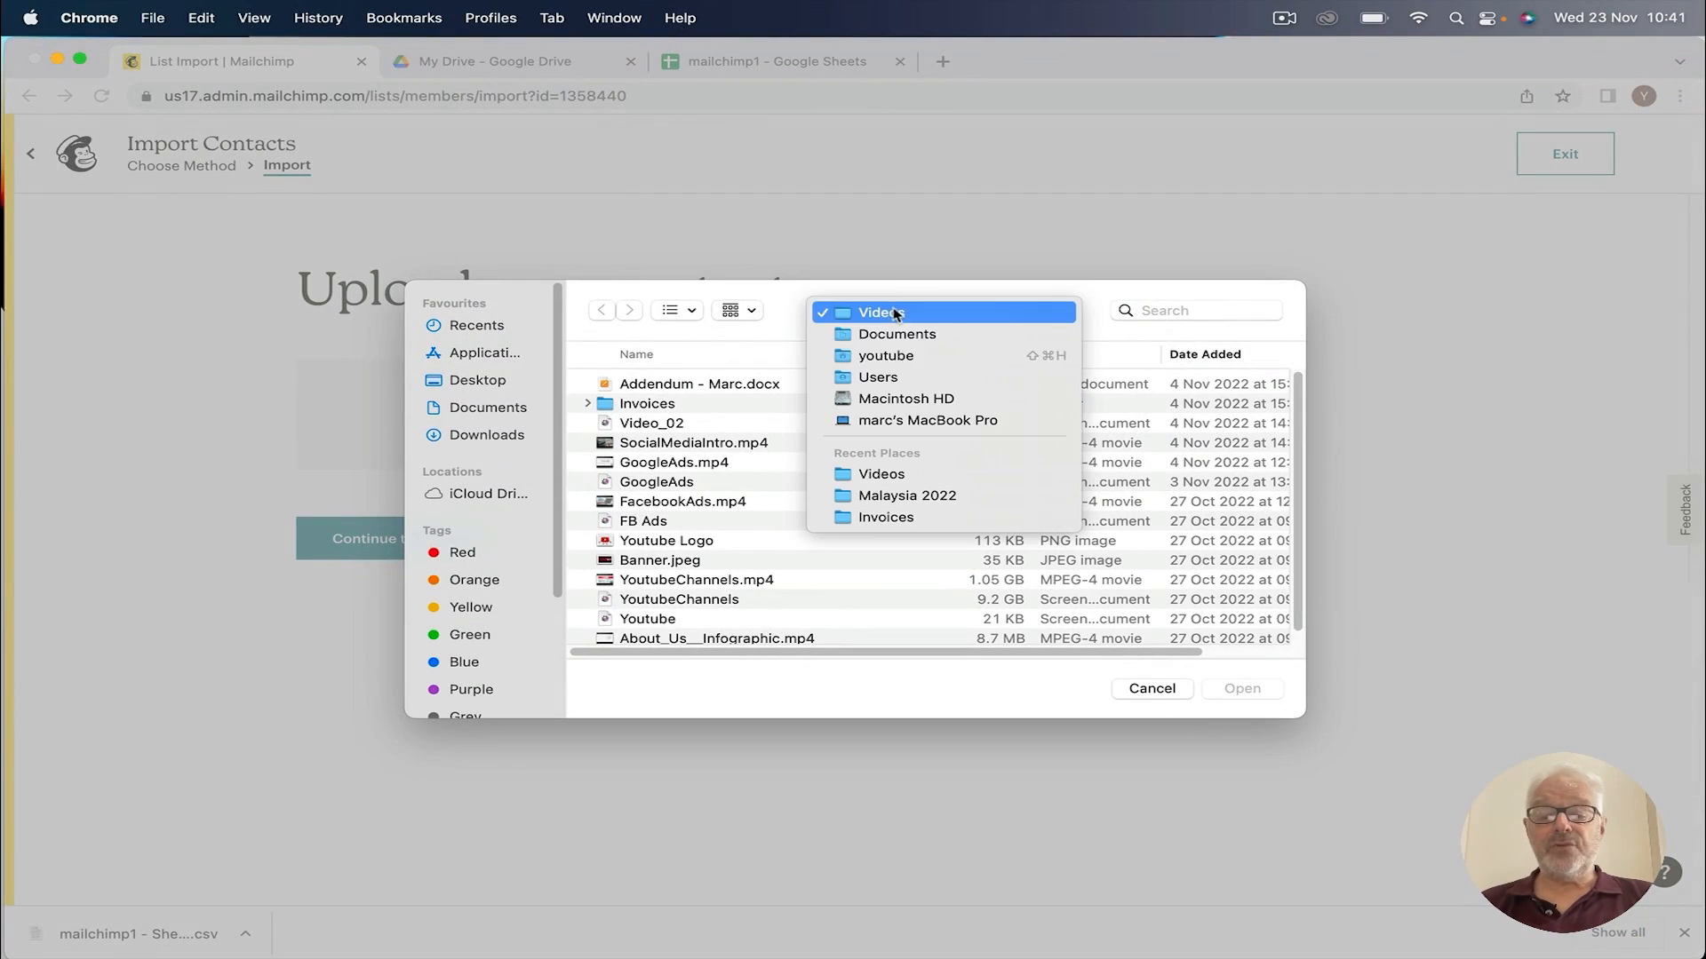
{"action": "left_click", "coordinate": [892, 355]}
{"action": "double_click", "coordinate": [668, 408]}
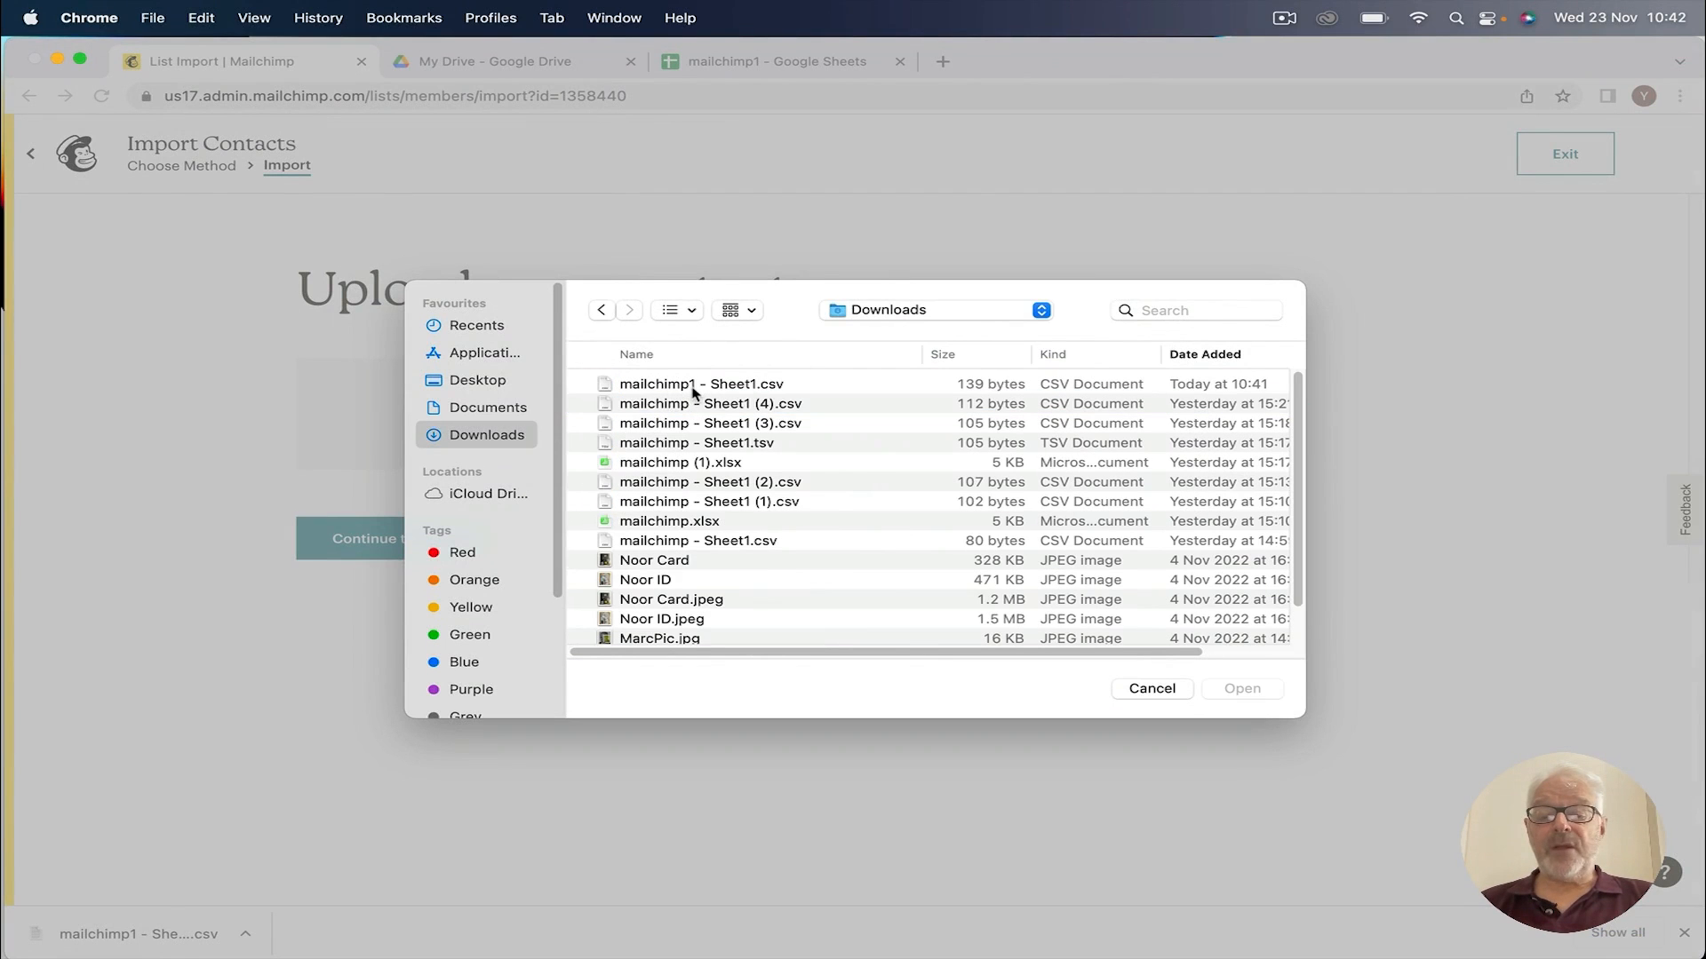
{"action": "double_click", "coordinate": [694, 392]}
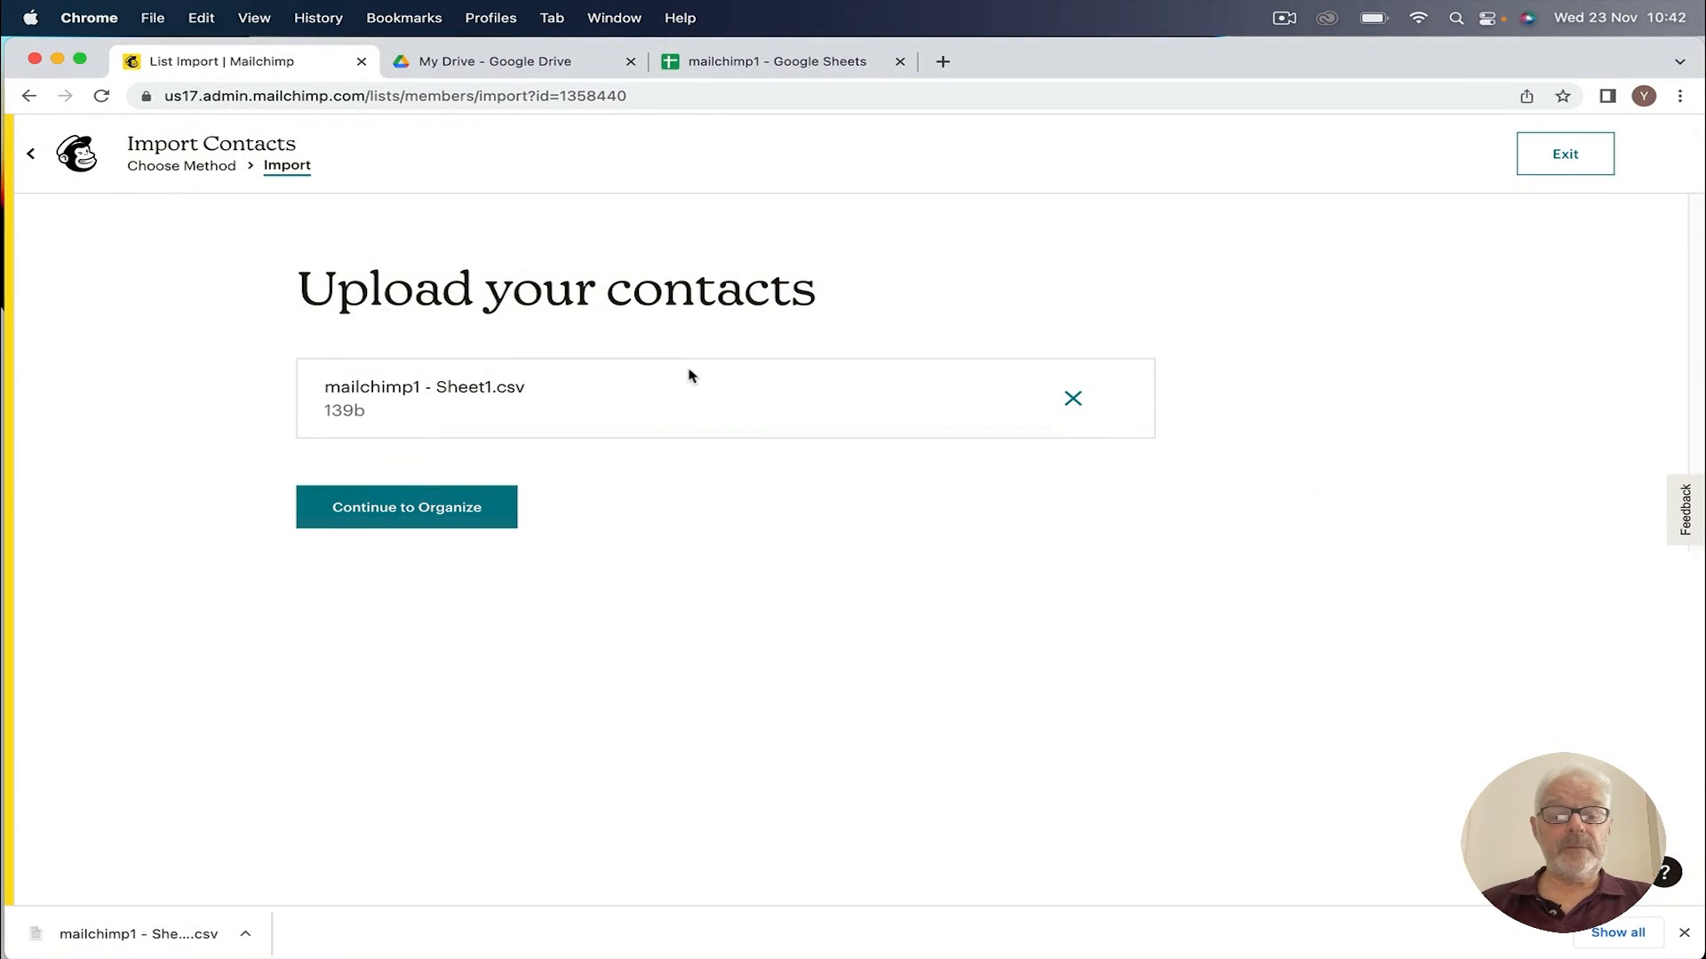
{"action": "left_click", "coordinate": [400, 512]}
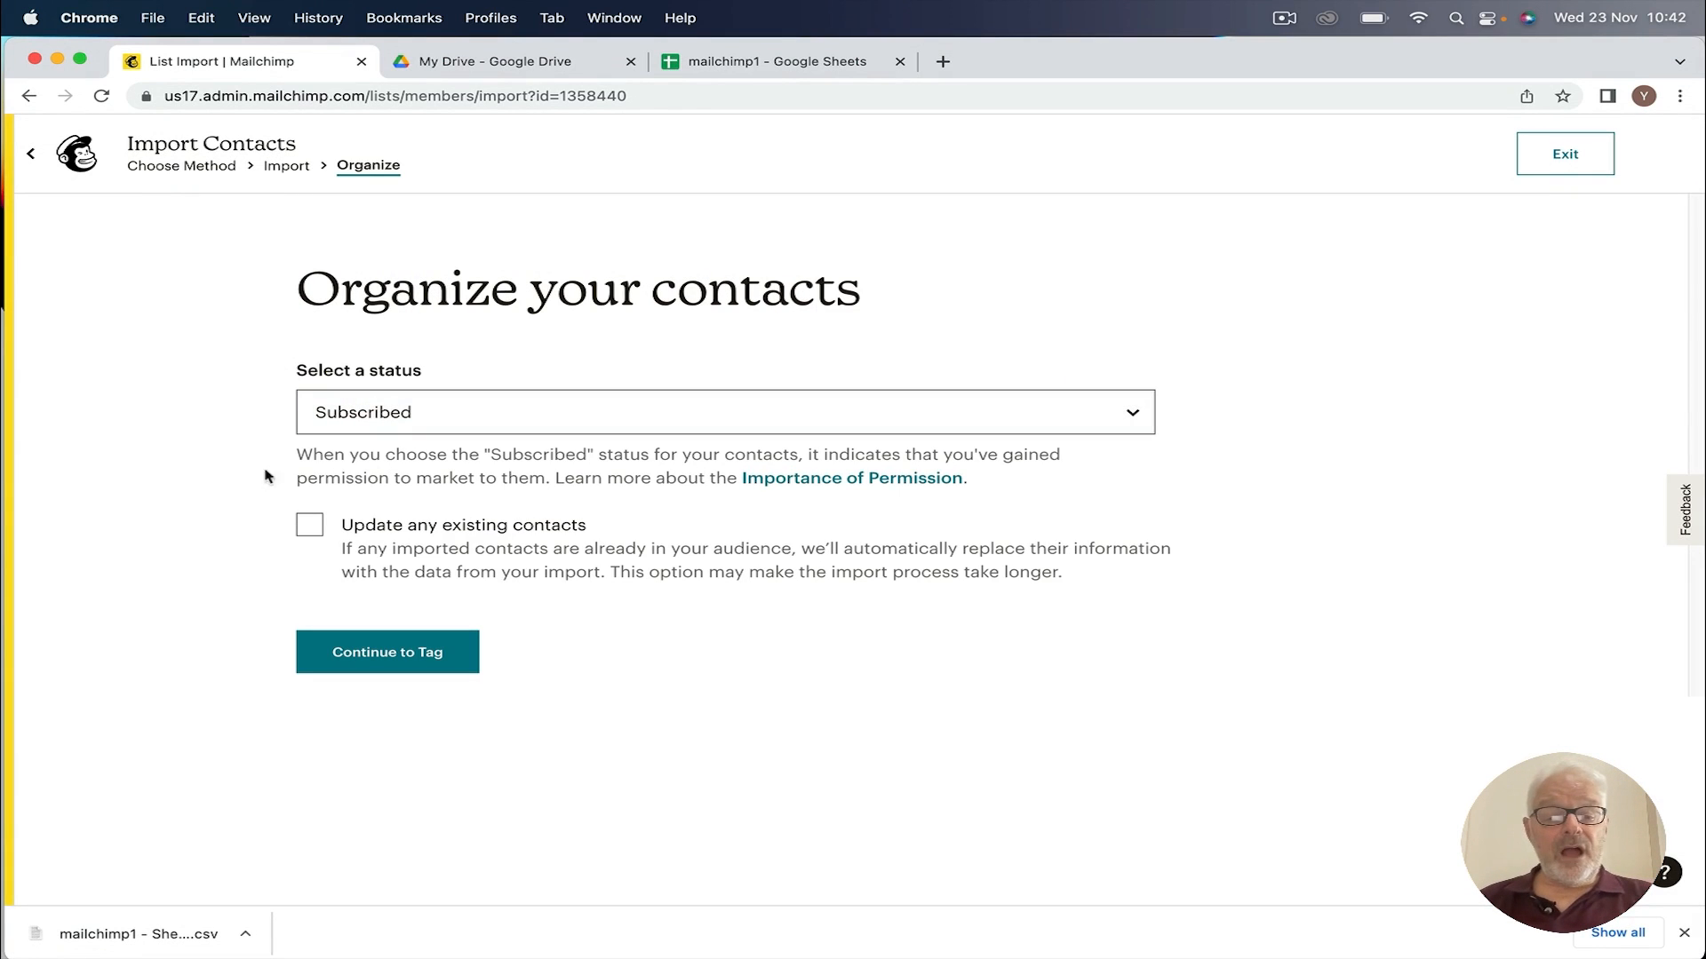
Step: Turn on updating existing contacts, apply the Member tag, and continue to Match
{"action": "left_click", "coordinate": [310, 526]}
{"action": "left_click", "coordinate": [372, 651]}
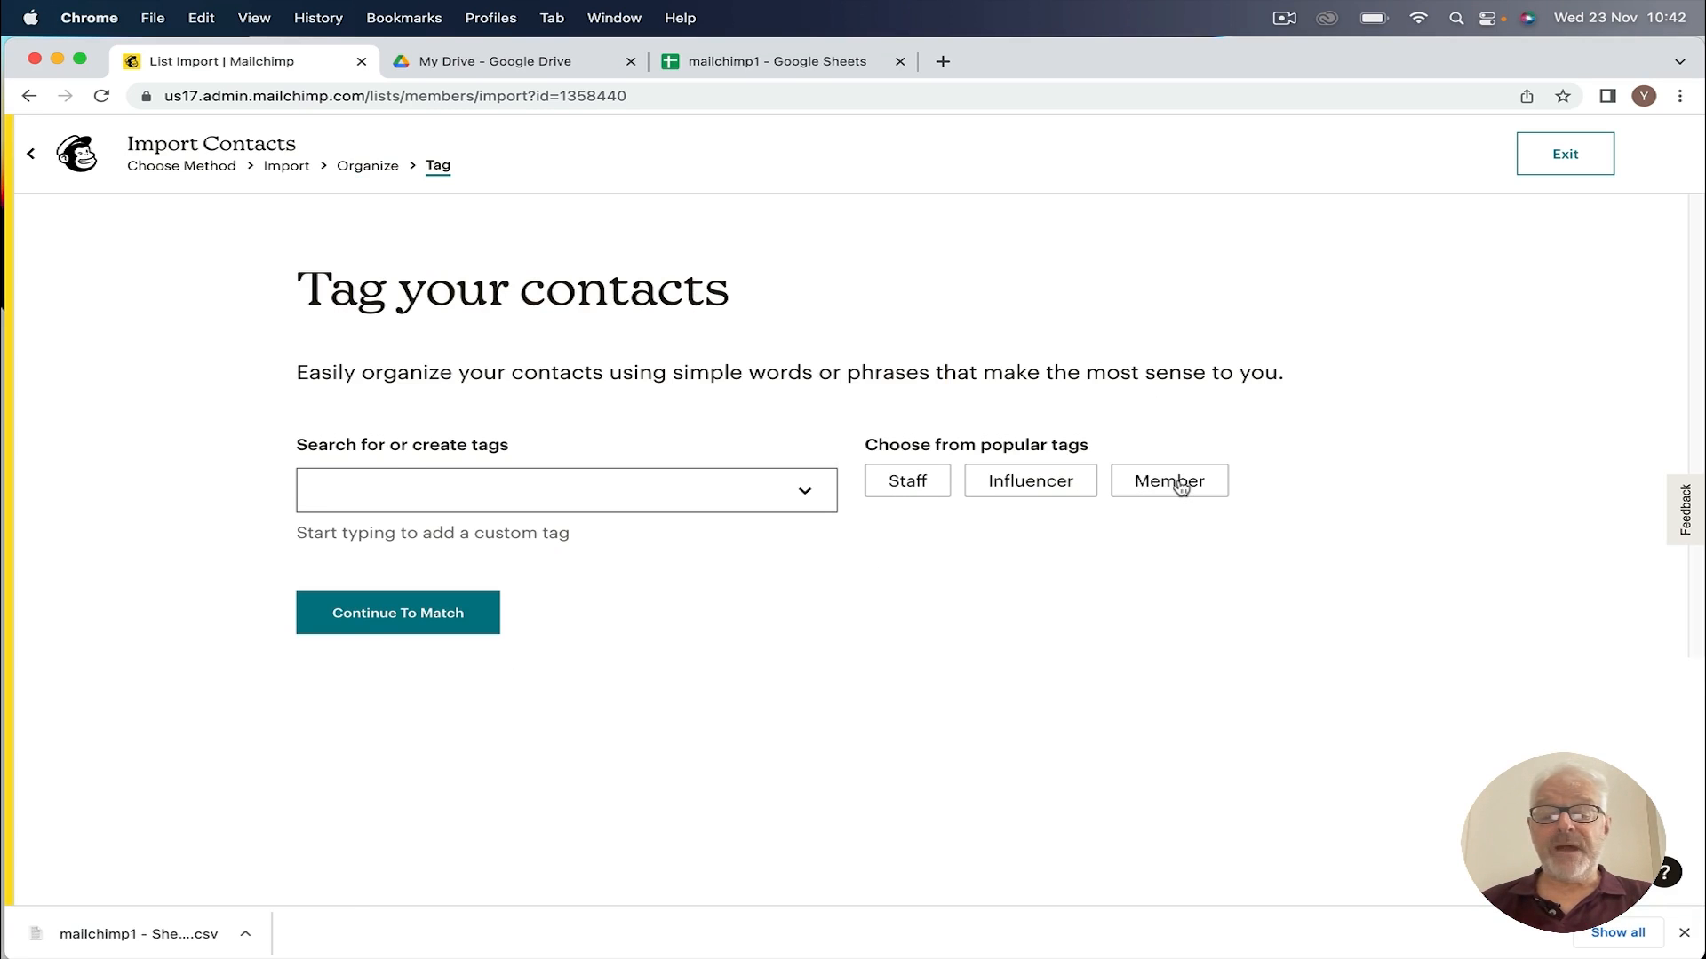
{"action": "left_click", "coordinate": [1179, 485]}
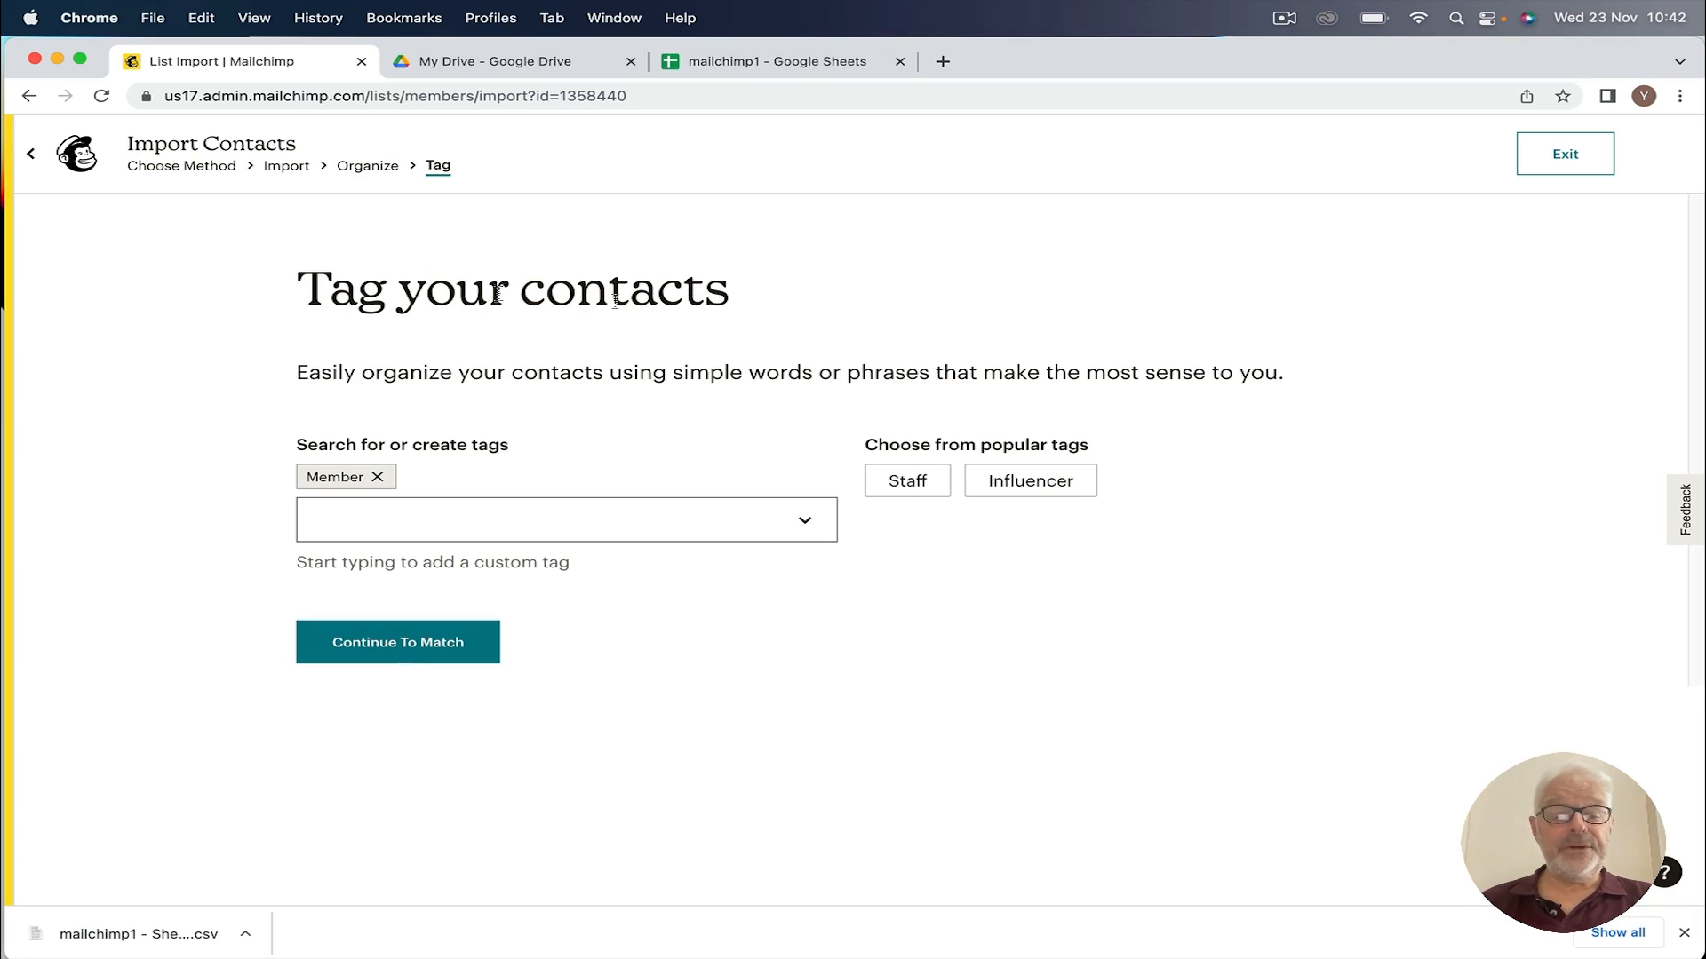
{"action": "left_click", "coordinate": [391, 647]}
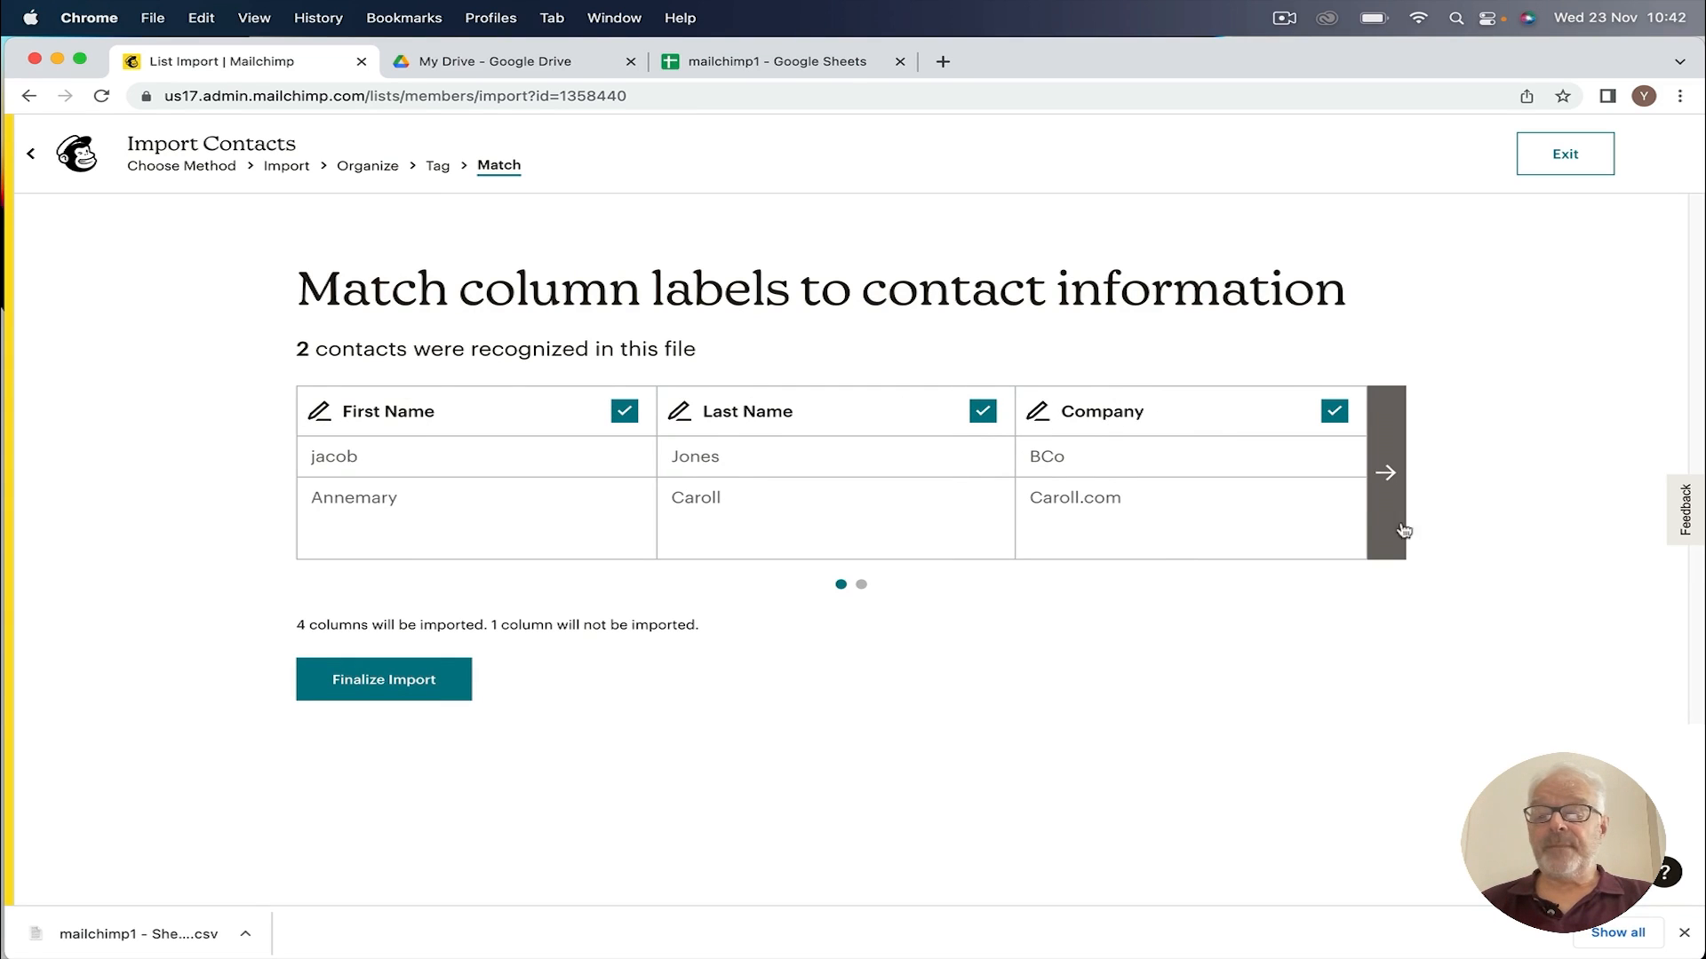
Step: Map the telephone column to the Phone Number (PHONE) field and confirm it
{"action": "left_click", "coordinate": [1384, 475]}
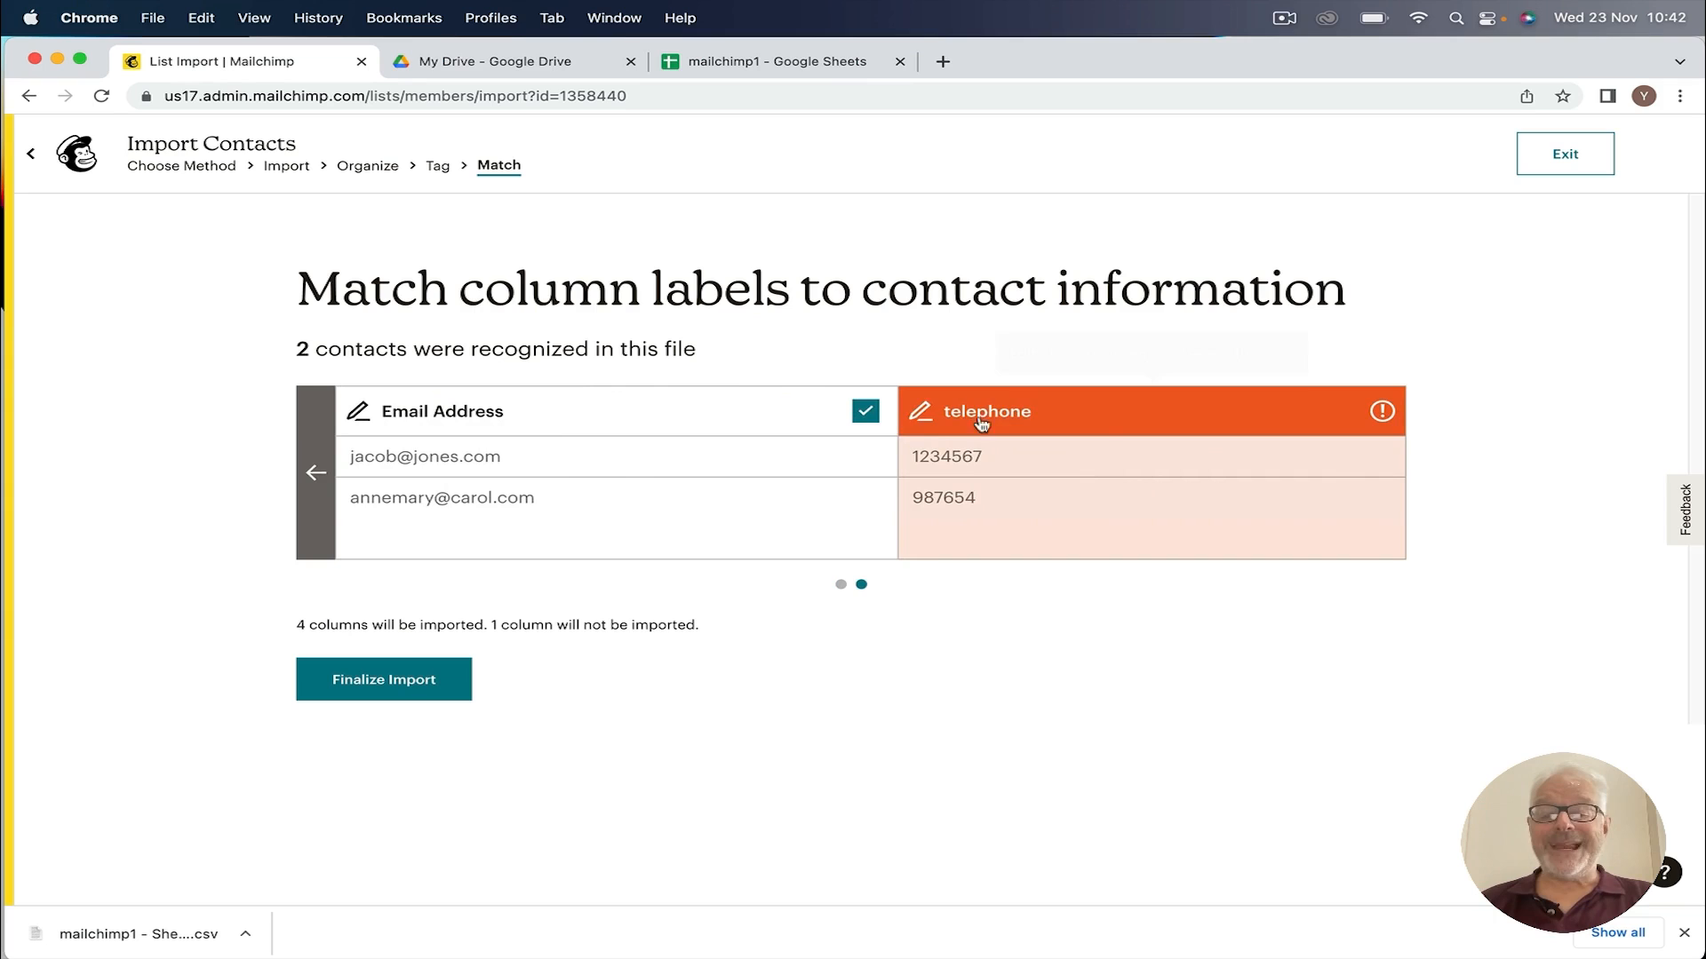
{"action": "left_click", "coordinate": [316, 476]}
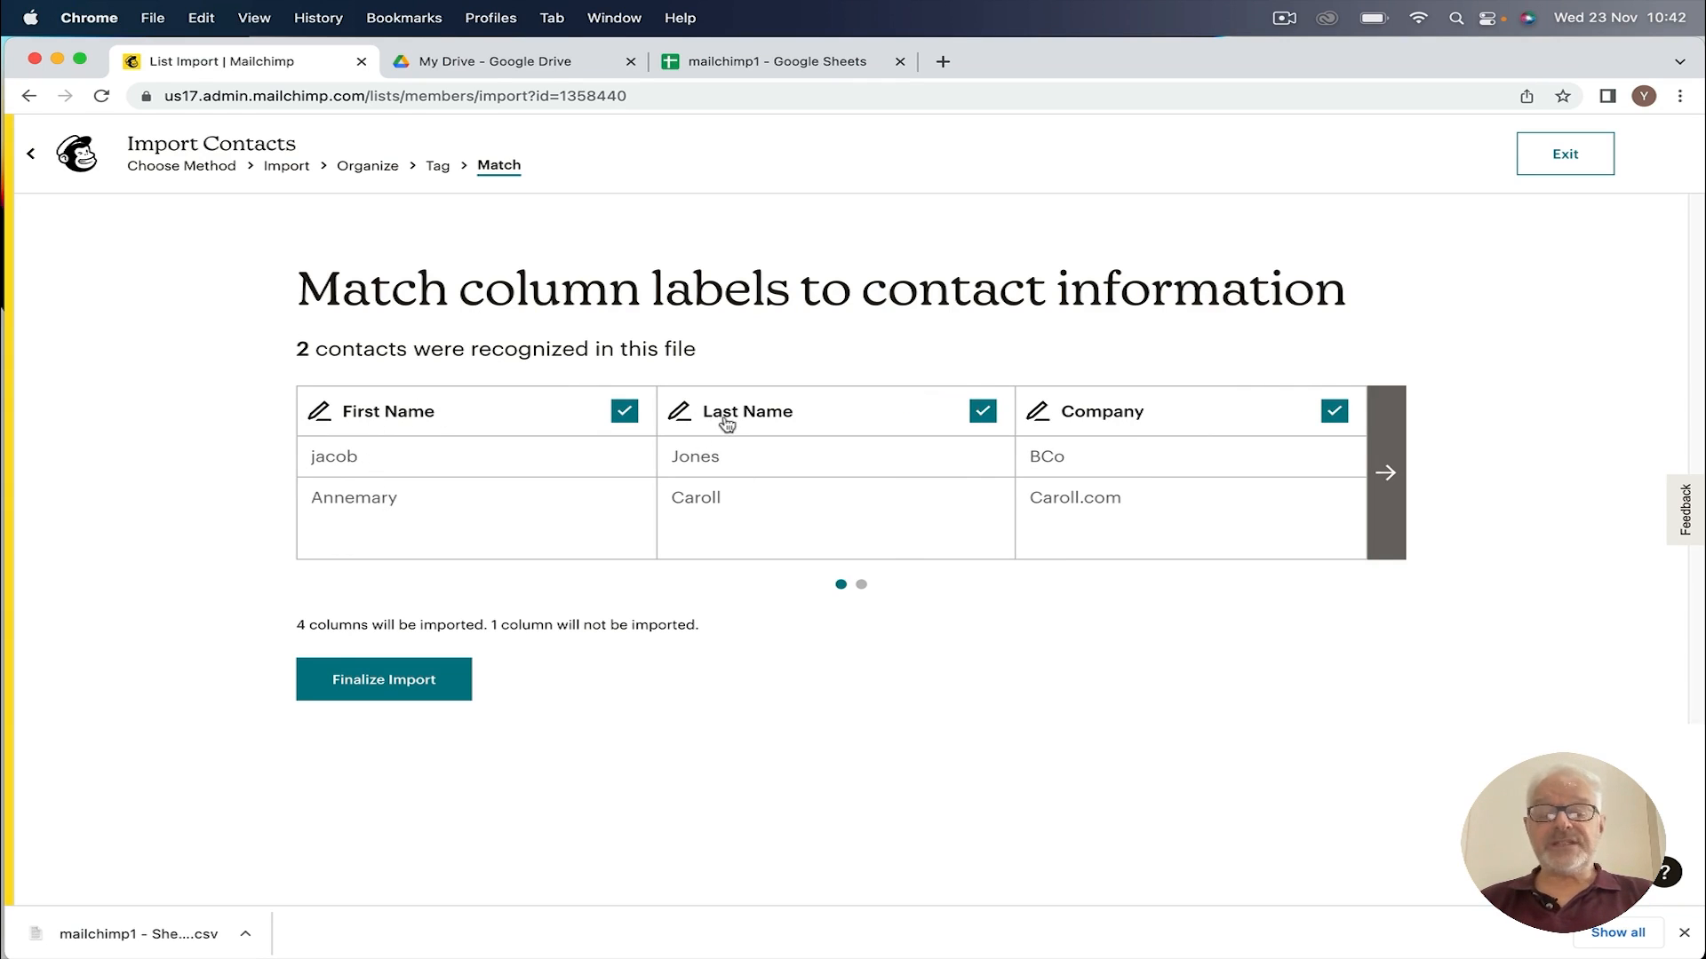
{"action": "left_click", "coordinate": [1383, 475]}
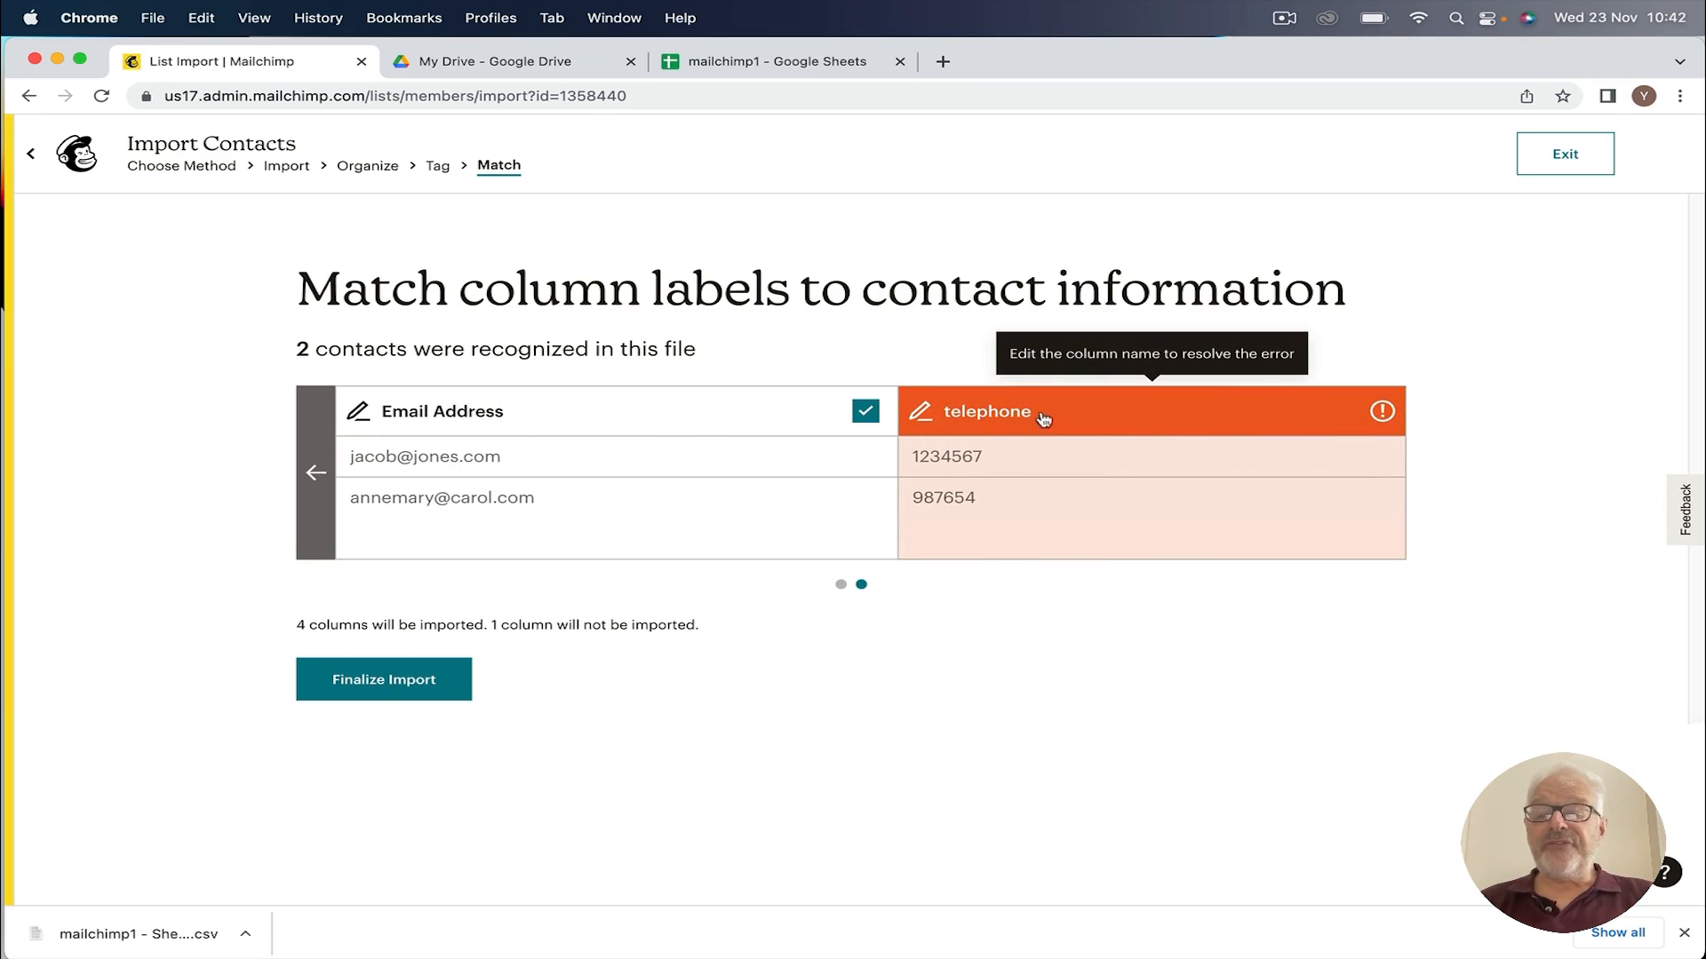
{"action": "left_click", "coordinate": [975, 411]}
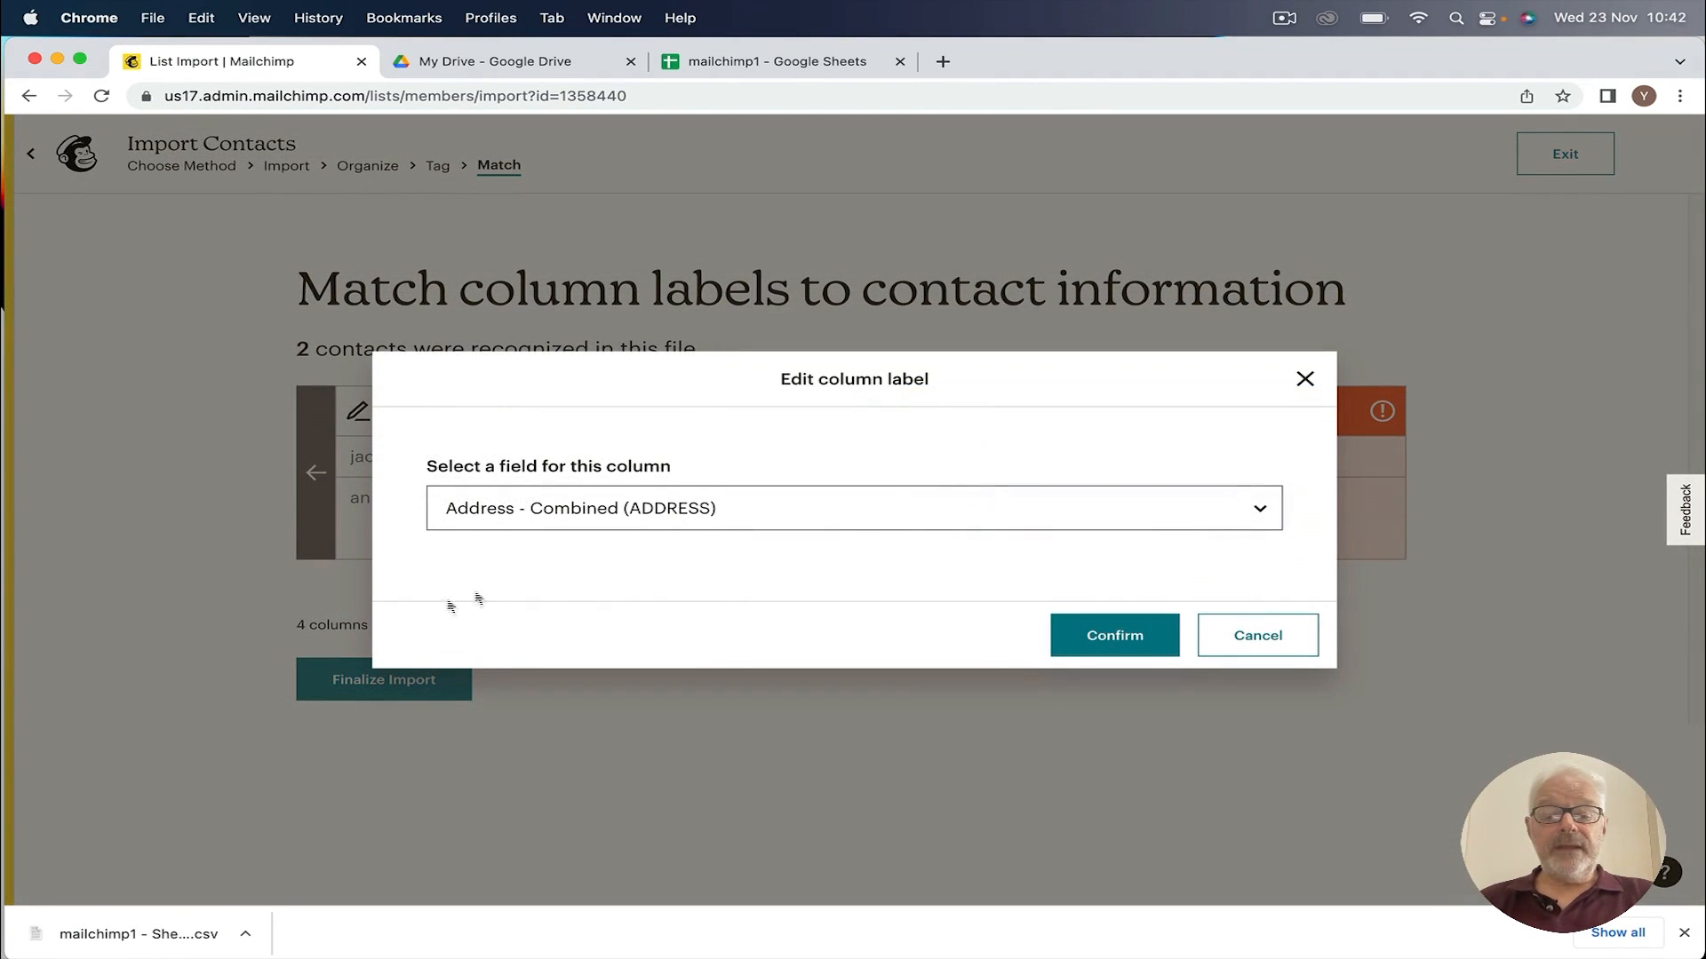
{"action": "left_click", "coordinate": [1274, 513]}
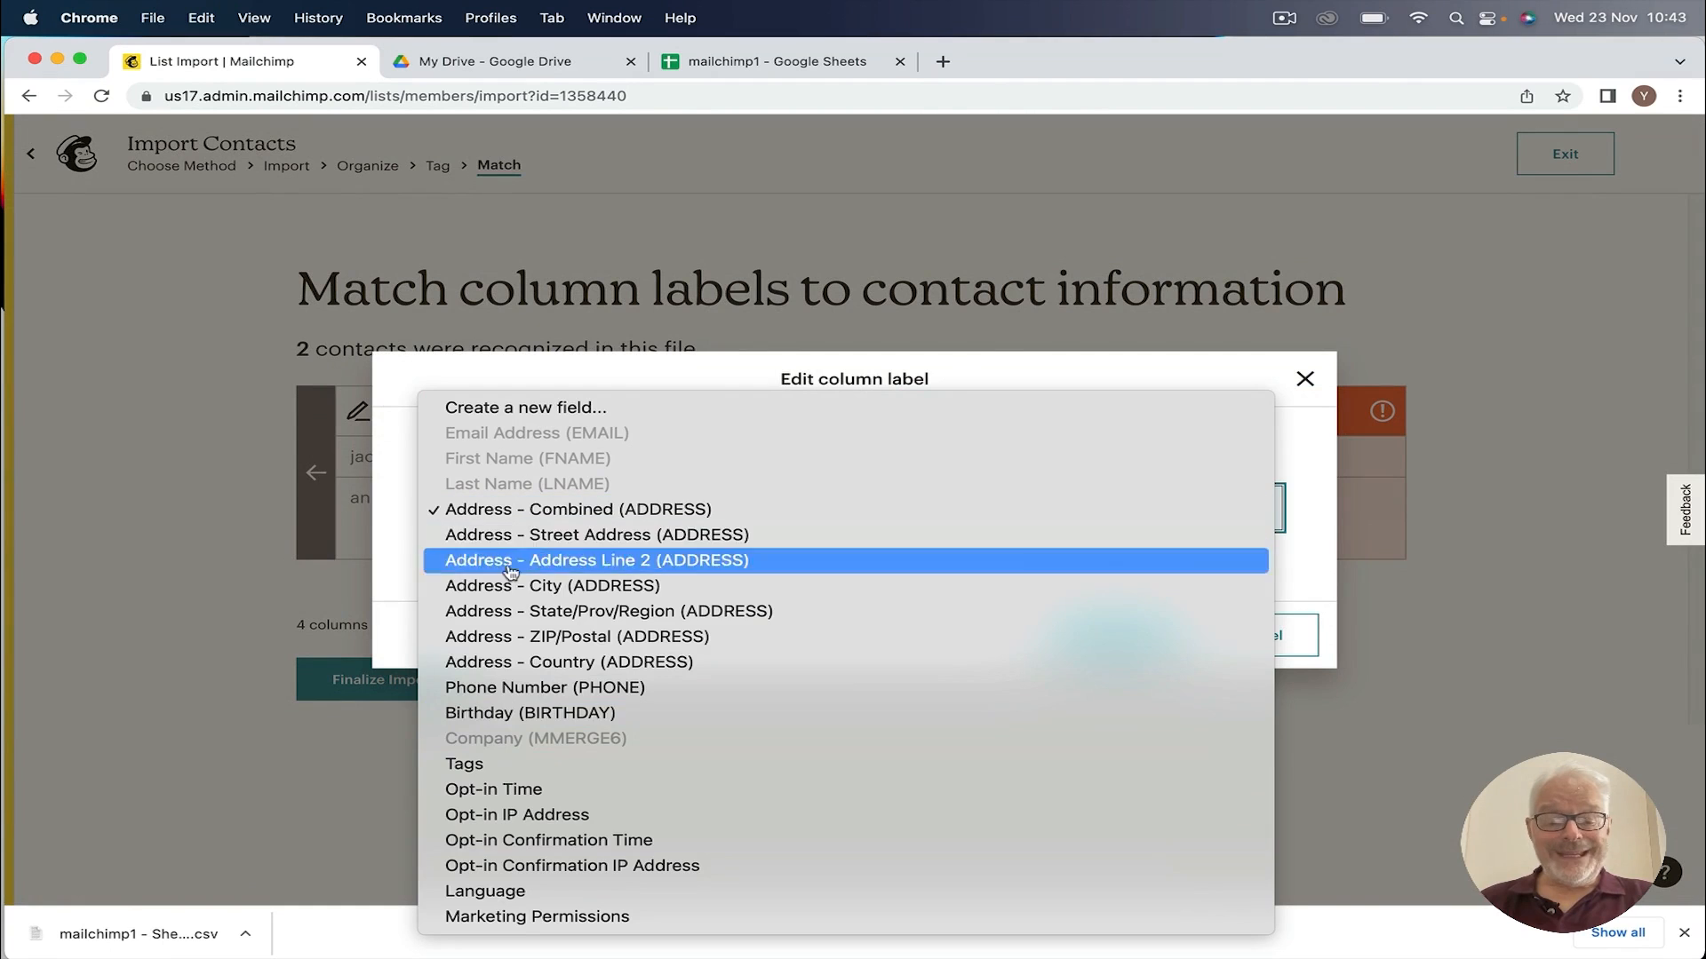
{"action": "left_click", "coordinate": [531, 696]}
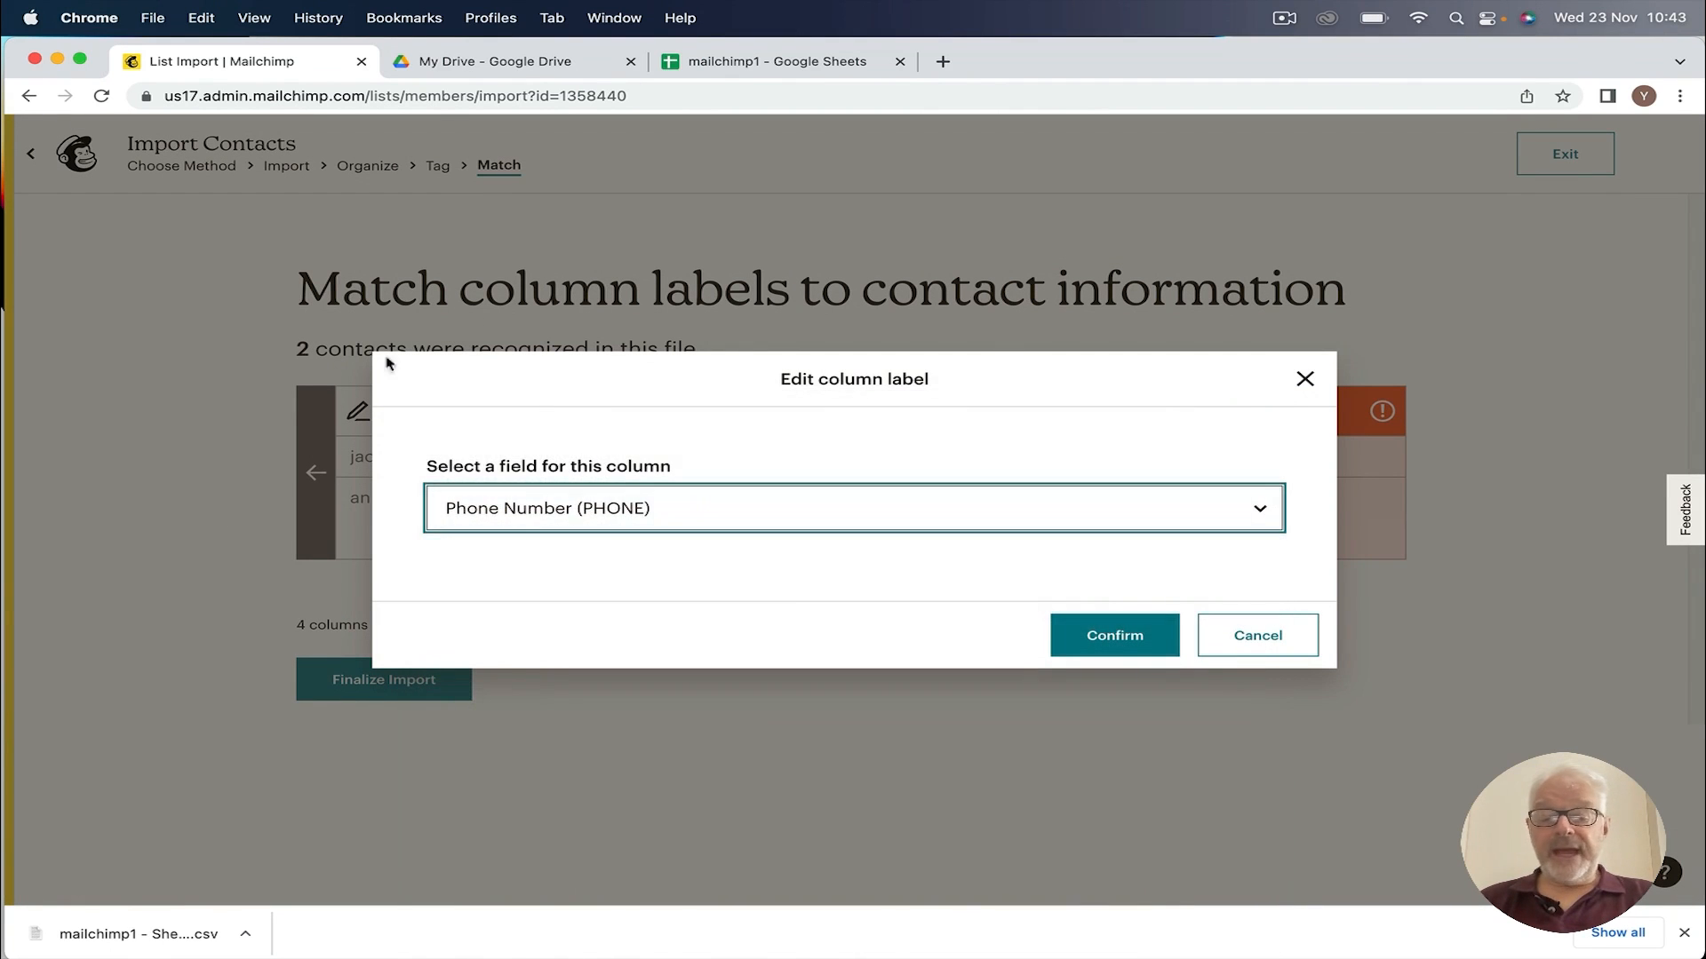
{"action": "left_click", "coordinate": [1113, 636]}
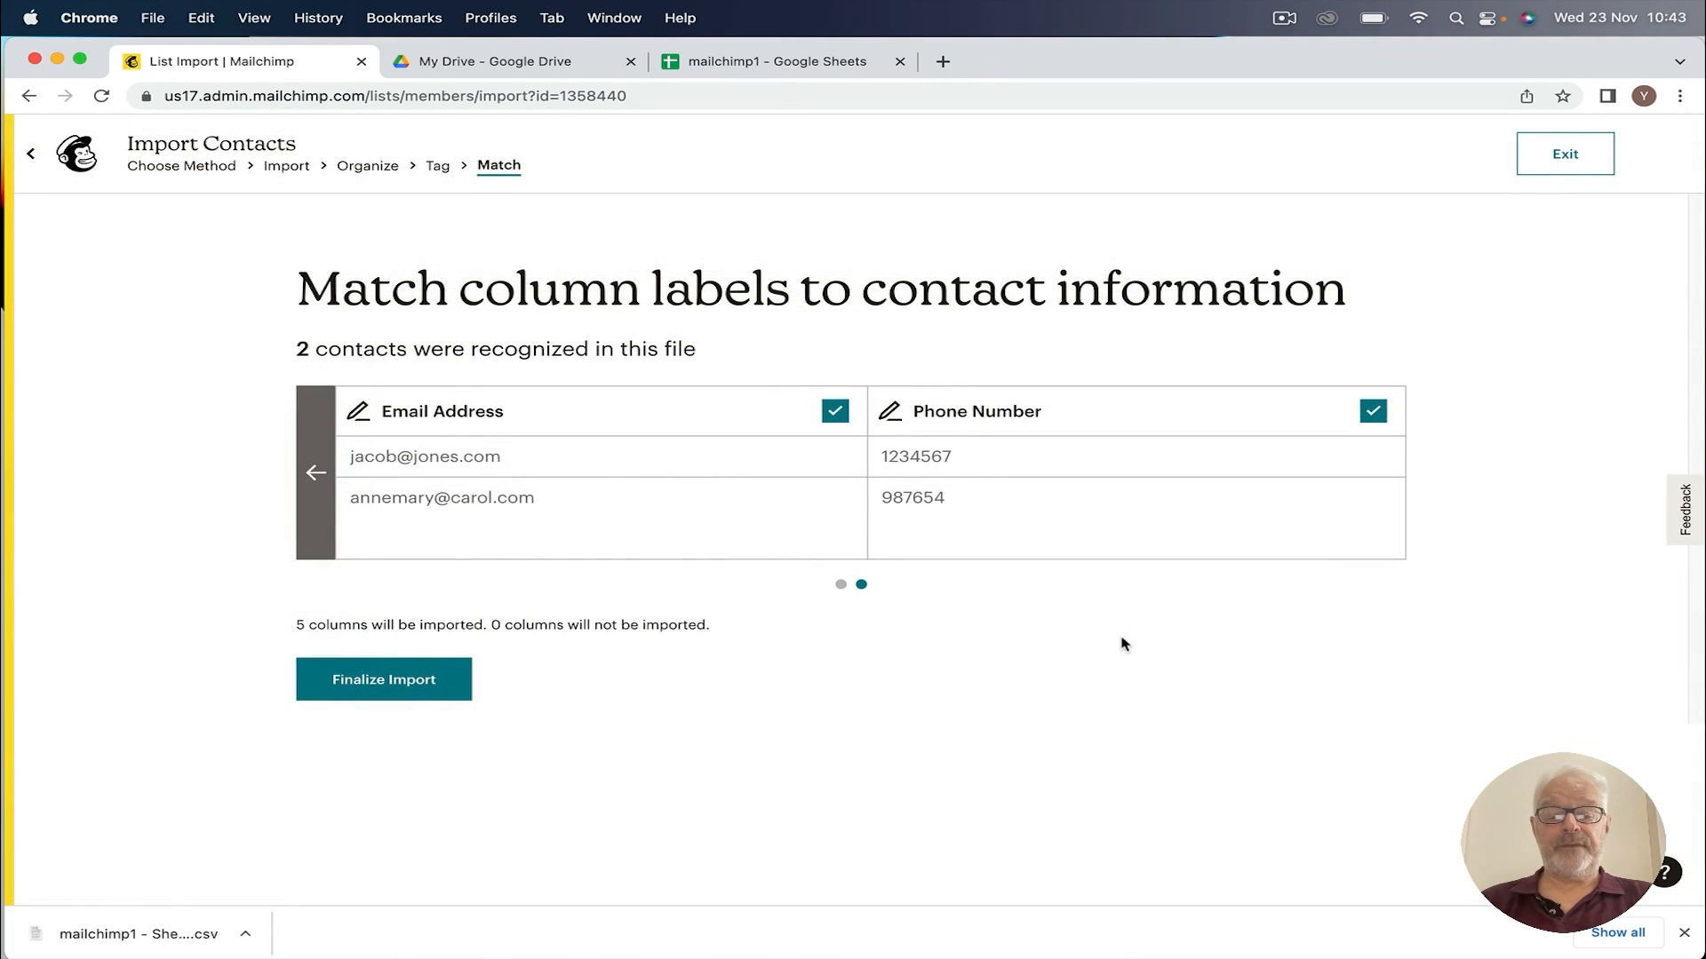
{"action": "left_click", "coordinate": [317, 478]}
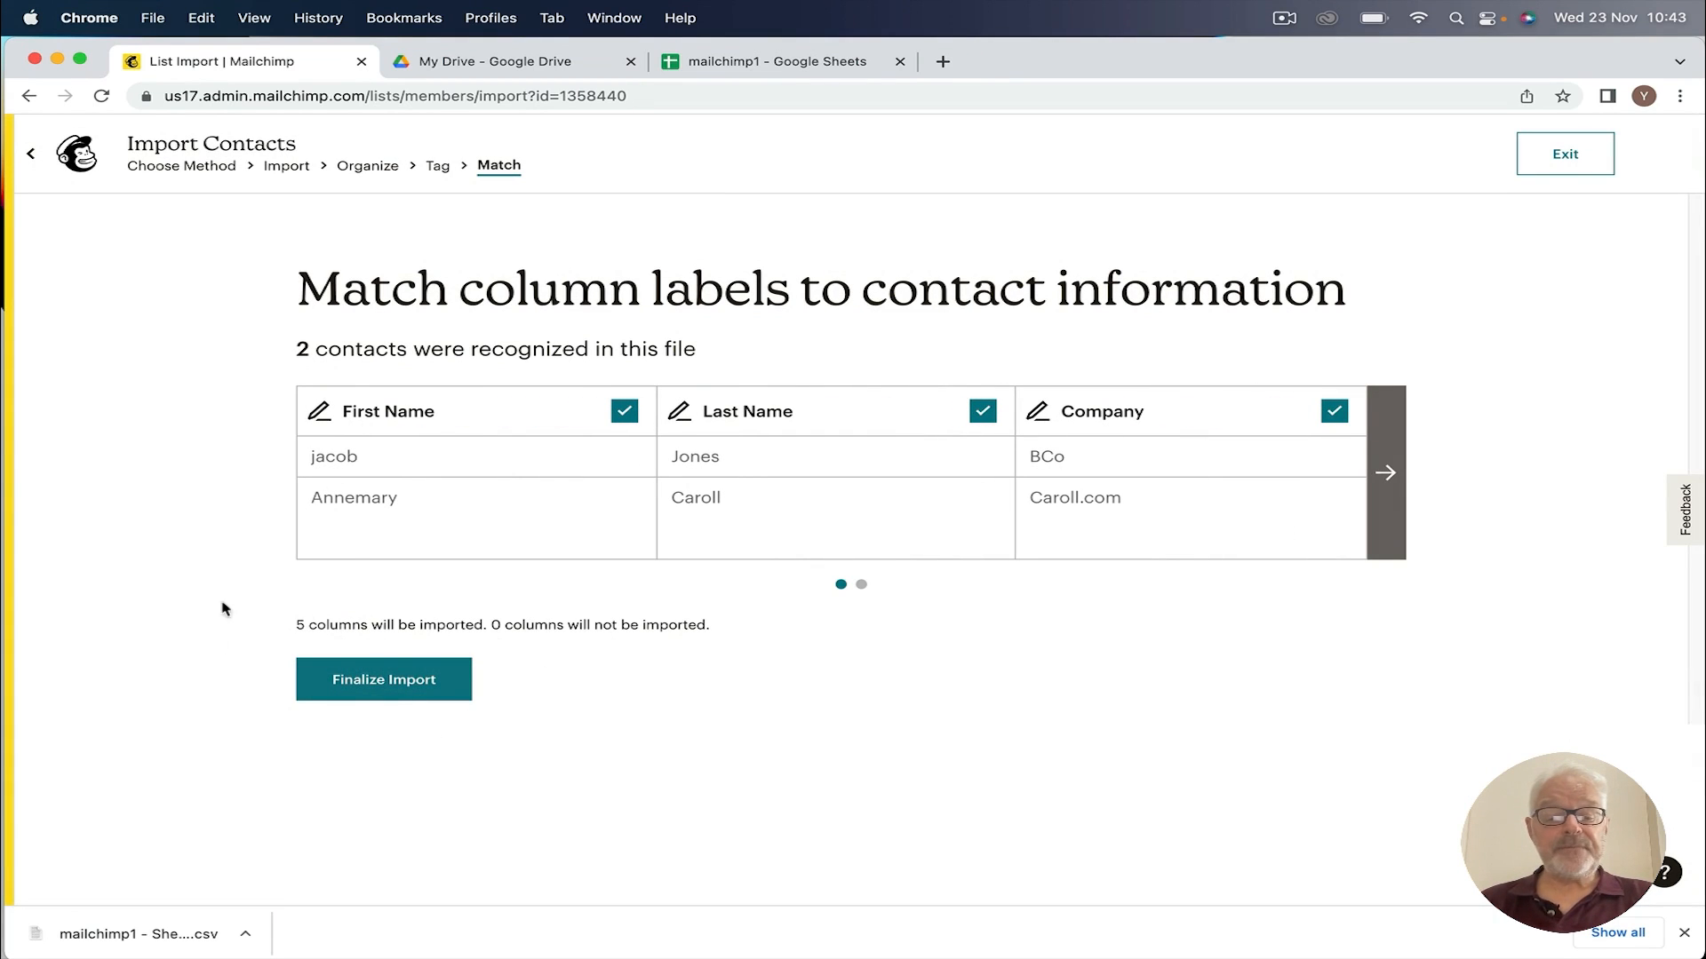
Step: Finalize and complete the import, then view the MyCo audience's five contacts
{"action": "left_click", "coordinate": [389, 682]}
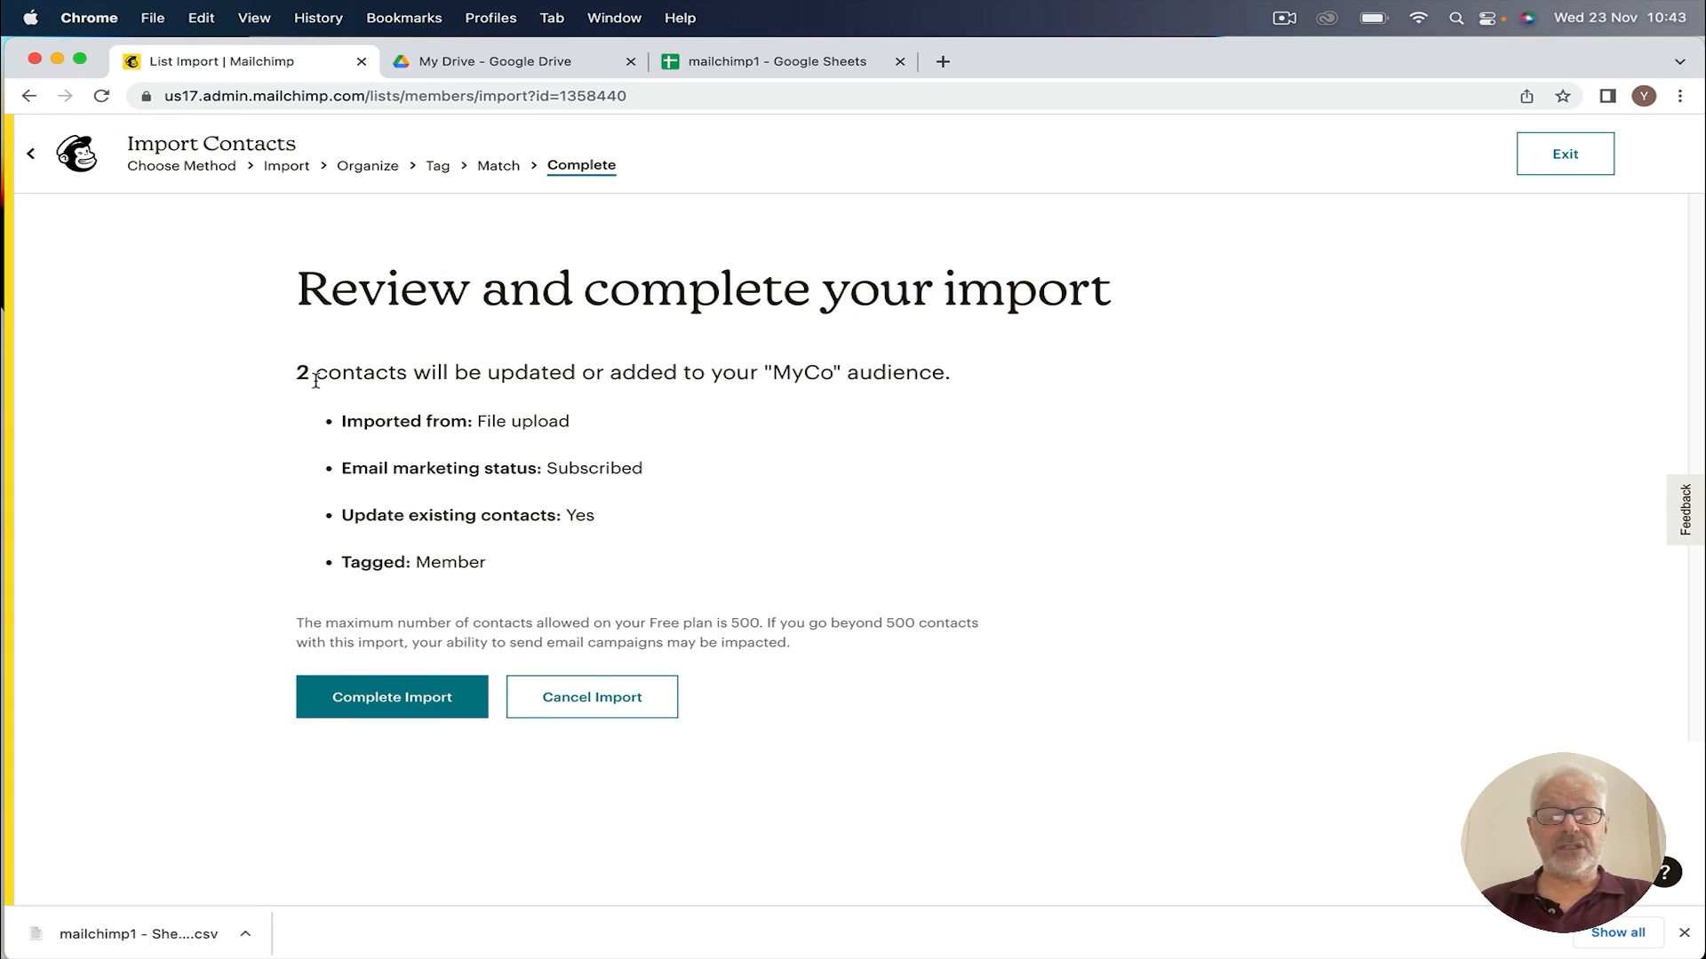
{"action": "left_click", "coordinate": [388, 702]}
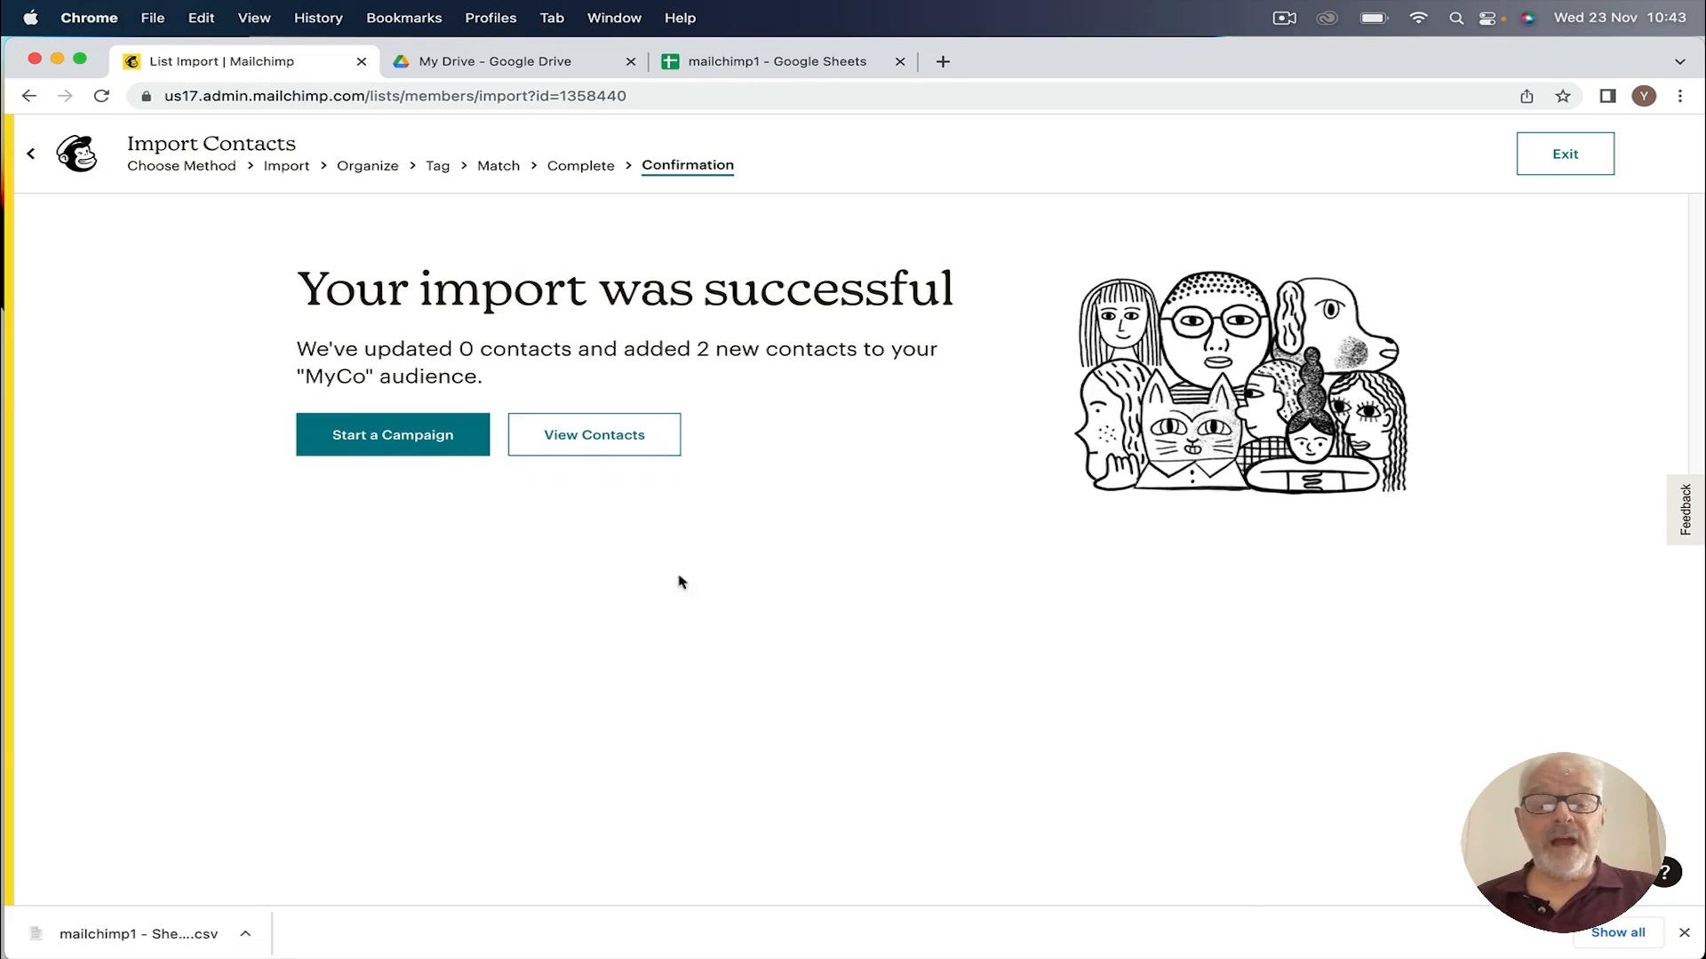
{"action": "left_click", "coordinate": [584, 436]}
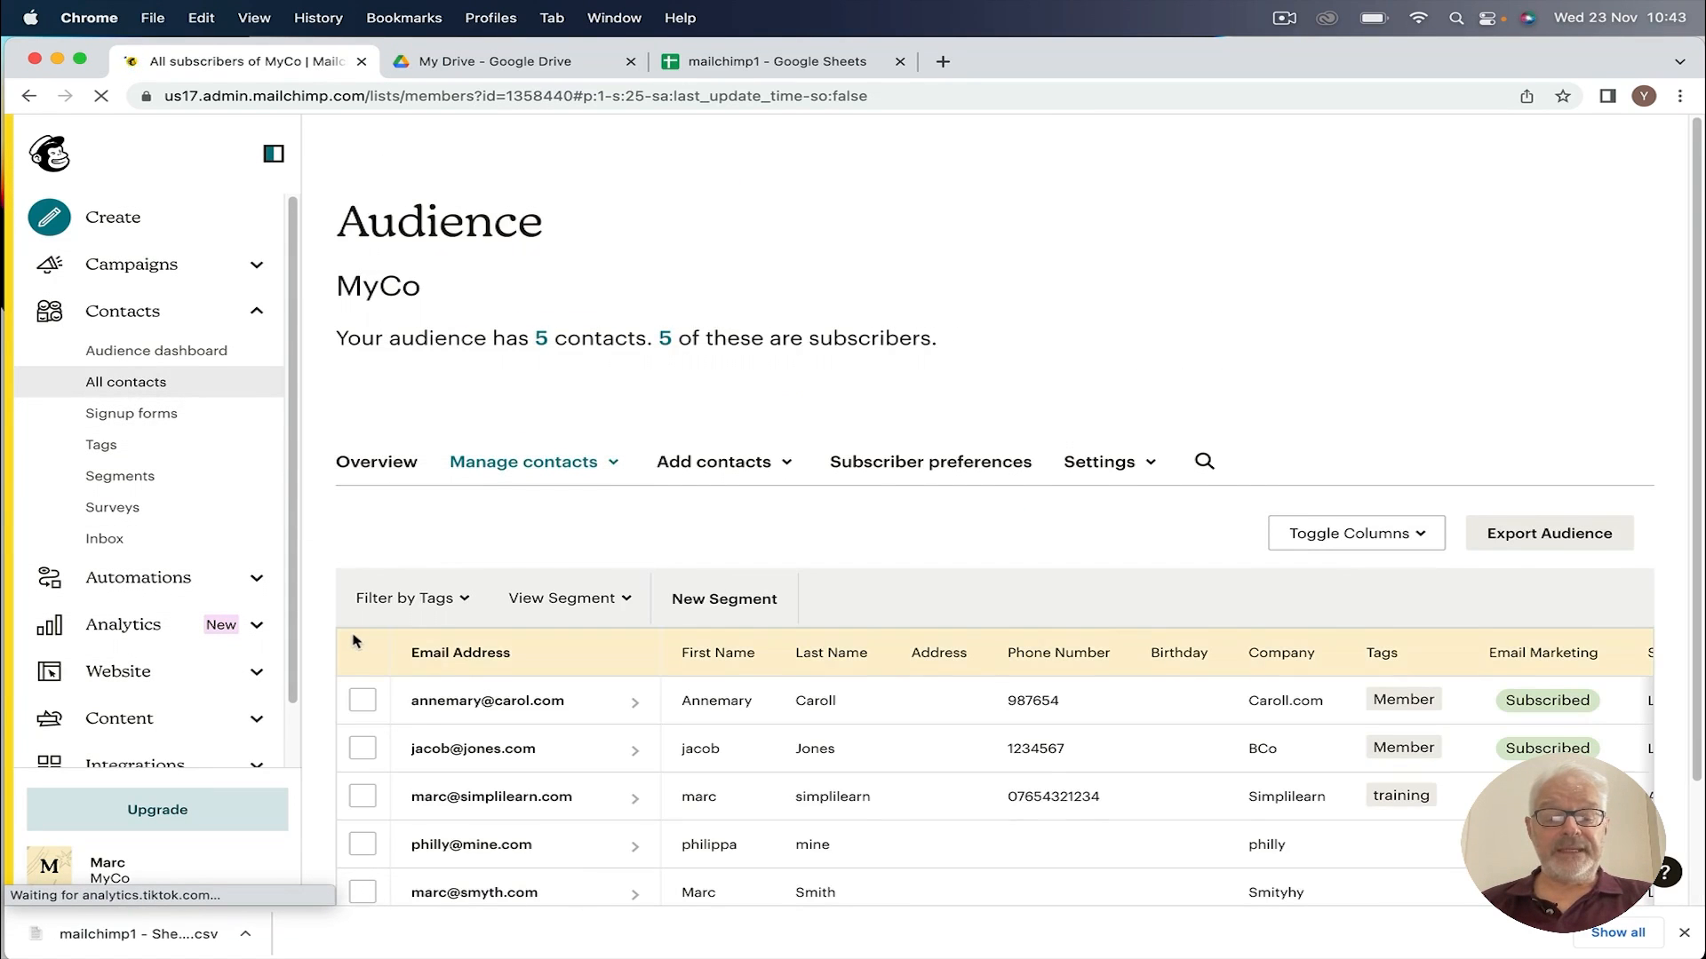
Step: From the Add contacts menu, switch from Add a subscriber to Import contacts
{"action": "scroll", "coordinate": [354, 641], "scroll_direction": "down", "scroll_amount": 2}
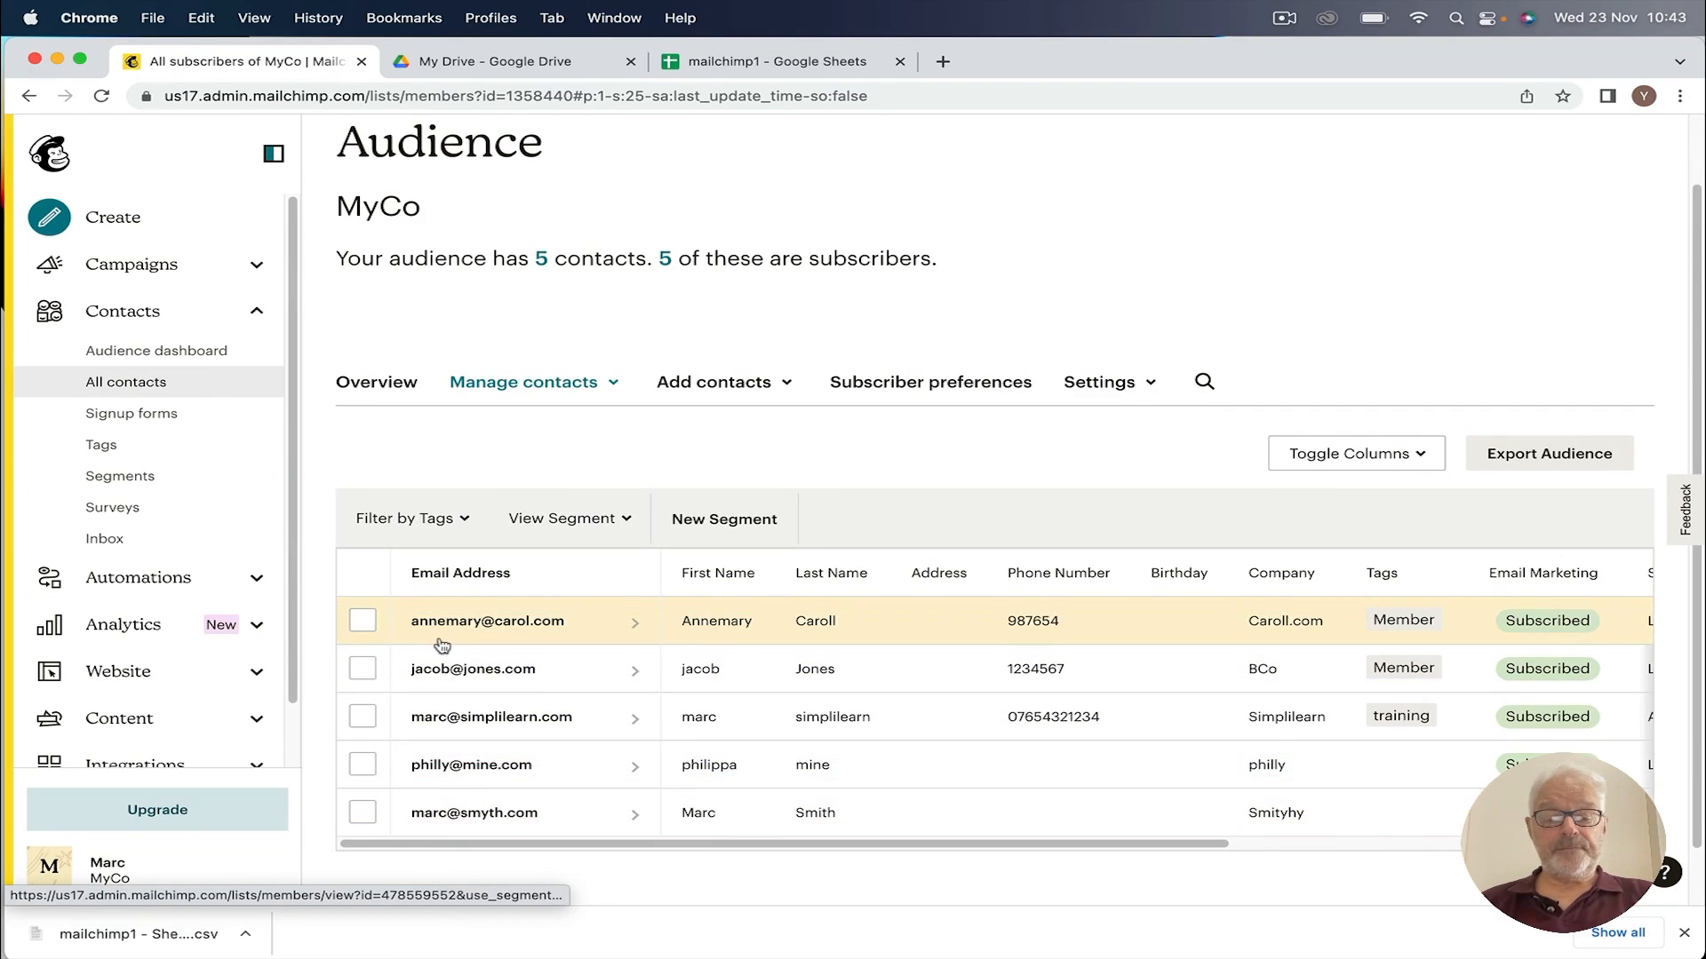
{"action": "scroll", "coordinate": [442, 645], "scroll_direction": "down", "scroll_amount": 1}
{"action": "scroll", "coordinate": [438, 634], "scroll_direction": "up", "scroll_amount": 2}
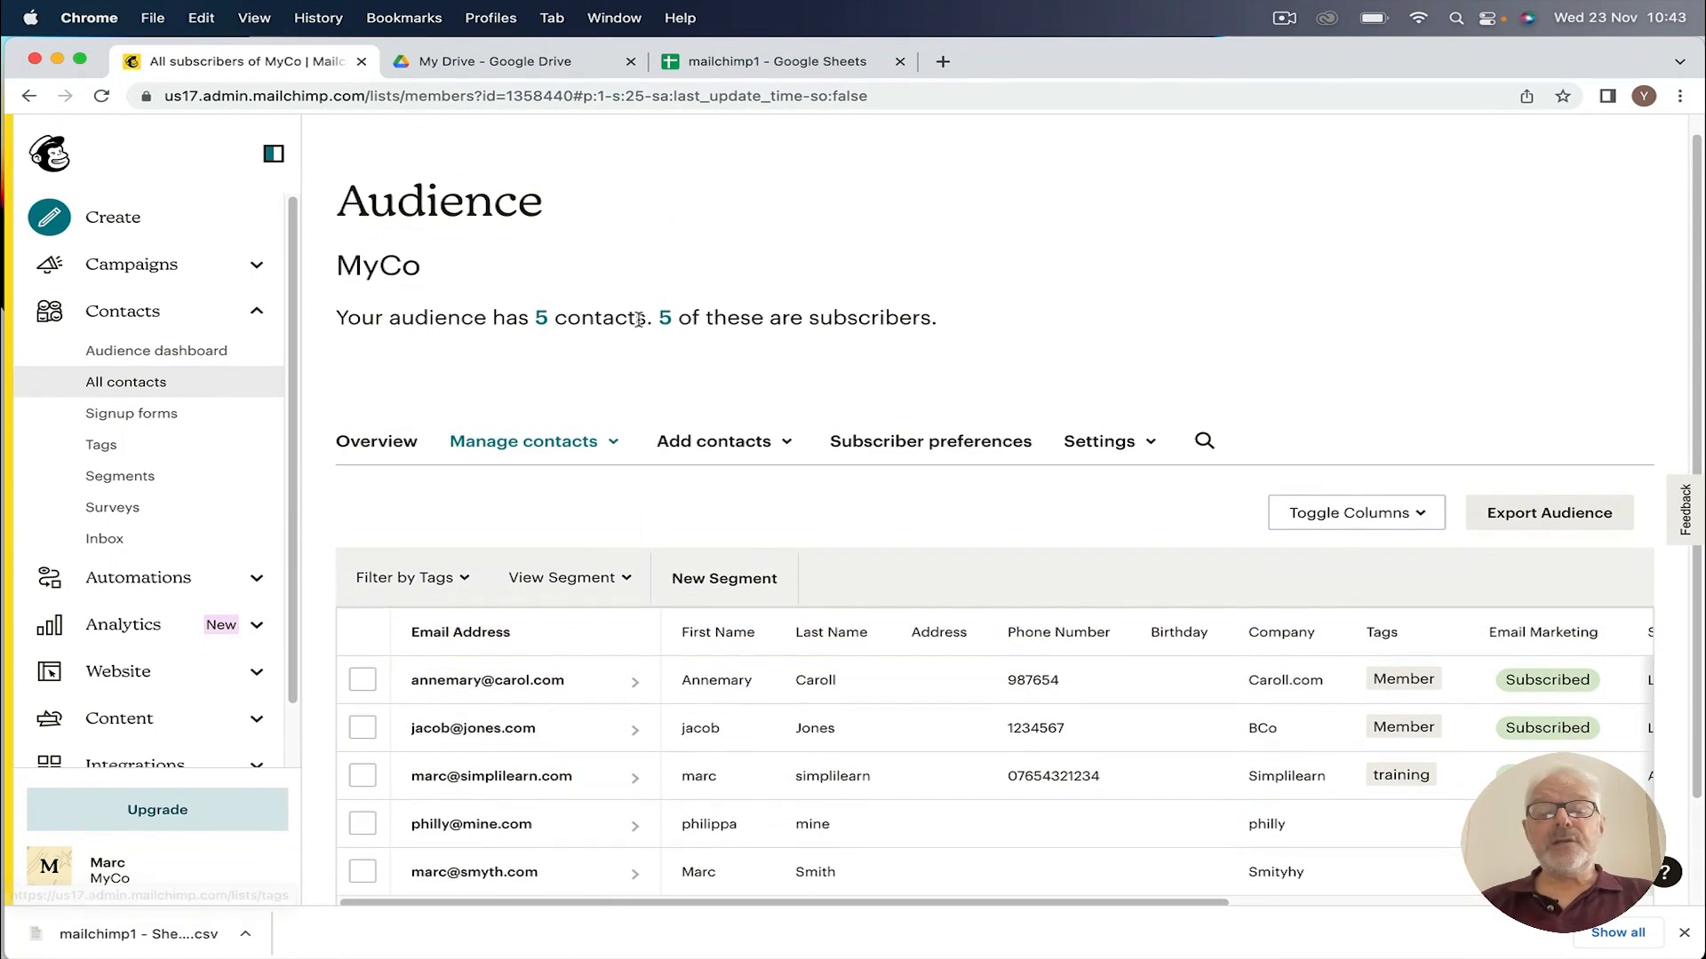
{"action": "left_click", "coordinate": [720, 443]}
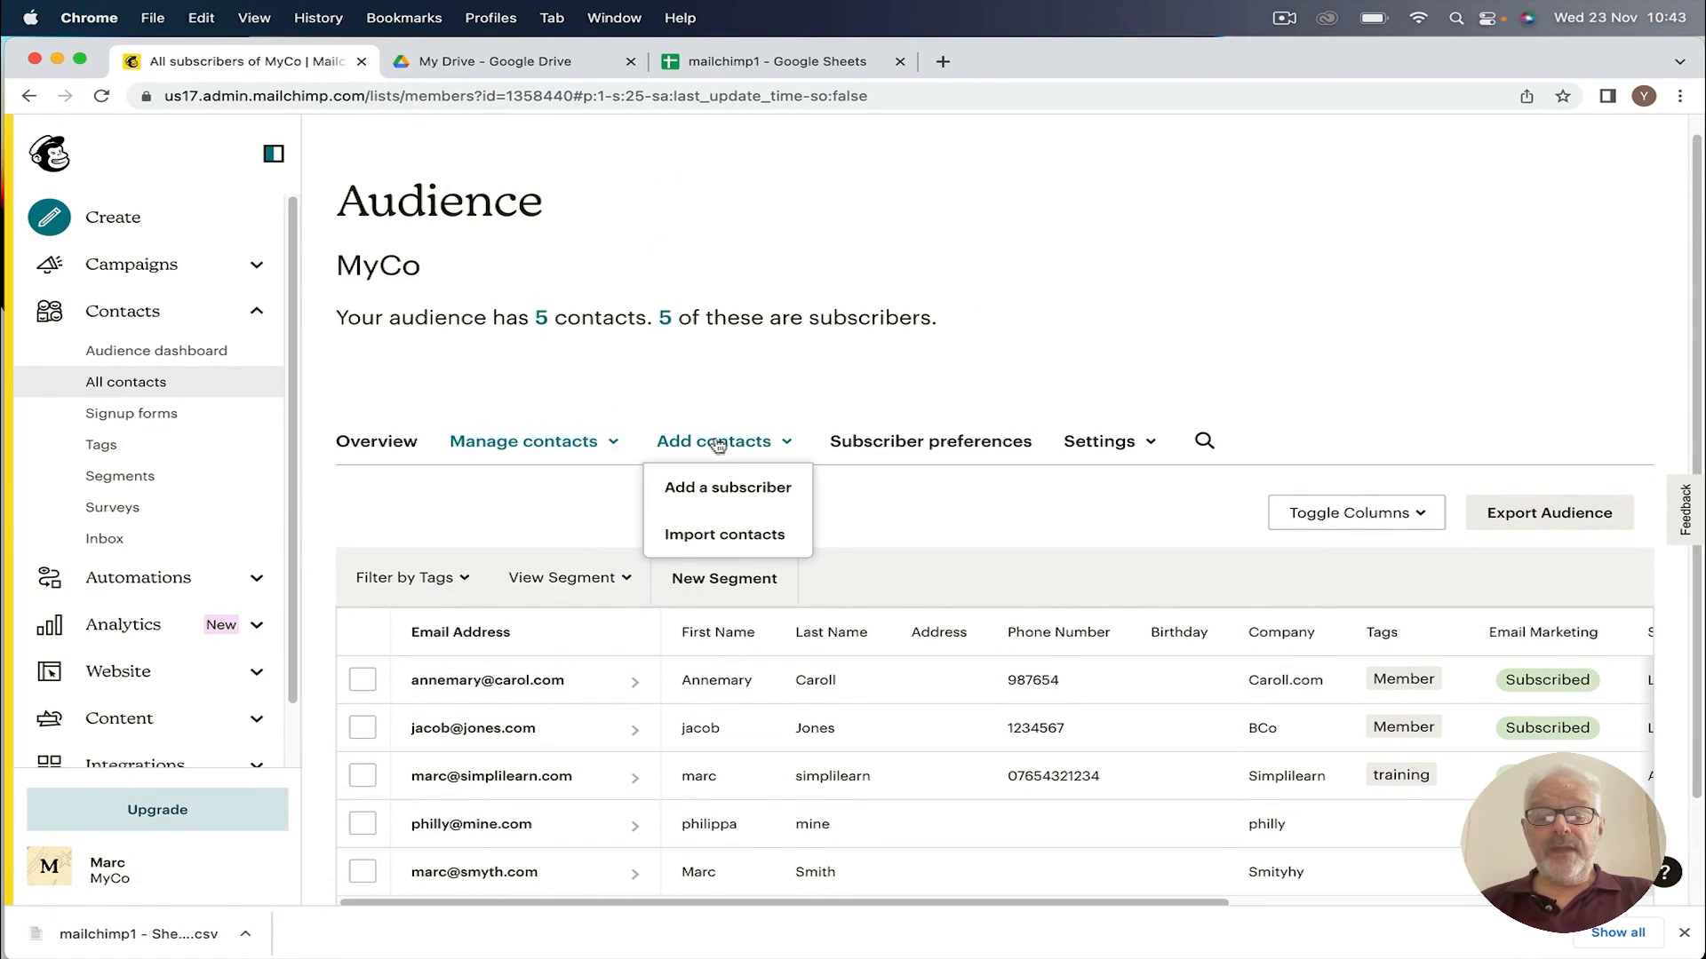
{"action": "left_click", "coordinate": [724, 489]}
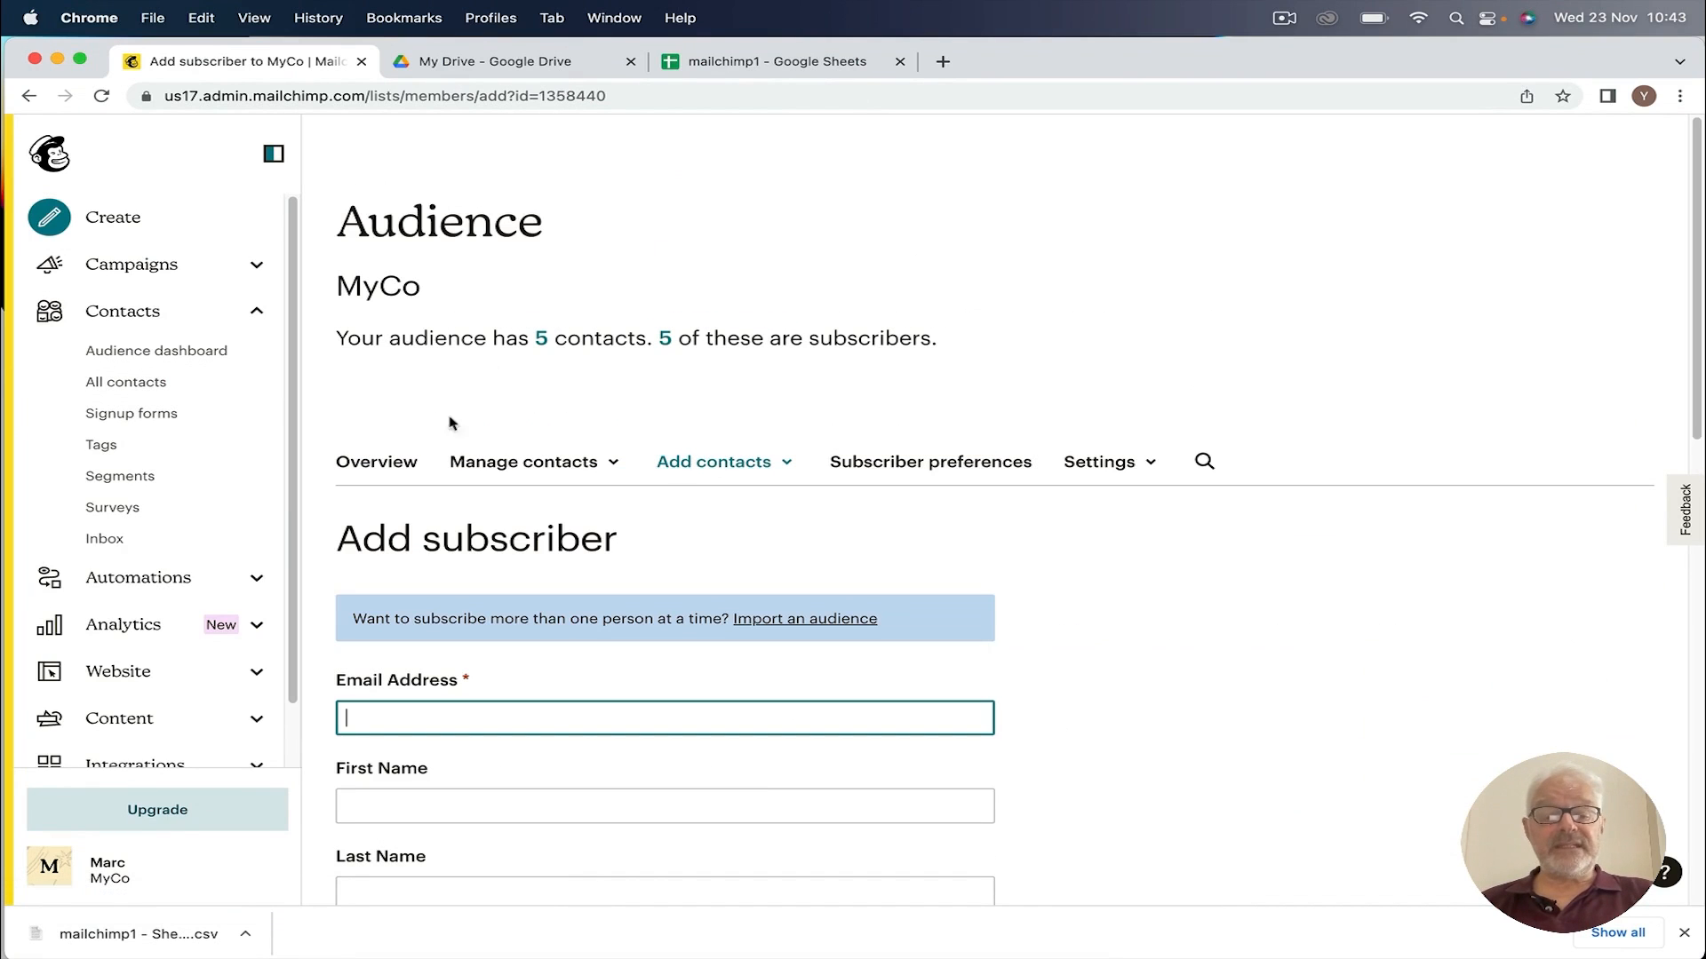
{"action": "left_click", "coordinate": [515, 462]}
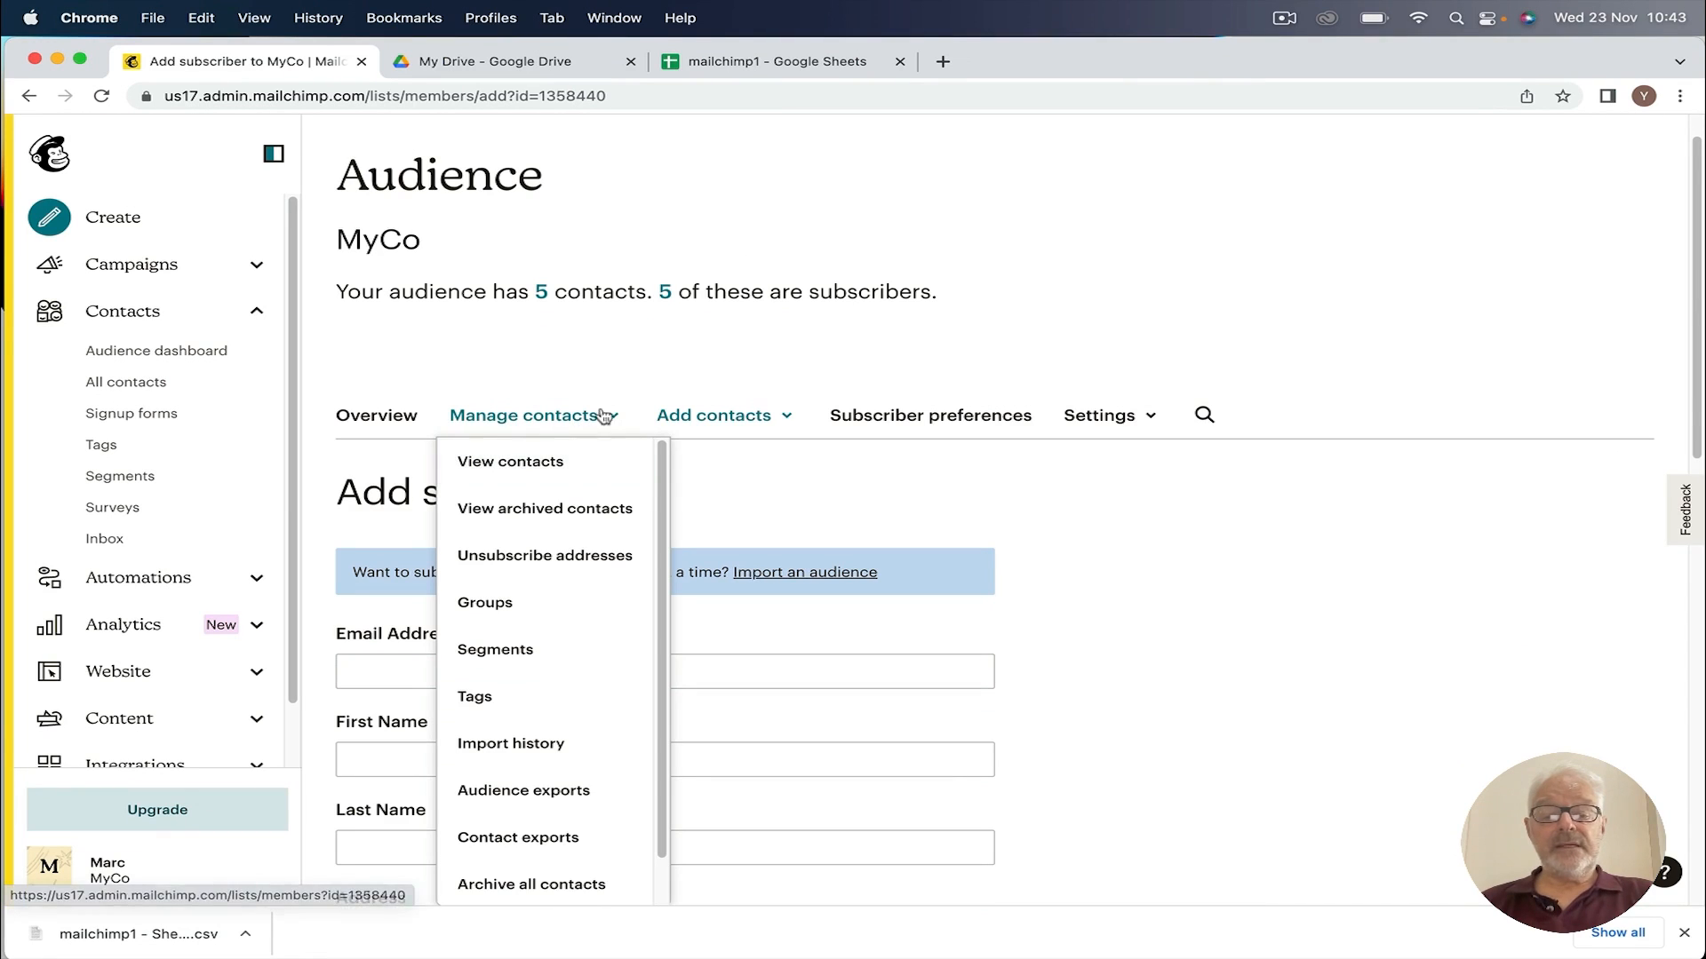
{"action": "left_click", "coordinate": [733, 416]}
{"action": "left_click", "coordinate": [725, 514]}
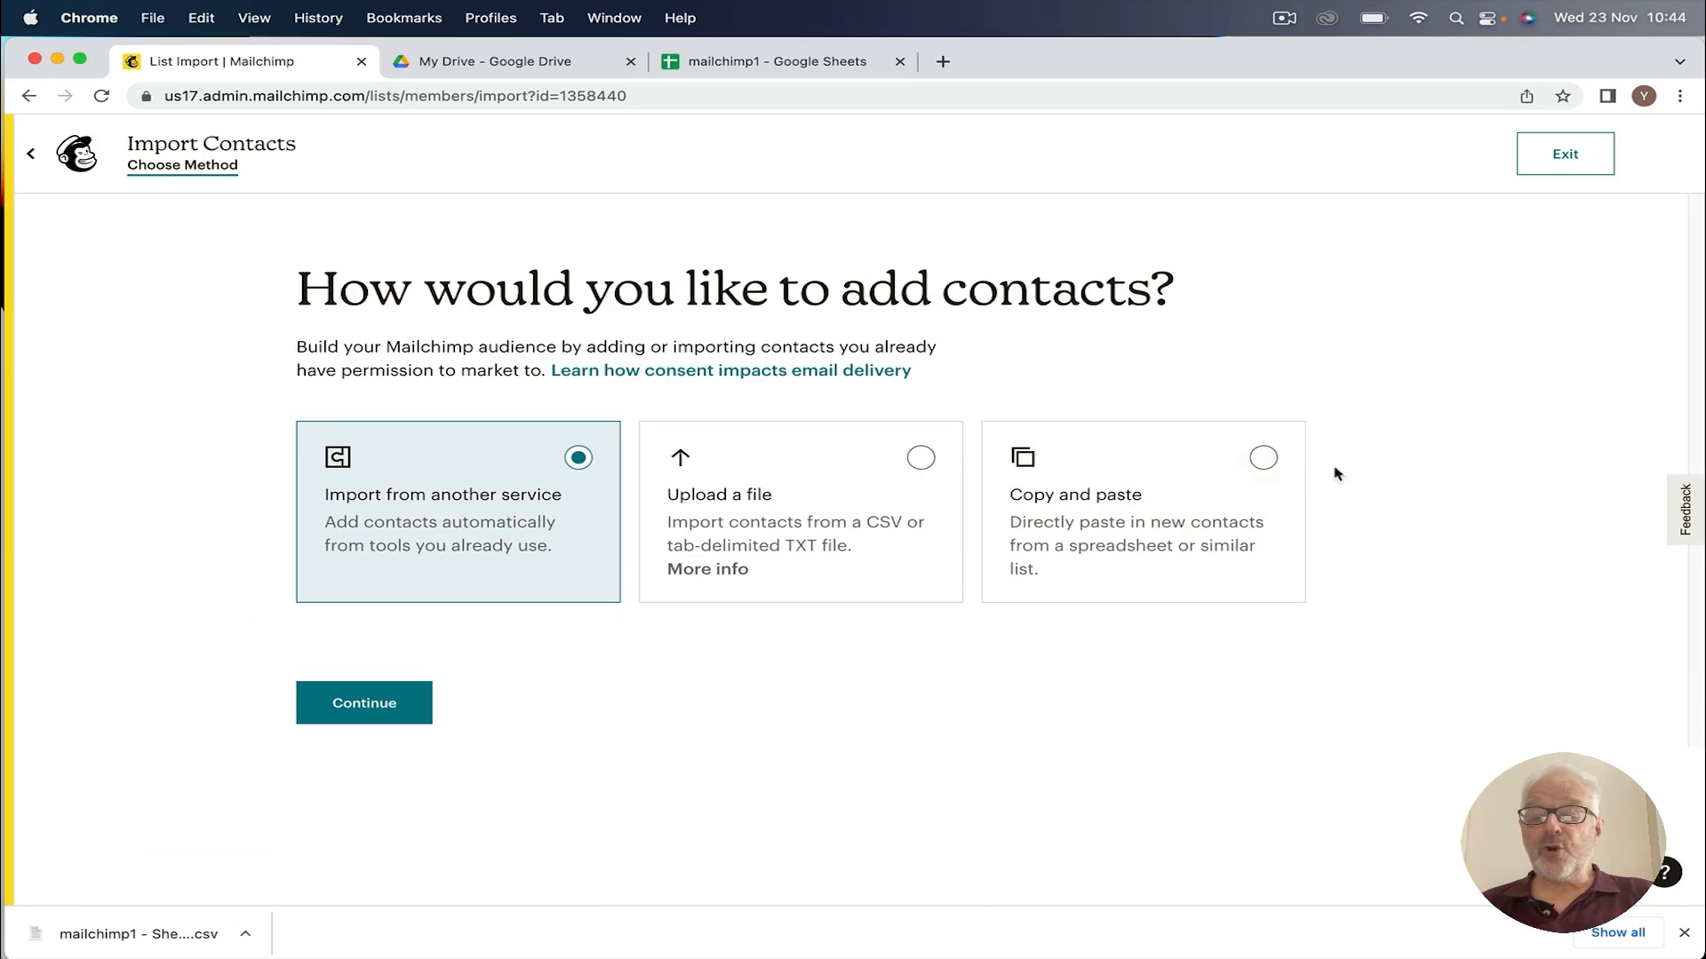
Step: Choose Copy and paste, paste cells A1:E3 from mailchimp1, and continue to Organize
{"action": "left_click", "coordinate": [1266, 461]}
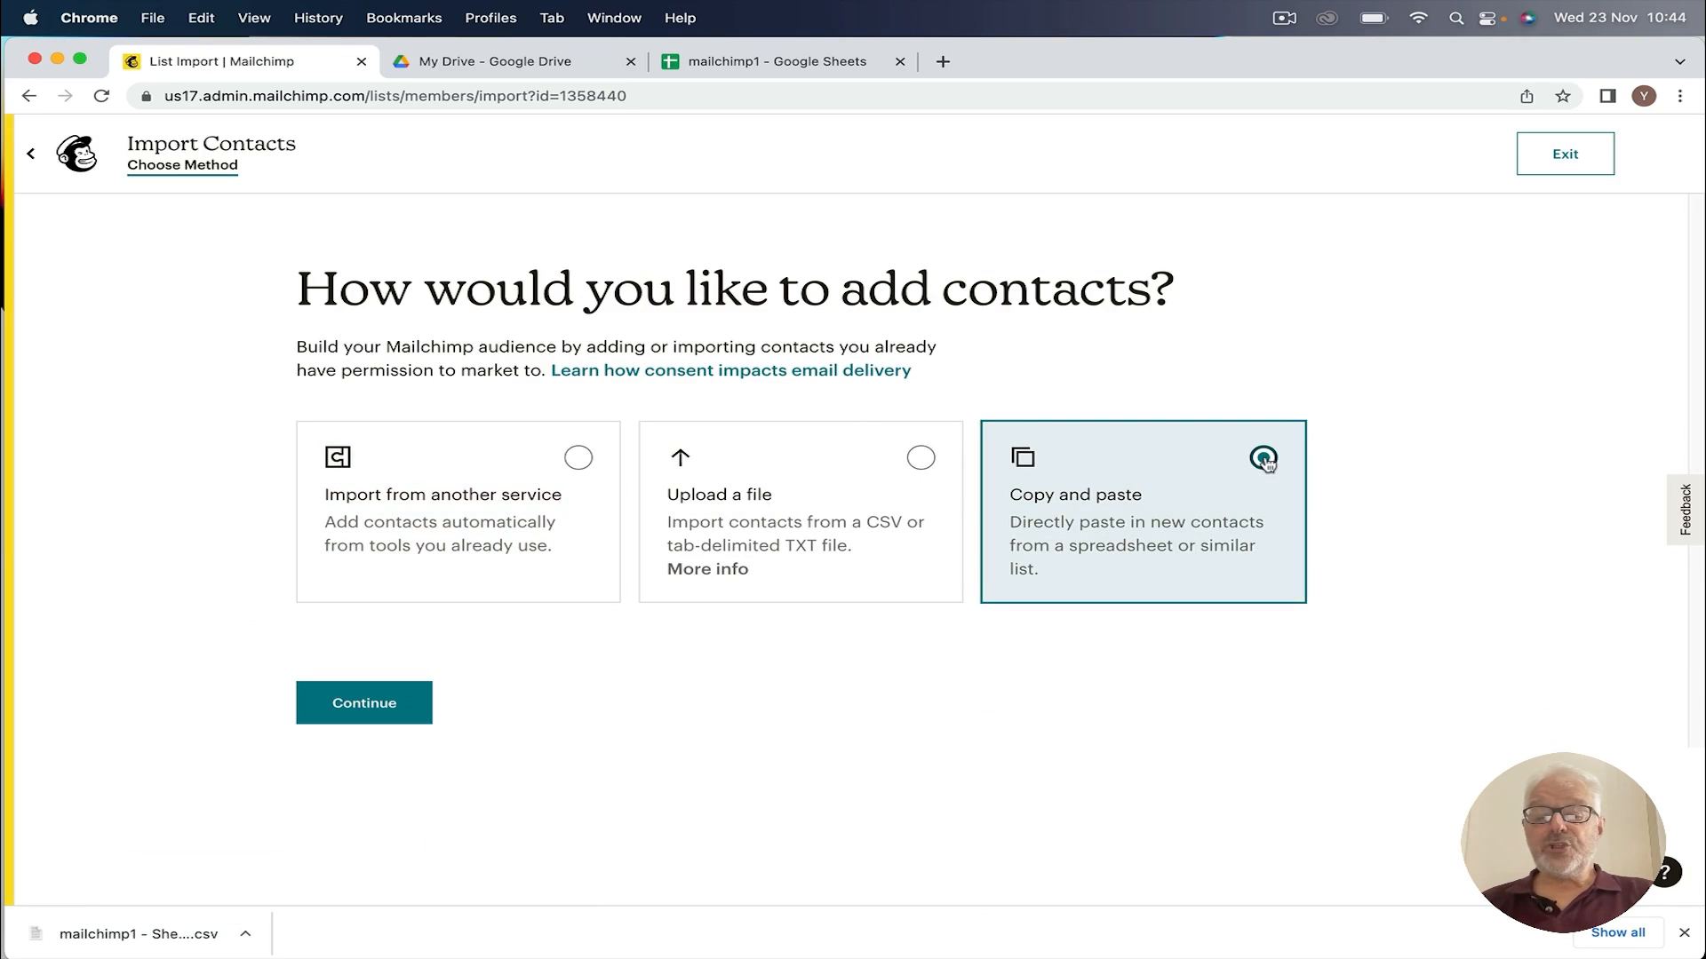
{"action": "left_click", "coordinate": [364, 702]}
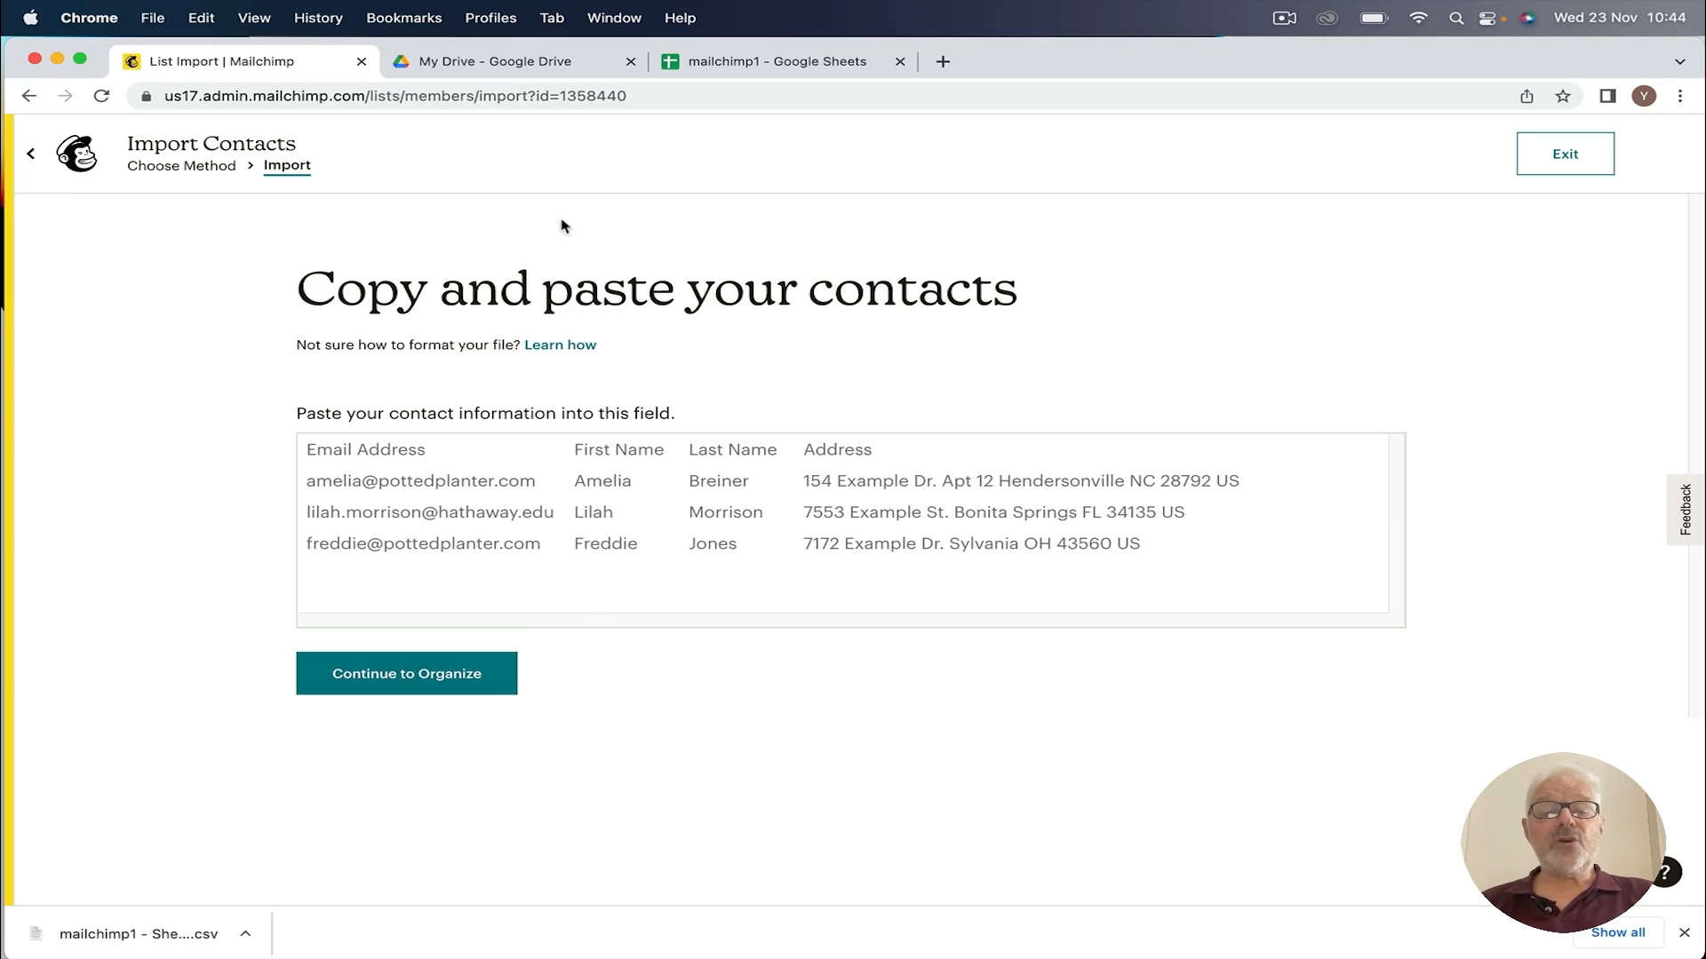
{"action": "left_click", "coordinate": [771, 62]}
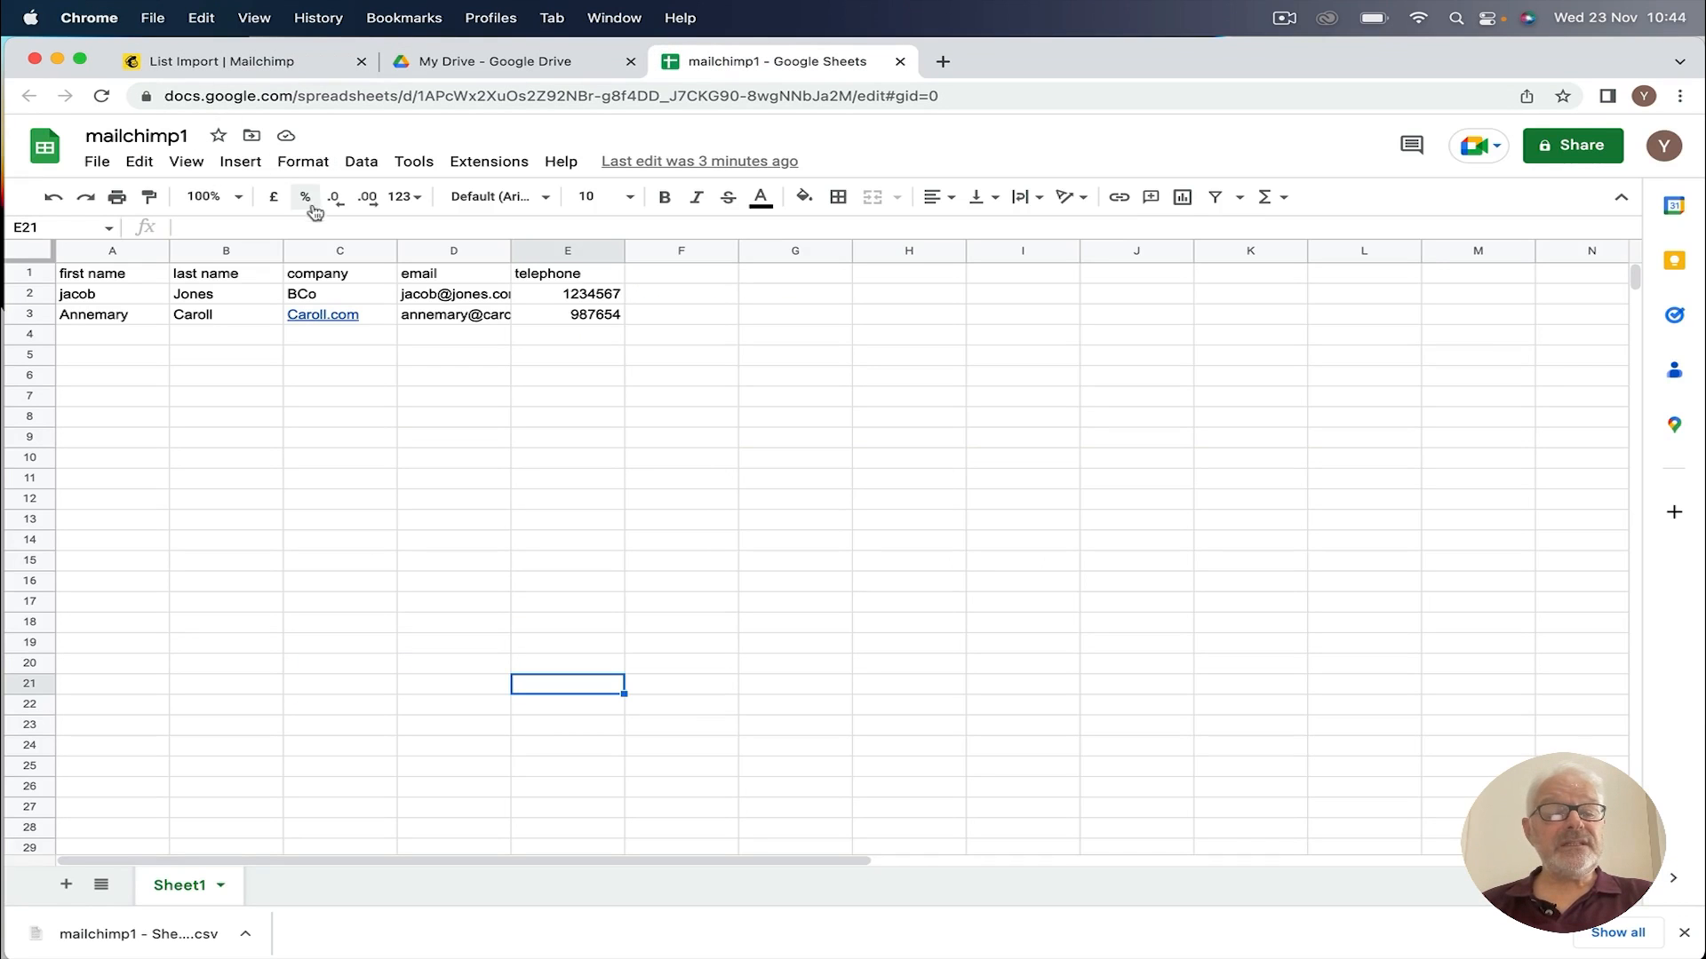
{"action": "left_click_drag", "start_coordinate": [86, 276], "coordinate": [613, 312]}
{"action": "key", "text": "super+c"}
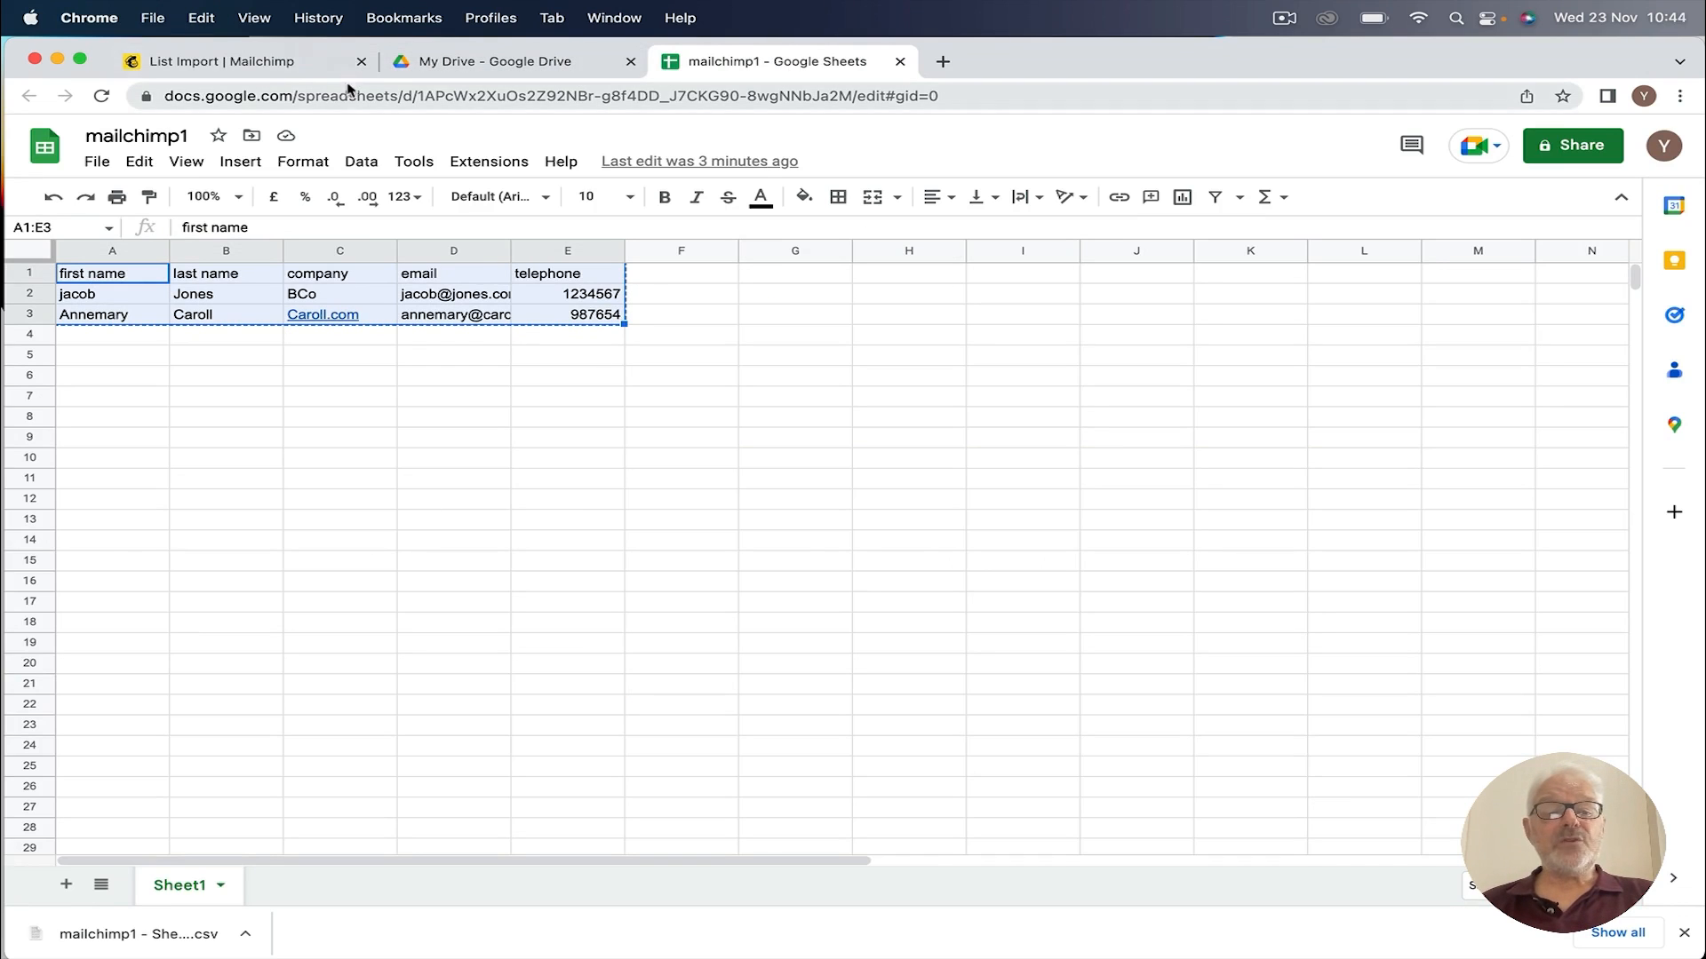
{"action": "left_click", "coordinate": [277, 62]}
{"action": "left_click", "coordinate": [324, 490]}
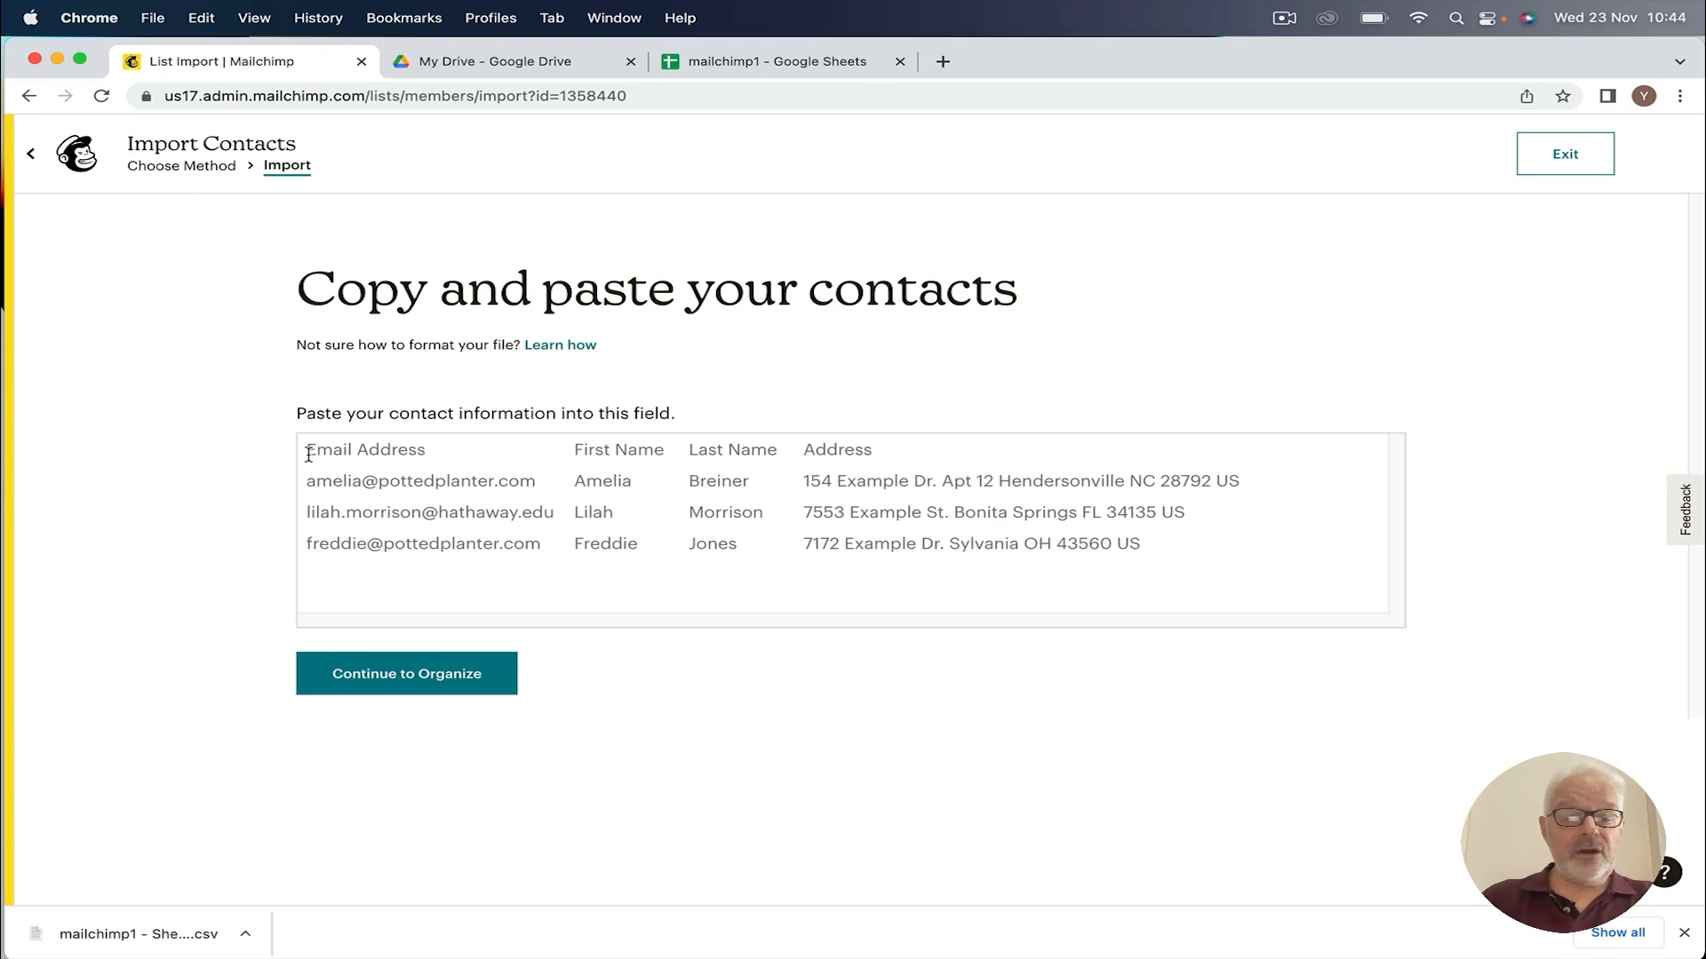
{"action": "key", "text": "super+v"}
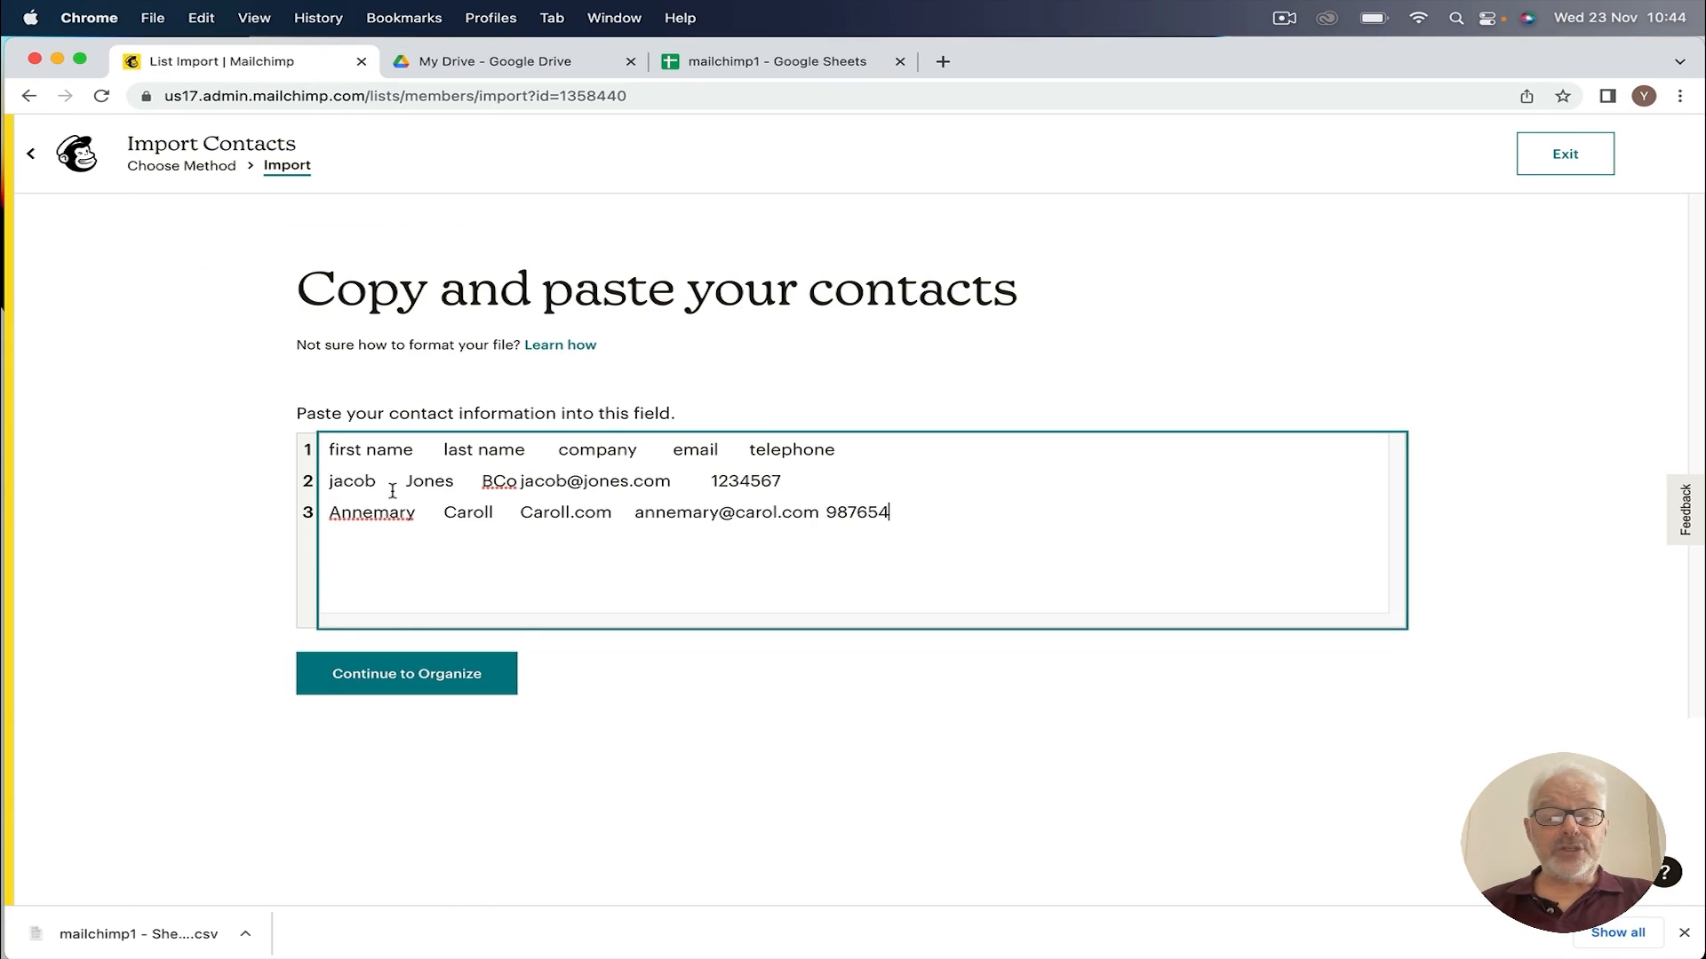
{"action": "left_click", "coordinate": [416, 684]}
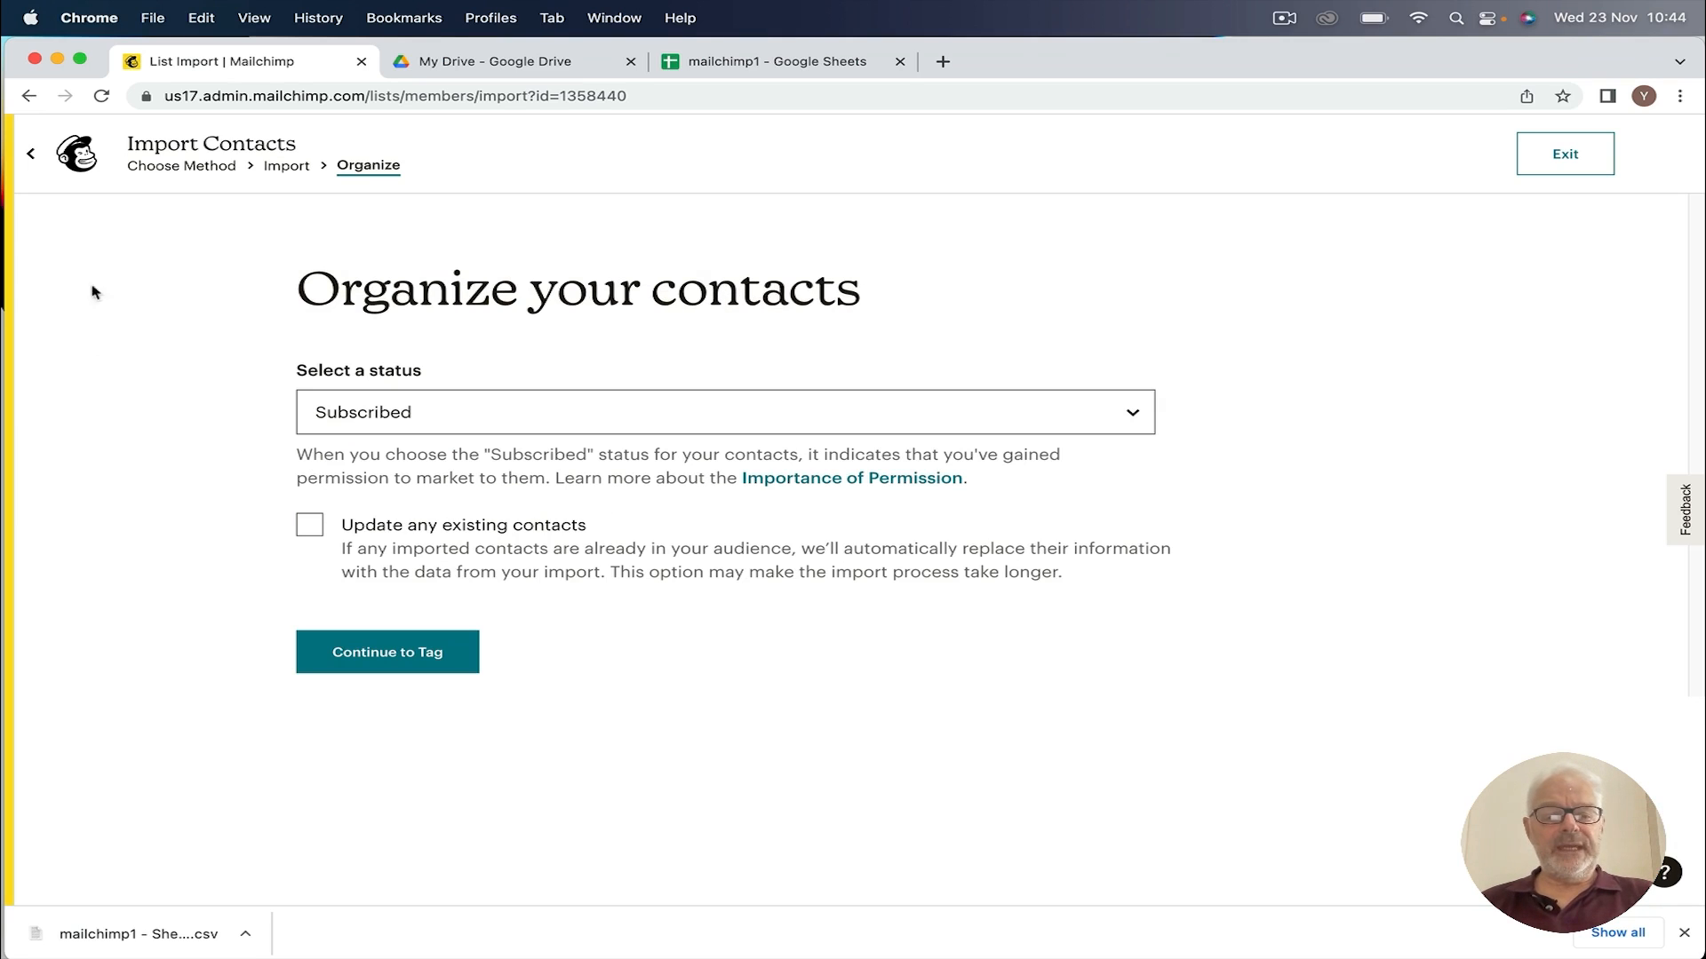
Step: Enable updating existing contacts, skip tagging, and view the remaining columns at Match
{"action": "left_click", "coordinate": [311, 526]}
{"action": "left_click", "coordinate": [386, 661]}
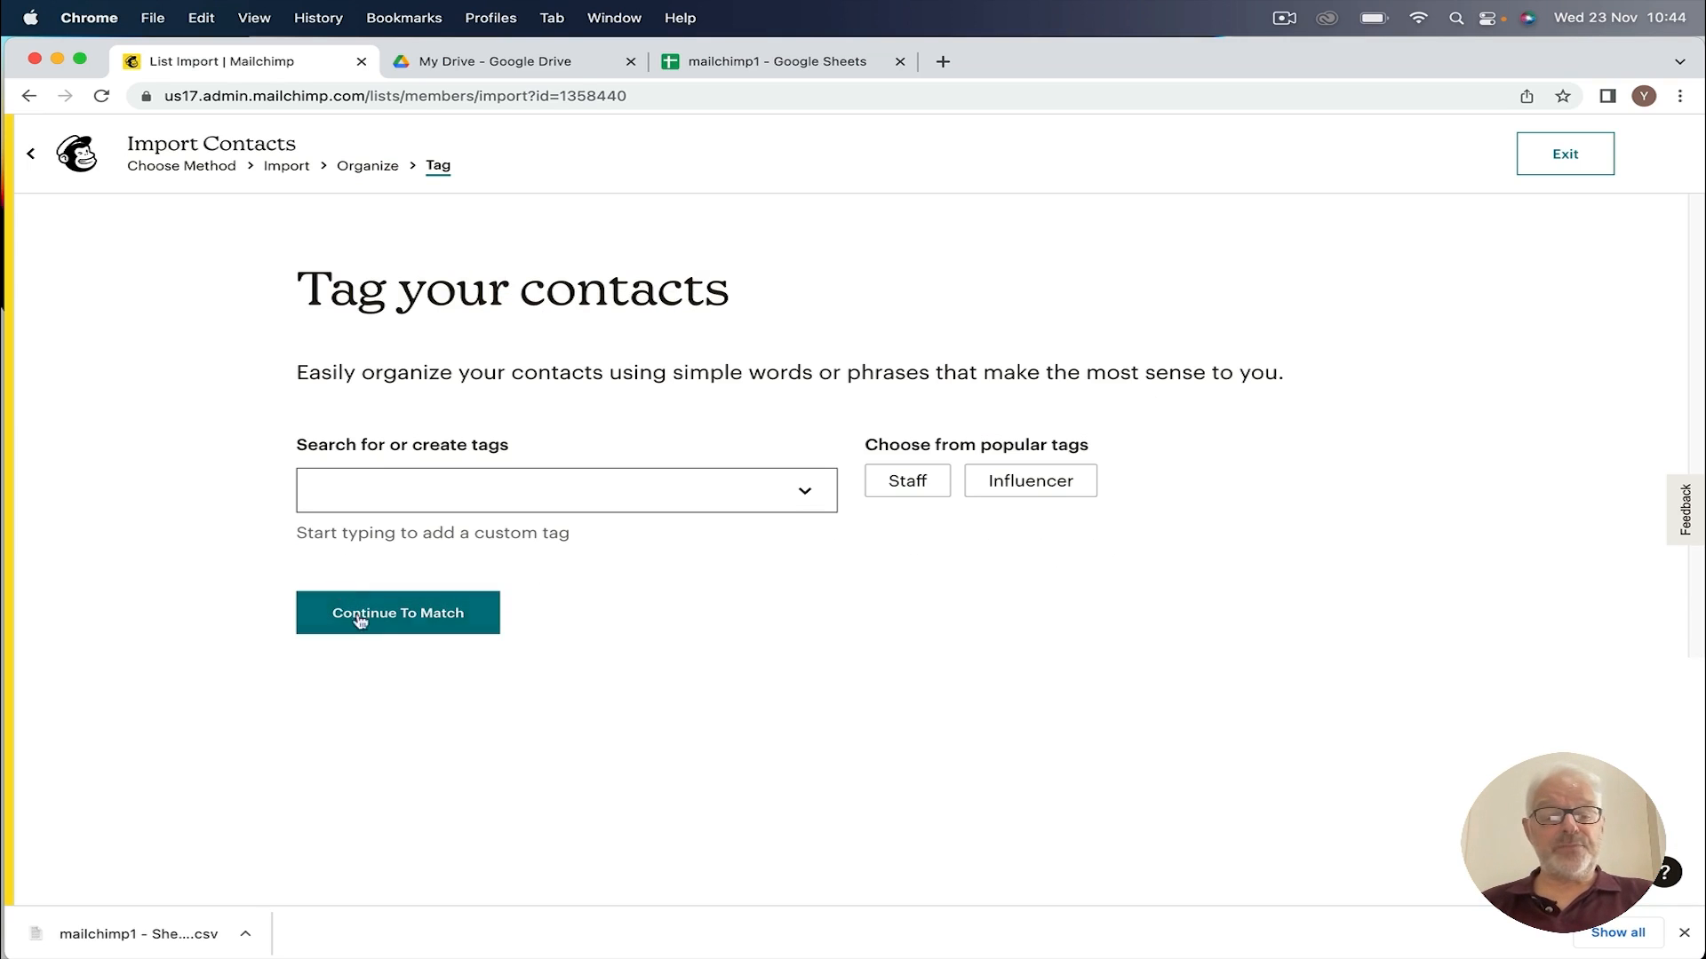
{"action": "left_click", "coordinate": [398, 628]}
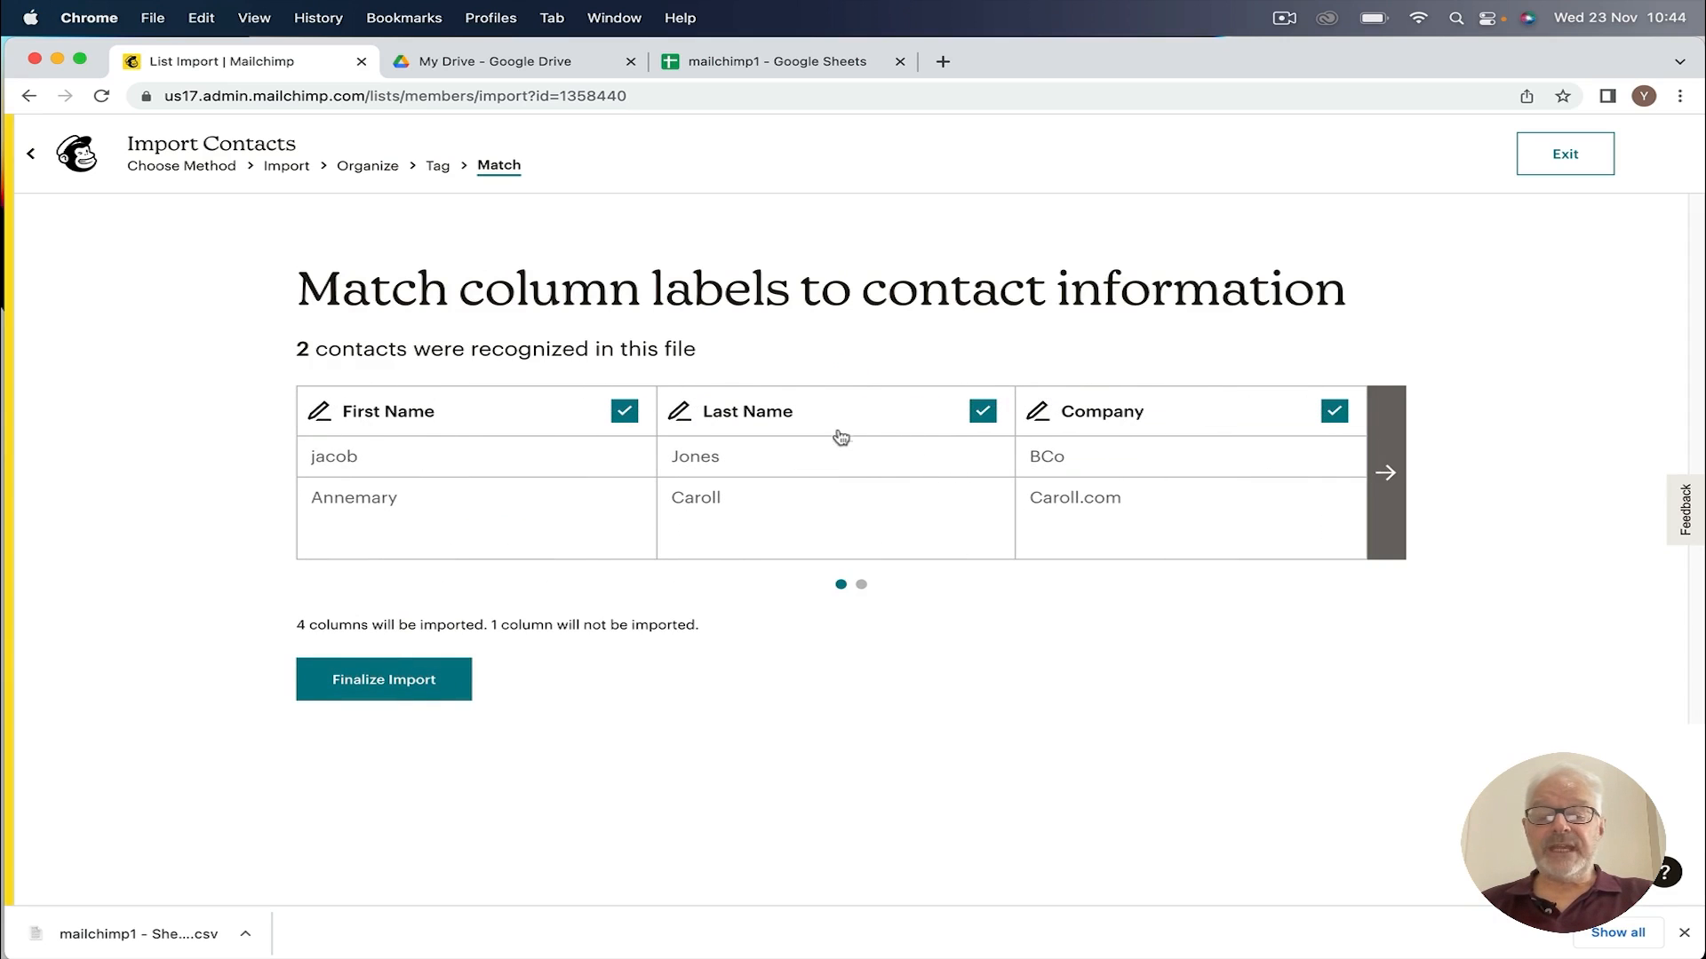
{"action": "left_click", "coordinate": [1384, 472]}
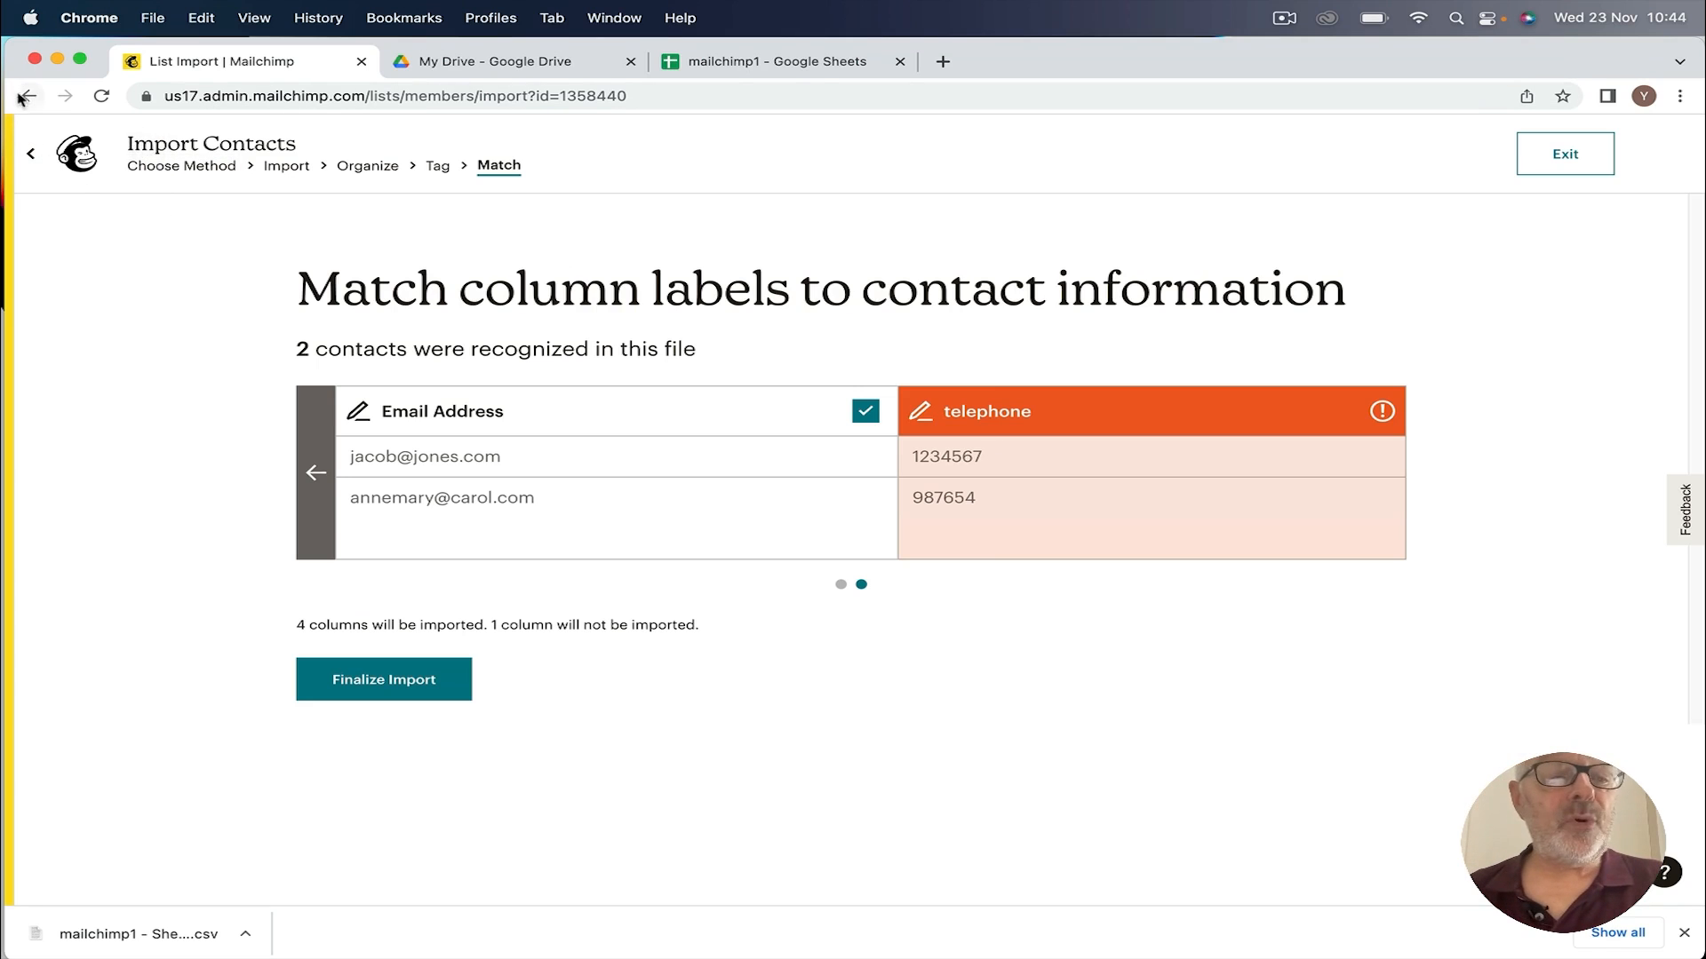
Step: Exit the repeated contact import, confirming OK in the exit dialog
{"action": "left_click", "coordinate": [33, 159]}
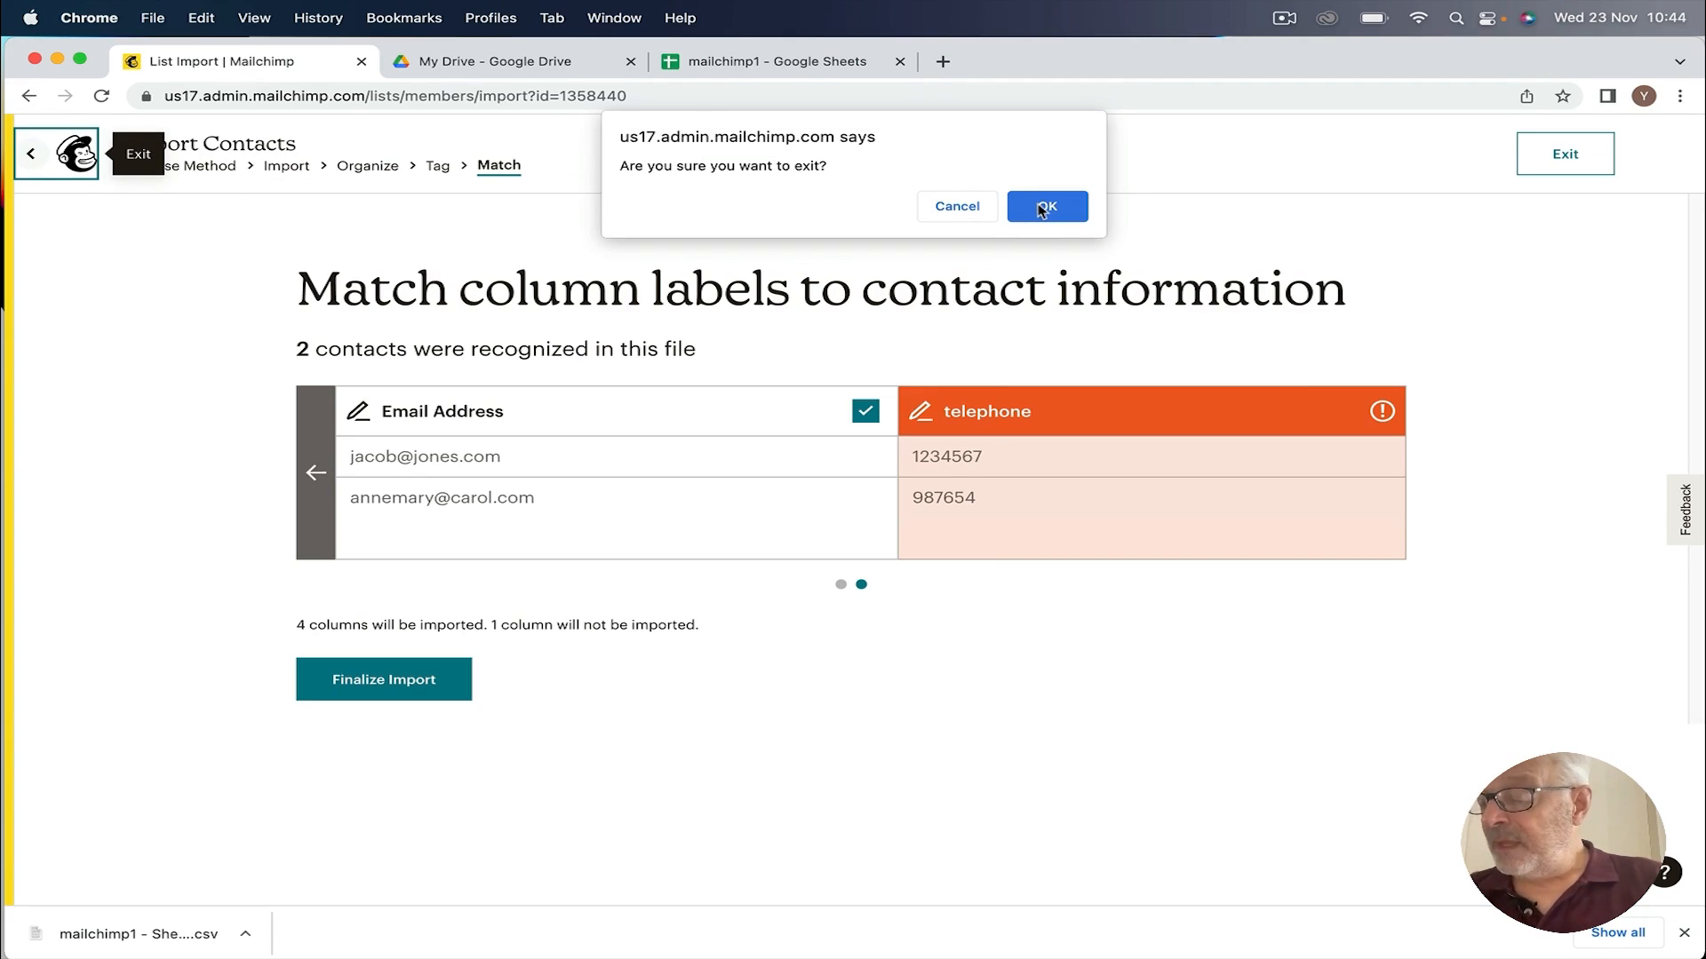
{"action": "left_click", "coordinate": [966, 211]}
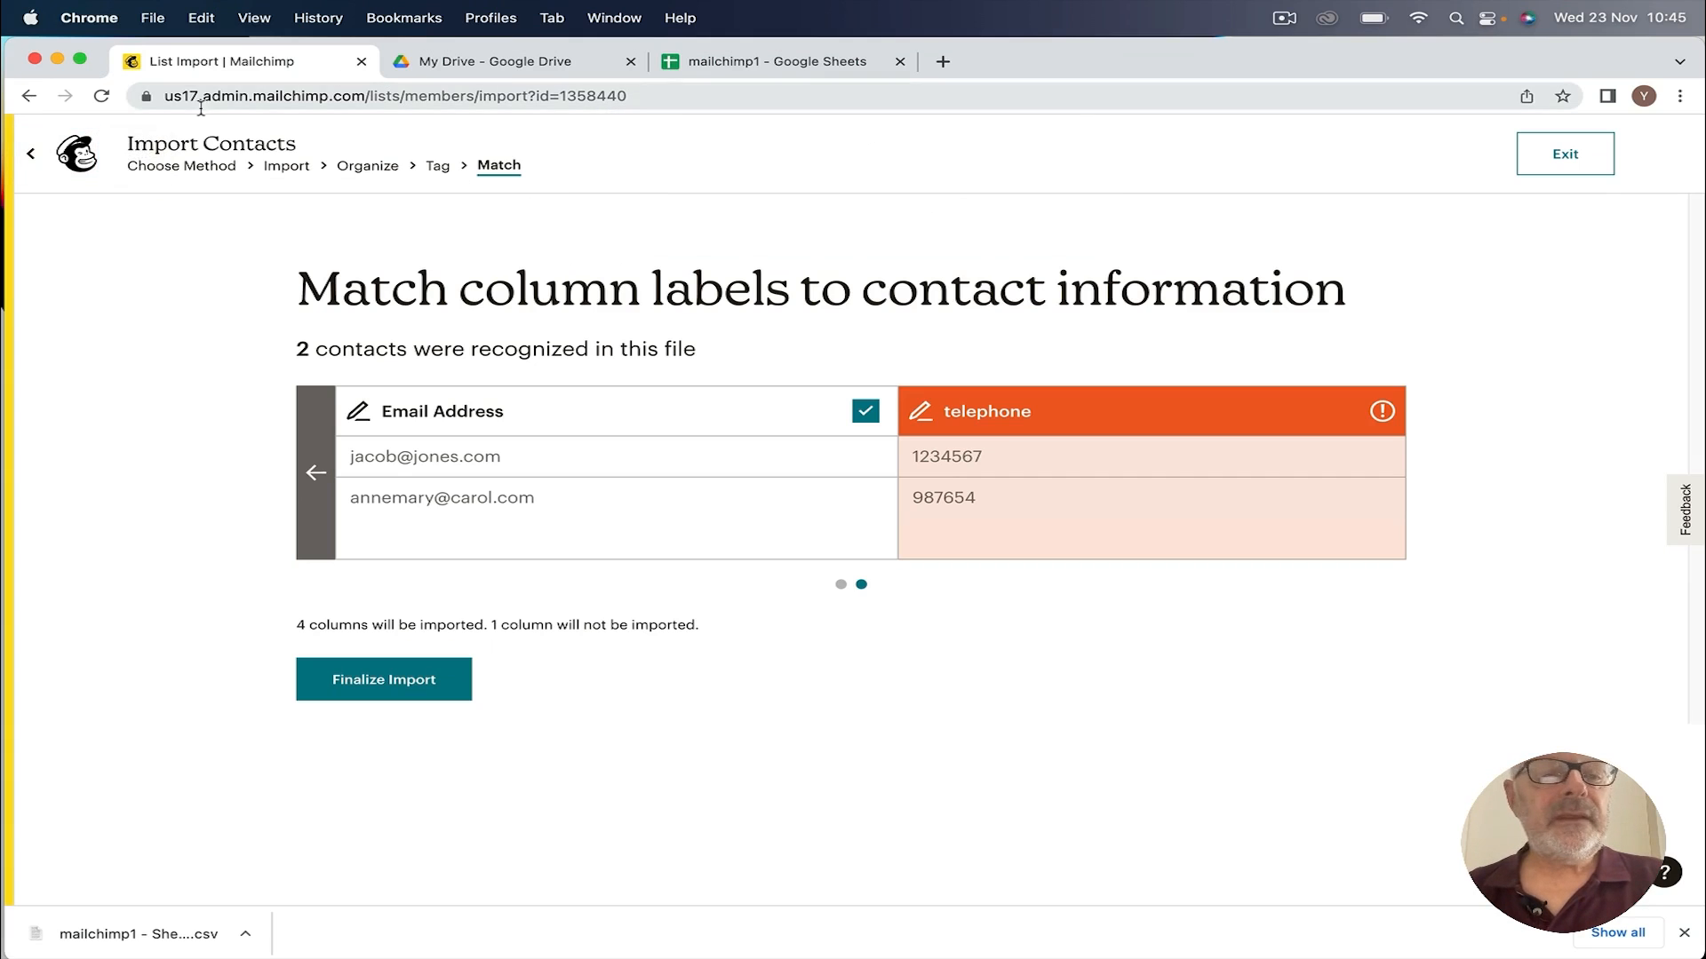
{"action": "left_click", "coordinate": [1565, 155]}
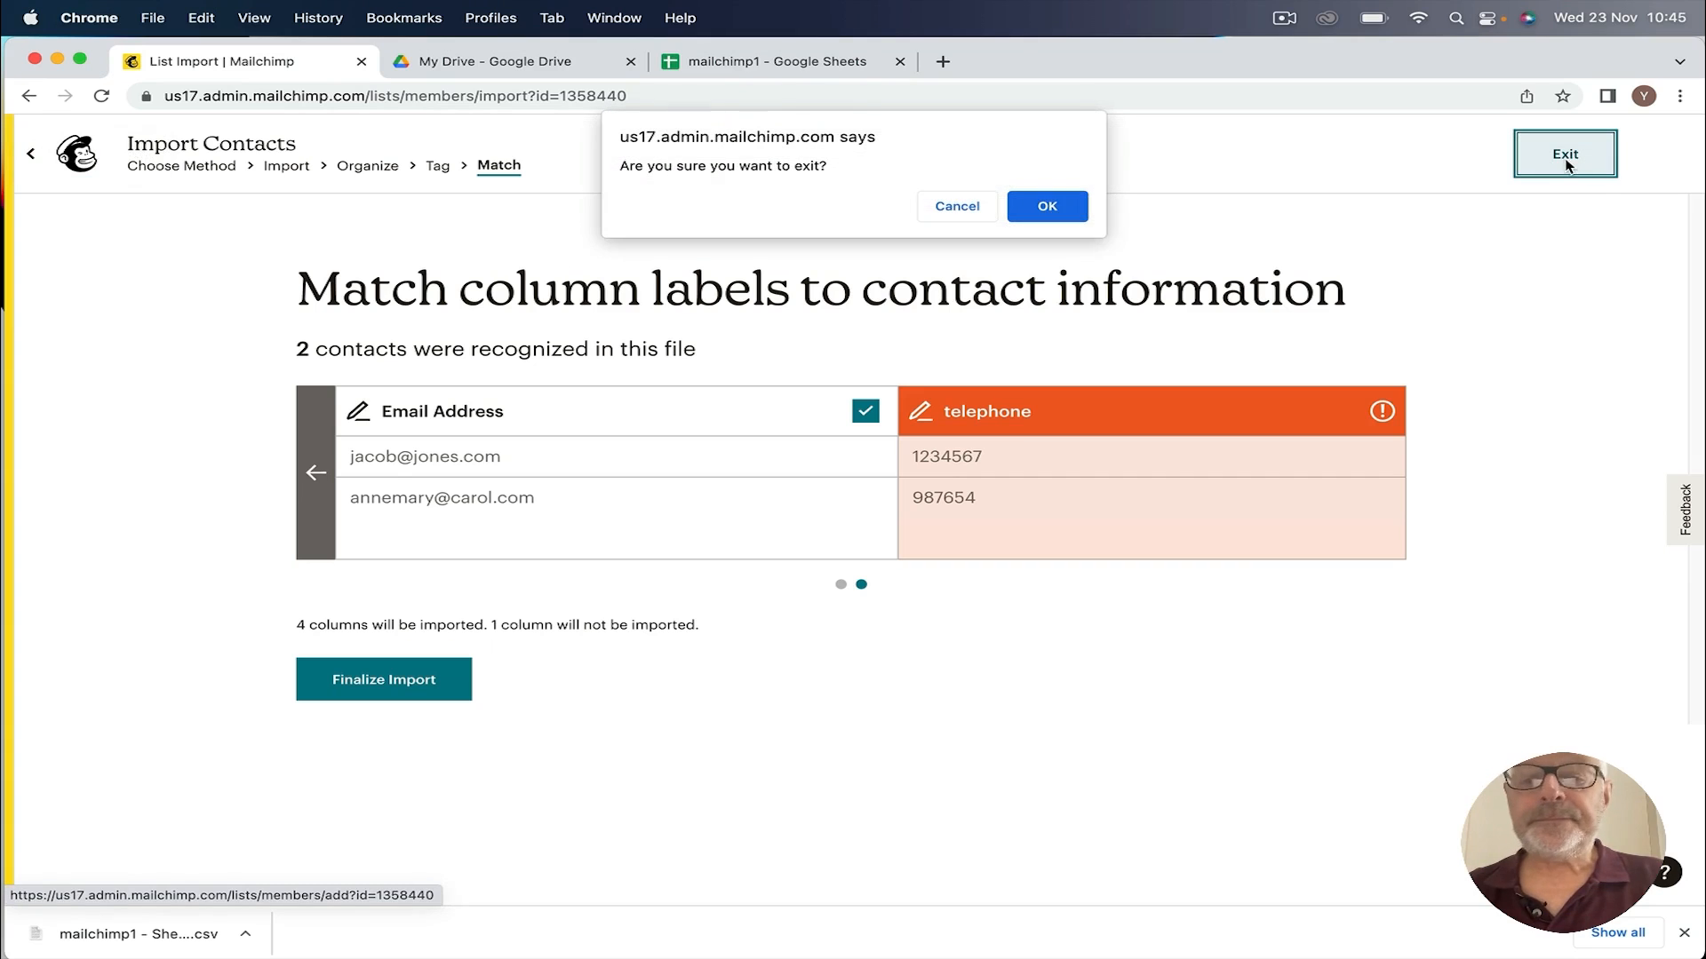
{"action": "left_click", "coordinate": [1049, 215]}
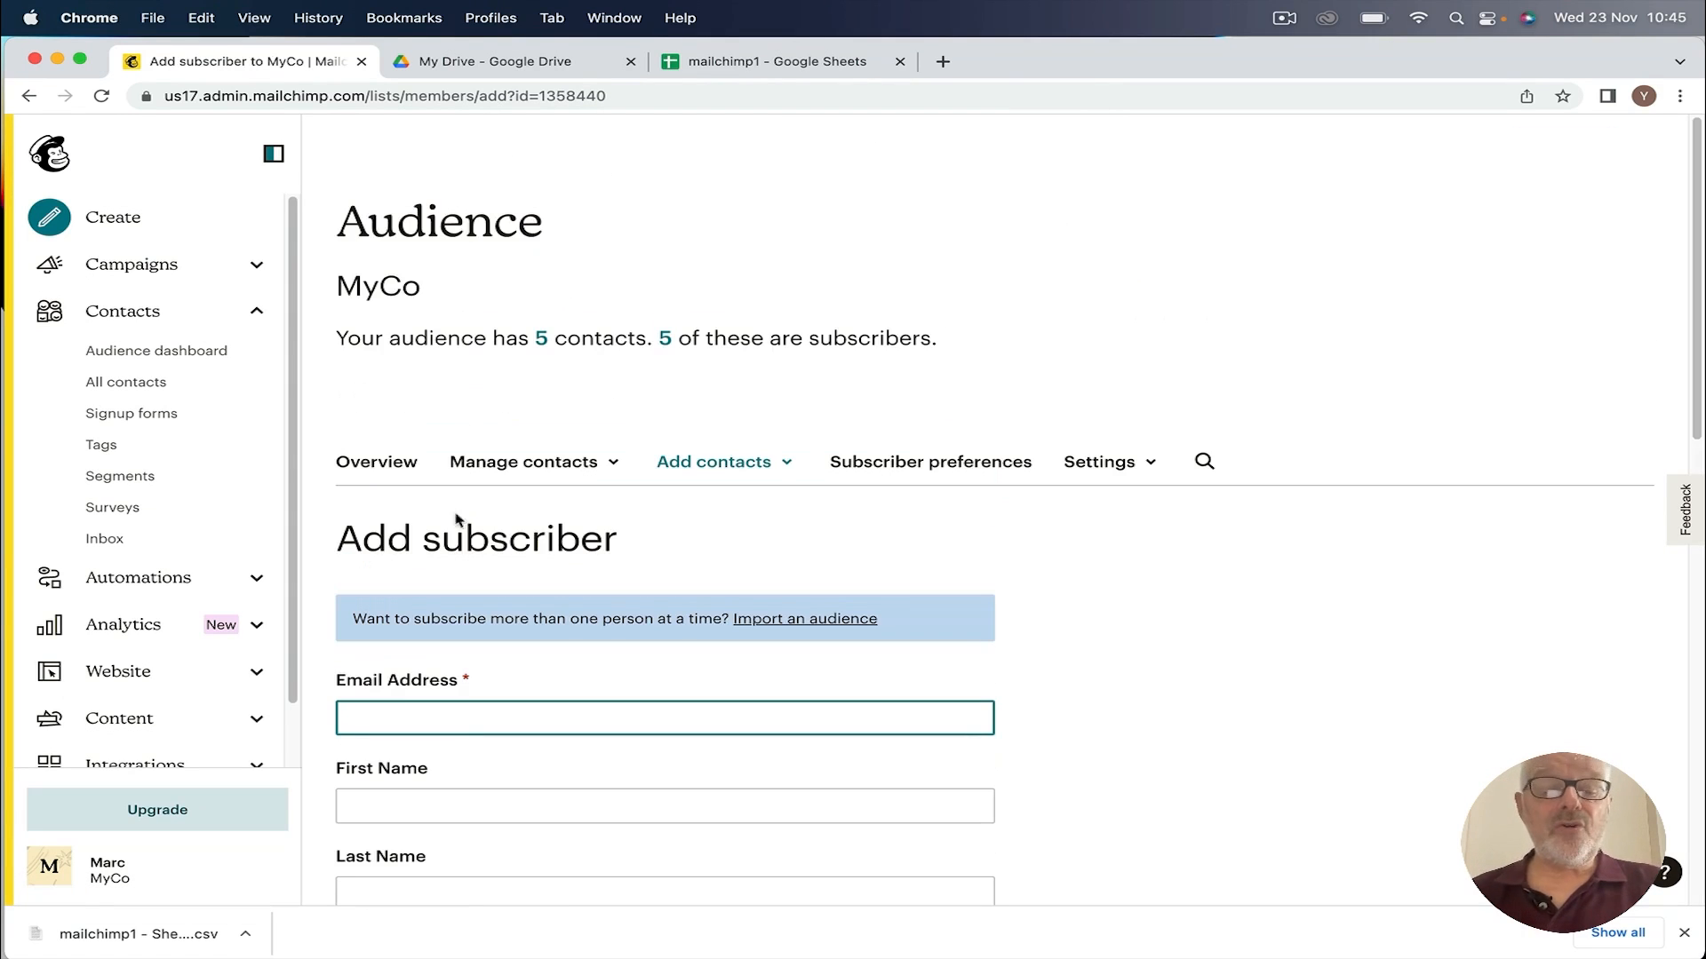
Step: Open the MyCo audience dashboard from the Contacts menu
{"action": "scroll", "coordinate": [609, 593], "scroll_direction": "down", "scroll_amount": 5}
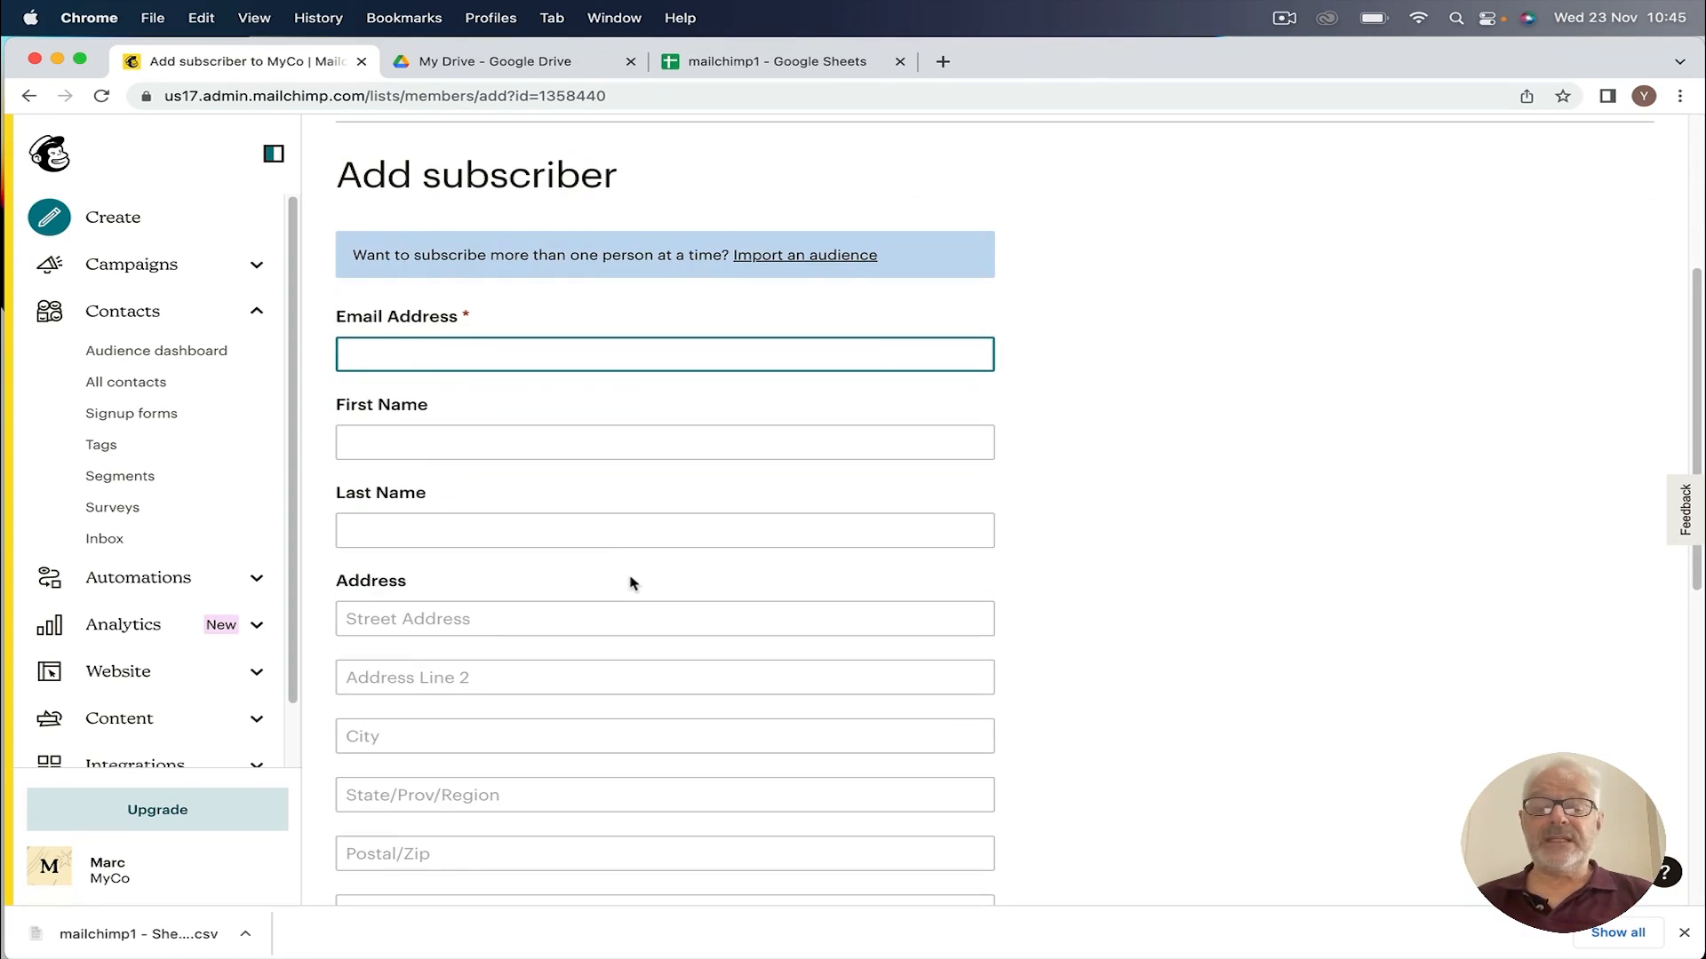
{"action": "left_click", "coordinate": [131, 313]}
{"action": "left_click", "coordinate": [283, 316]}
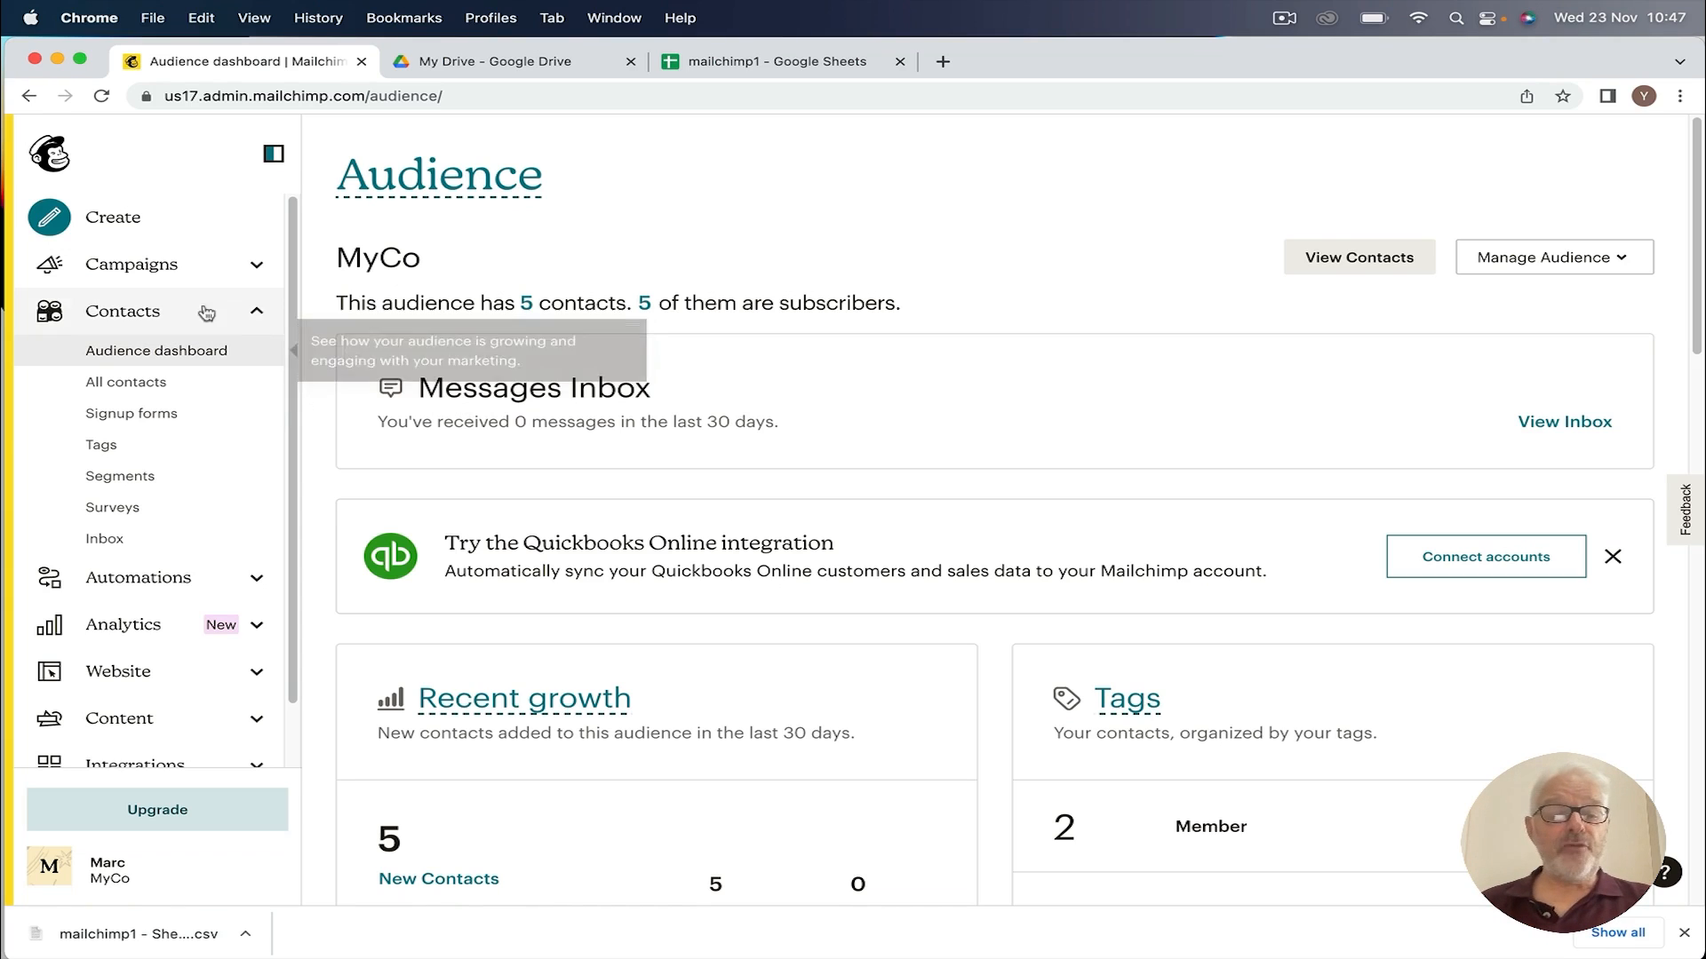
Step: Open All campaigns and start a new campaign with Create campaign
{"action": "left_click", "coordinate": [258, 318]}
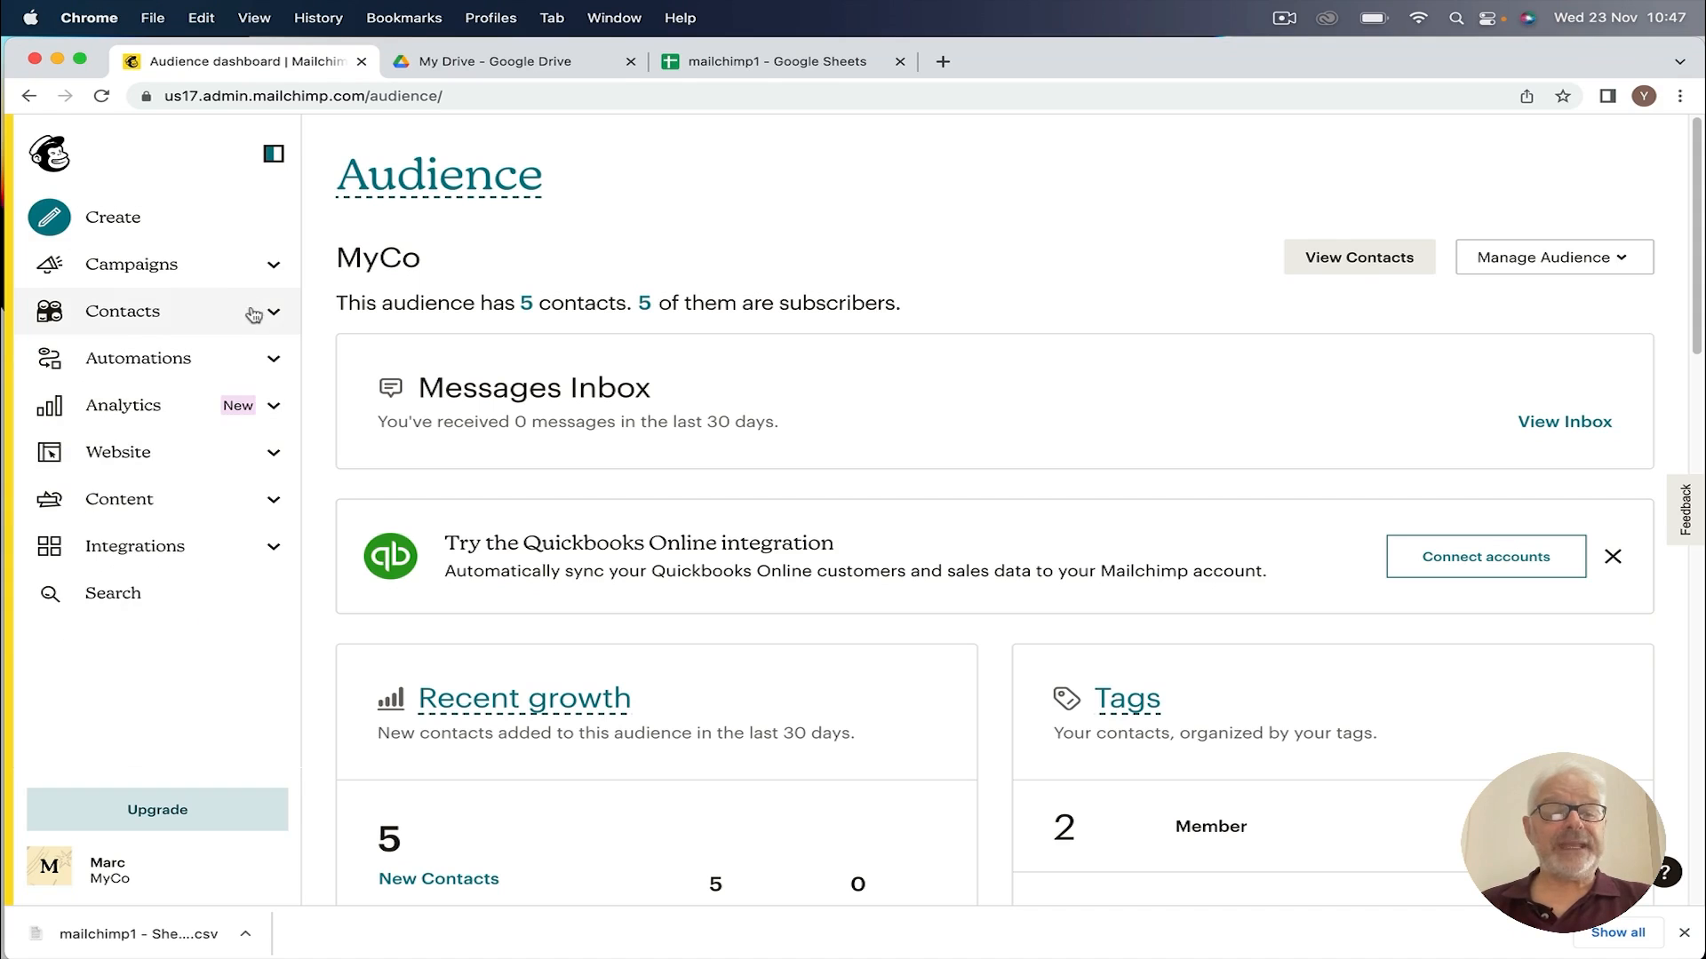
{"action": "left_click", "coordinate": [275, 267]}
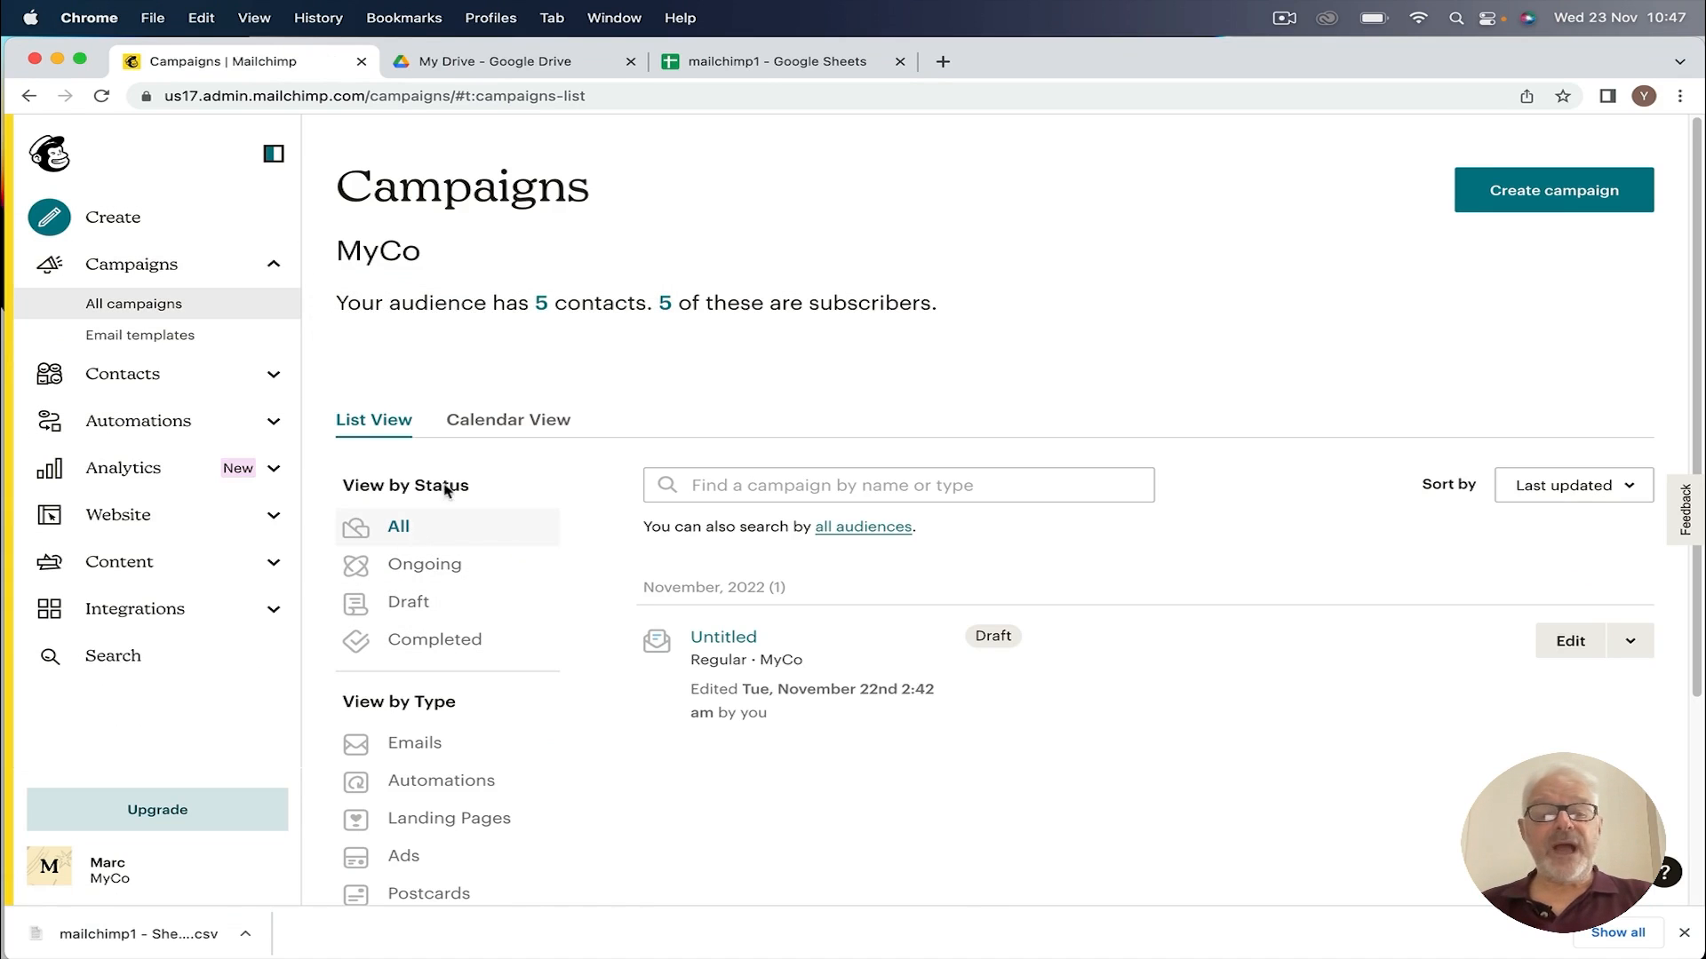
{"action": "scroll", "coordinate": [564, 632], "scroll_direction": "down", "scroll_amount": 3}
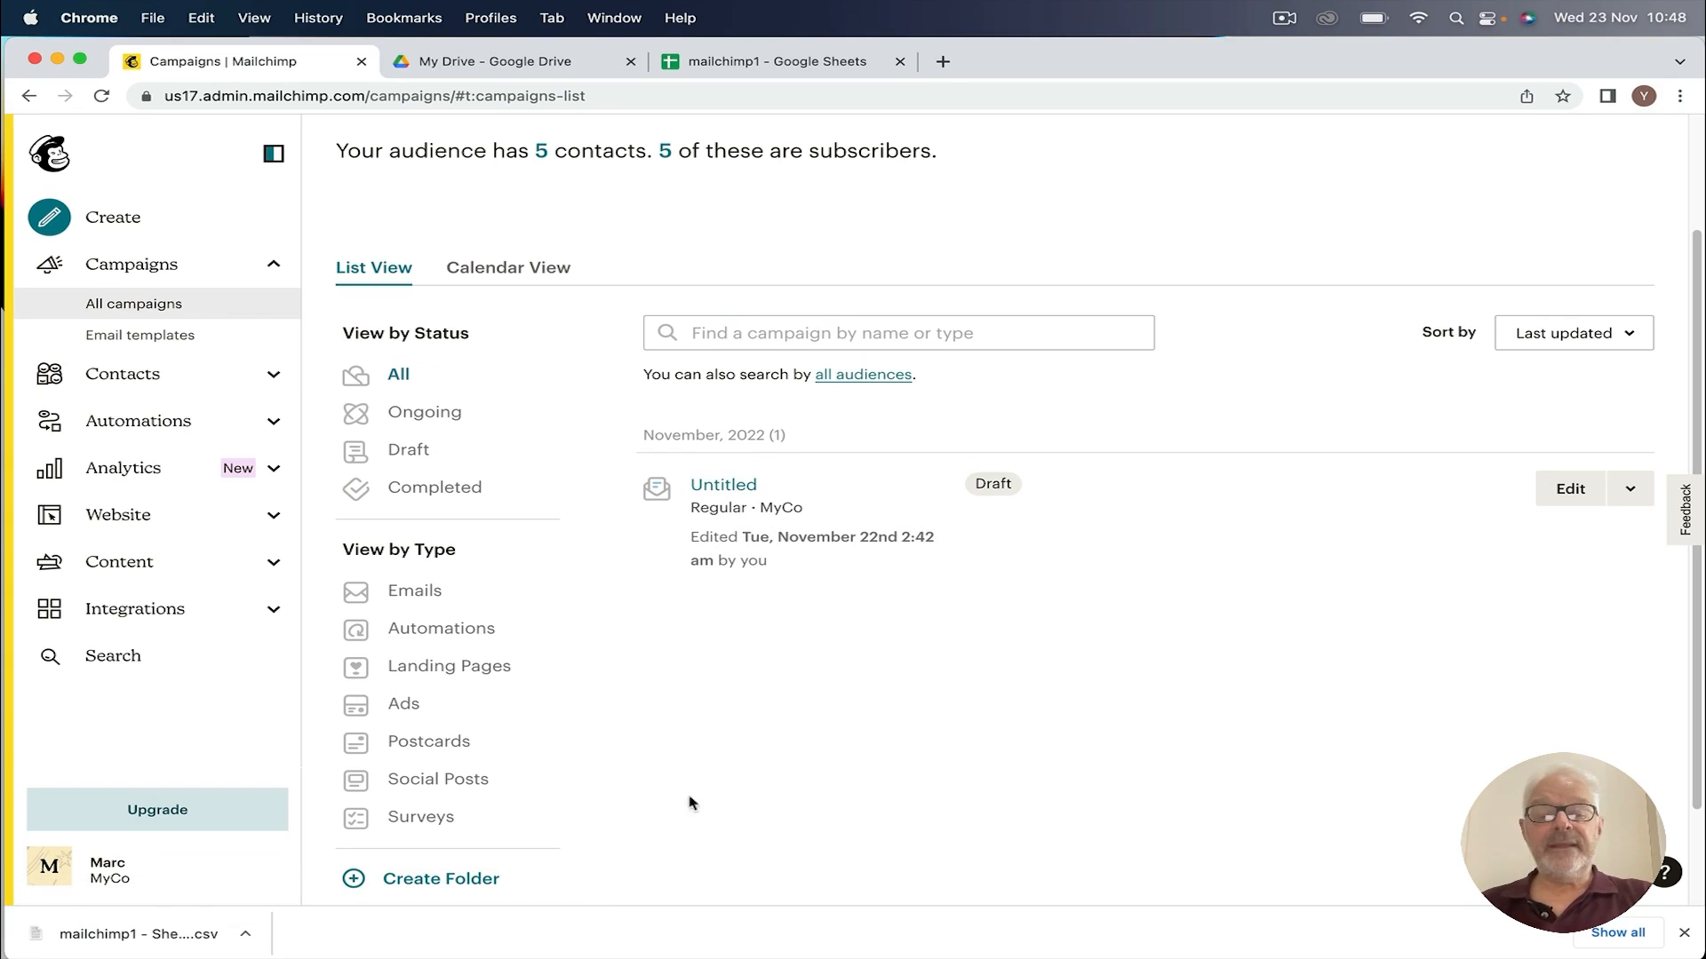
{"action": "scroll", "coordinate": [579, 668], "scroll_direction": "up", "scroll_amount": 3}
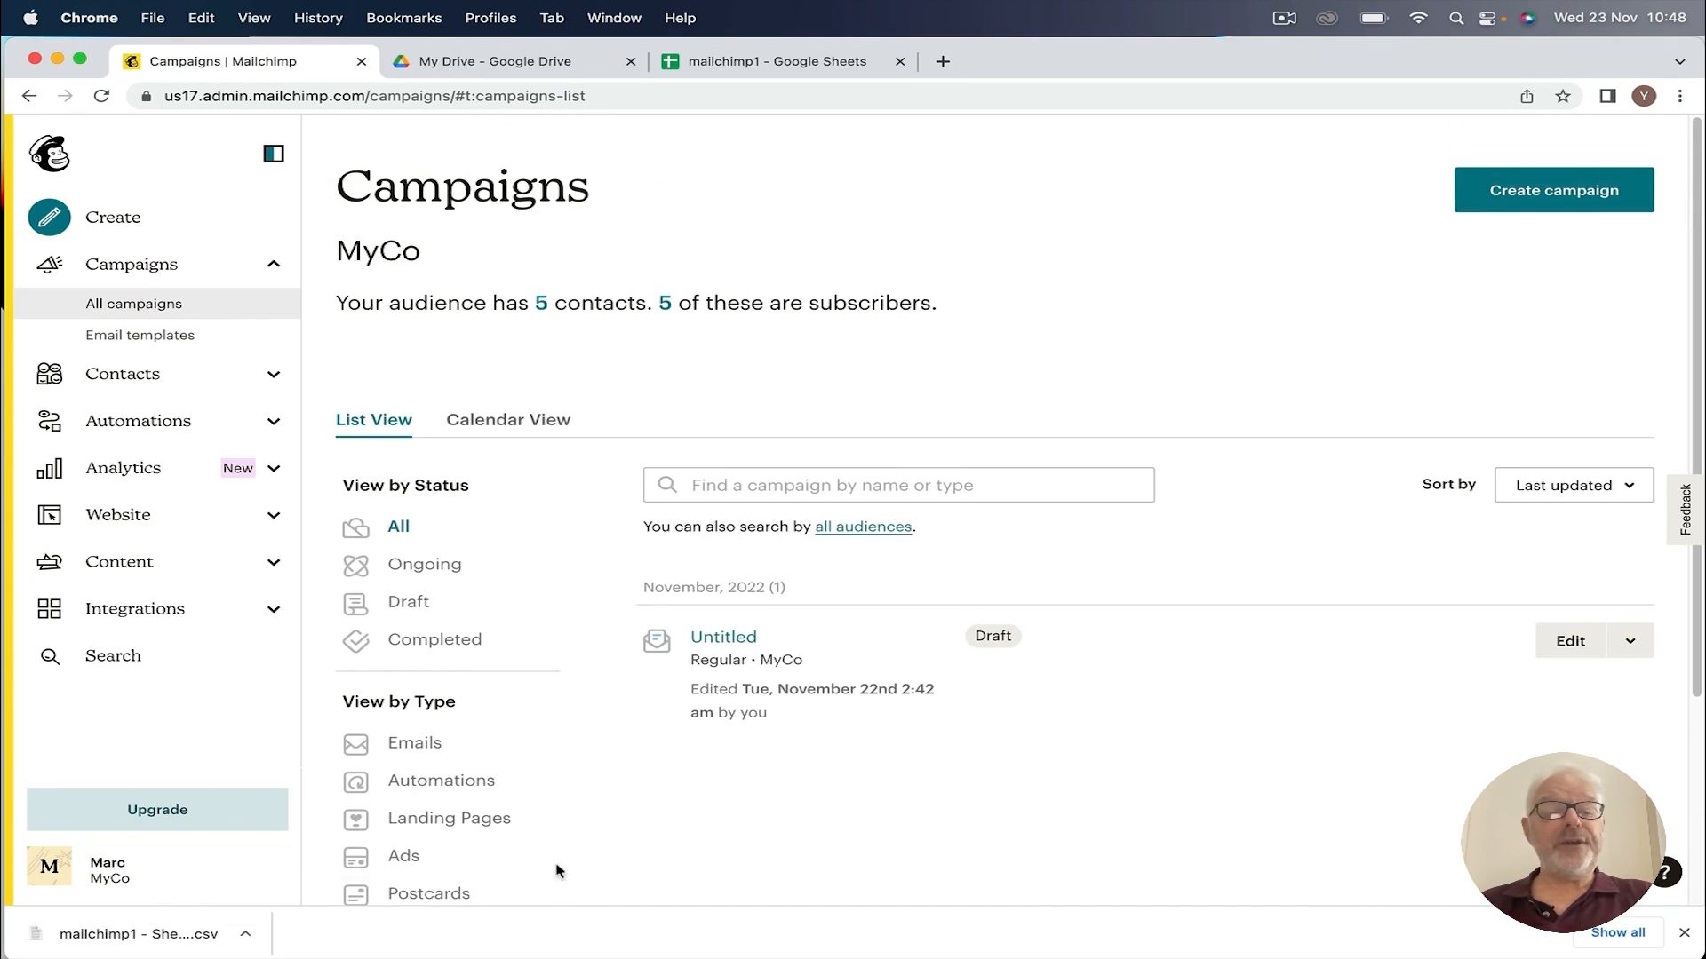
{"action": "left_click", "coordinate": [1550, 197]}
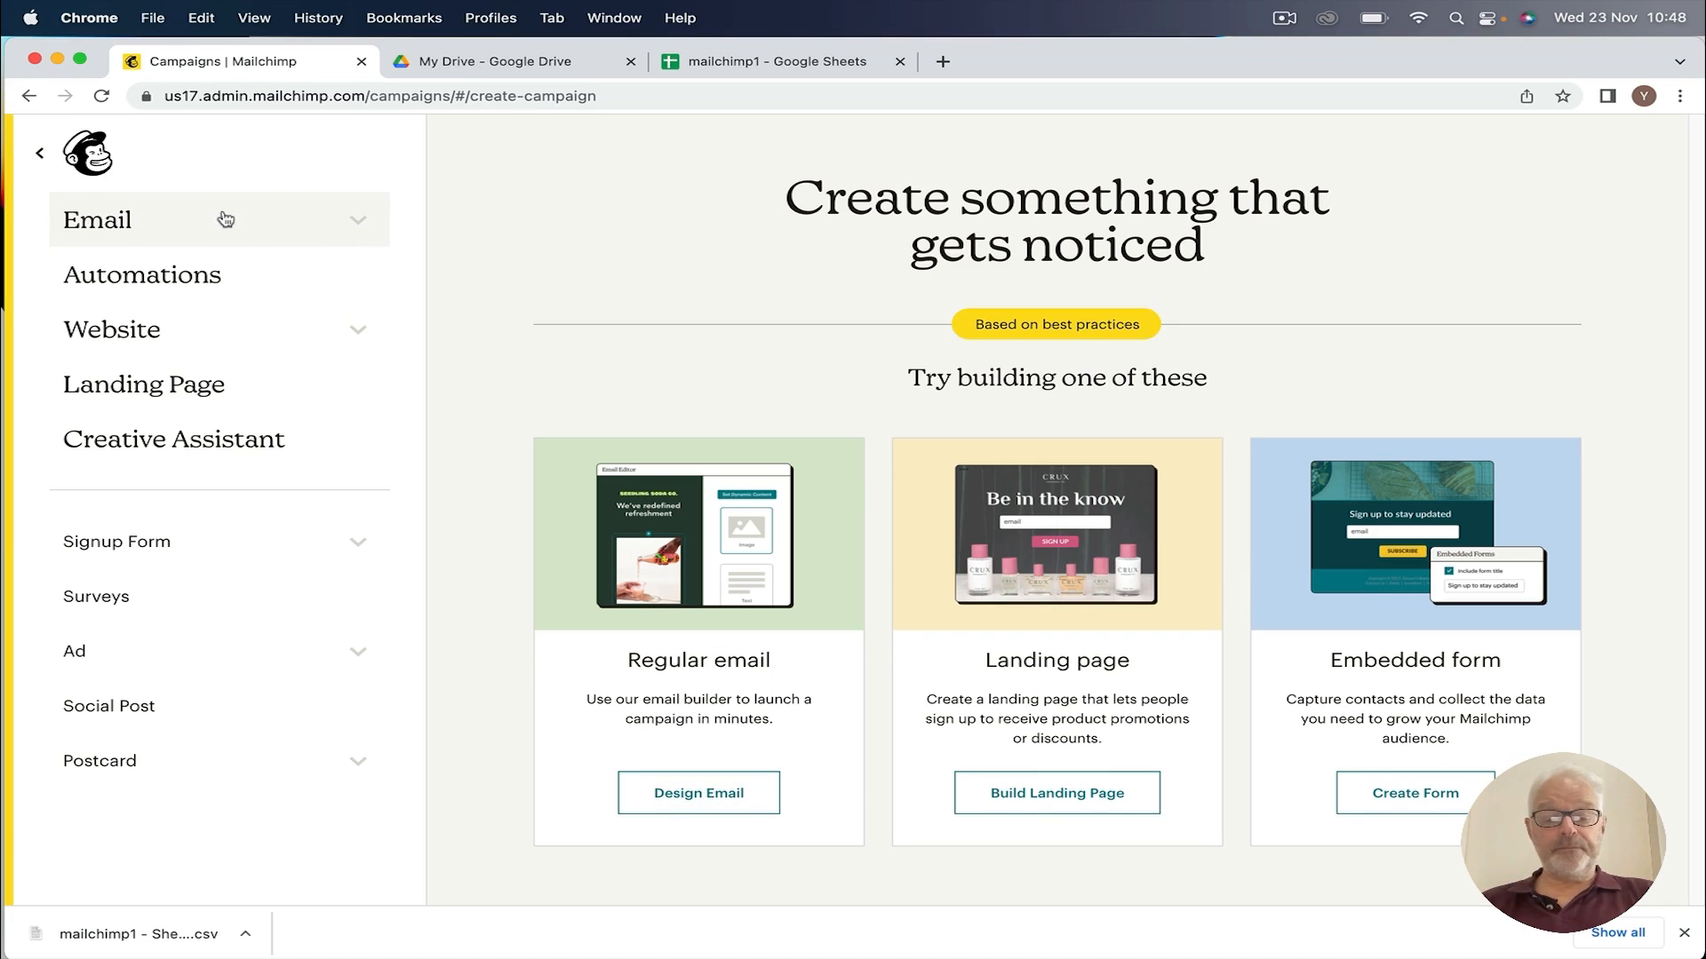
Step: Design a Regular email, decline the feedback survey, and choose the New Builder
{"action": "left_click", "coordinate": [699, 794]}
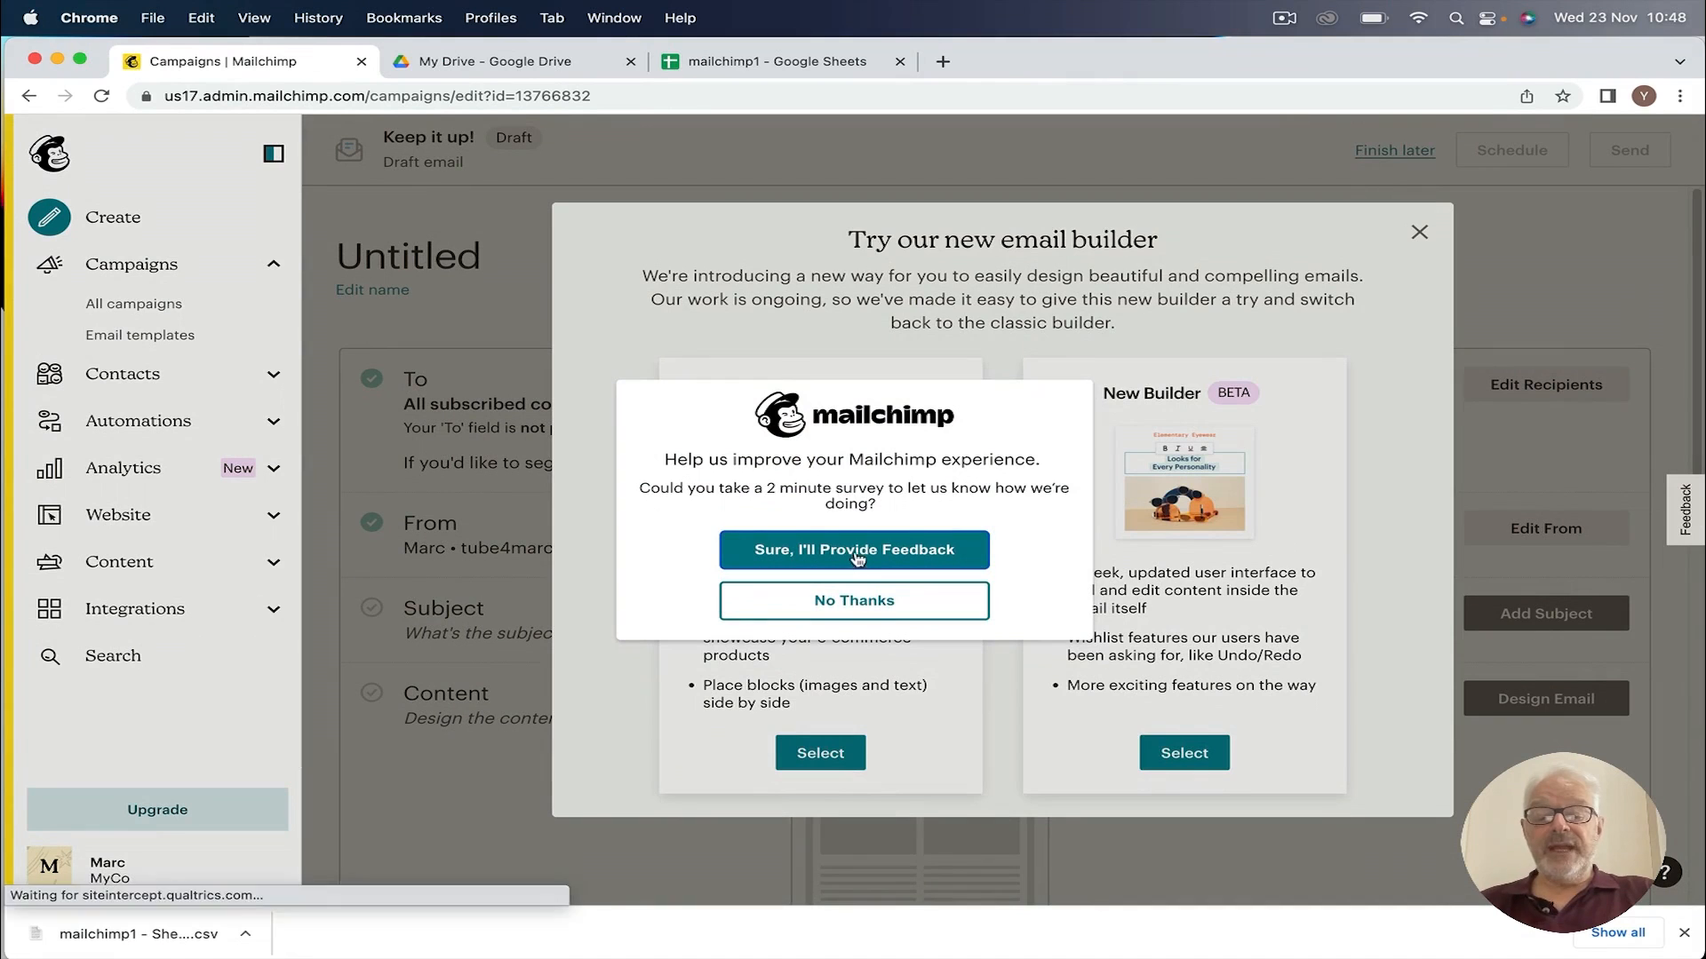
{"action": "left_click", "coordinate": [850, 606]}
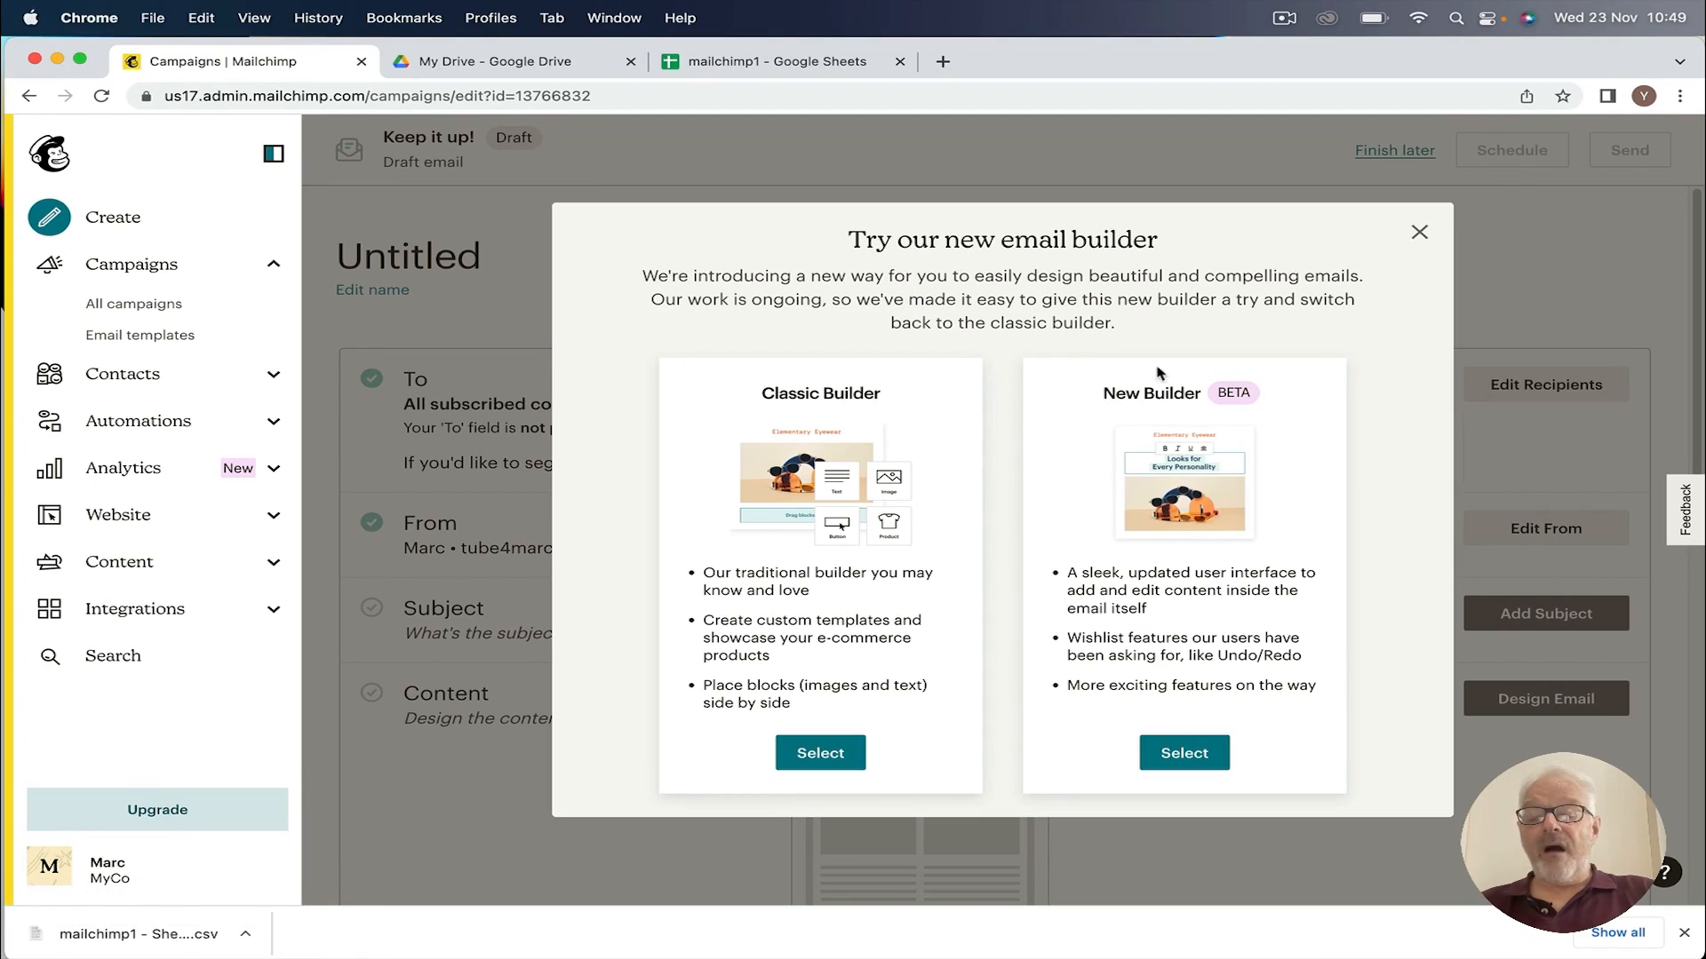
{"action": "left_click", "coordinate": [1187, 757]}
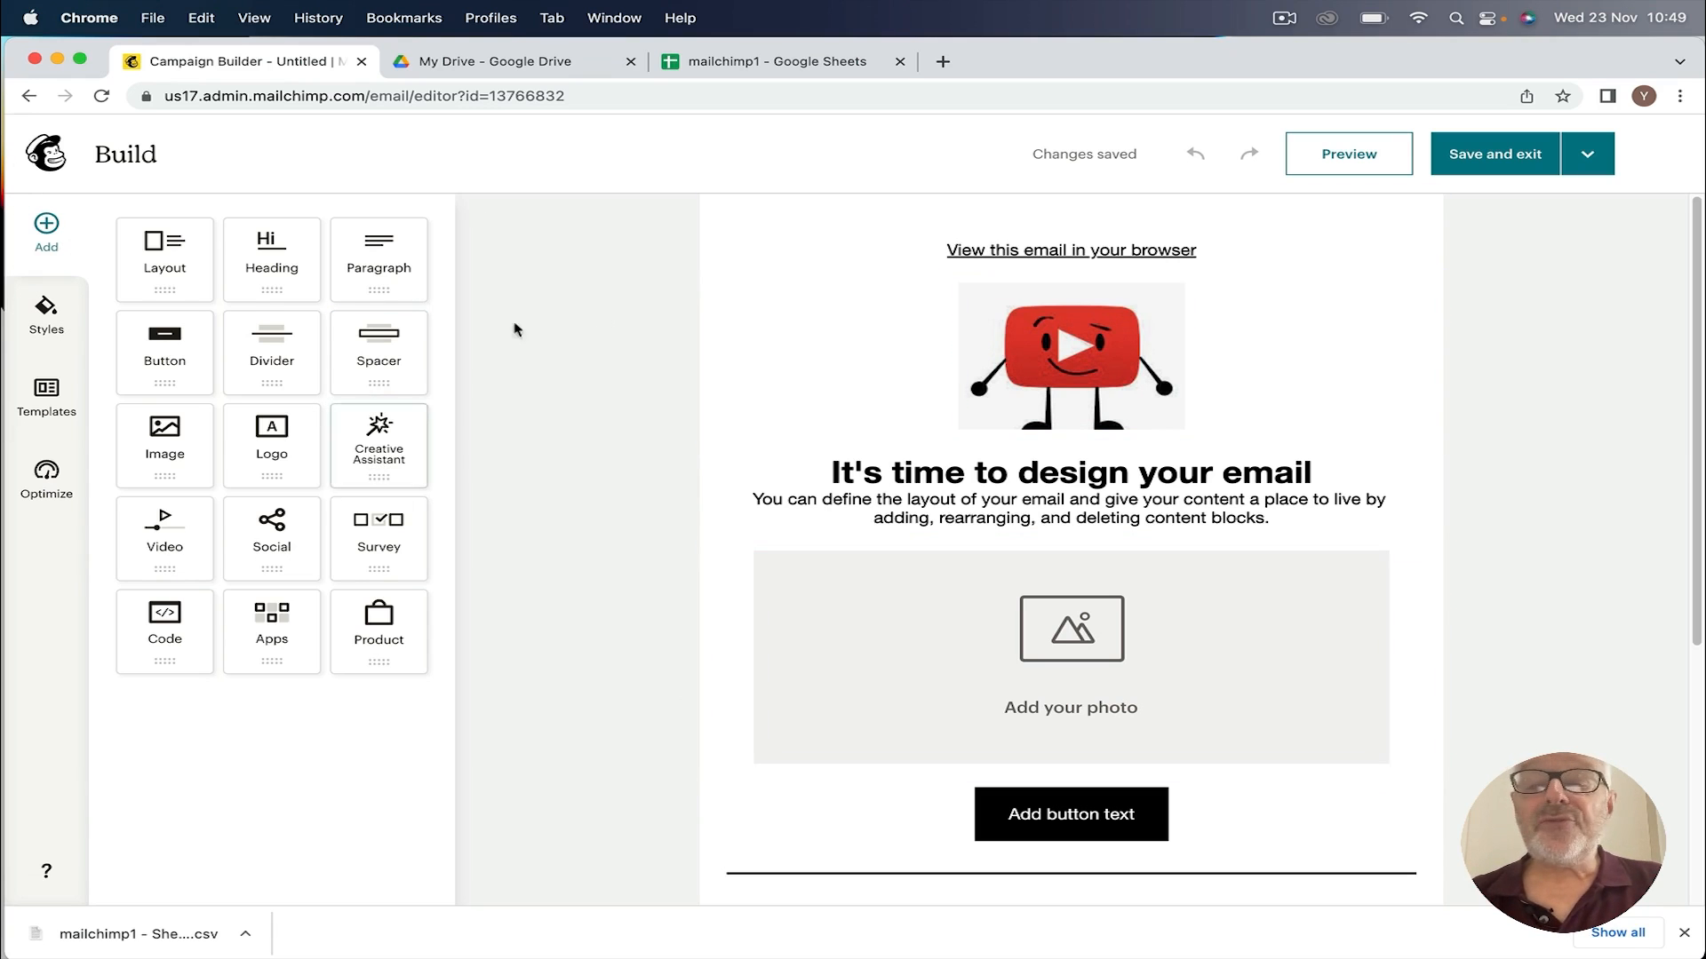
Step: Open the Prebuilt templates gallery and scroll down to the Natural template
{"action": "scroll", "coordinate": [625, 365], "scroll_direction": "down", "scroll_amount": 1}
{"action": "scroll", "coordinate": [622, 360], "scroll_direction": "up", "scroll_amount": 1}
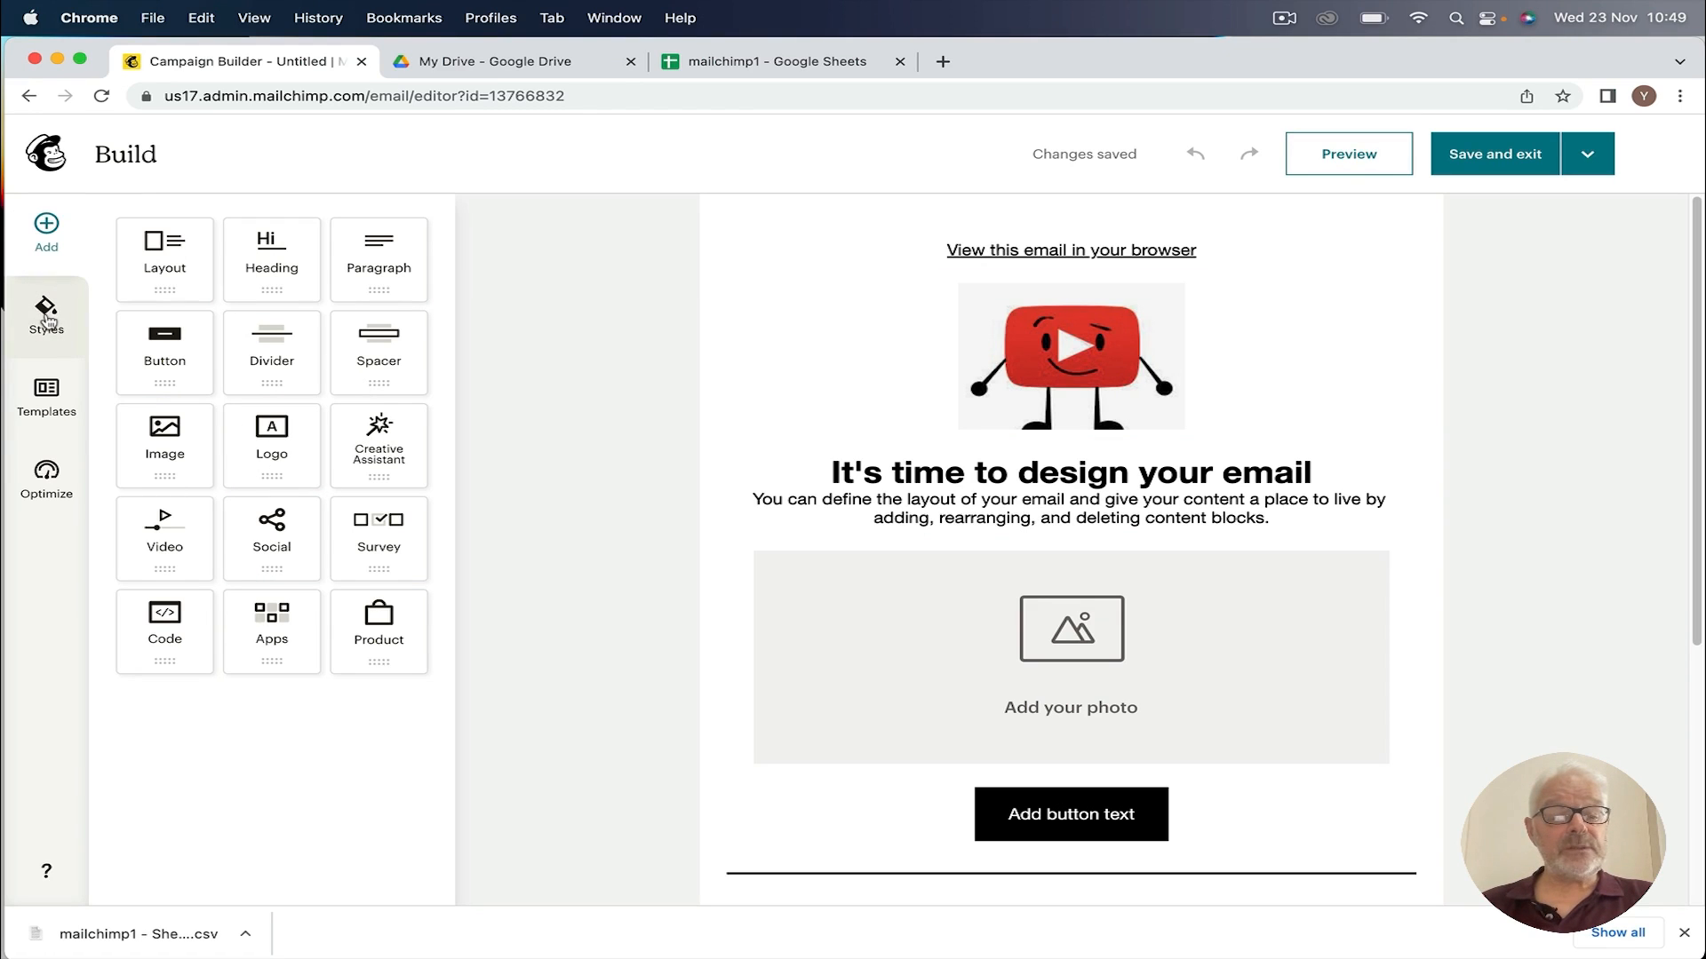
{"action": "left_click", "coordinate": [48, 394]}
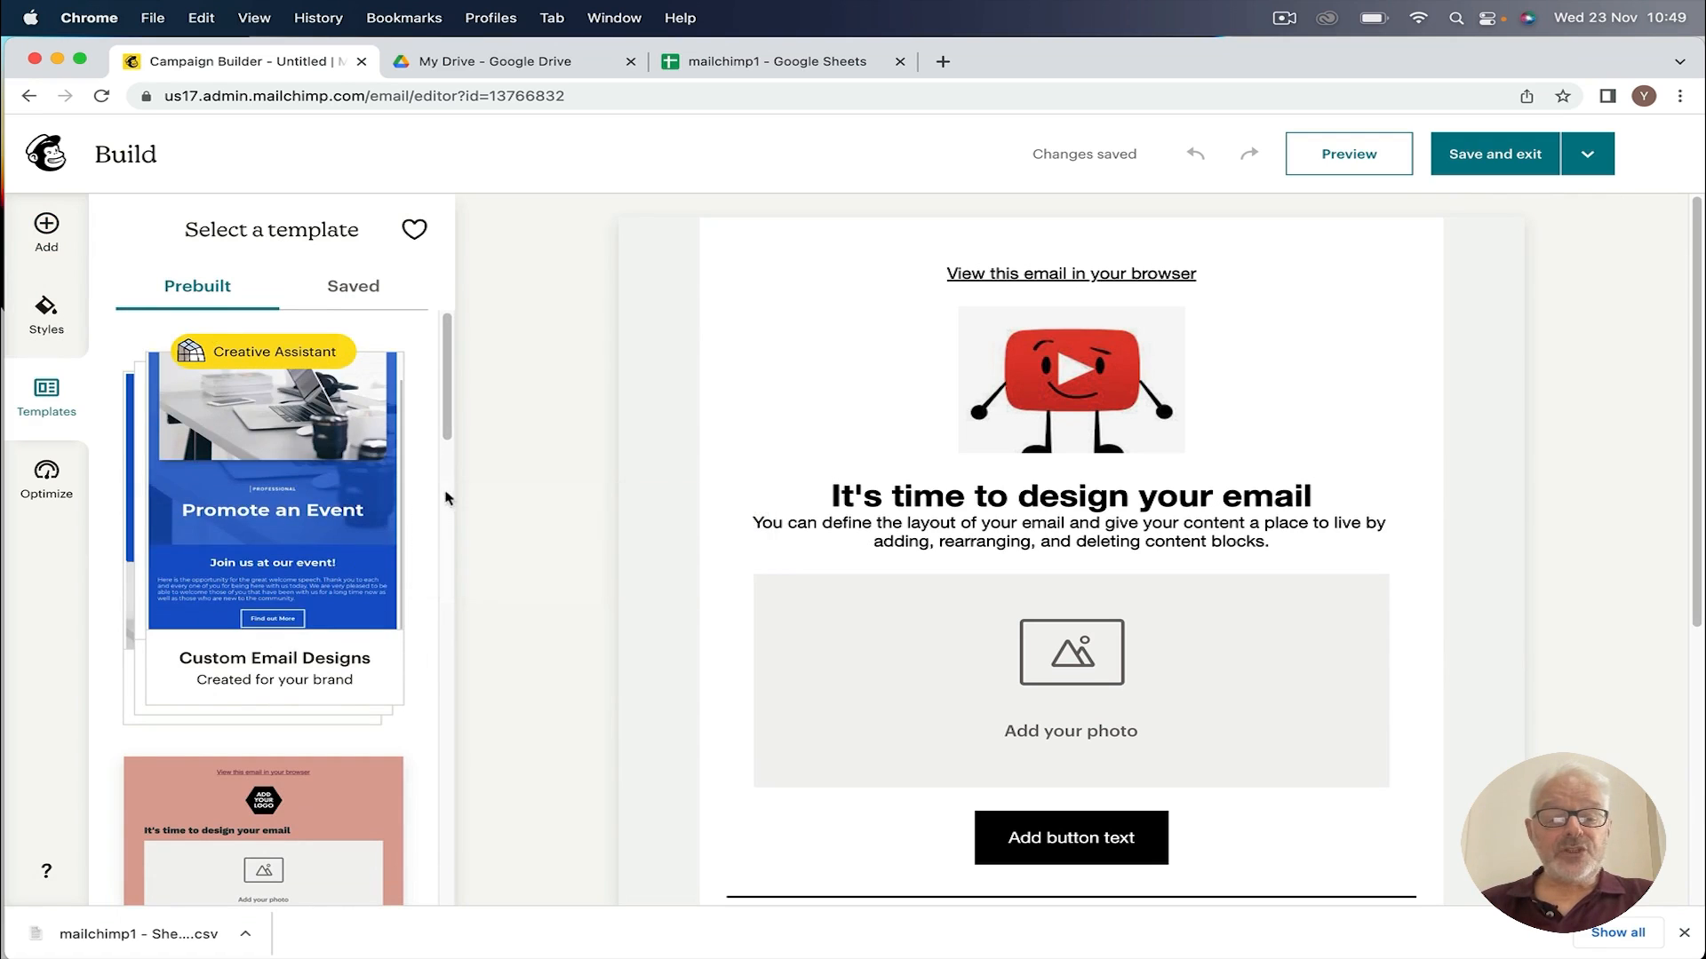
{"action": "scroll", "coordinate": [445, 488], "scroll_direction": "down", "scroll_amount": 2}
{"action": "scroll", "coordinate": [445, 489], "scroll_direction": "down", "scroll_amount": 10}
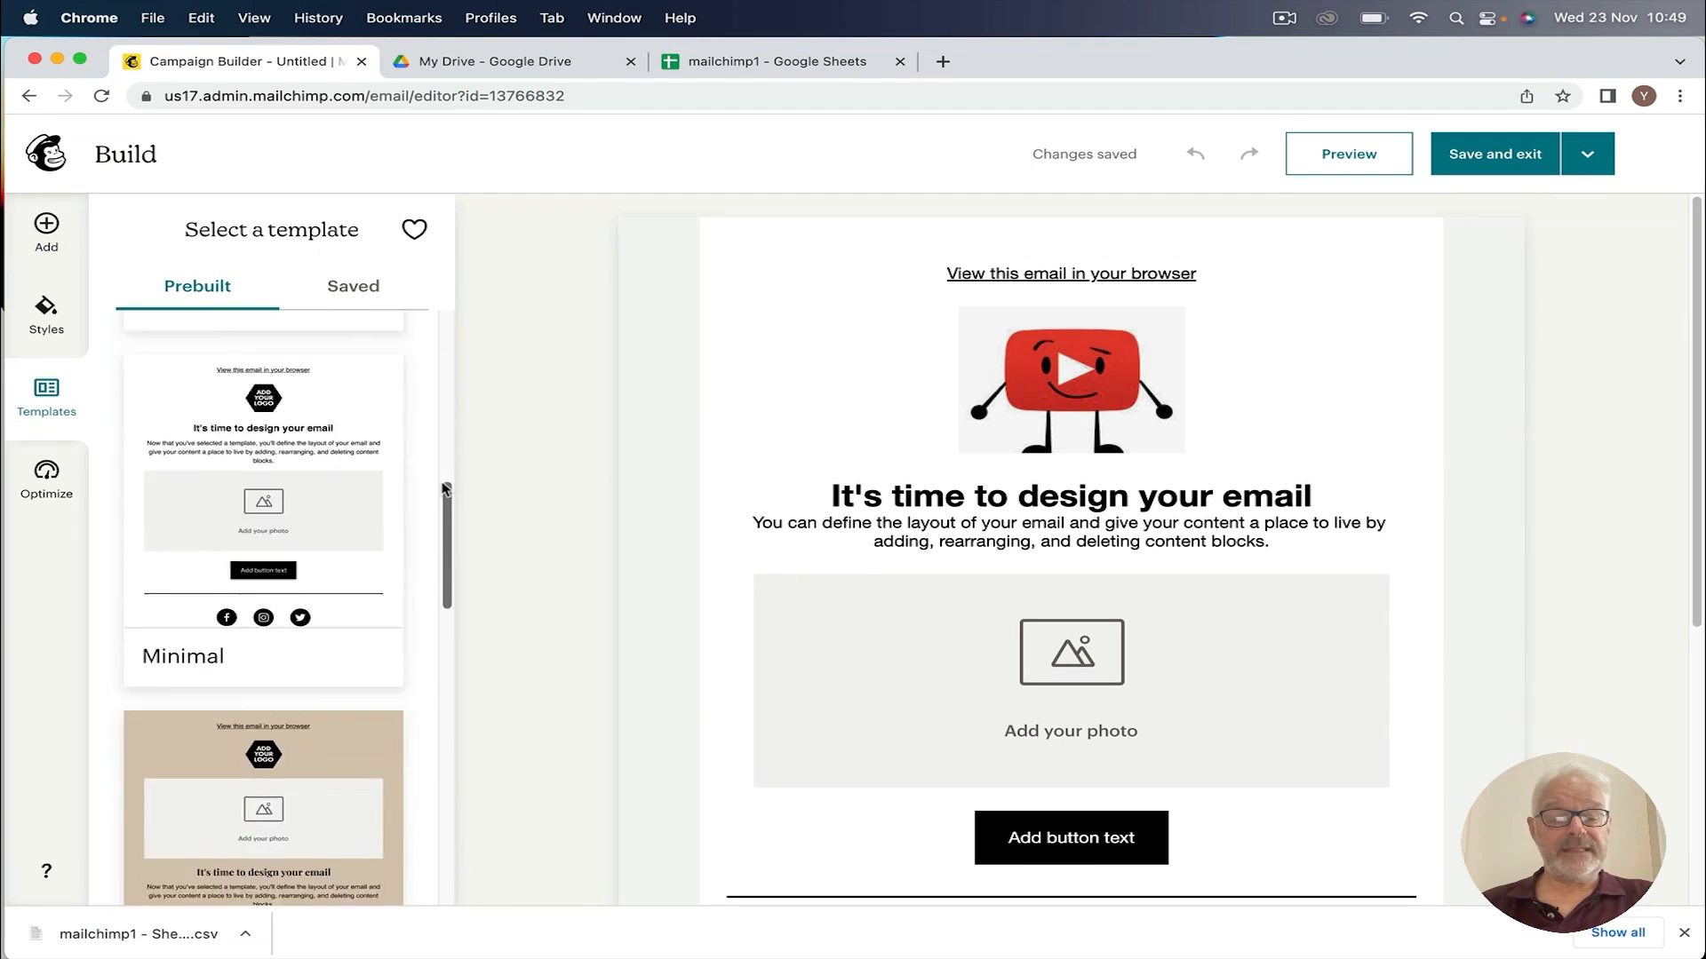
{"action": "scroll", "coordinate": [441, 489], "scroll_direction": "down", "scroll_amount": 8}
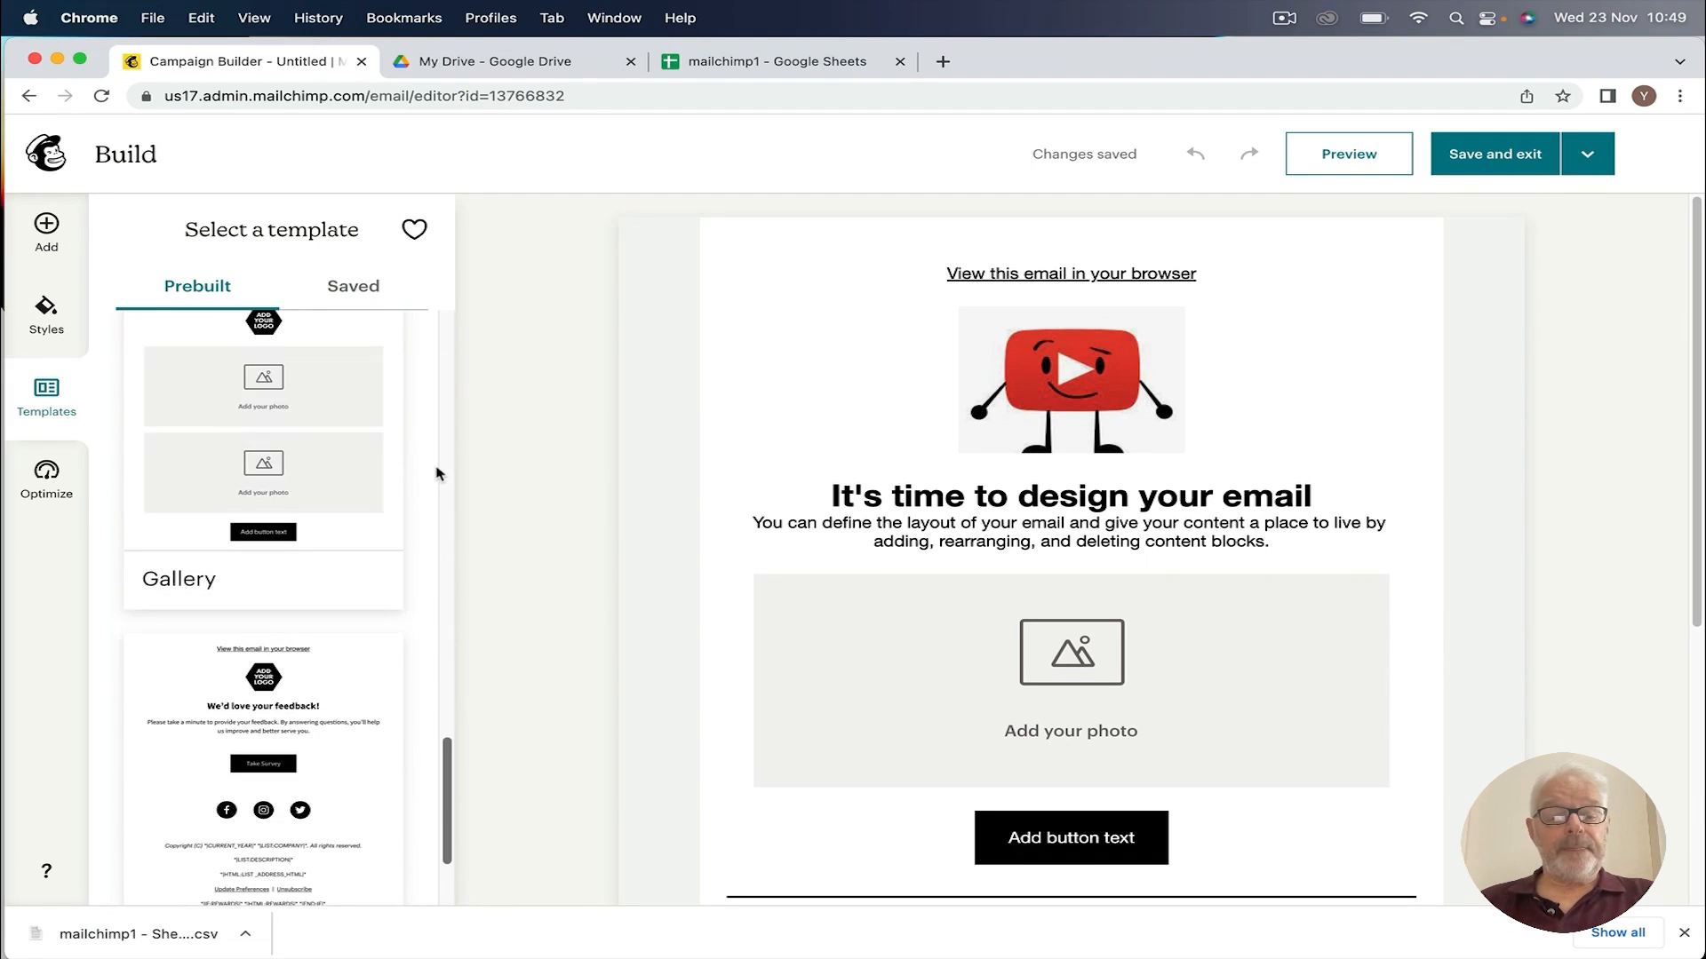
{"action": "scroll", "coordinate": [435, 473], "scroll_direction": "up", "scroll_amount": 5}
{"action": "scroll", "coordinate": [437, 472], "scroll_direction": "up", "scroll_amount": 15}
{"action": "mouse_move", "coordinate": [238, 374]}
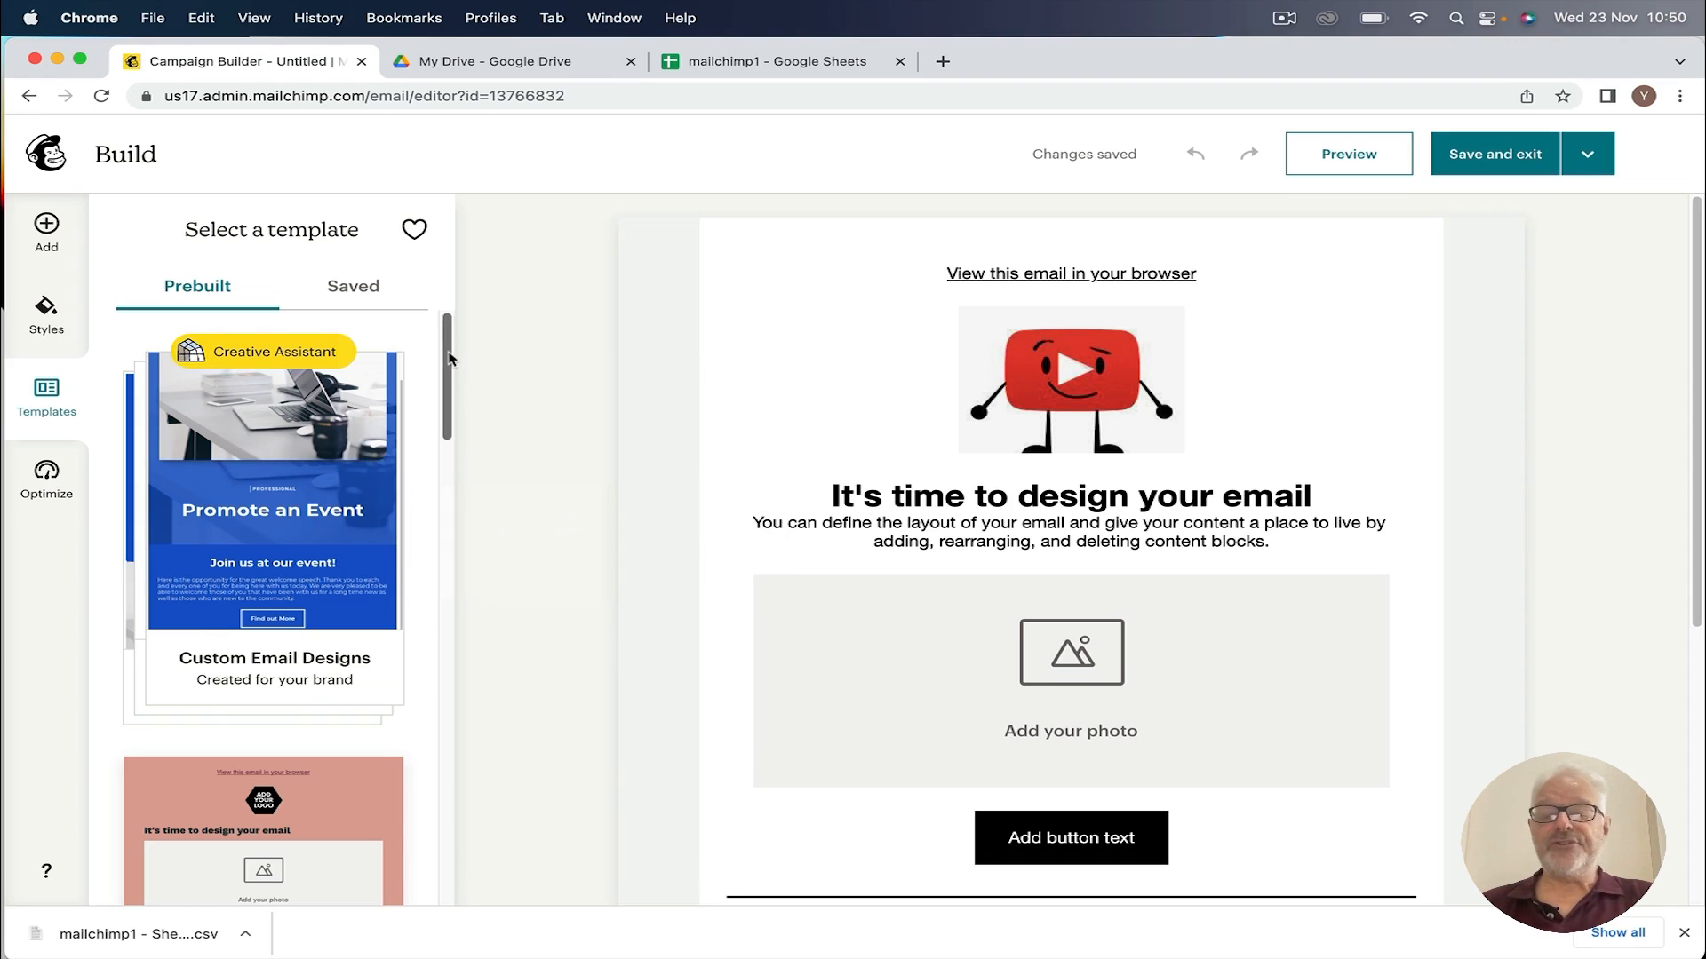
{"action": "left_click_drag", "start_coordinate": [448, 358], "coordinate": [434, 500]}
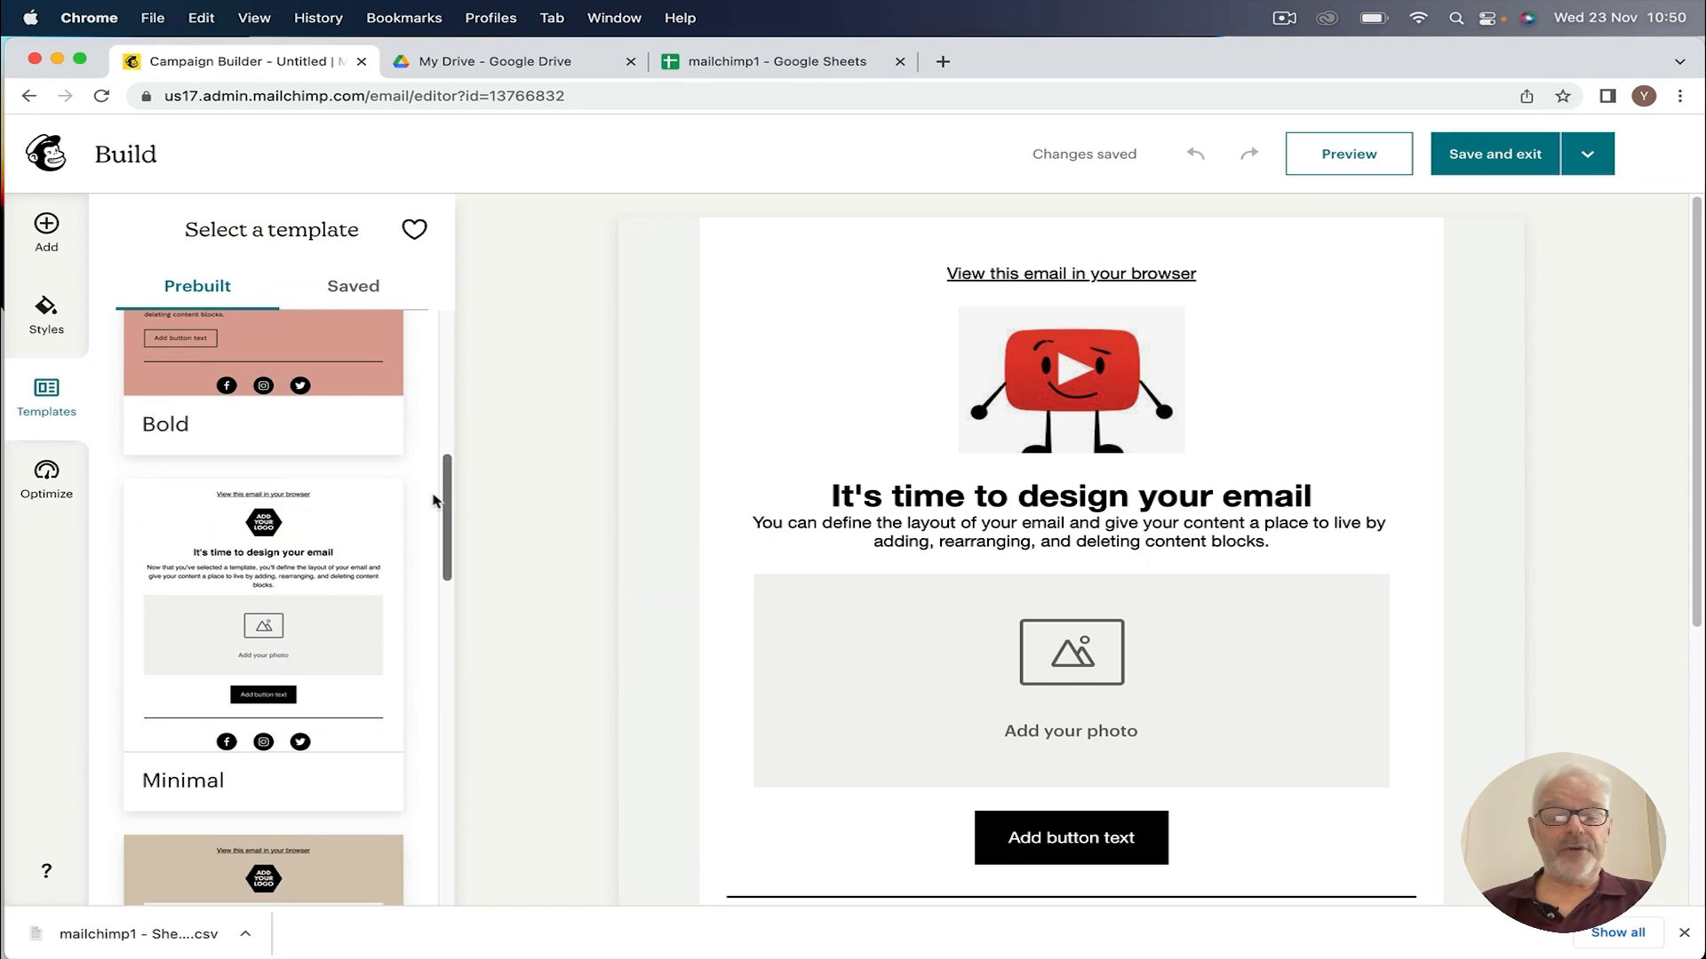
{"action": "scroll", "coordinate": [248, 604], "scroll_direction": "down", "scroll_amount": 10}
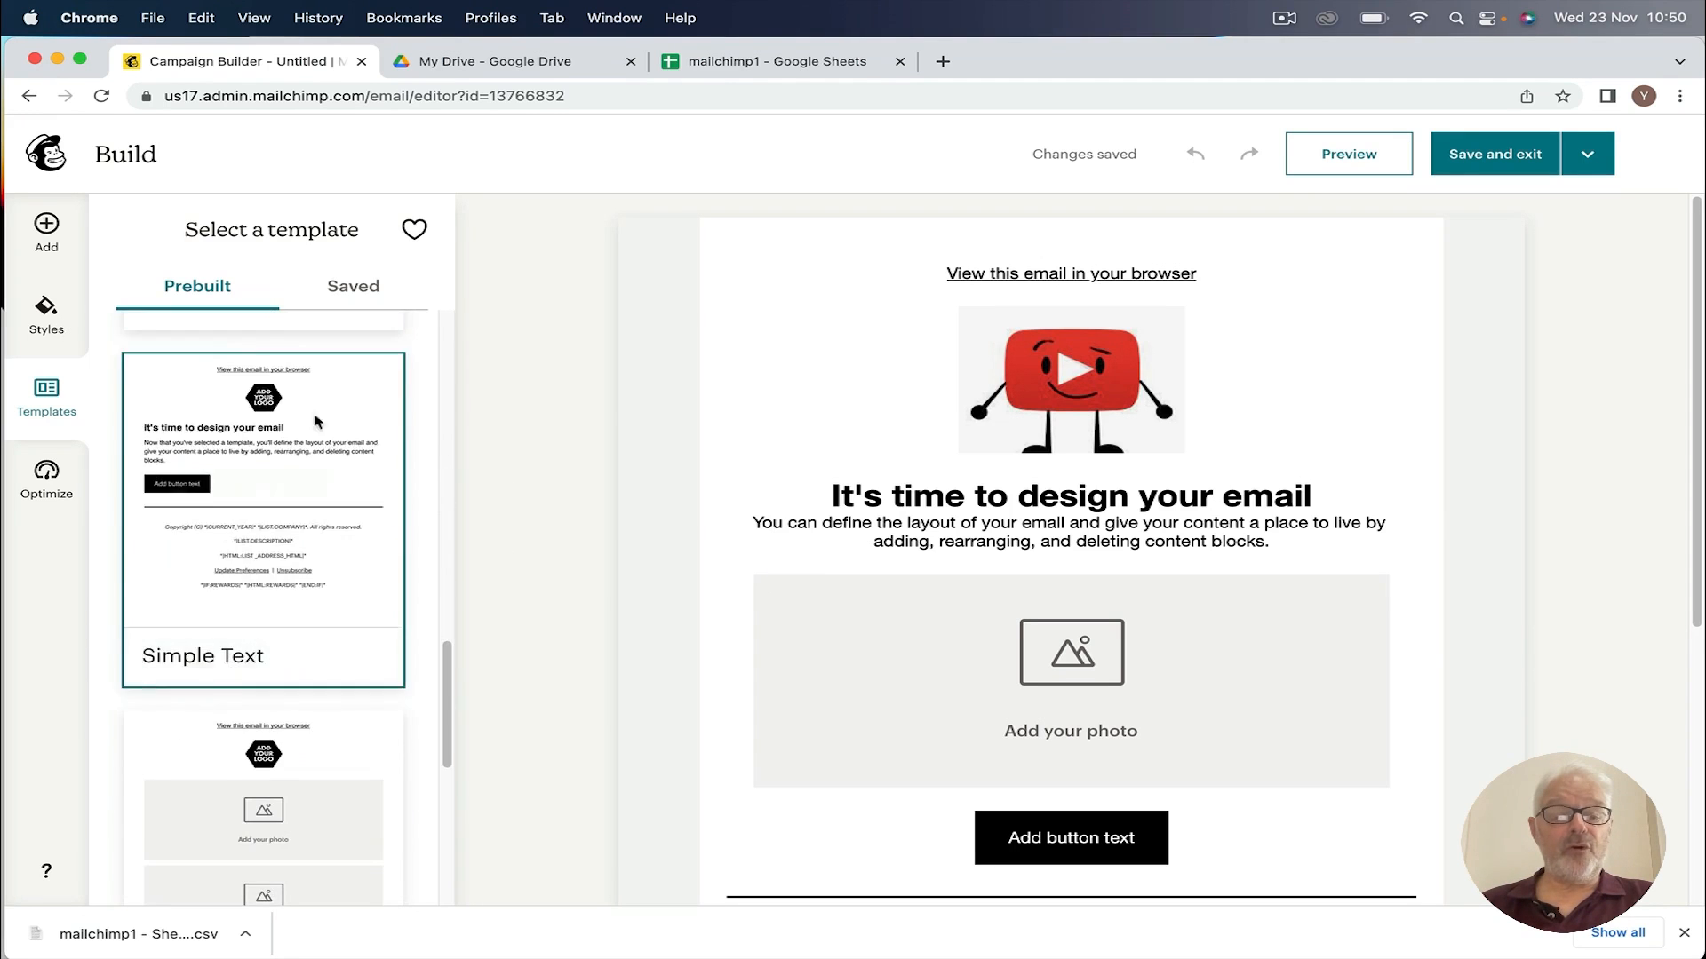
{"action": "scroll", "coordinate": [317, 421], "scroll_direction": "up", "scroll_amount": 5}
{"action": "mouse_move", "coordinate": [183, 612]}
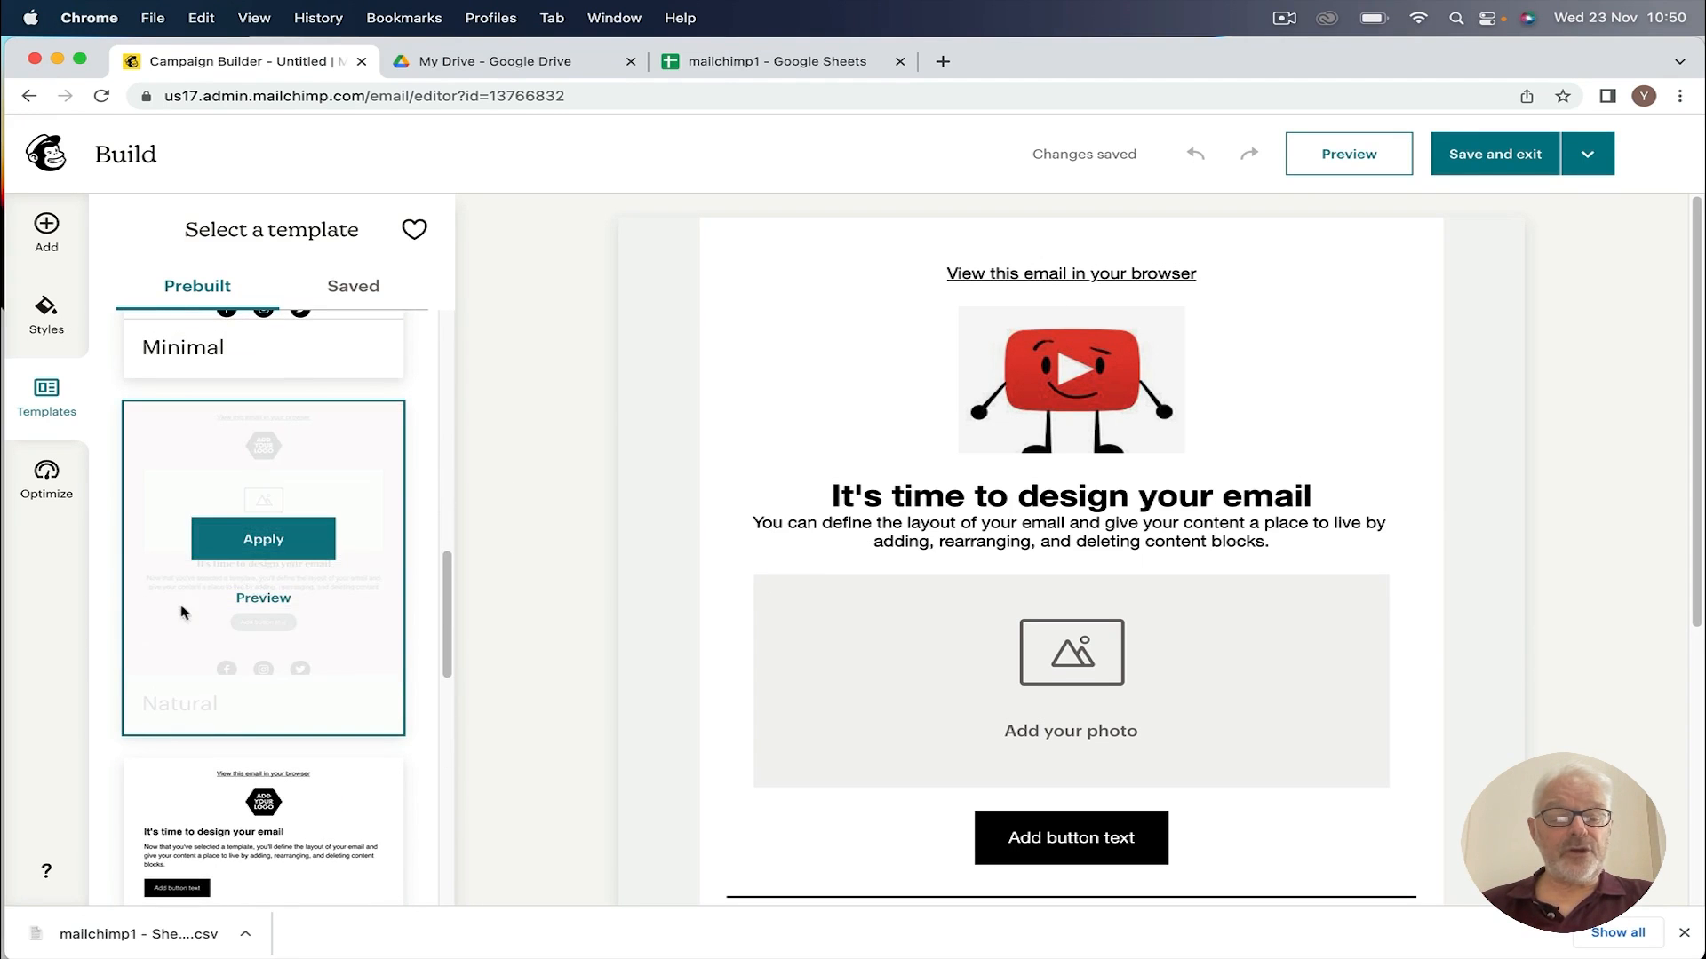
Step: Preview and apply the Natural template, starting from a clean template
{"action": "left_click", "coordinate": [259, 606]}
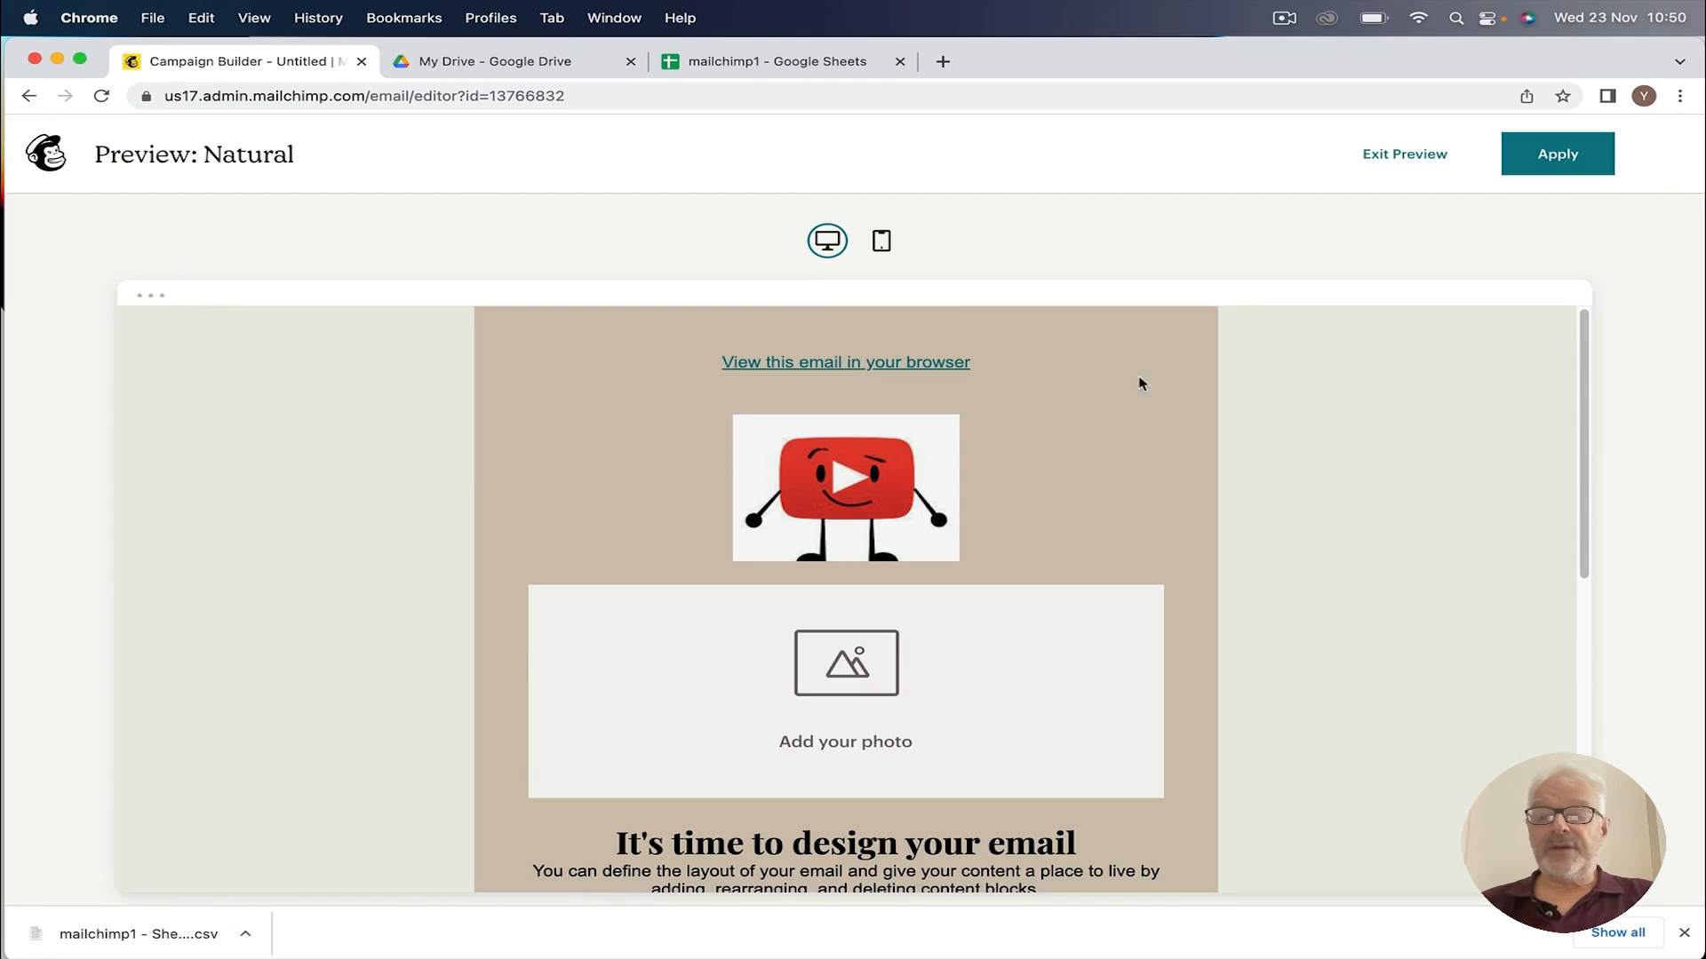
{"action": "left_click", "coordinate": [1559, 157]}
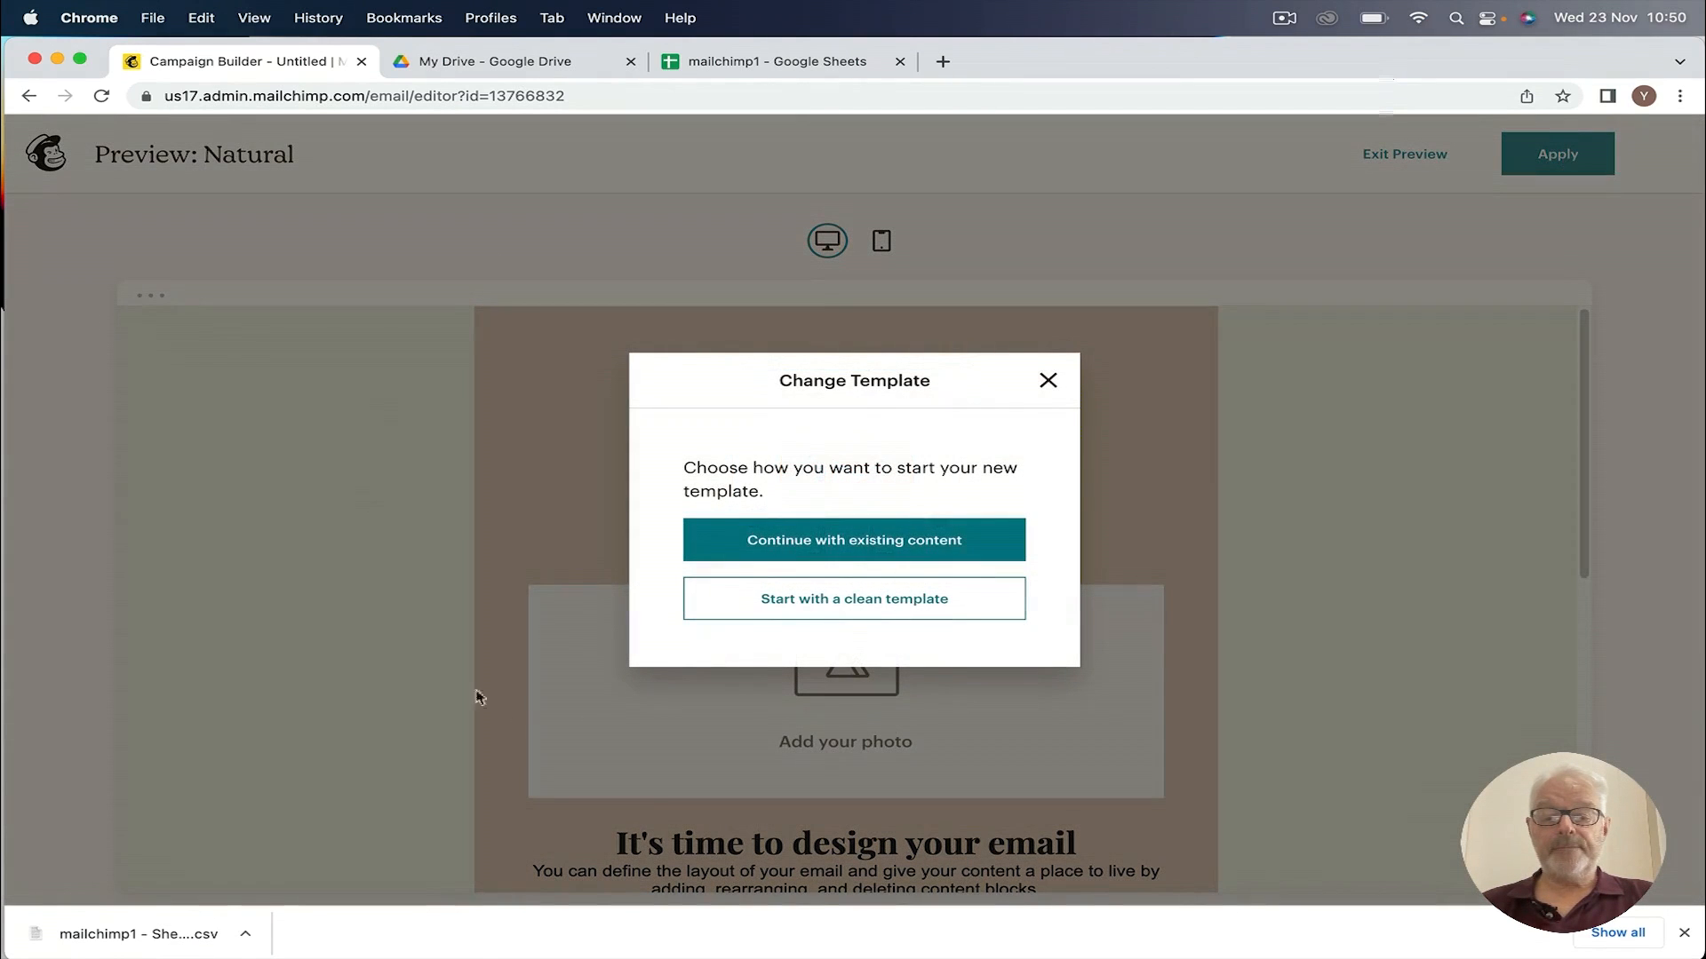
{"action": "left_click", "coordinate": [841, 600]}
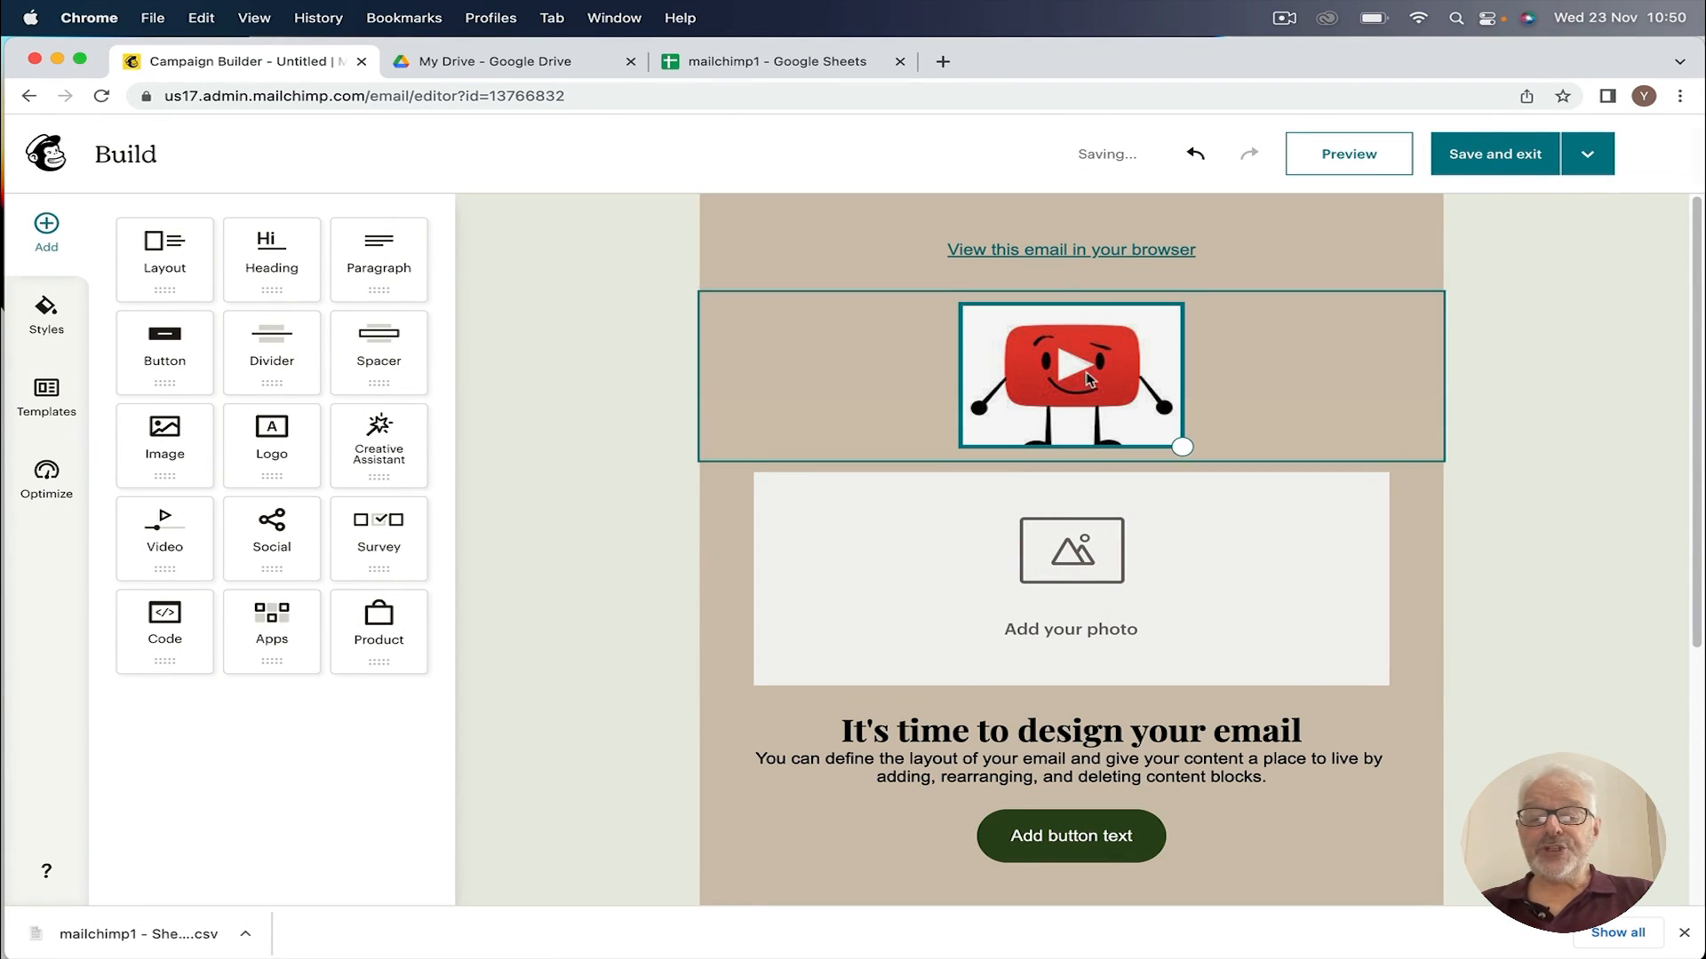
{"action": "scroll", "coordinate": [853, 563], "scroll_direction": "down", "scroll_amount": 5}
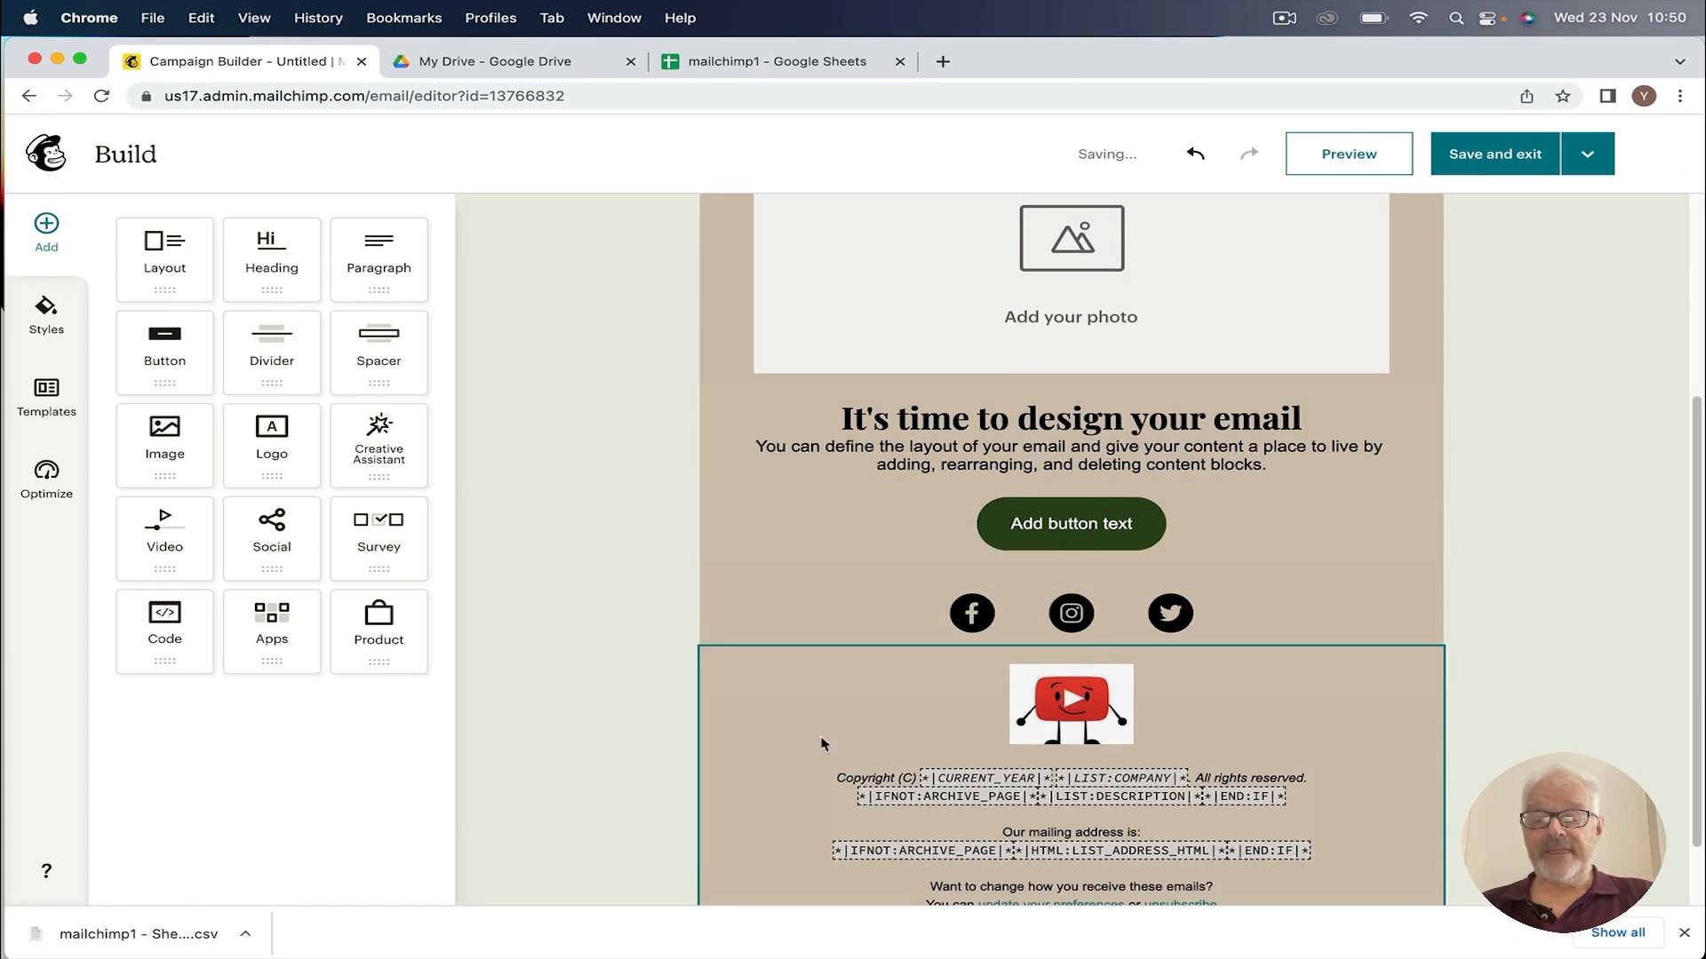
{"action": "scroll", "coordinate": [648, 497], "scroll_direction": "up", "scroll_amount": 5}
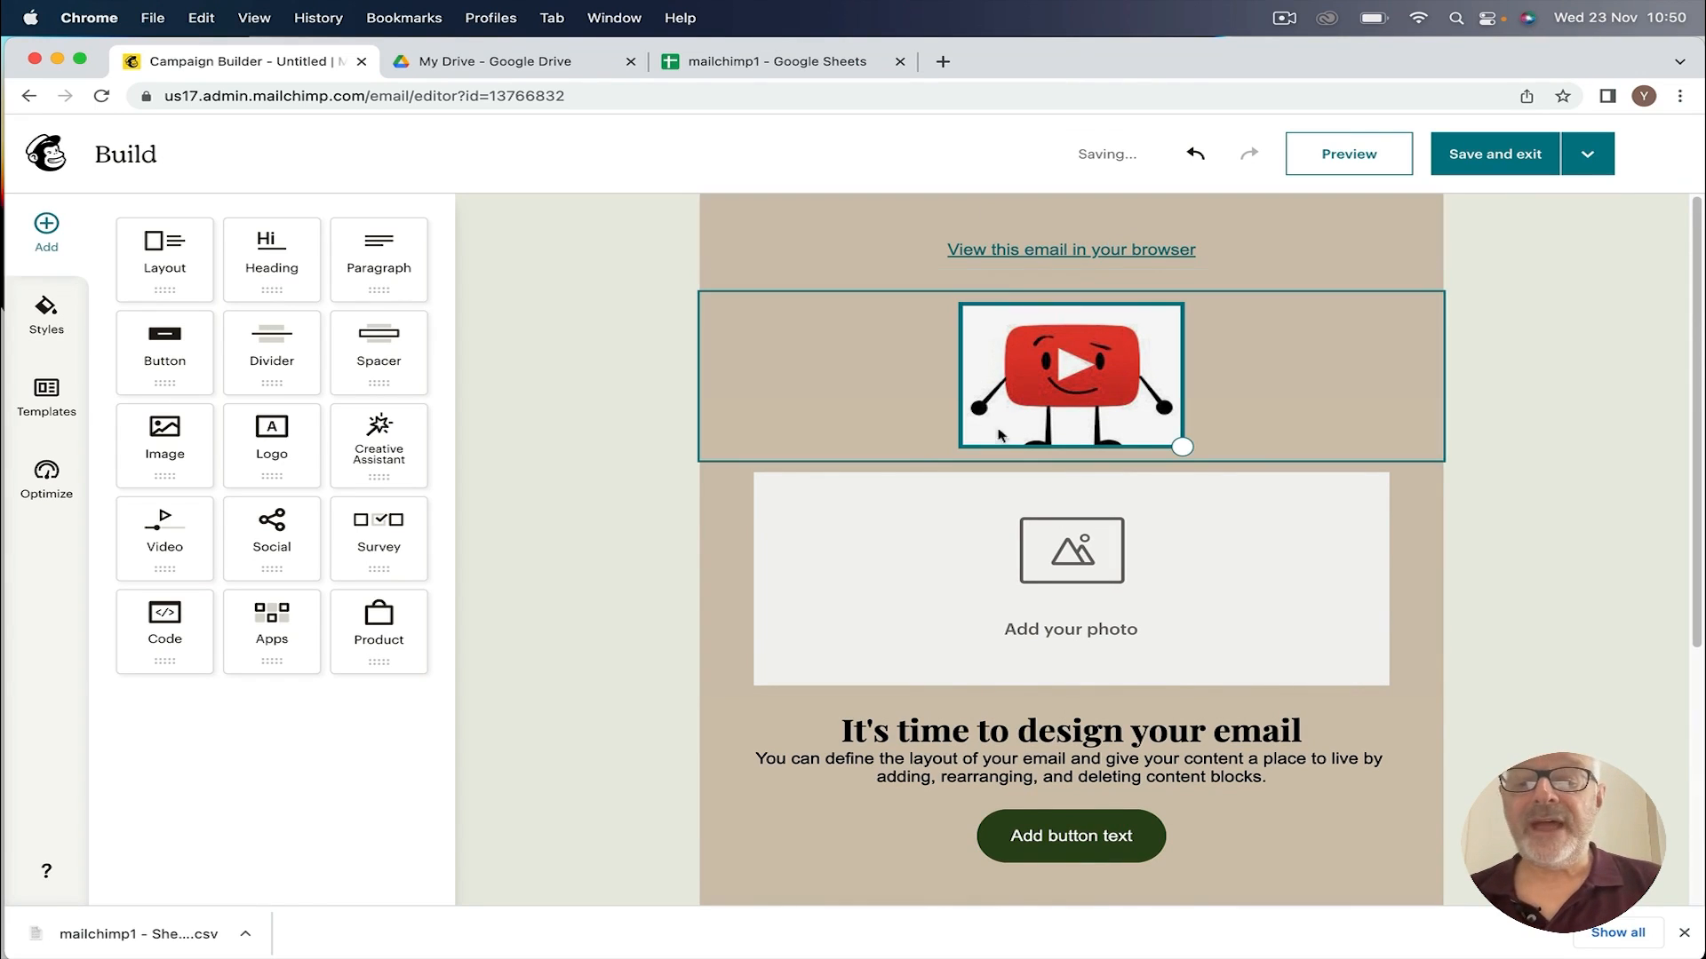
Step: Leave the YouTube logo unchanged and select the Add your photo placeholder block
{"action": "left_click", "coordinate": [1075, 373]}
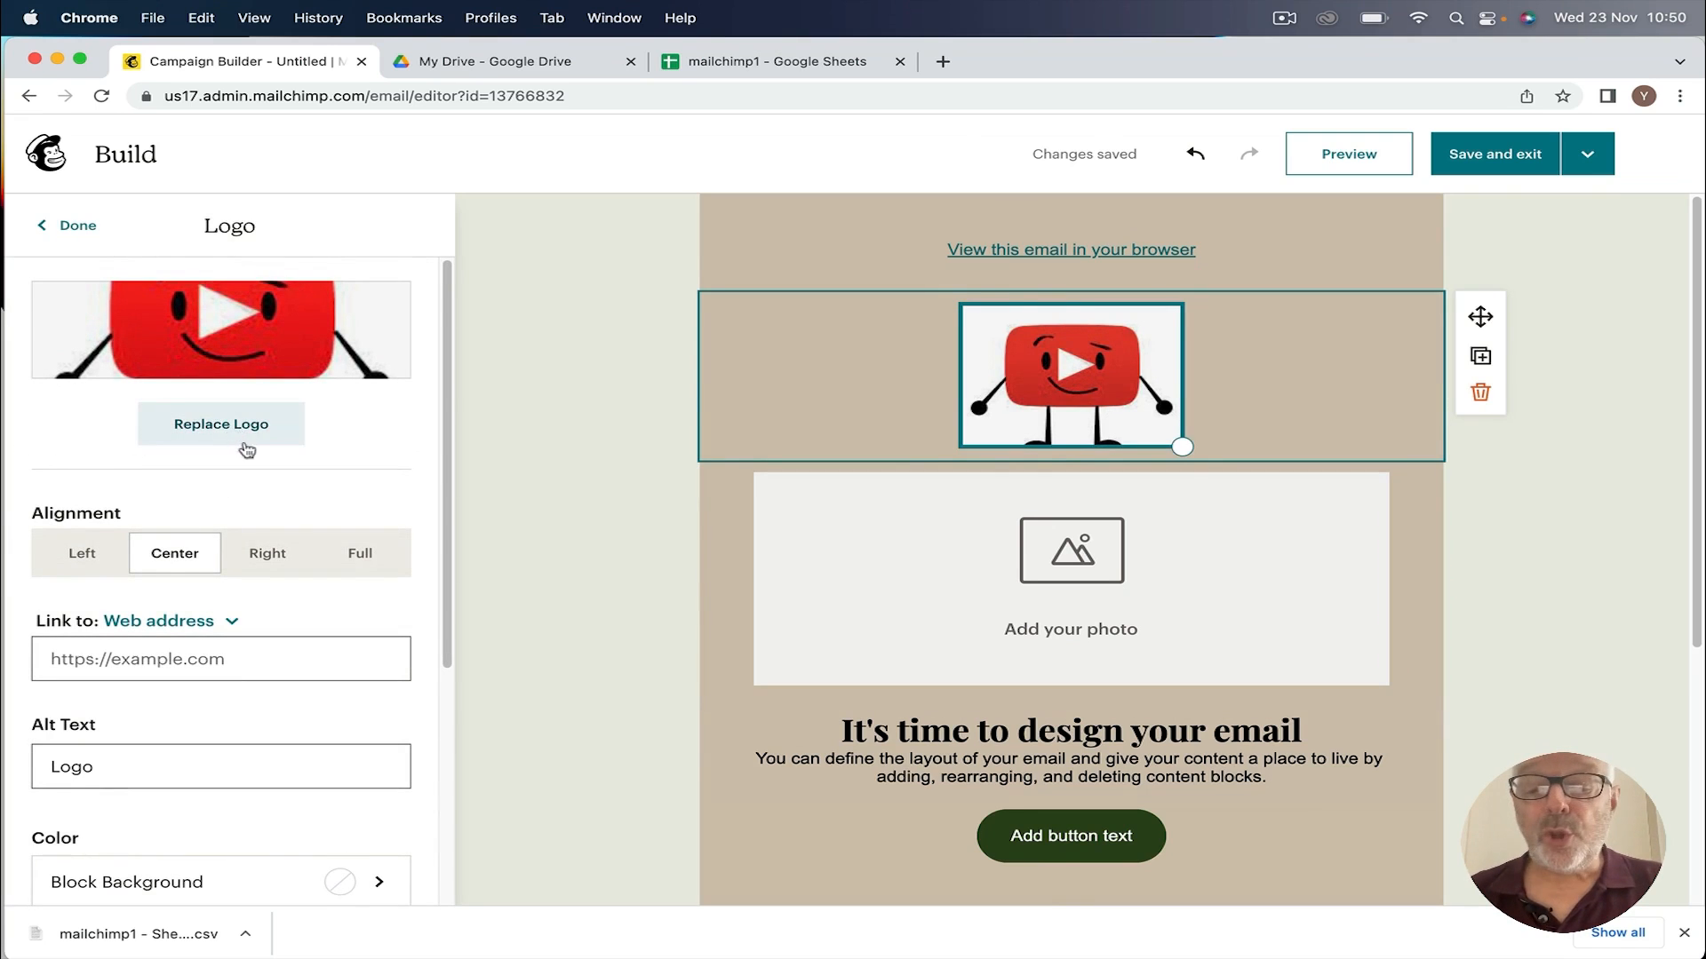
{"action": "scroll", "coordinate": [841, 631], "scroll_direction": "down", "scroll_amount": 5}
{"action": "scroll", "coordinate": [841, 621], "scroll_direction": "up", "scroll_amount": 5}
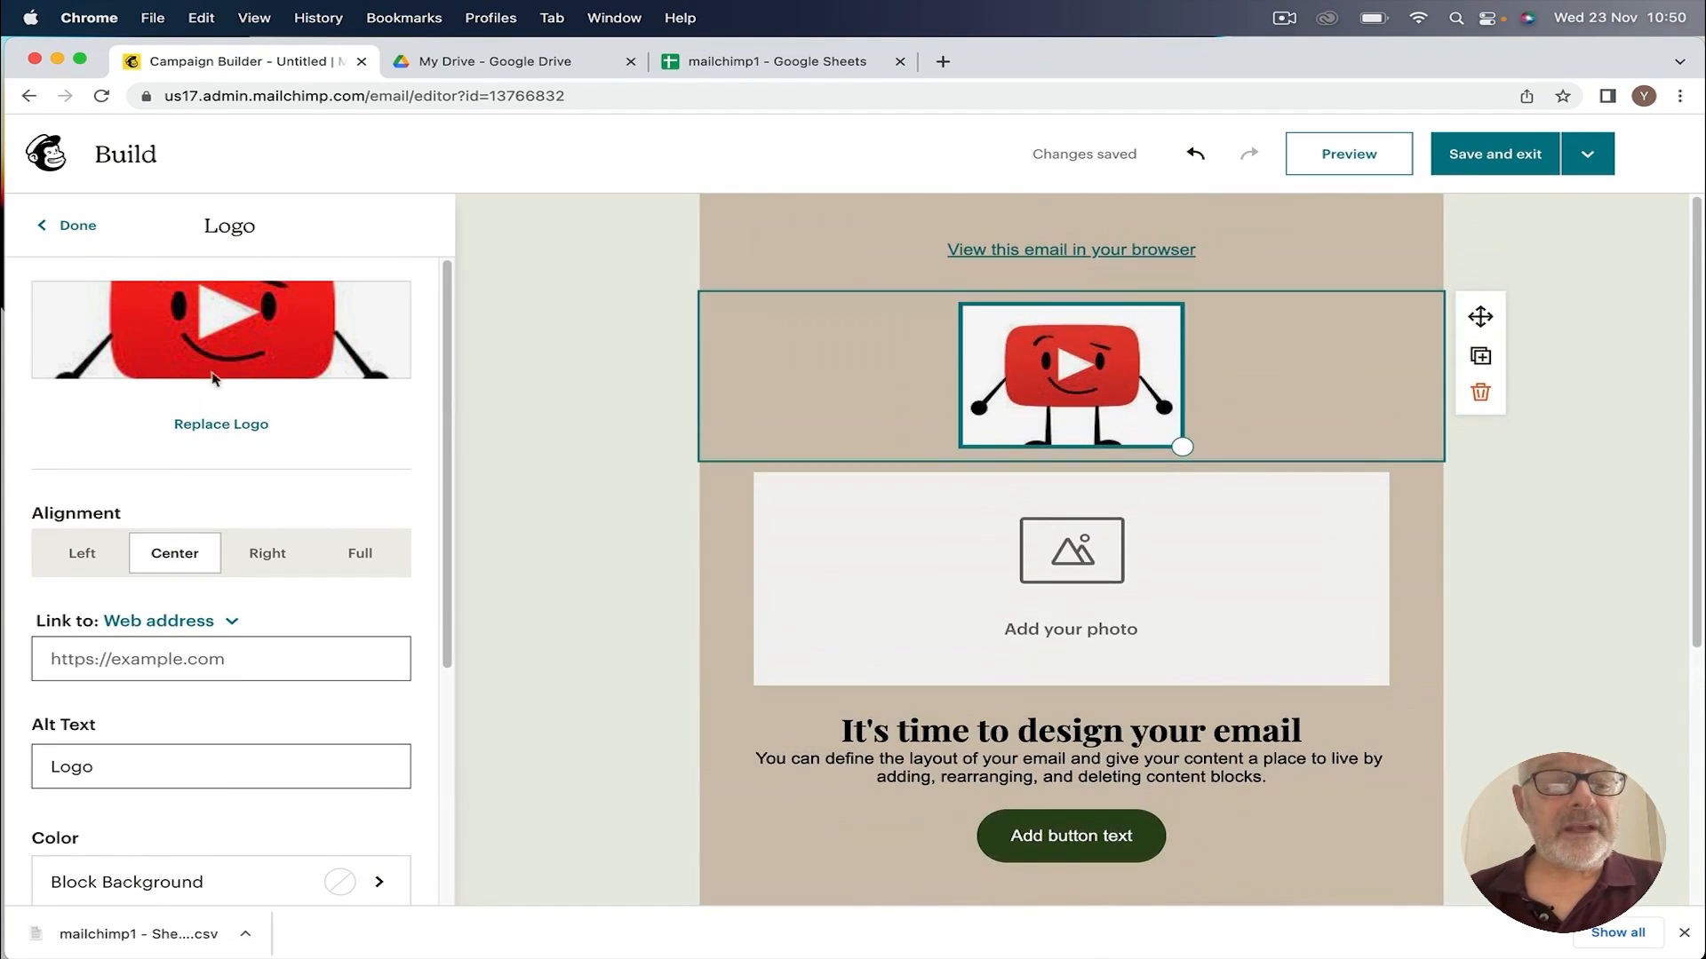
{"action": "left_click", "coordinate": [190, 426]}
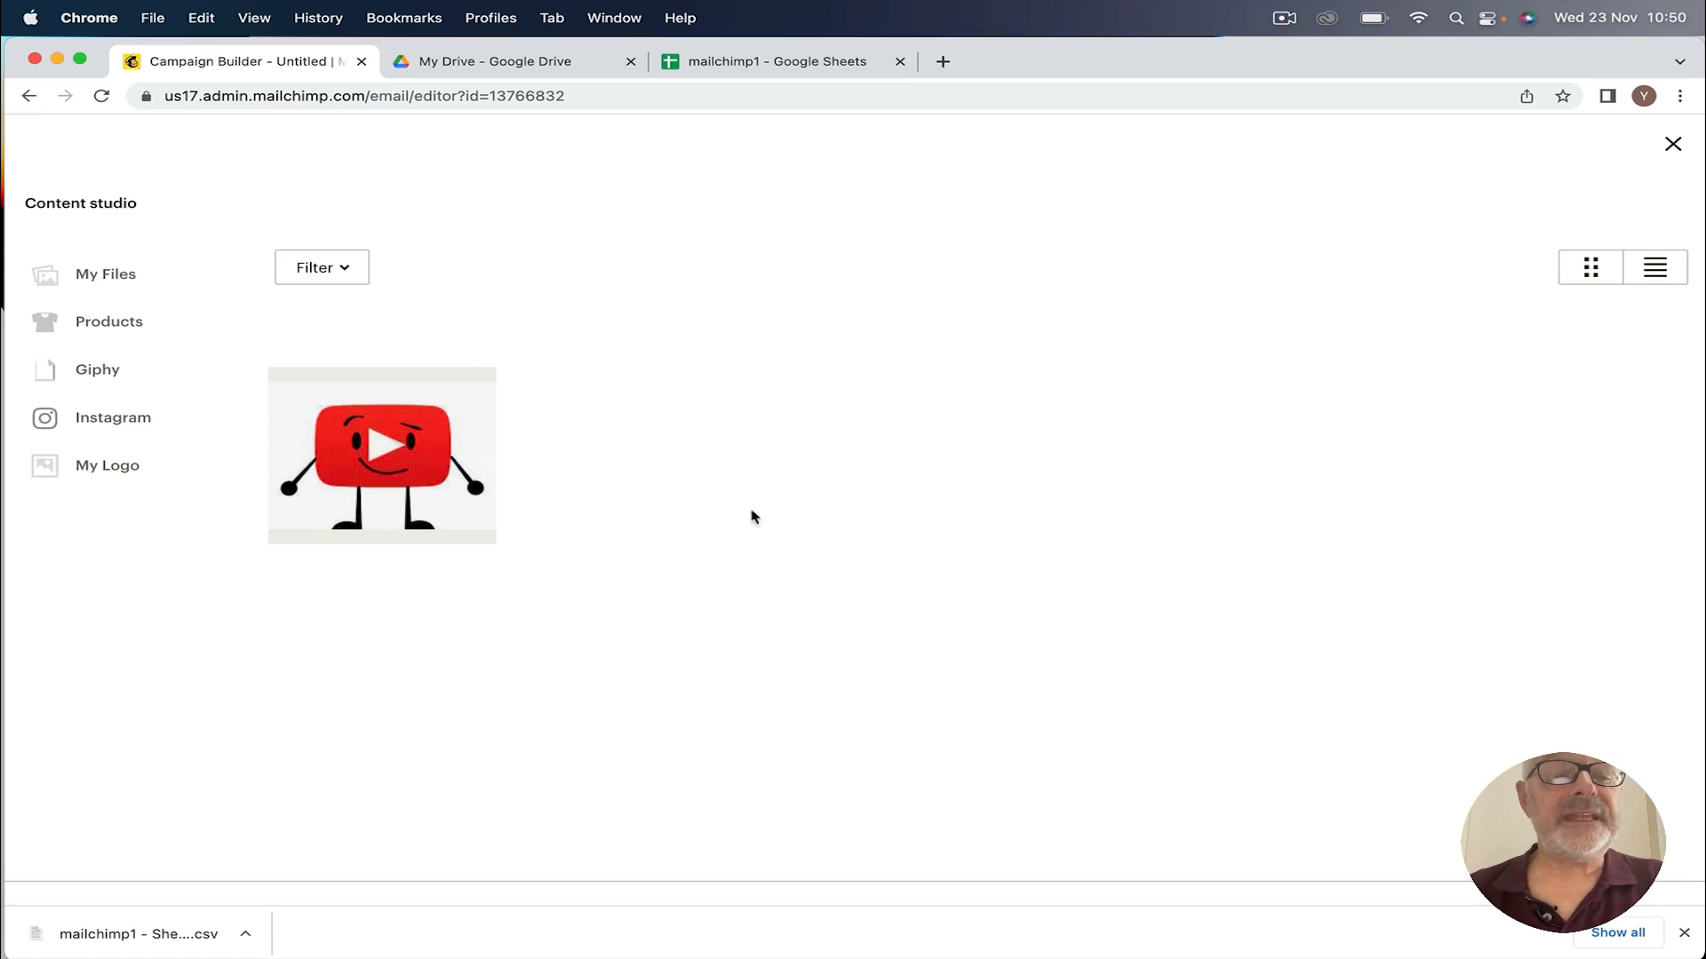
{"action": "left_click", "coordinate": [1673, 144]}
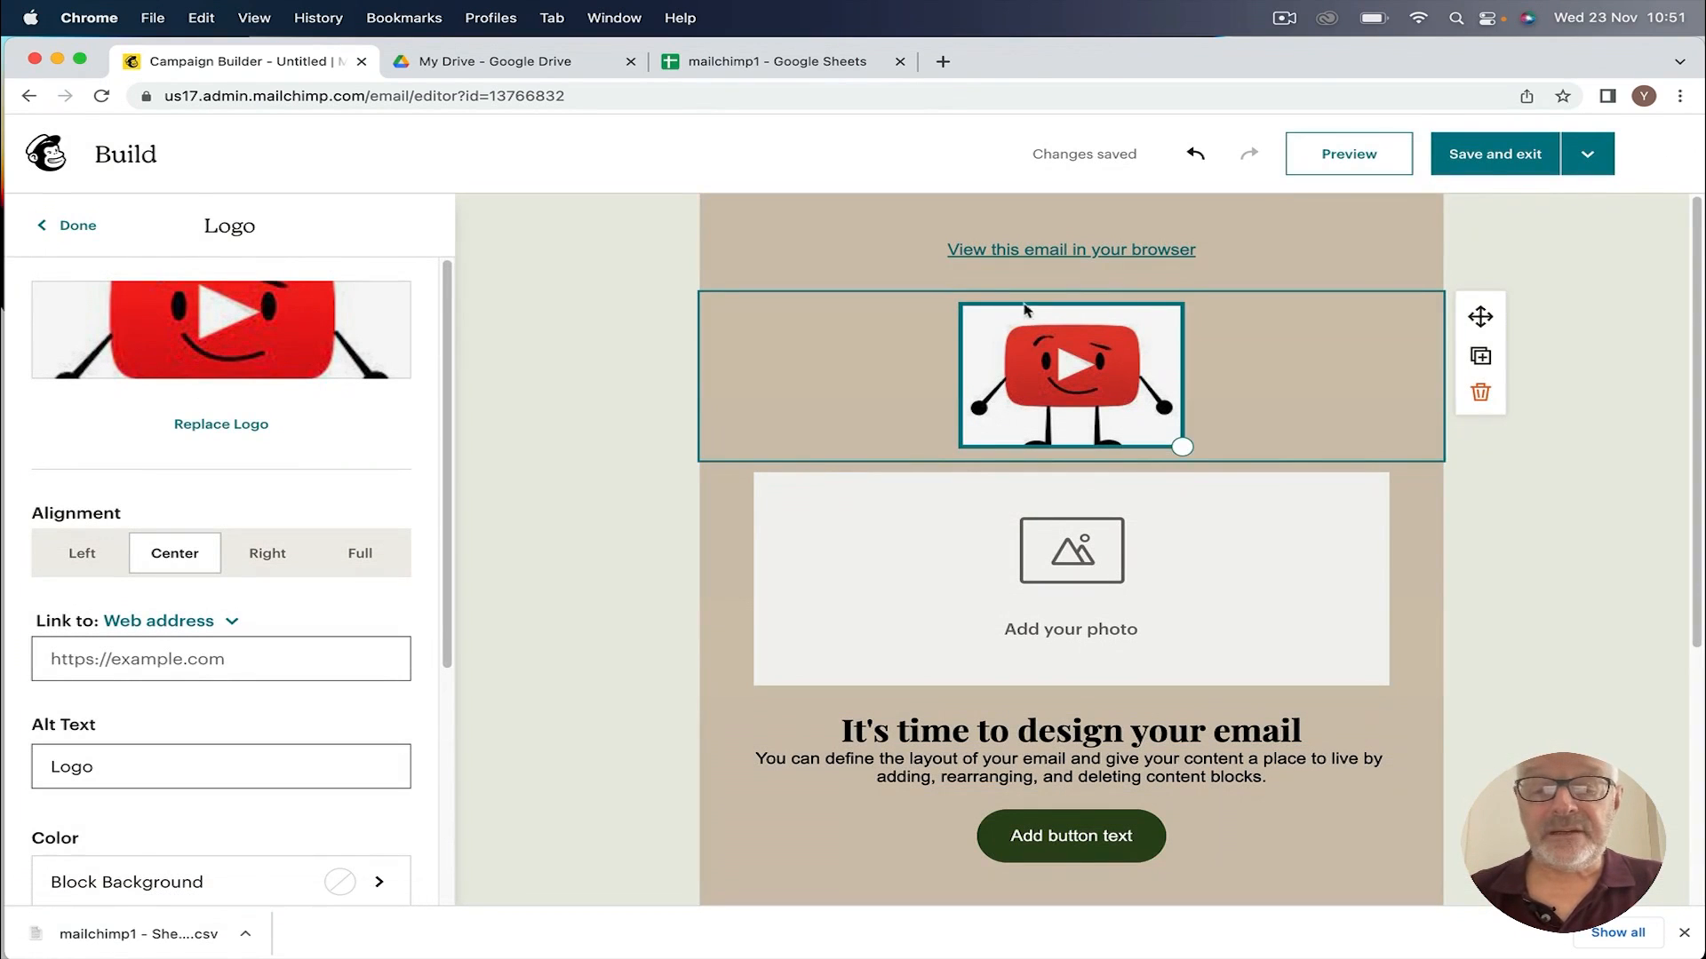
{"action": "left_click", "coordinate": [959, 606]}
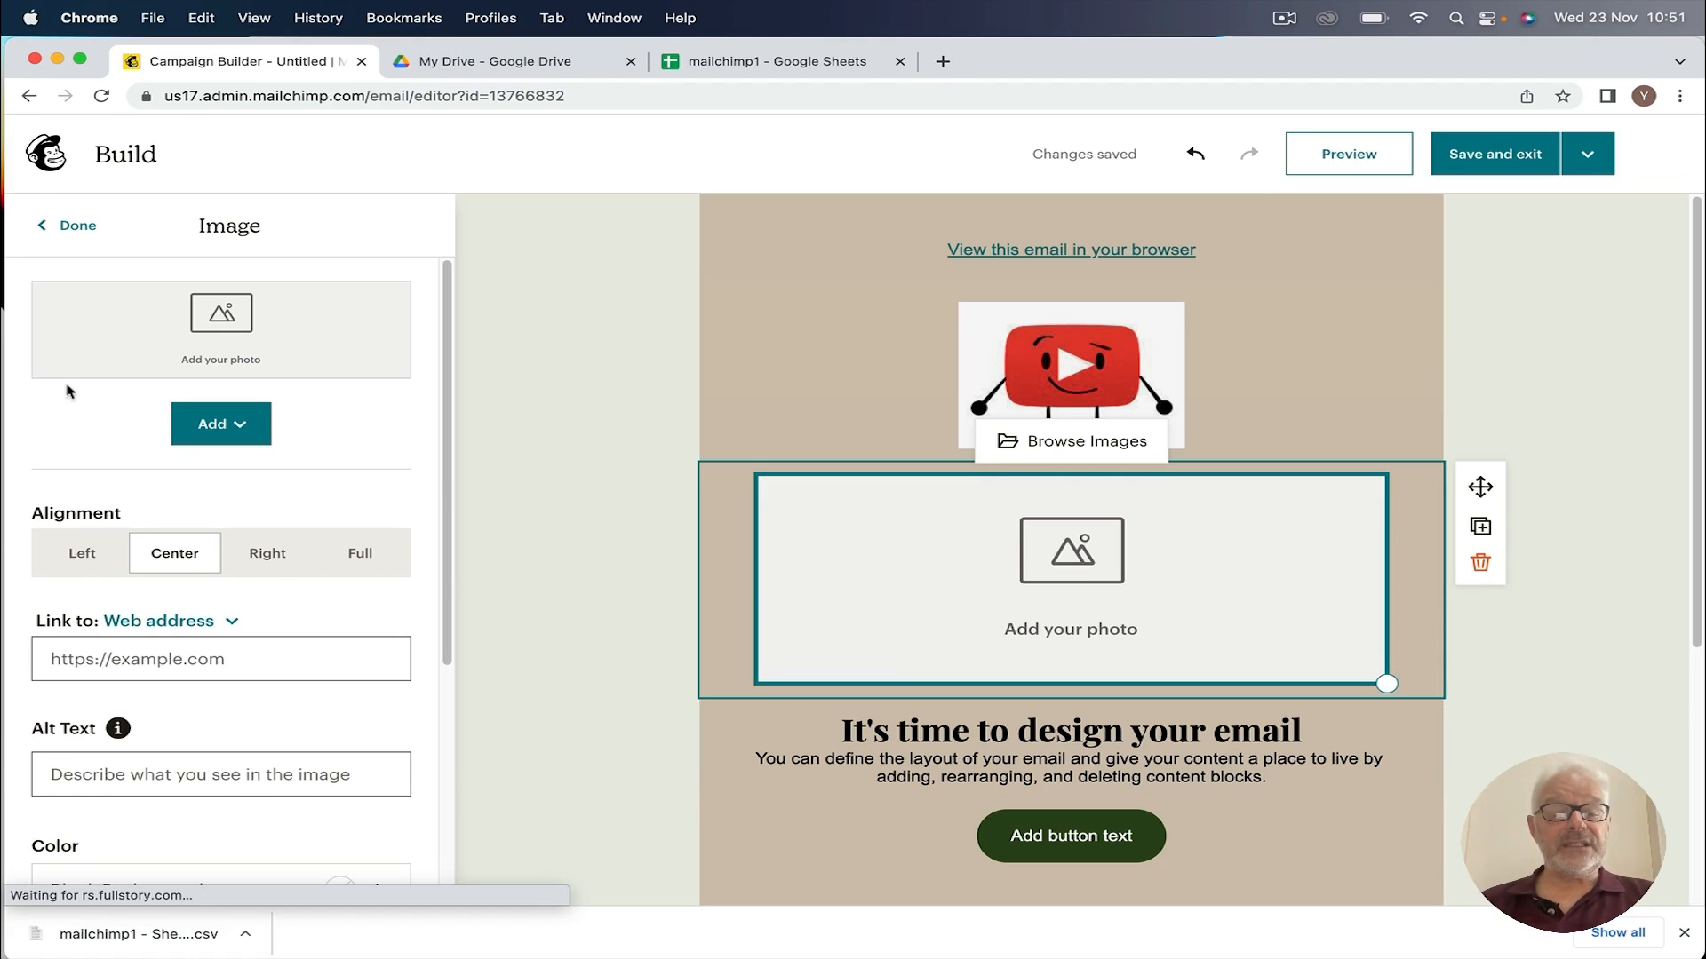
Step: Upload Banner.jpeg from the Videos folder into the photo placeholder block
{"action": "left_click", "coordinate": [215, 425]}
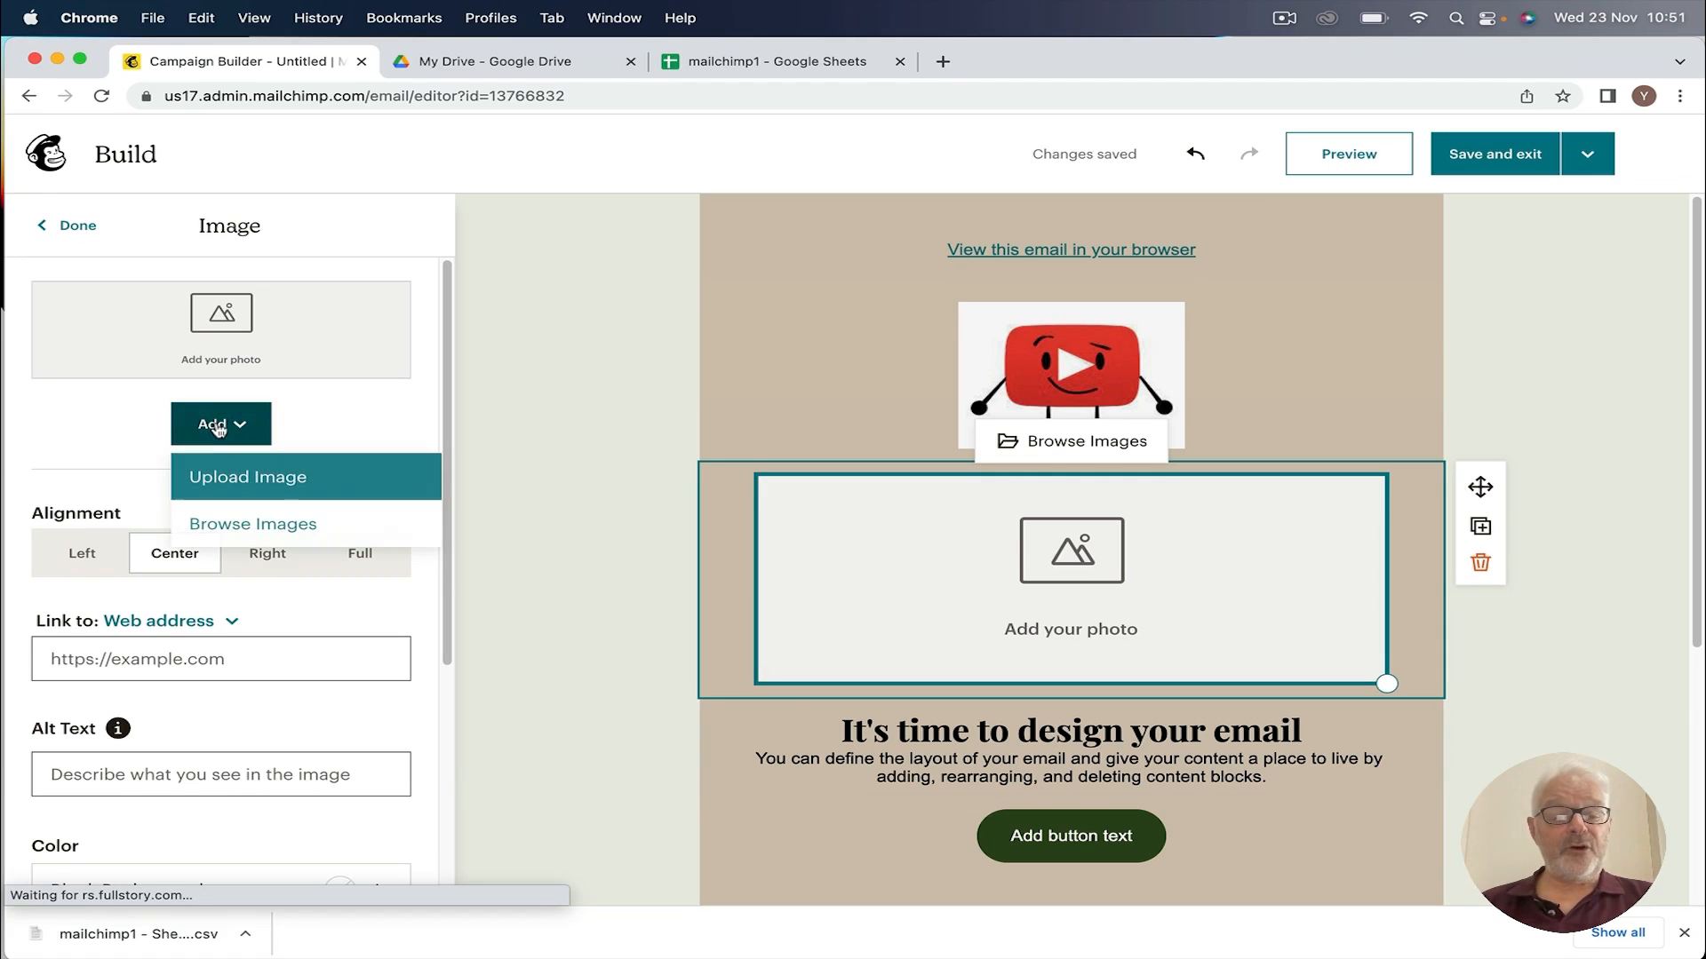
{"action": "left_click", "coordinate": [244, 480]}
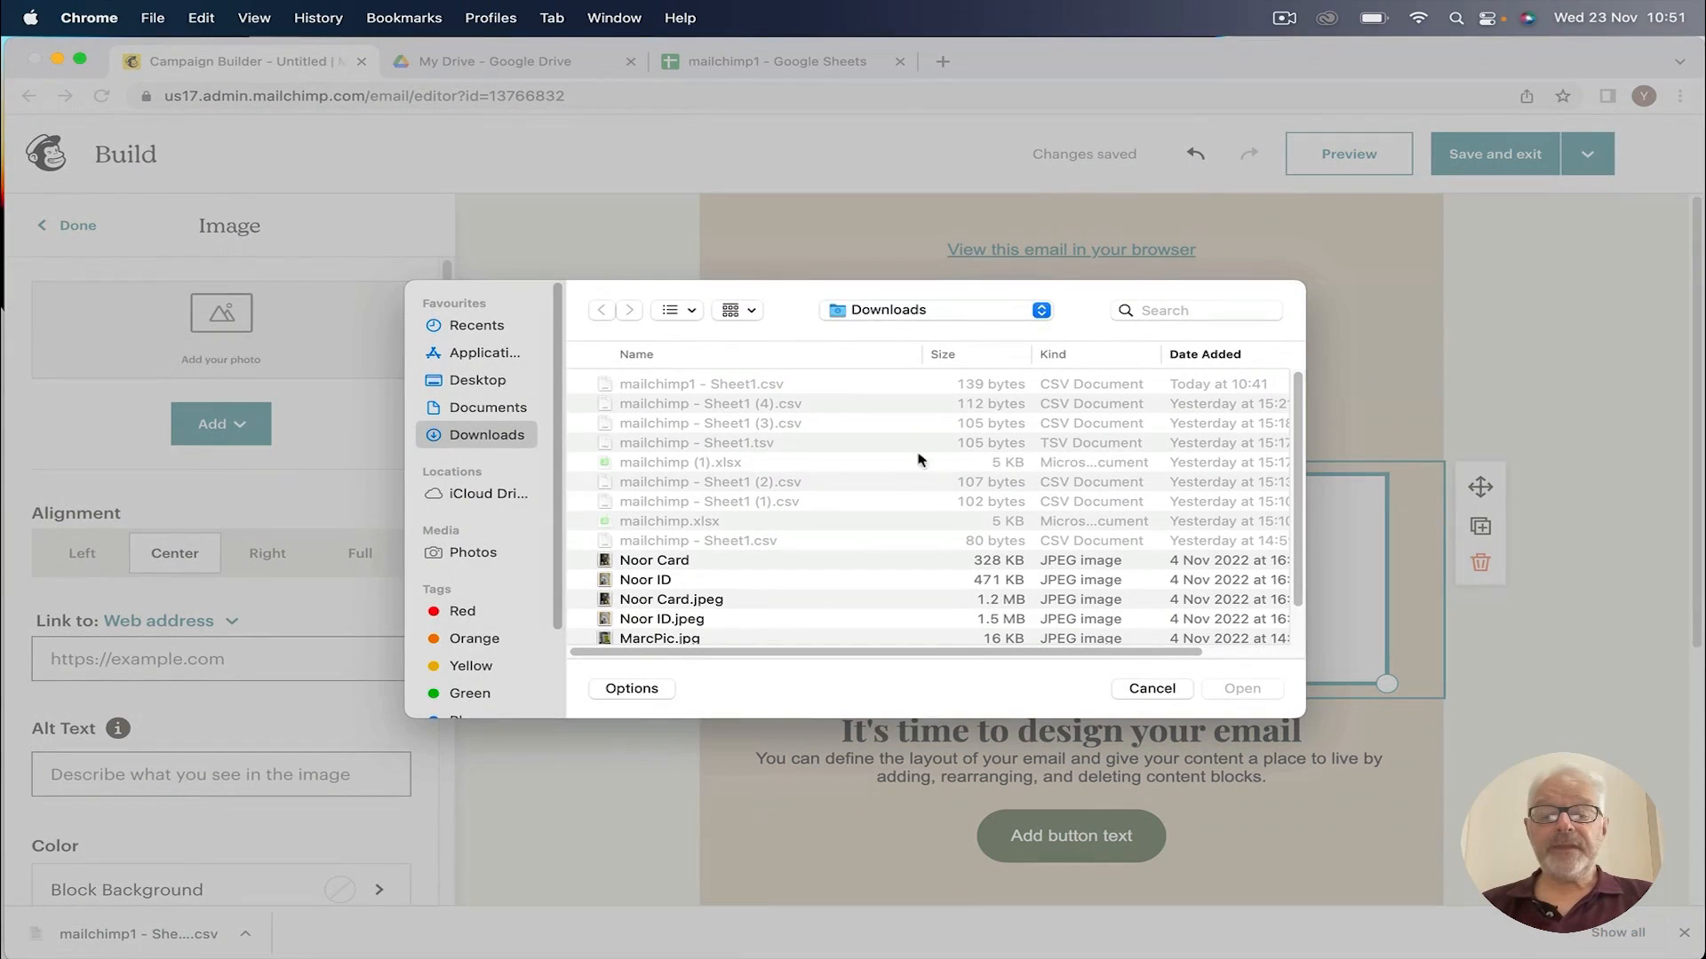
{"action": "left_click", "coordinate": [882, 322]}
{"action": "left_click", "coordinate": [882, 338]}
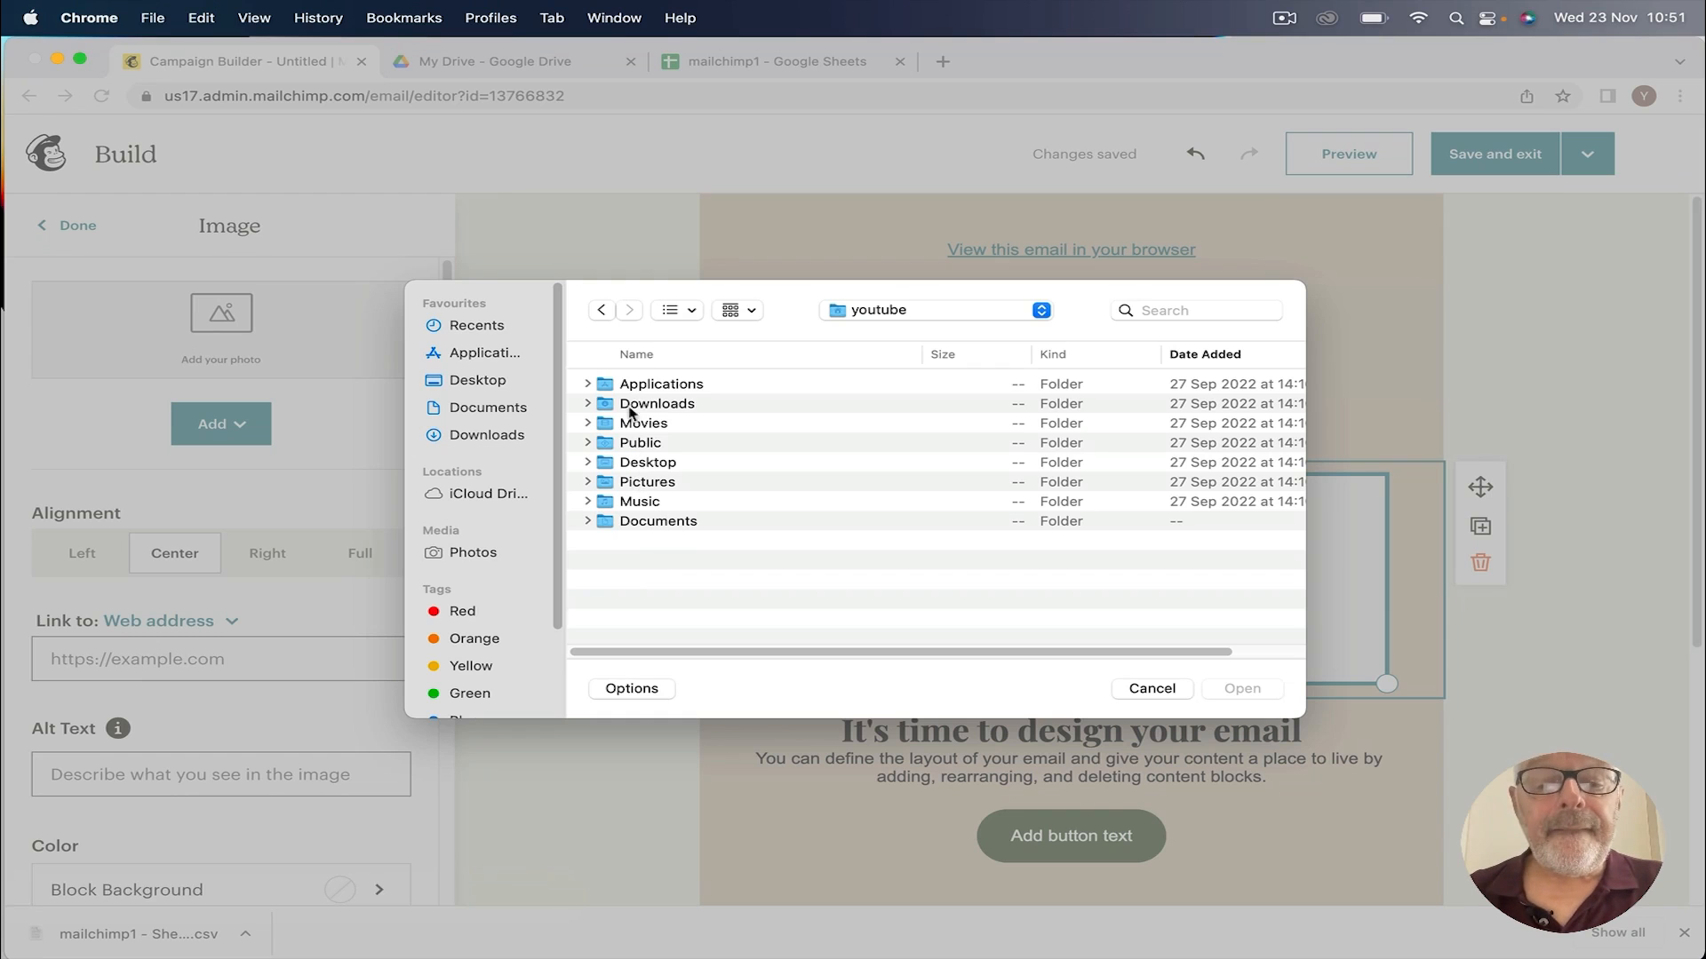
{"action": "double_click", "coordinate": [648, 462]}
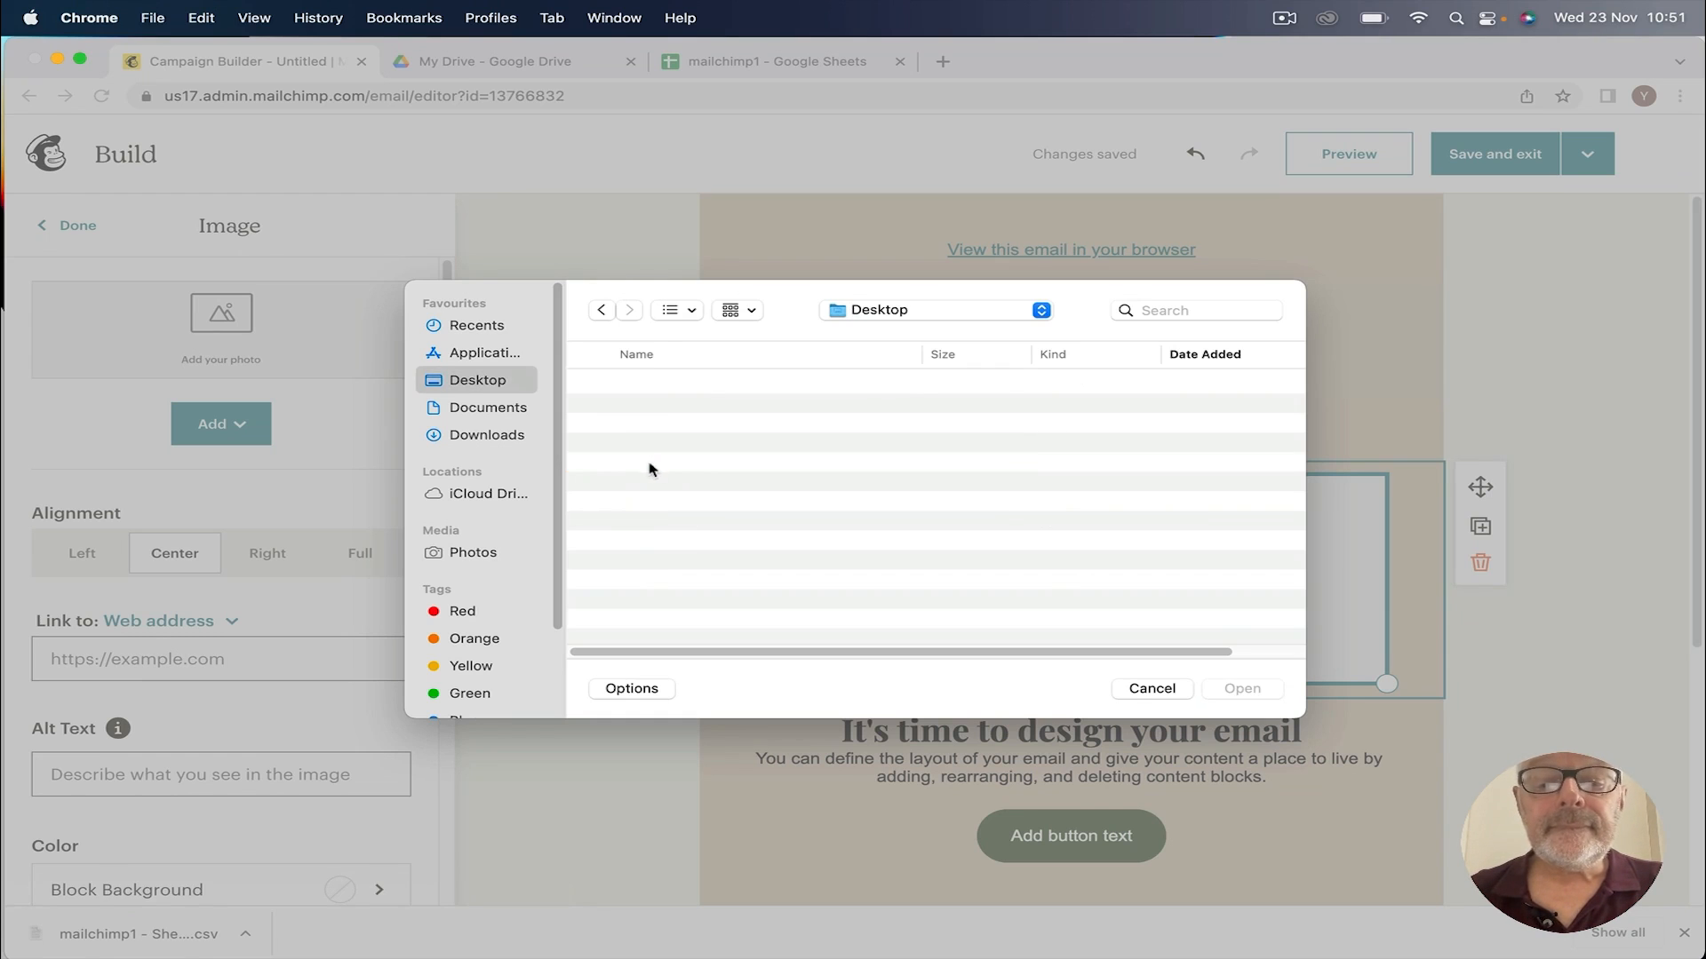
{"action": "left_click", "coordinate": [879, 312]}
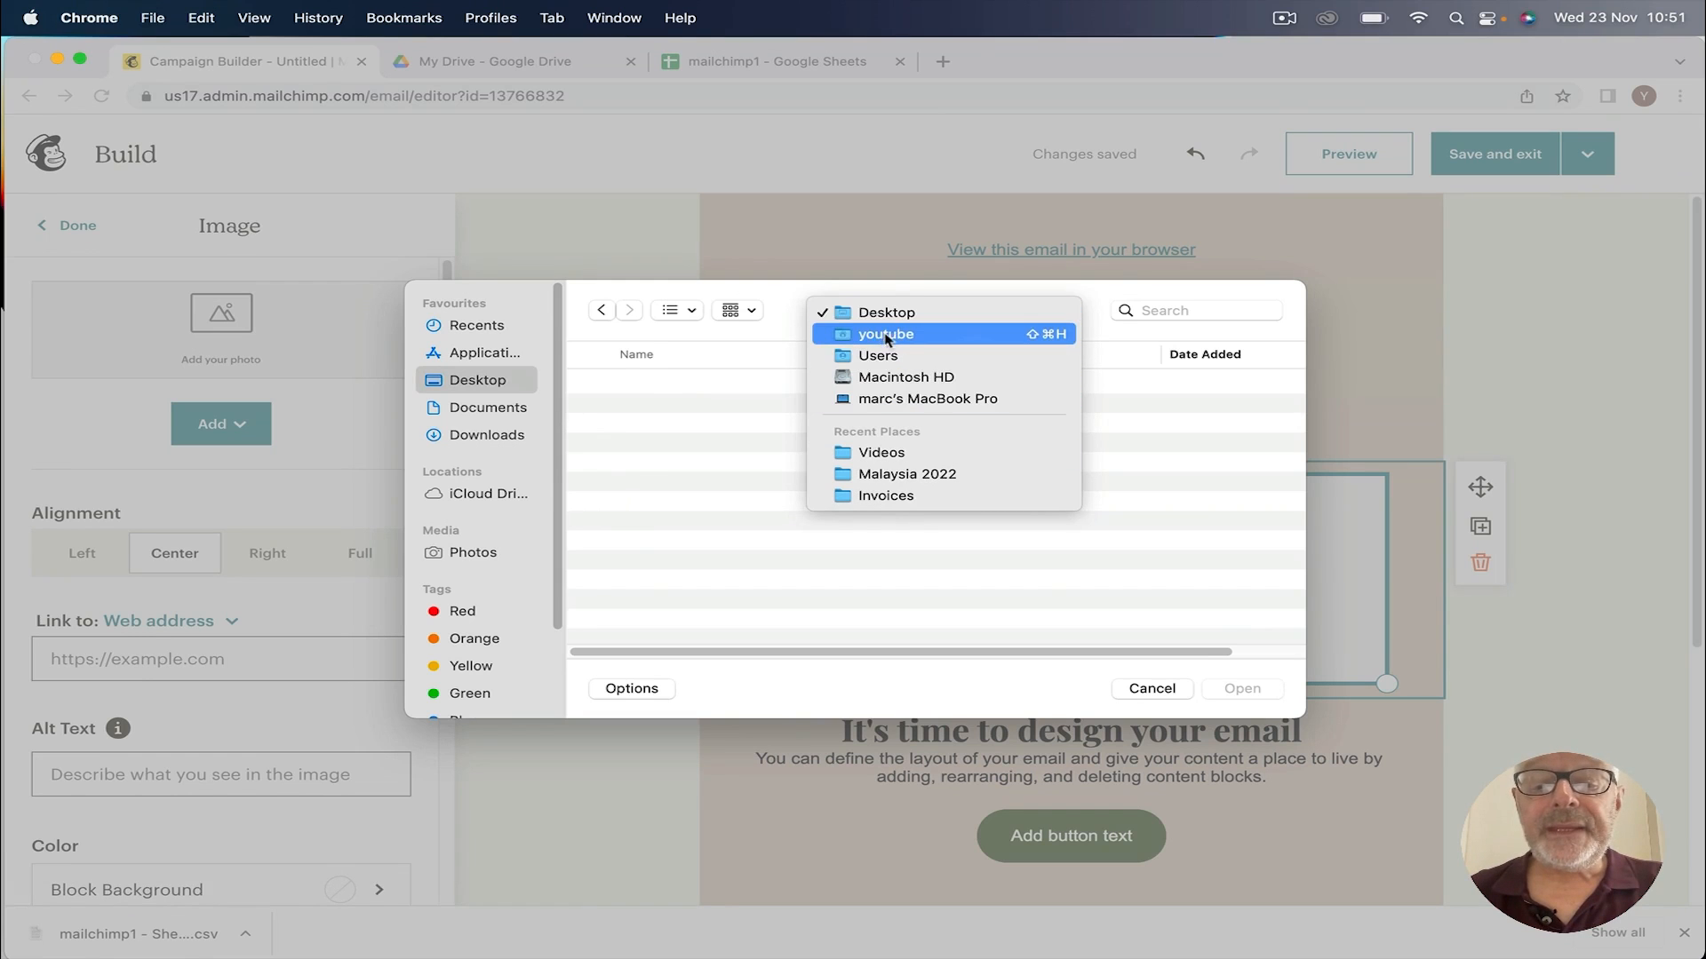
{"action": "left_click", "coordinate": [873, 453]}
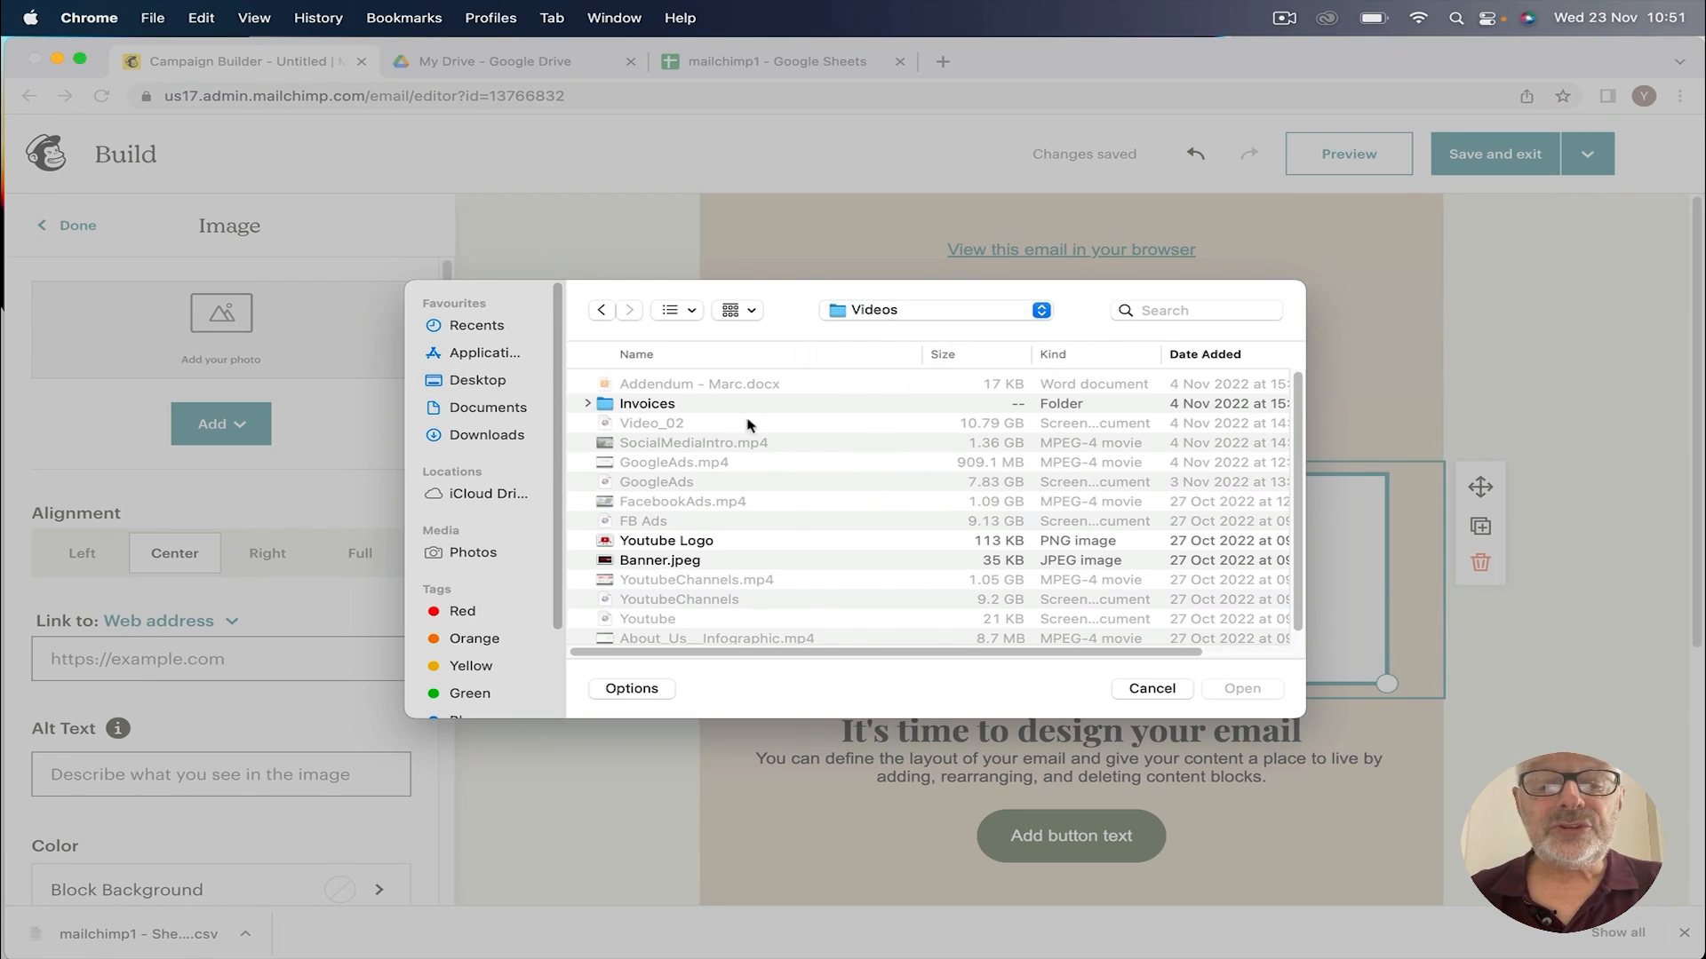
{"action": "double_click", "coordinate": [639, 566]}
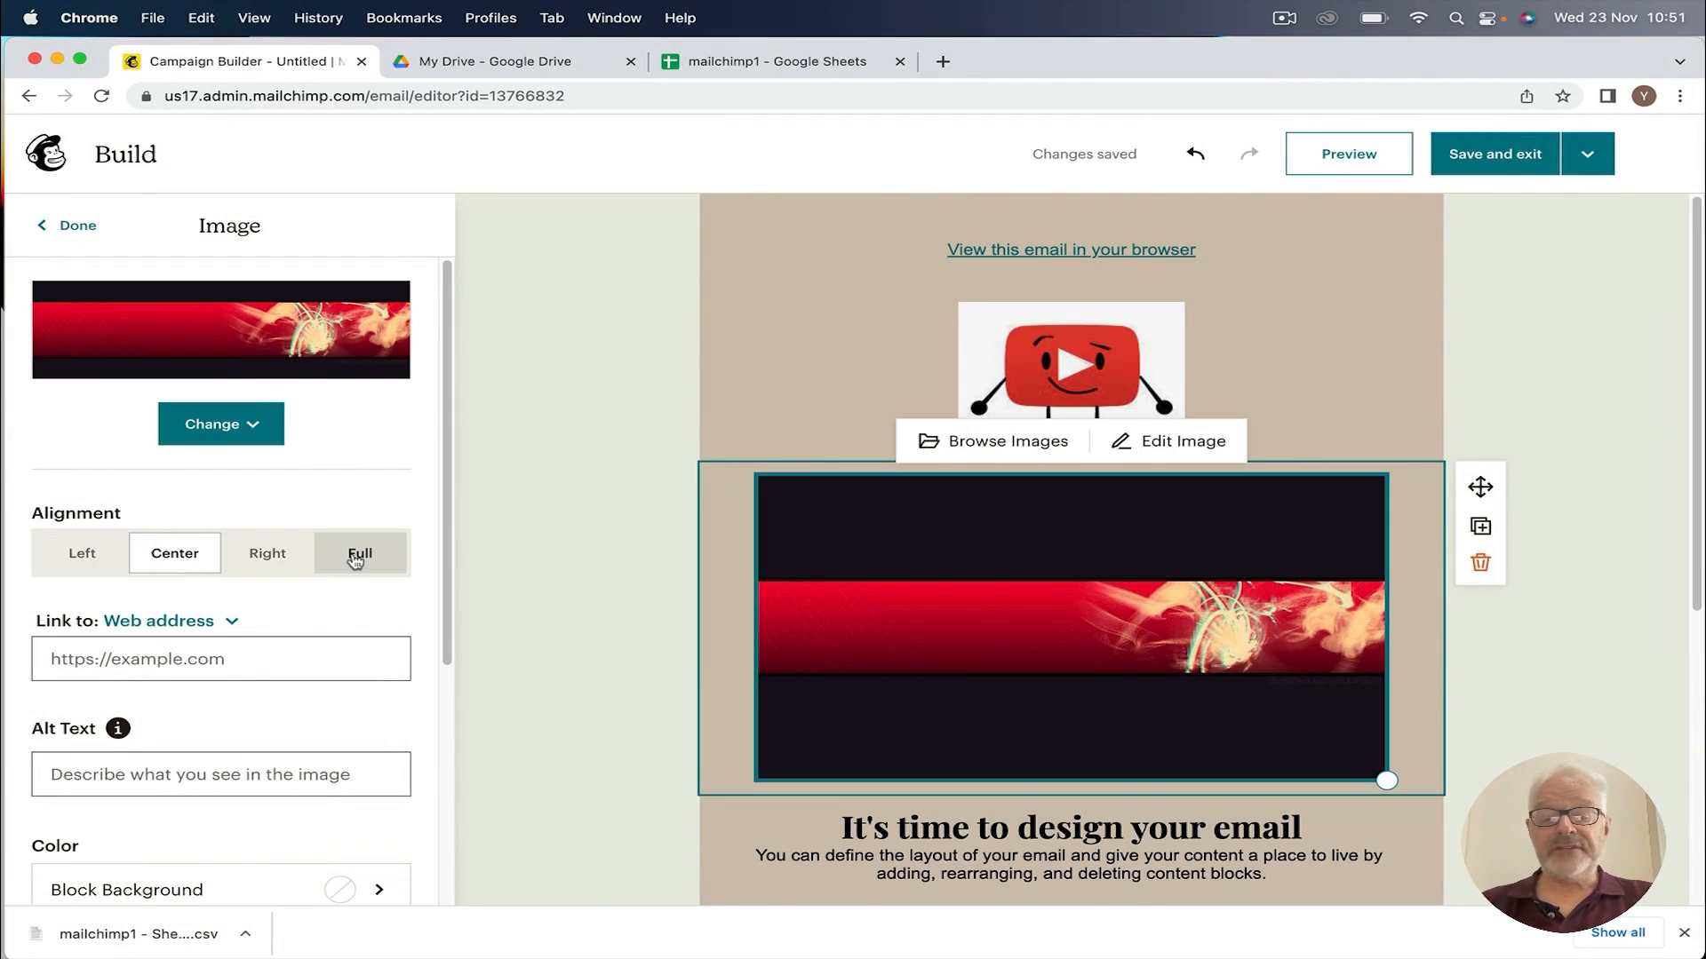
Step: Try the banner image's alignment options and settle on Full width
{"action": "left_click", "coordinate": [355, 558]}
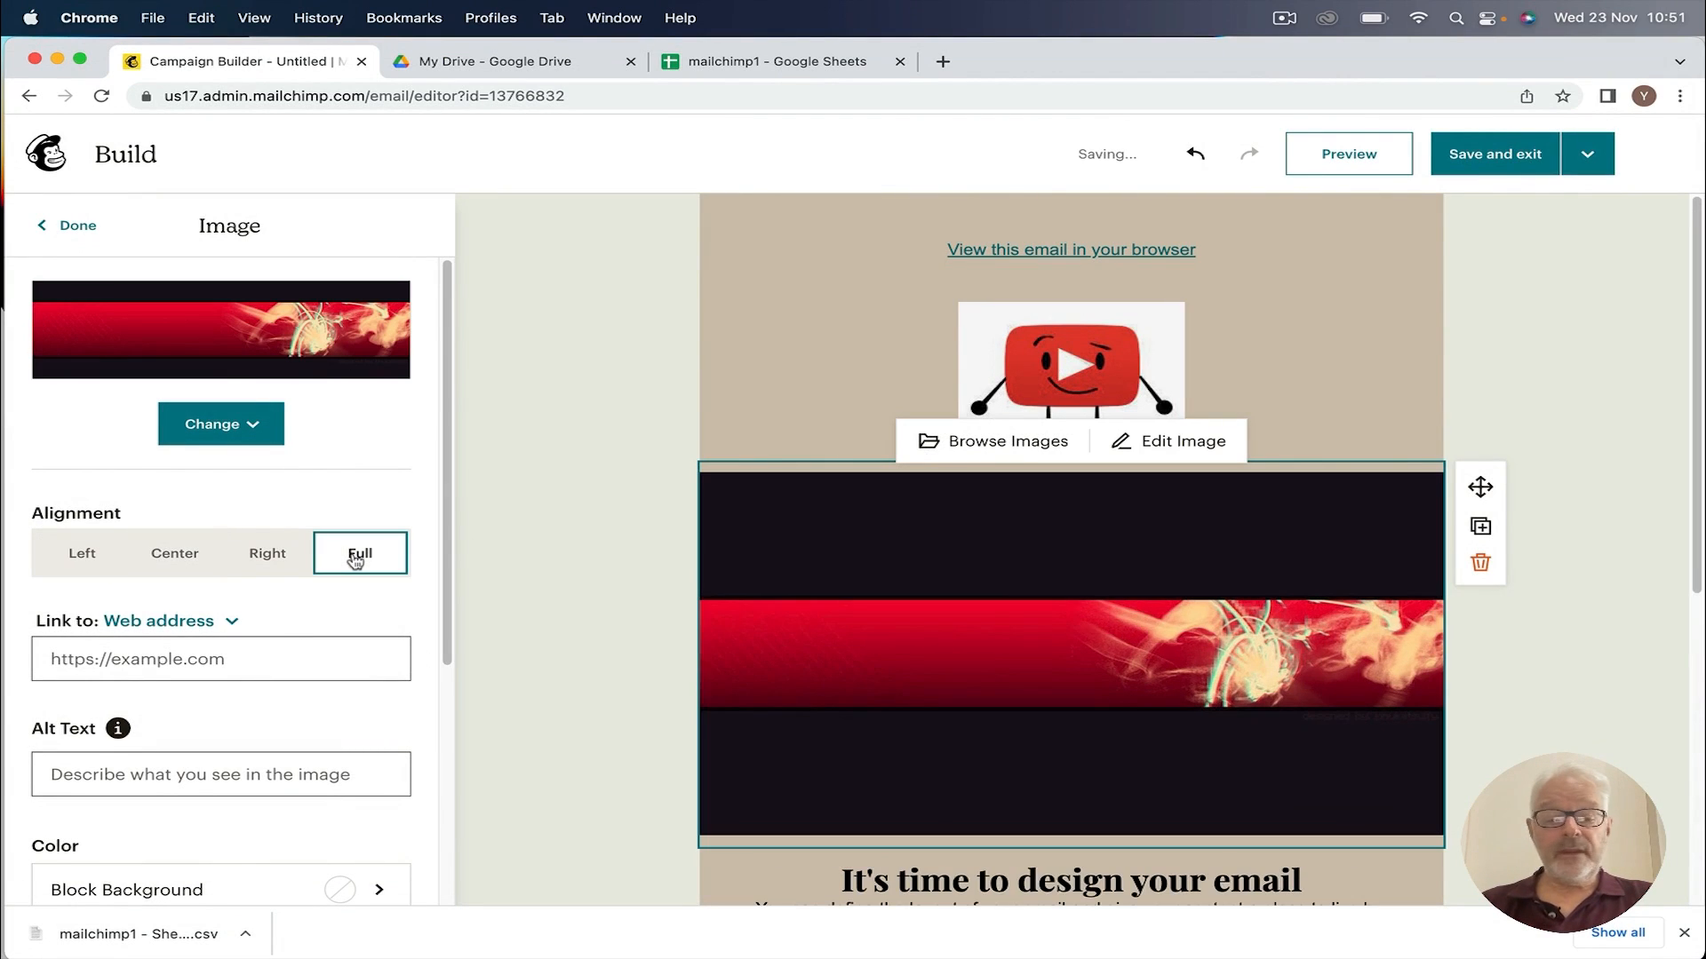
{"action": "left_click", "coordinate": [265, 560]}
{"action": "left_click", "coordinate": [175, 555]}
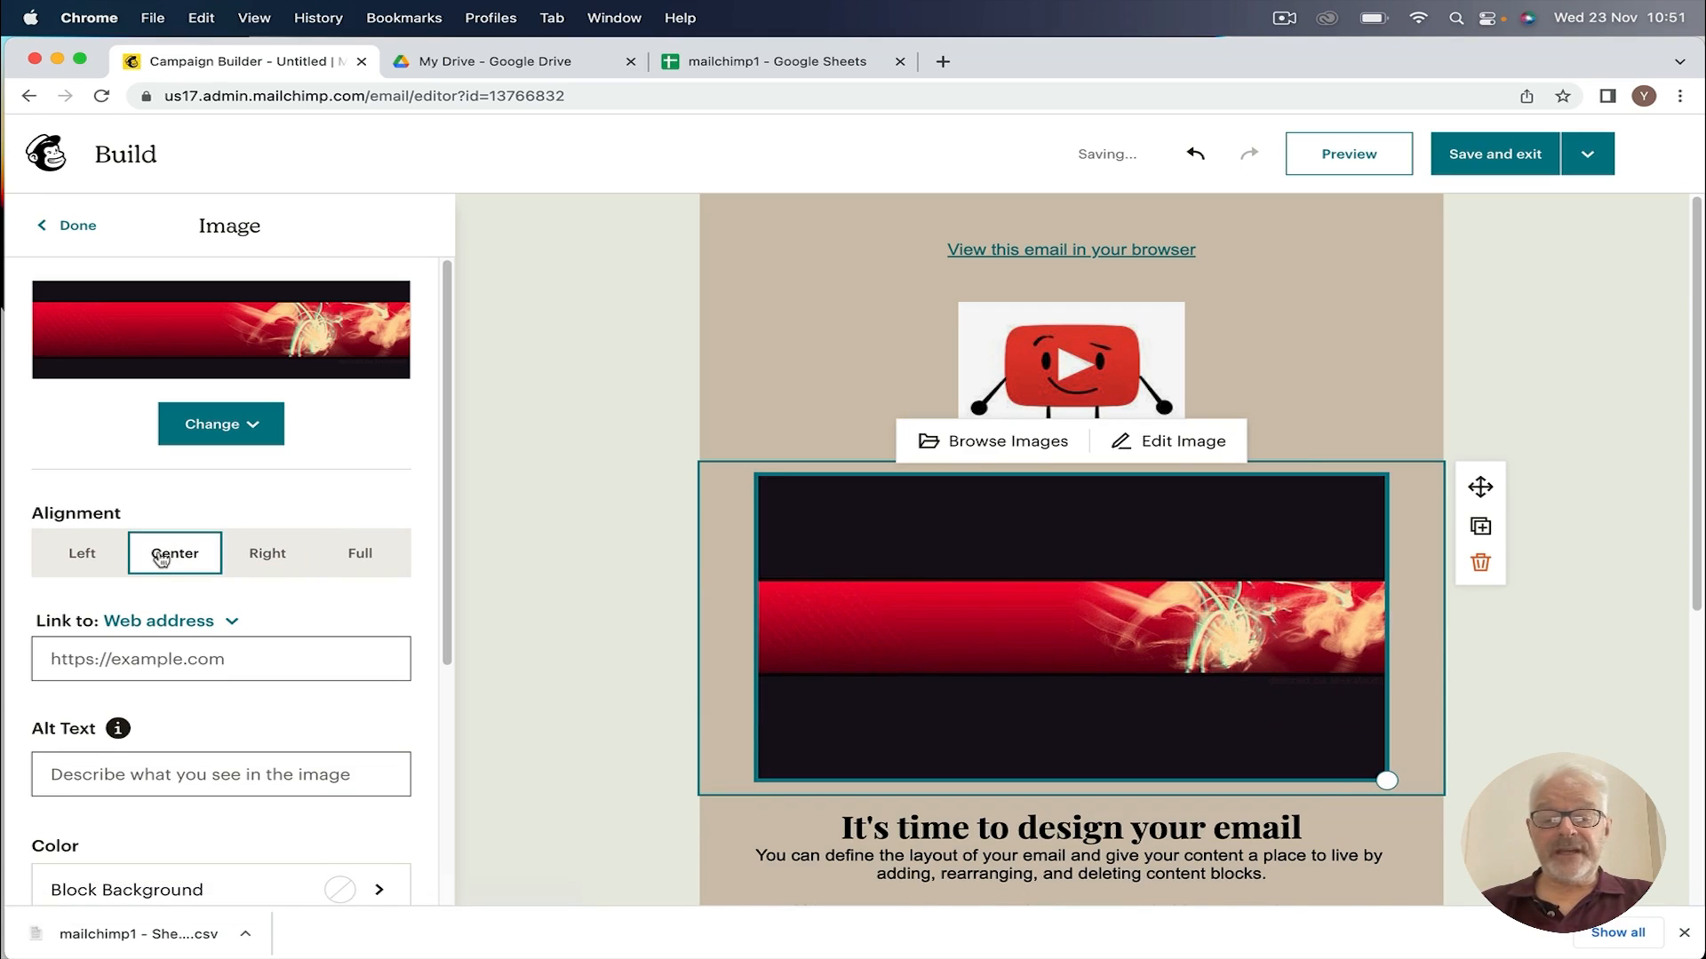
{"action": "left_click", "coordinate": [84, 556]}
{"action": "left_click", "coordinate": [355, 552]}
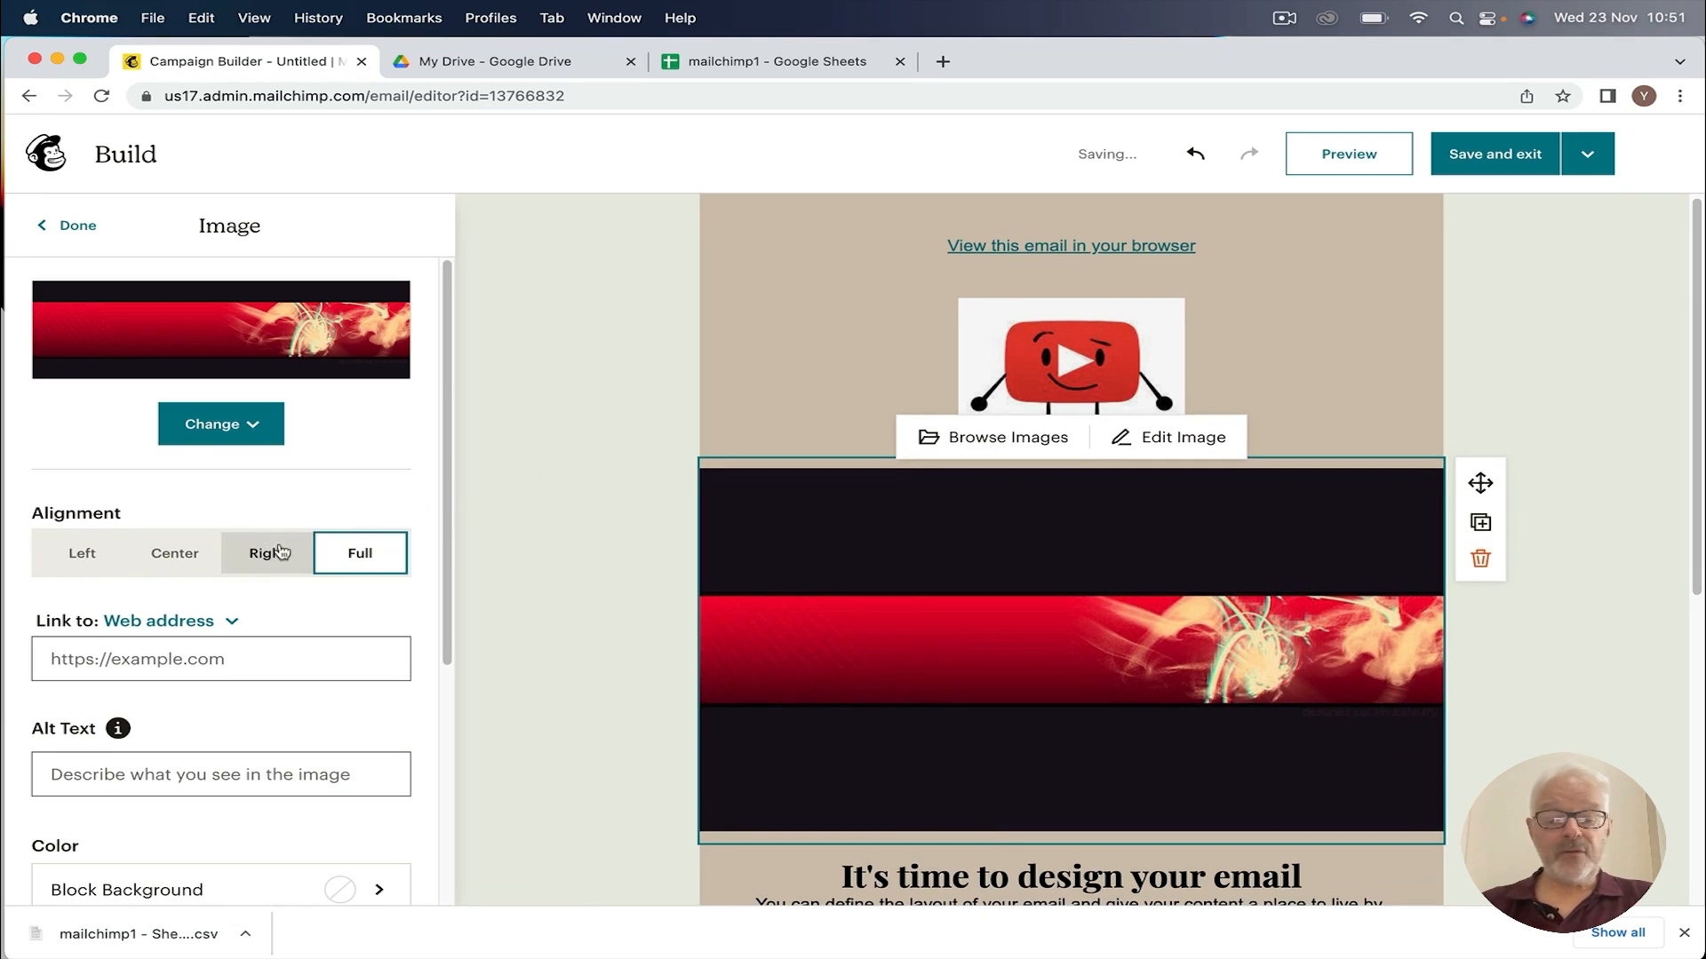
{"action": "scroll", "coordinate": [349, 555], "scroll_direction": "down", "scroll_amount": 3}
{"action": "scroll", "coordinate": [866, 572], "scroll_direction": "down", "scroll_amount": 5}
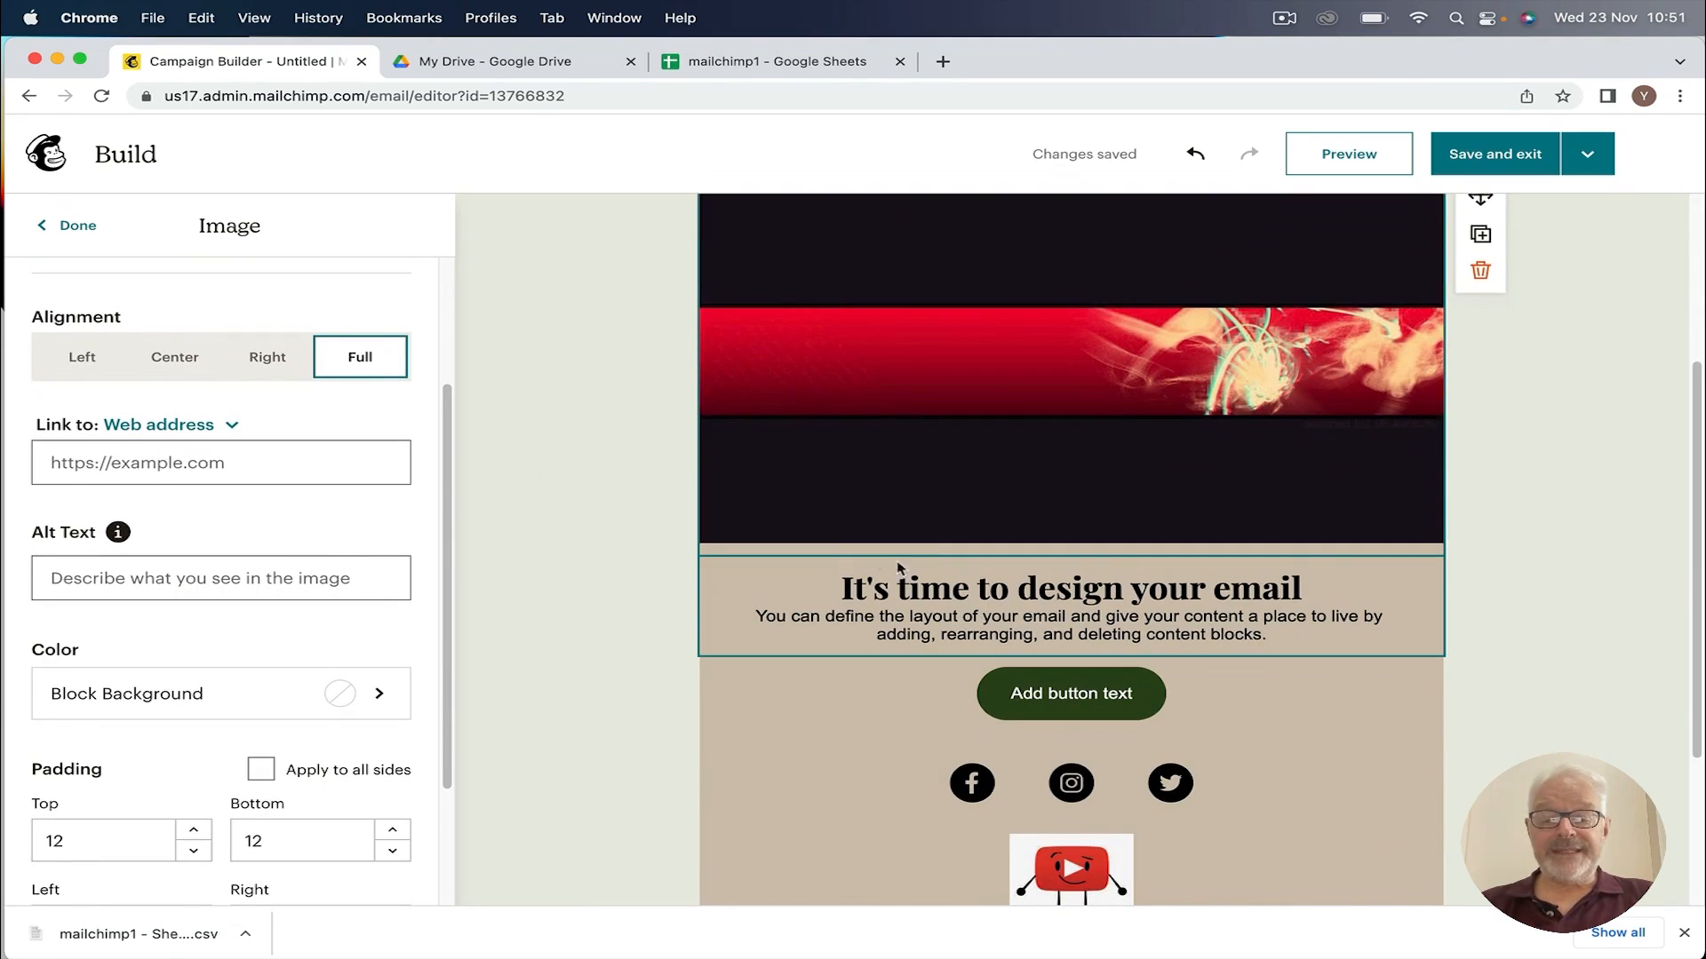
Step: Replace the heading with 'Welcome to this week's newsletter.' and an intro line 'In this newsletter we will be…'
{"action": "left_click", "coordinate": [890, 575]}
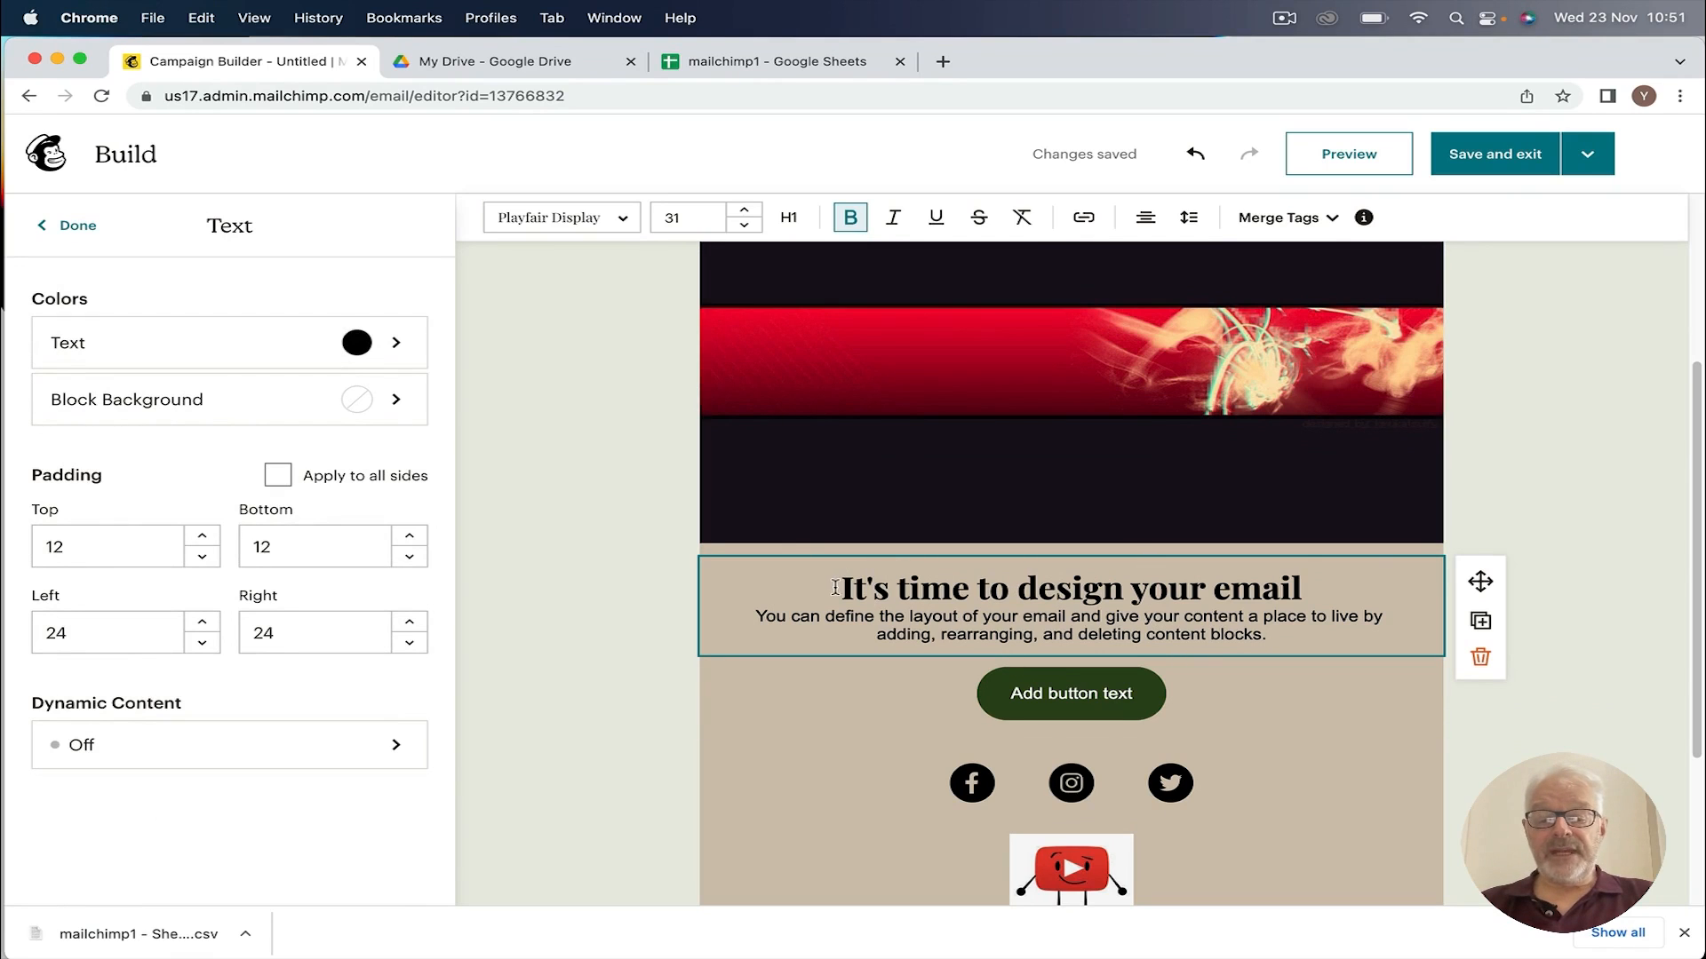
{"action": "left_click_drag", "start_coordinate": [835, 587], "coordinate": [1180, 630]}
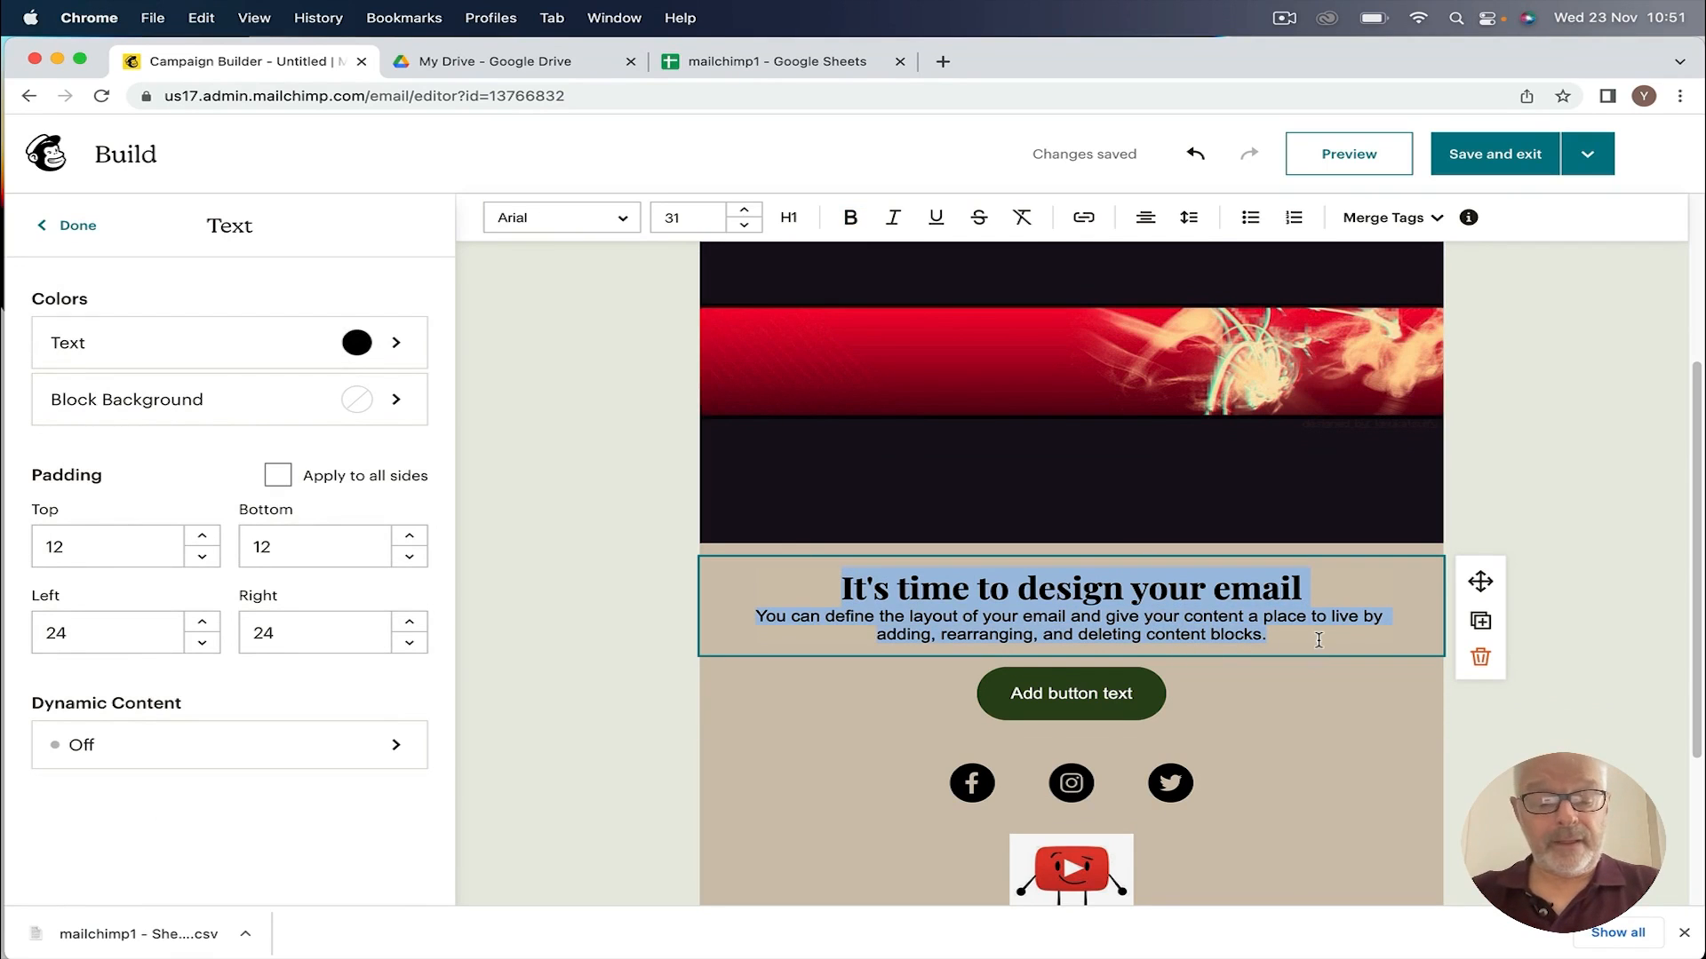
{"action": "type", "text": "Weldom"}
{"action": "key", "text": "BackSpace"}
{"action": "key", "text": "BackSpace"}
{"action": "key", "text": "BackSpace"}
{"action": "type", "text": "come to th"}
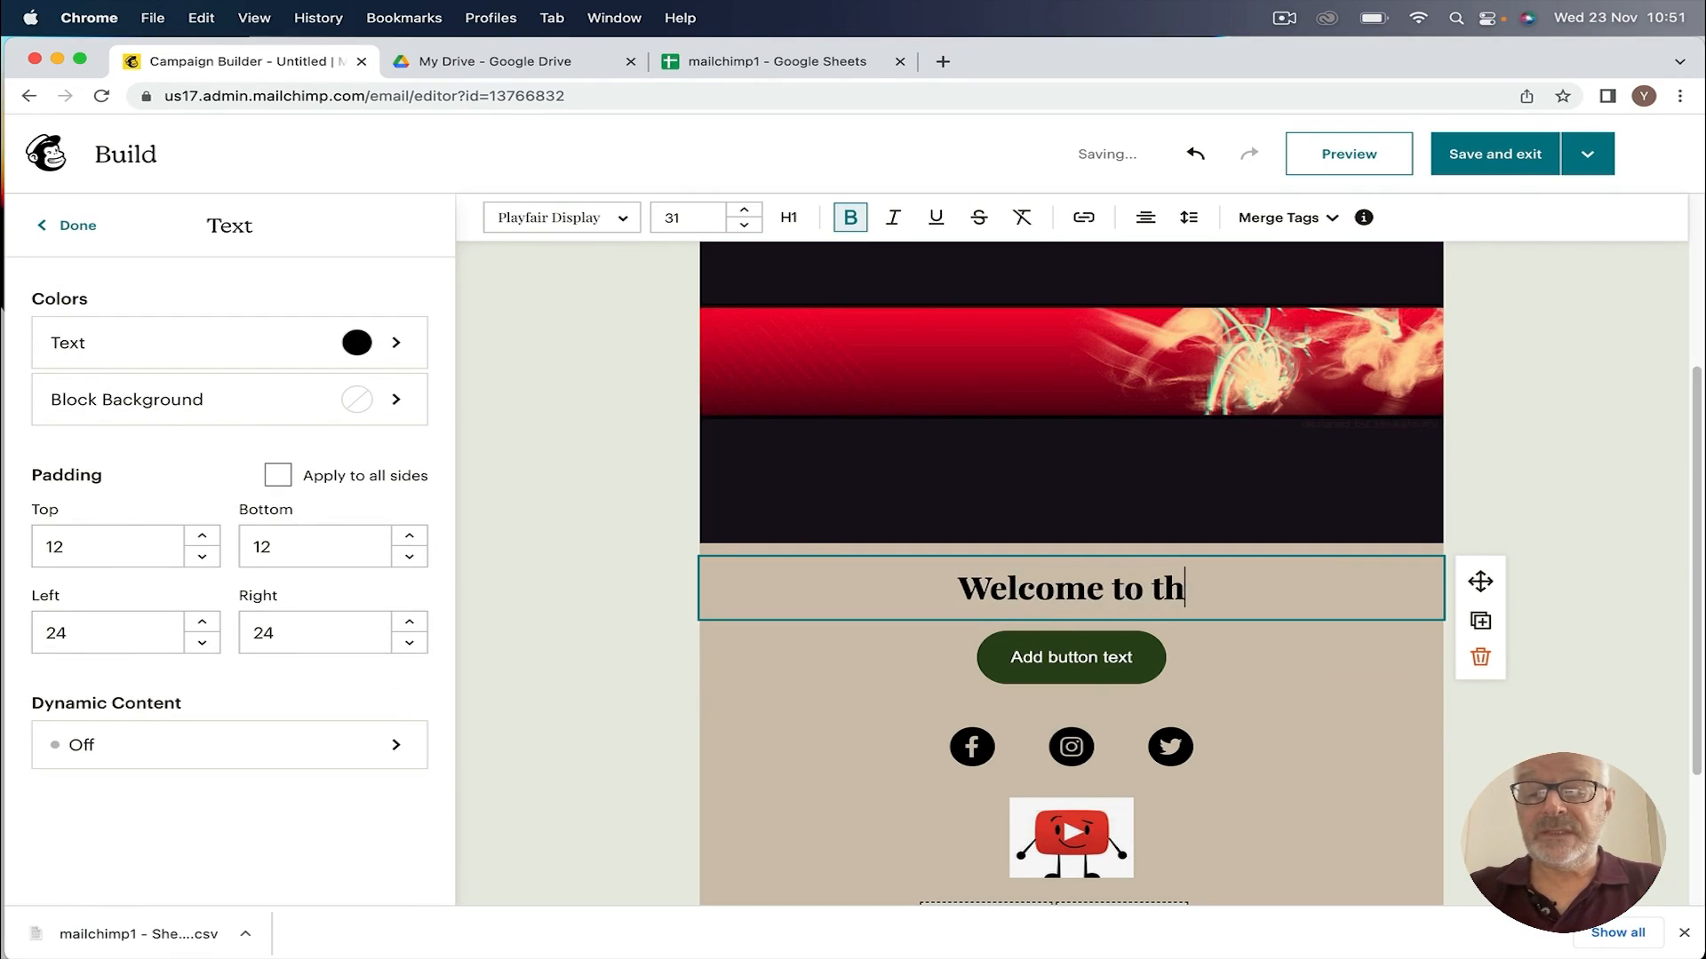
{"action": "type", "text": "is week's newslet"}
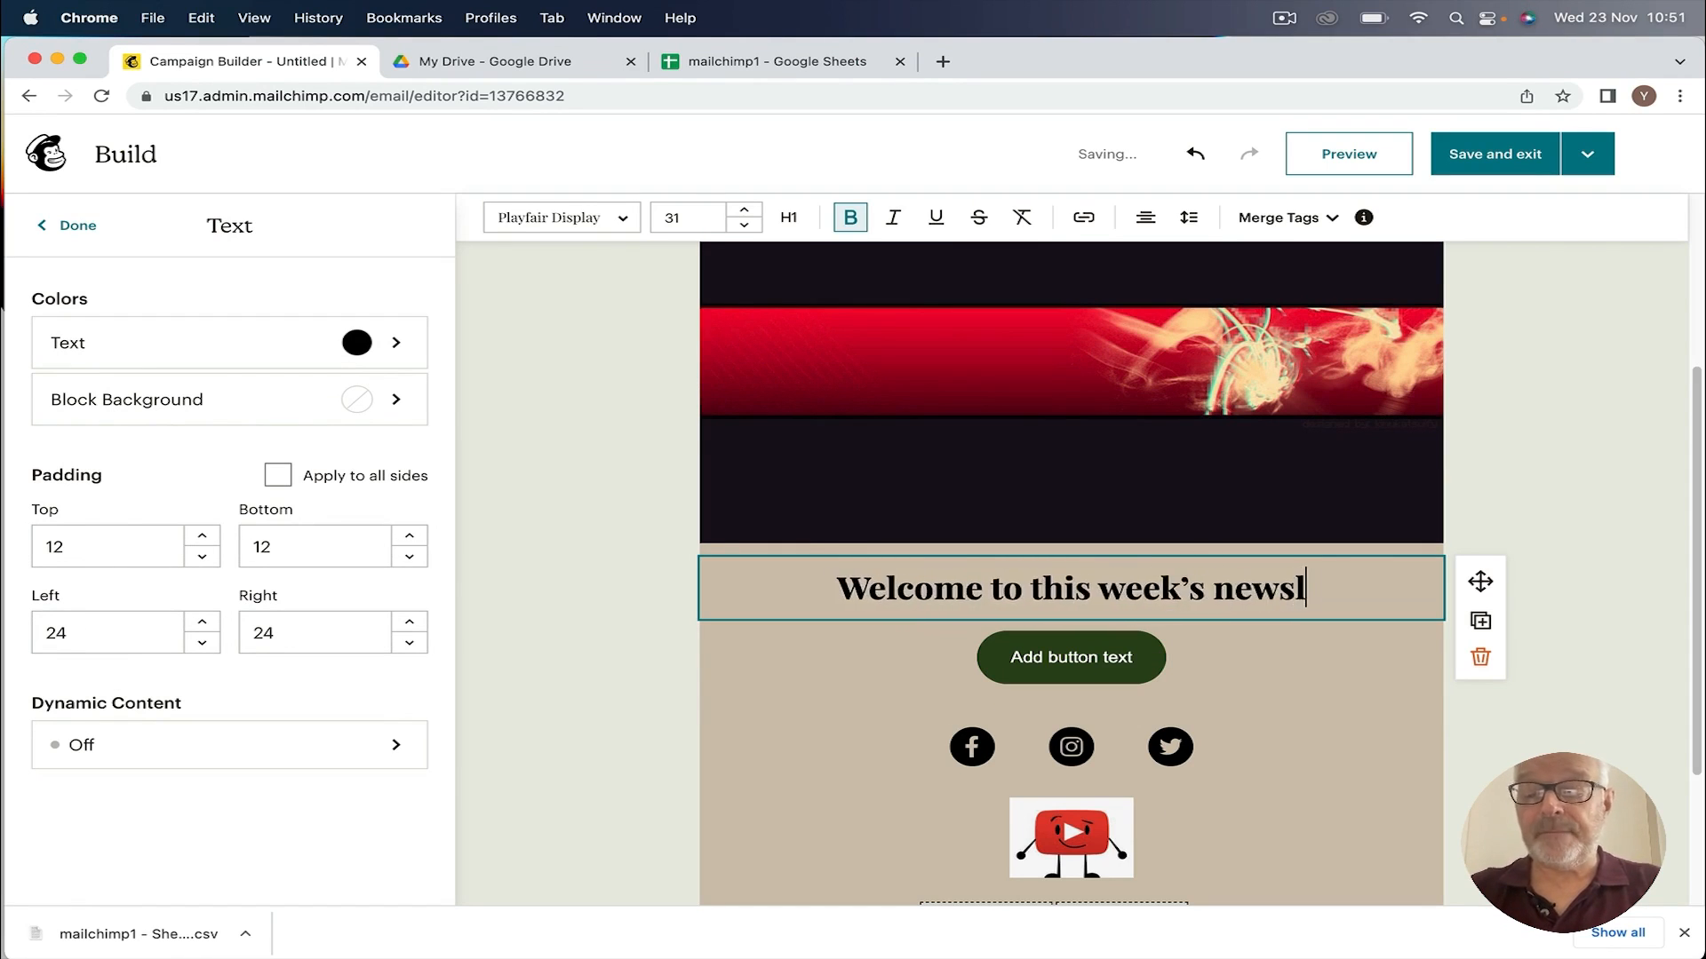
{"action": "type", "text": "ter. In"}
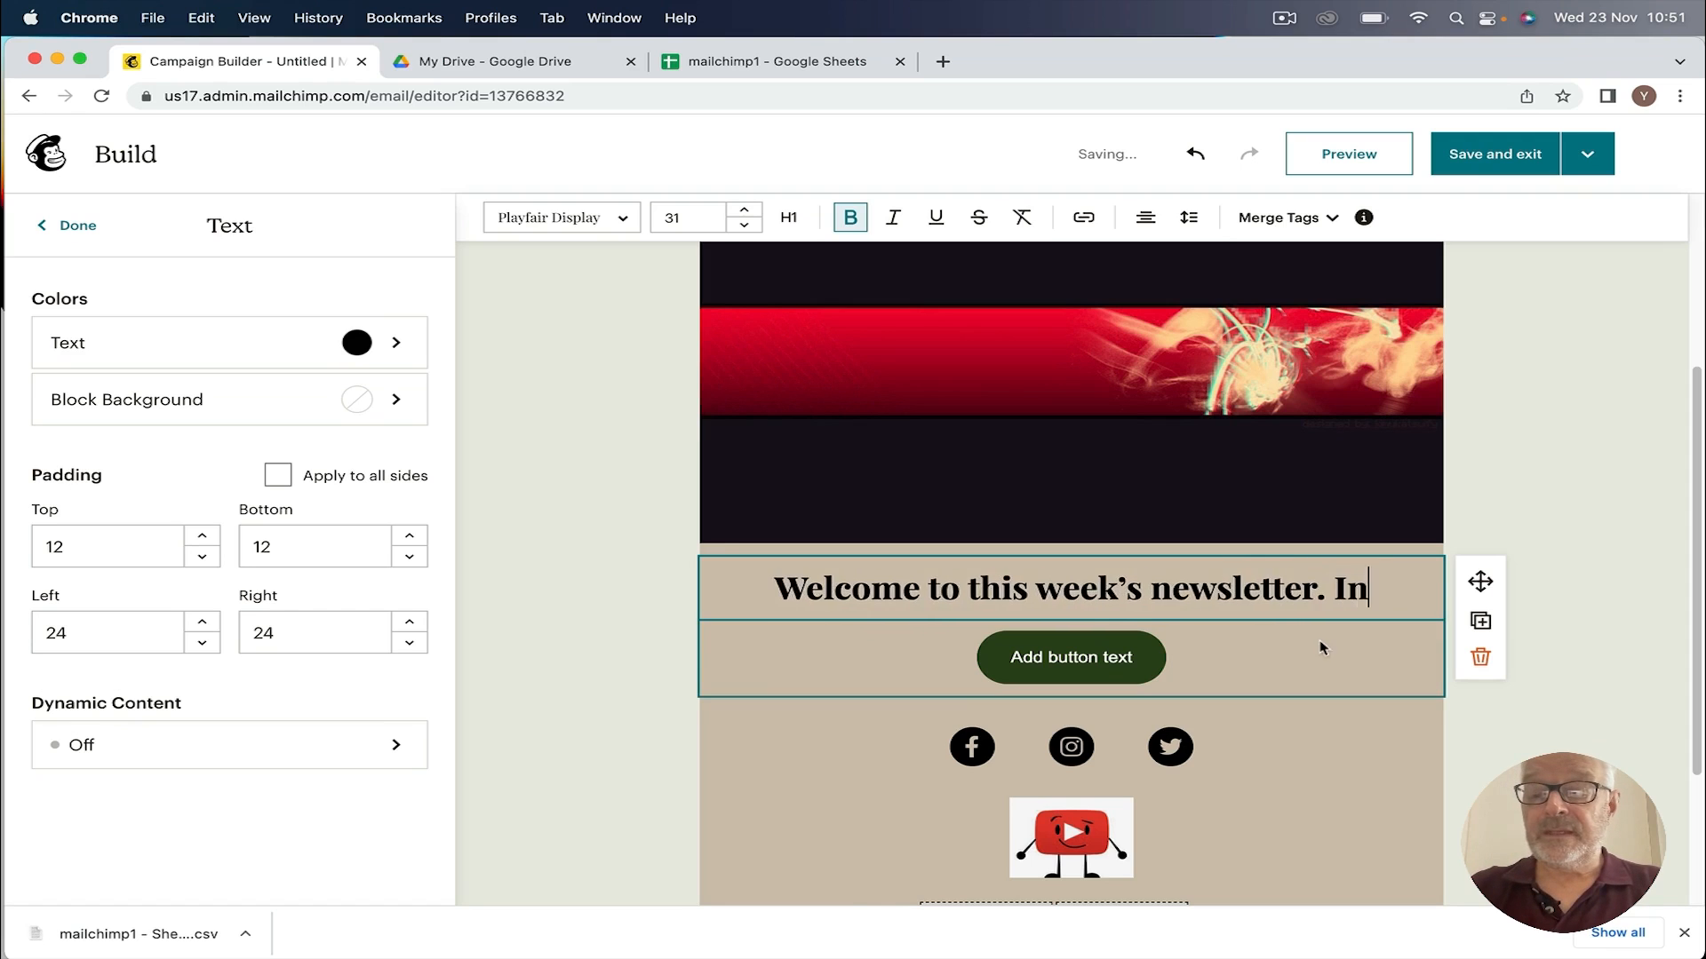
{"action": "type", "text": " this"}
{"action": "key", "text": "BackSpace"}
{"action": "key", "text": "BackSpace"}
{"action": "key", "text": "BackSpace"}
{"action": "key", "text": "BackSpace"}
{"action": "key", "text": "BackSpace"}
{"action": "key", "text": "BackSpace"}
{"action": "key", "text": "BackSpace"}
{"action": "key", "text": "BackSpace"}
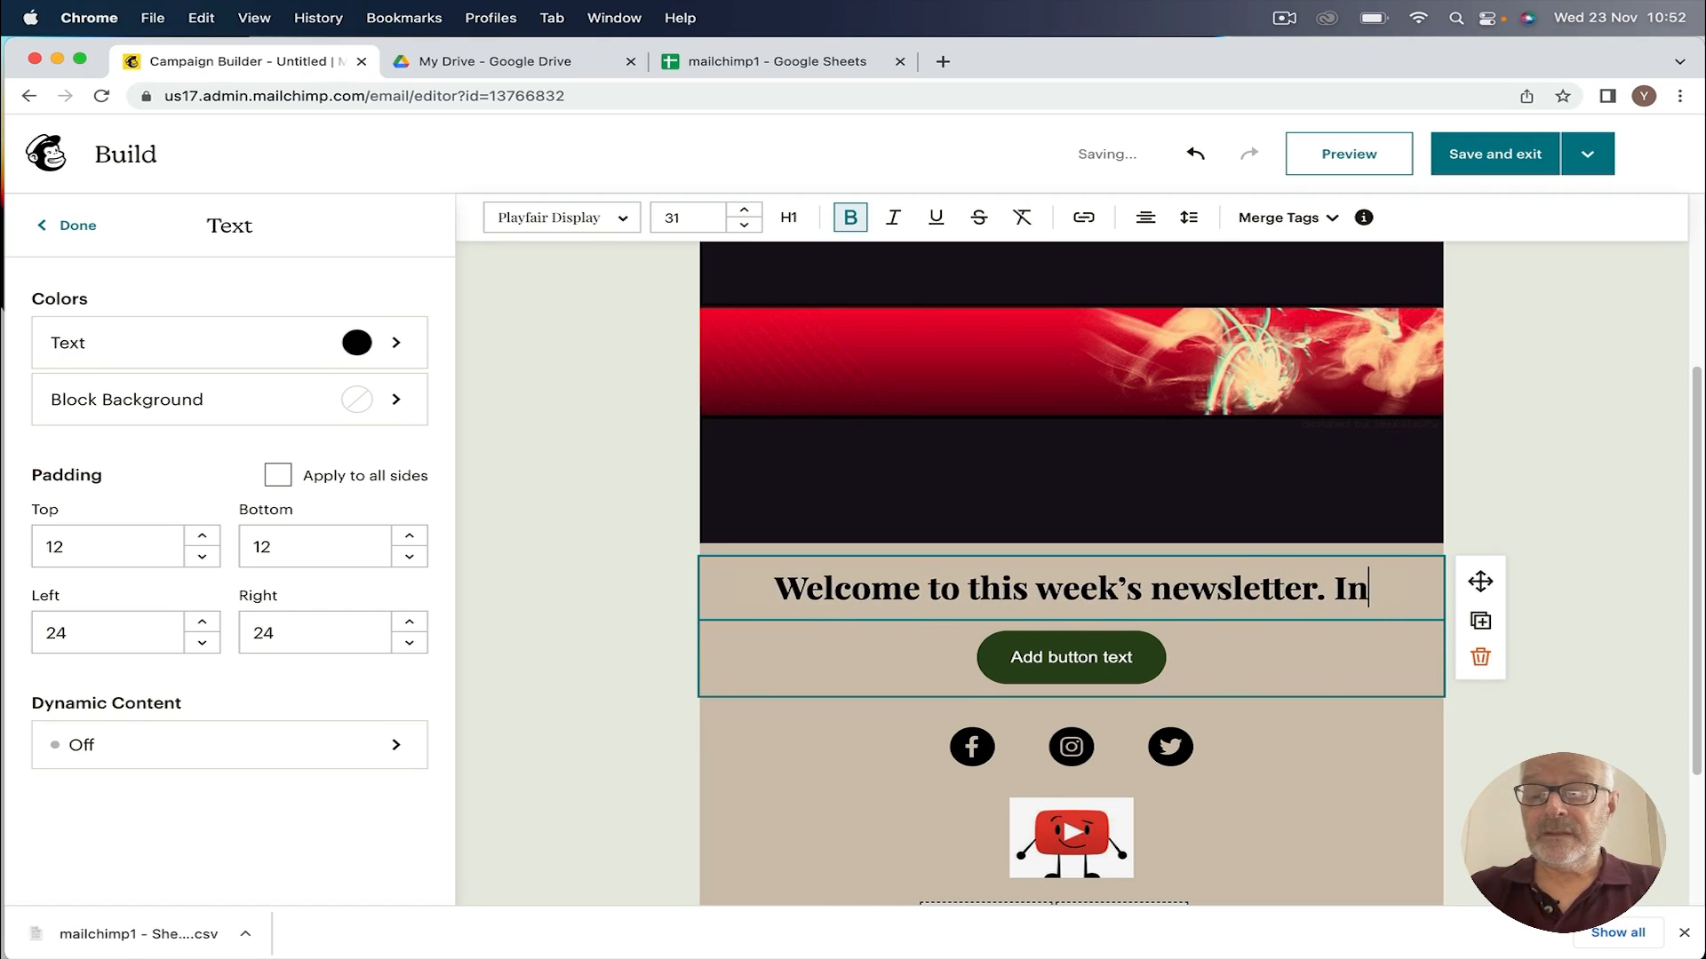
{"action": "key", "text": "Return"}
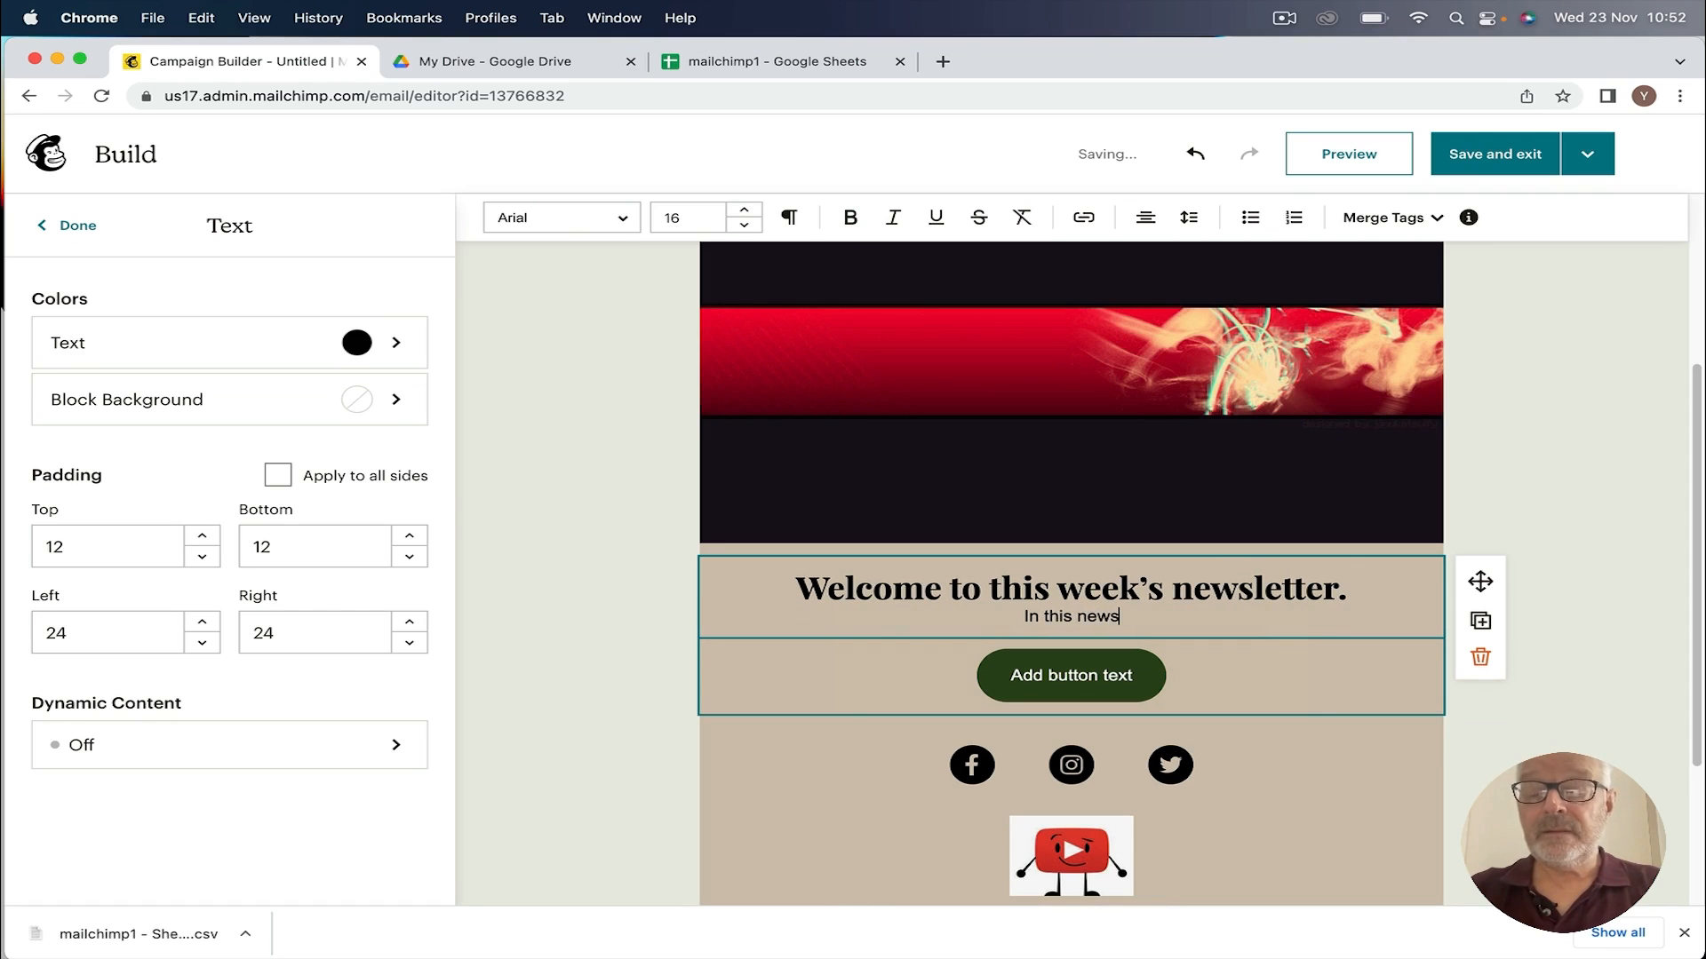
{"action": "type", "text": "In this newsletter we wil"}
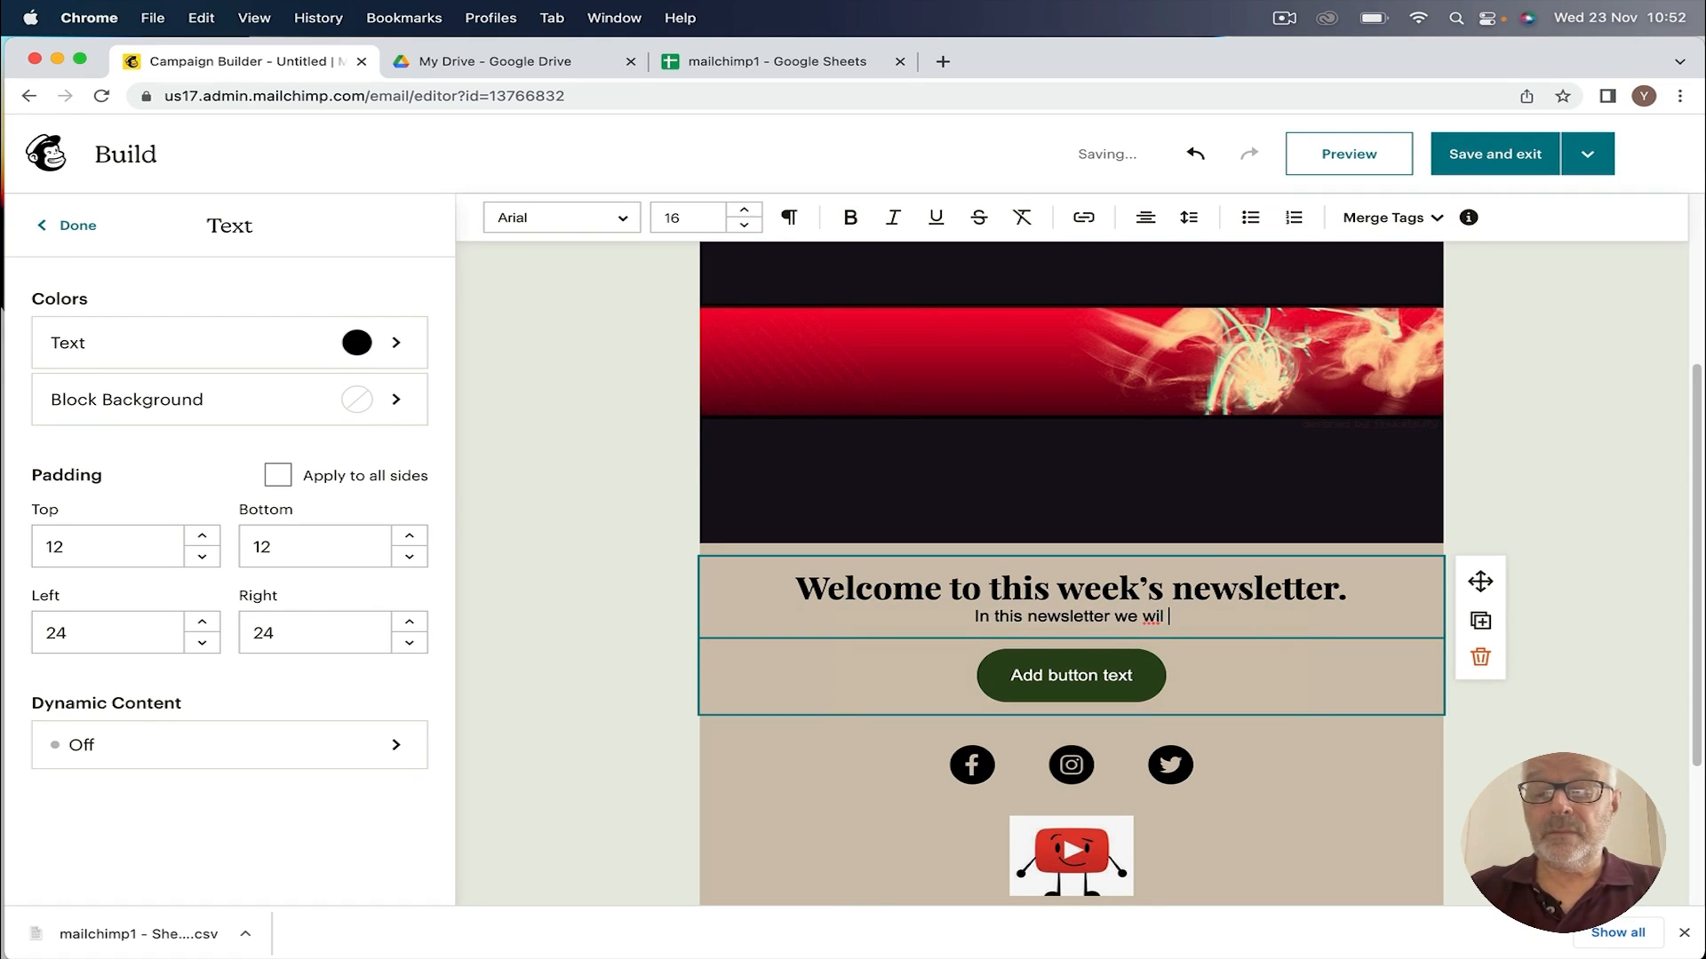
{"action": "type", "text": "l be ta"}
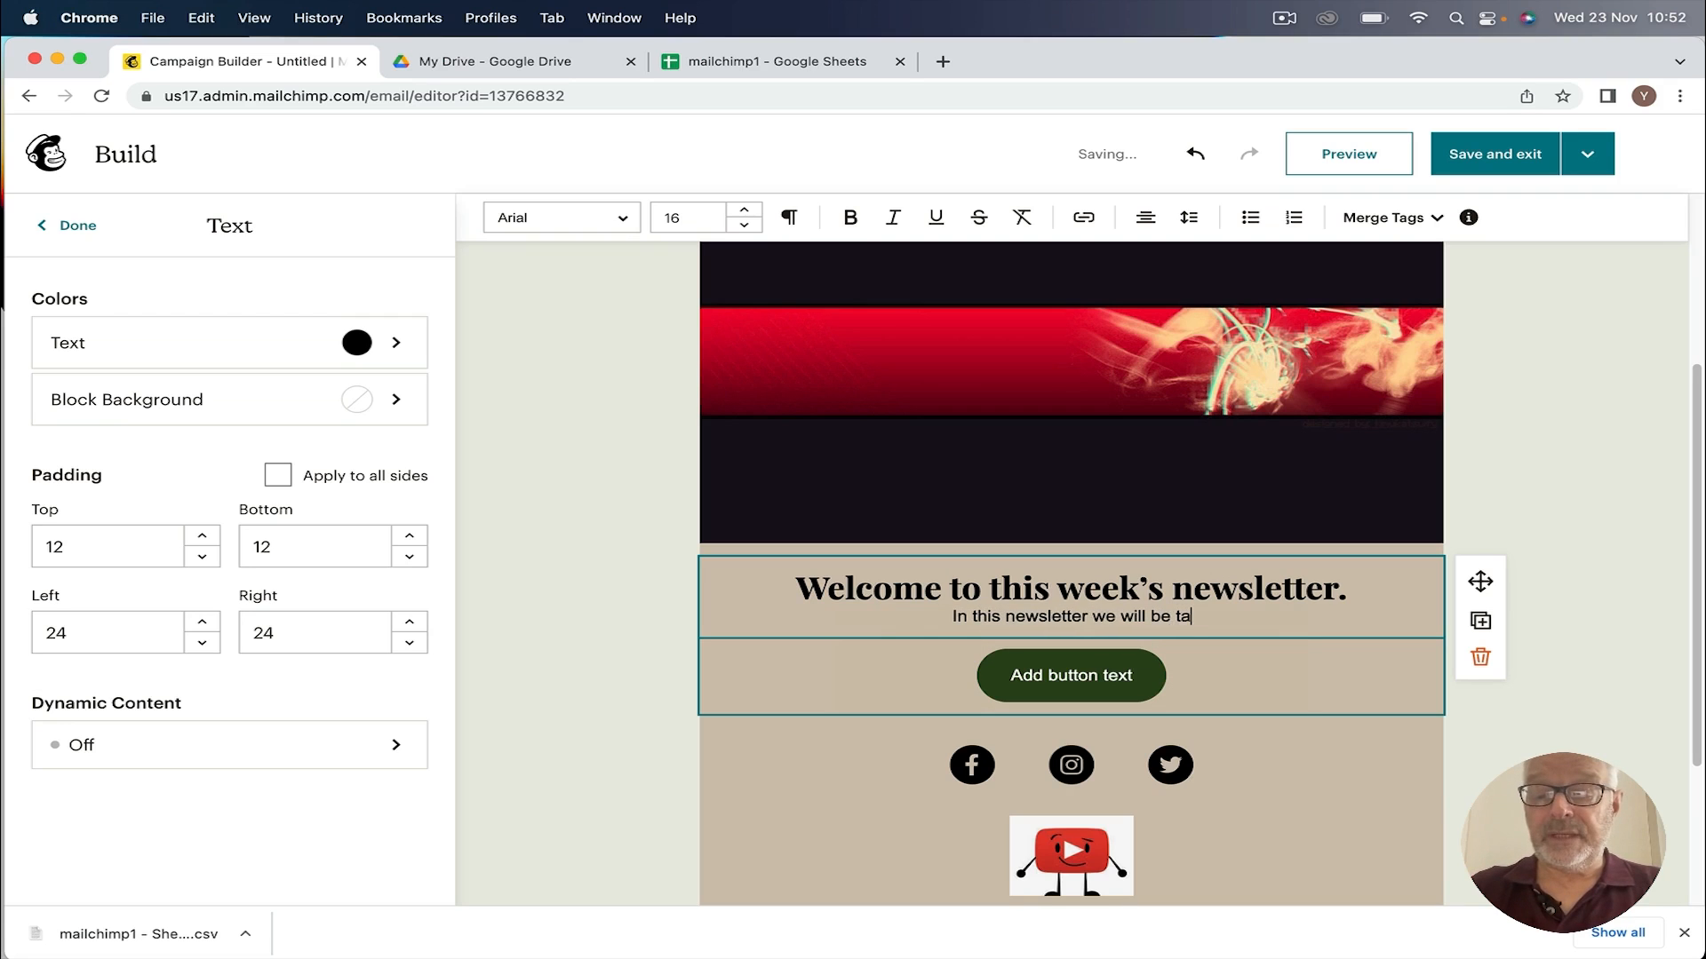
{"action": "type", "text": "llking ab"}
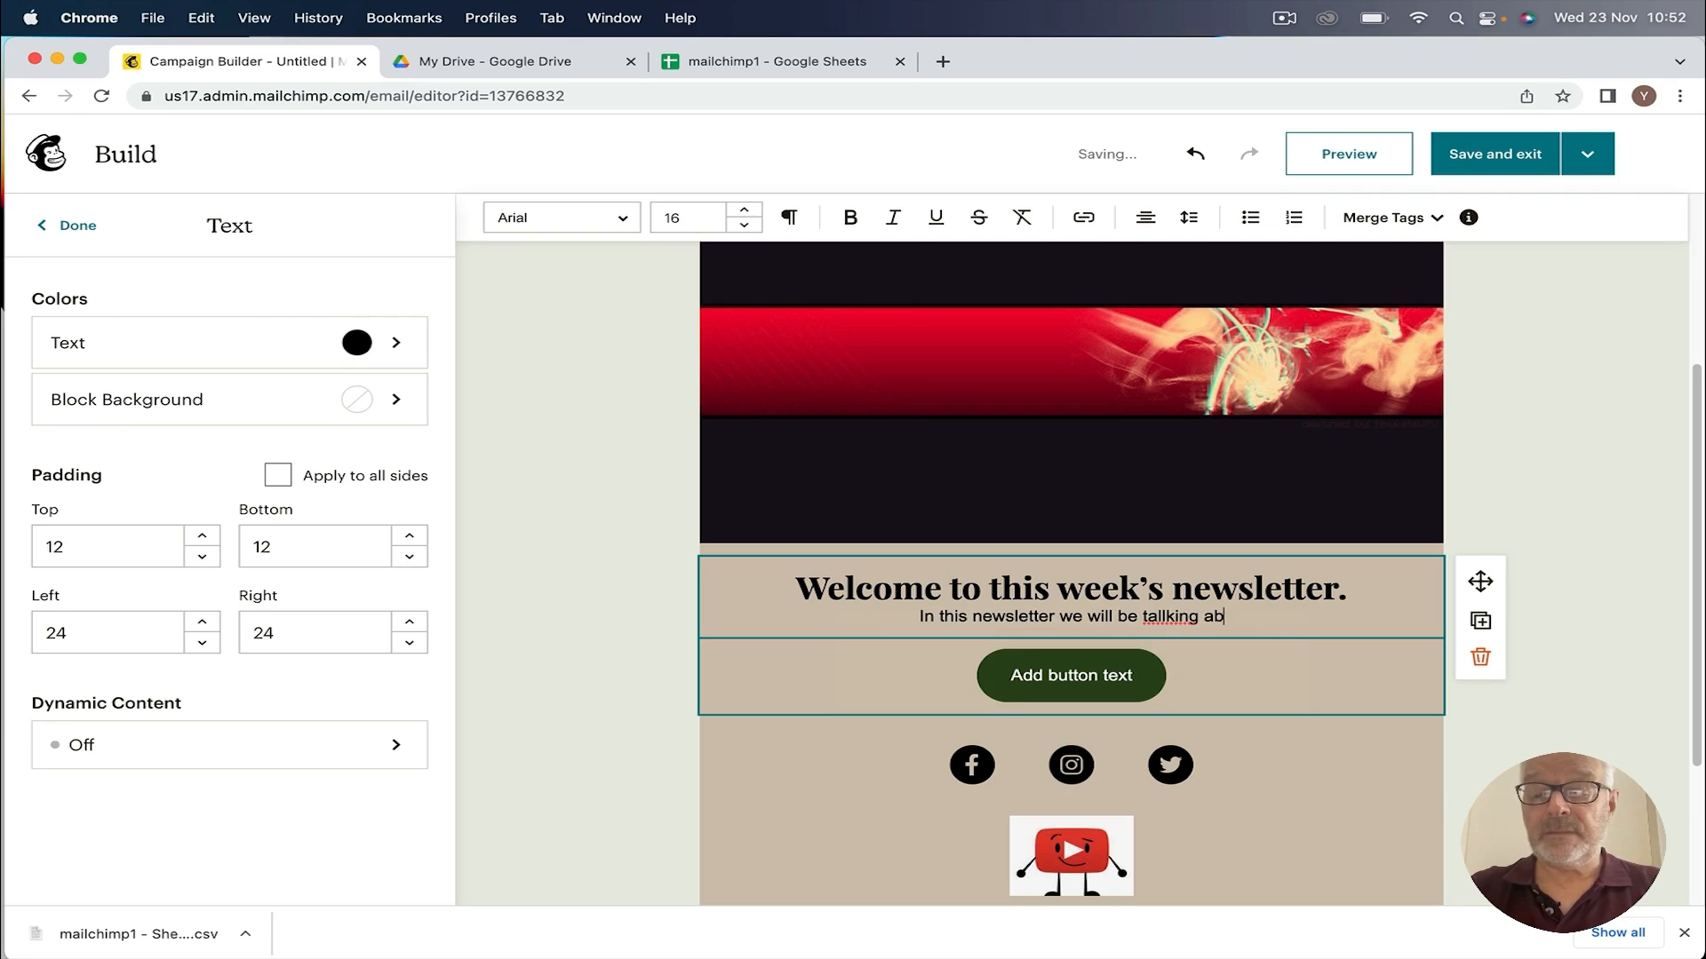
{"action": "type", "text": "out v....."}
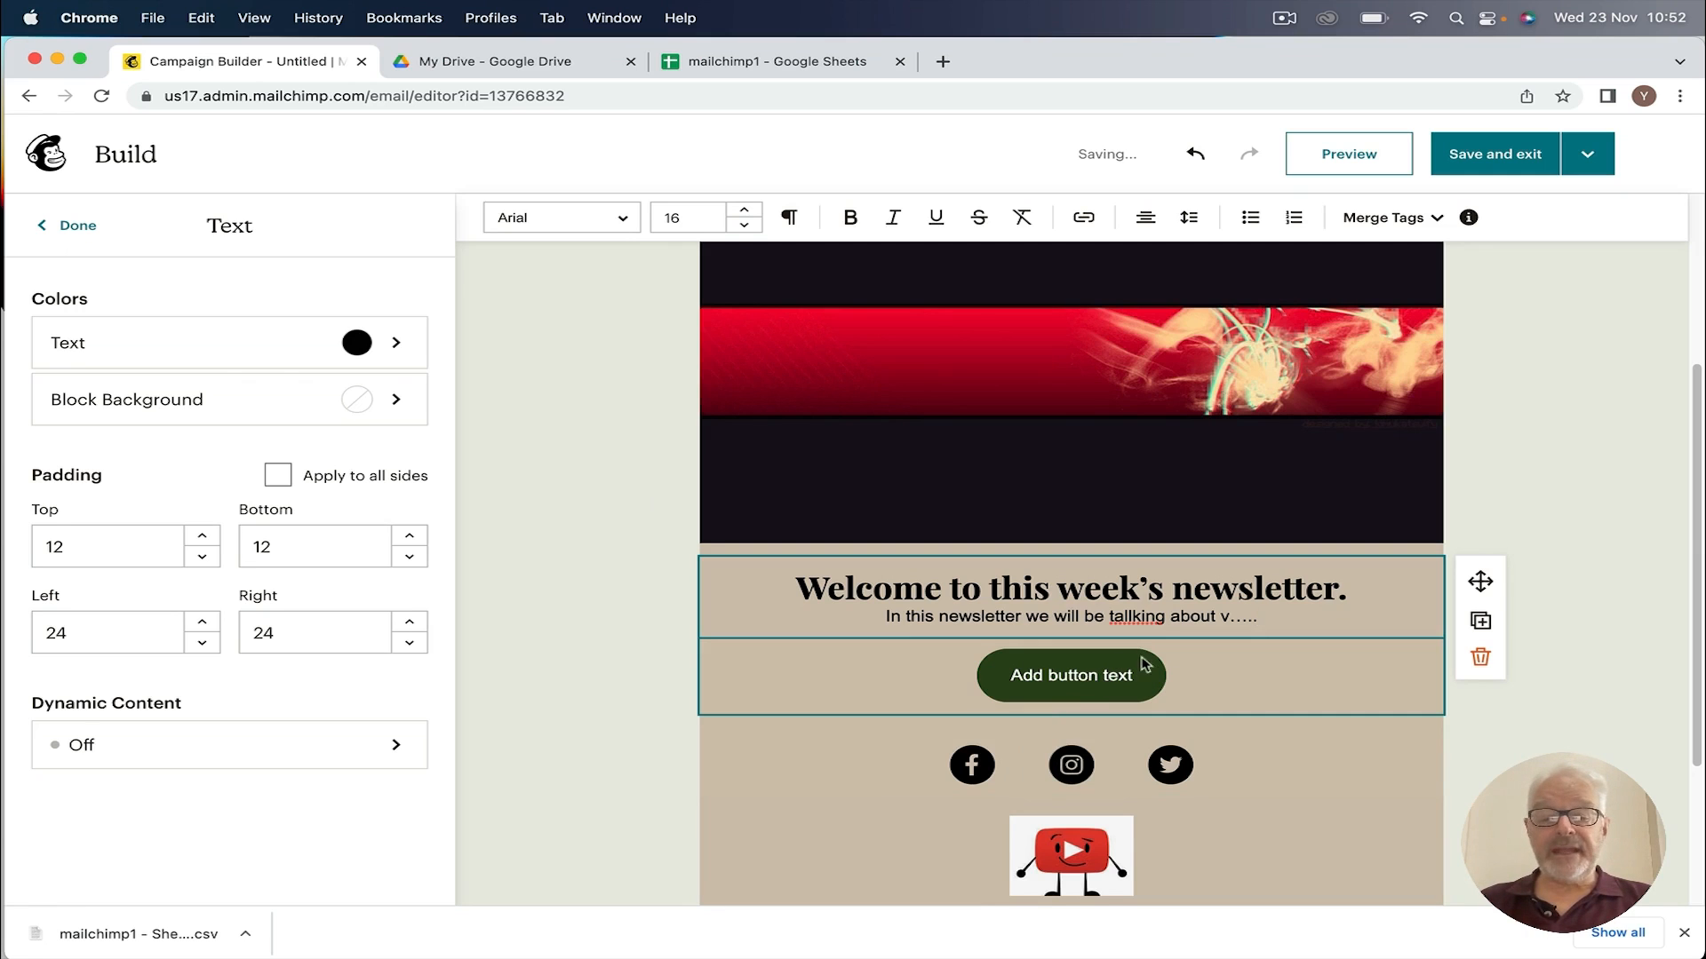
Step: Finish the text block and relabel the email's button 'Book now'
{"action": "left_click", "coordinate": [78, 227]}
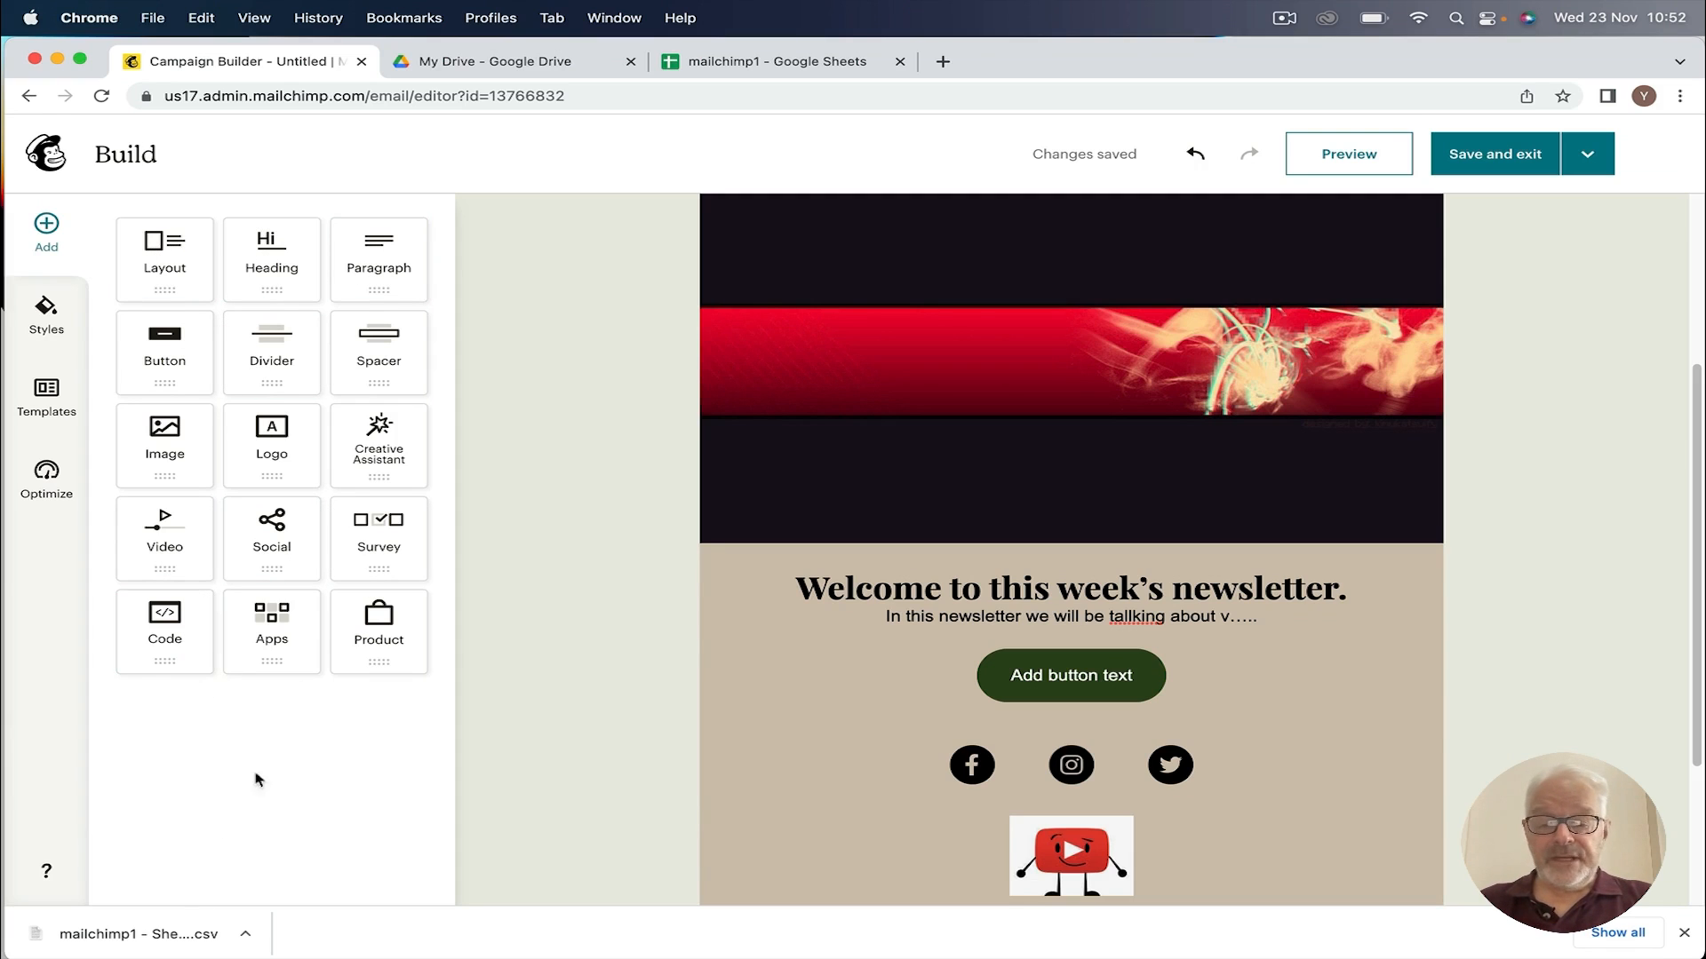
{"action": "left_click", "coordinate": [1040, 682]}
{"action": "left_click_drag", "start_coordinate": [1016, 675], "coordinate": [1101, 702]}
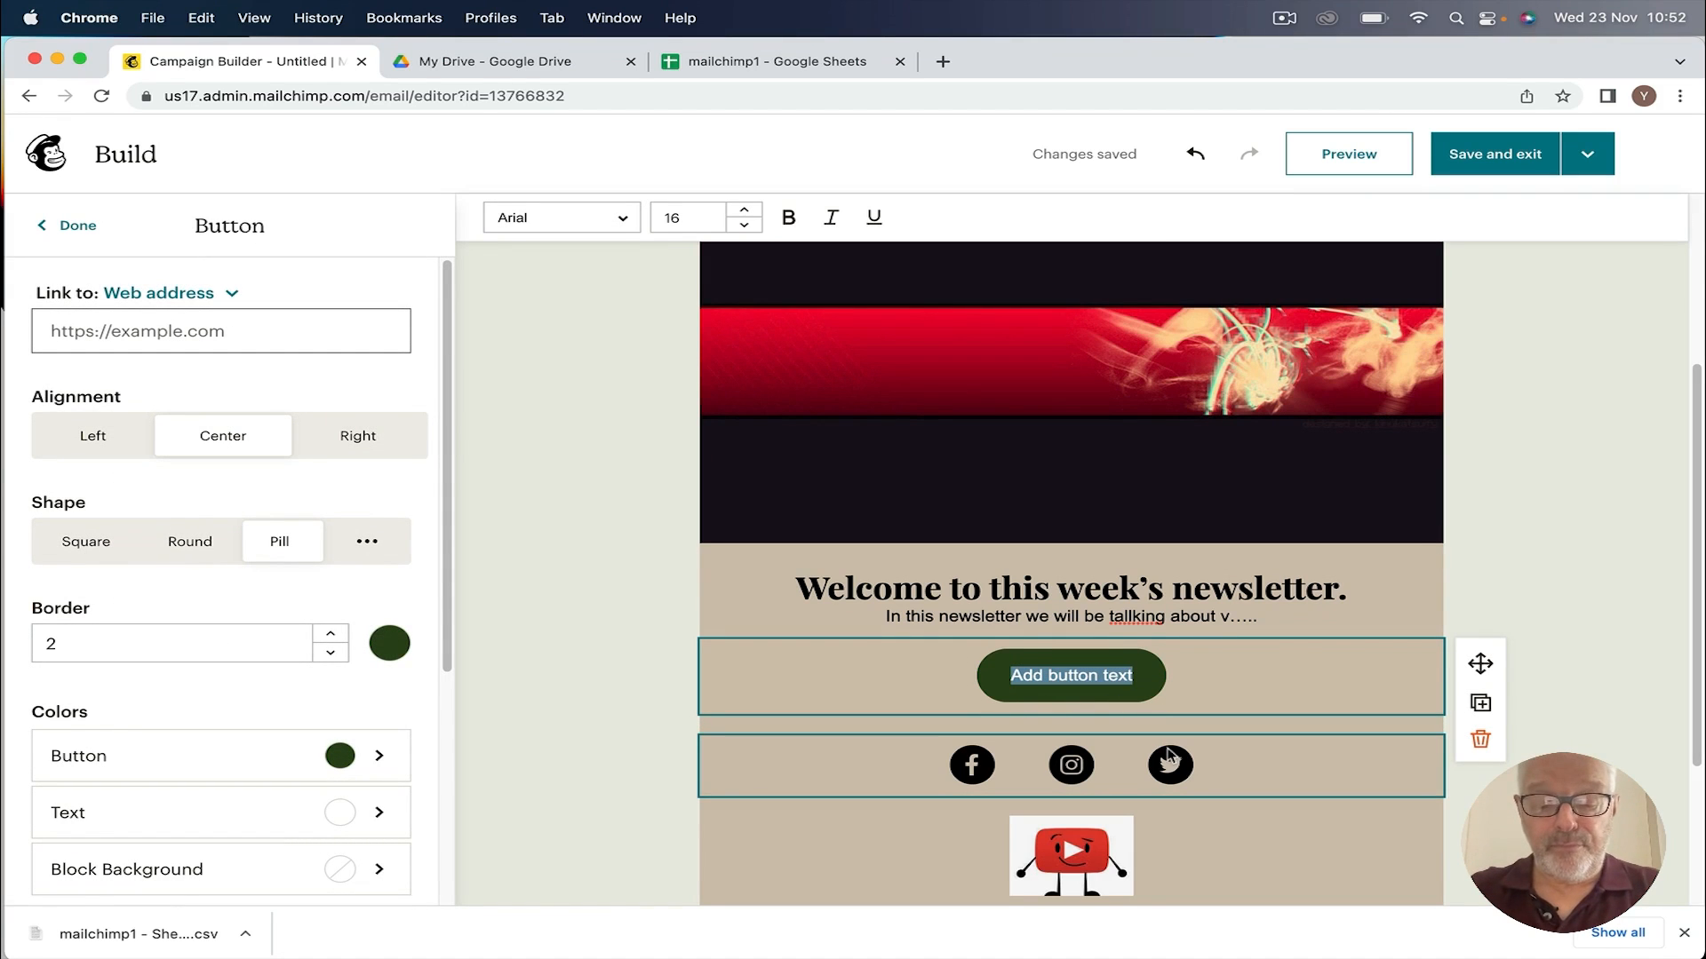
{"action": "type", "text": "Book now"}
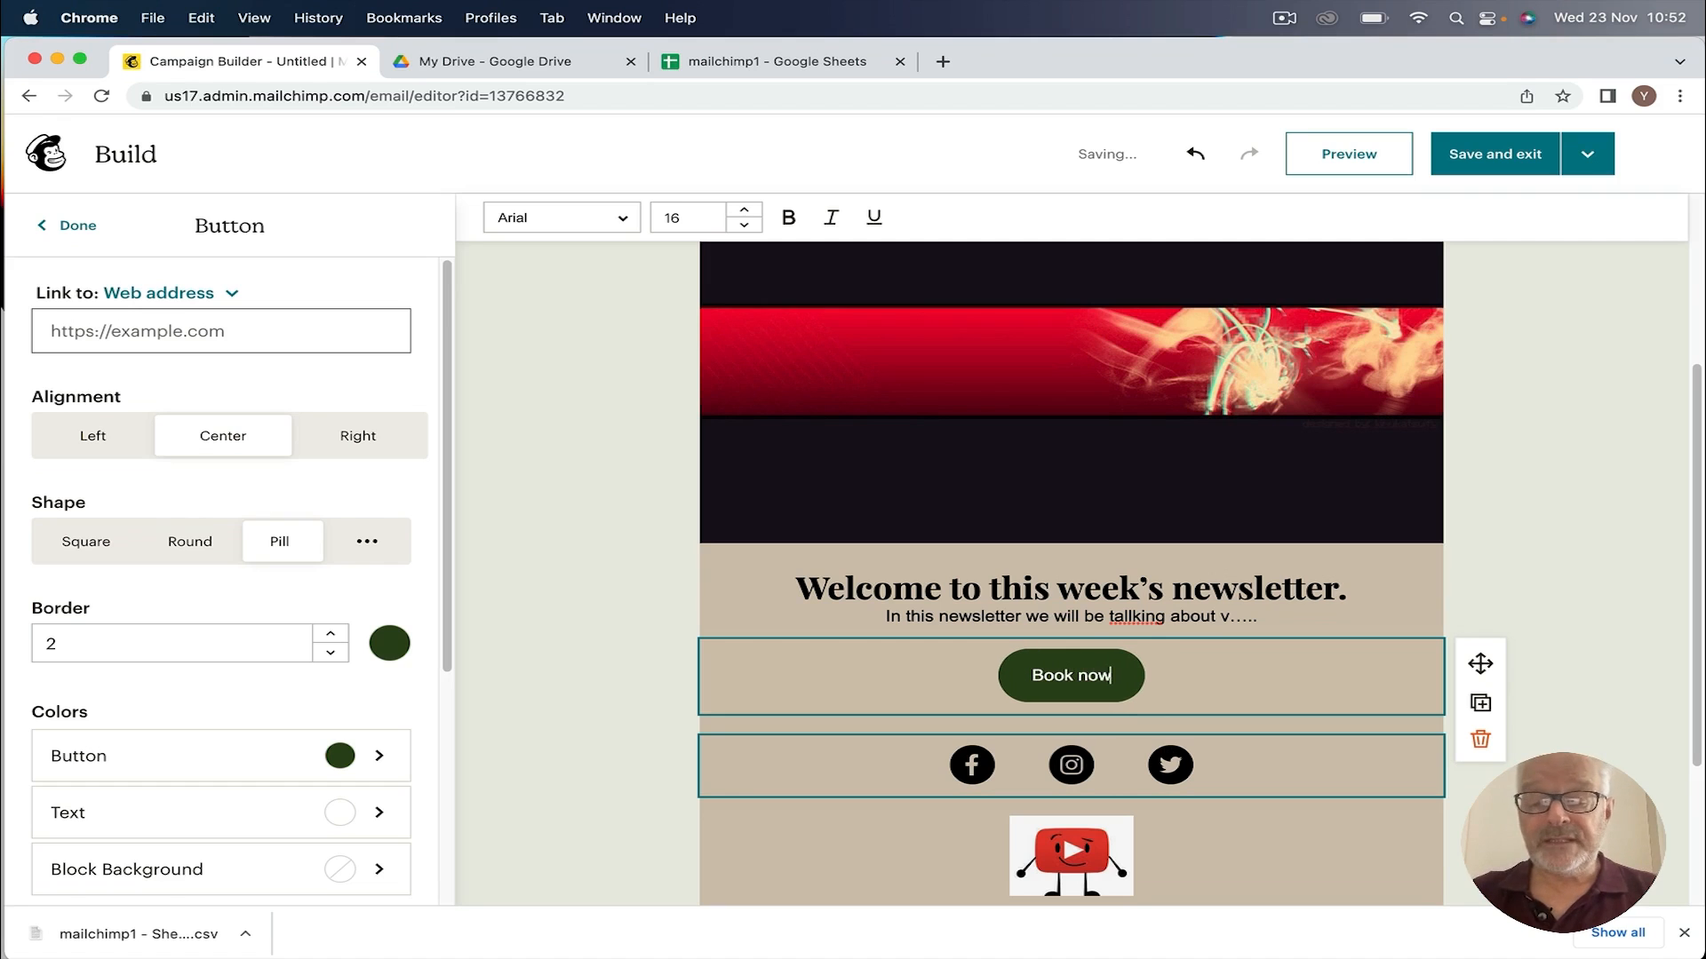
{"action": "left_click", "coordinate": [586, 667]}
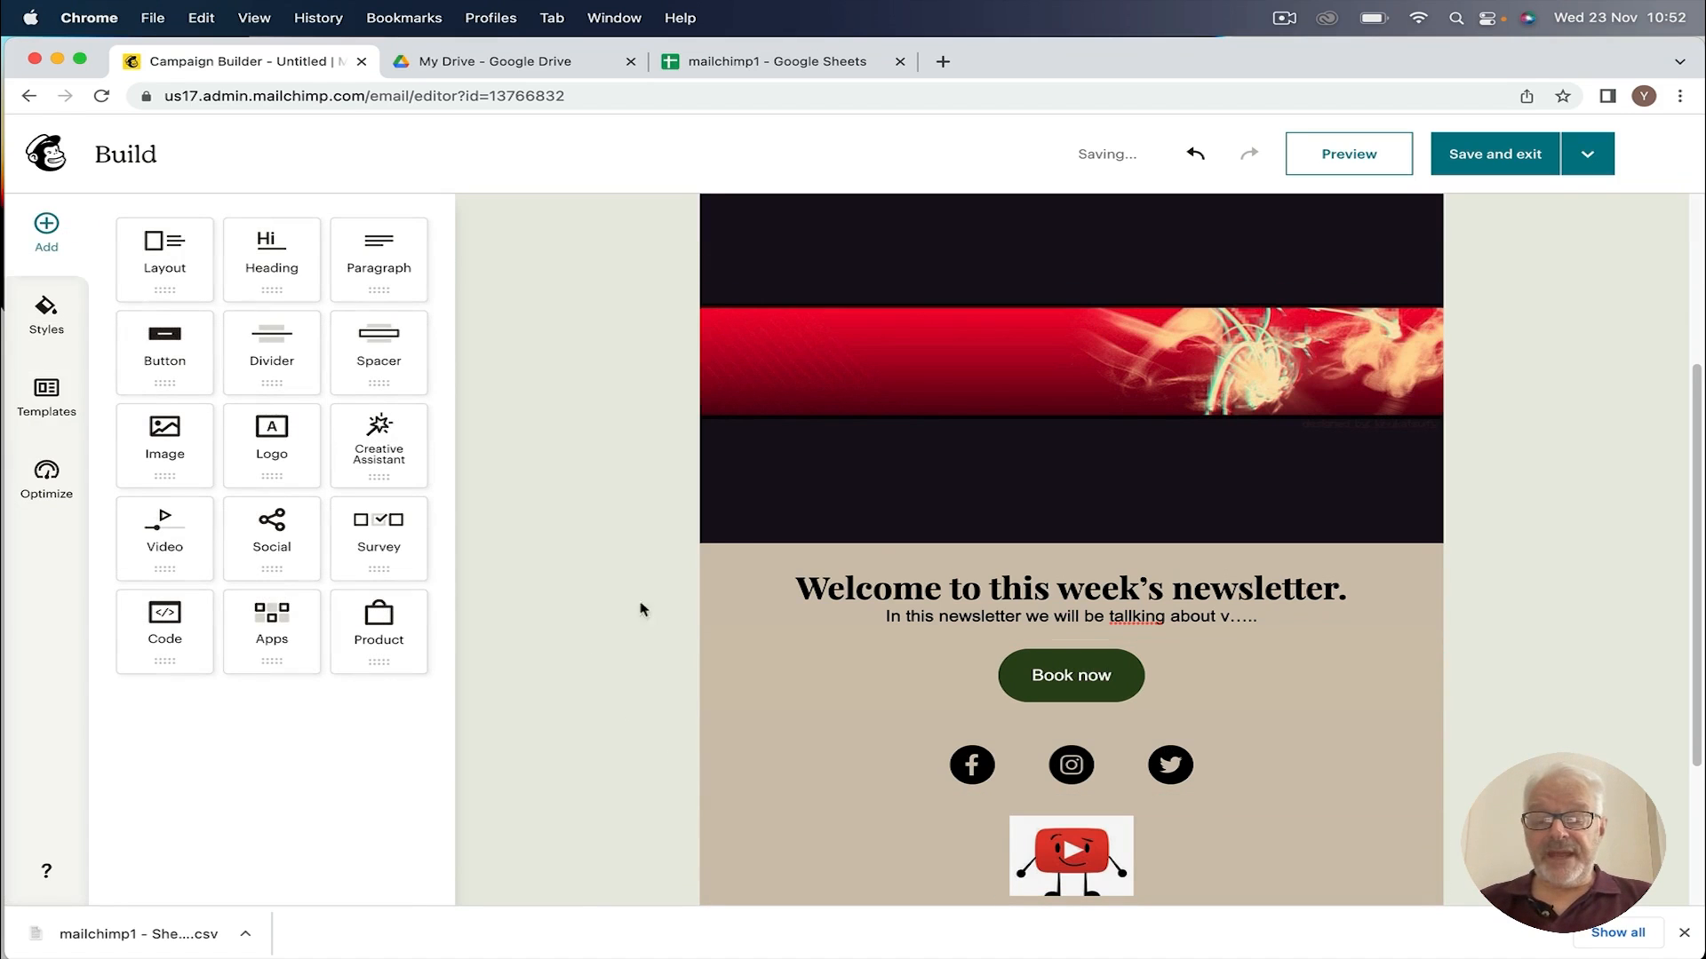
Step: Point the Facebook, Instagram and Twitter icon links to the simplilearn profiles
{"action": "left_click", "coordinate": [970, 769]}
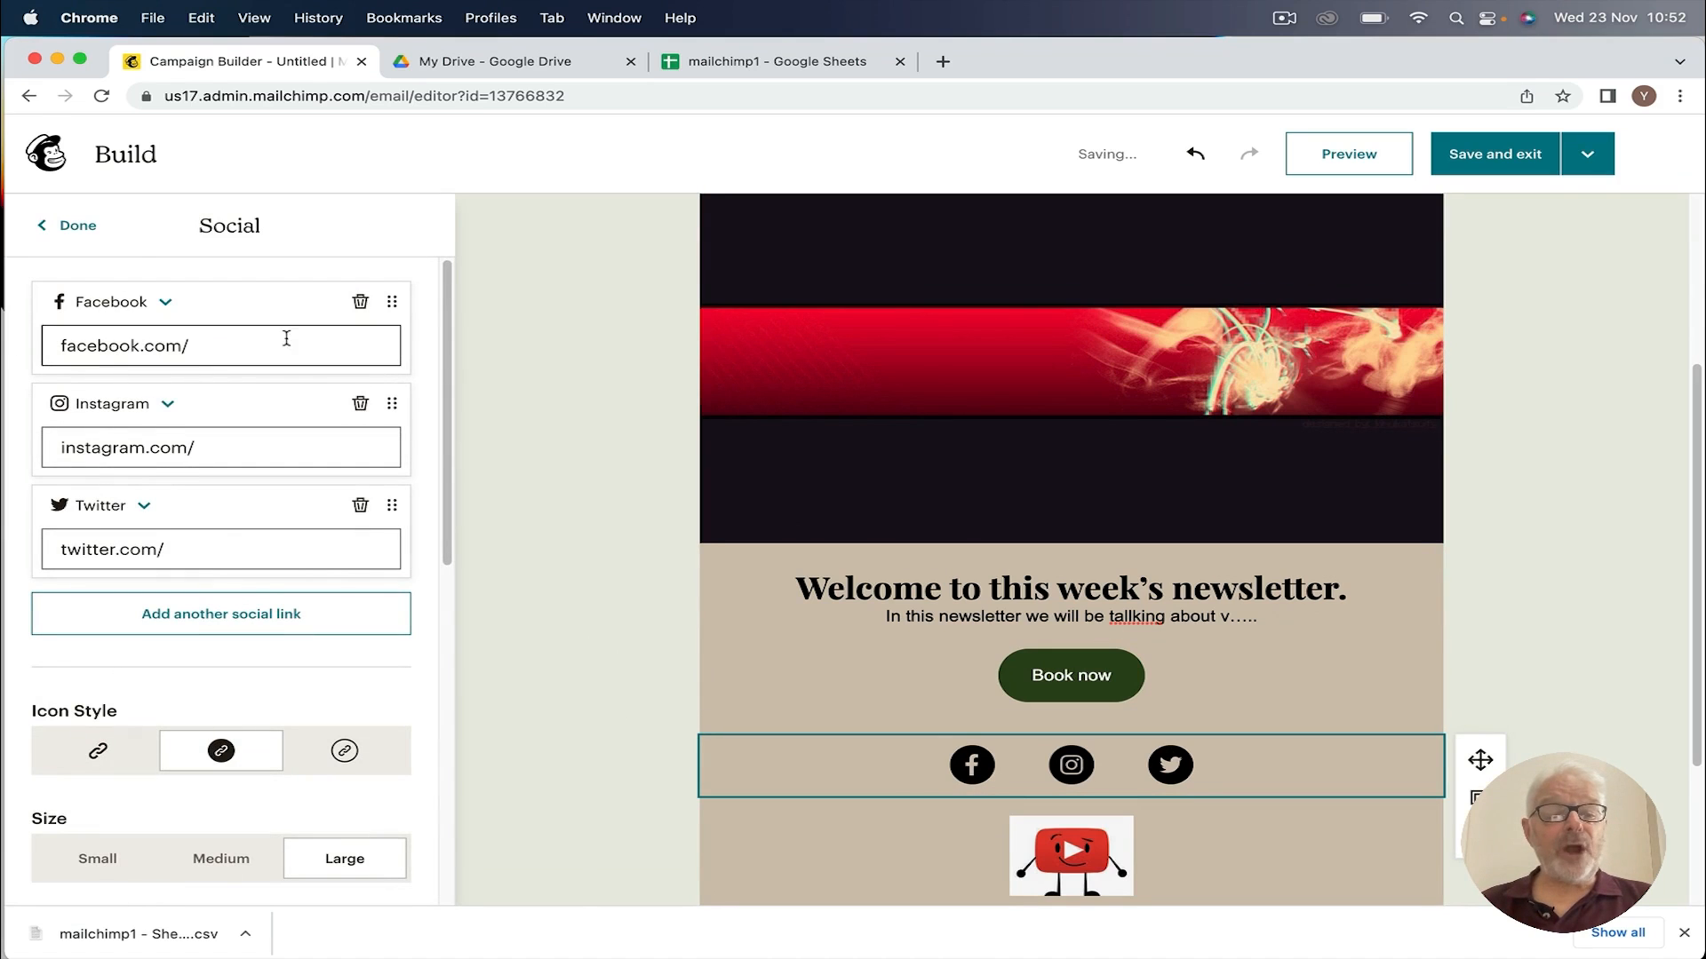
{"action": "left_click", "coordinate": [201, 344]}
{"action": "type", "text": "simplilearn"}
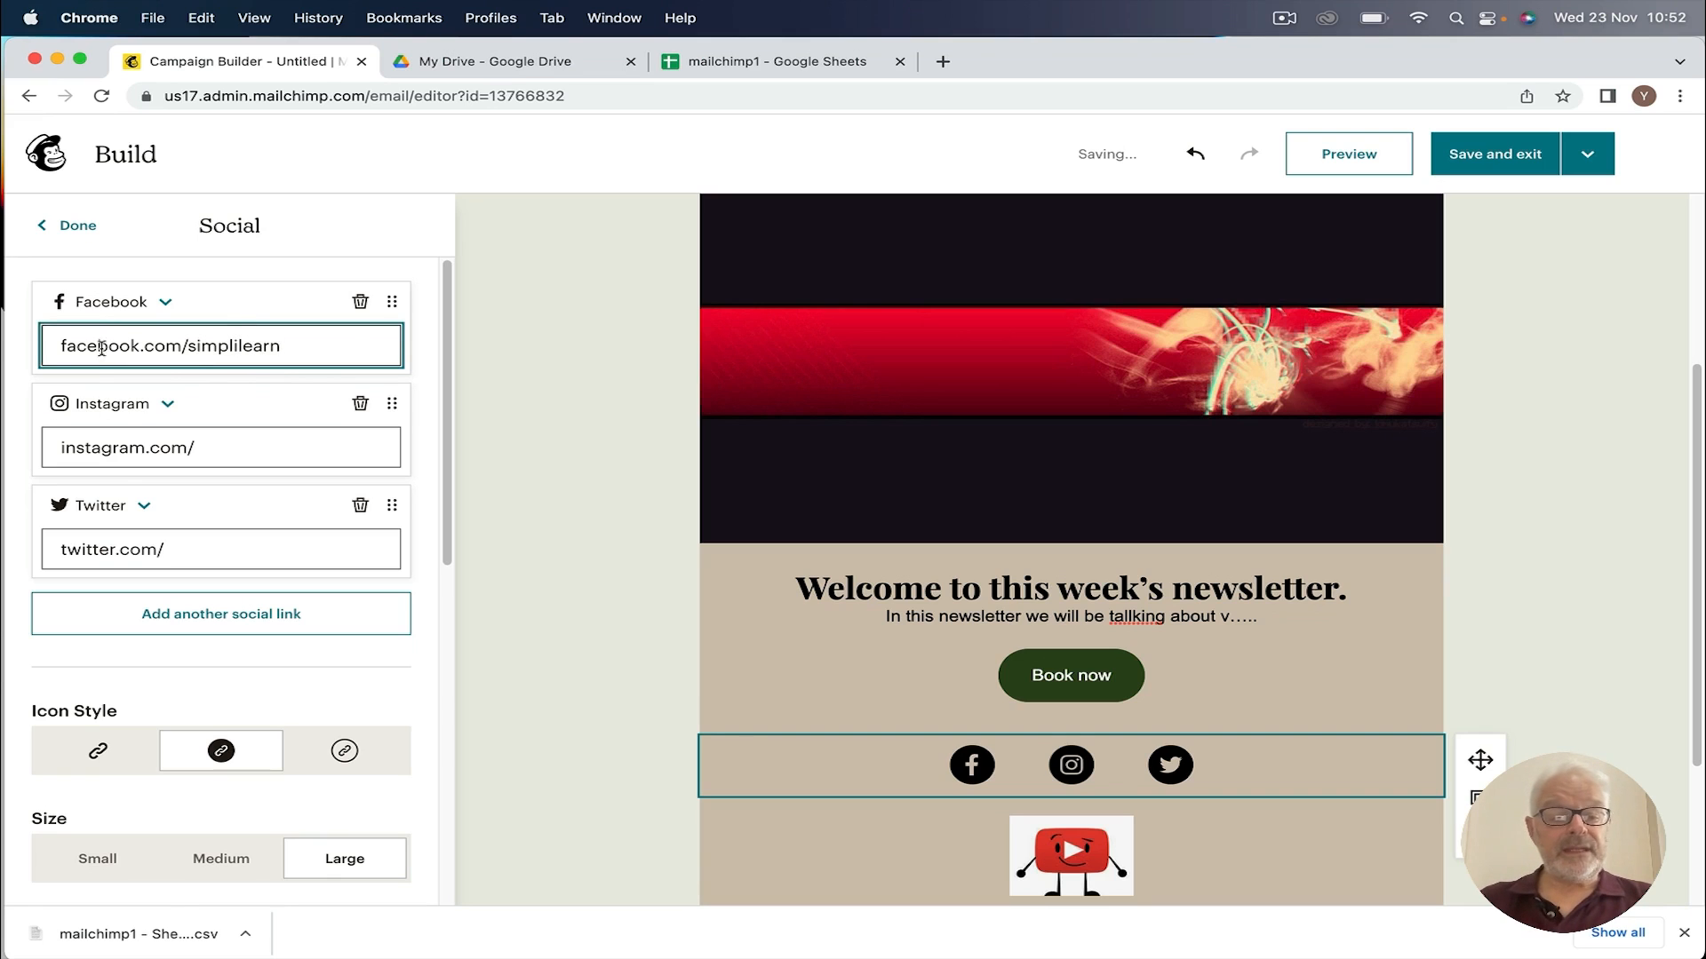
{"action": "left_click", "coordinate": [245, 453]}
{"action": "type", "text": "in"}
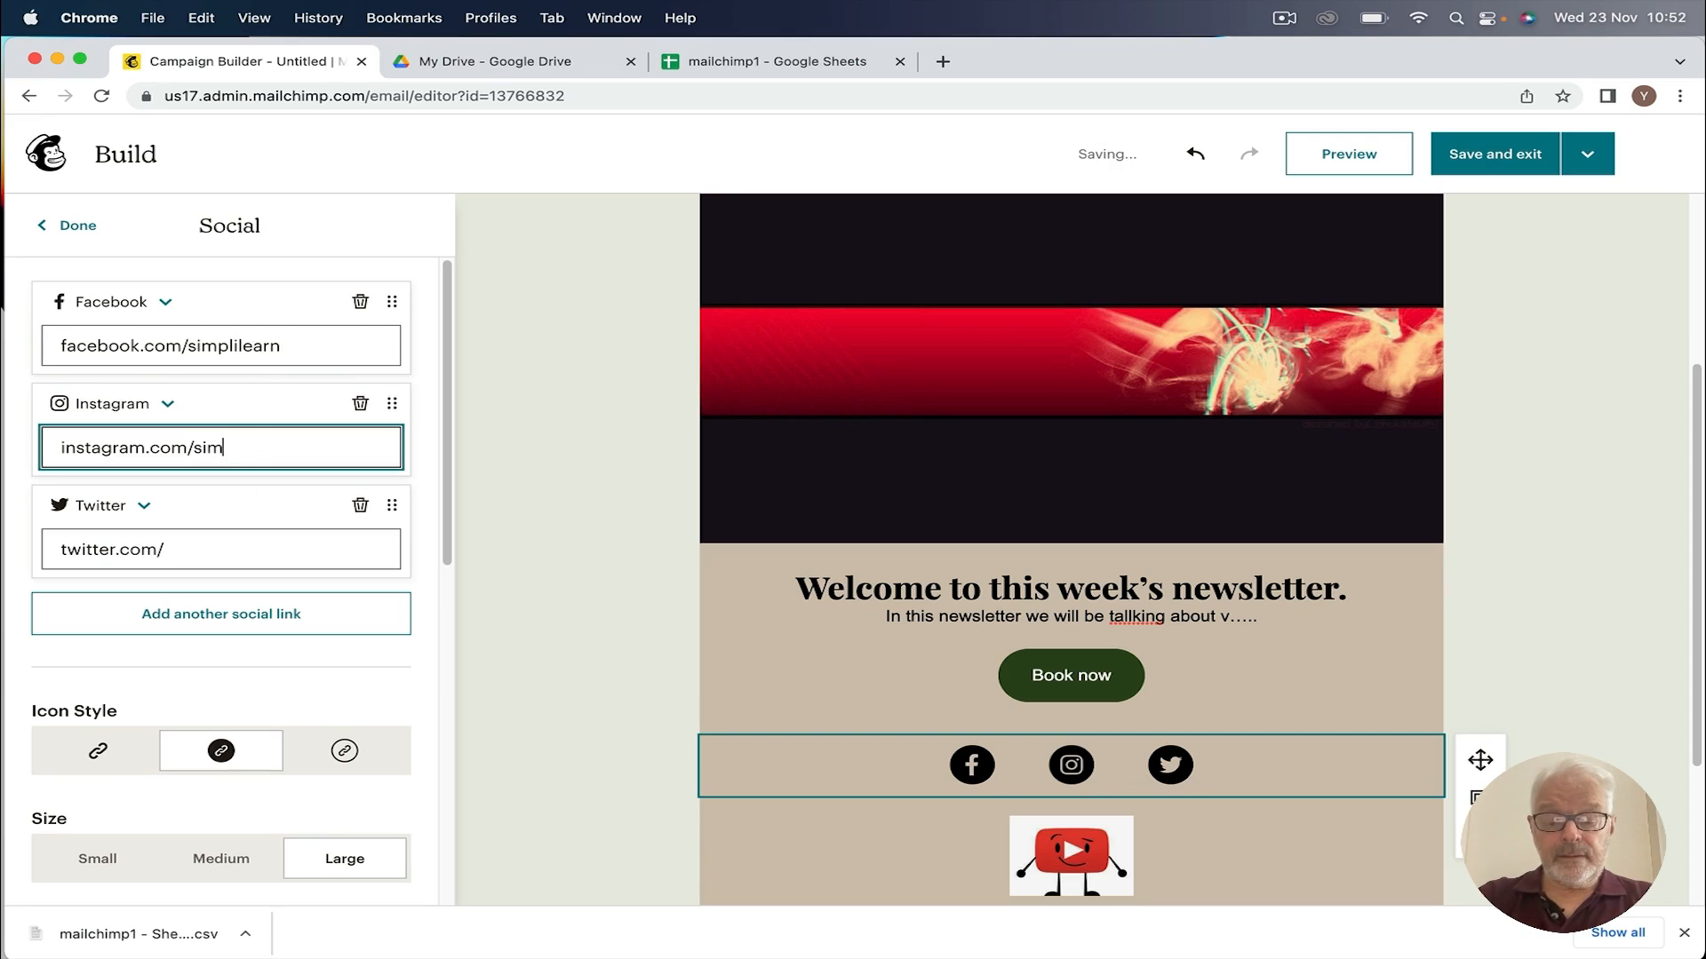
{"action": "type", "text": "moplileat5n"}
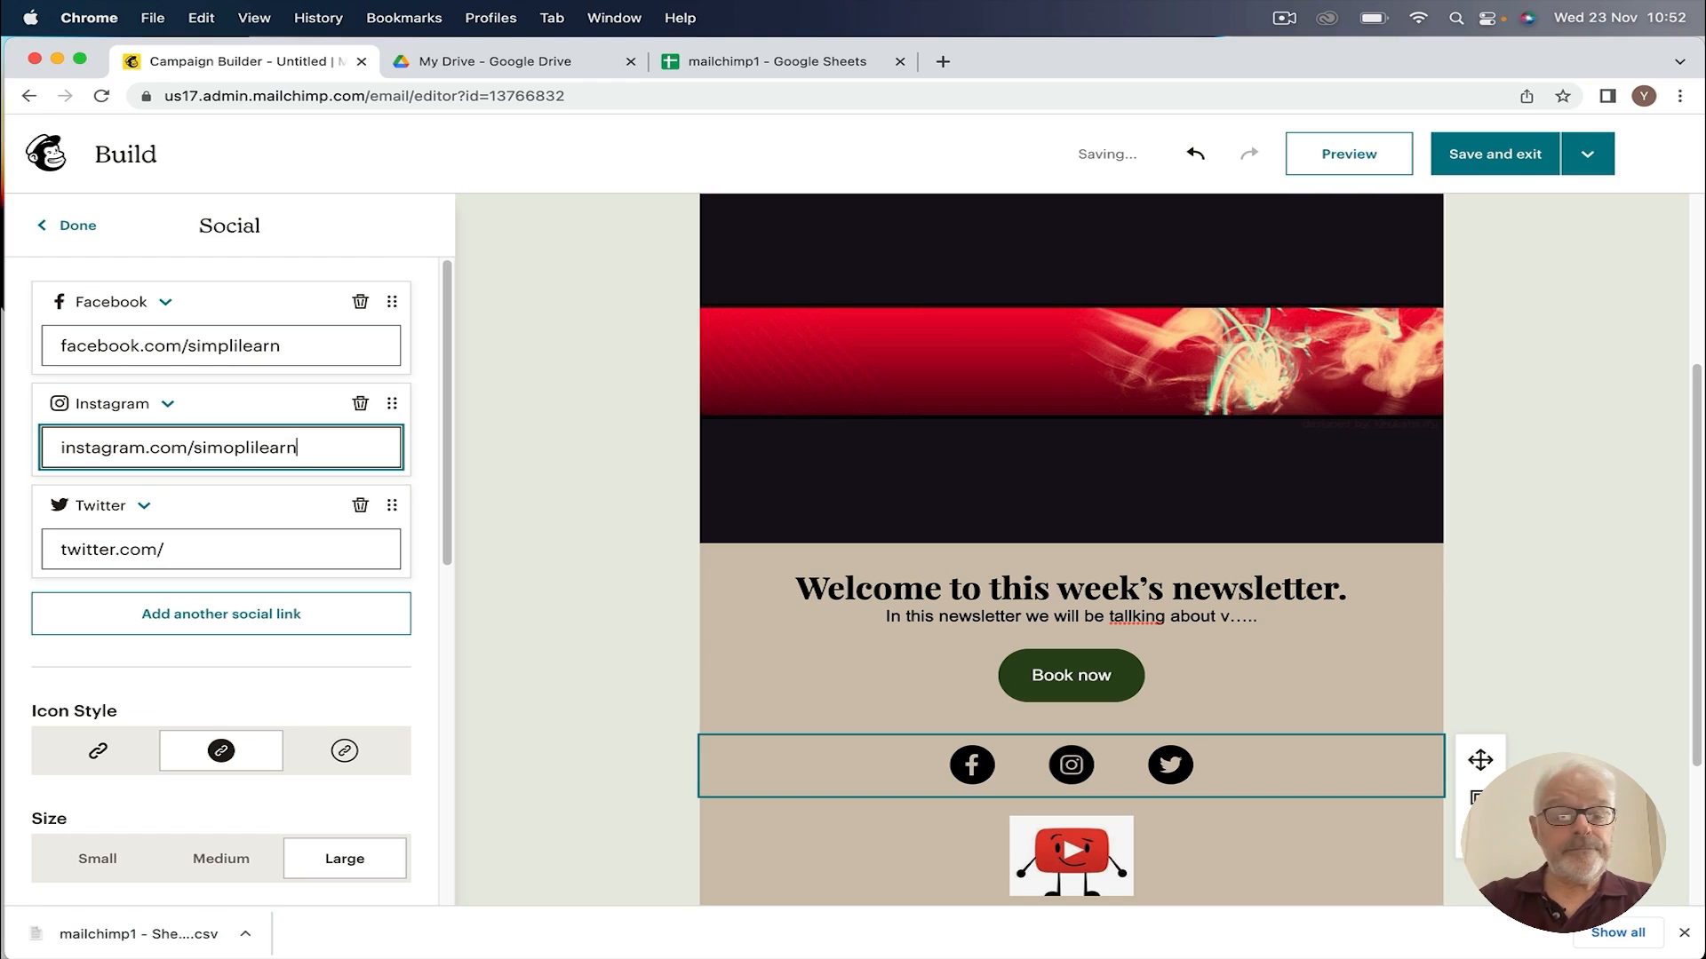
{"action": "key", "text": "Left"}
{"action": "key", "text": "BackSpace"}
{"action": "left_click", "coordinate": [206, 544]}
{"action": "type", "text": "s"}
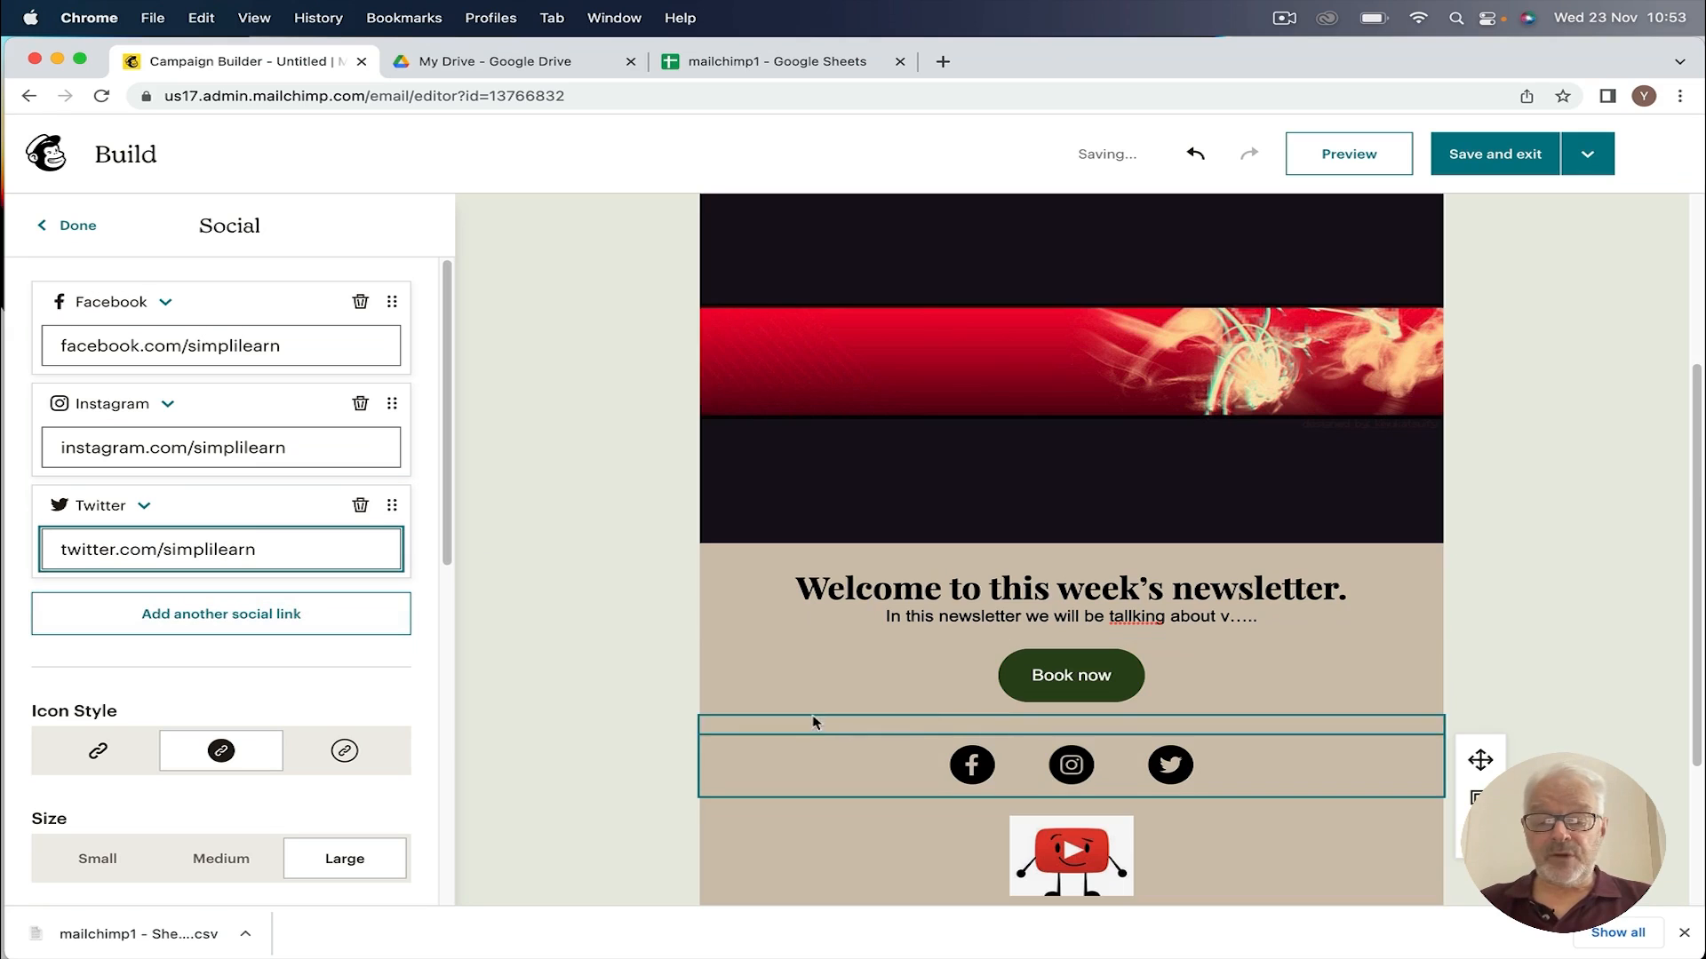
{"action": "scroll", "coordinate": [813, 722], "scroll_direction": "down", "scroll_amount": 3}
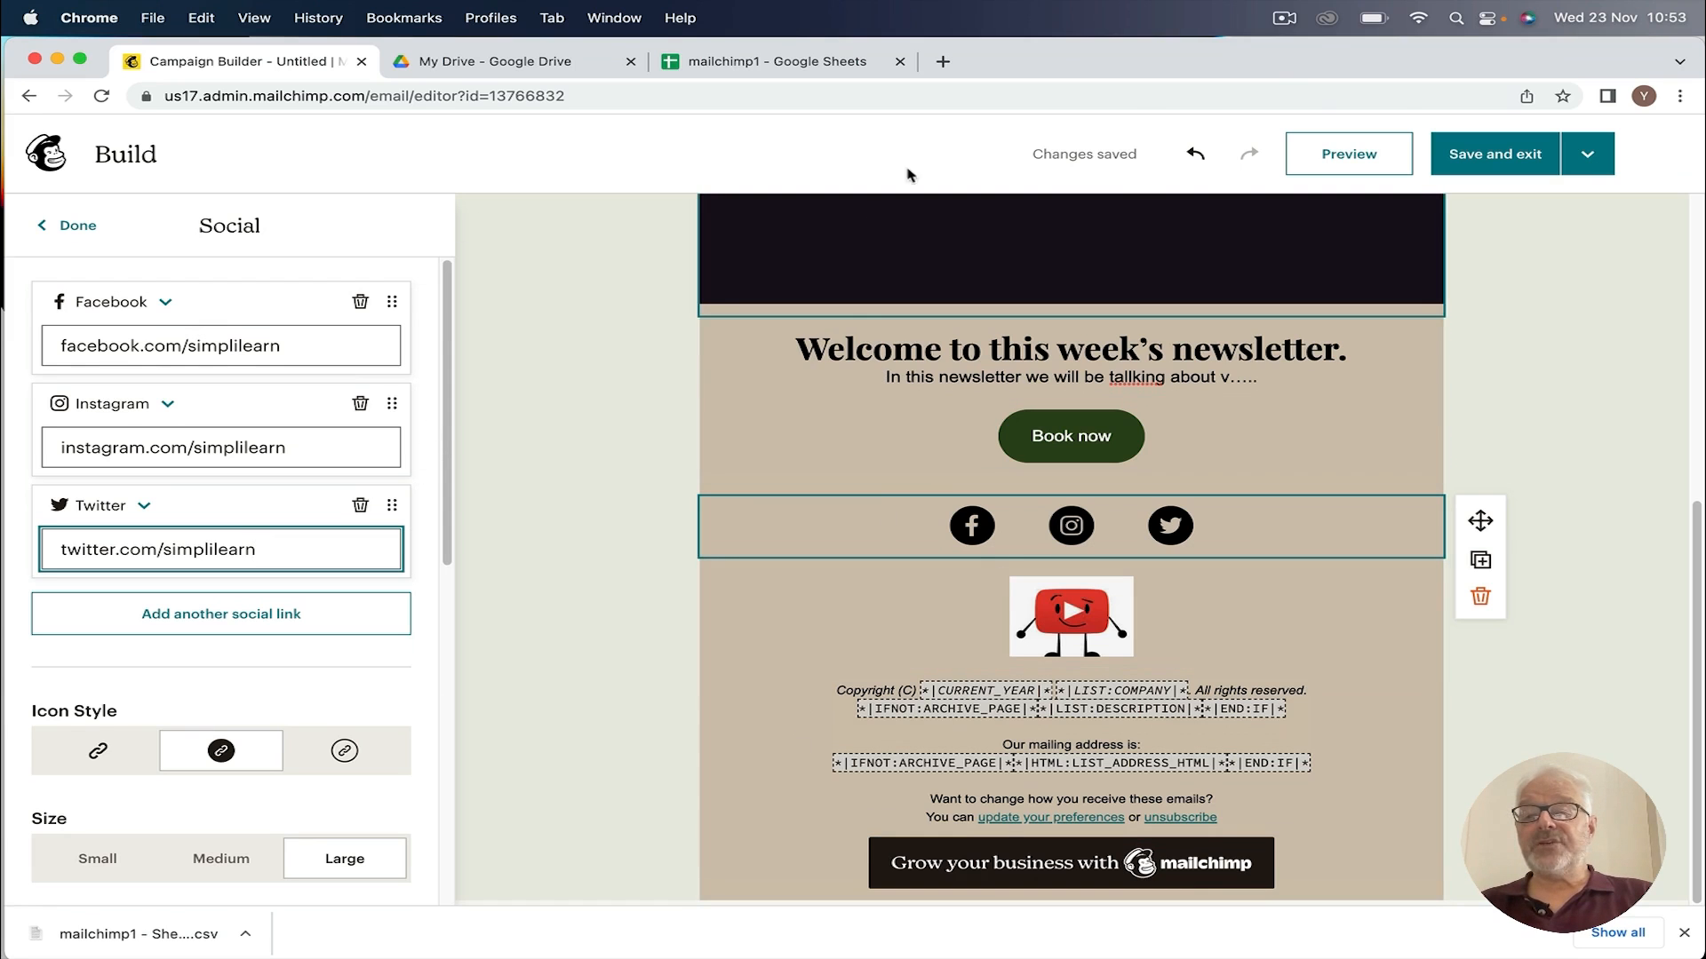
{"action": "left_click", "coordinate": [1348, 155]}
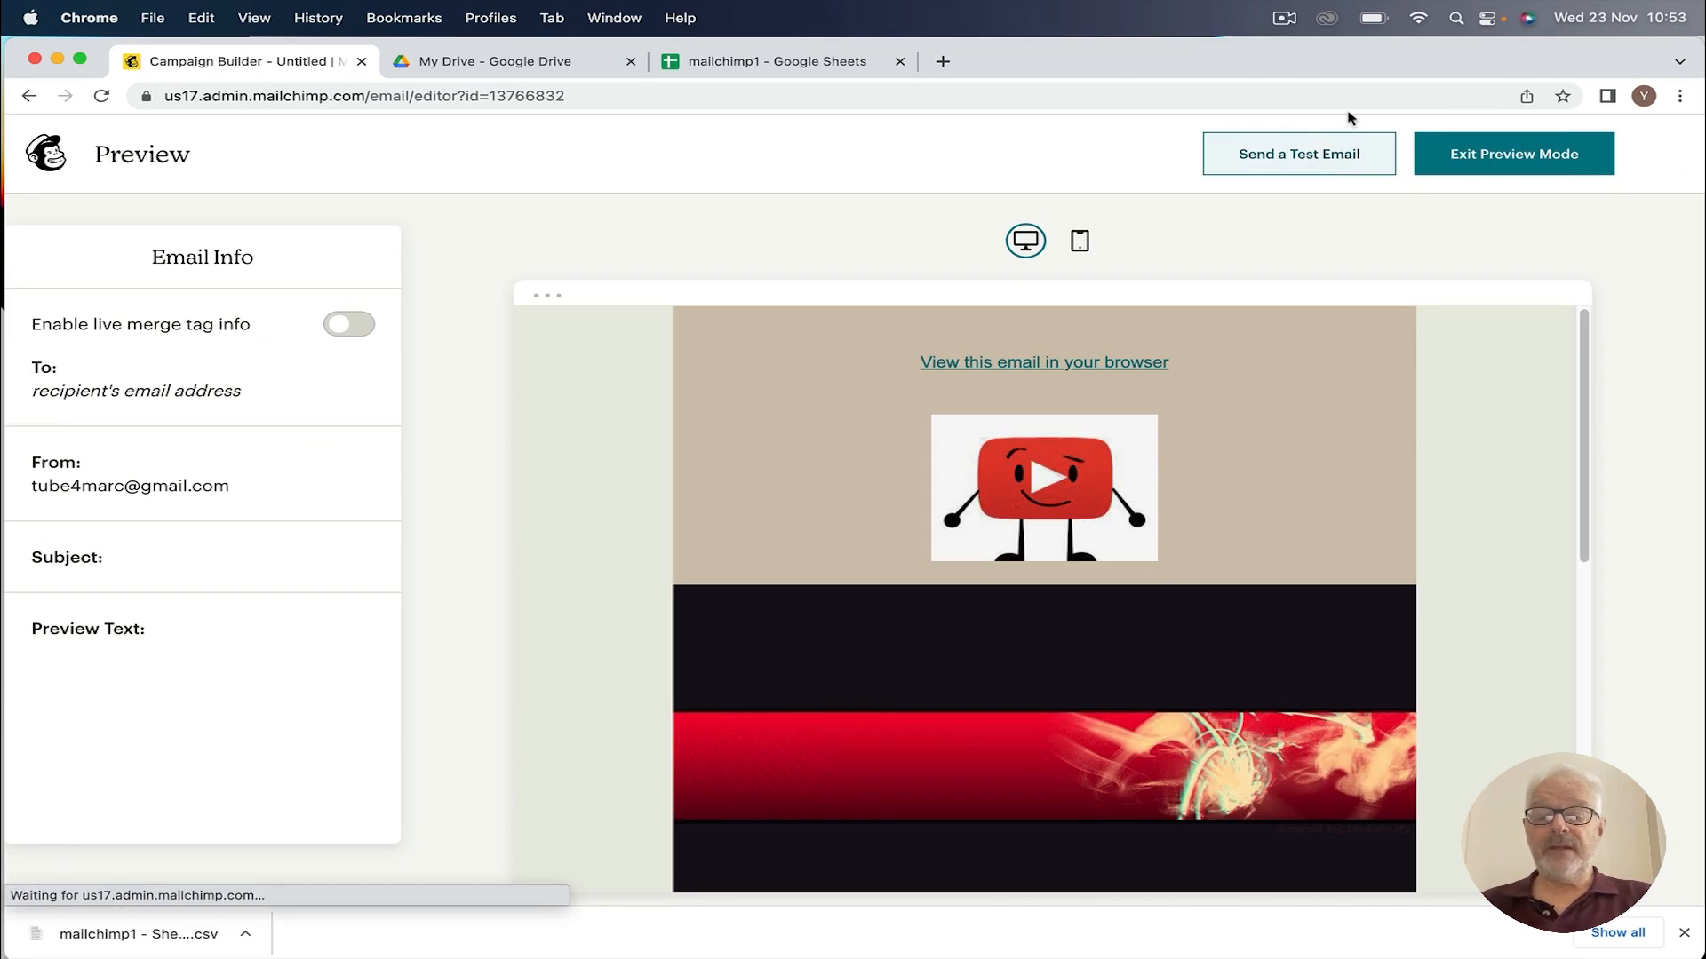
{"action": "scroll", "coordinate": [1314, 417], "scroll_direction": "down", "scroll_amount": 10}
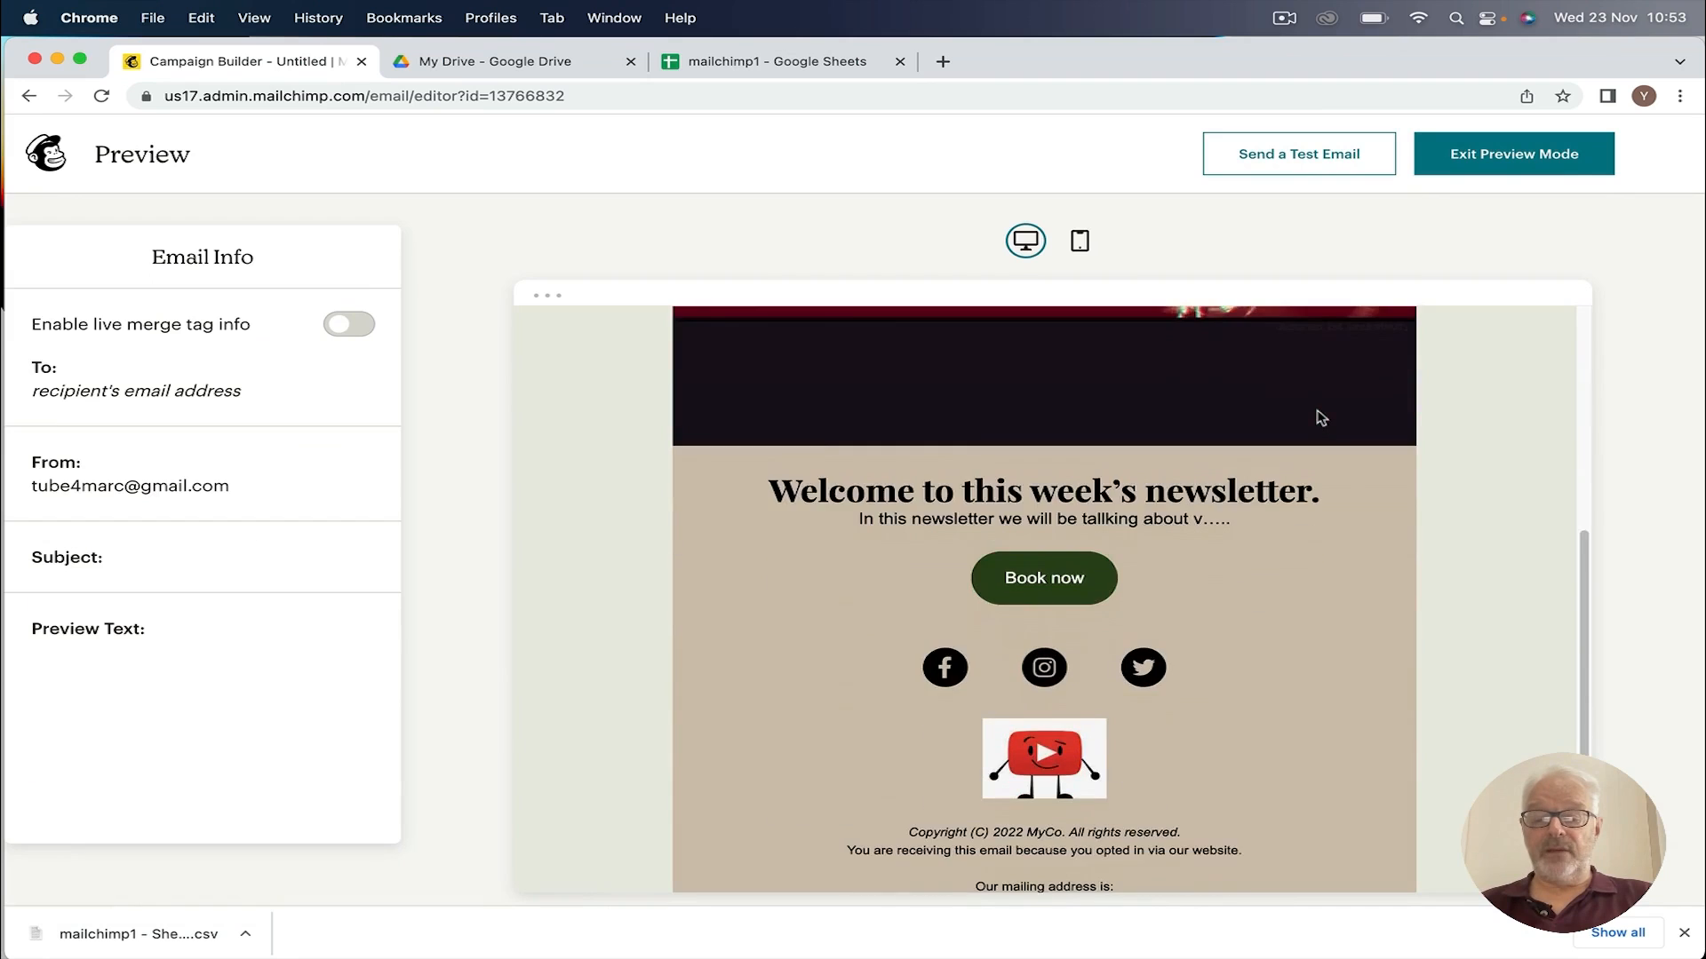
{"action": "scroll", "coordinate": [1321, 414], "scroll_direction": "down", "scroll_amount": 2}
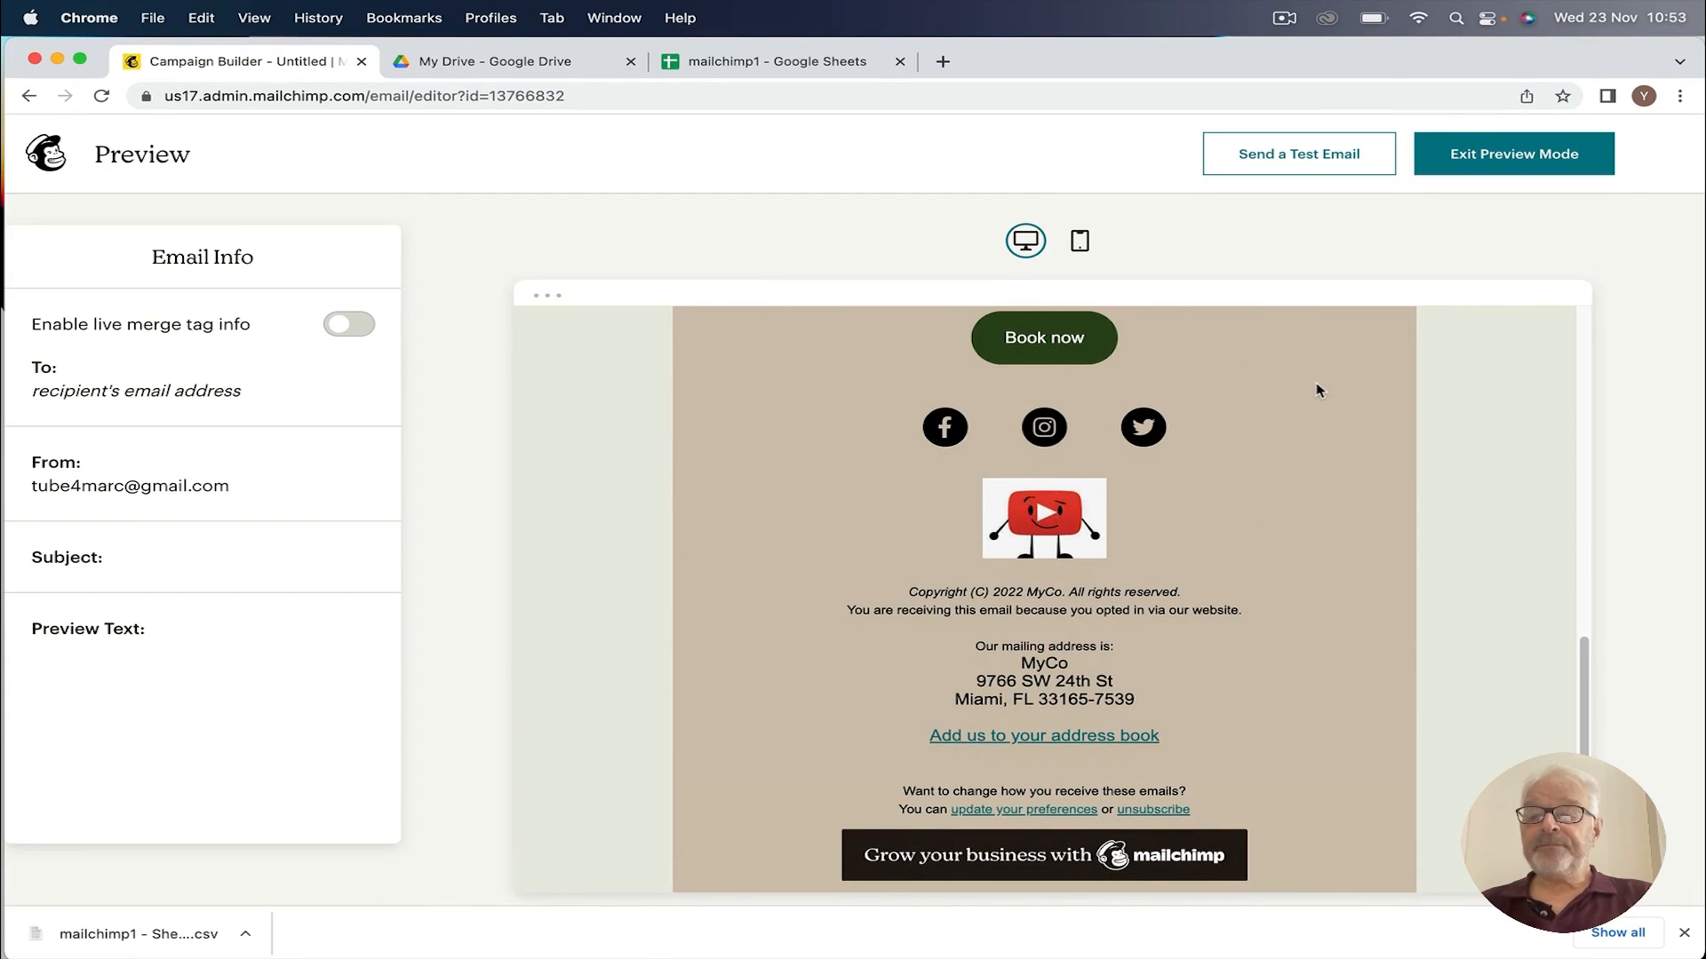
{"action": "scroll", "coordinate": [1318, 388], "scroll_direction": "up", "scroll_amount": 15}
{"action": "left_click", "coordinate": [1489, 158]}
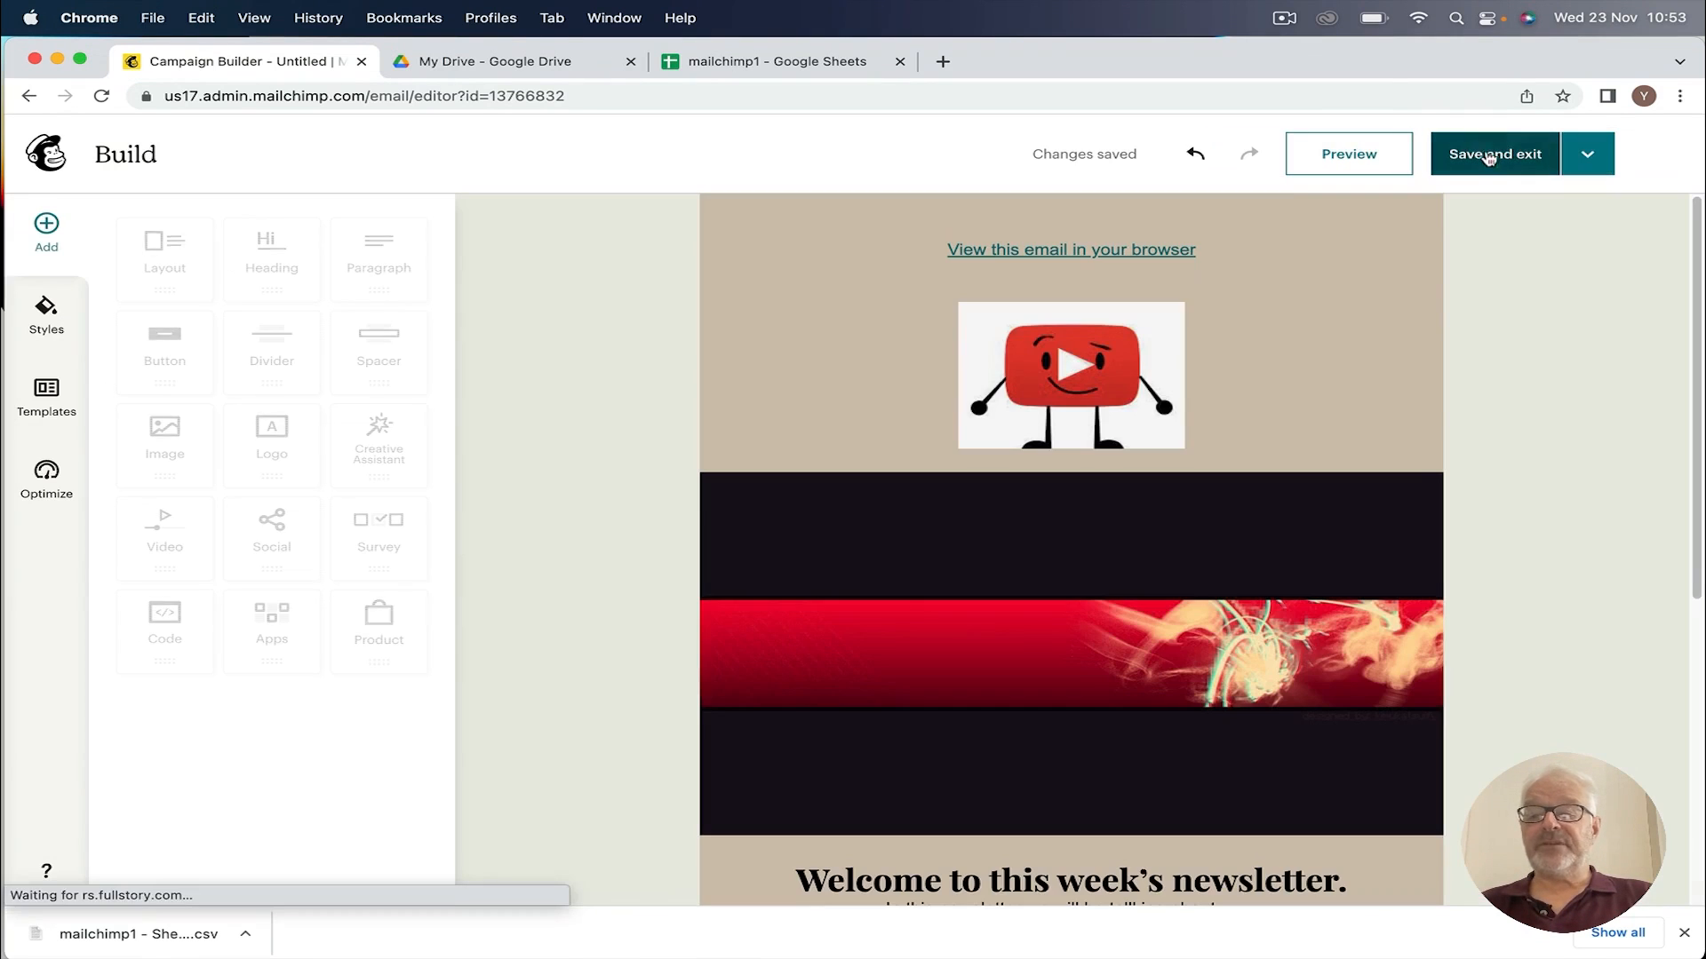
Step: Save the email design and return to the campaign checklist
{"action": "left_click", "coordinate": [1521, 151]}
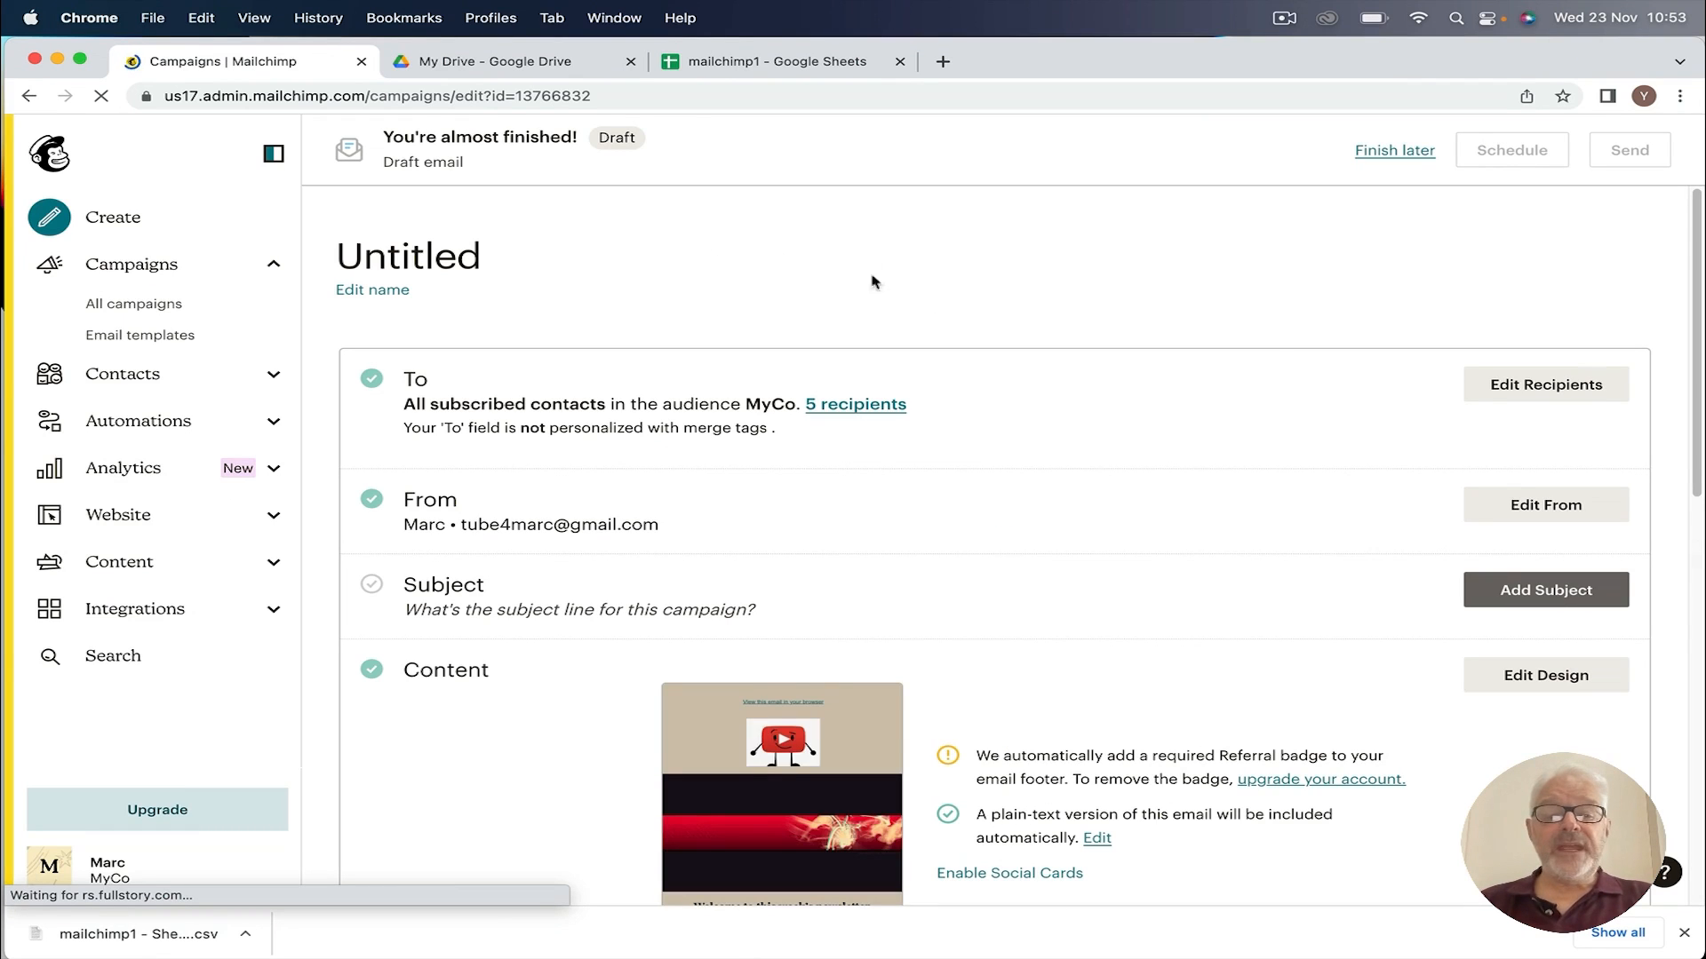
{"action": "scroll", "coordinate": [1120, 469], "scroll_direction": "down", "scroll_amount": 4}
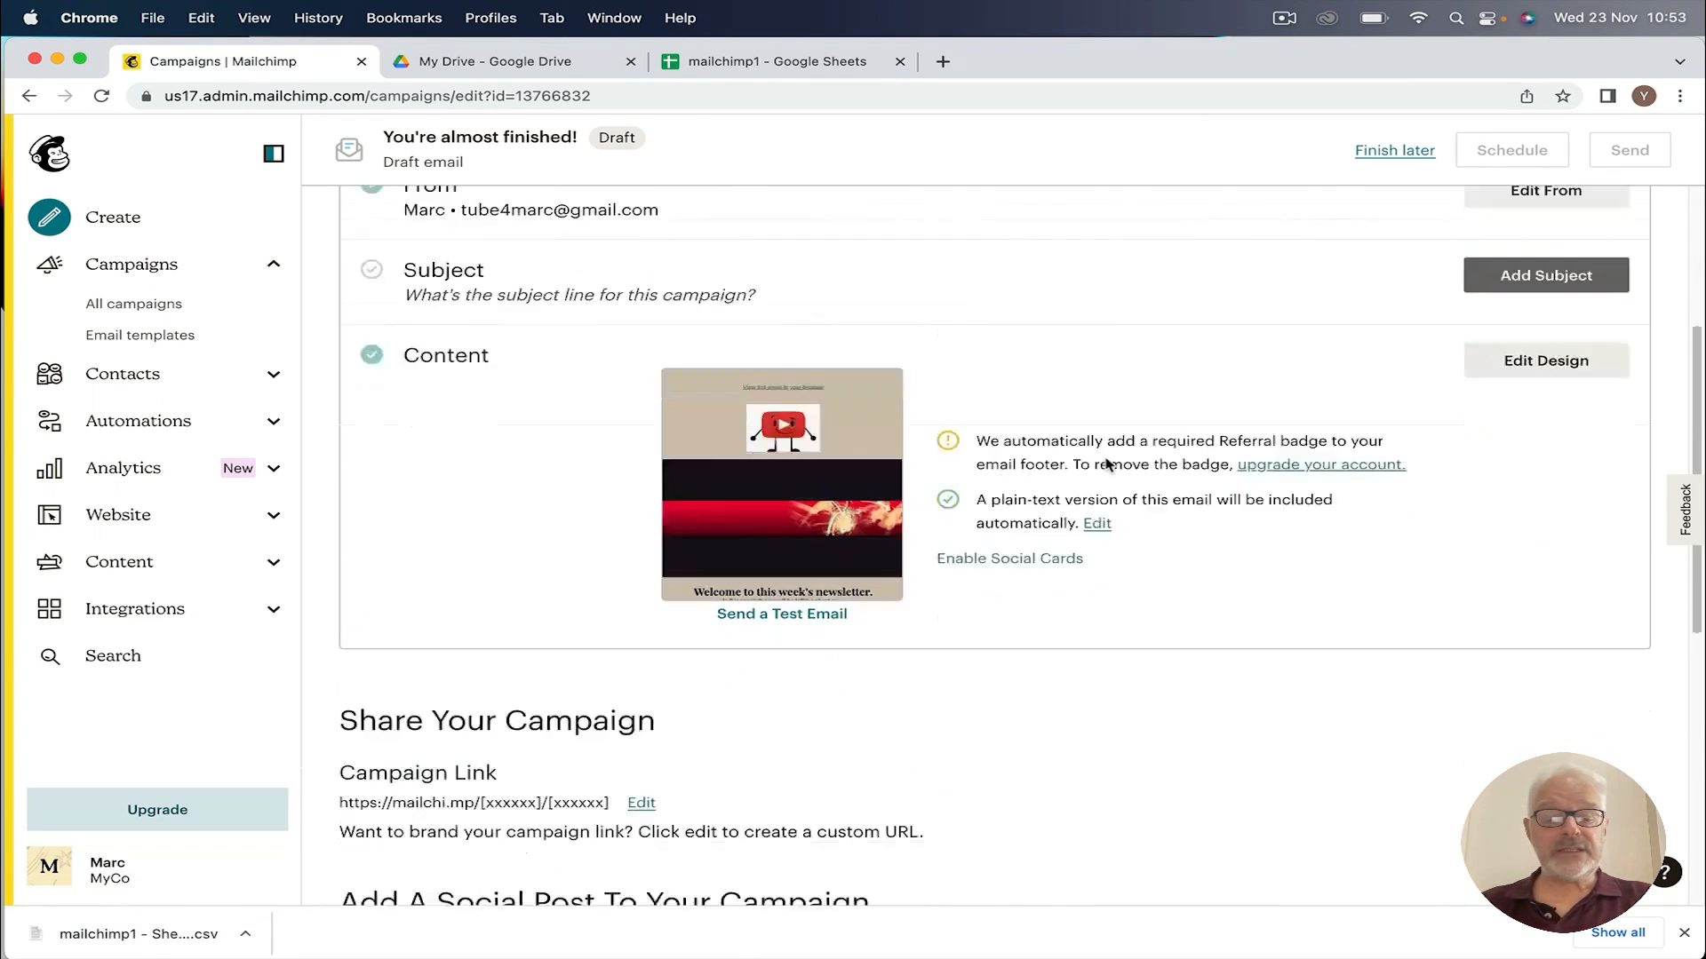
{"action": "scroll", "coordinate": [1108, 460], "scroll_direction": "down", "scroll_amount": 7}
{"action": "scroll", "coordinate": [1110, 455], "scroll_direction": "up", "scroll_amount": 8}
{"action": "scroll", "coordinate": [1110, 453], "scroll_direction": "up", "scroll_amount": 3}
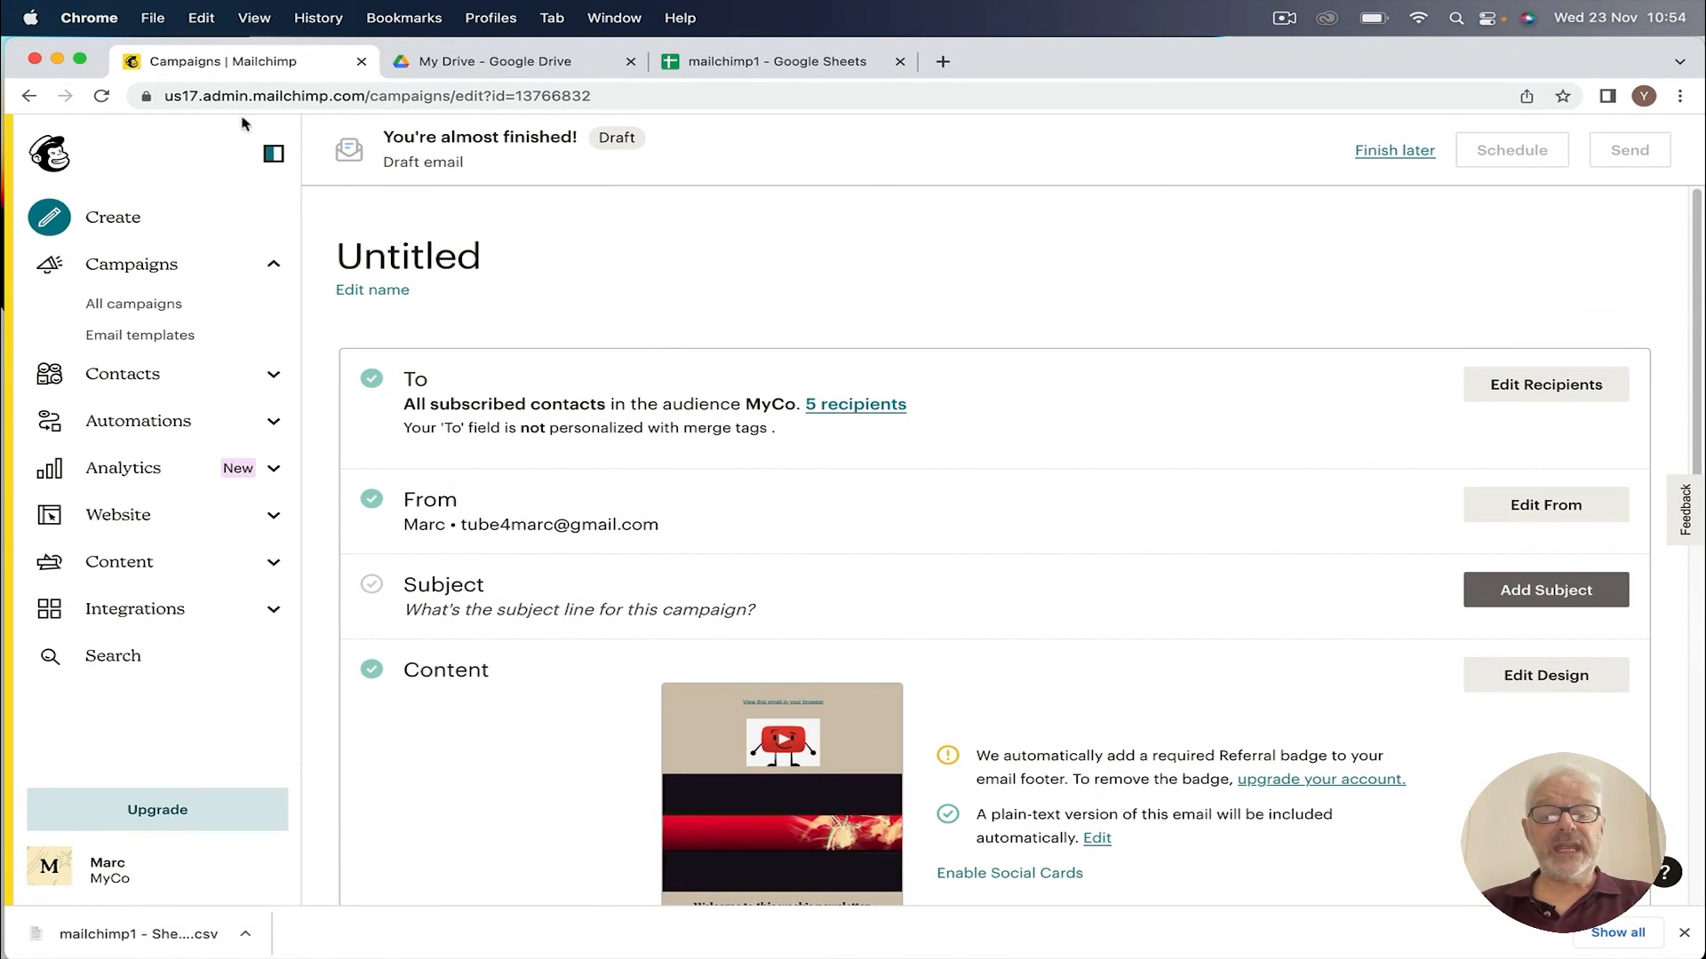
Step: Rename the campaign from Untitled to 'MAILCHIMP DEMO' and save
{"action": "left_click_drag", "start_coordinate": [340, 253], "coordinate": [551, 263]}
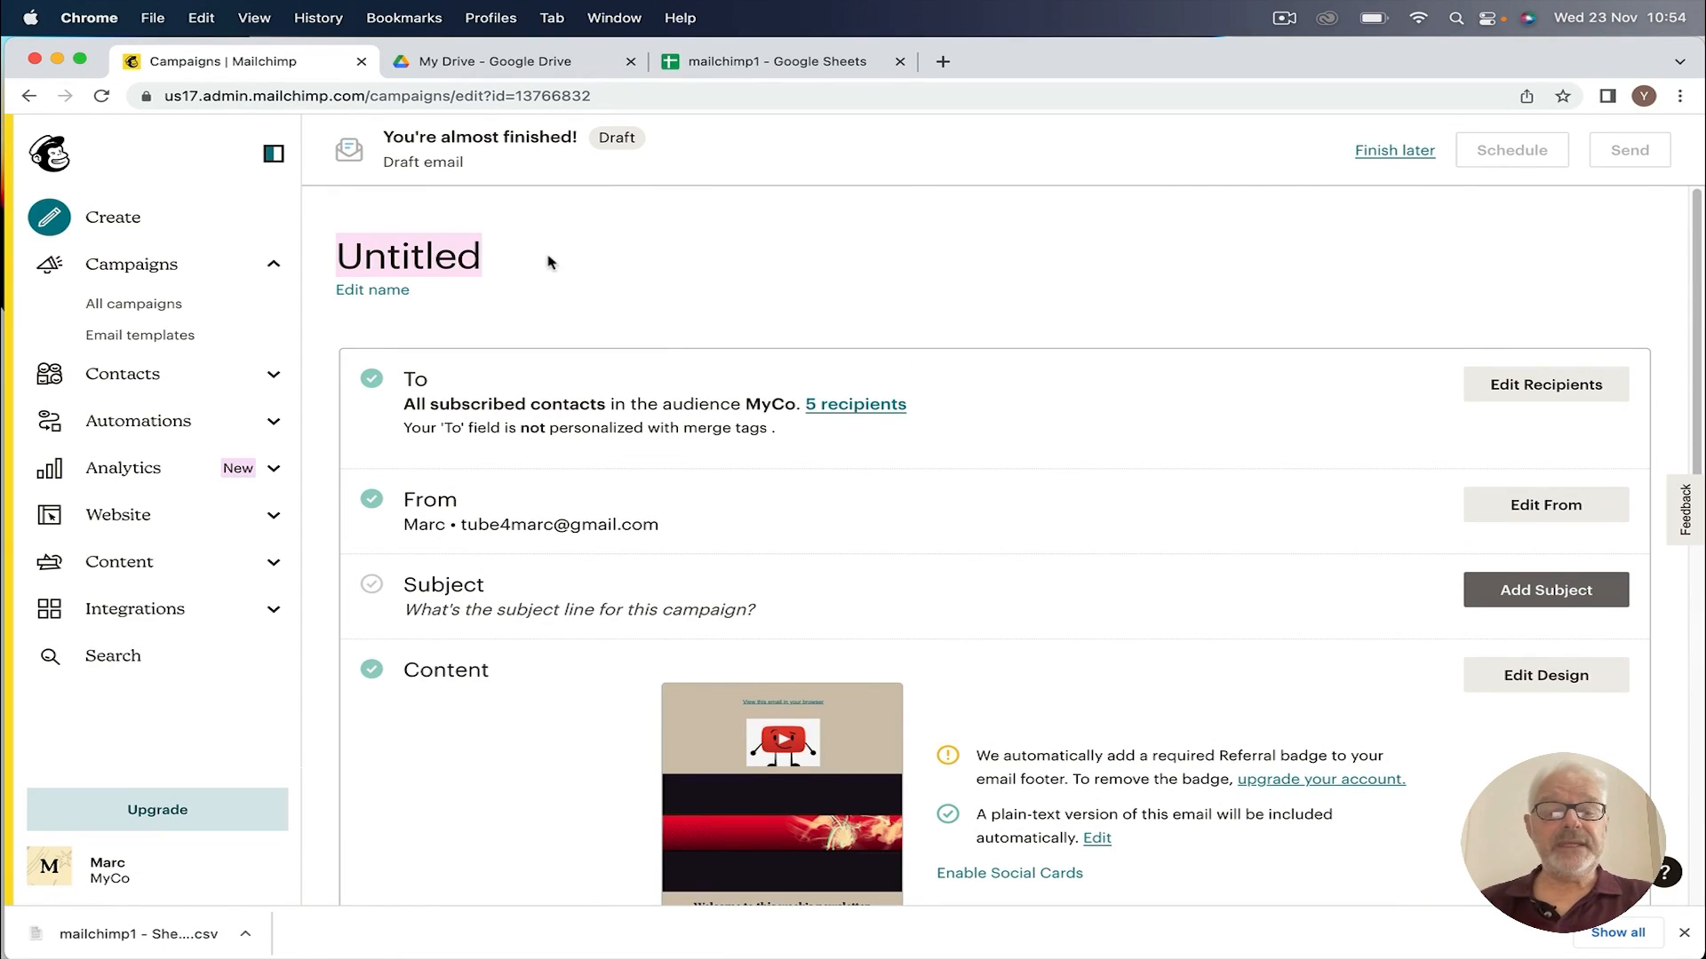
{"action": "left_click", "coordinate": [355, 293]}
{"action": "left_click_drag", "start_coordinate": [417, 252], "coordinate": [222, 235]}
{"action": "type", "text": "MAILCHIMP DEMO"}
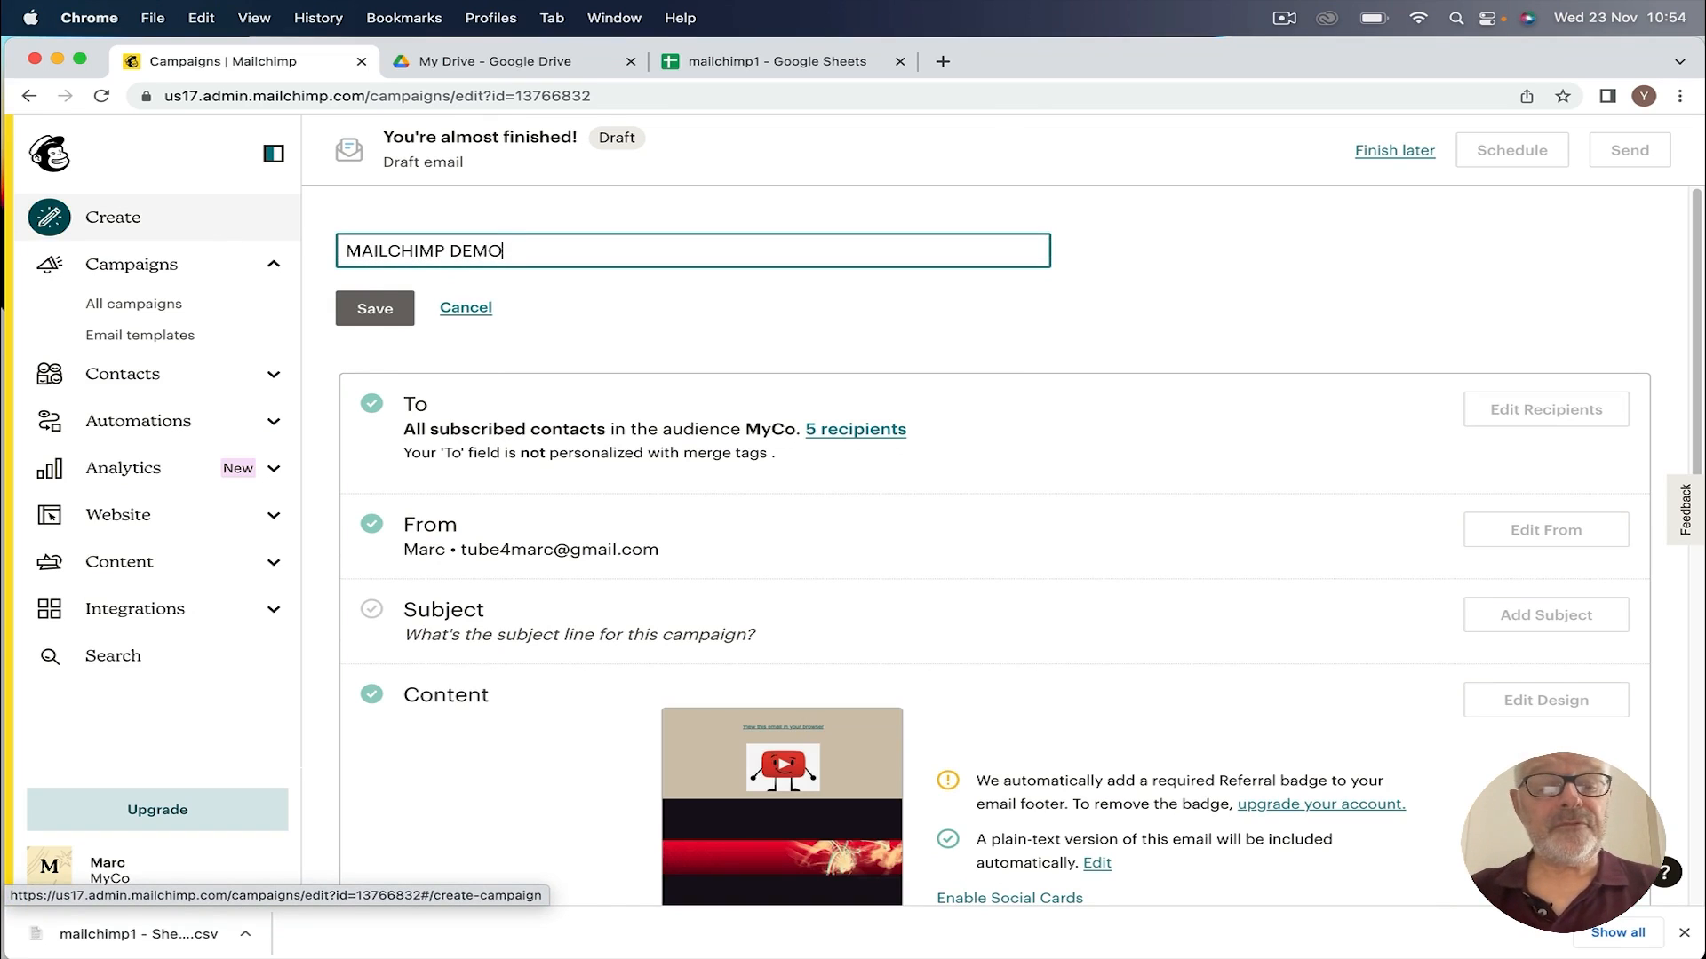
{"action": "left_click", "coordinate": [374, 305]}
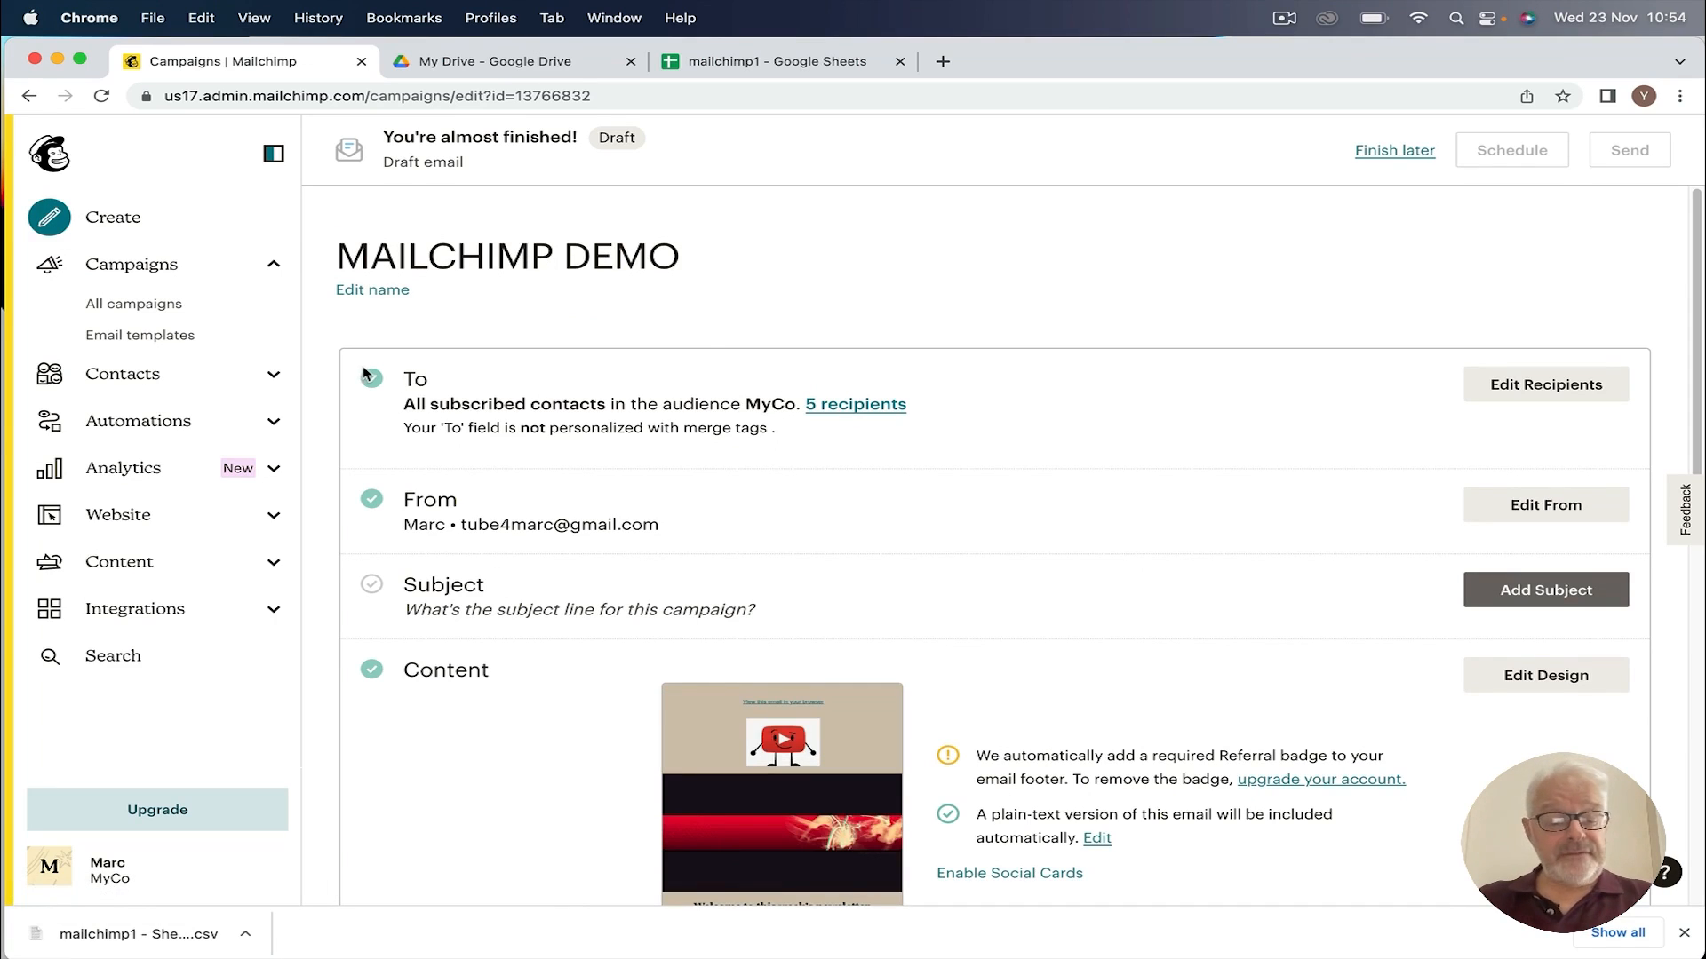
Step: Keep recipients as all MyCo subscribers, enable To-field personalization, and save
{"action": "left_click", "coordinate": [1539, 391]}
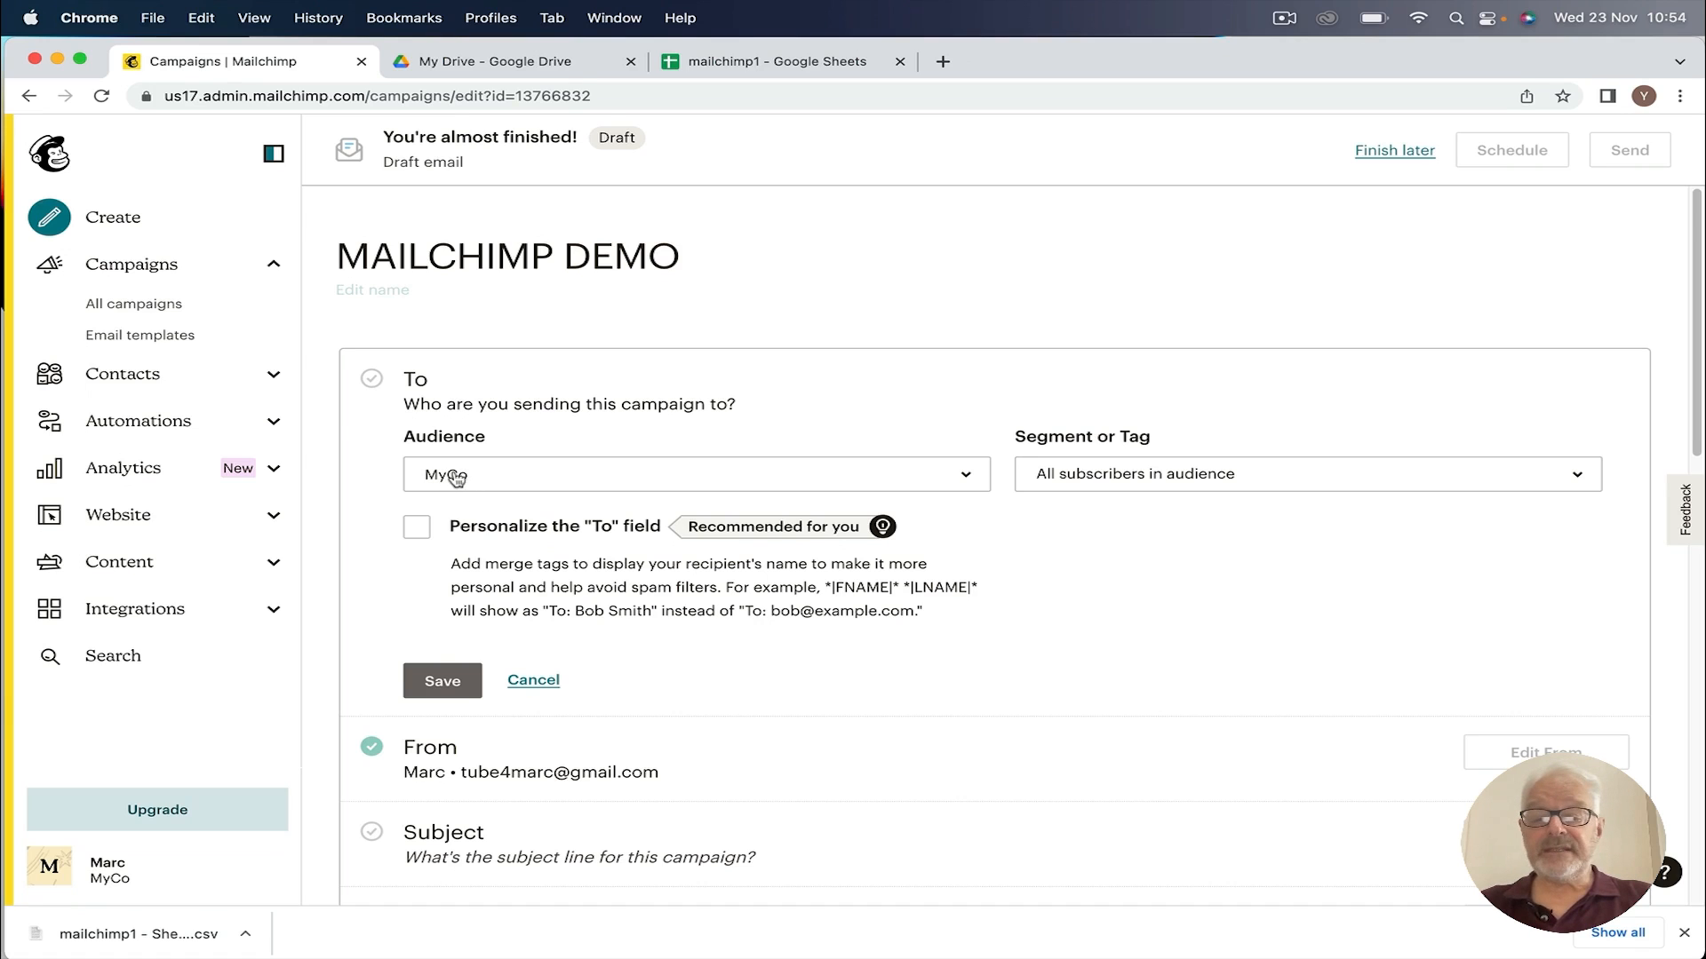
{"action": "left_click", "coordinate": [1152, 481]}
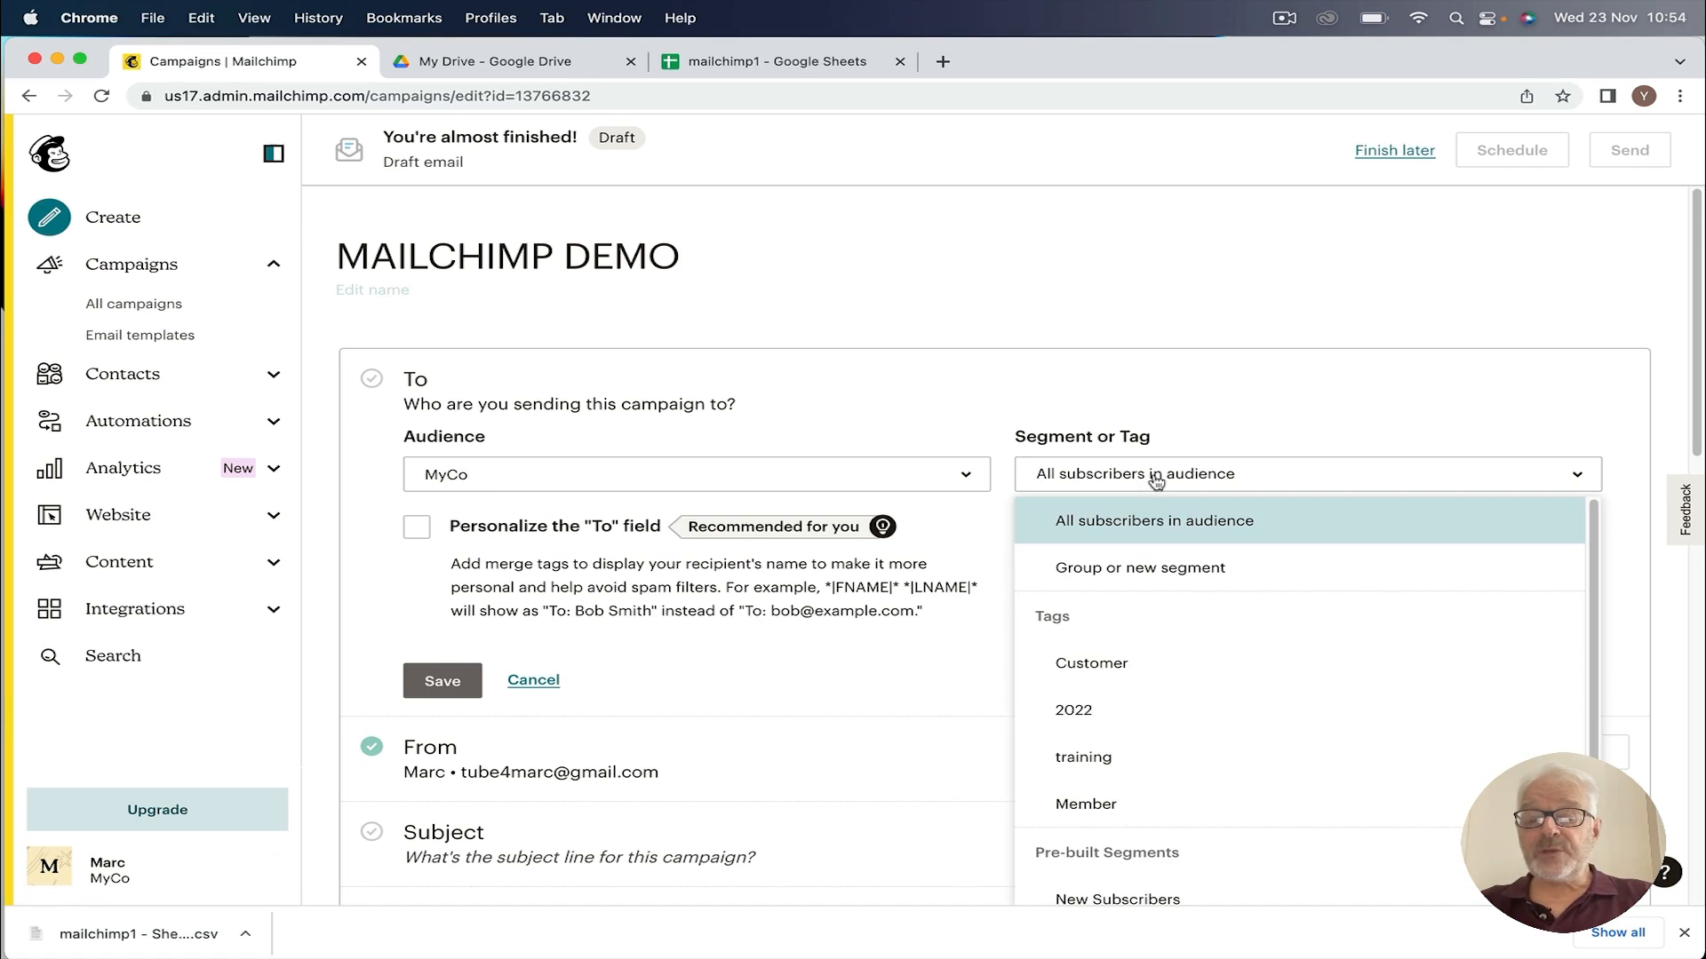
{"action": "left_click", "coordinate": [1089, 480]}
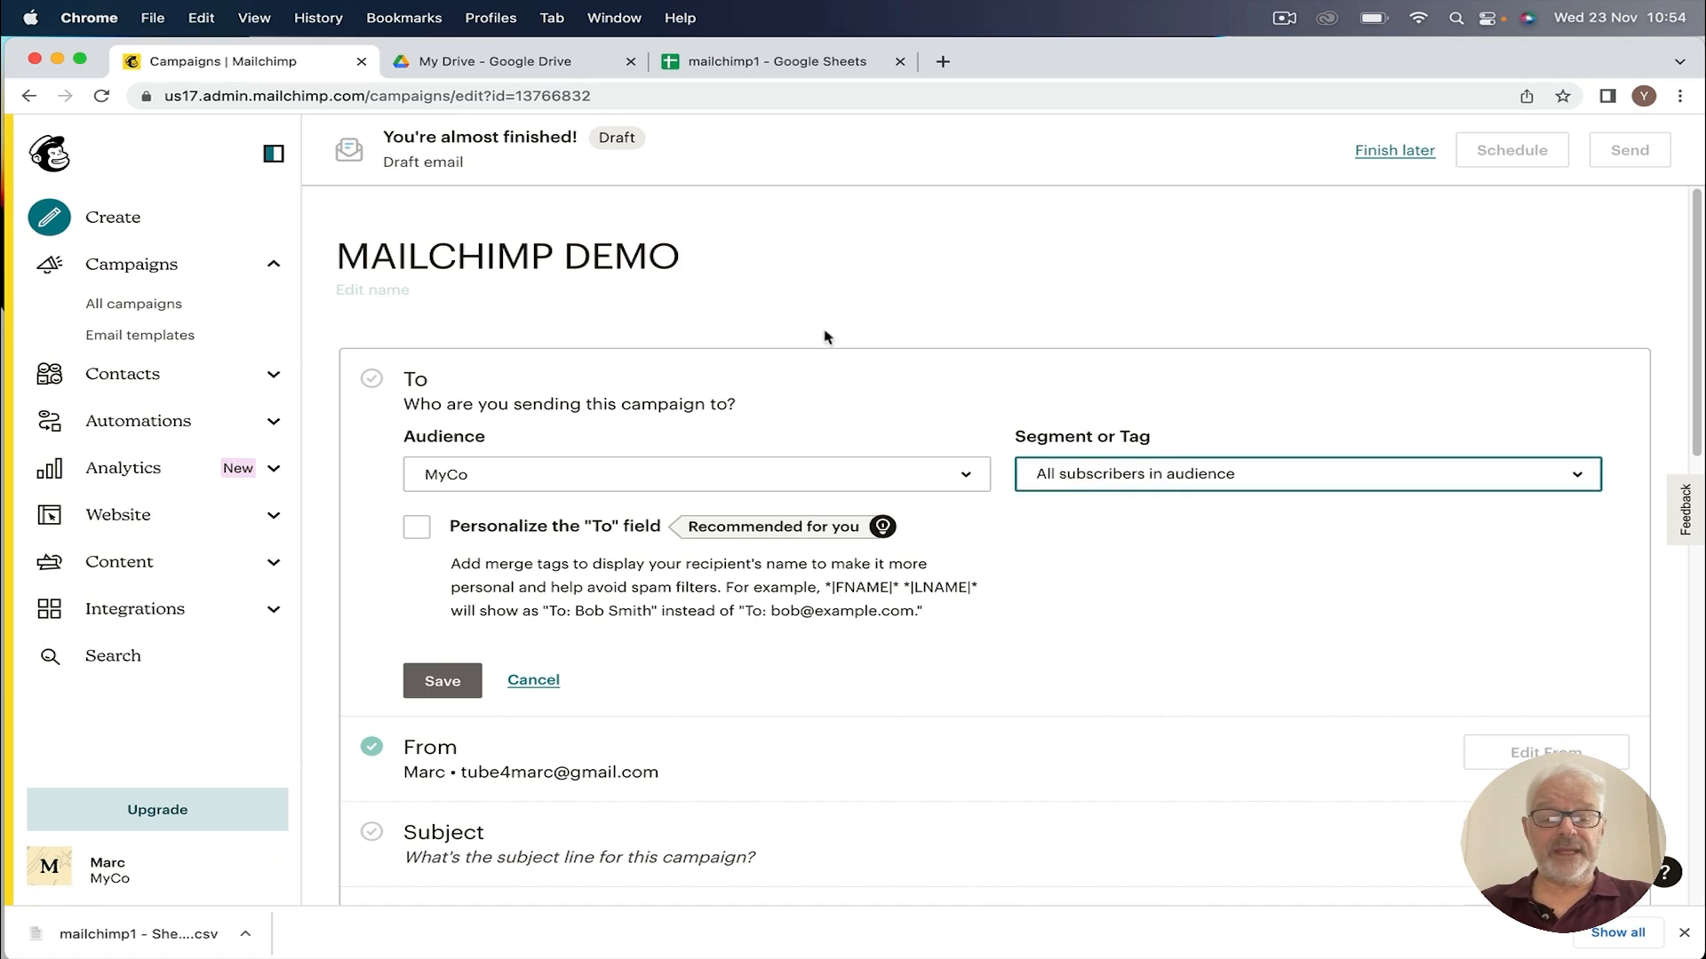
{"action": "left_click", "coordinate": [417, 529]}
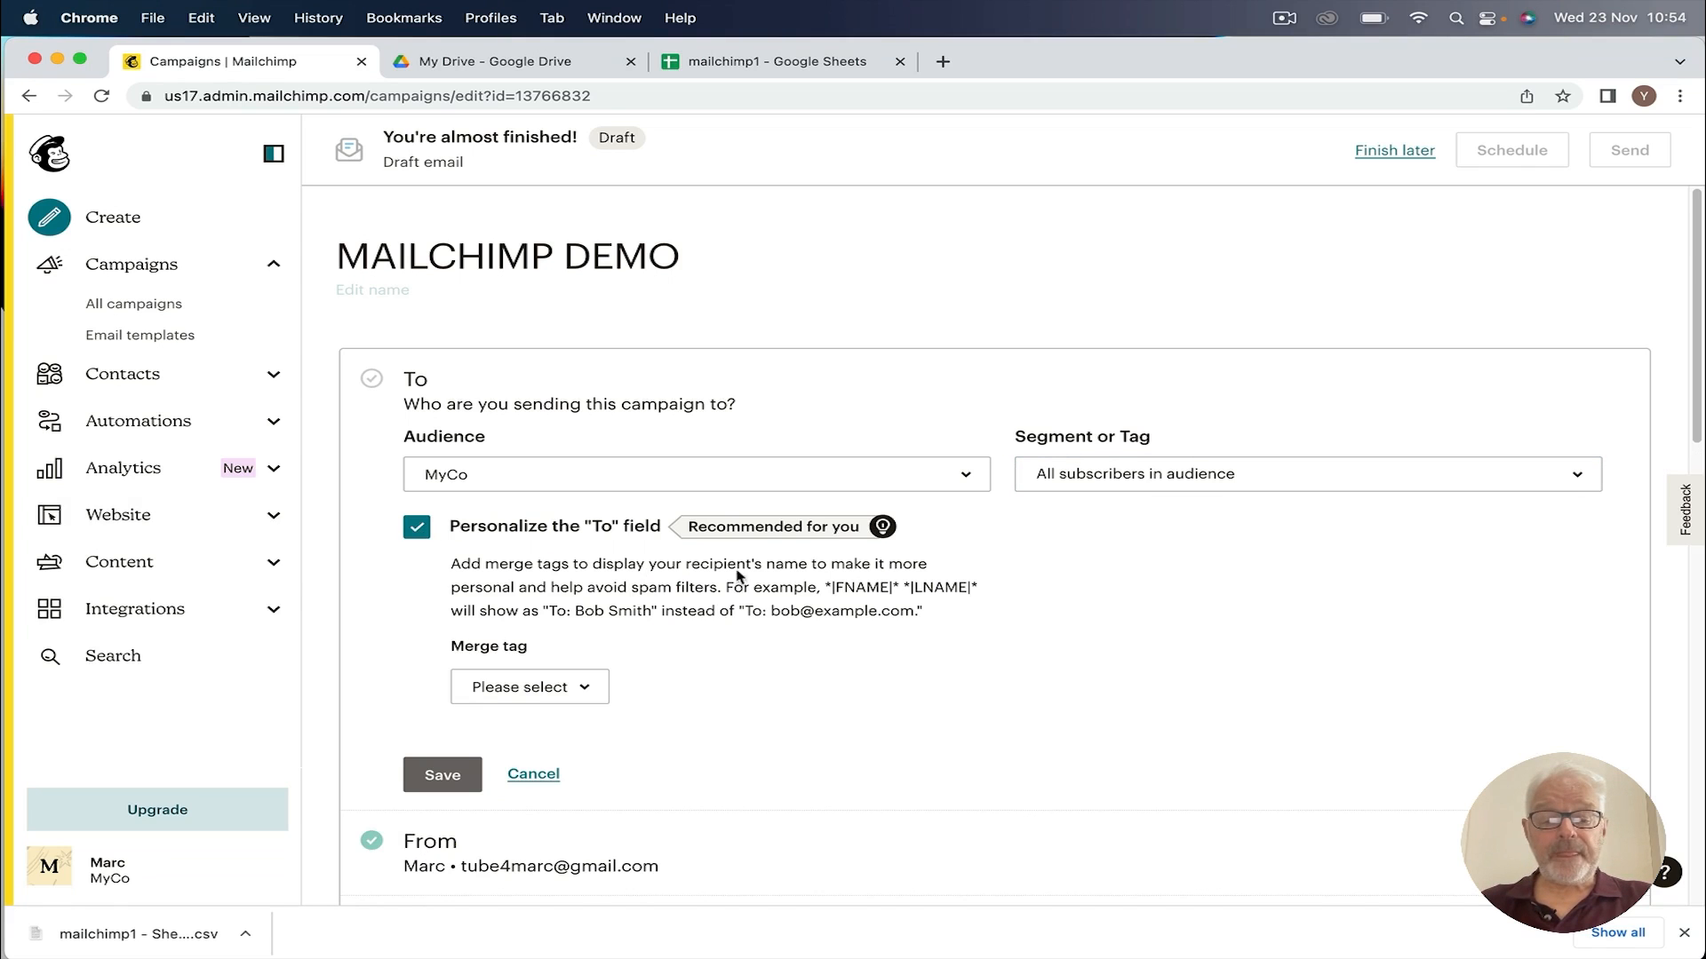
{"action": "scroll", "coordinate": [385, 629], "scroll_direction": "down", "scroll_amount": 2}
{"action": "left_click", "coordinate": [441, 696]}
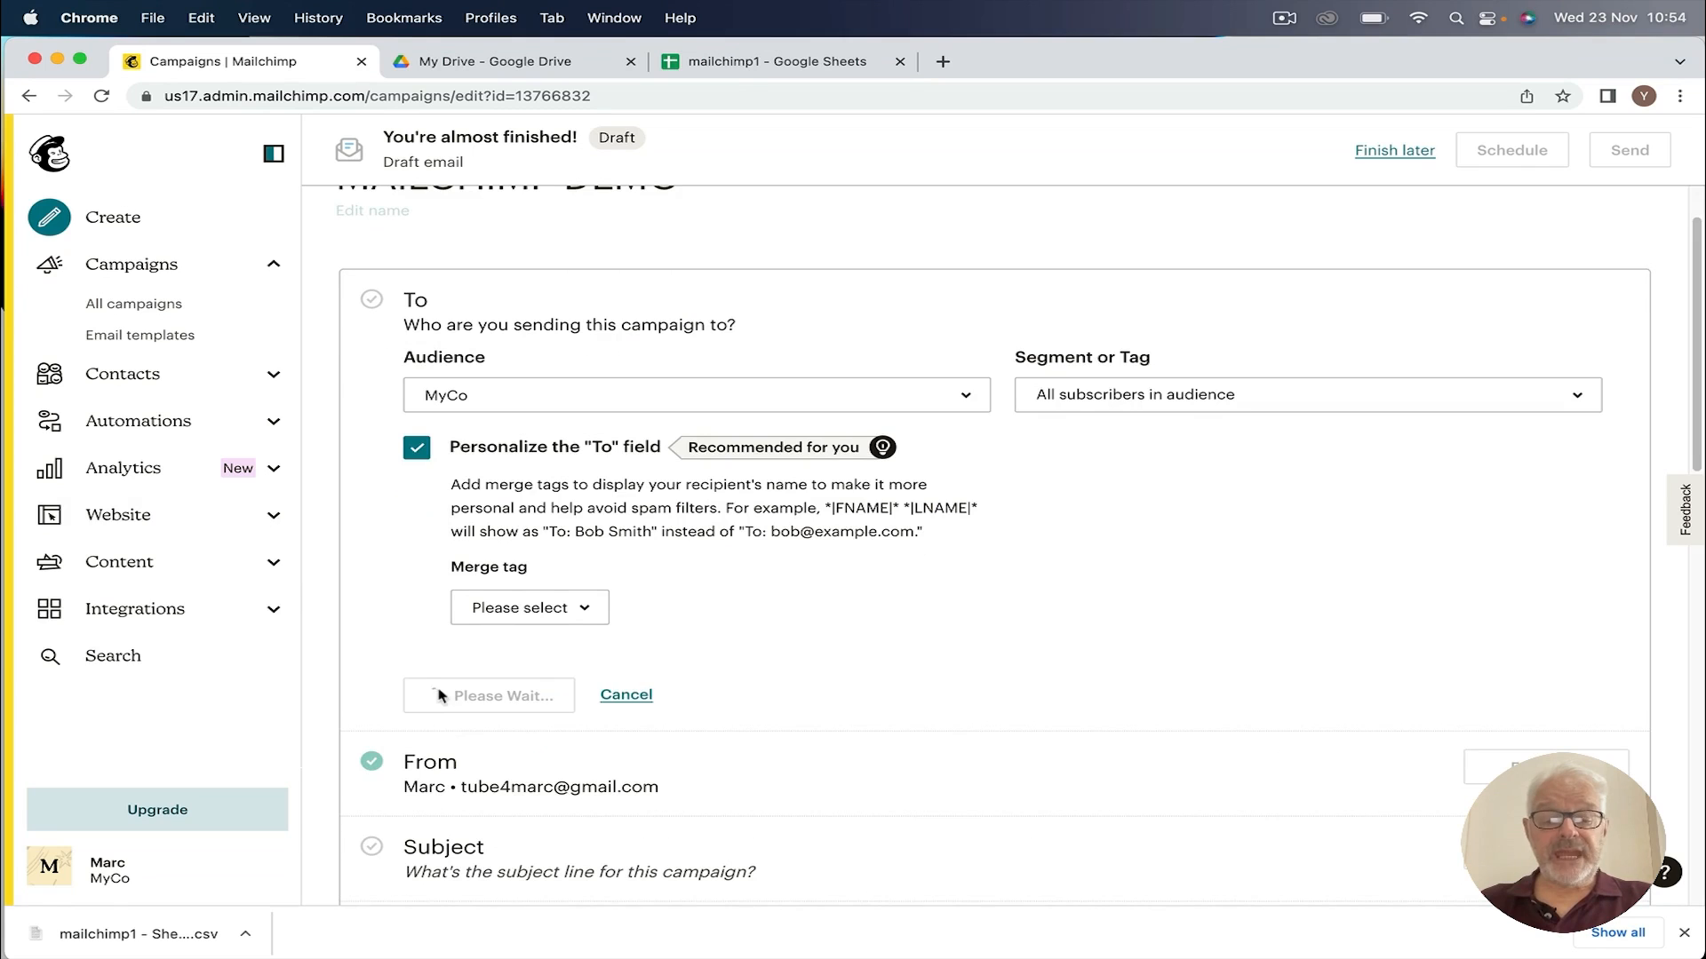
{"action": "scroll", "coordinate": [765, 552], "scroll_direction": "down", "scroll_amount": 5}
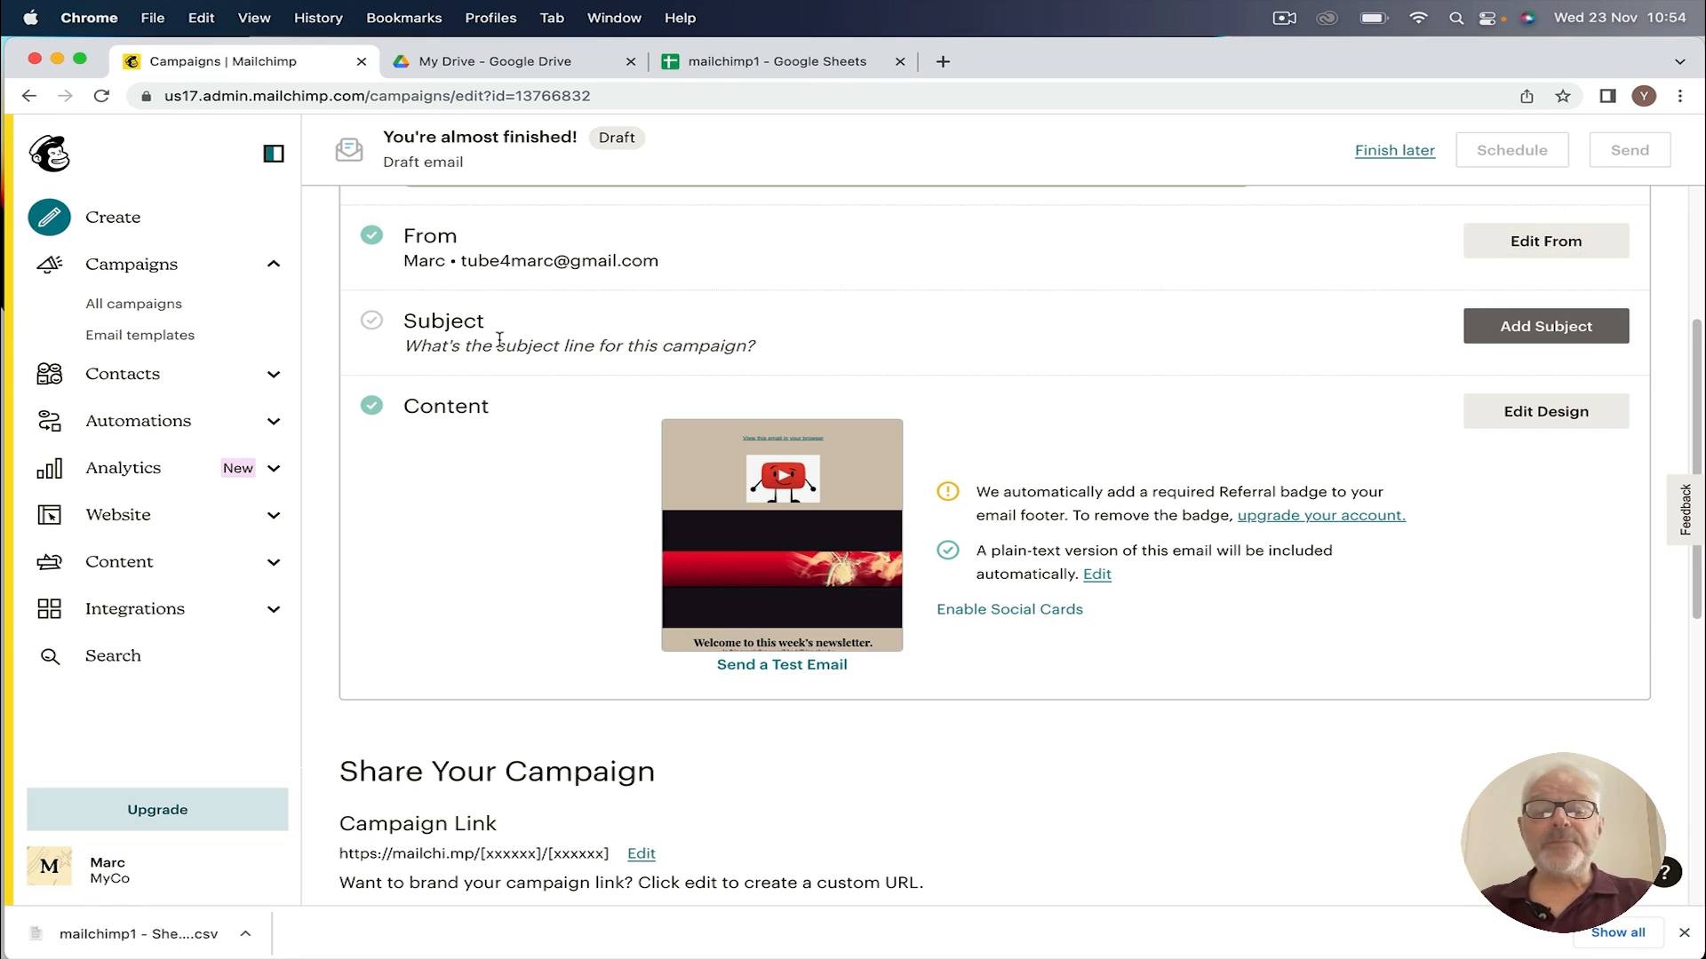
Step: Enter the subject line '5 reasons why you should read our latest newsletter'
{"action": "left_click", "coordinate": [1526, 327]}
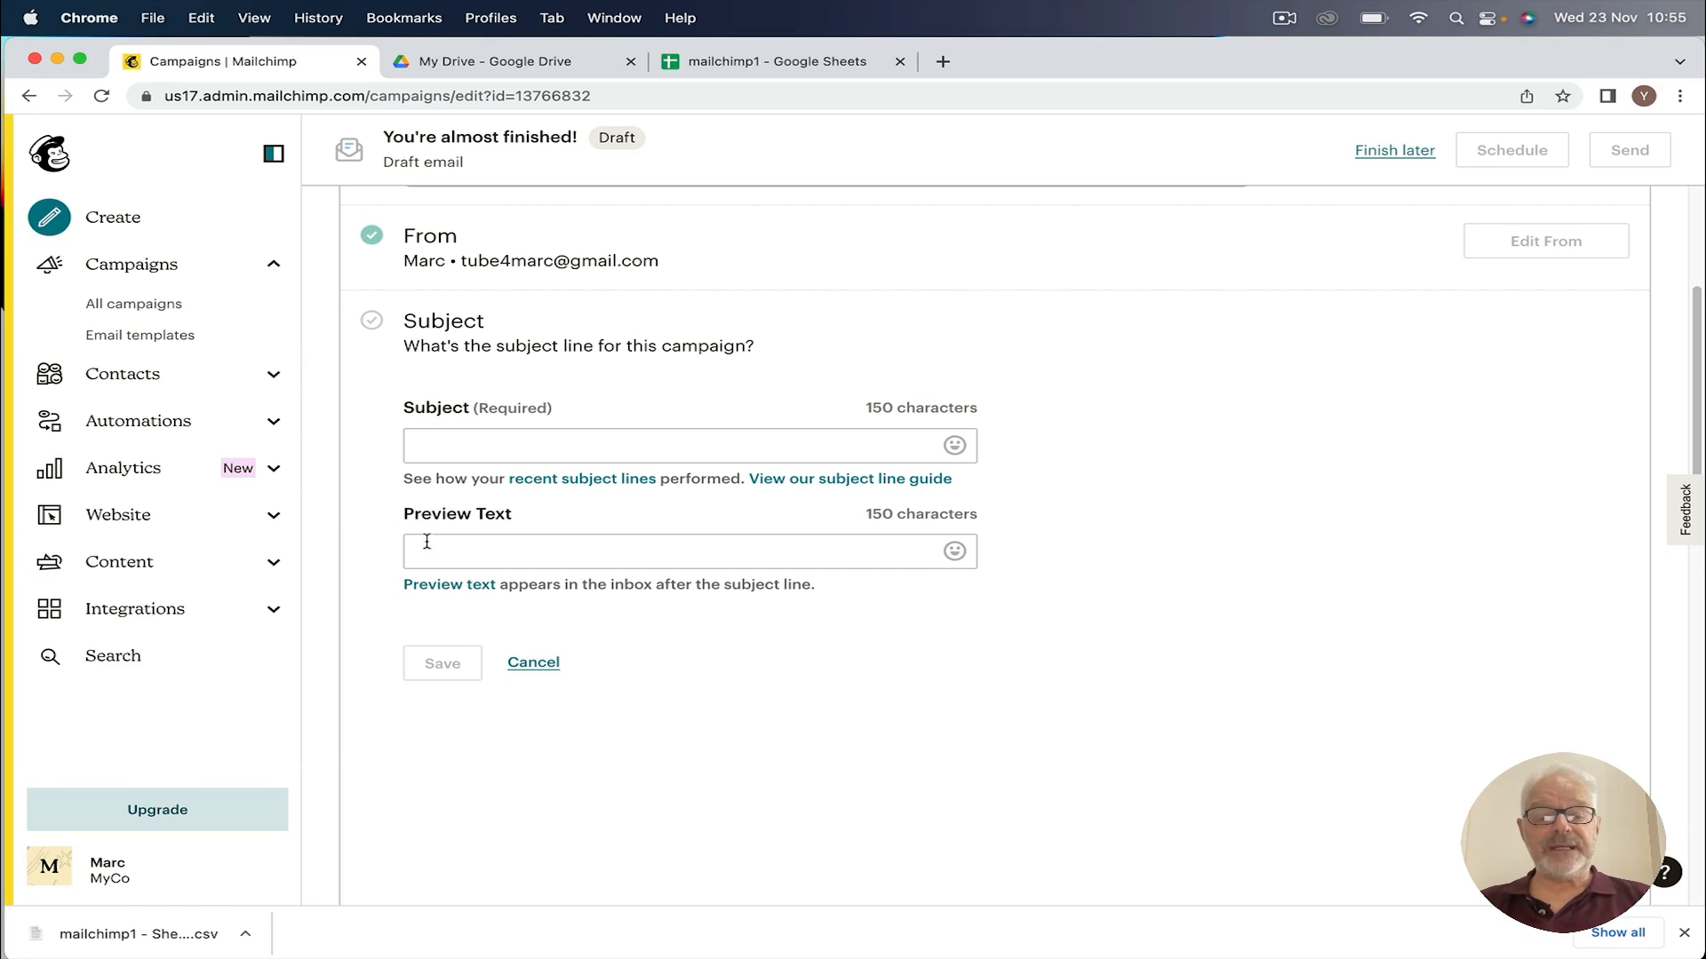
{"action": "left_click", "coordinate": [436, 442]}
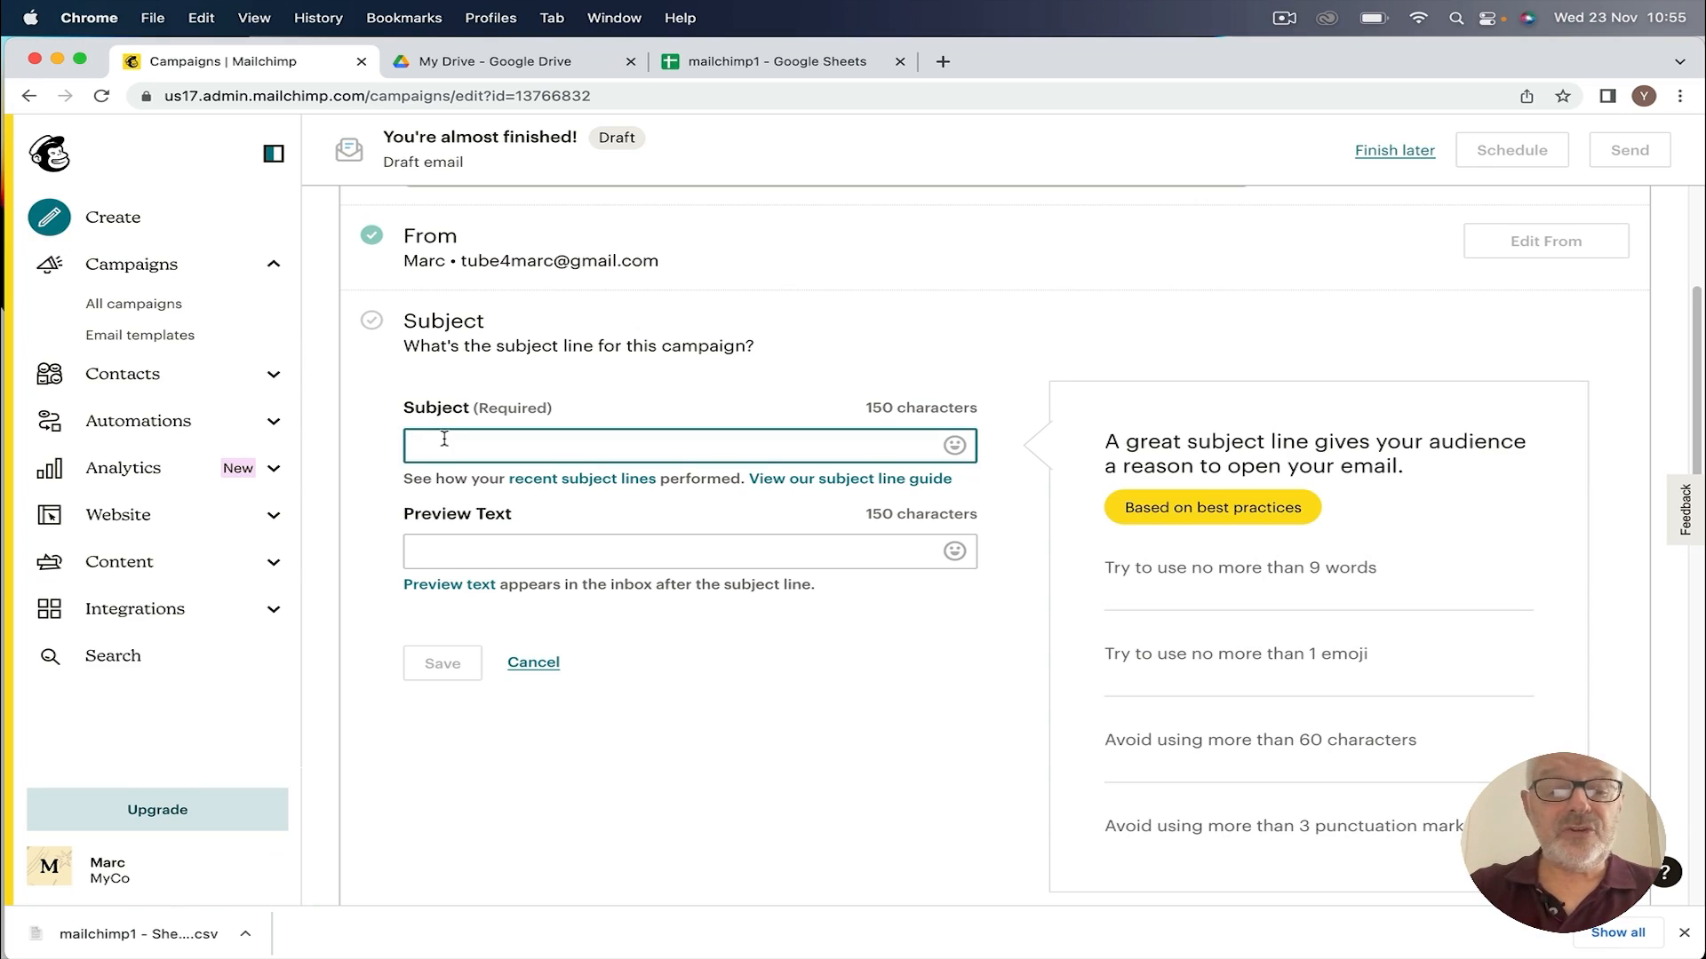
{"action": "type", "text": "5 reasons why you should read "}
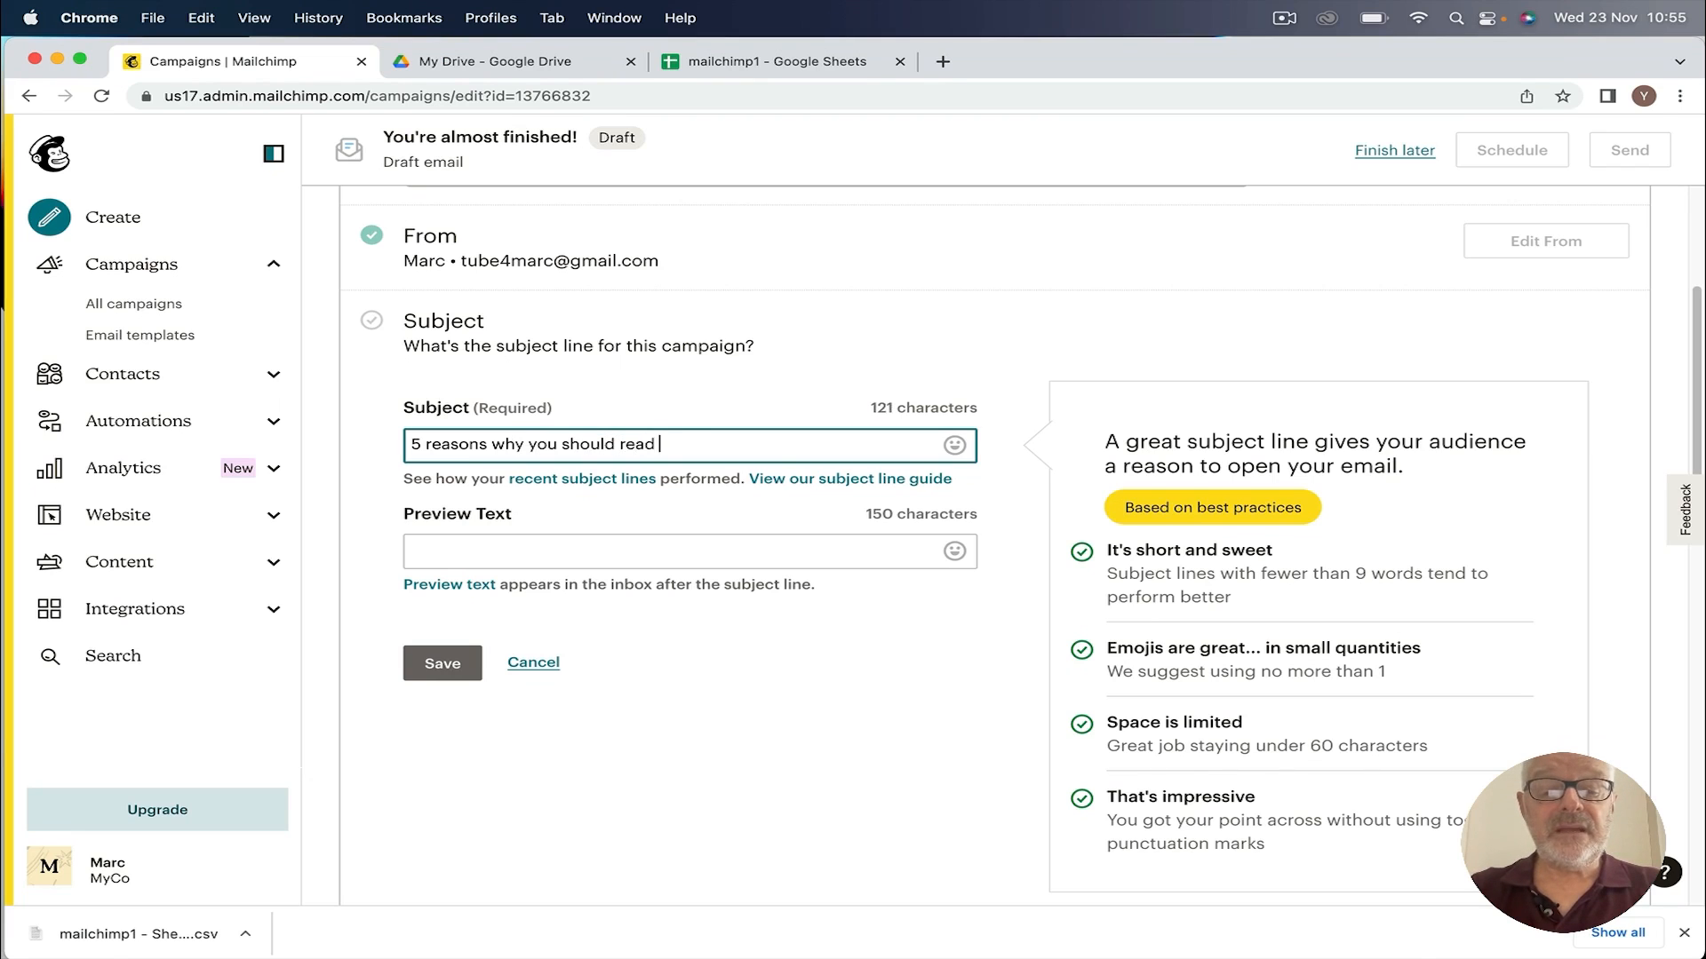
{"action": "type", "text": "our latest email"}
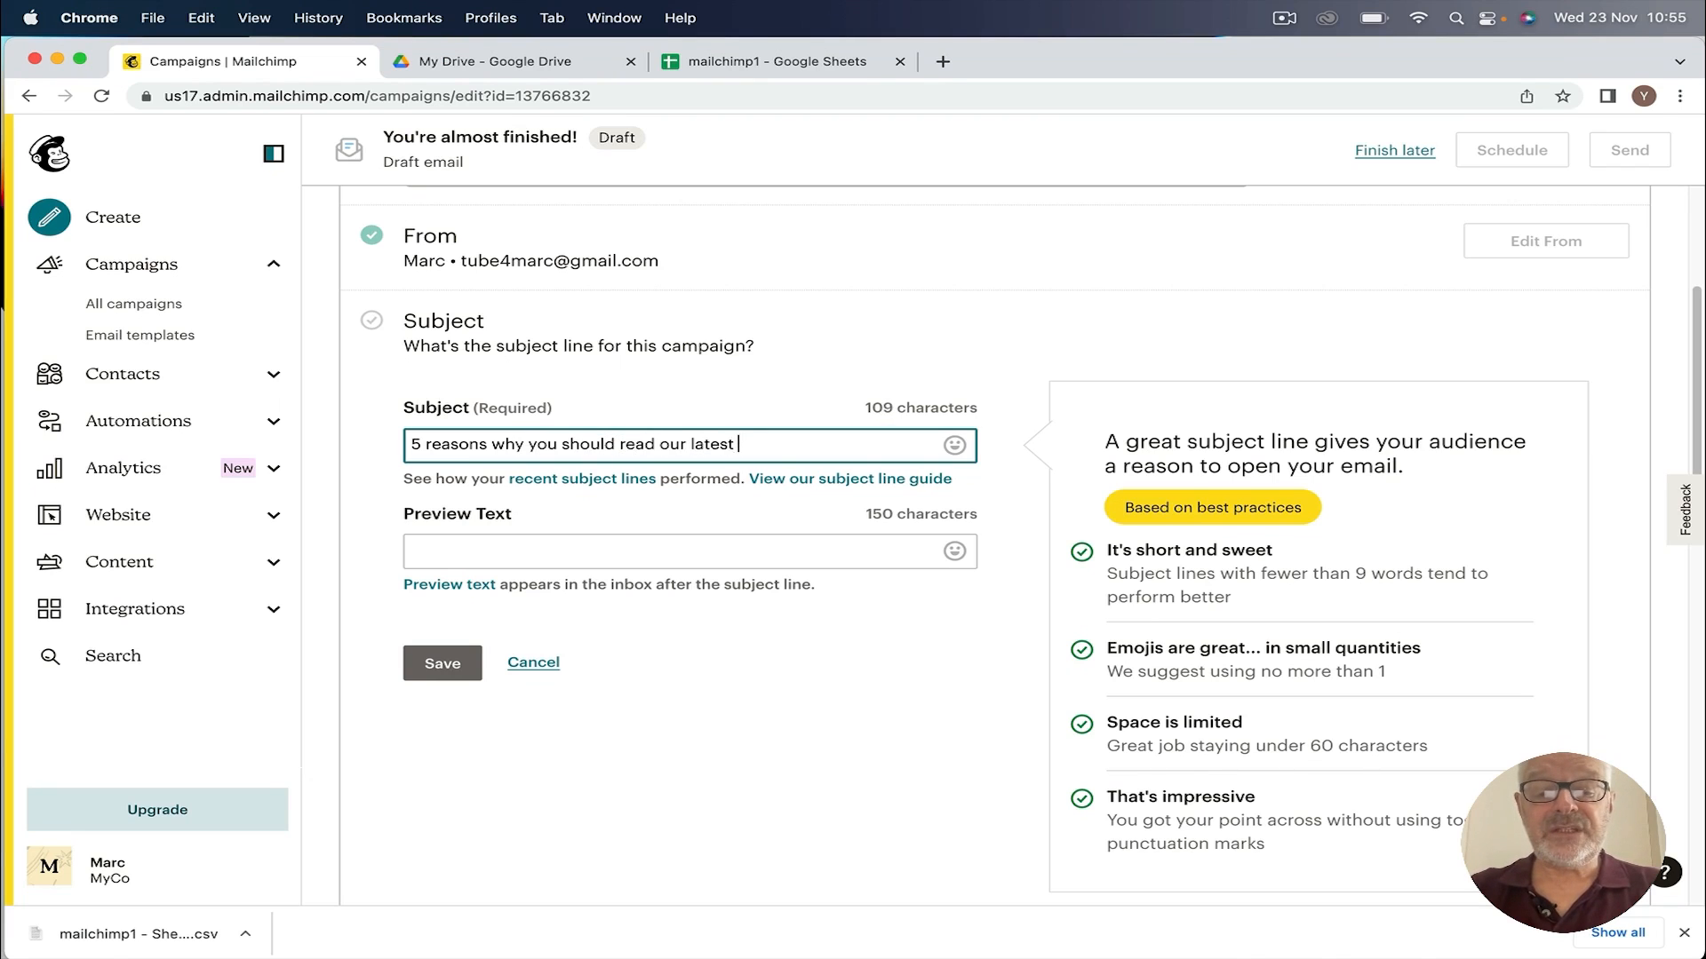
{"action": "key", "text": "BackSpace"}
{"action": "key", "text": "BackSpace"}
{"action": "key", "text": "BackSpace"}
{"action": "key", "text": "BackSpace"}
{"action": "key", "text": "BackSpace"}
{"action": "type", "text": "news"}
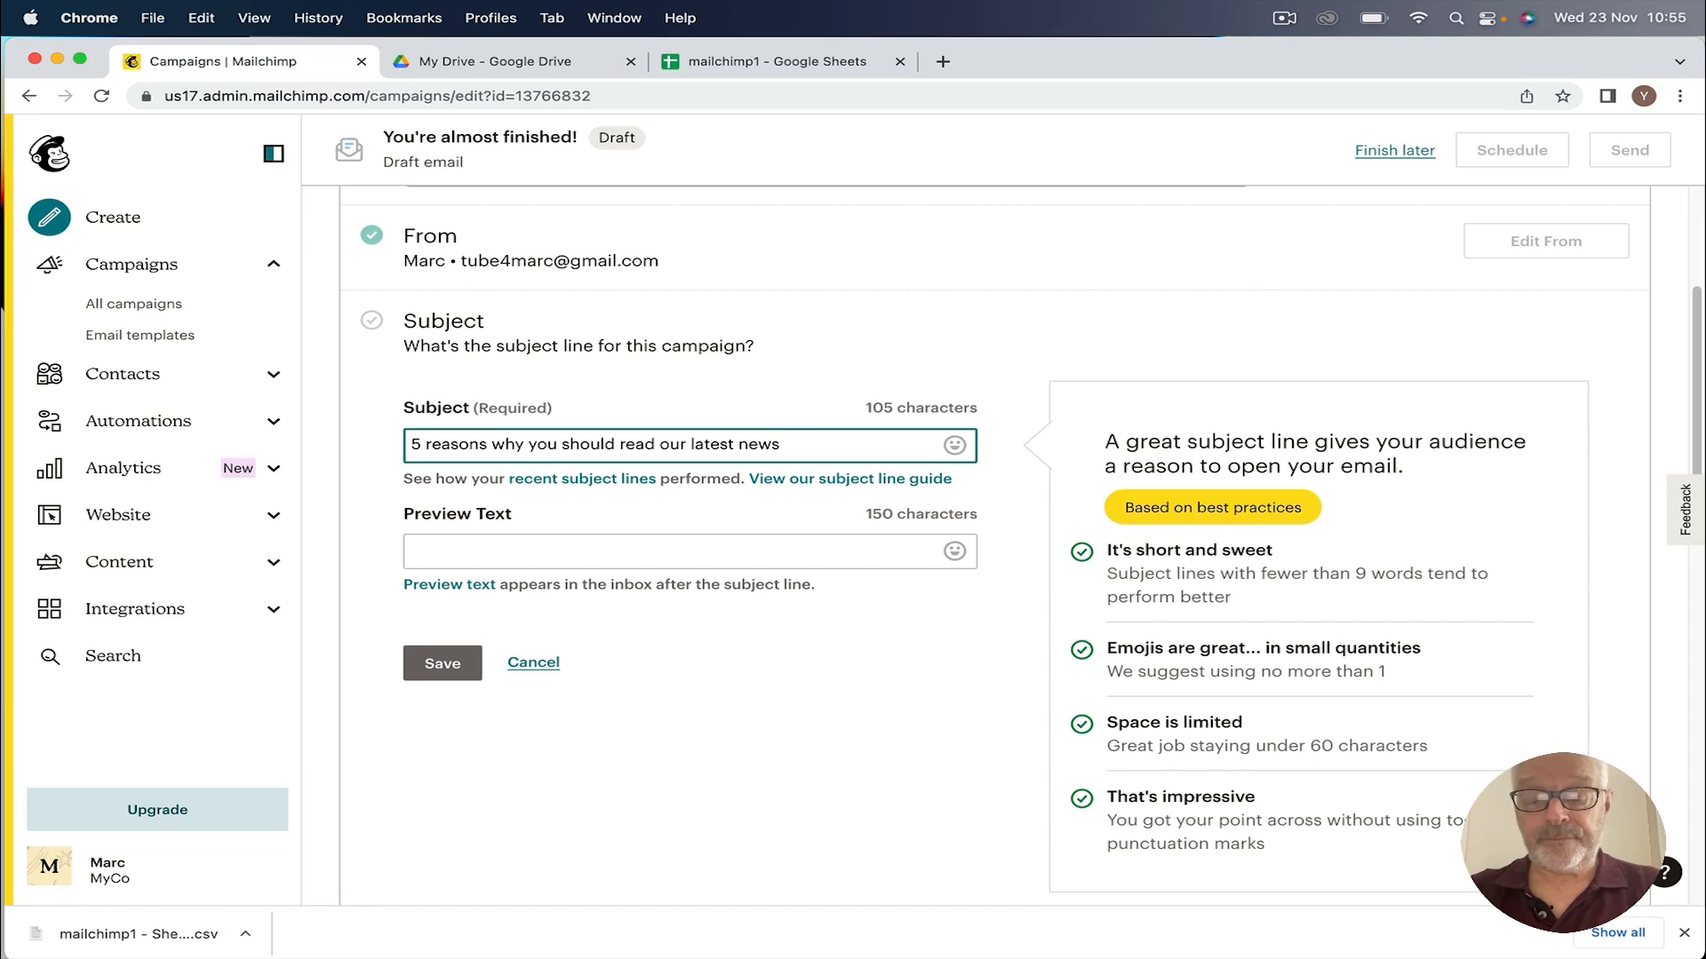
{"action": "type", "text": ";ltter"}
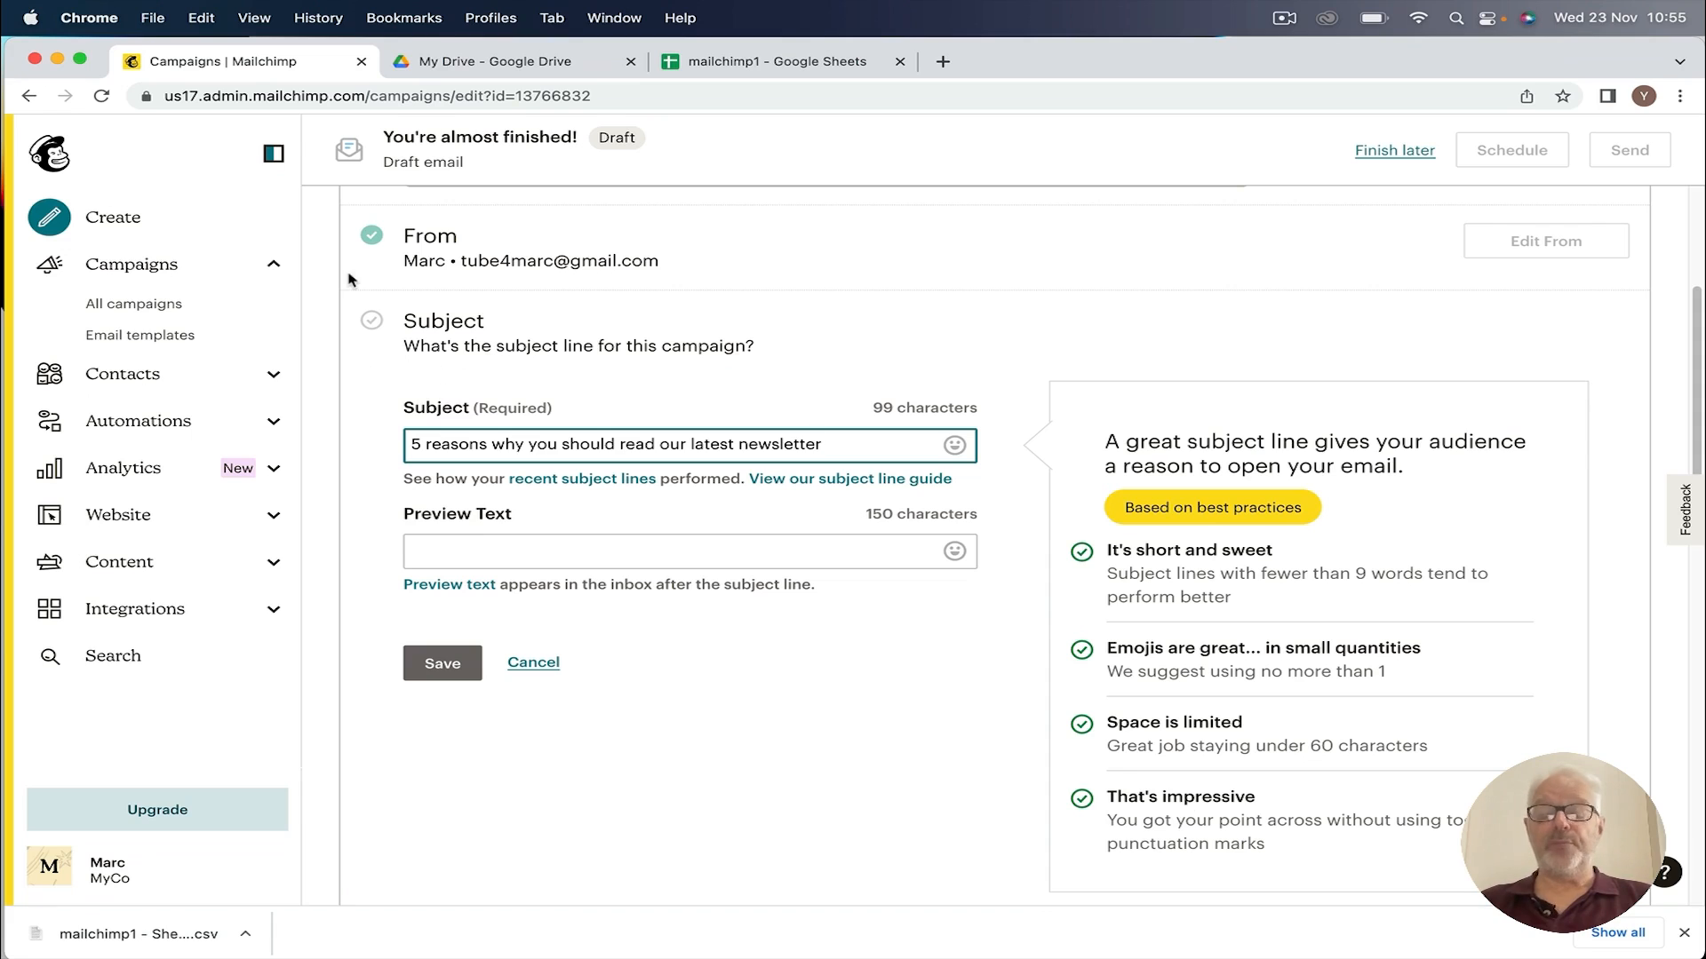
Step: Add preview text saying the newsletter covers social media and email marketing, and save
{"action": "left_click", "coordinate": [440, 550]}
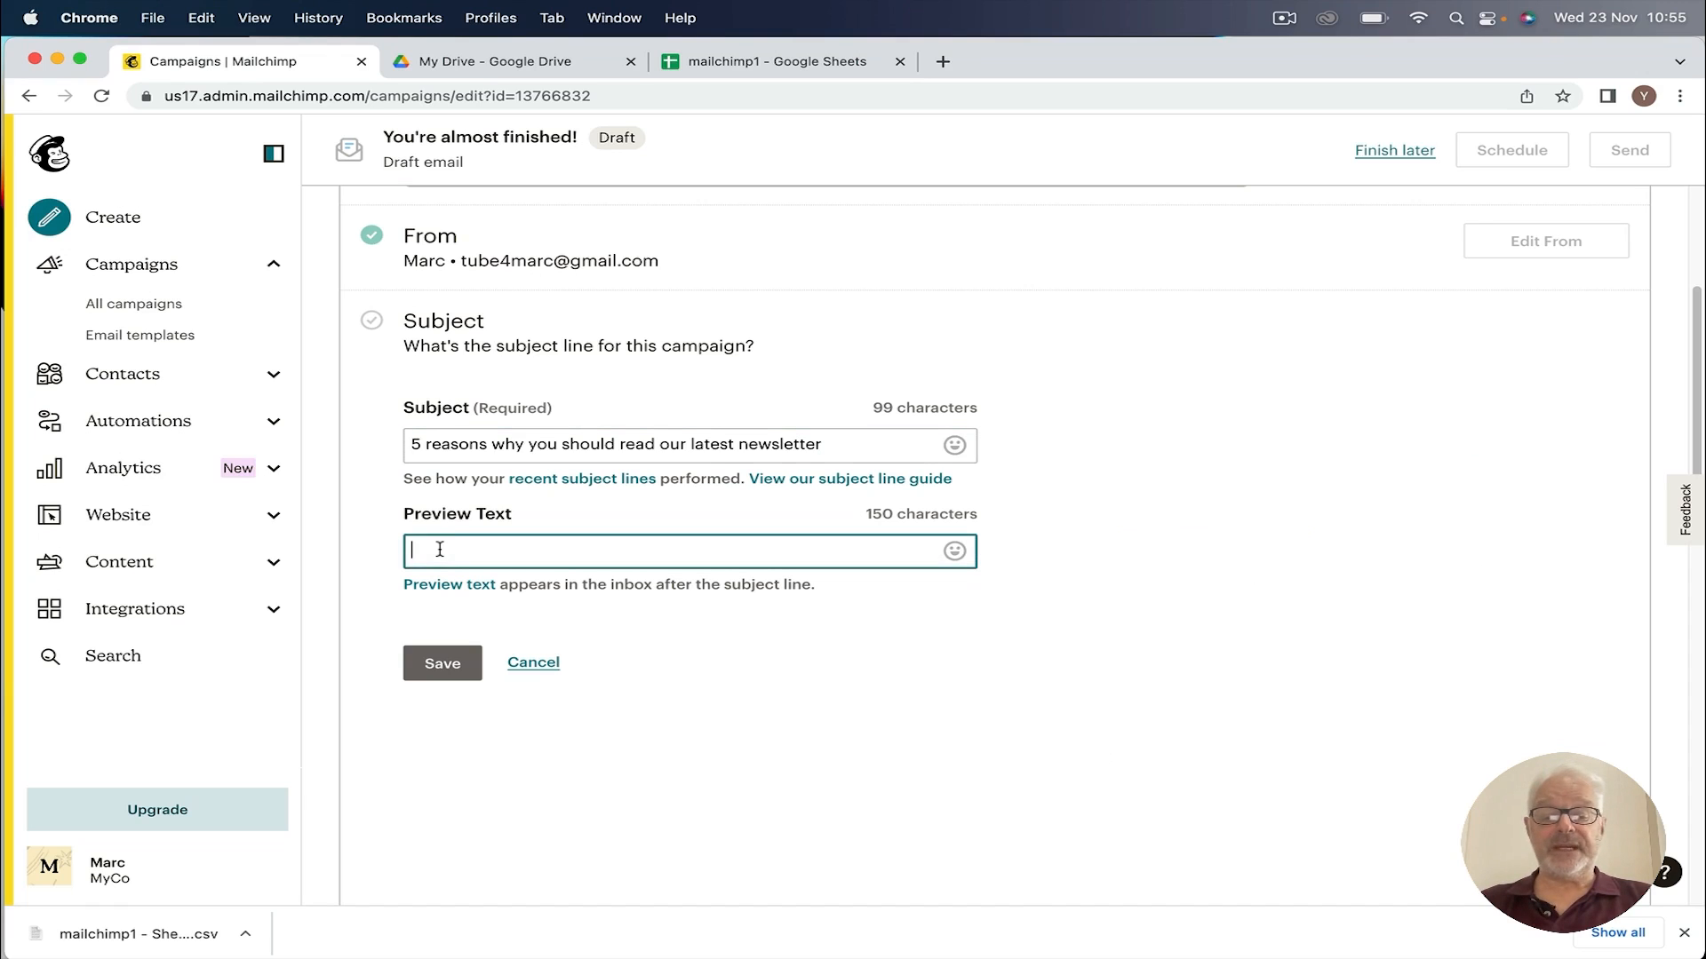
{"action": "type", "text": "In t"}
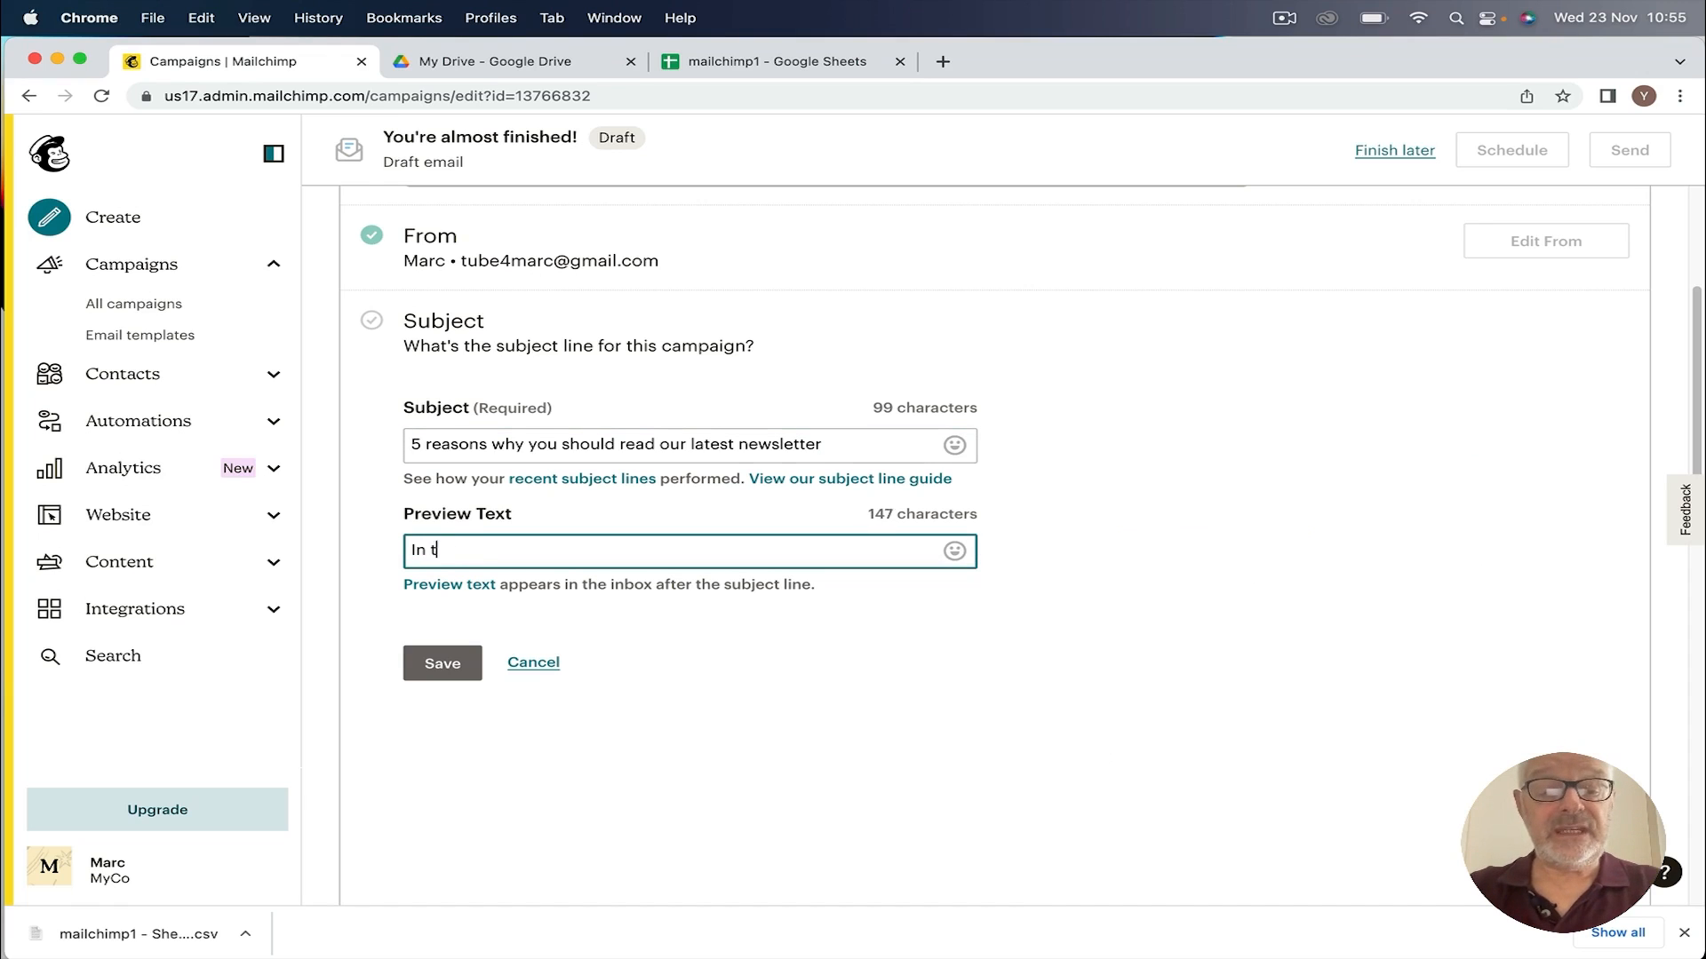
{"action": "type", "text": "odays benefit"}
{"action": "key", "text": "BackSpace"}
{"action": "key", "text": "BackSpace"}
{"action": "key", "text": "BackSpace"}
{"action": "key", "text": "BackSpace"}
{"action": "key", "text": "BackSpace"}
{"action": "key", "text": "BackSpace"}
{"action": "key", "text": "BackSpace"}
{"action": "type", "text": "newslett"}
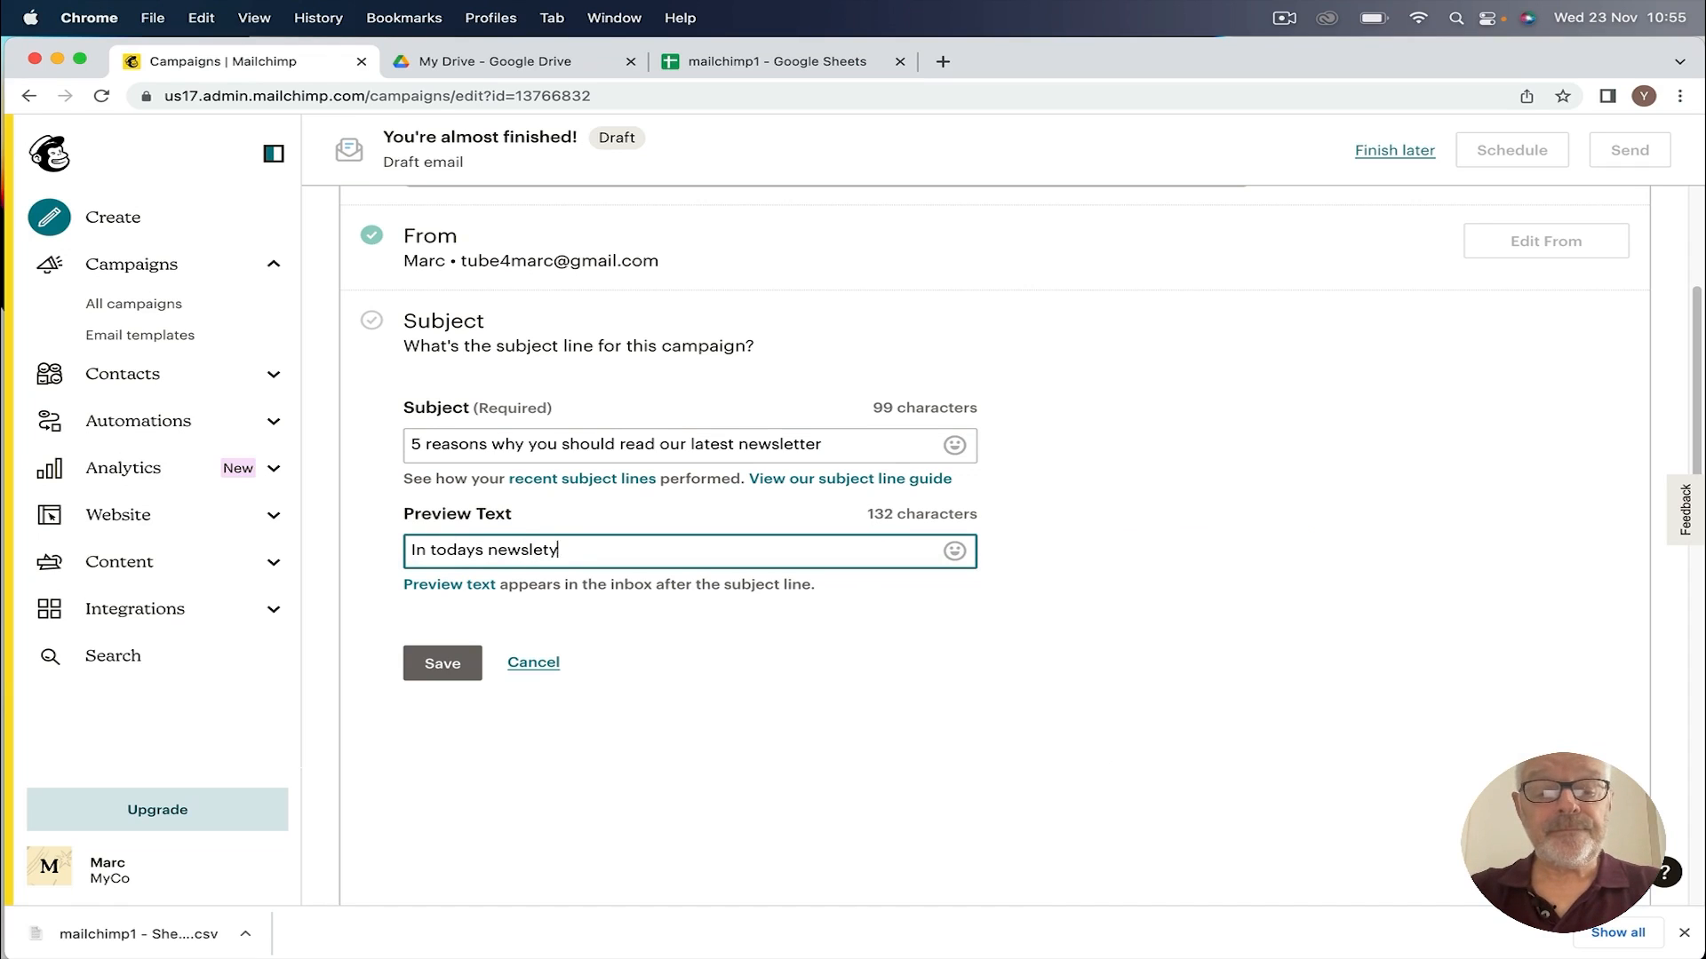
{"action": "type", "text": "er we will ya"}
{"action": "type", "text": "alk"}
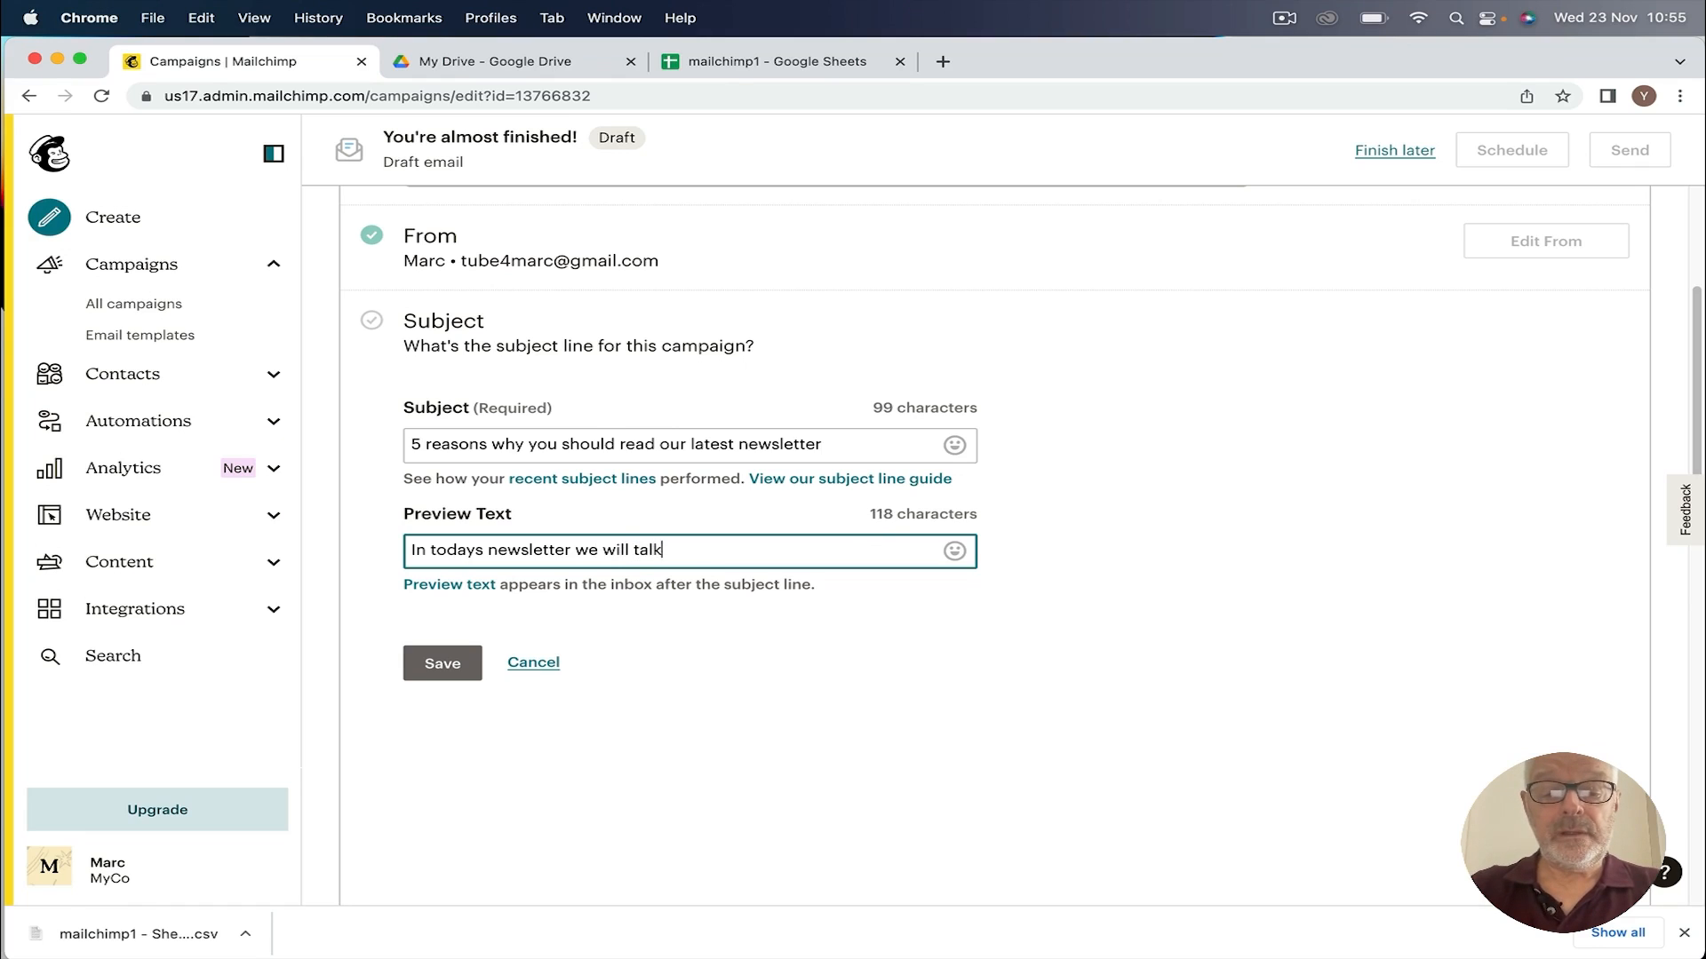
{"action": "type", "text": " about social media and email marketing"}
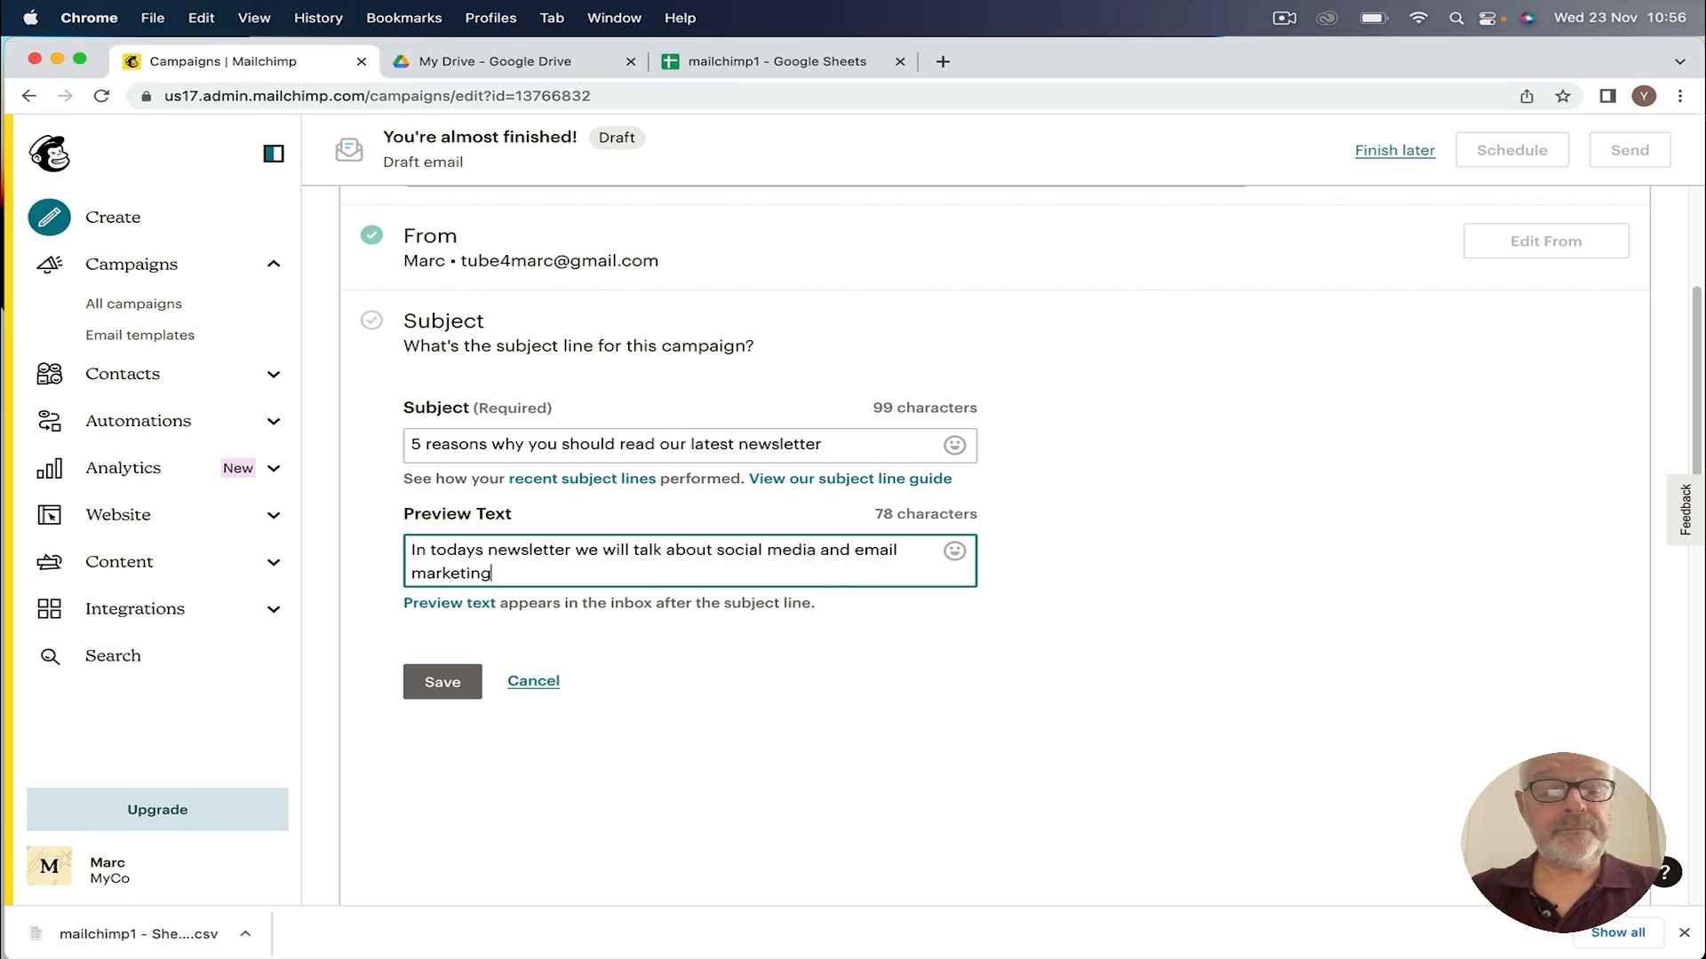
{"action": "left_click", "coordinate": [442, 682]}
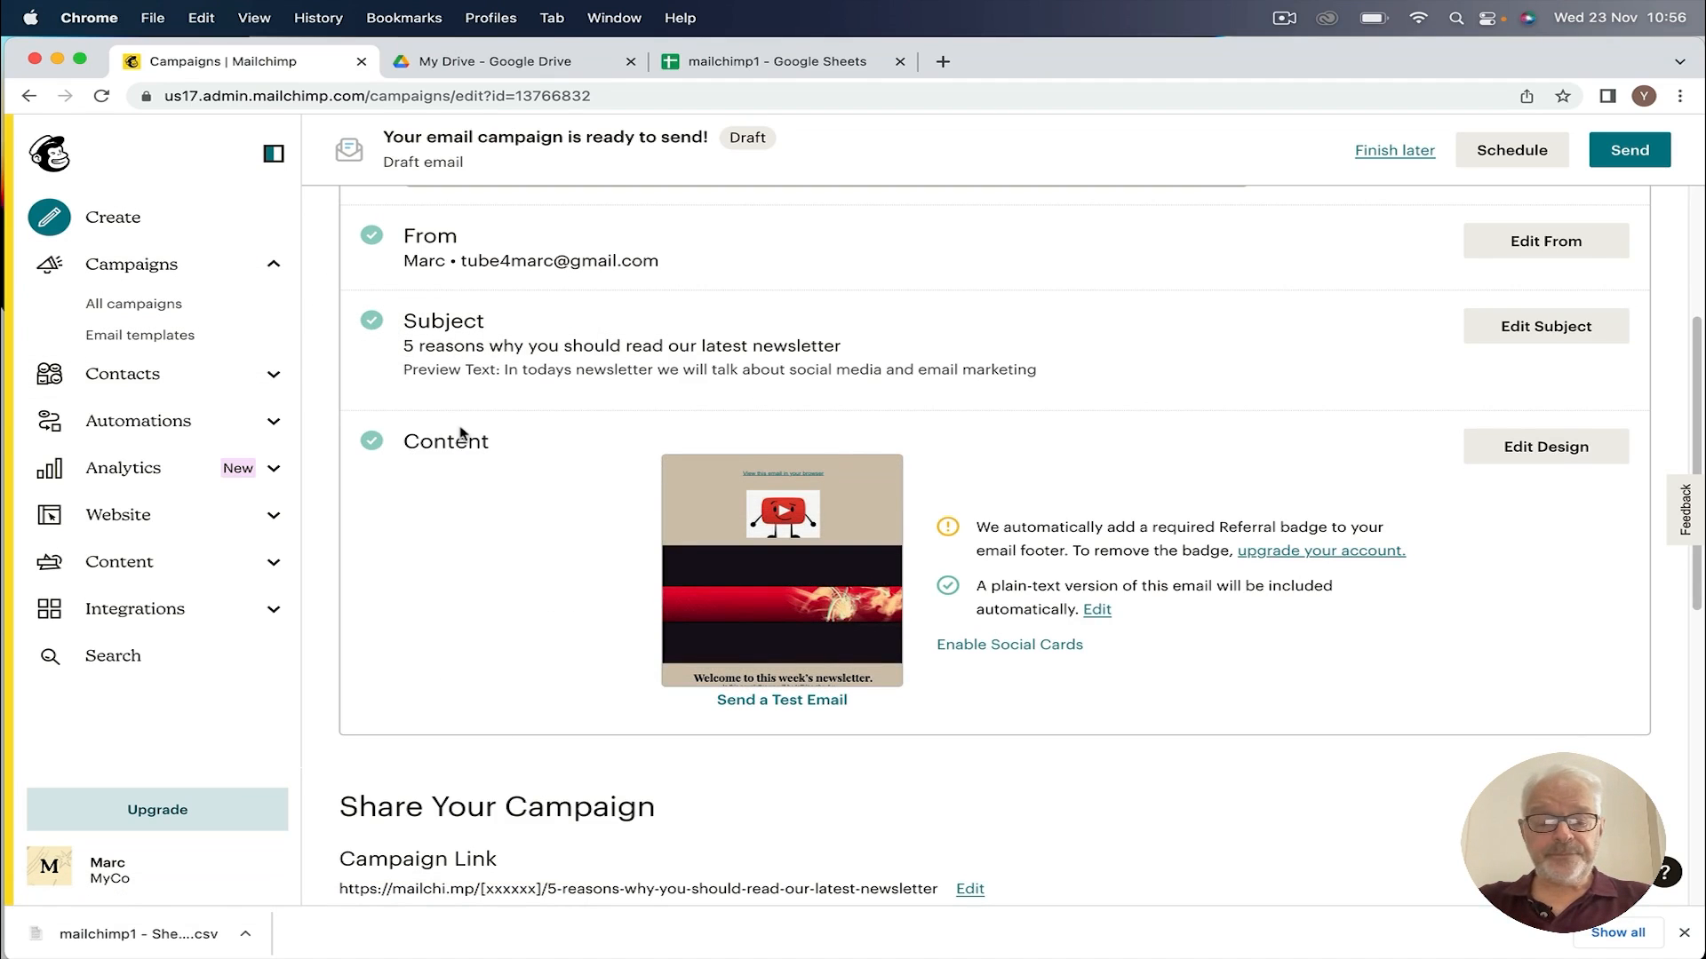
Step: Open the Send a Test Email dialog with the cursor in its recipient field
{"action": "scroll", "coordinate": [495, 571], "scroll_direction": "down", "scroll_amount": 3}
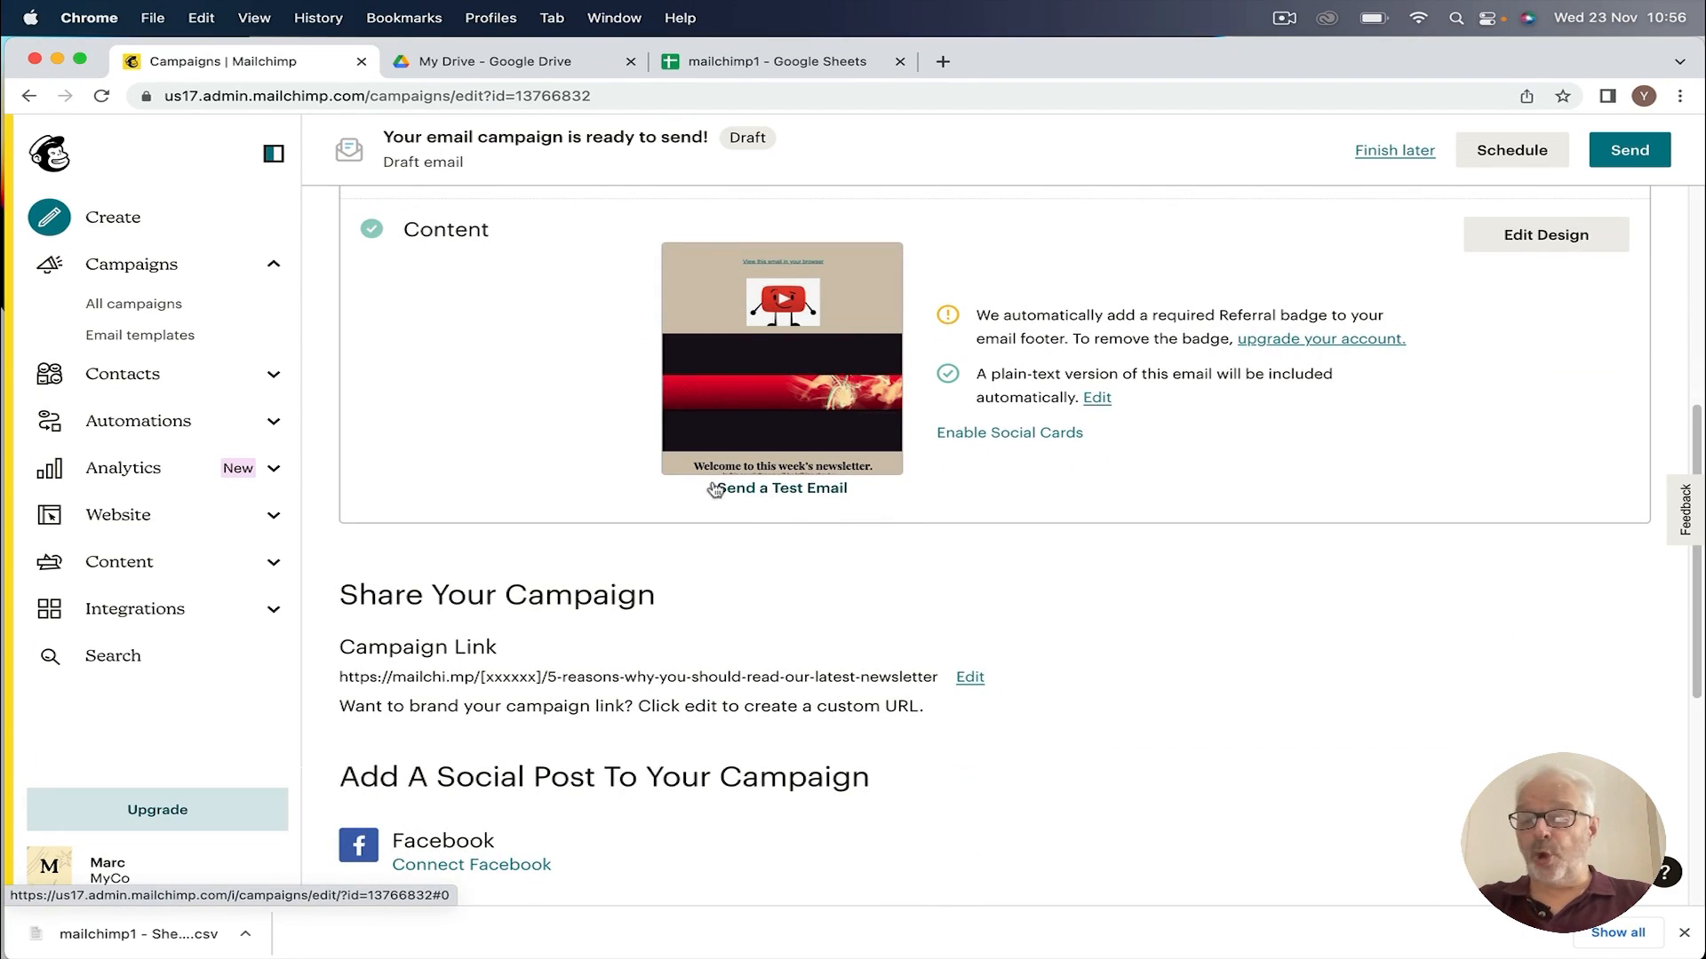
{"action": "left_click", "coordinate": [792, 490]}
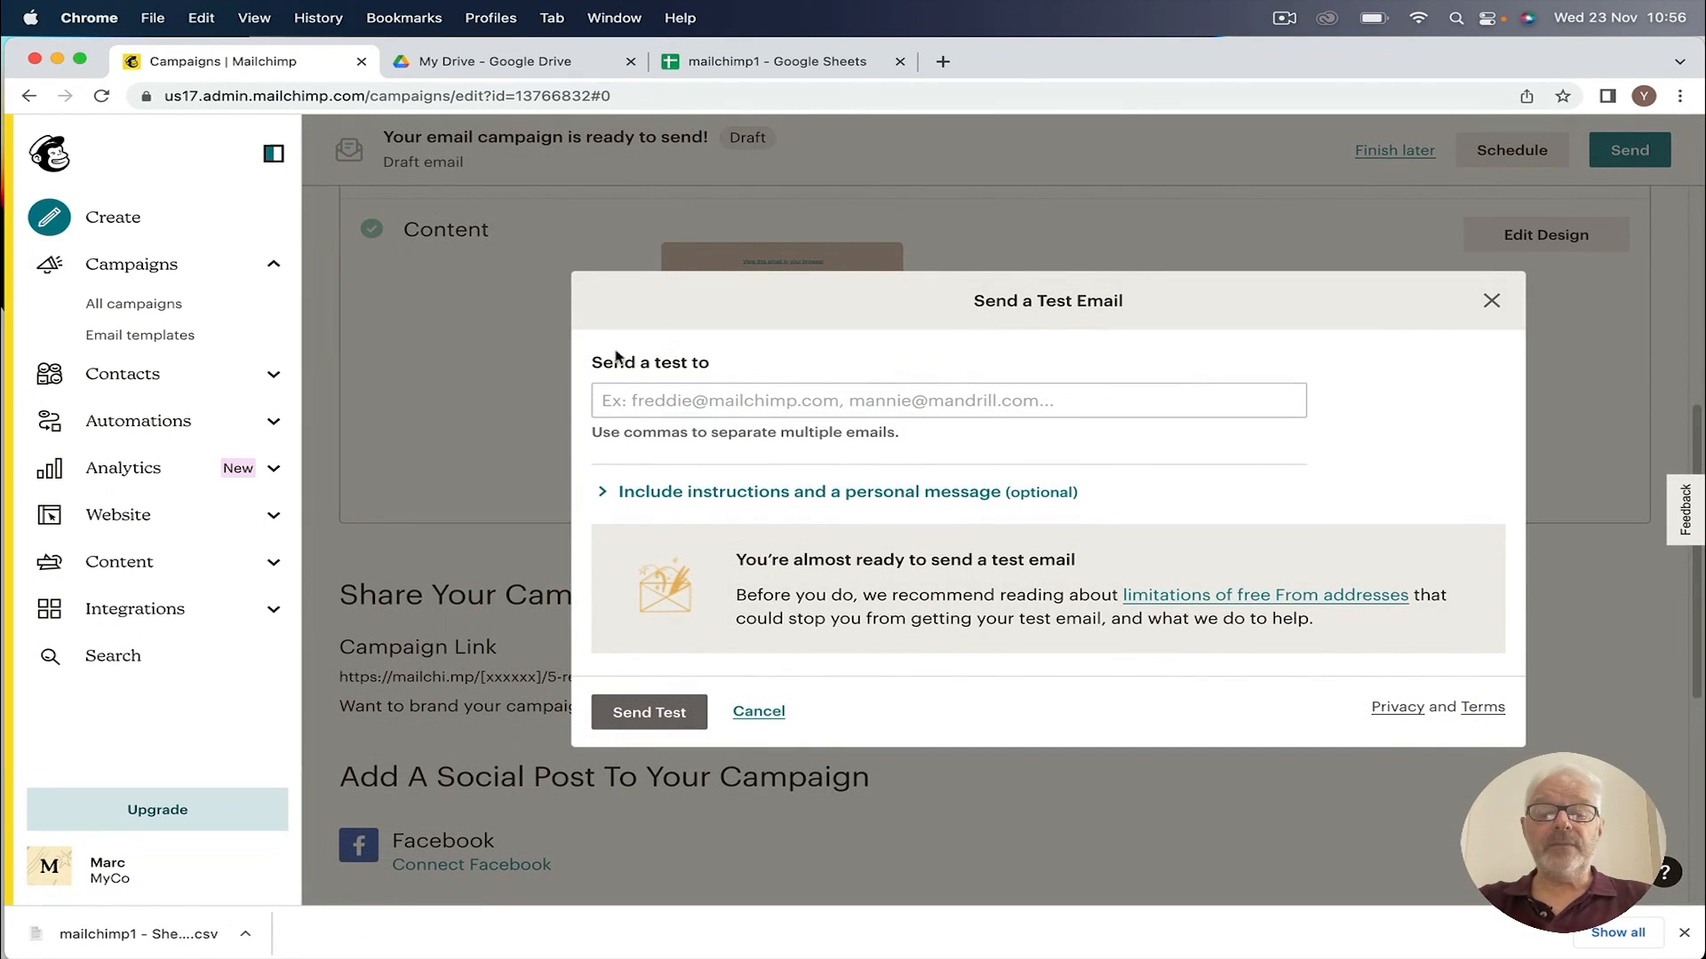
{"action": "left_click", "coordinate": [634, 404]}
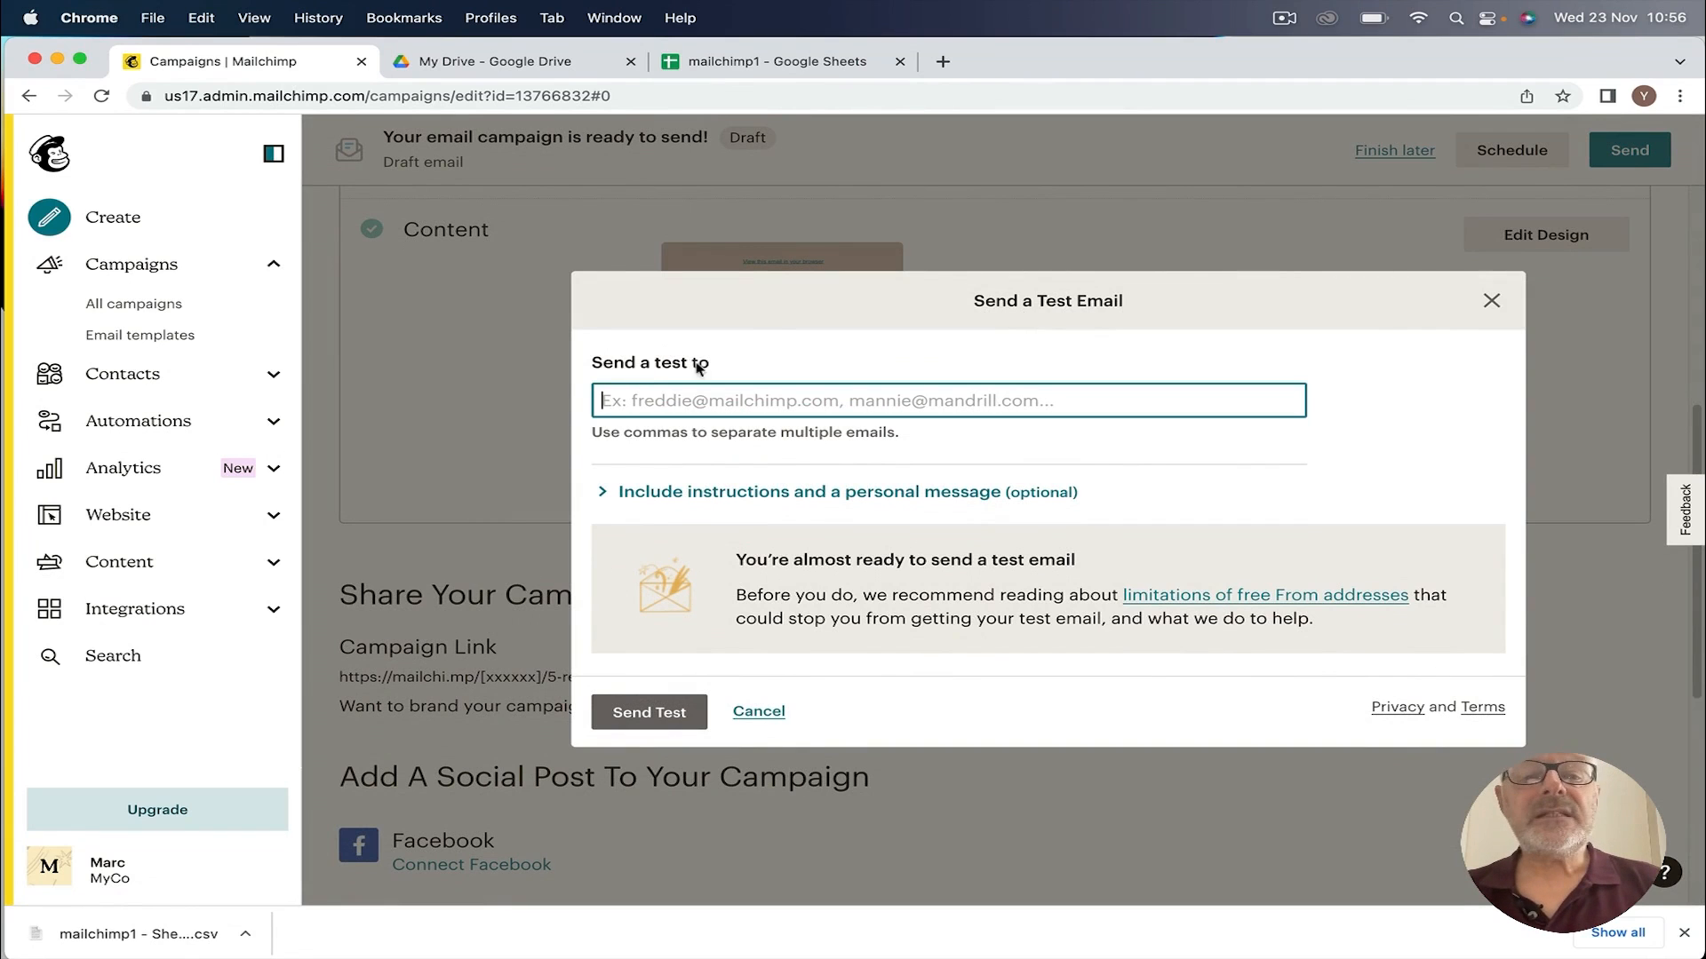
Step: In a new Gmail tab, copy the recipient address from the MyCo import email, then return to Mailchimp
{"action": "left_click", "coordinate": [942, 61]}
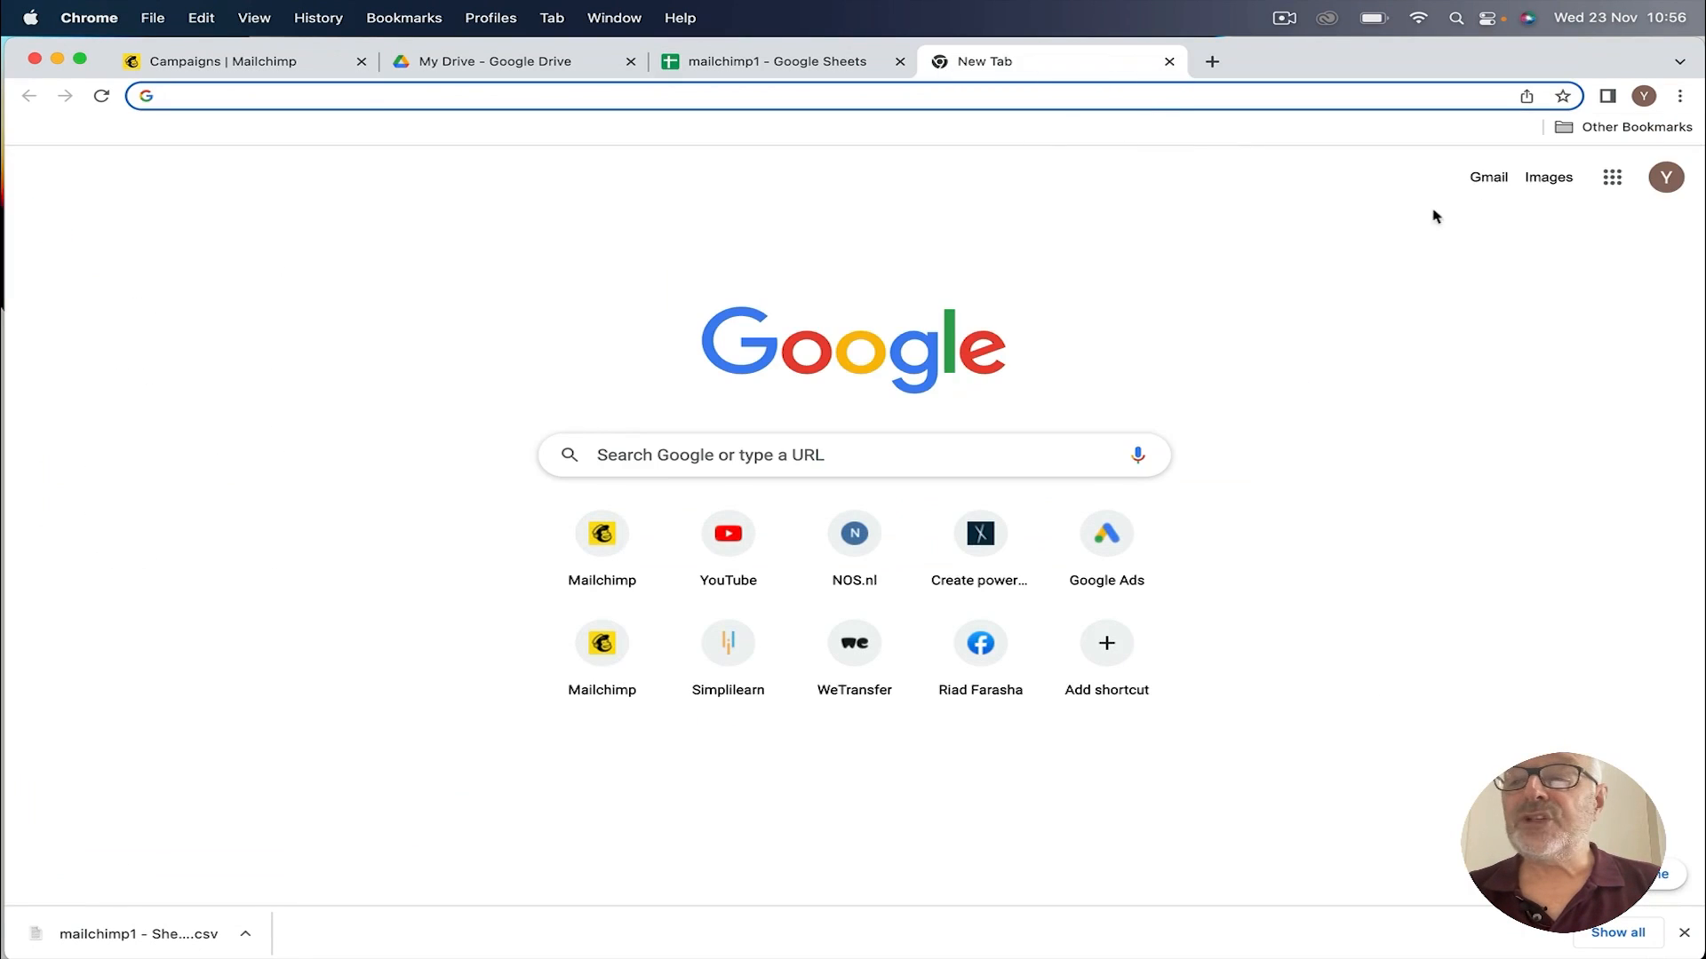
{"action": "left_click", "coordinate": [1490, 180]}
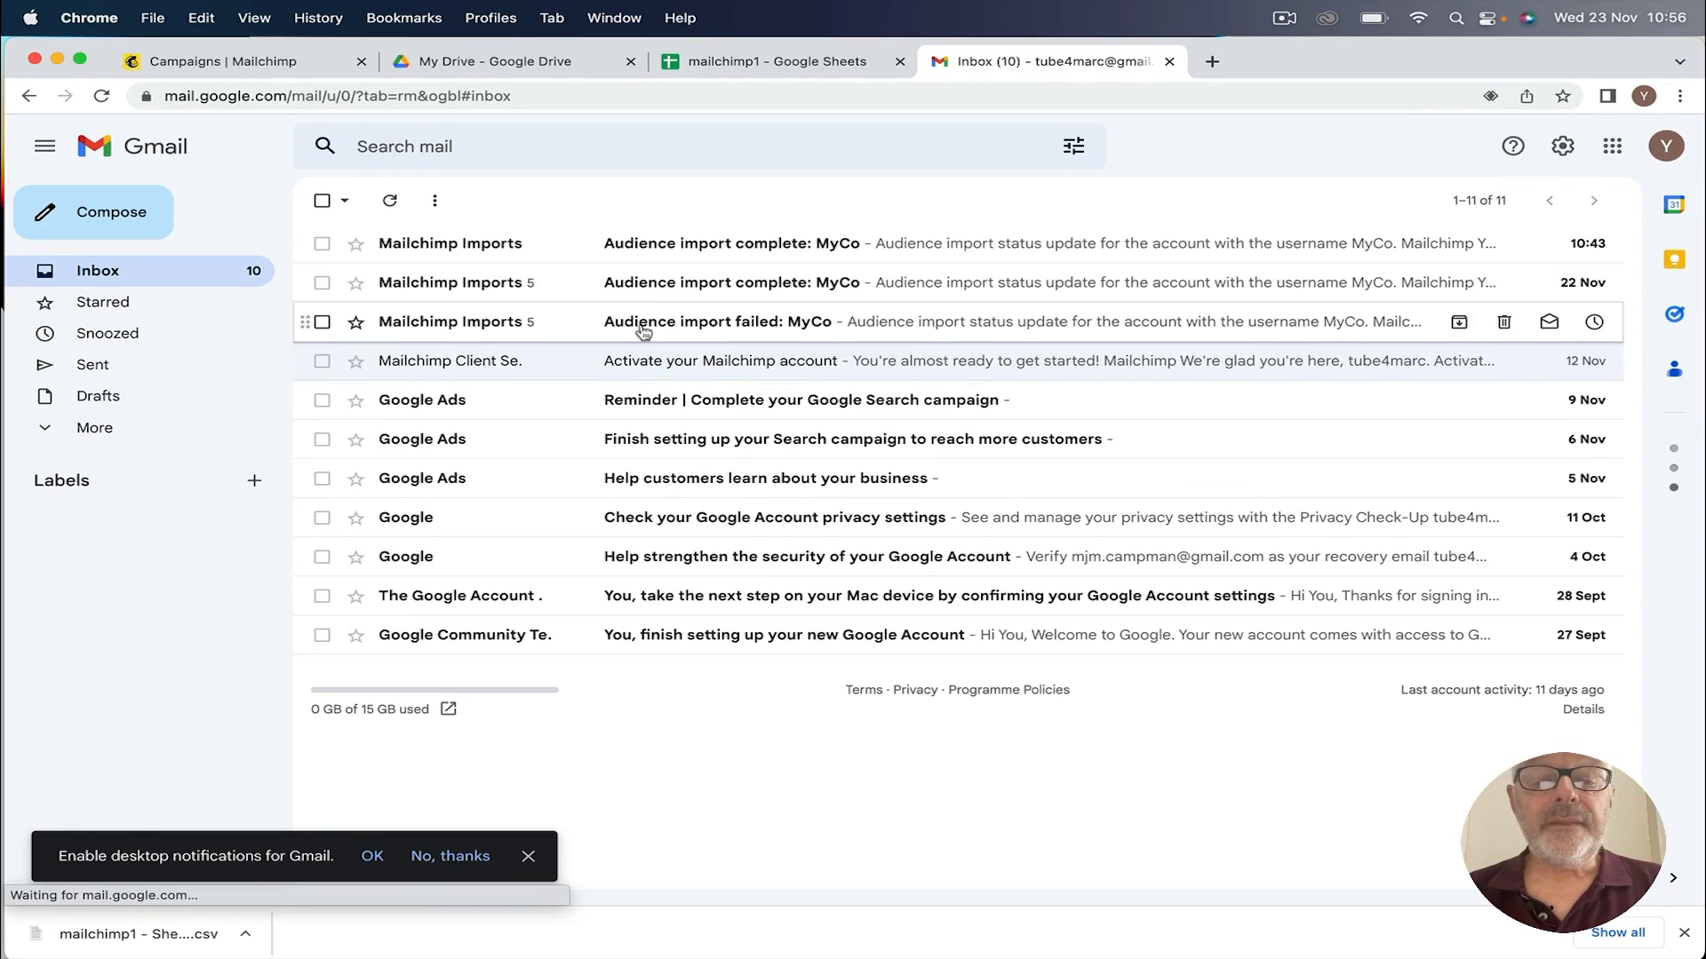
{"action": "left_click", "coordinate": [646, 246]}
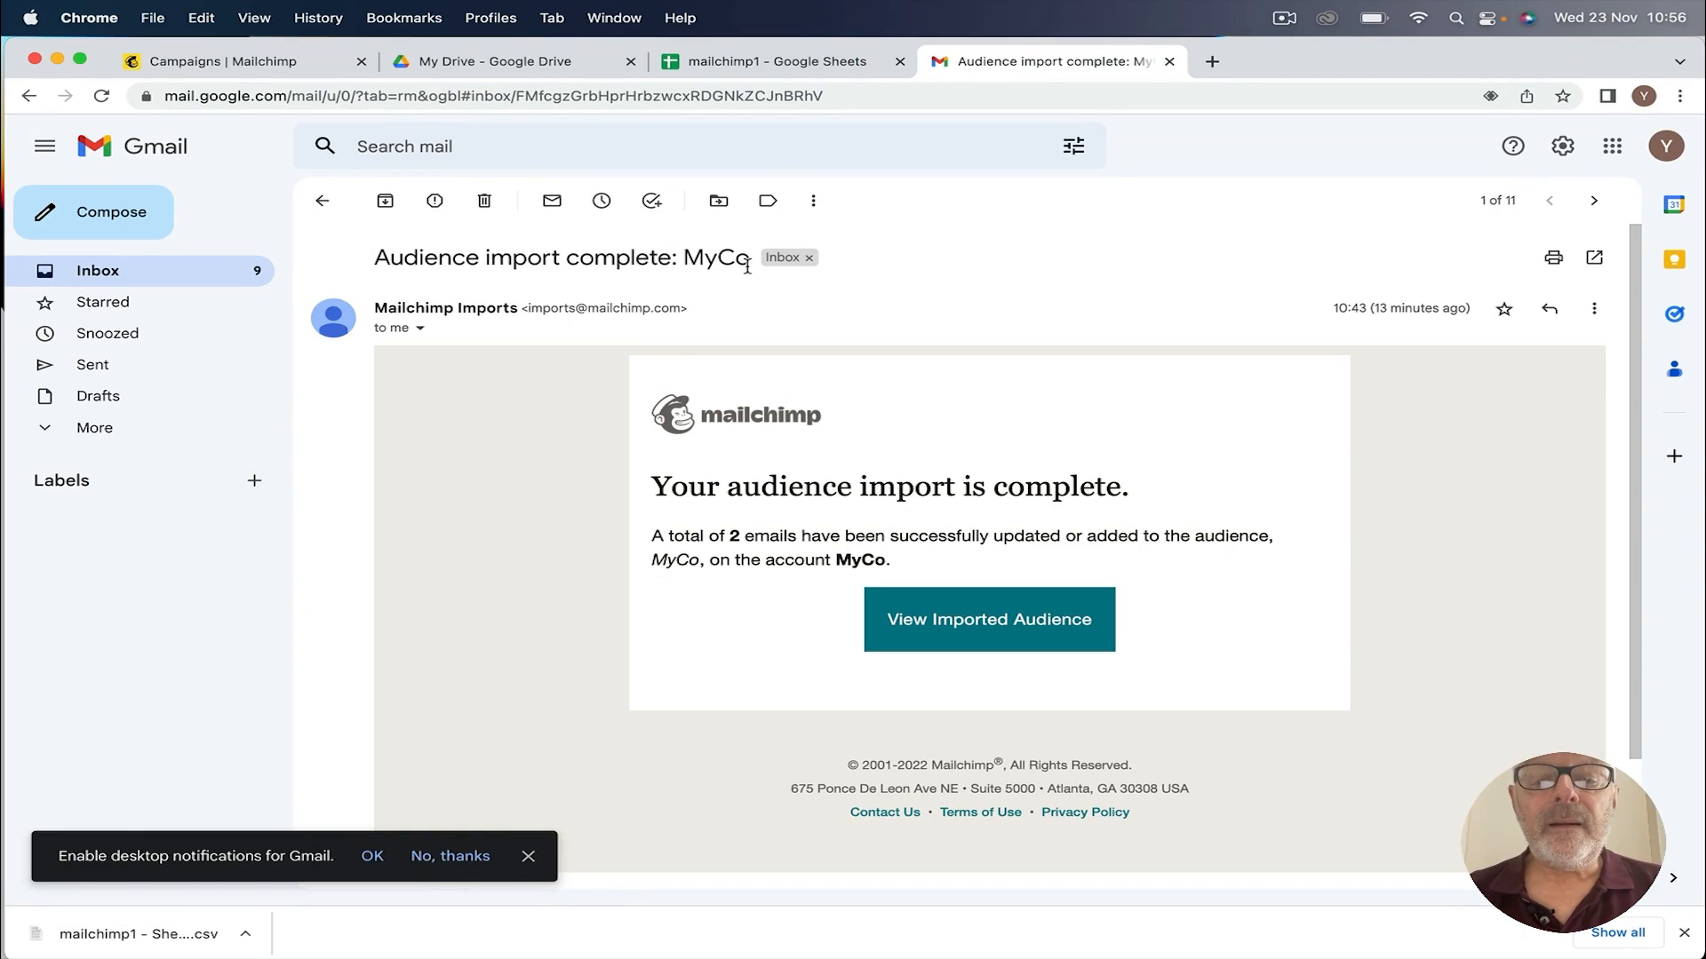
{"action": "double_click", "coordinate": [393, 329]}
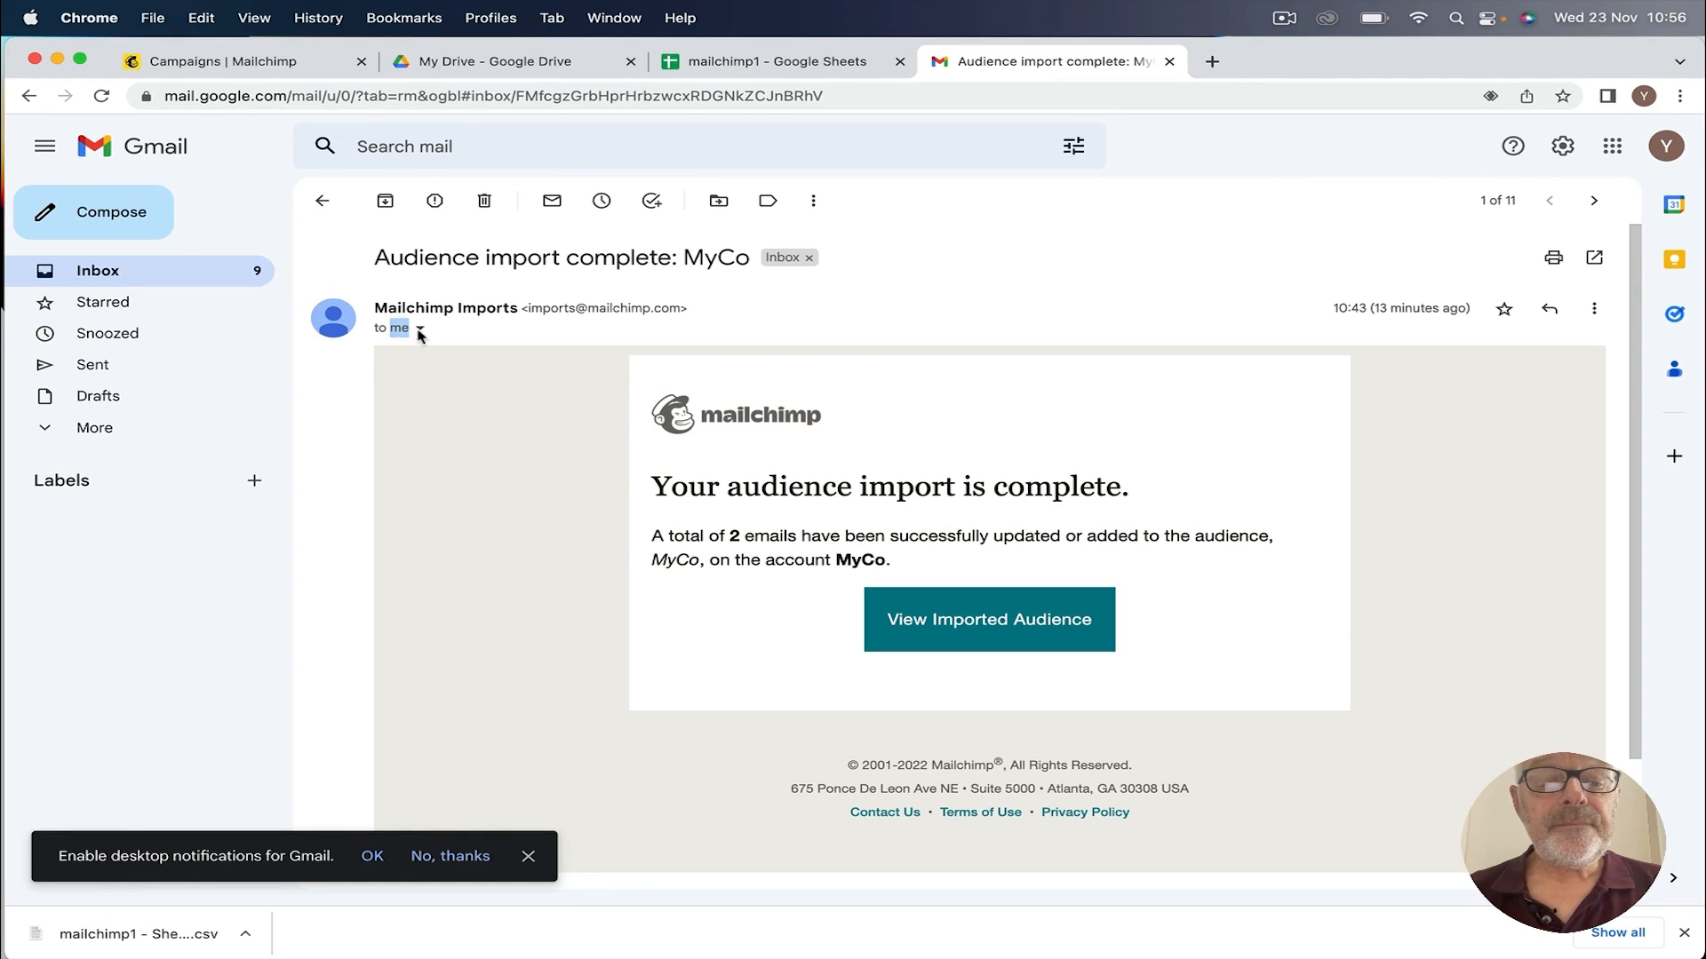
{"action": "left_click", "coordinate": [419, 330]}
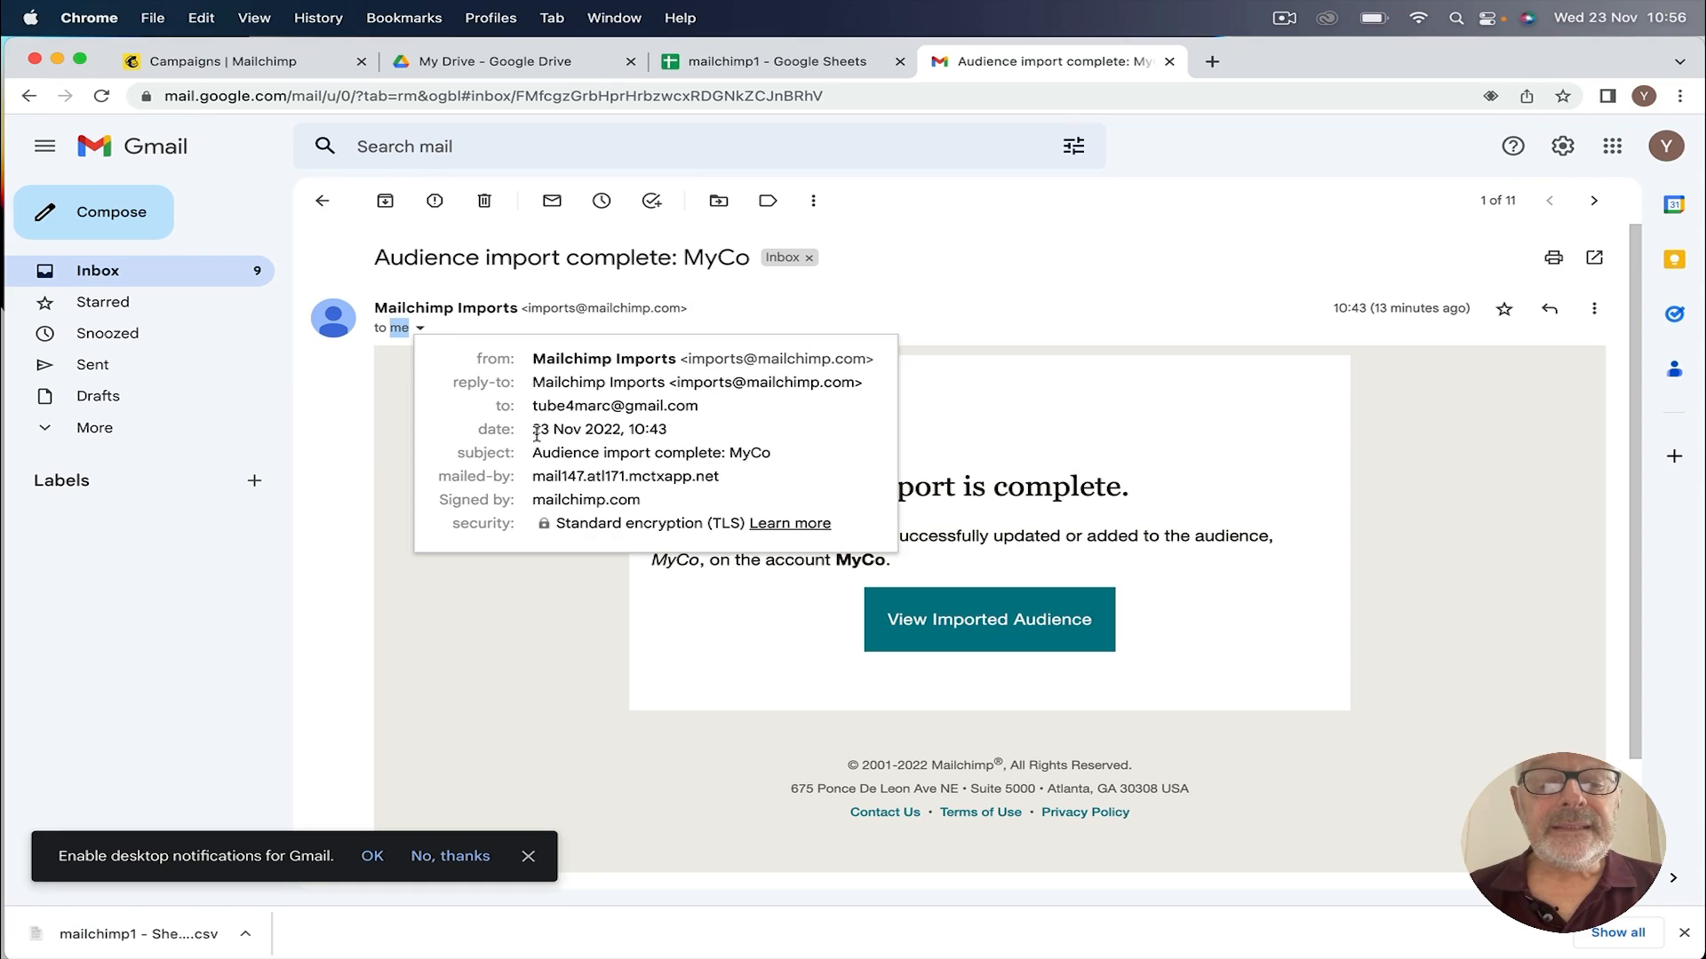
{"action": "left_click_drag", "start_coordinate": [535, 407], "coordinate": [706, 414]}
{"action": "key", "text": "super+c"}
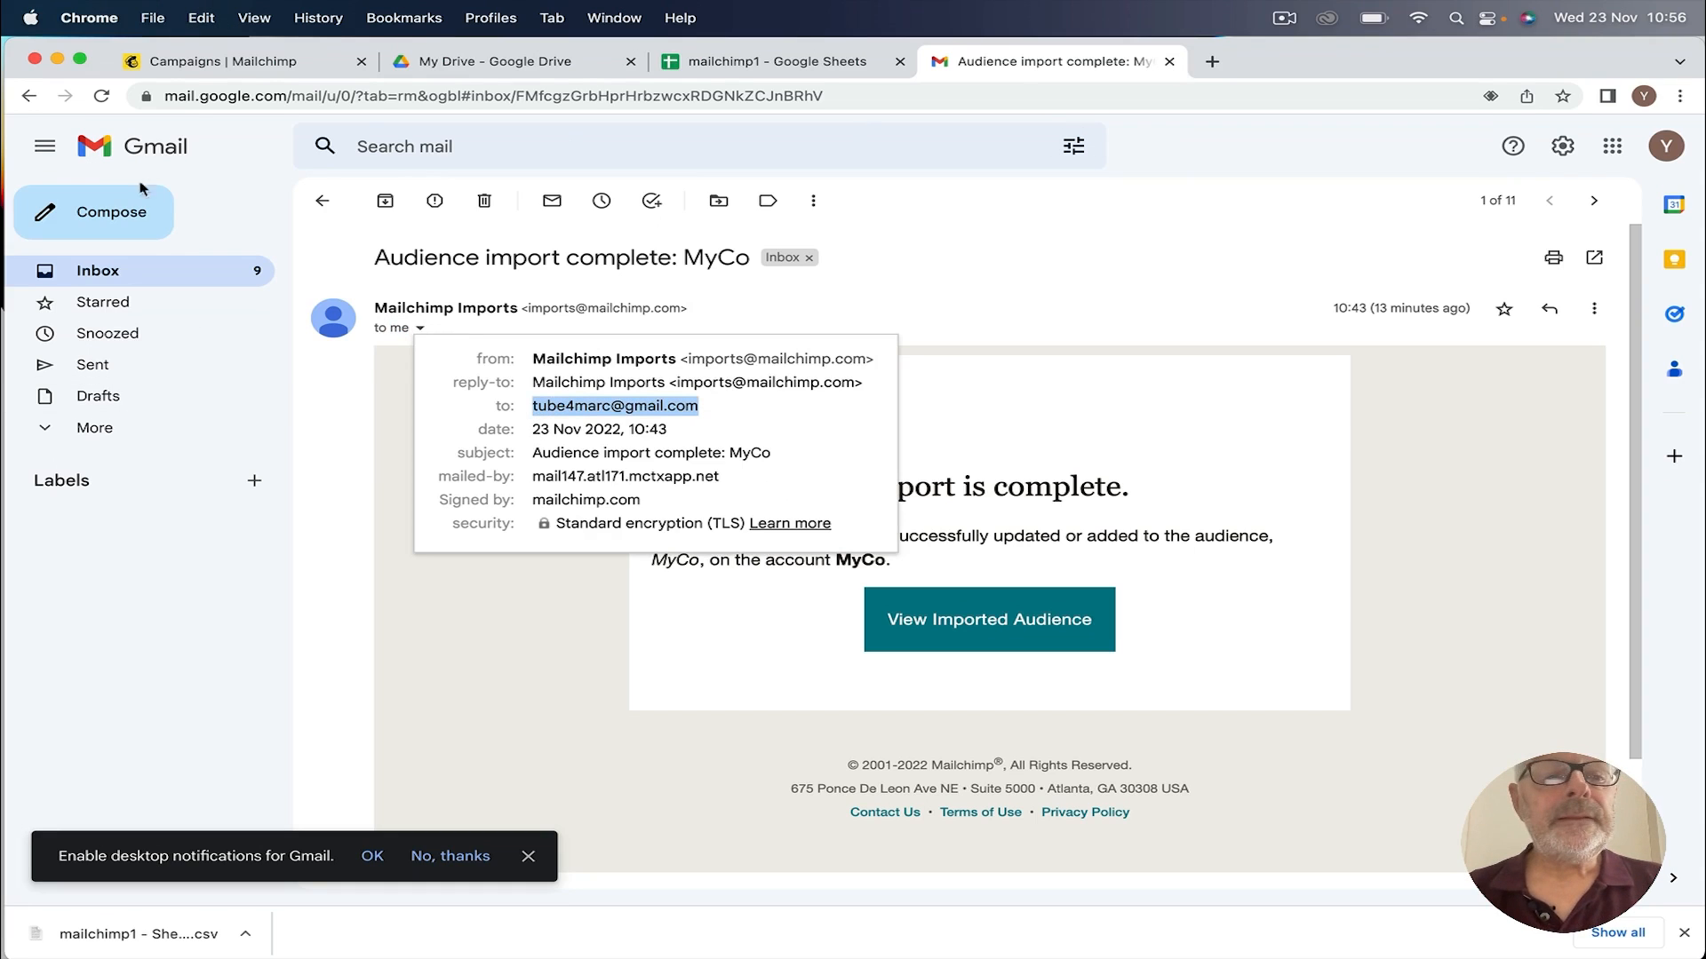
{"action": "left_click", "coordinate": [29, 96]}
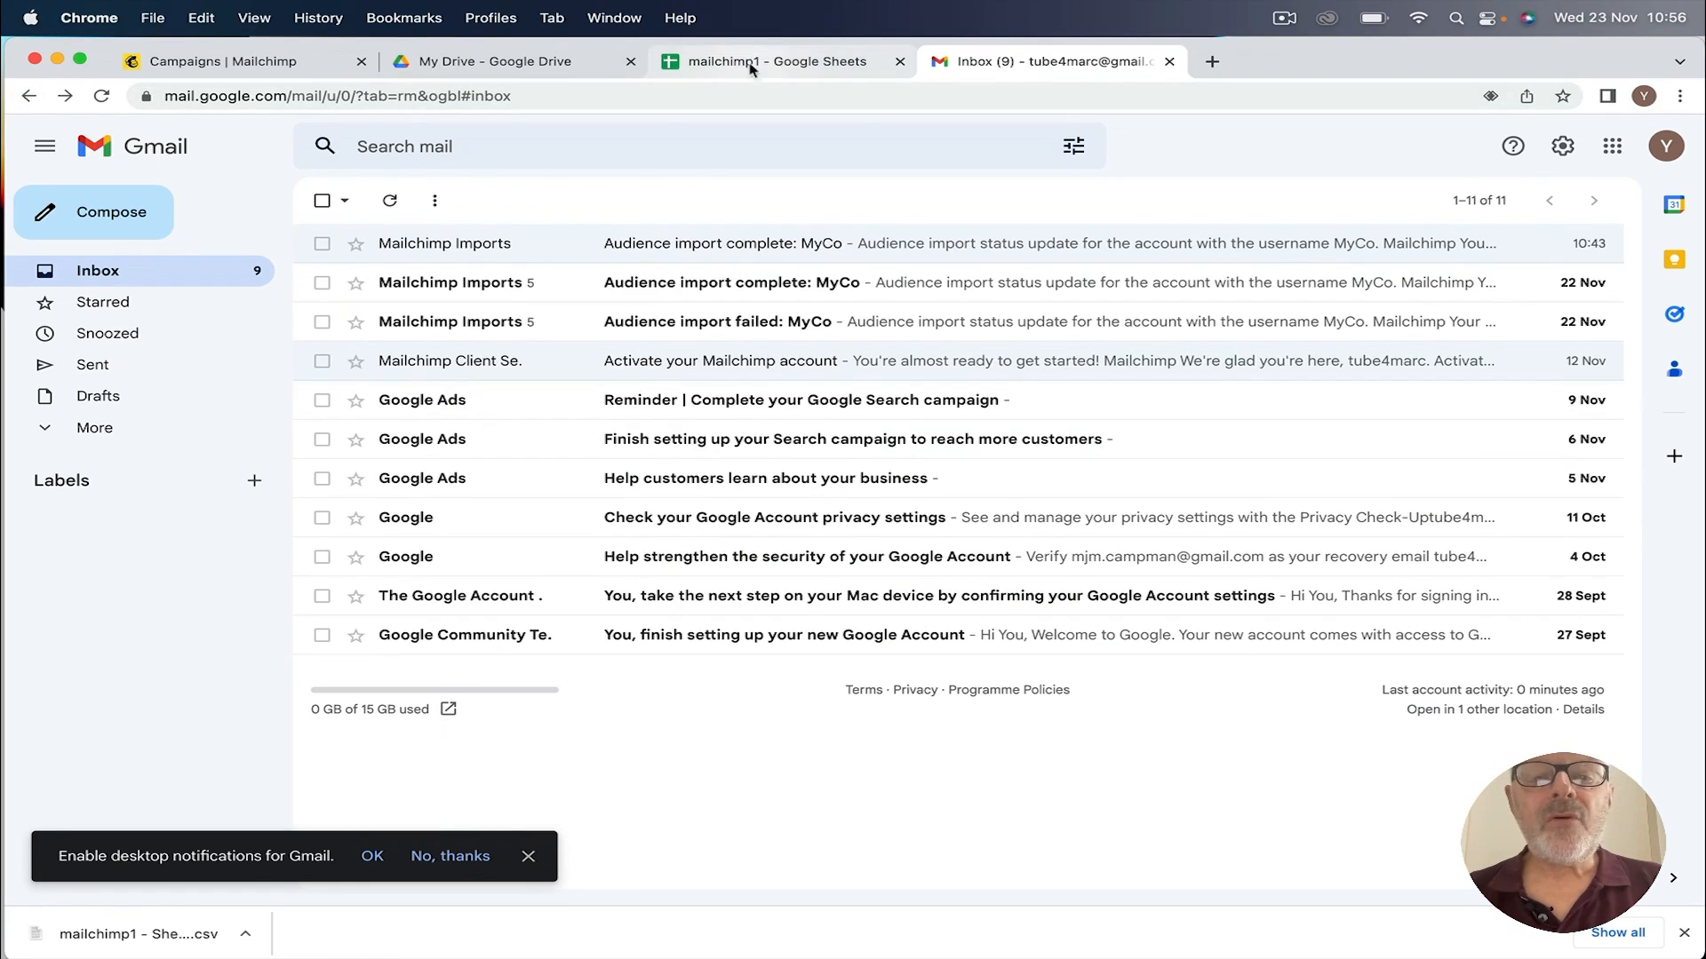
{"action": "left_click", "coordinate": [222, 61]}
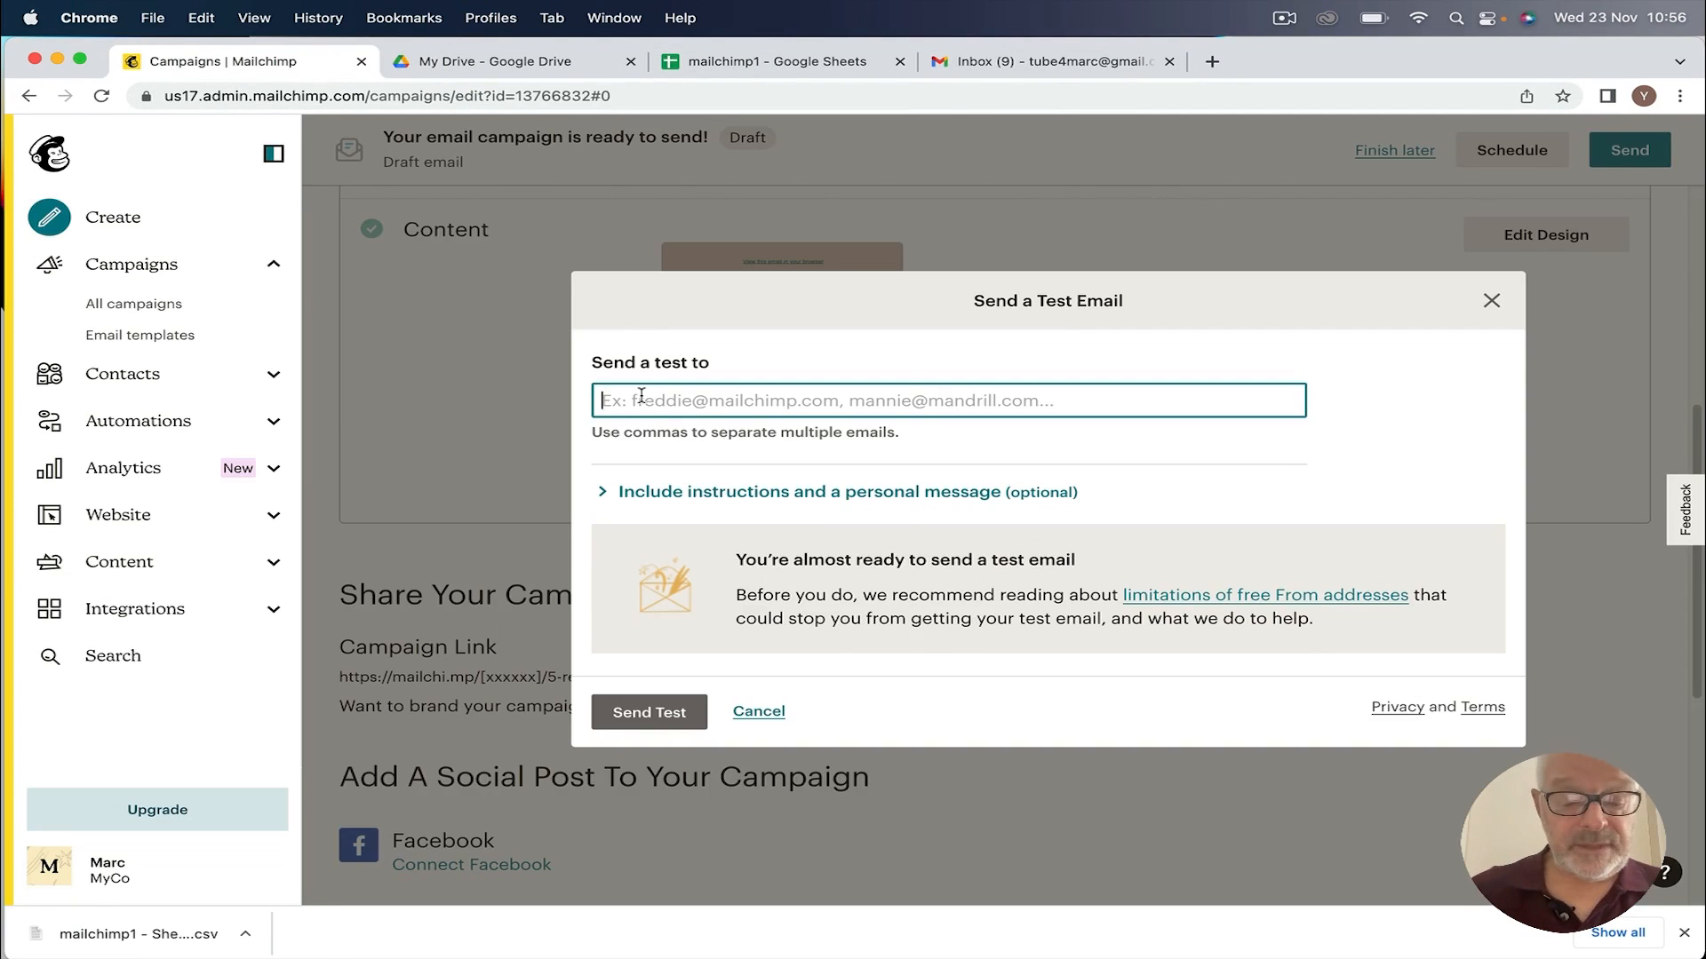
Step: Paste your Gmail address as the test recipient, send the test, and confirm
{"action": "key", "text": "super+v"}
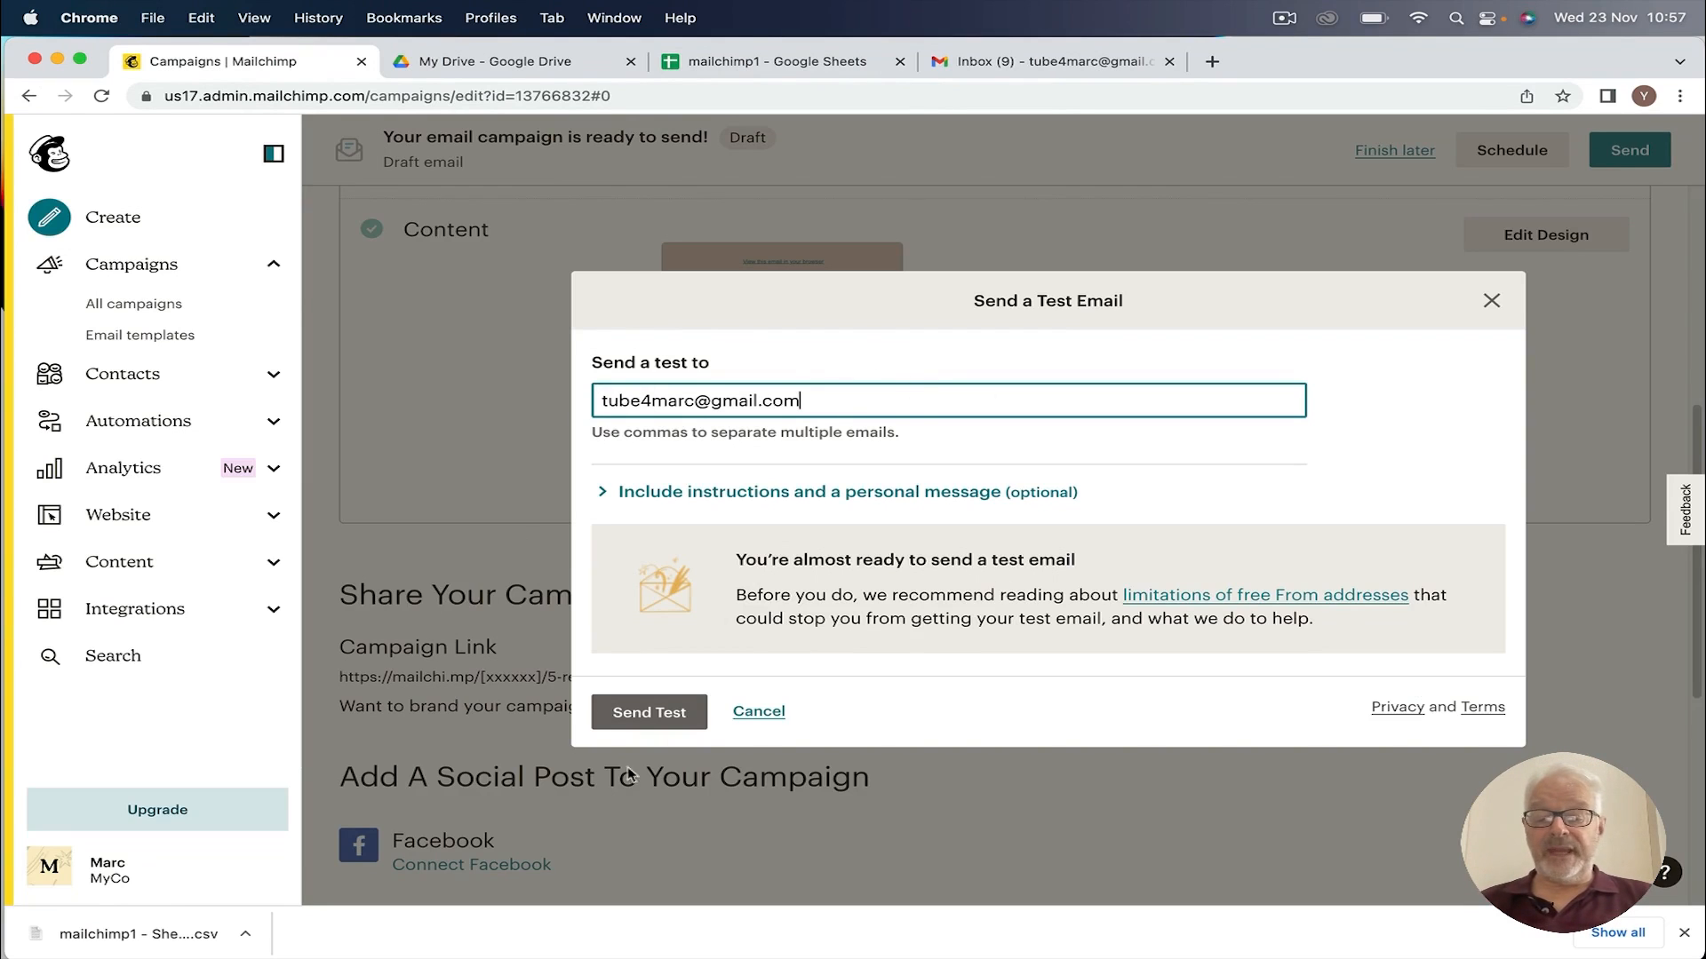
{"action": "left_click", "coordinate": [653, 720]}
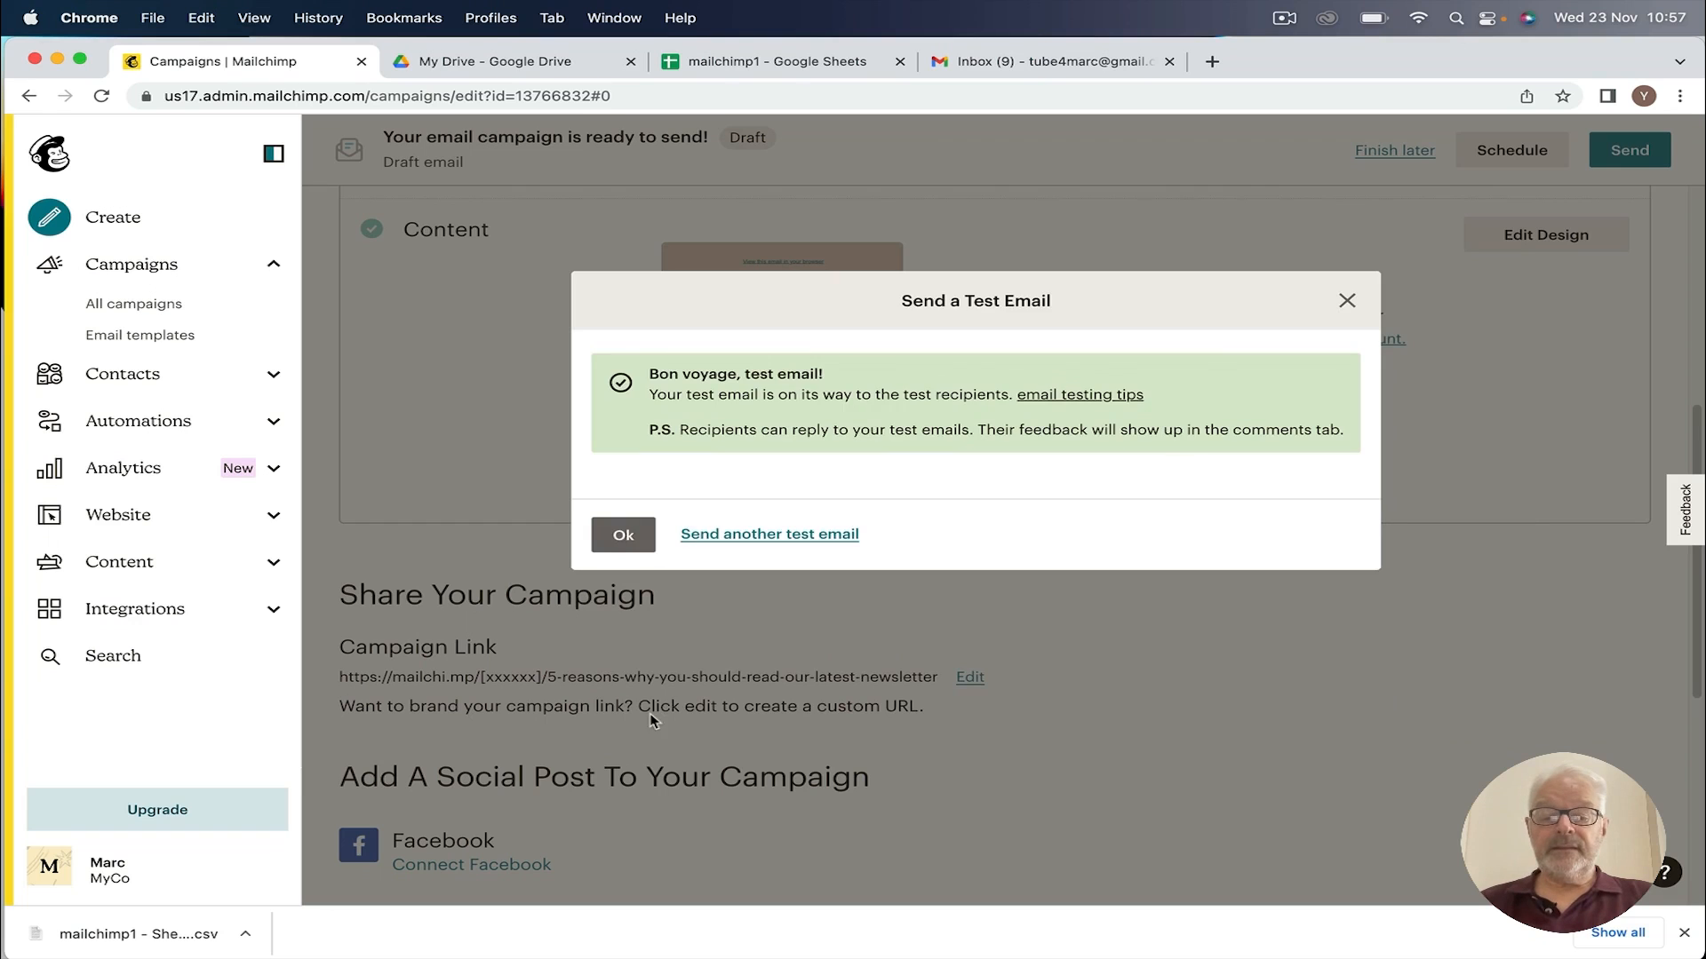
{"action": "left_click", "coordinate": [1348, 302]}
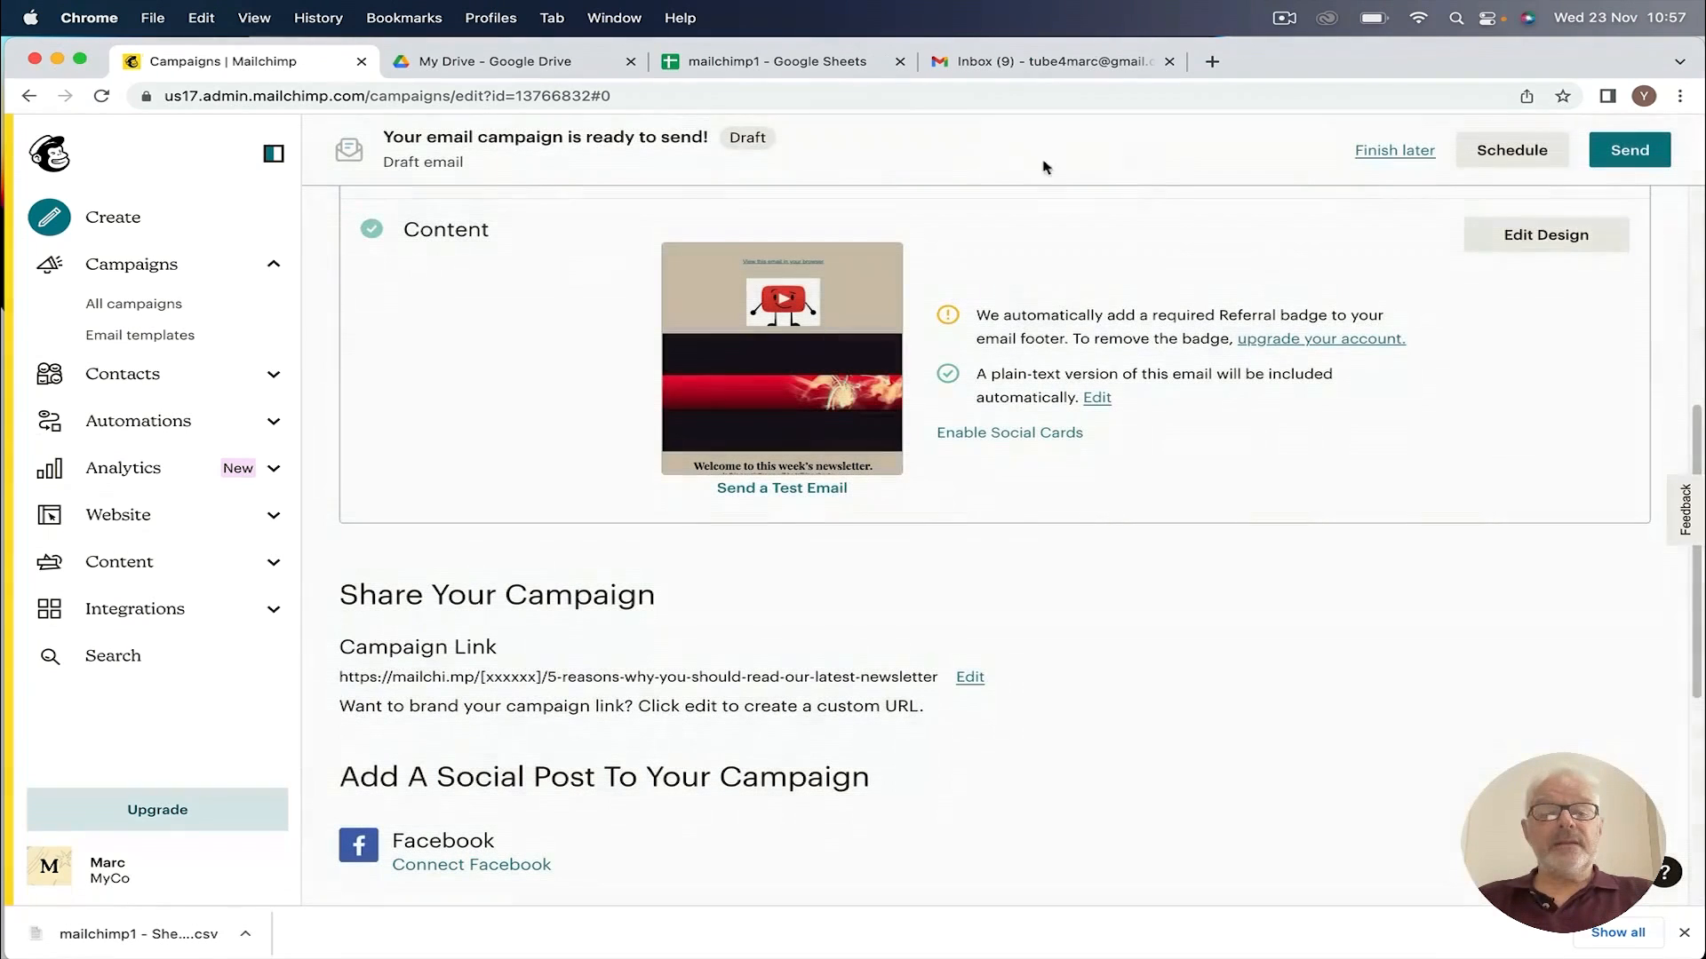
{"action": "left_click", "coordinate": [1048, 60]}
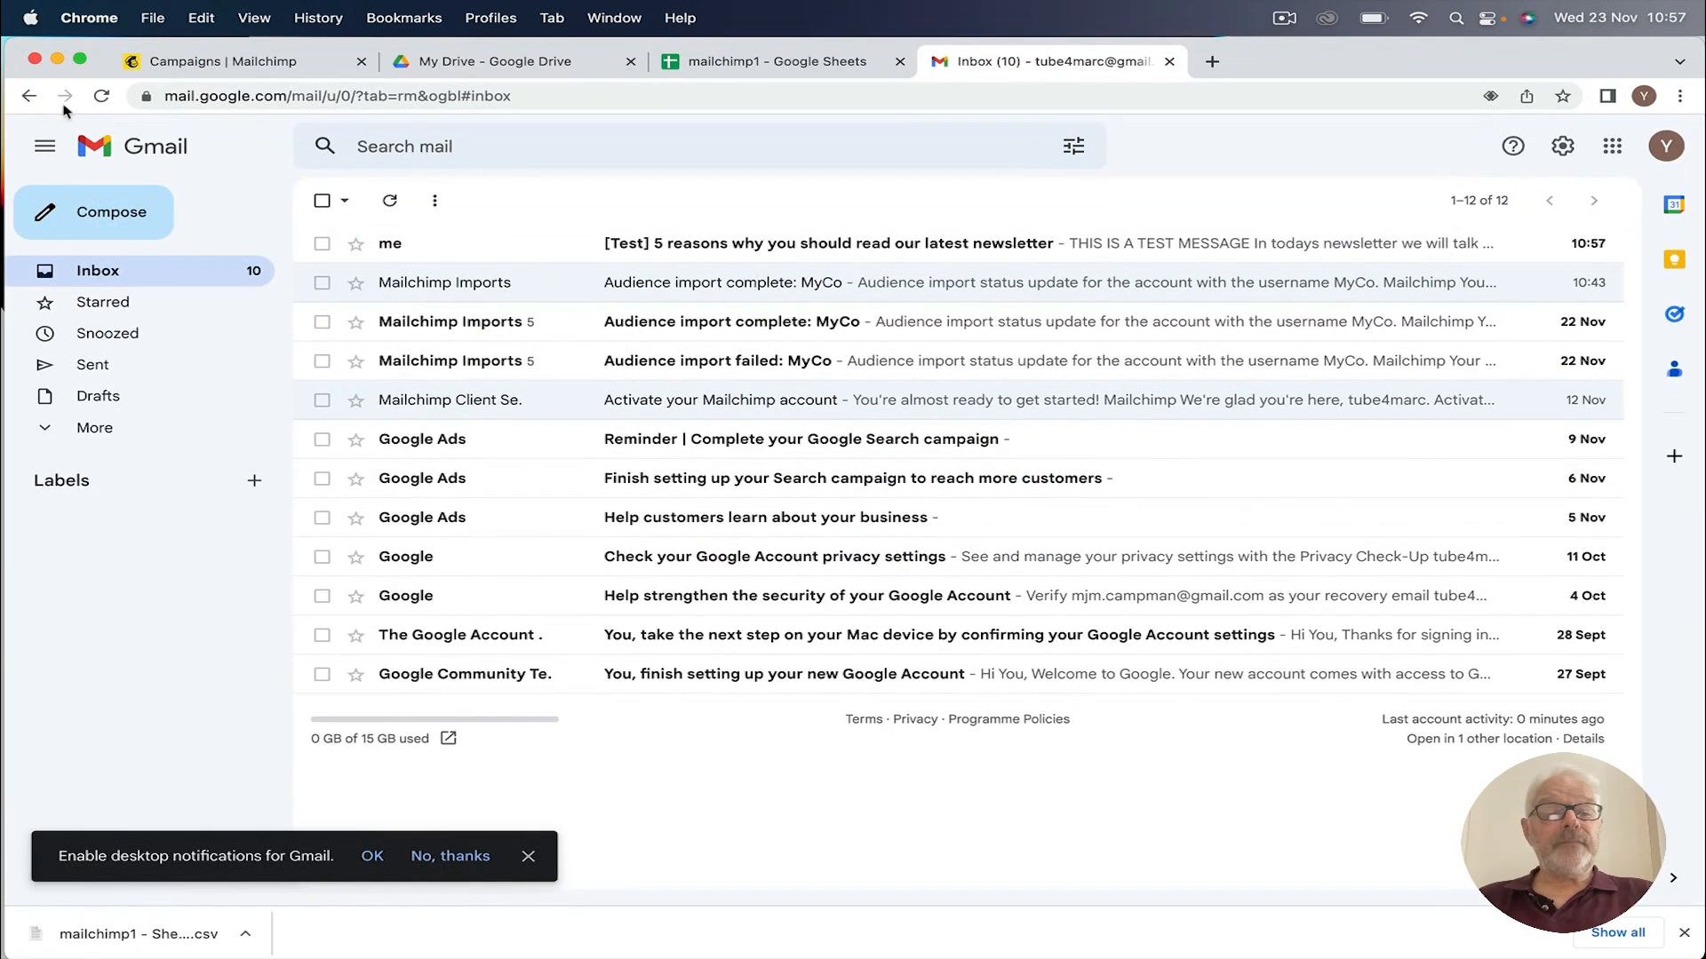
Step: Refresh the inbox, read the '[Test] 5 reasons…' email top to bottom, then close Gmail
{"action": "left_click", "coordinate": [102, 96]}
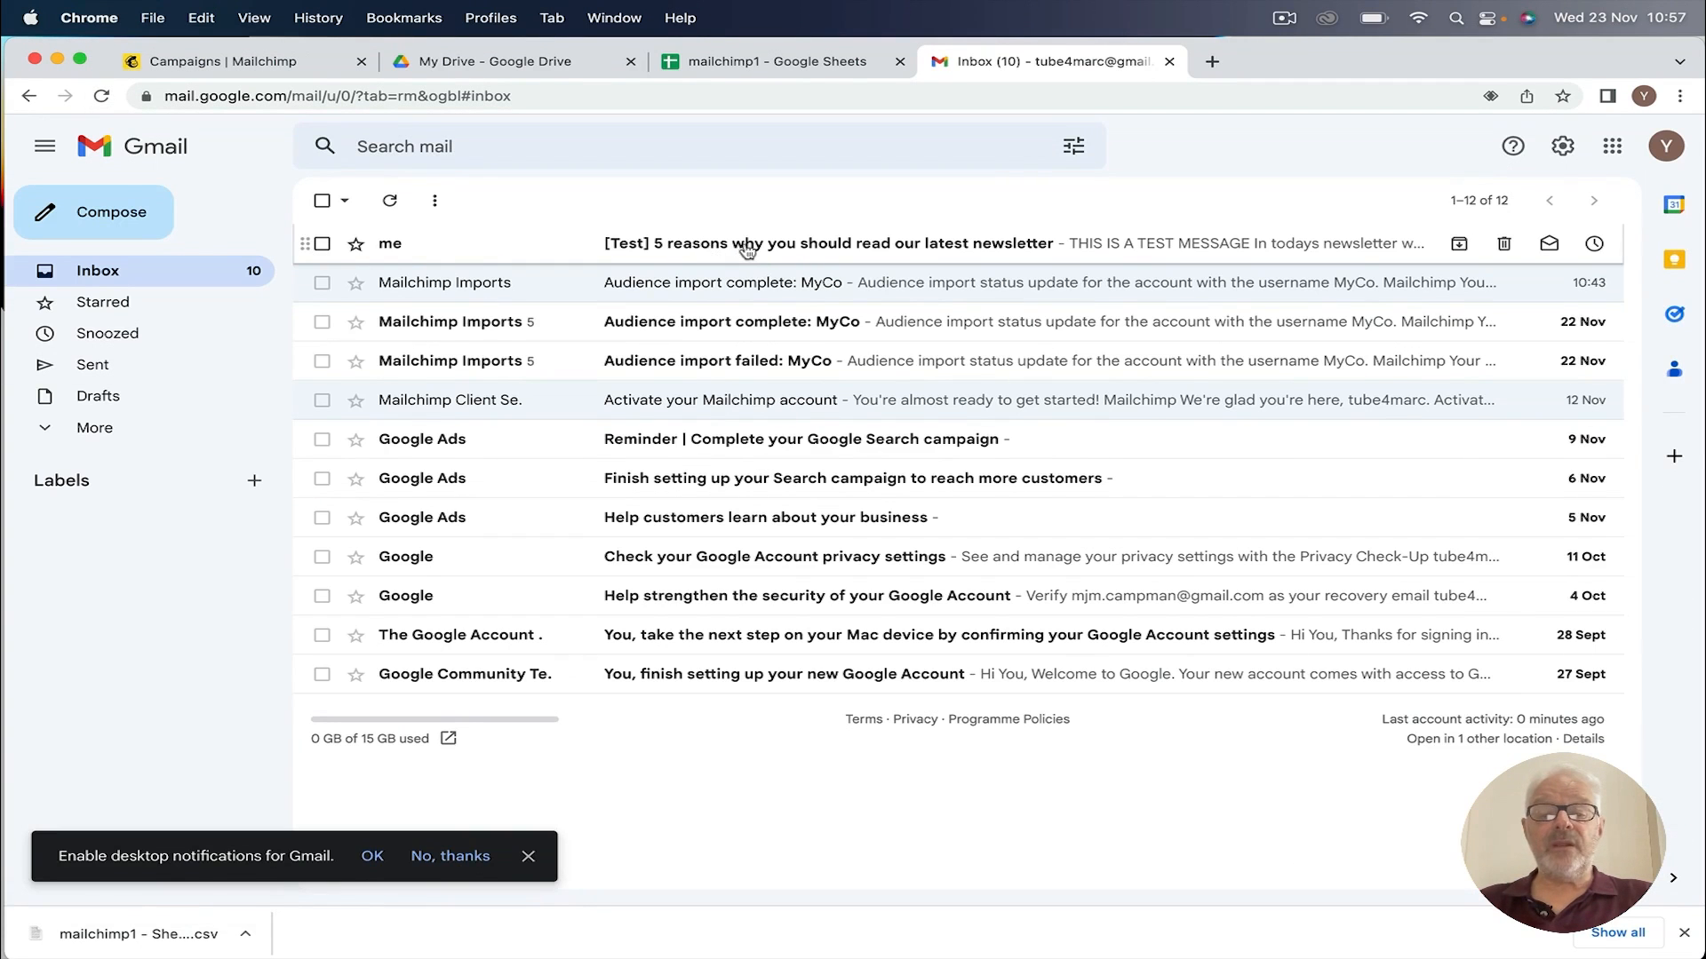
{"action": "left_click", "coordinate": [789, 244]}
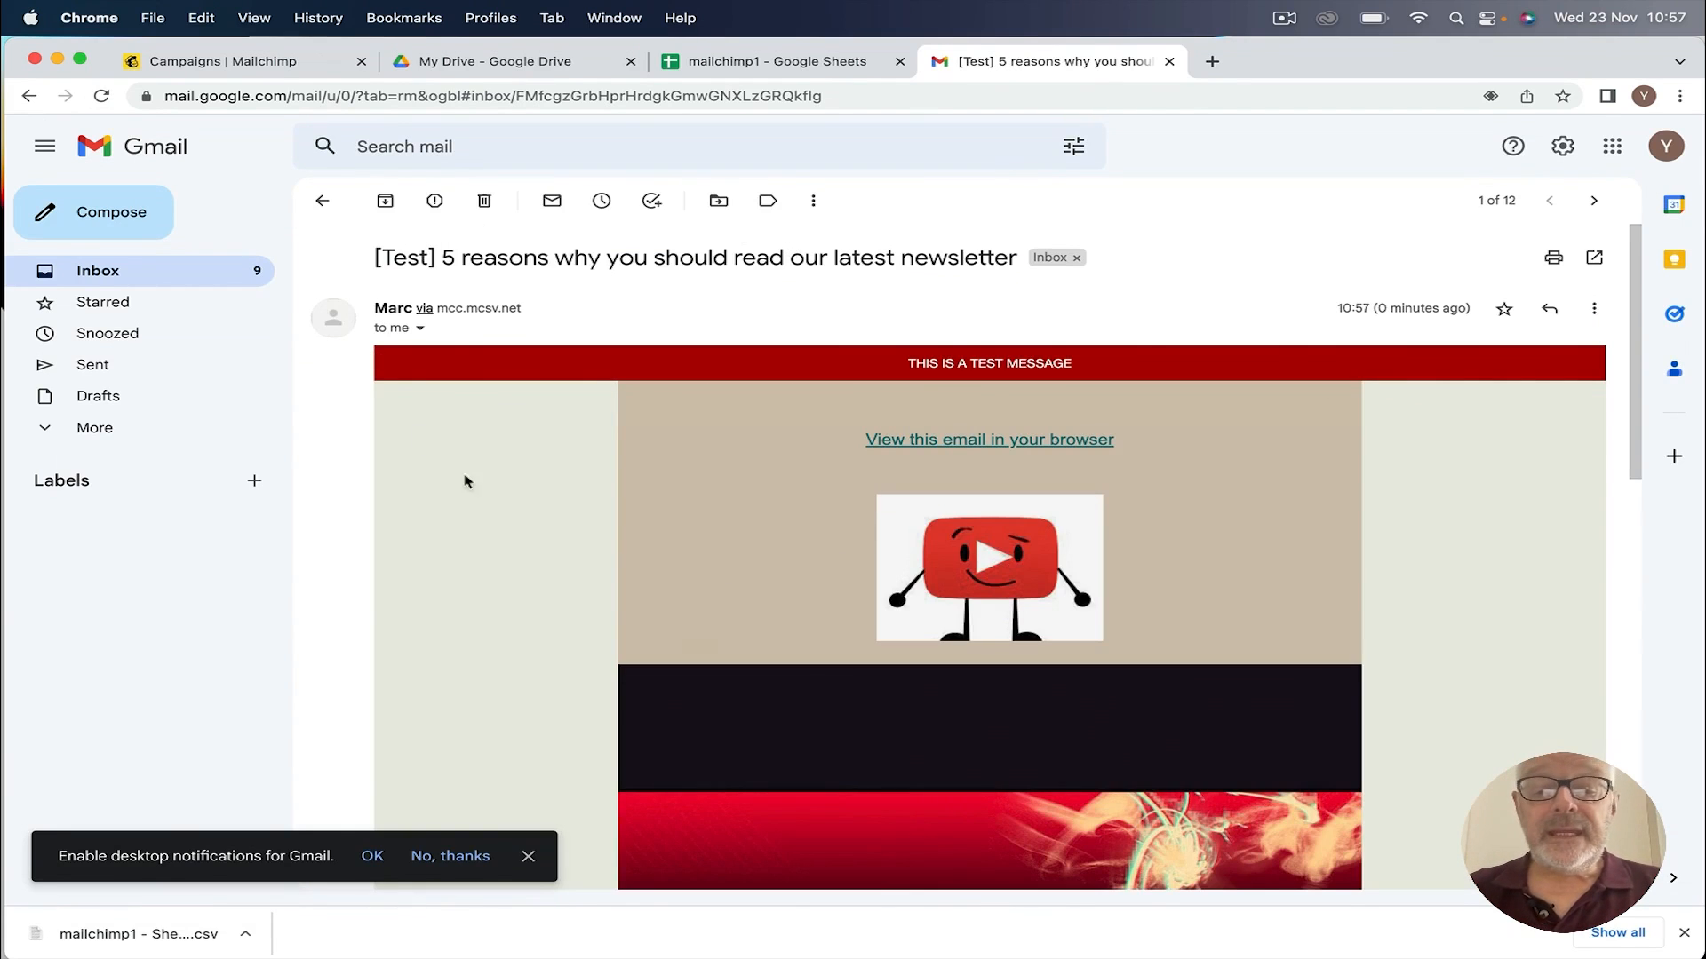
{"action": "scroll", "coordinate": [750, 544], "scroll_direction": "down", "scroll_amount": 5}
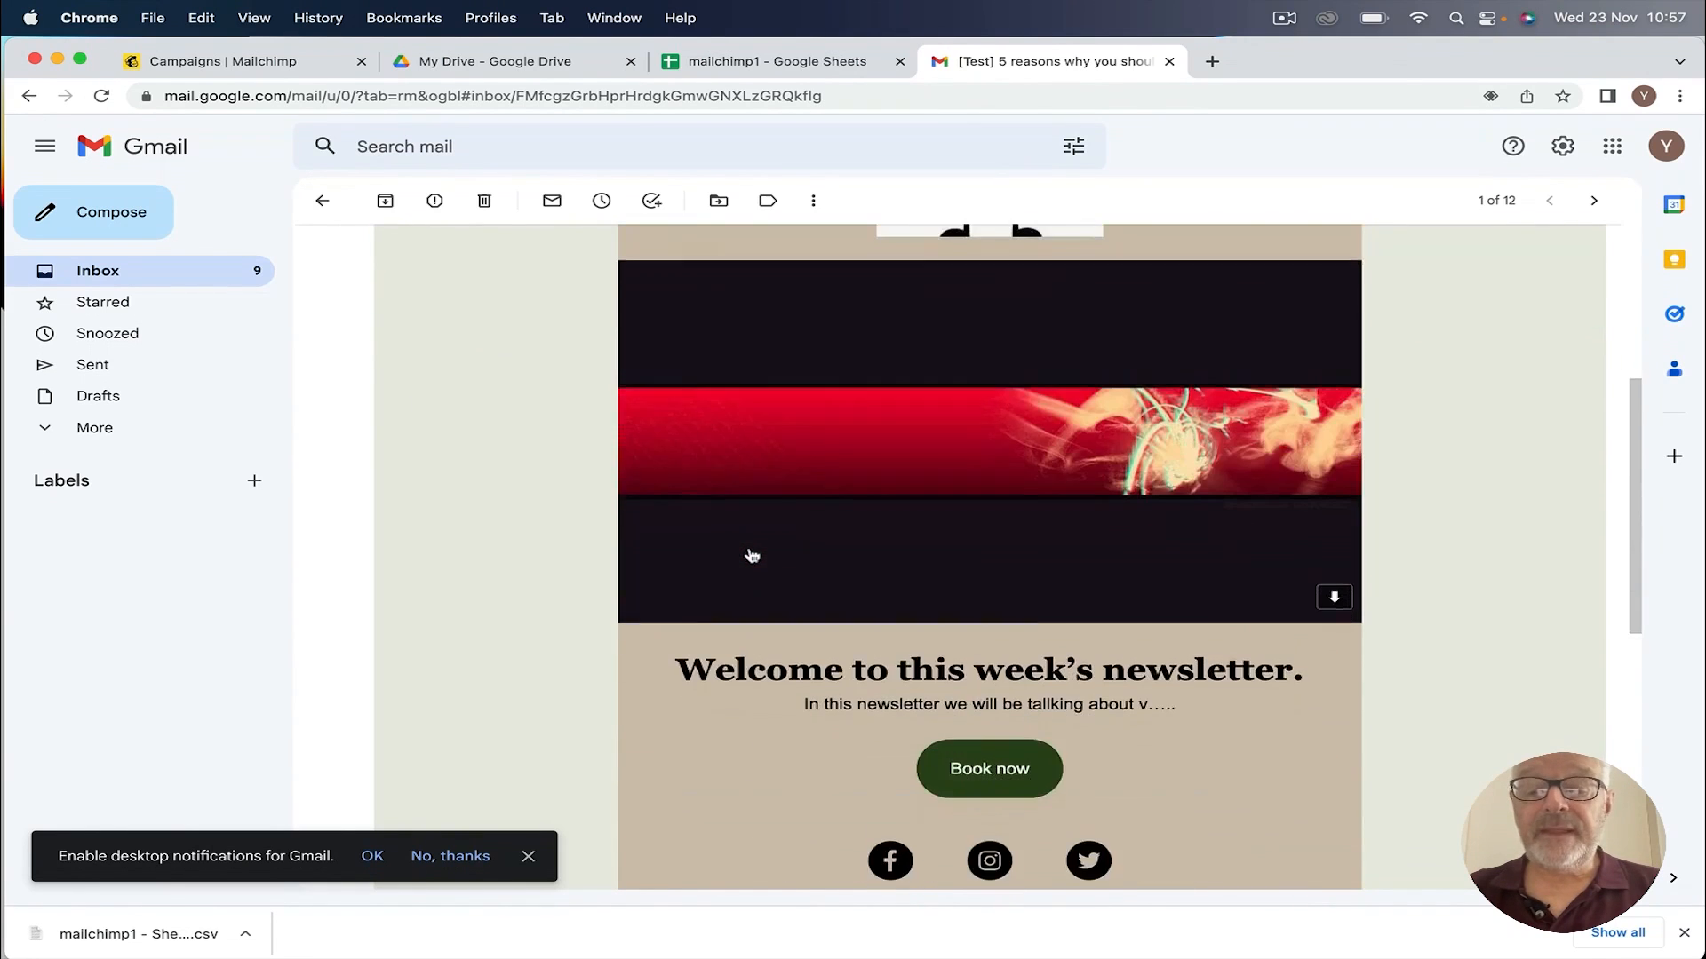
{"action": "scroll", "coordinate": [751, 556], "scroll_direction": "down", "scroll_amount": 3}
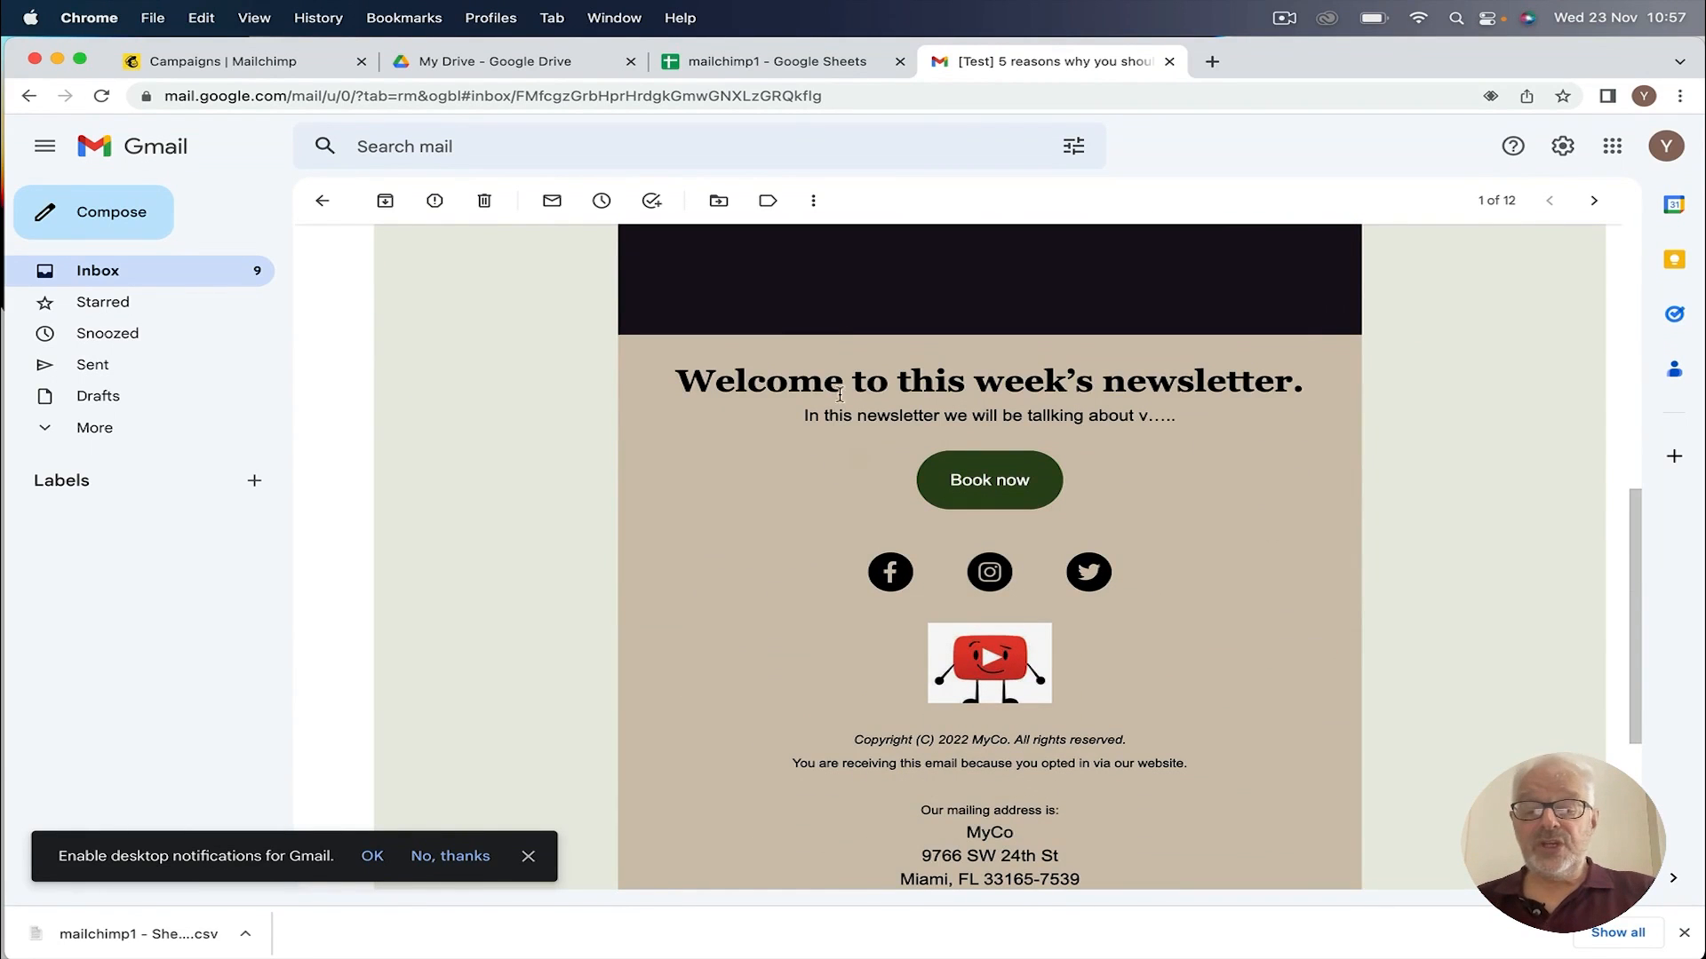
{"action": "scroll", "coordinate": [925, 549], "scroll_direction": "down", "scroll_amount": 2}
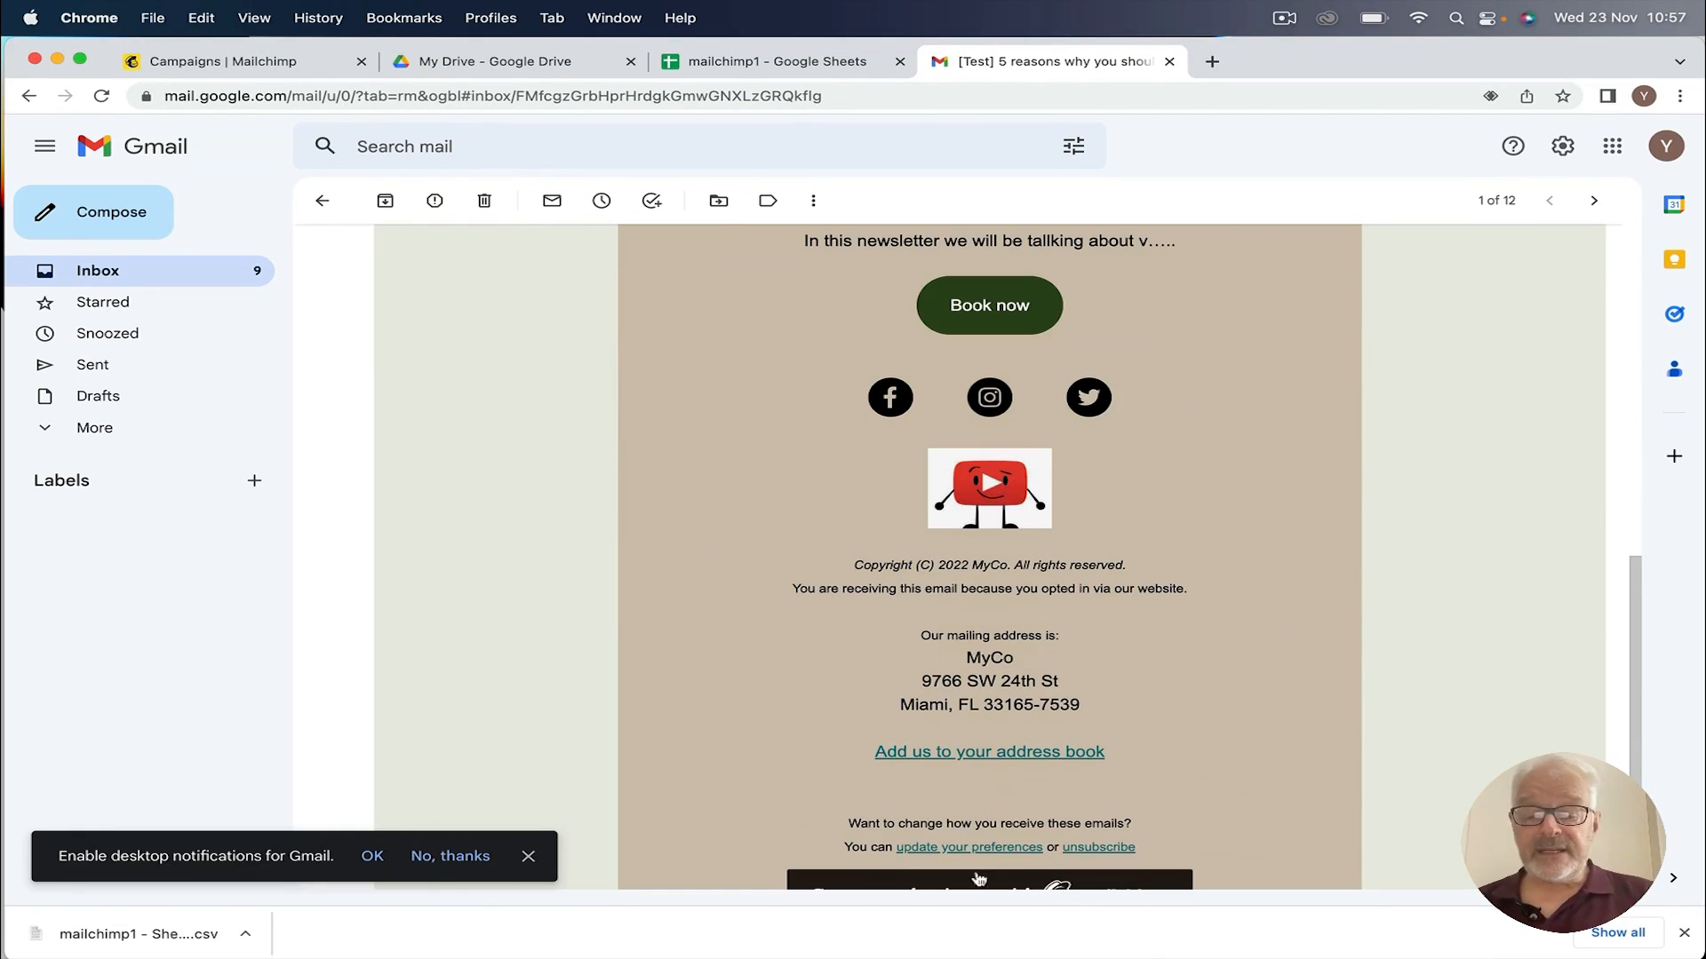
{"action": "scroll", "coordinate": [1013, 526], "scroll_direction": "down", "scroll_amount": 2}
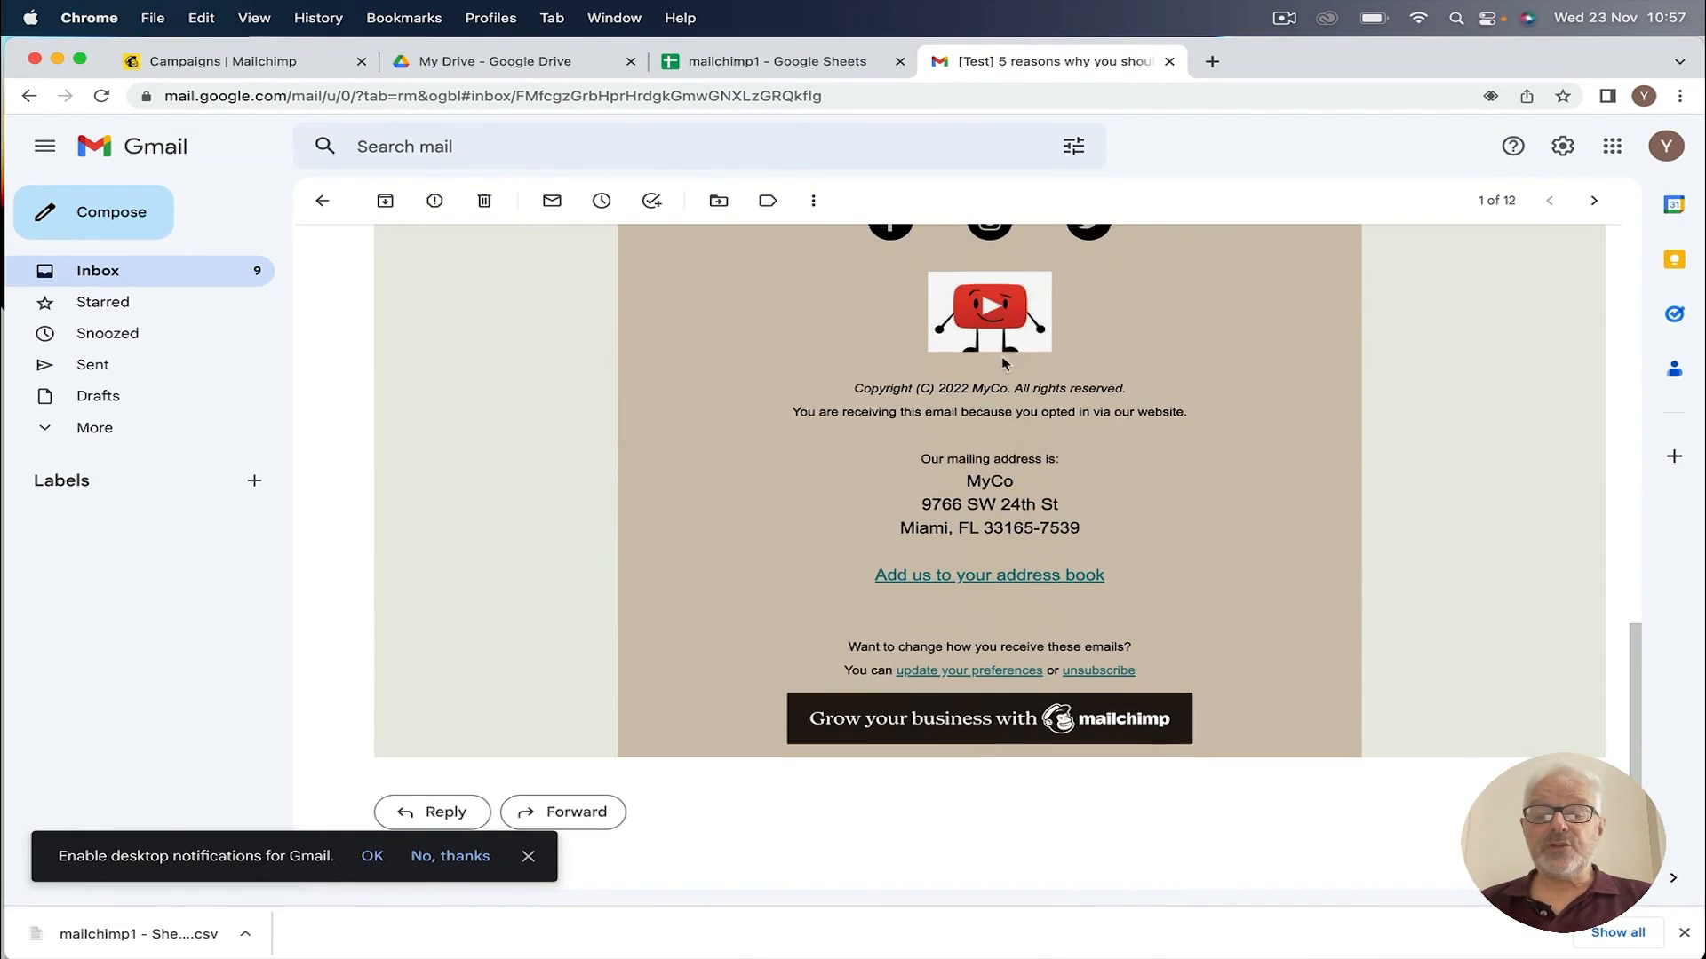
{"action": "scroll", "coordinate": [924, 320], "scroll_direction": "up", "scroll_amount": 1}
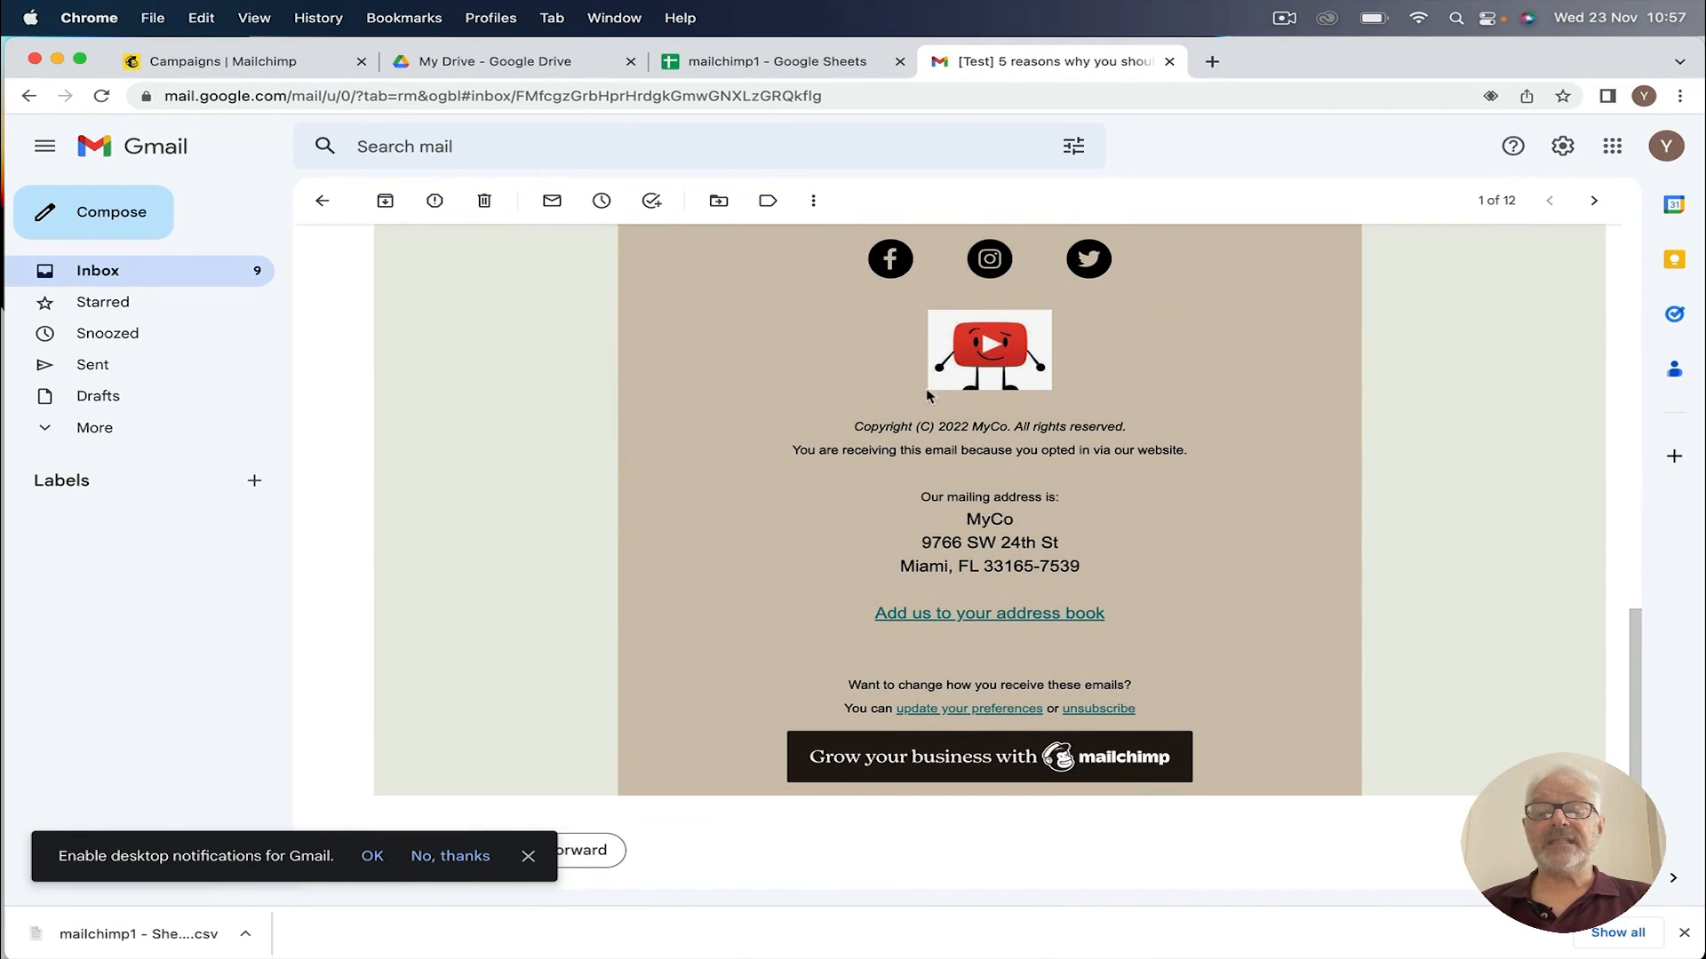
{"action": "scroll", "coordinate": [927, 396], "scroll_direction": "up", "scroll_amount": 10}
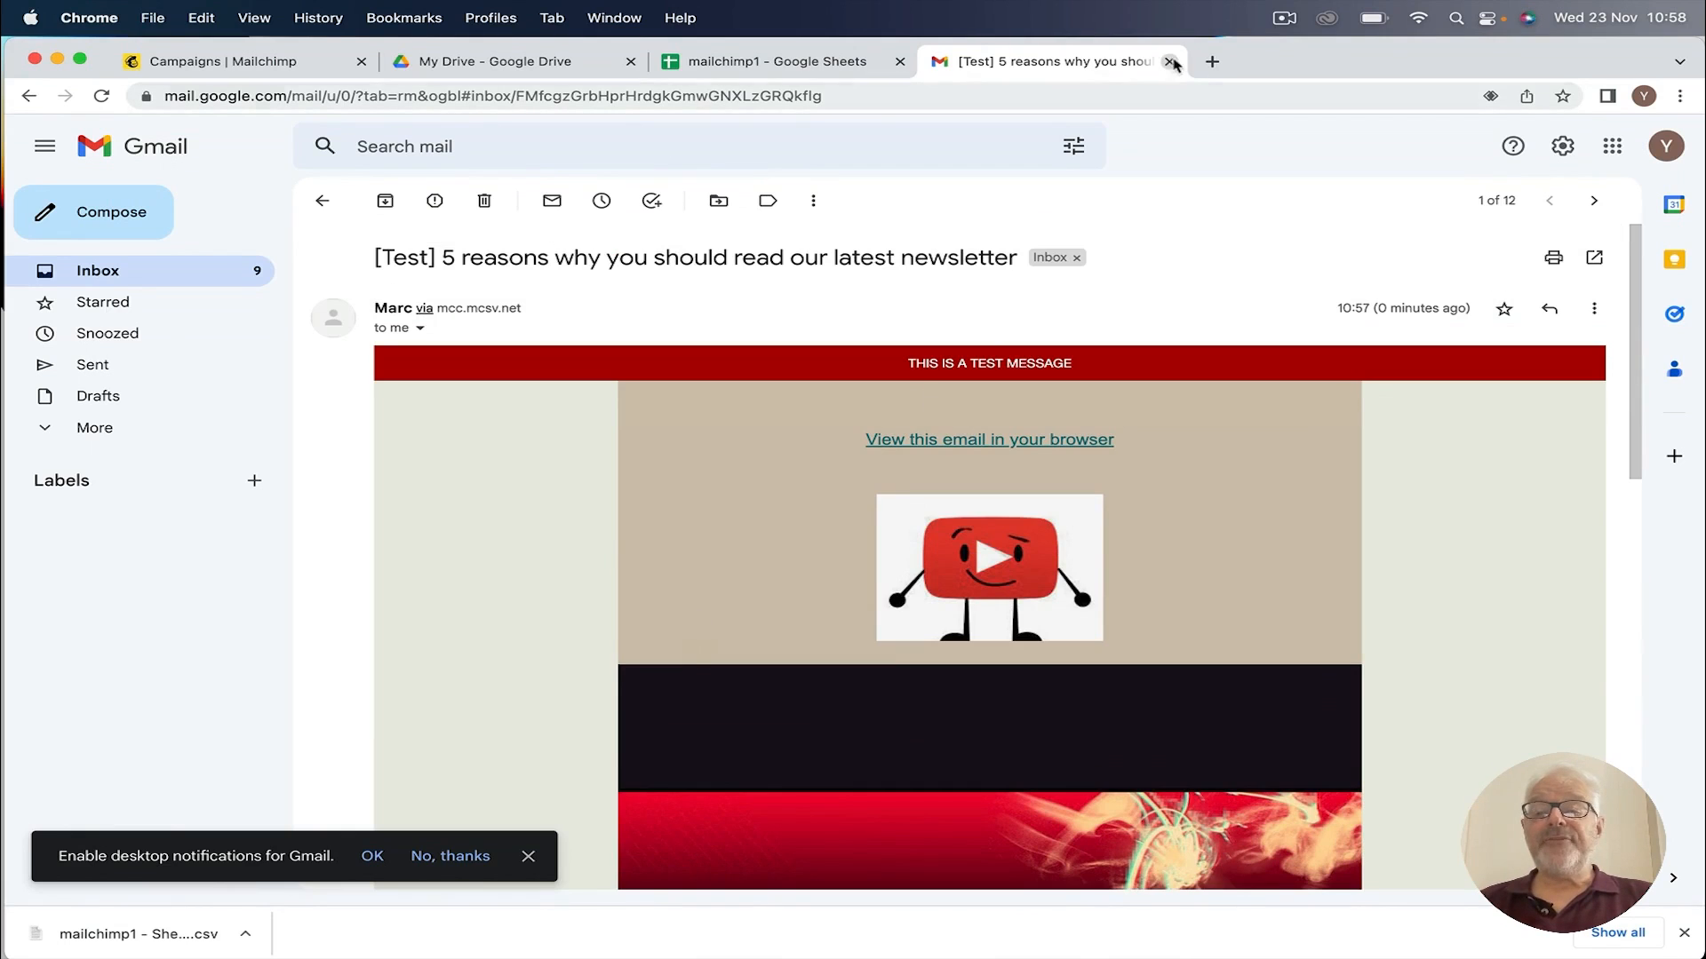
{"action": "left_click", "coordinate": [1171, 62]}
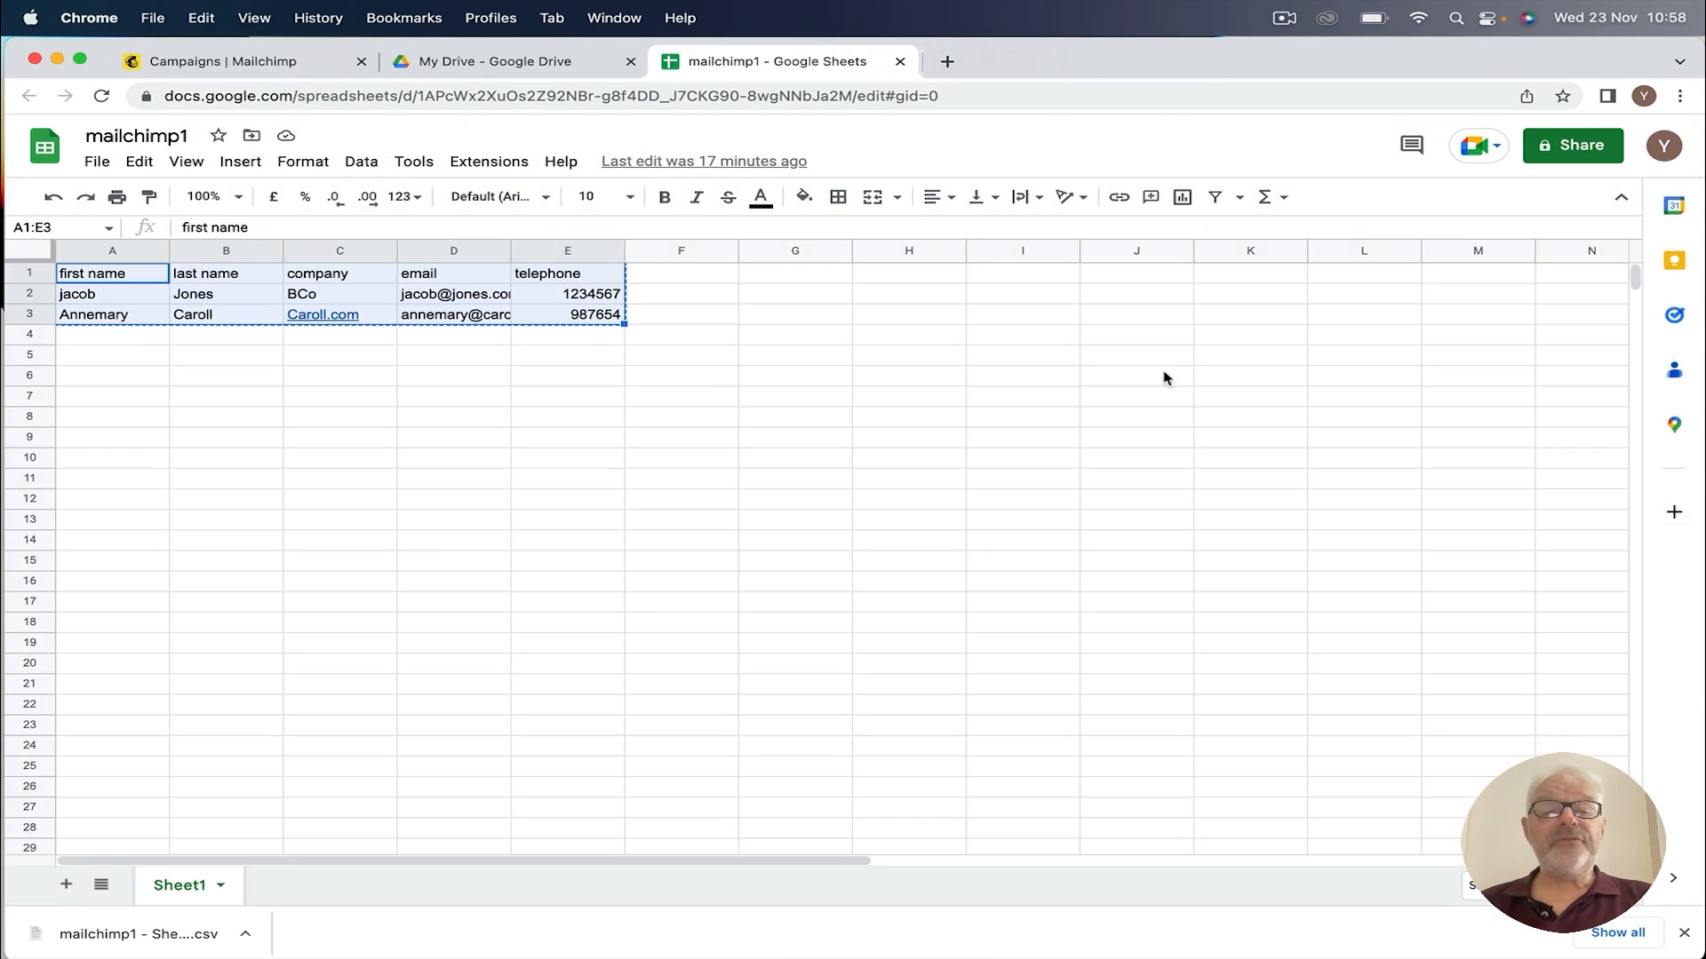
Step: Review the Schedule Your Campaign dialog and close it without scheduling
{"action": "left_click", "coordinate": [255, 64]}
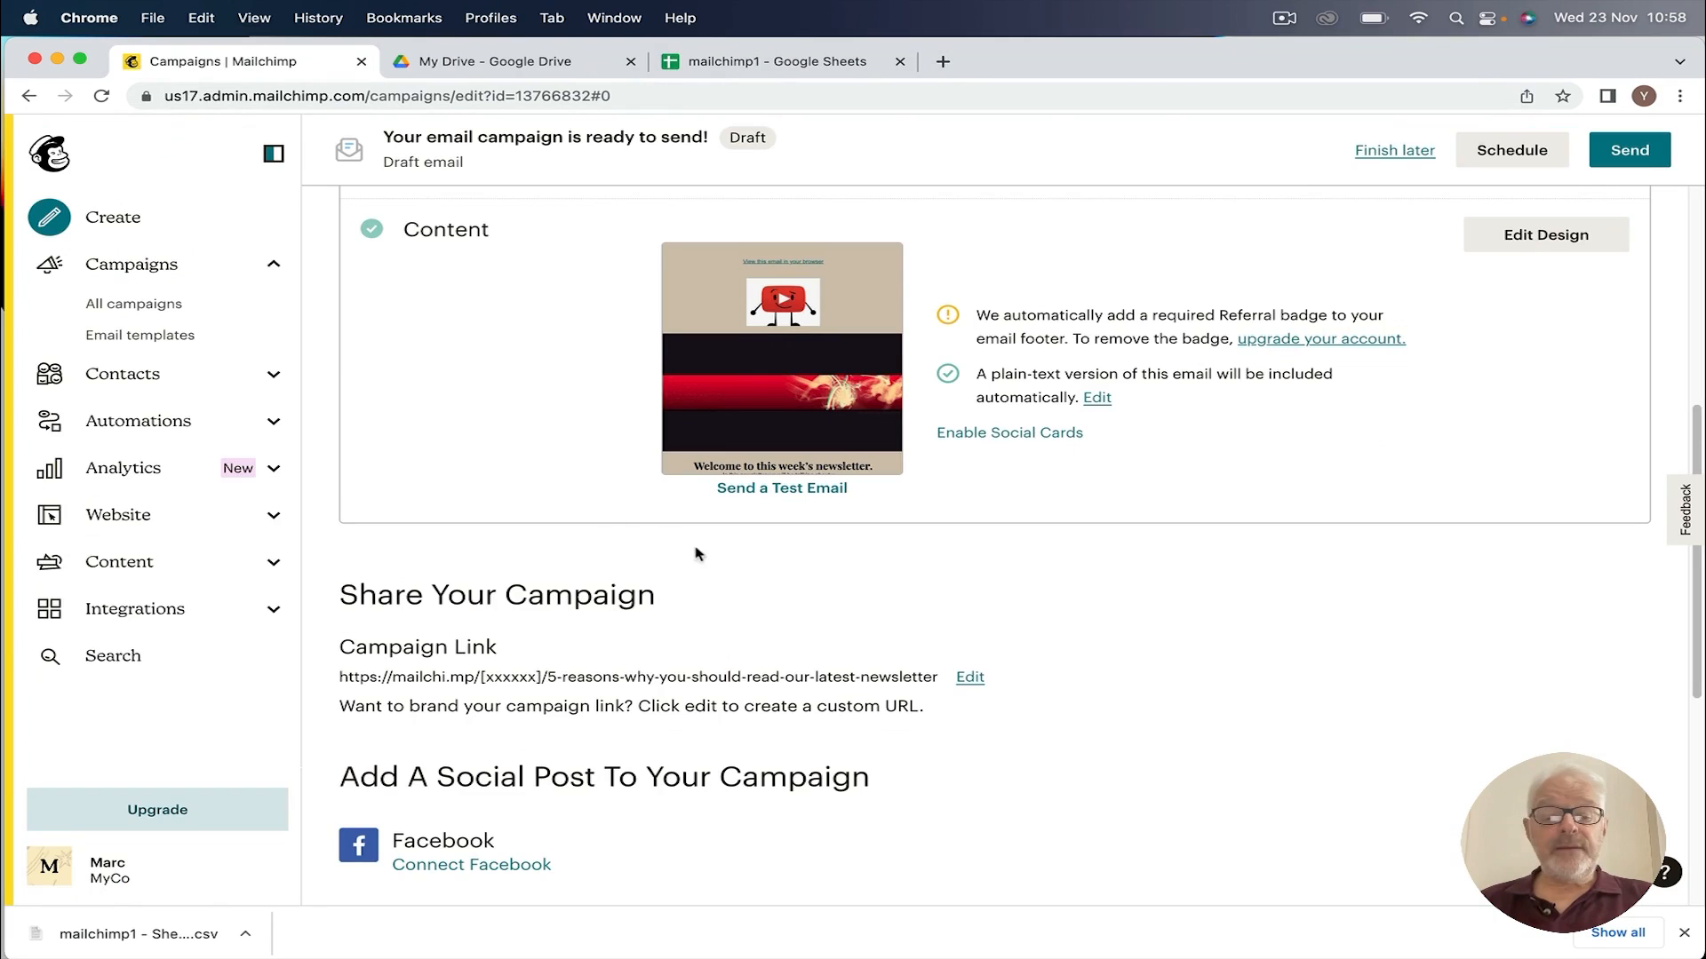
{"action": "scroll", "coordinate": [545, 436], "scroll_direction": "down", "scroll_amount": 1}
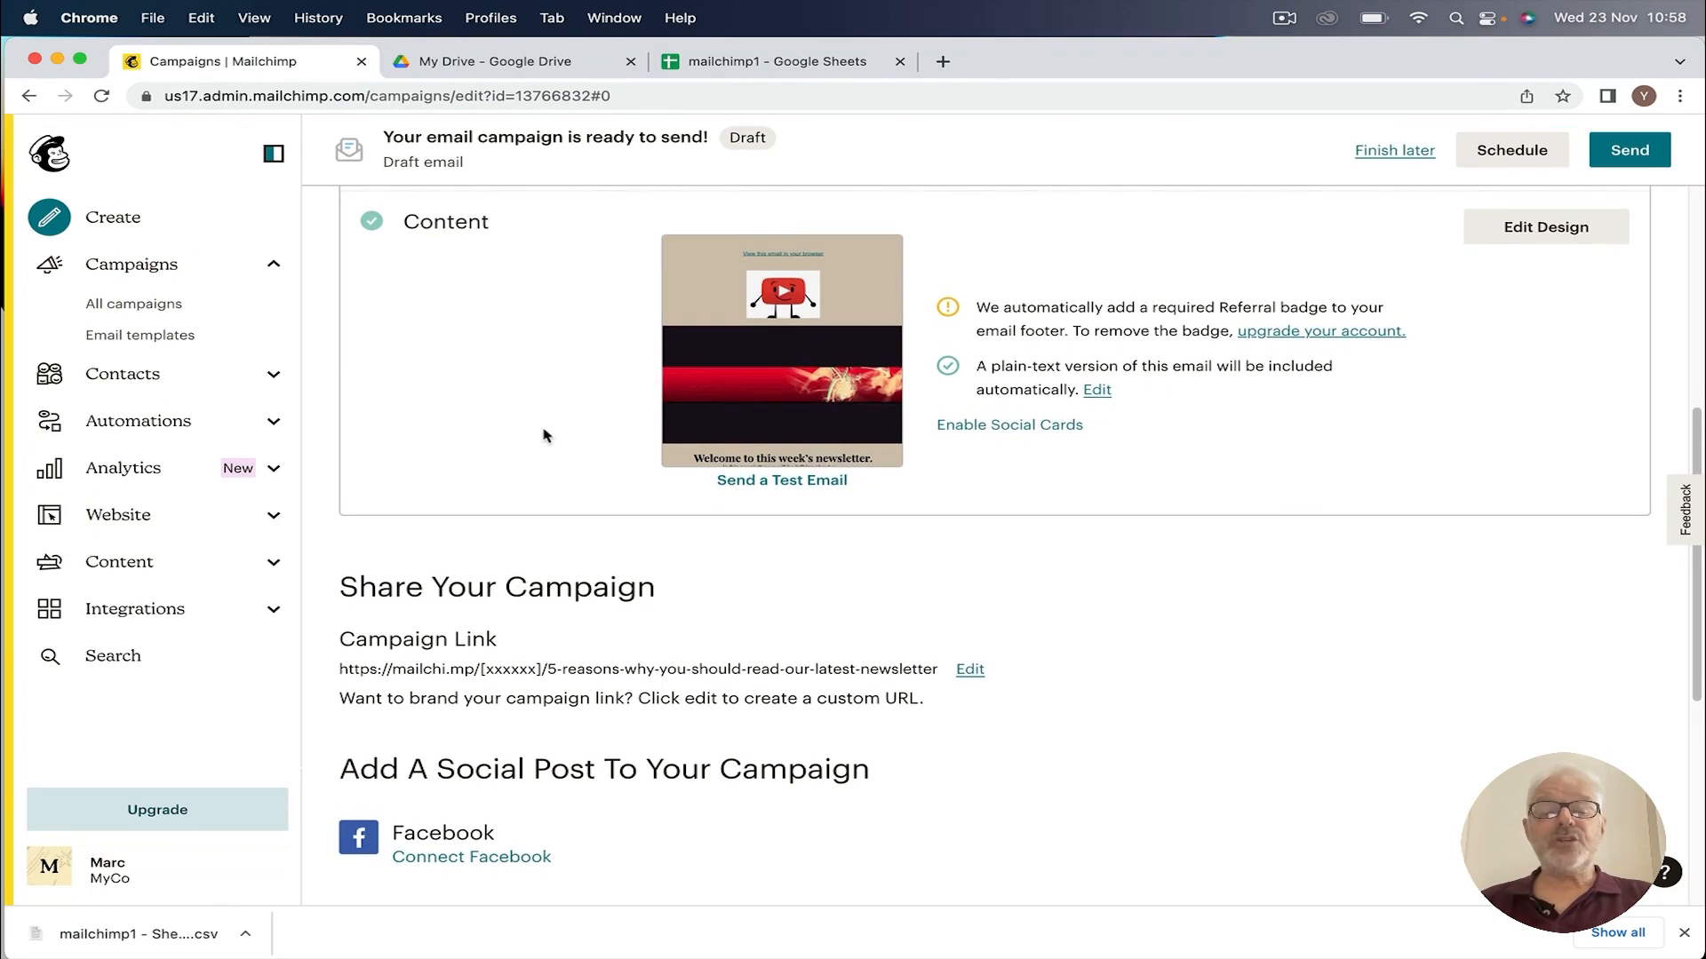
{"action": "scroll", "coordinate": [544, 433], "scroll_direction": "up", "scroll_amount": 3}
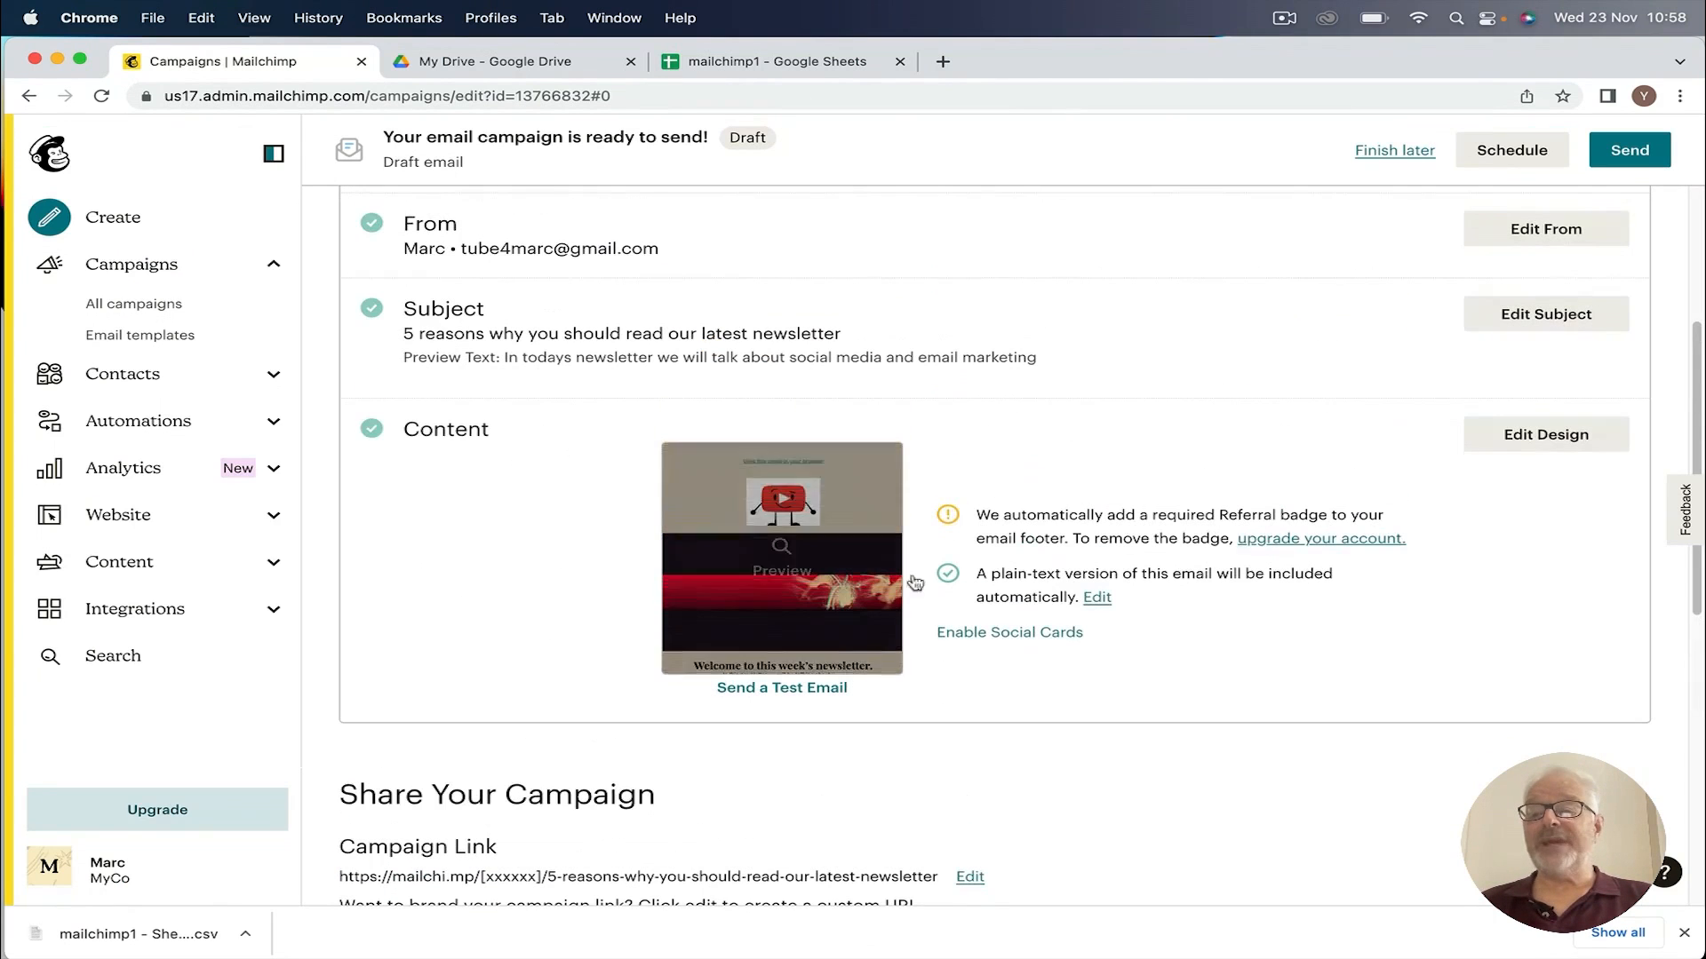
{"action": "left_click", "coordinate": [1516, 155]}
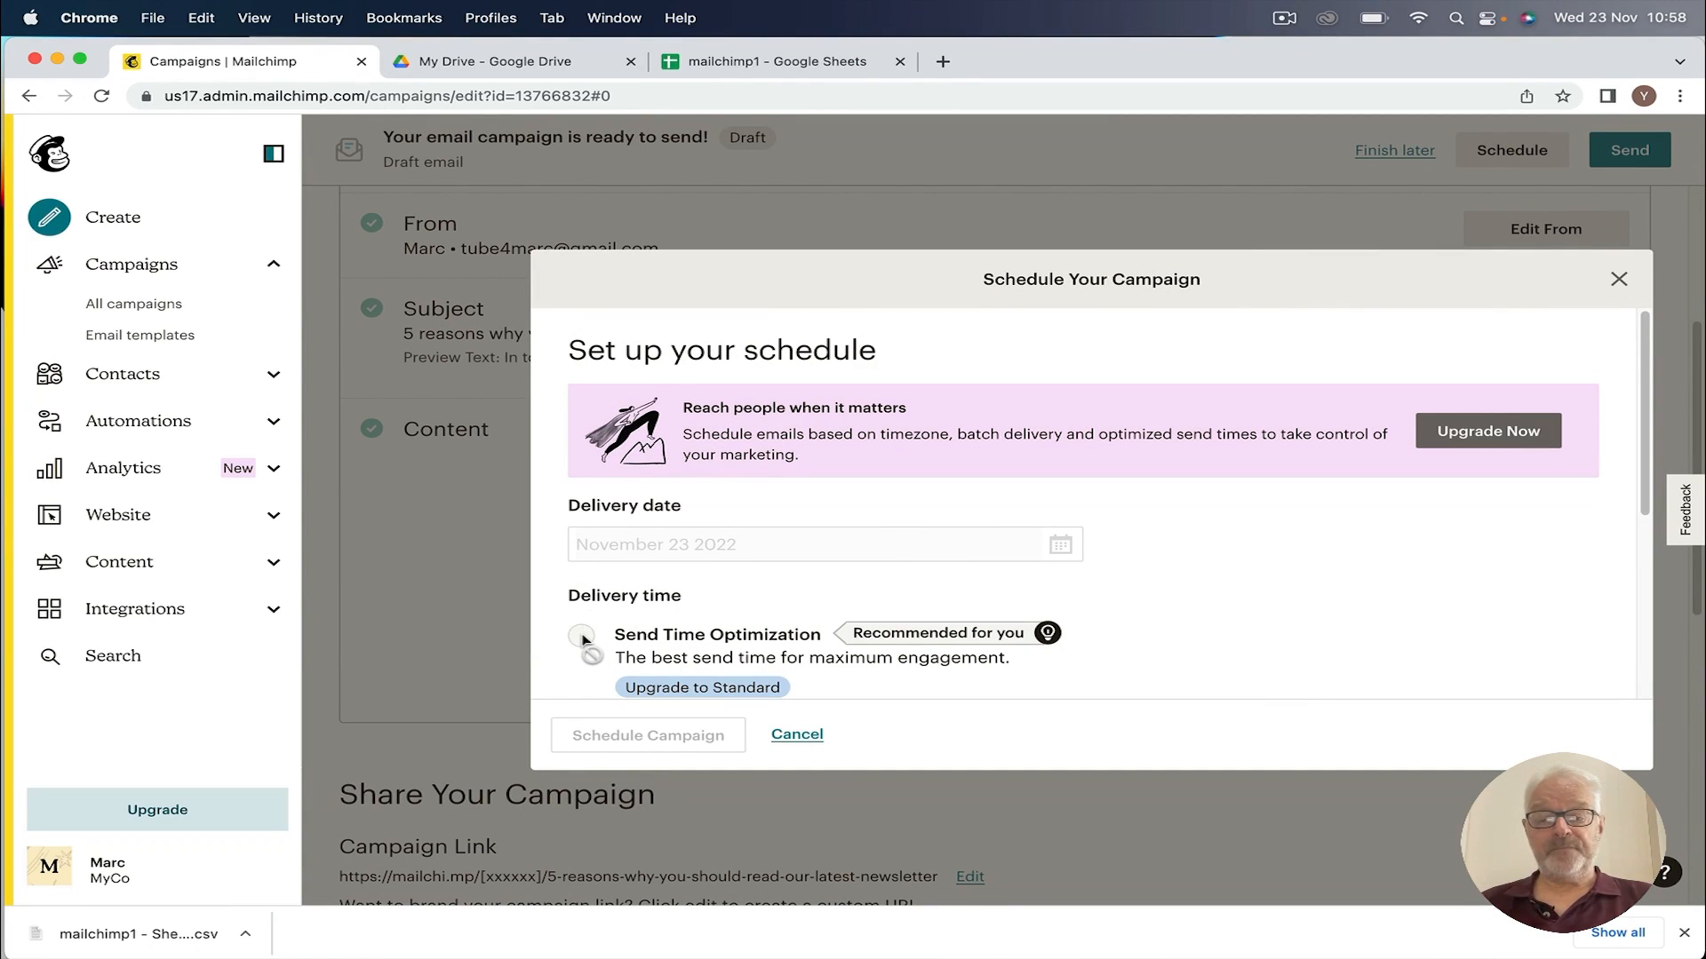
{"action": "left_click", "coordinate": [1619, 279]}
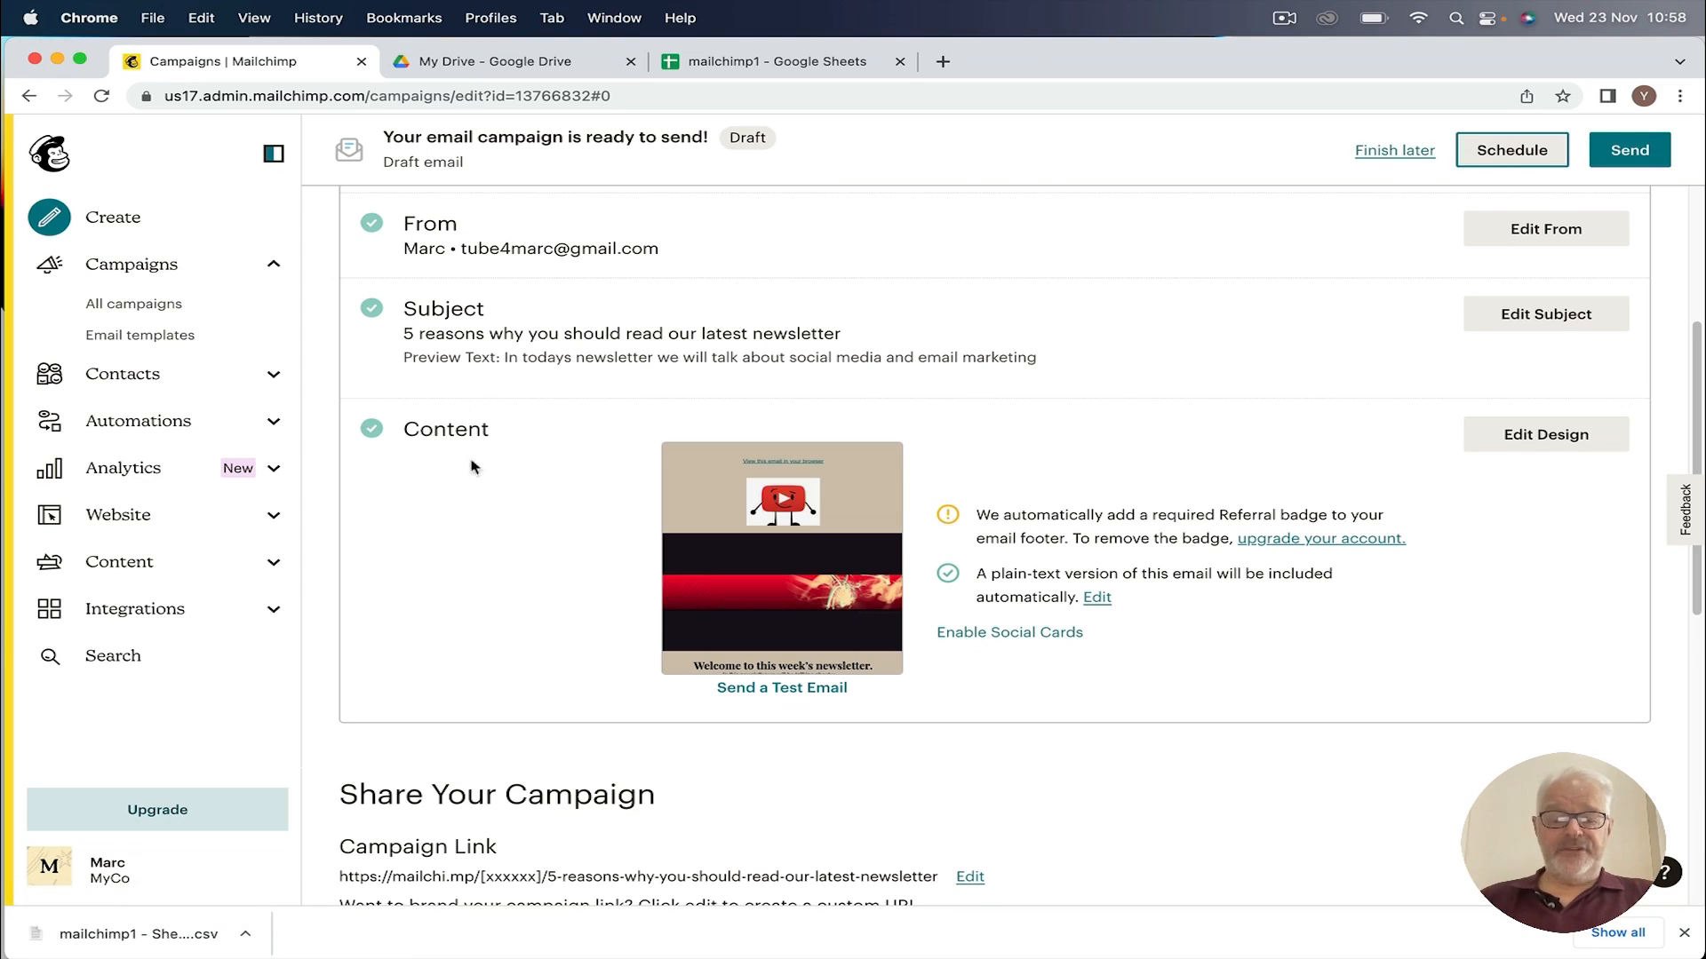
{"action": "scroll", "coordinate": [472, 466], "scroll_direction": "down", "scroll_amount": 6}
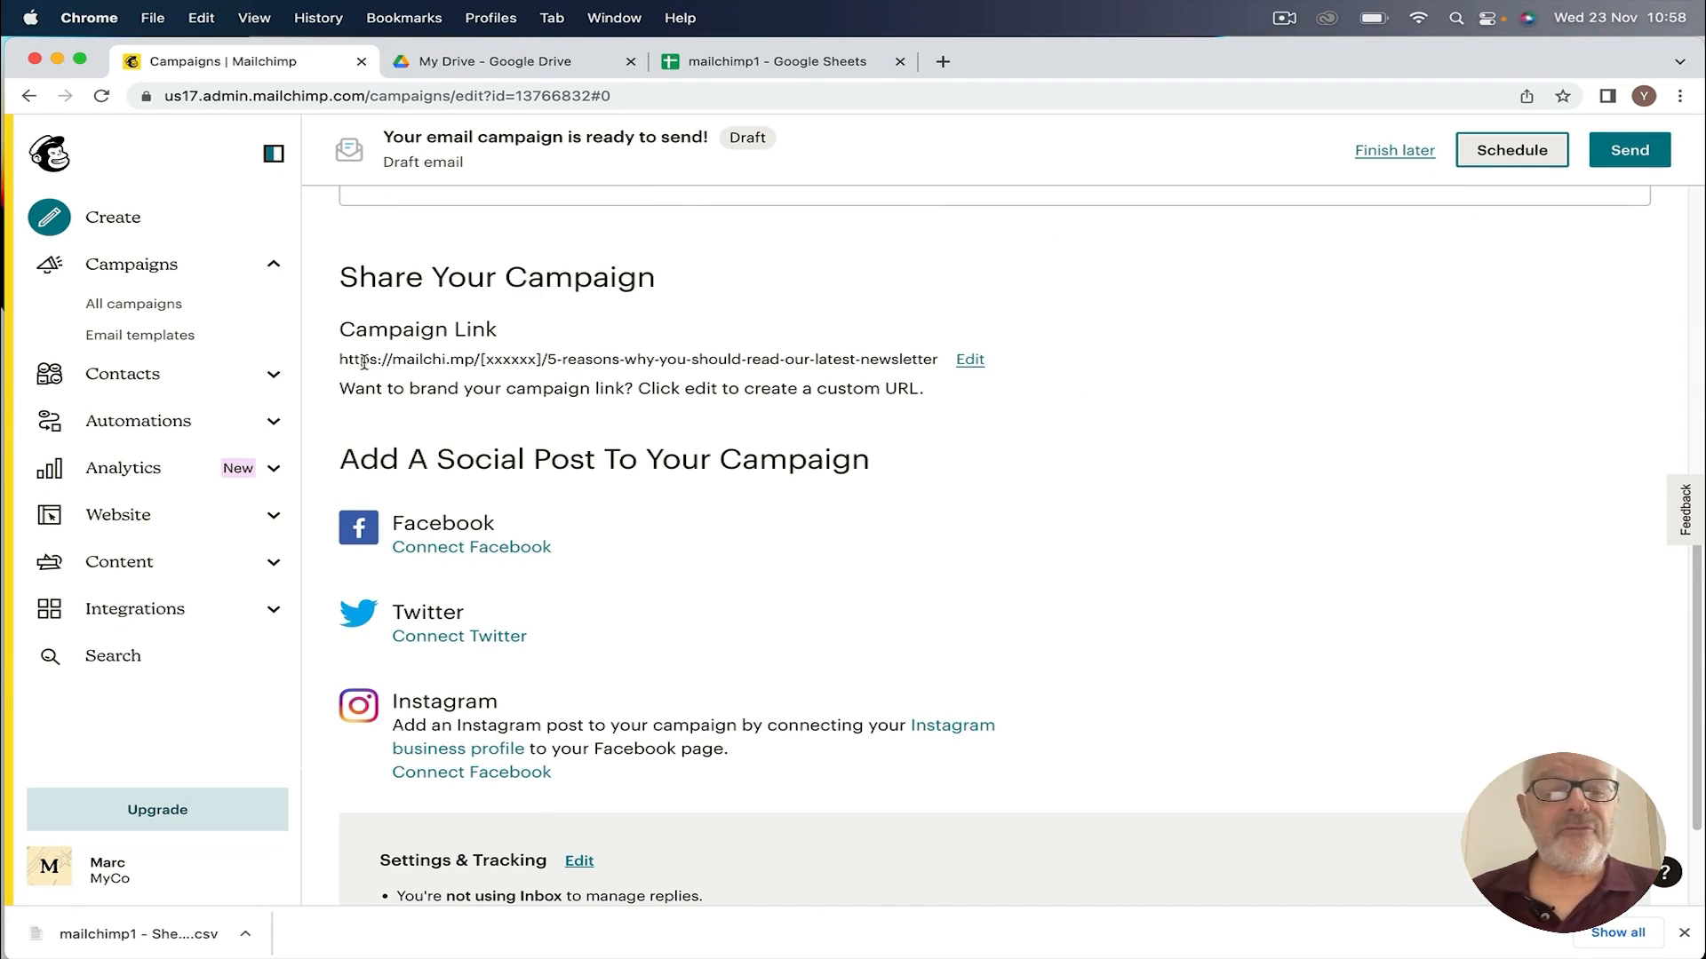
{"action": "left_click", "coordinate": [971, 361]}
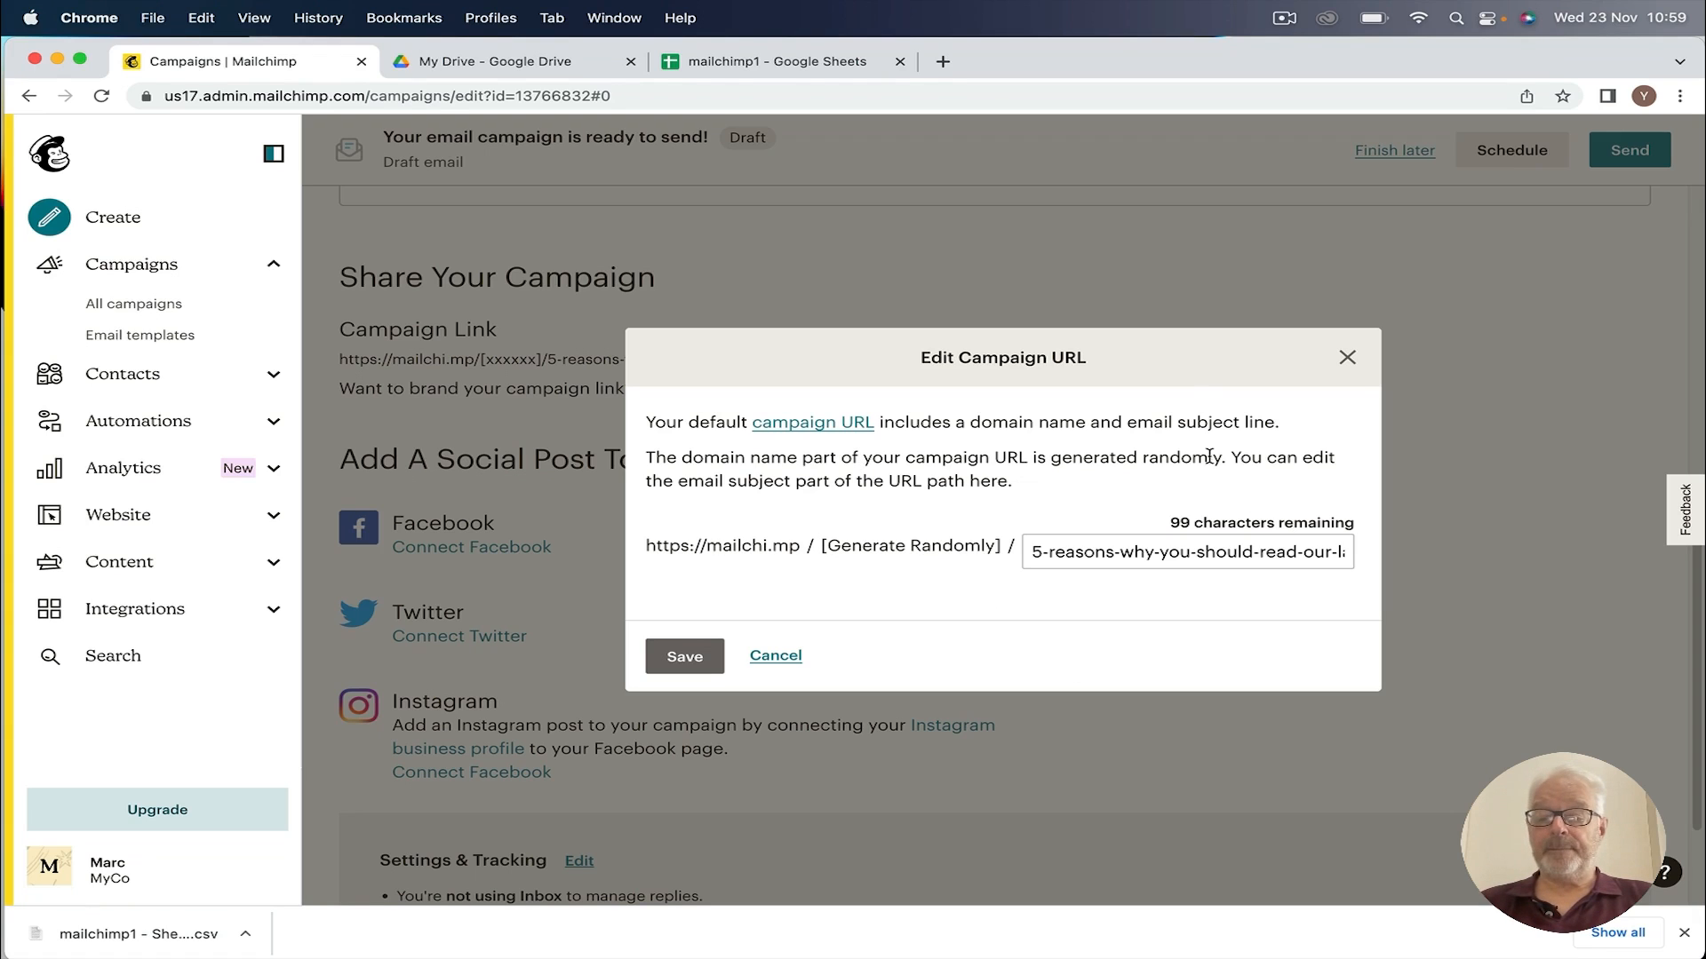
{"action": "left_click", "coordinate": [1348, 360]}
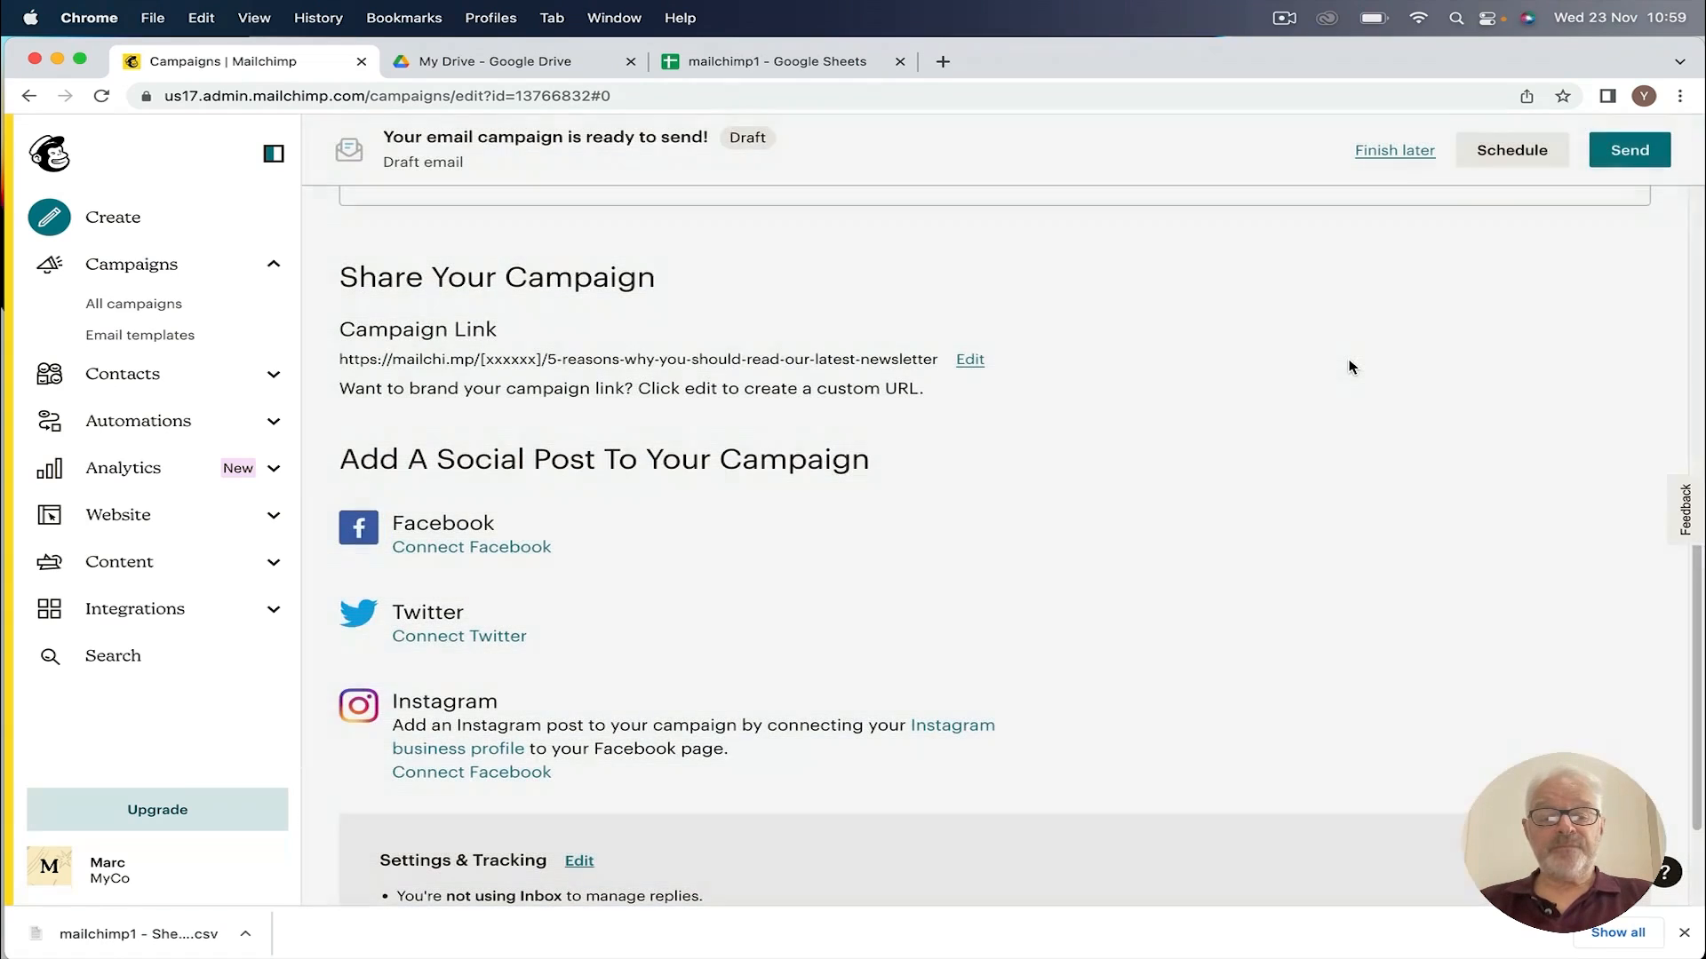
{"action": "scroll", "coordinate": [816, 523], "scroll_direction": "down", "scroll_amount": 2}
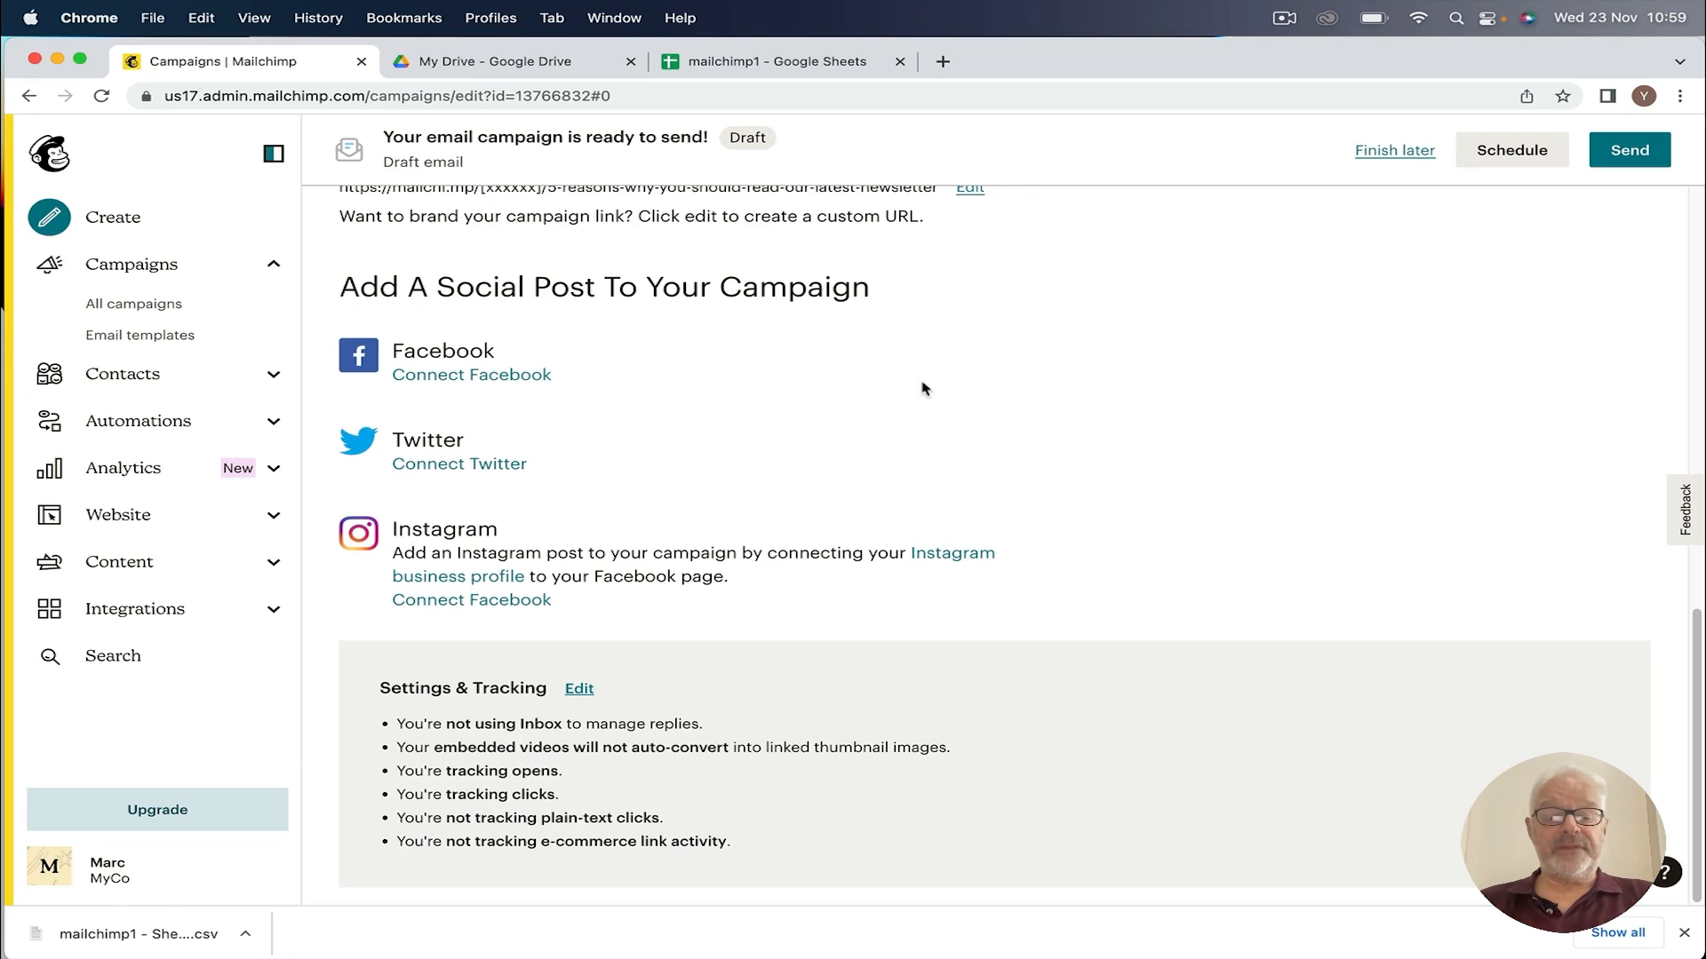
{"action": "scroll", "coordinate": [1077, 348], "scroll_direction": "up", "scroll_amount": 15}
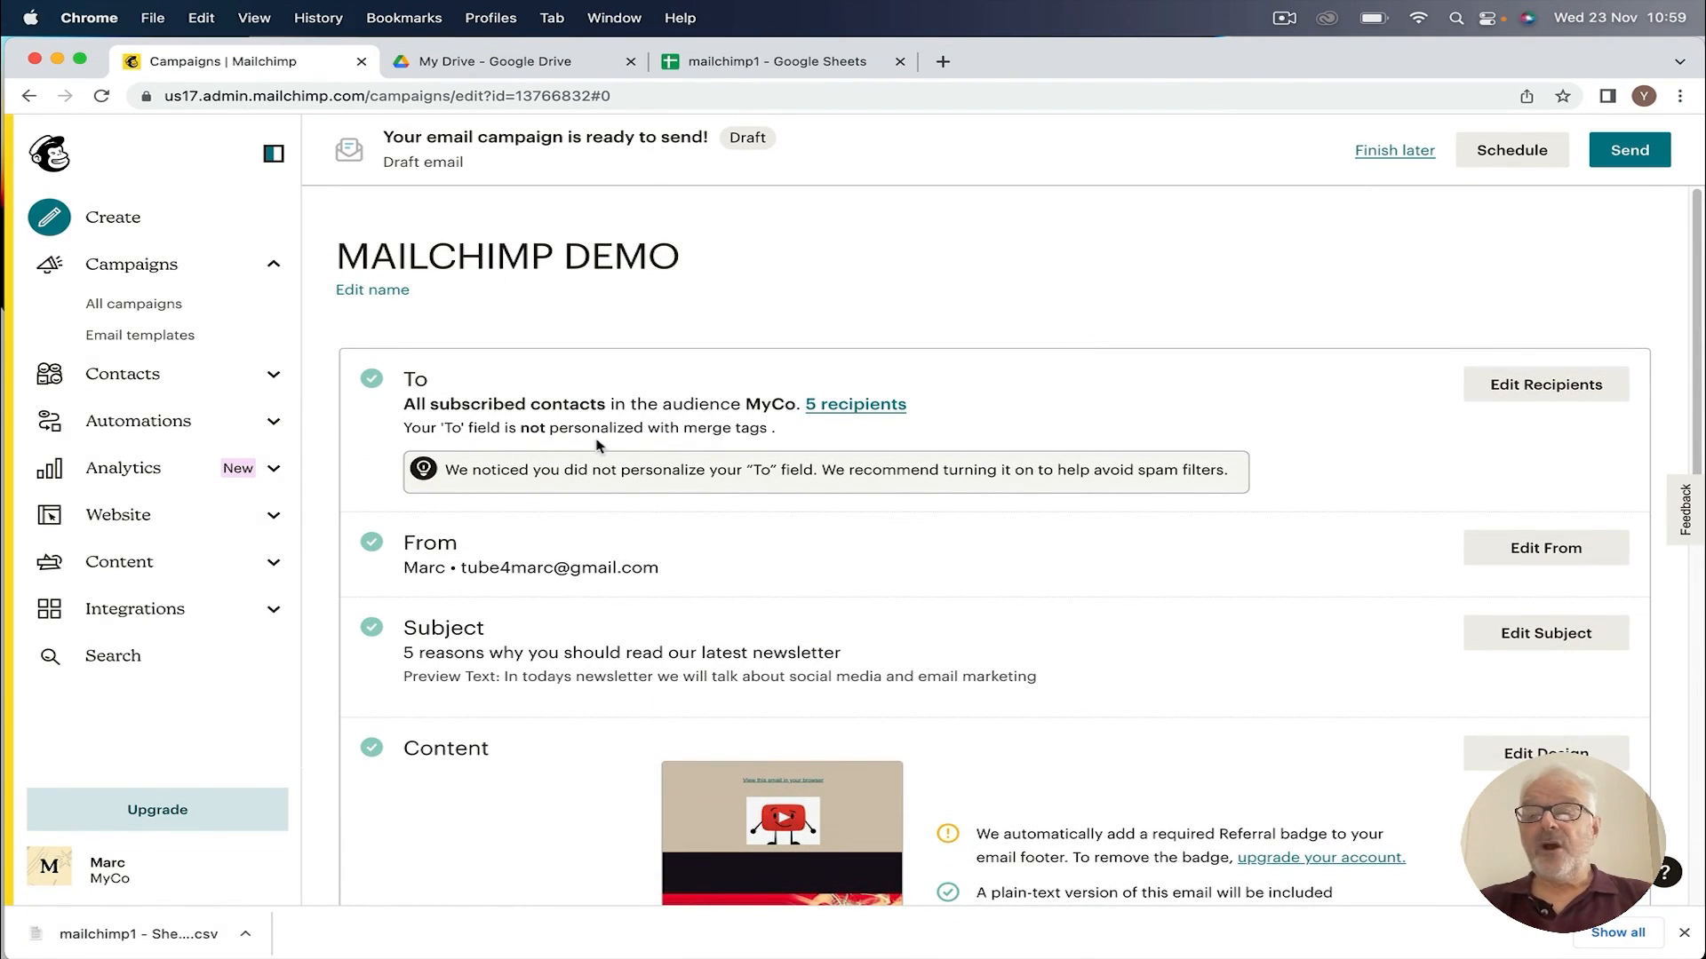
Step: Save the campaign with Finish later and view the Email analytics sample data
{"action": "left_click", "coordinate": [1402, 151]}
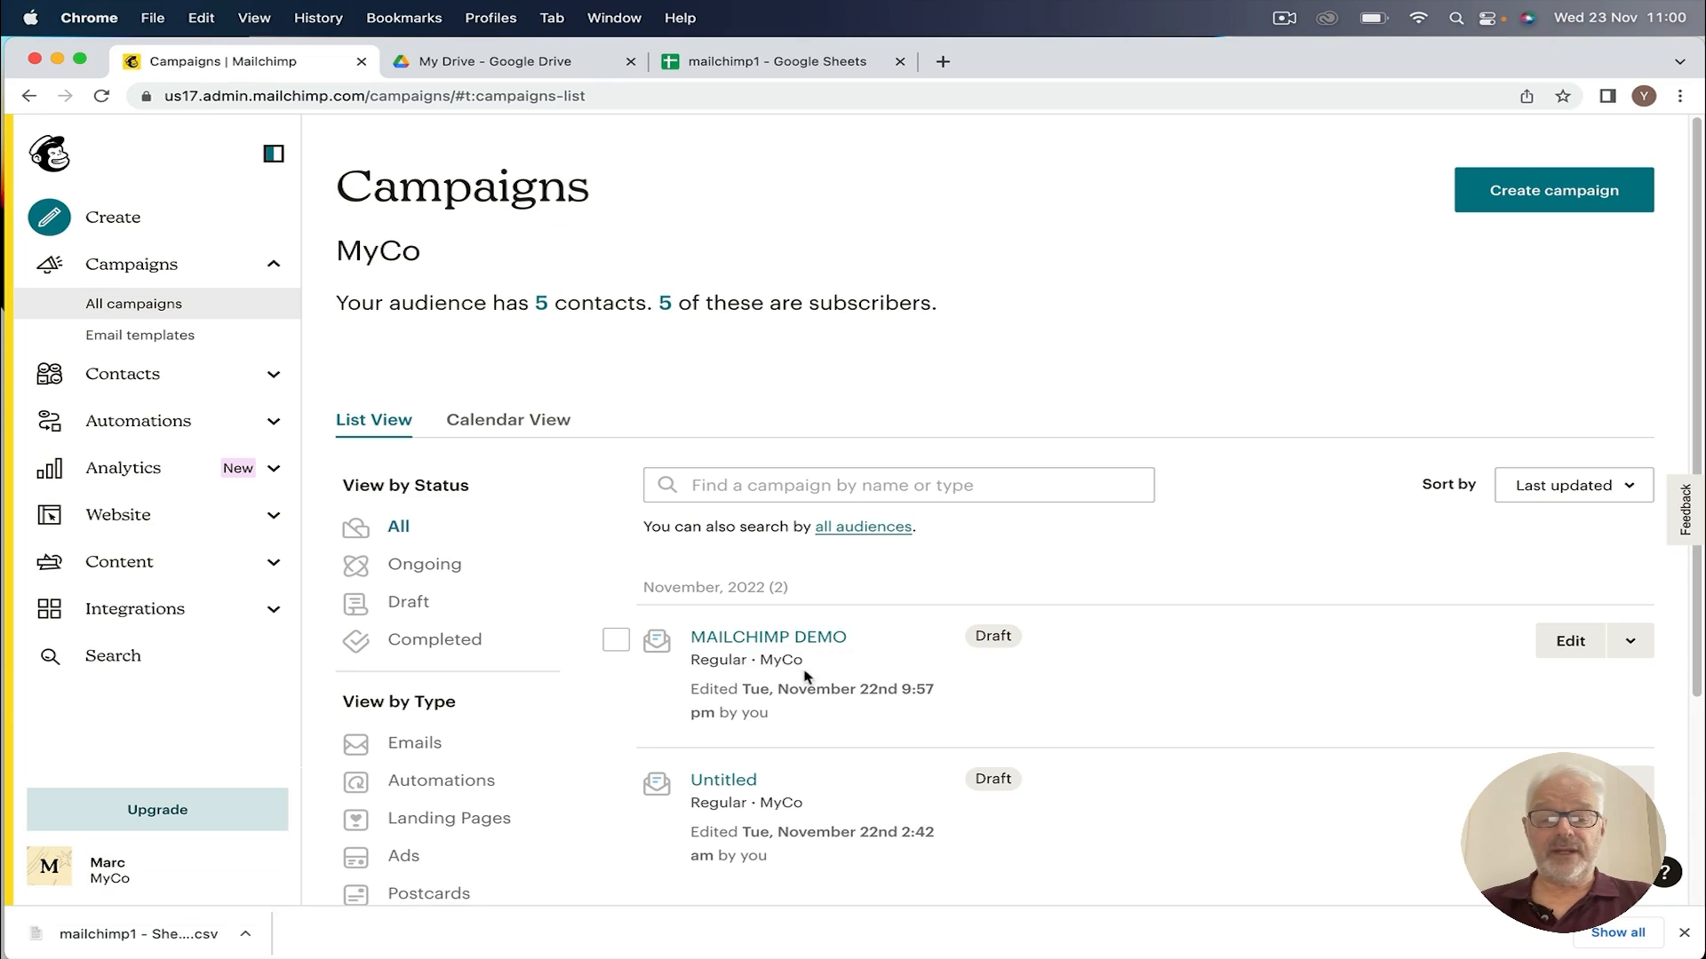
{"action": "left_click", "coordinate": [120, 474]}
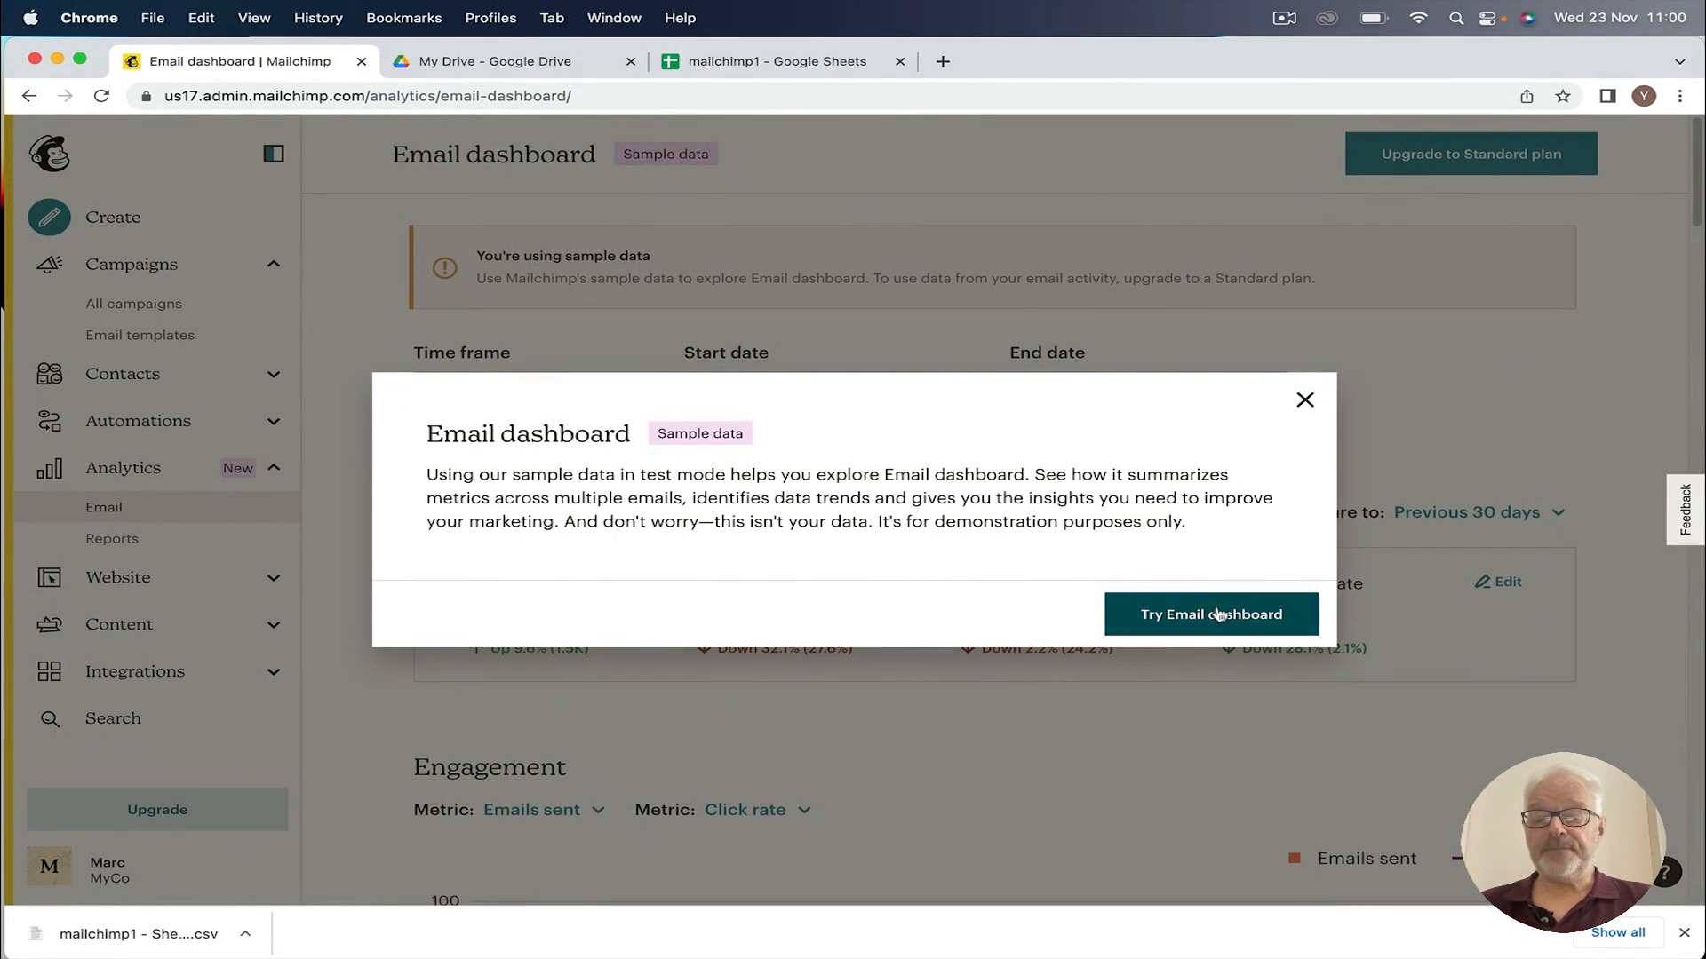
{"action": "left_click", "coordinate": [1305, 401]}
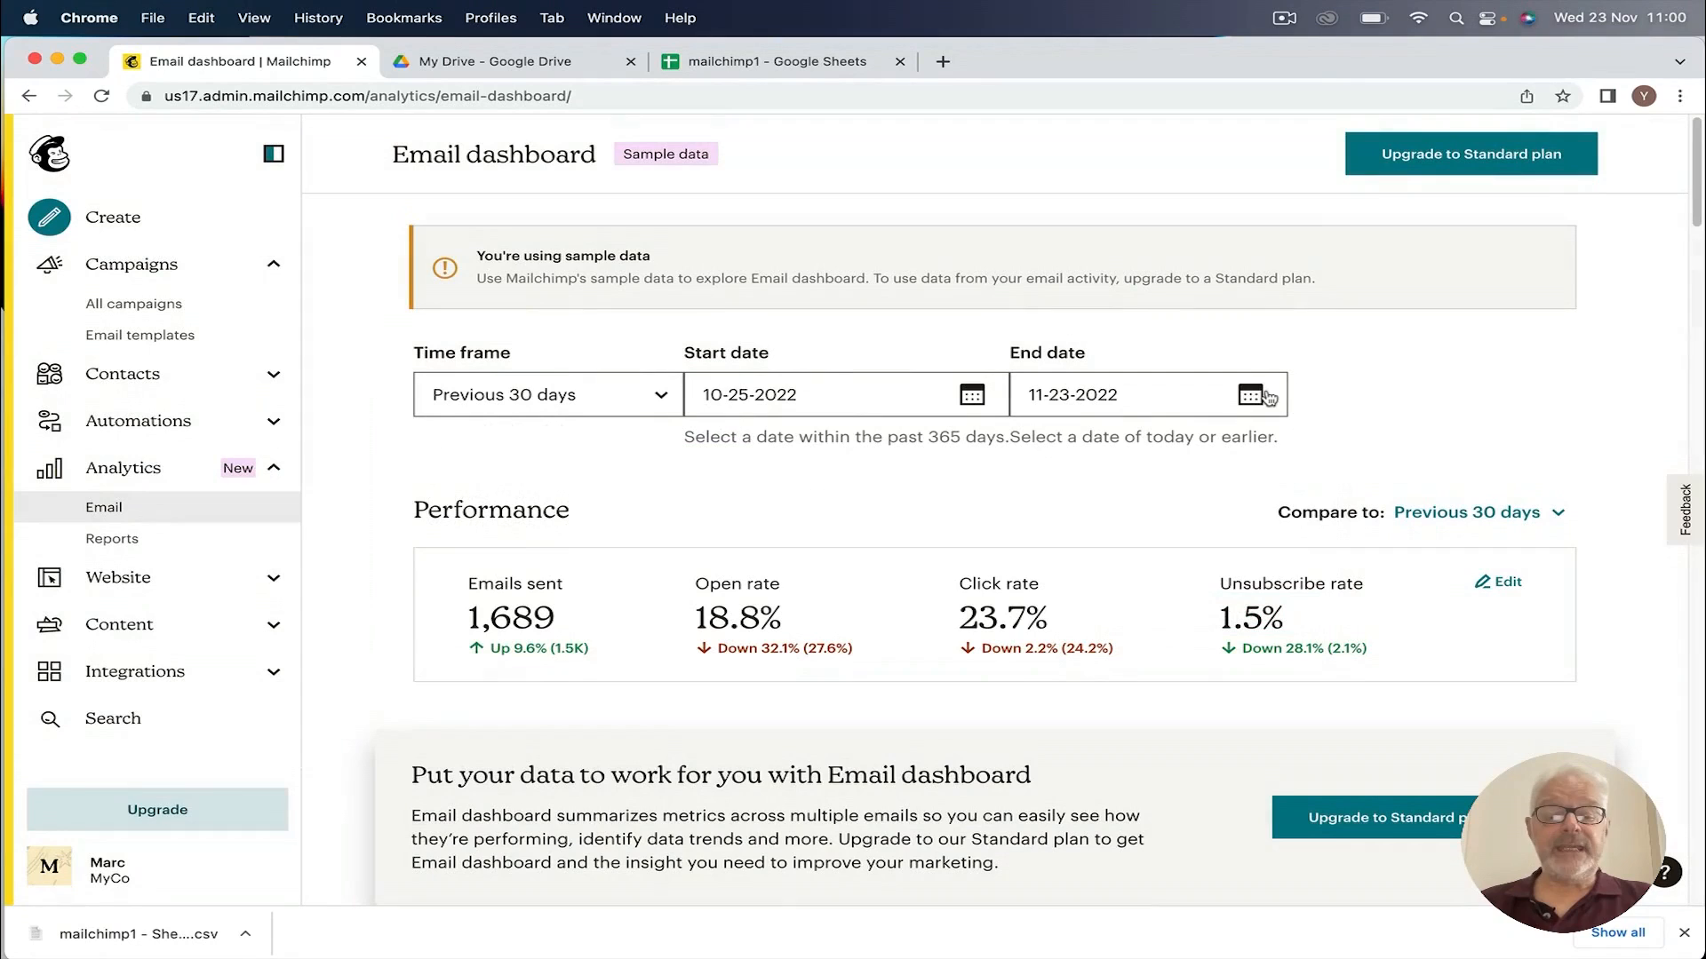
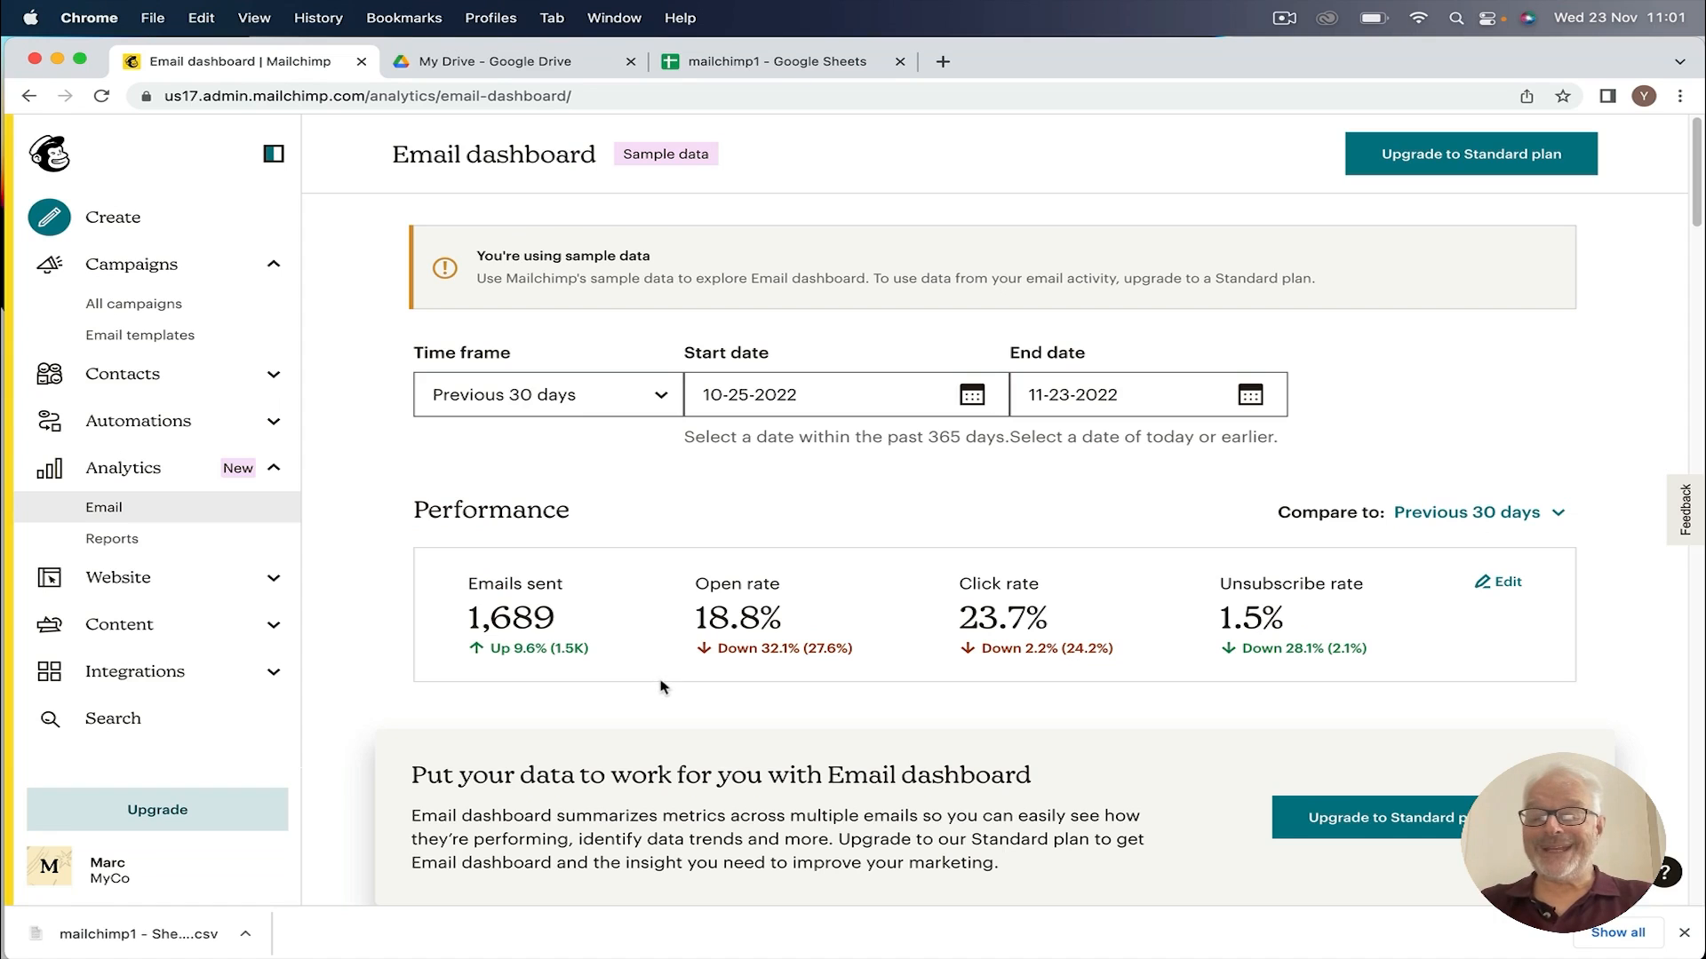
Step: Scroll through the Email analytics sample data to review it
{"action": "scroll", "coordinate": [660, 687], "scroll_direction": "down", "scroll_amount": 1}
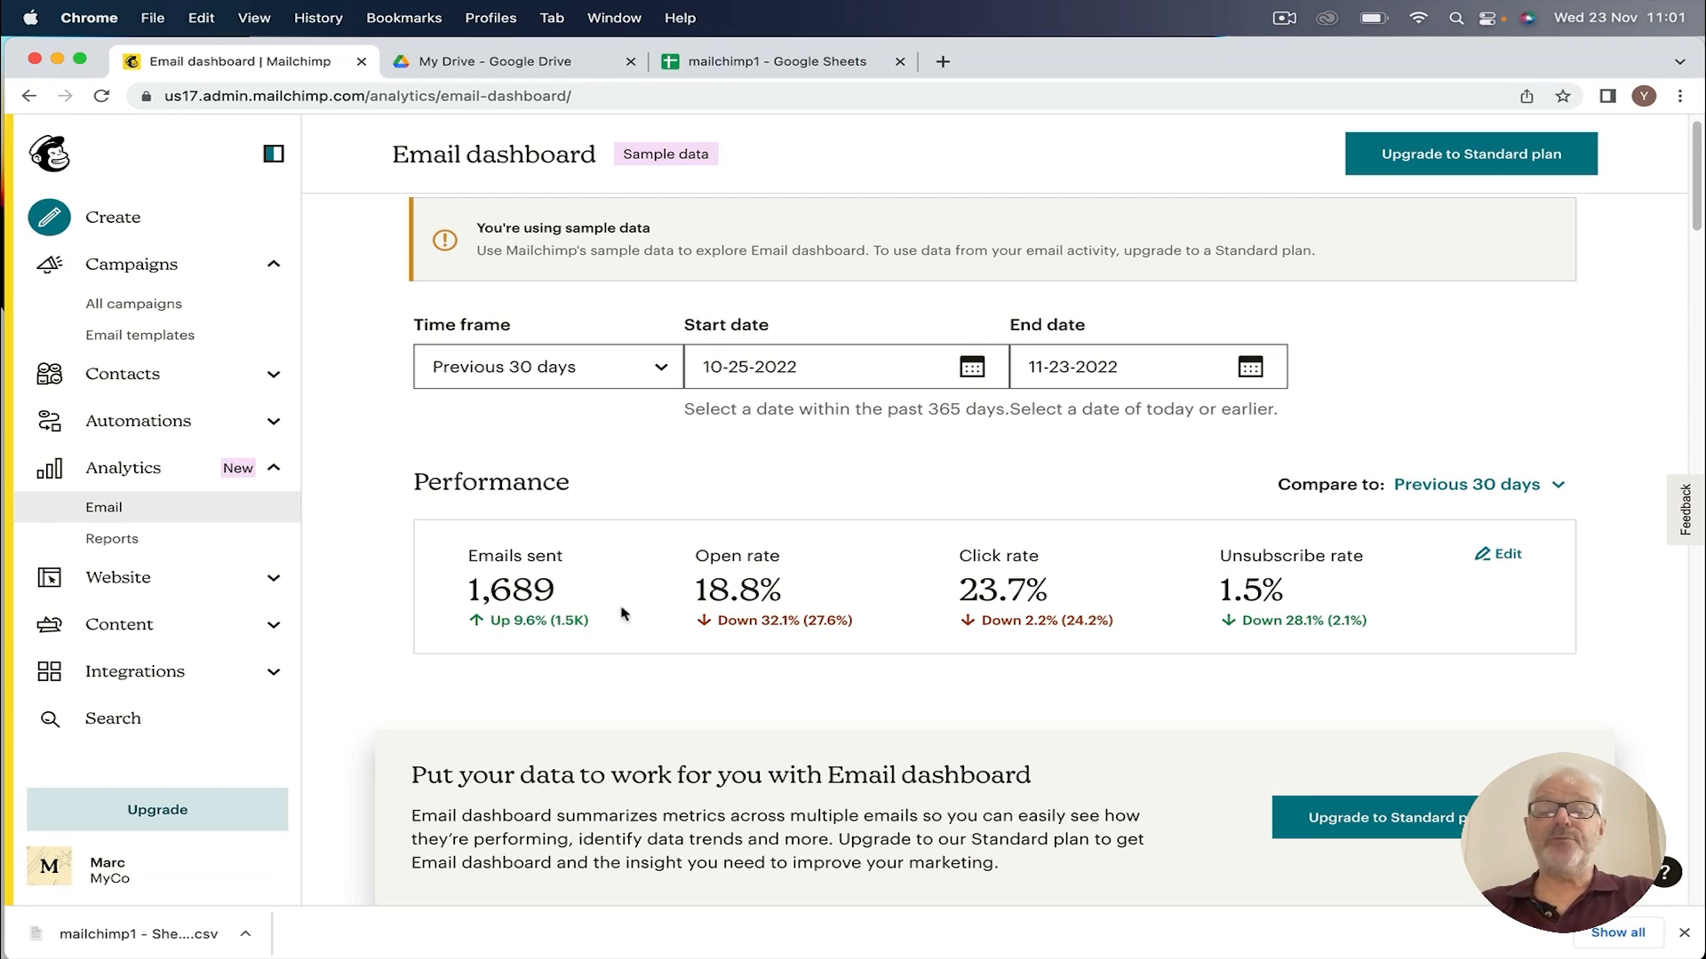
{"action": "scroll", "coordinate": [749, 602], "scroll_direction": "down", "scroll_amount": 7}
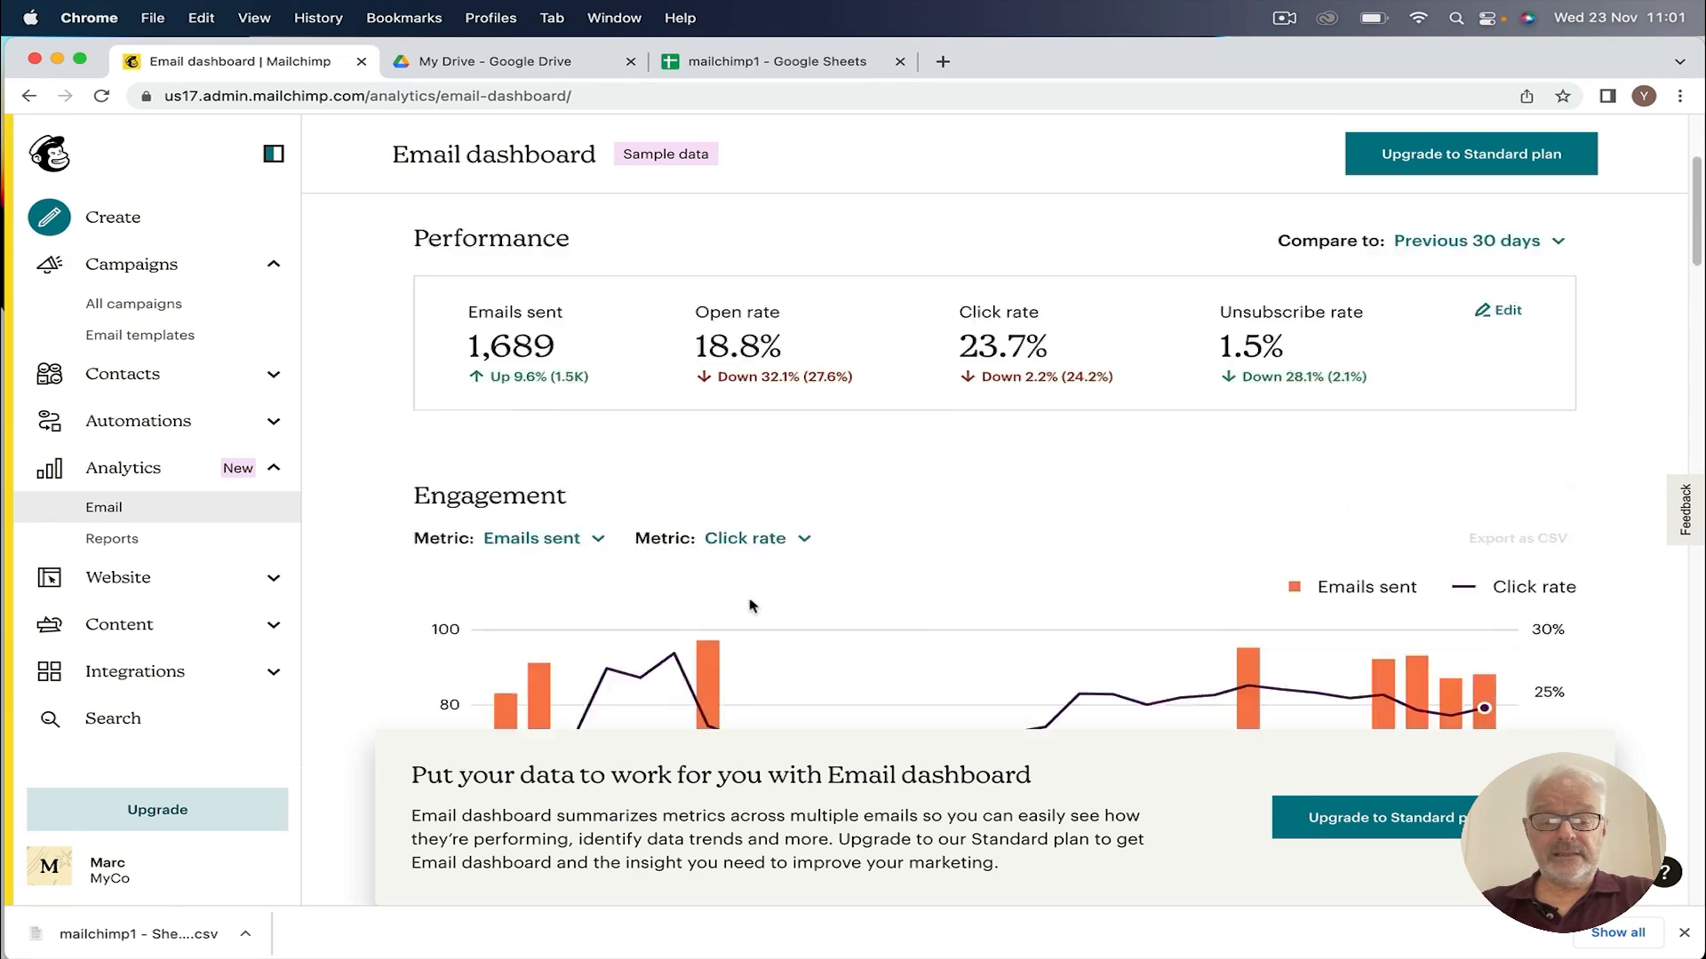
{"action": "scroll", "coordinate": [765, 564], "scroll_direction": "up", "scroll_amount": 2}
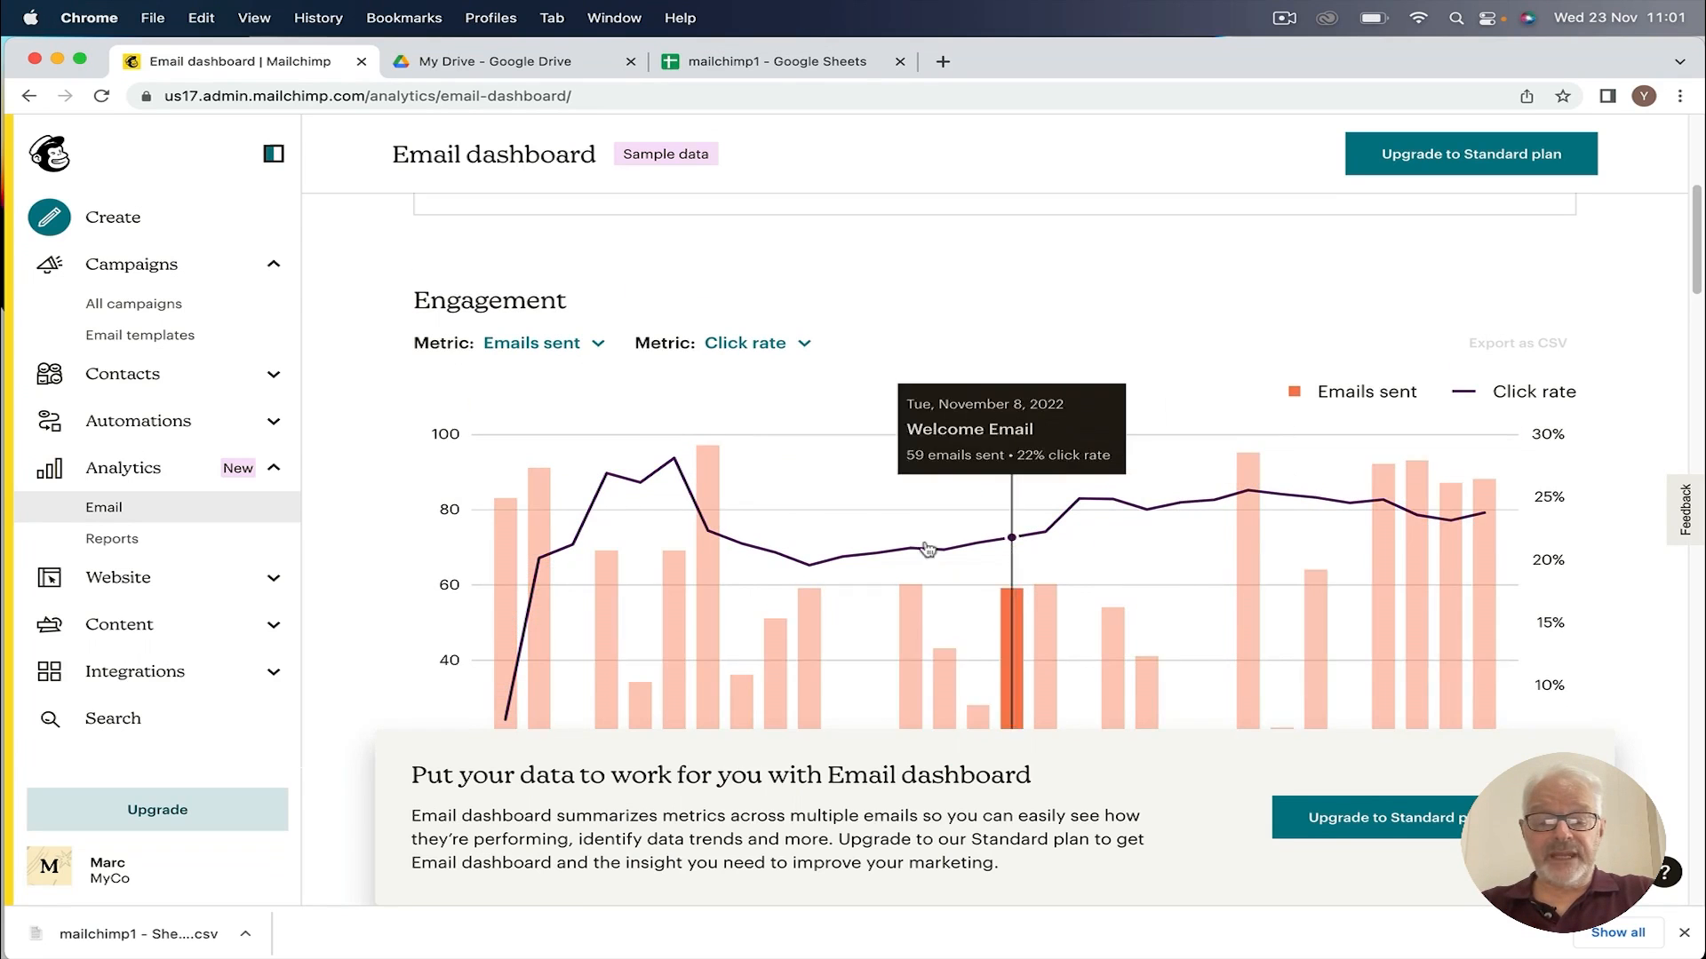
{"action": "scroll", "coordinate": [927, 549], "scroll_direction": "down", "scroll_amount": 8}
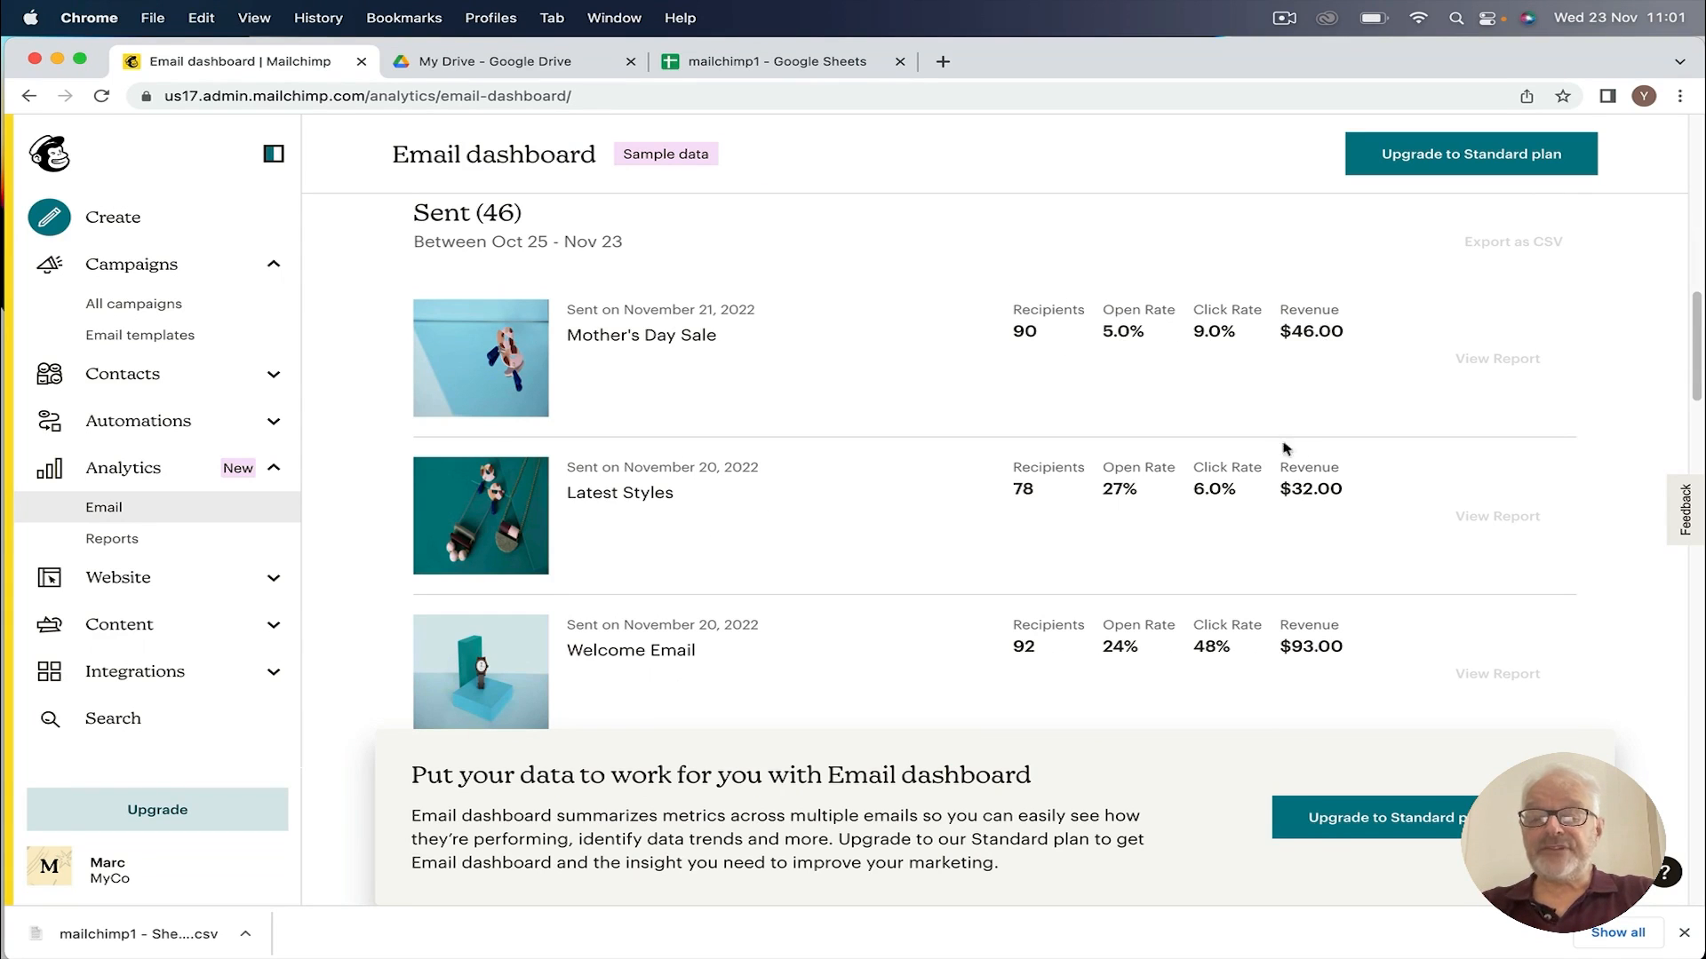
{"action": "scroll", "coordinate": [1286, 449], "scroll_direction": "down", "scroll_amount": 7}
{"action": "scroll", "coordinate": [1294, 443], "scroll_direction": "down", "scroll_amount": 10}
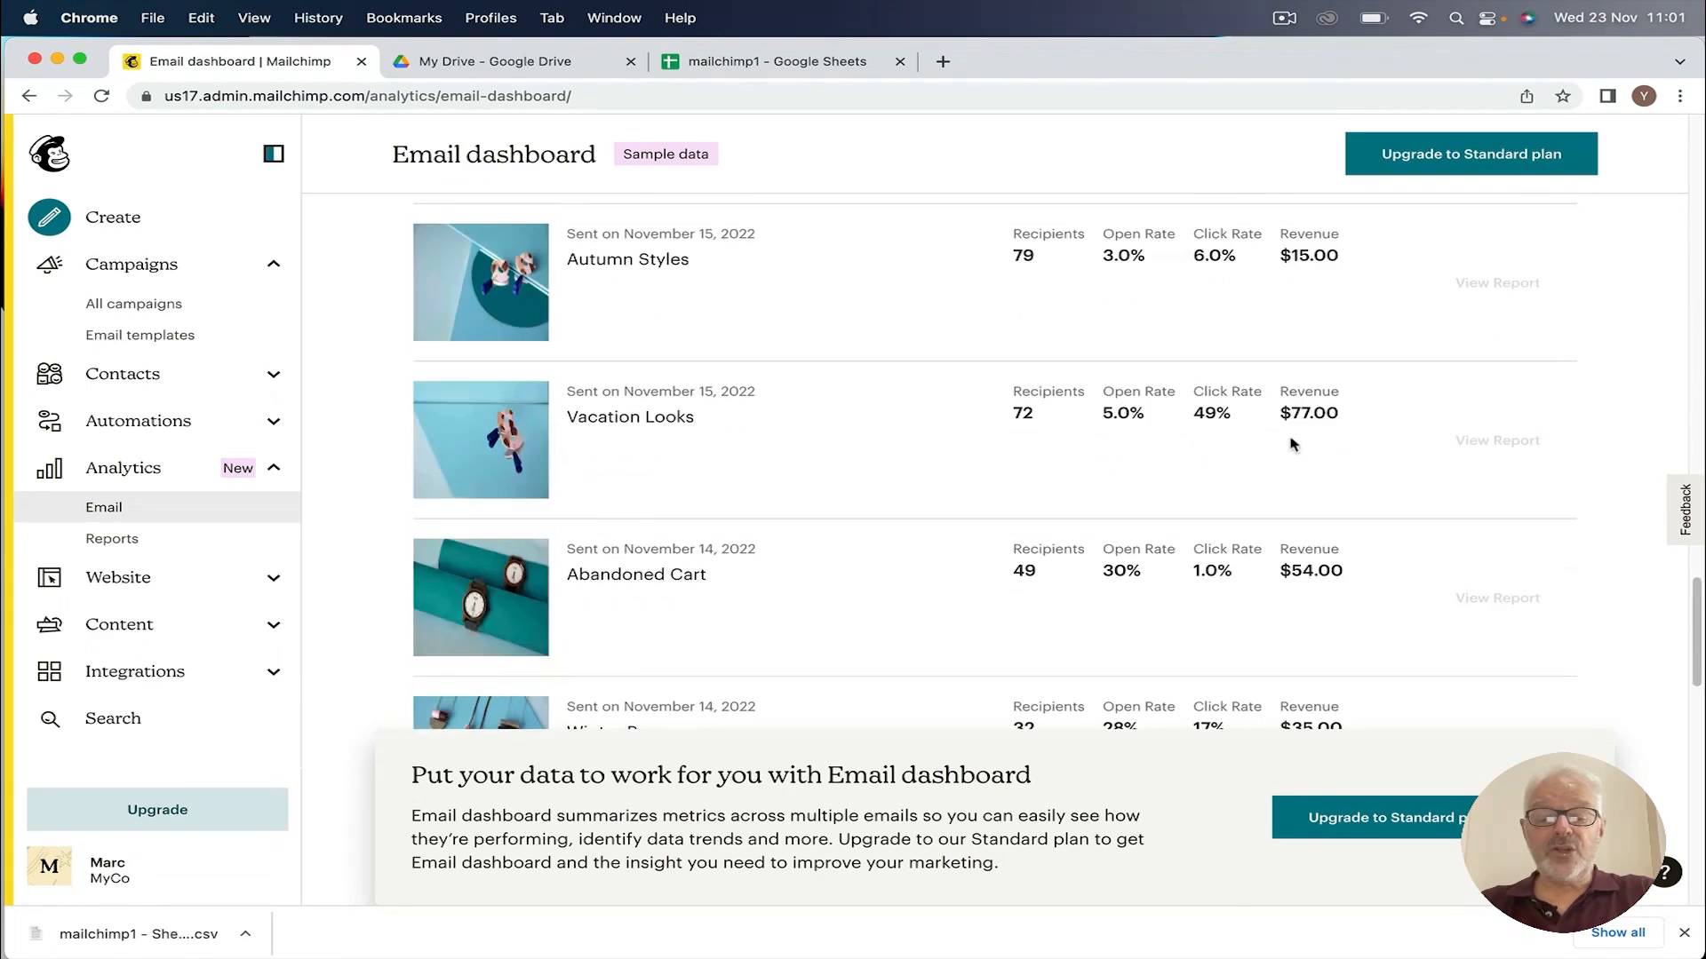
{"action": "scroll", "coordinate": [1294, 445], "scroll_direction": "down", "scroll_amount": 6}
{"action": "scroll", "coordinate": [1293, 445], "scroll_direction": "down", "scroll_amount": 8}
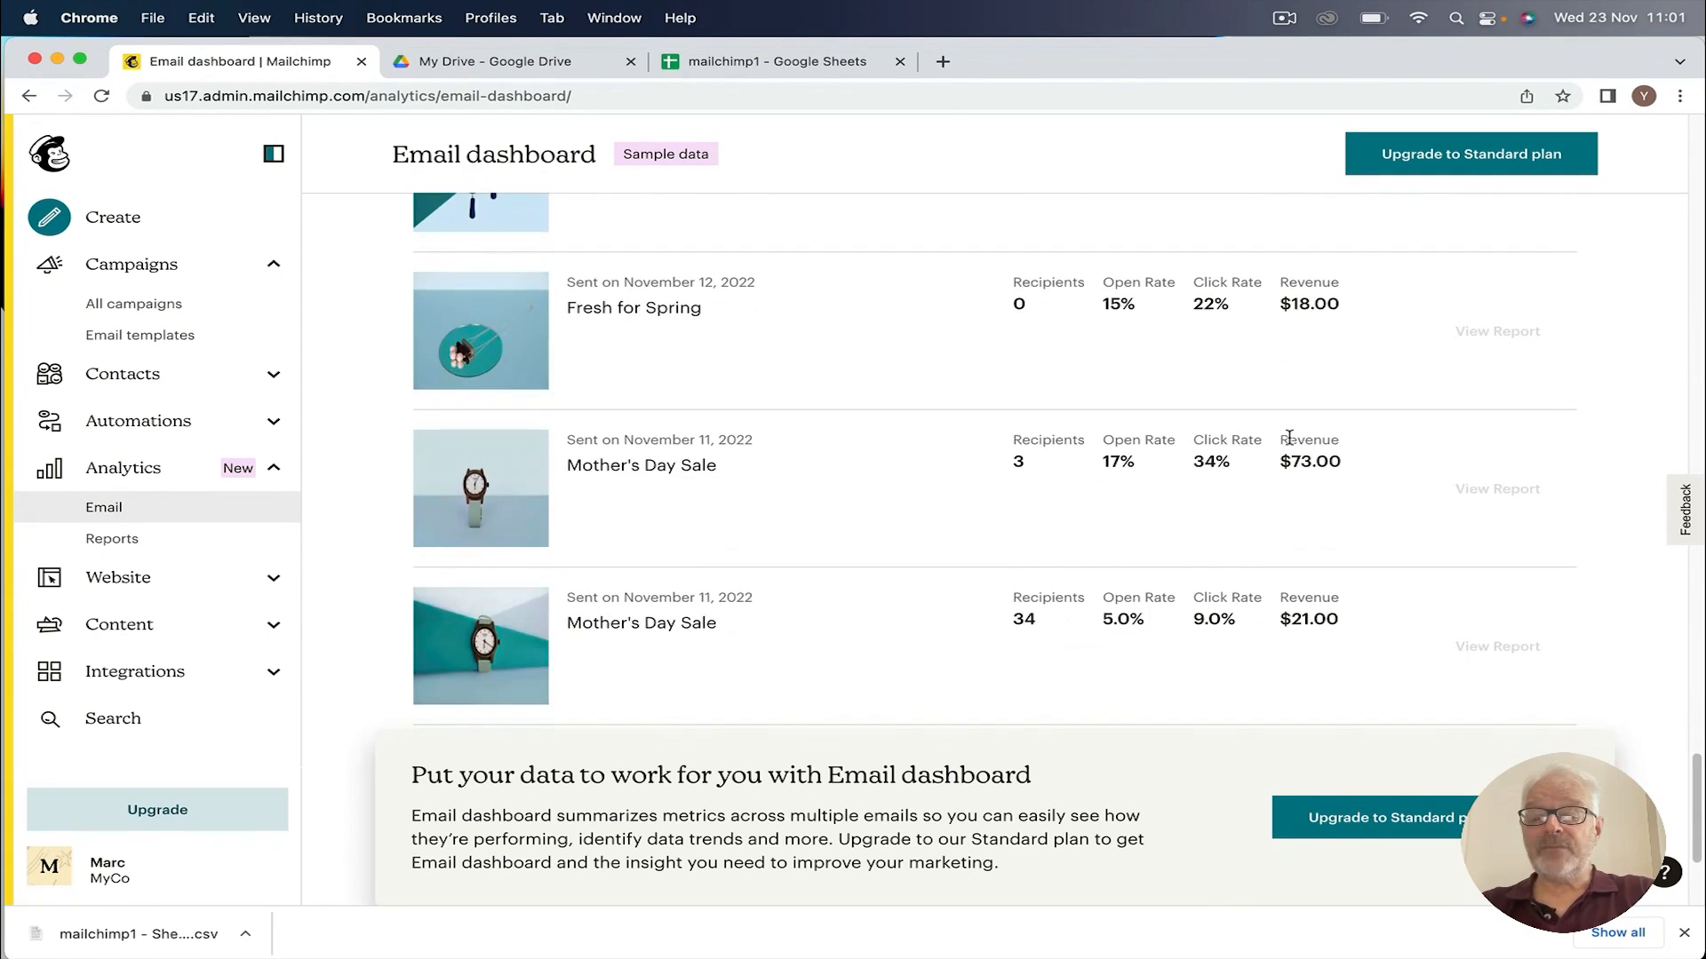
{"action": "scroll", "coordinate": [1288, 437], "scroll_direction": "down", "scroll_amount": 5}
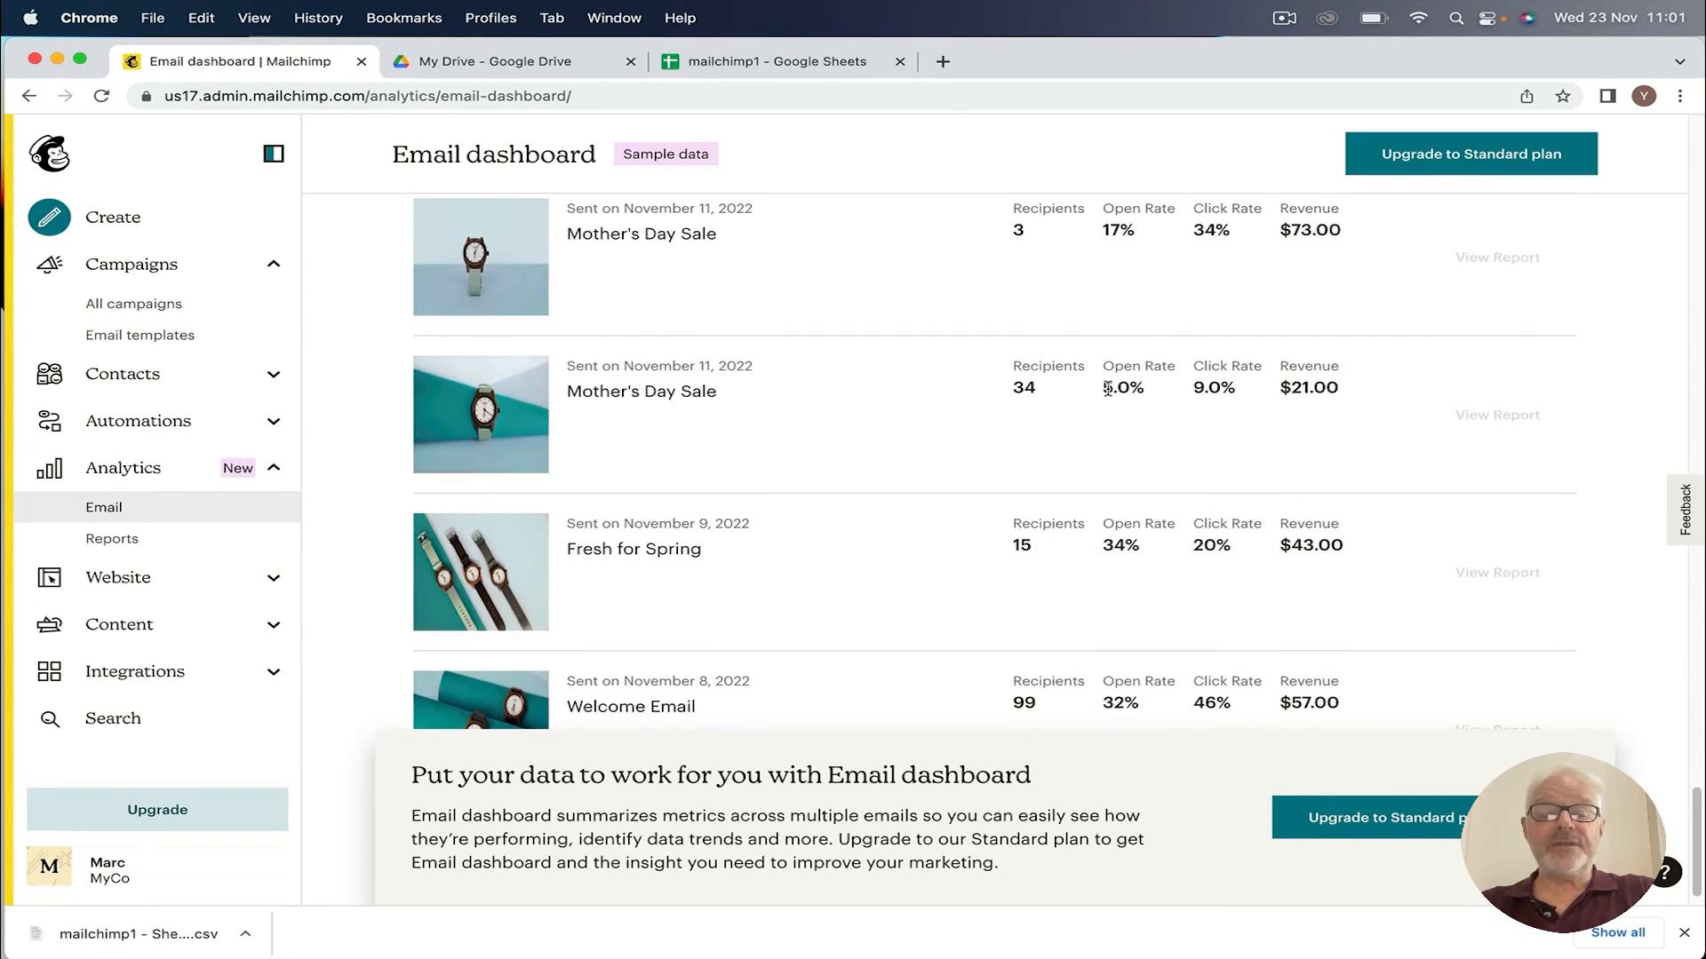
{"action": "scroll", "coordinate": [1107, 388], "scroll_direction": "up", "scroll_amount": 10}
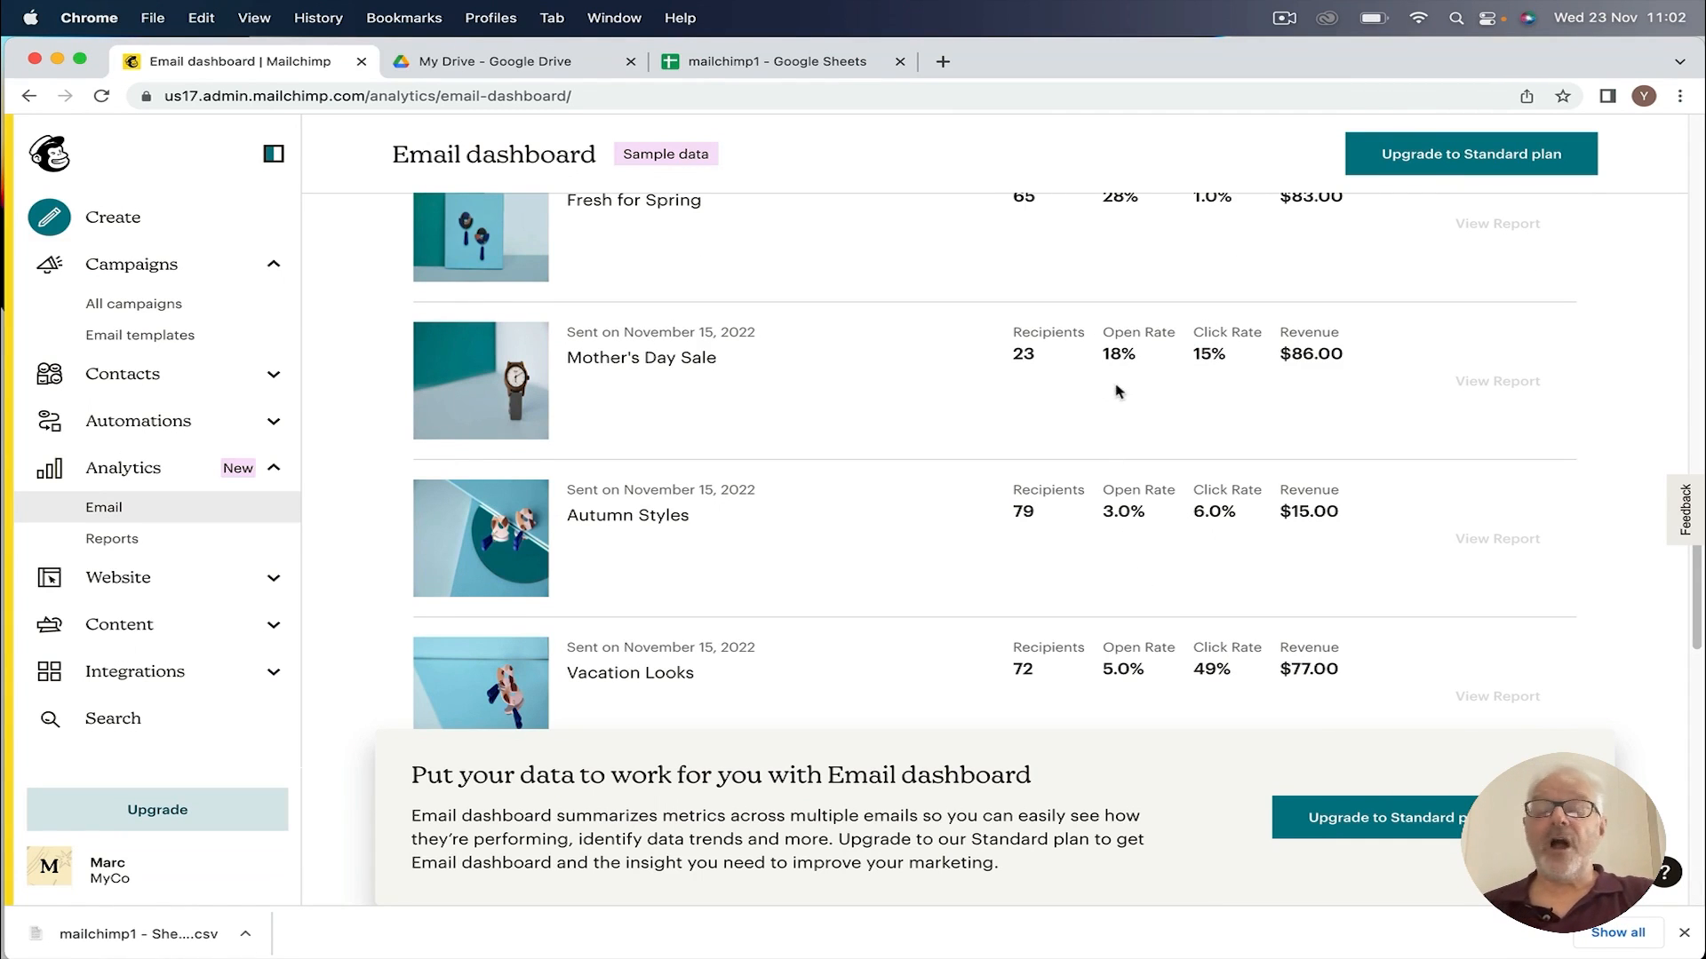
{"action": "scroll", "coordinate": [1118, 371], "scroll_direction": "up", "scroll_amount": 10}
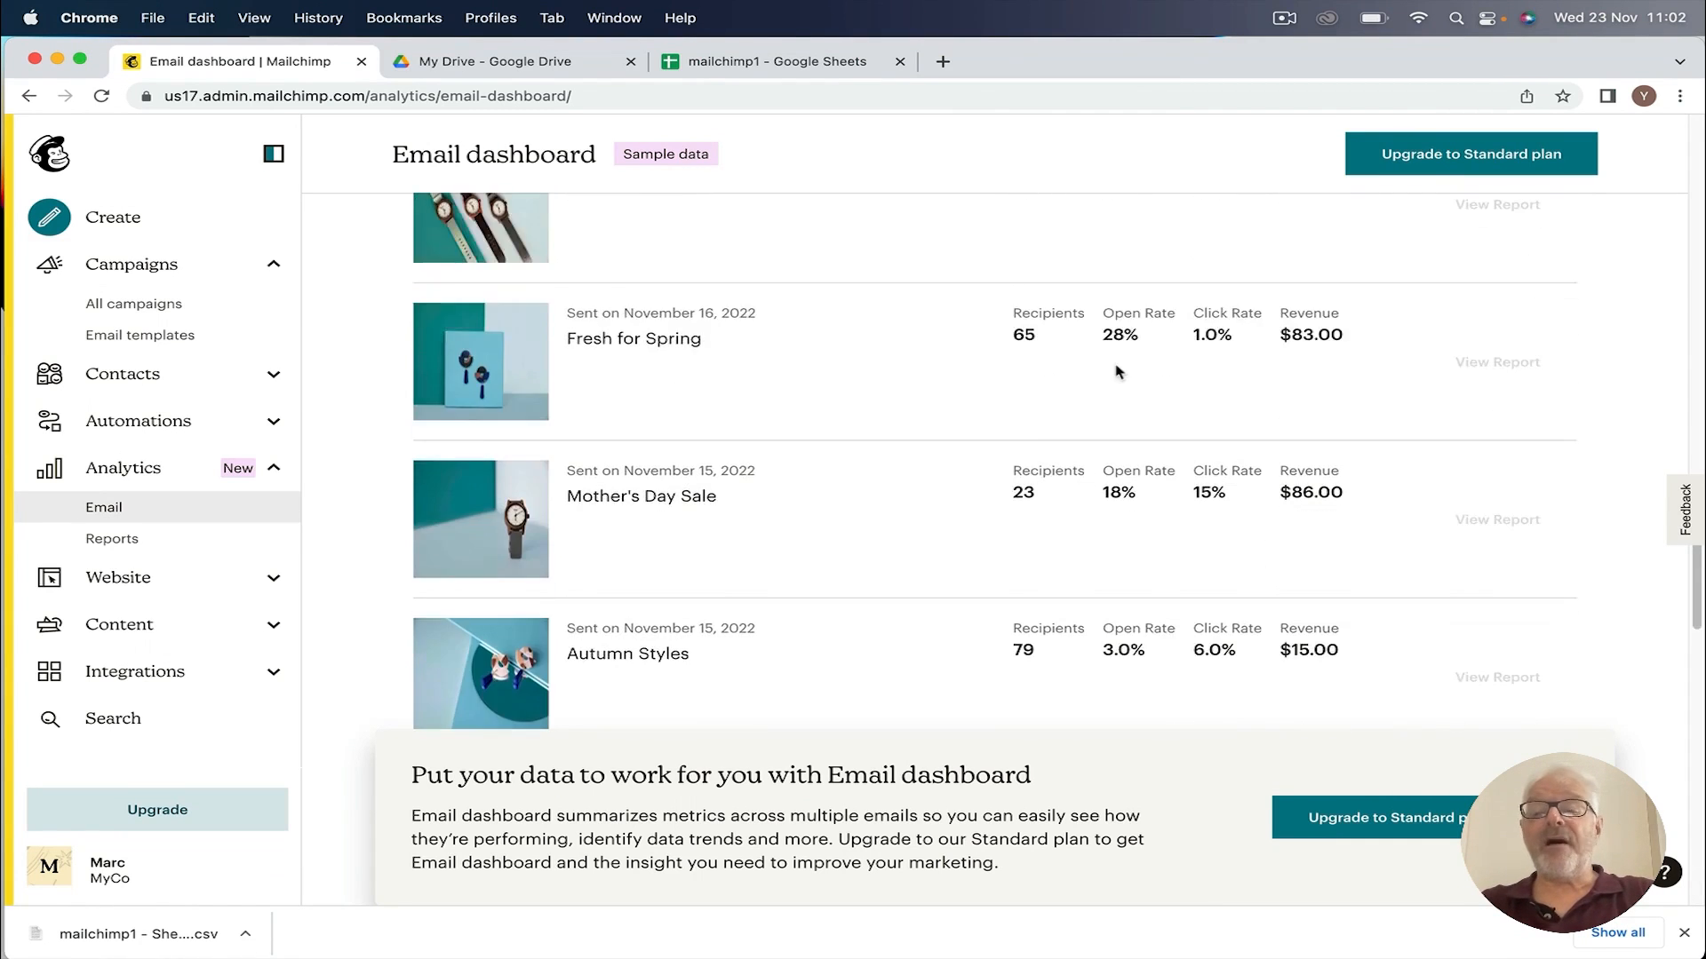
{"action": "scroll", "coordinate": [1117, 371], "scroll_direction": "up", "scroll_amount": 5}
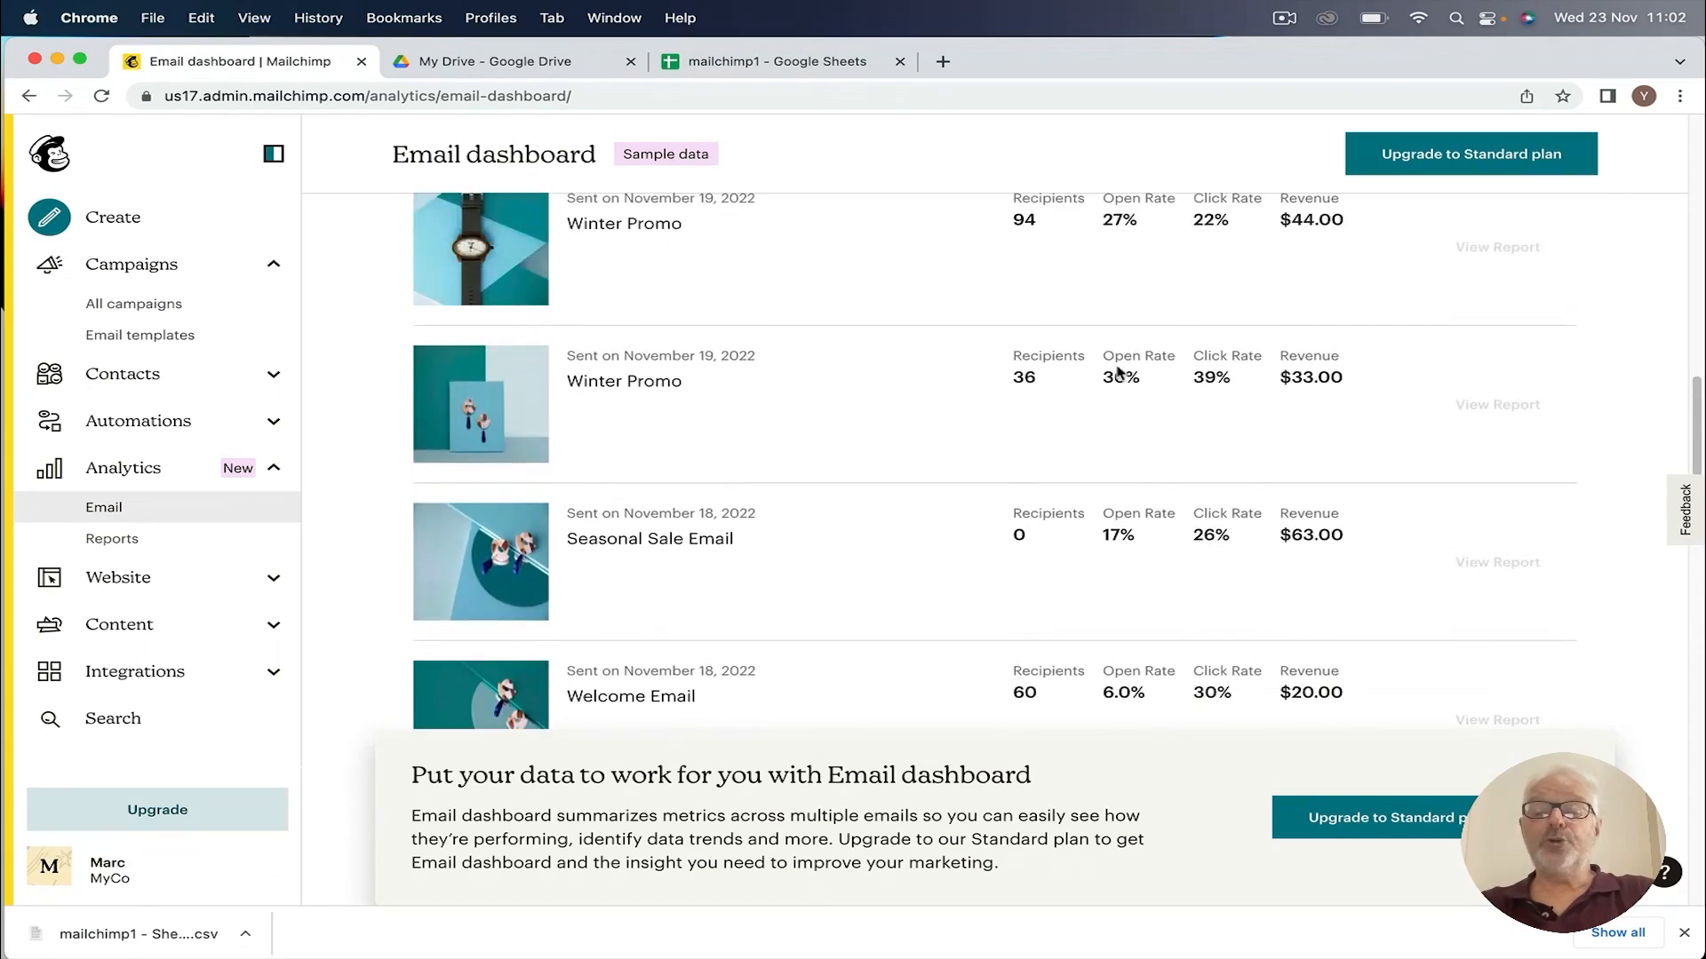
{"action": "scroll", "coordinate": [1120, 369], "scroll_direction": "up", "scroll_amount": 5}
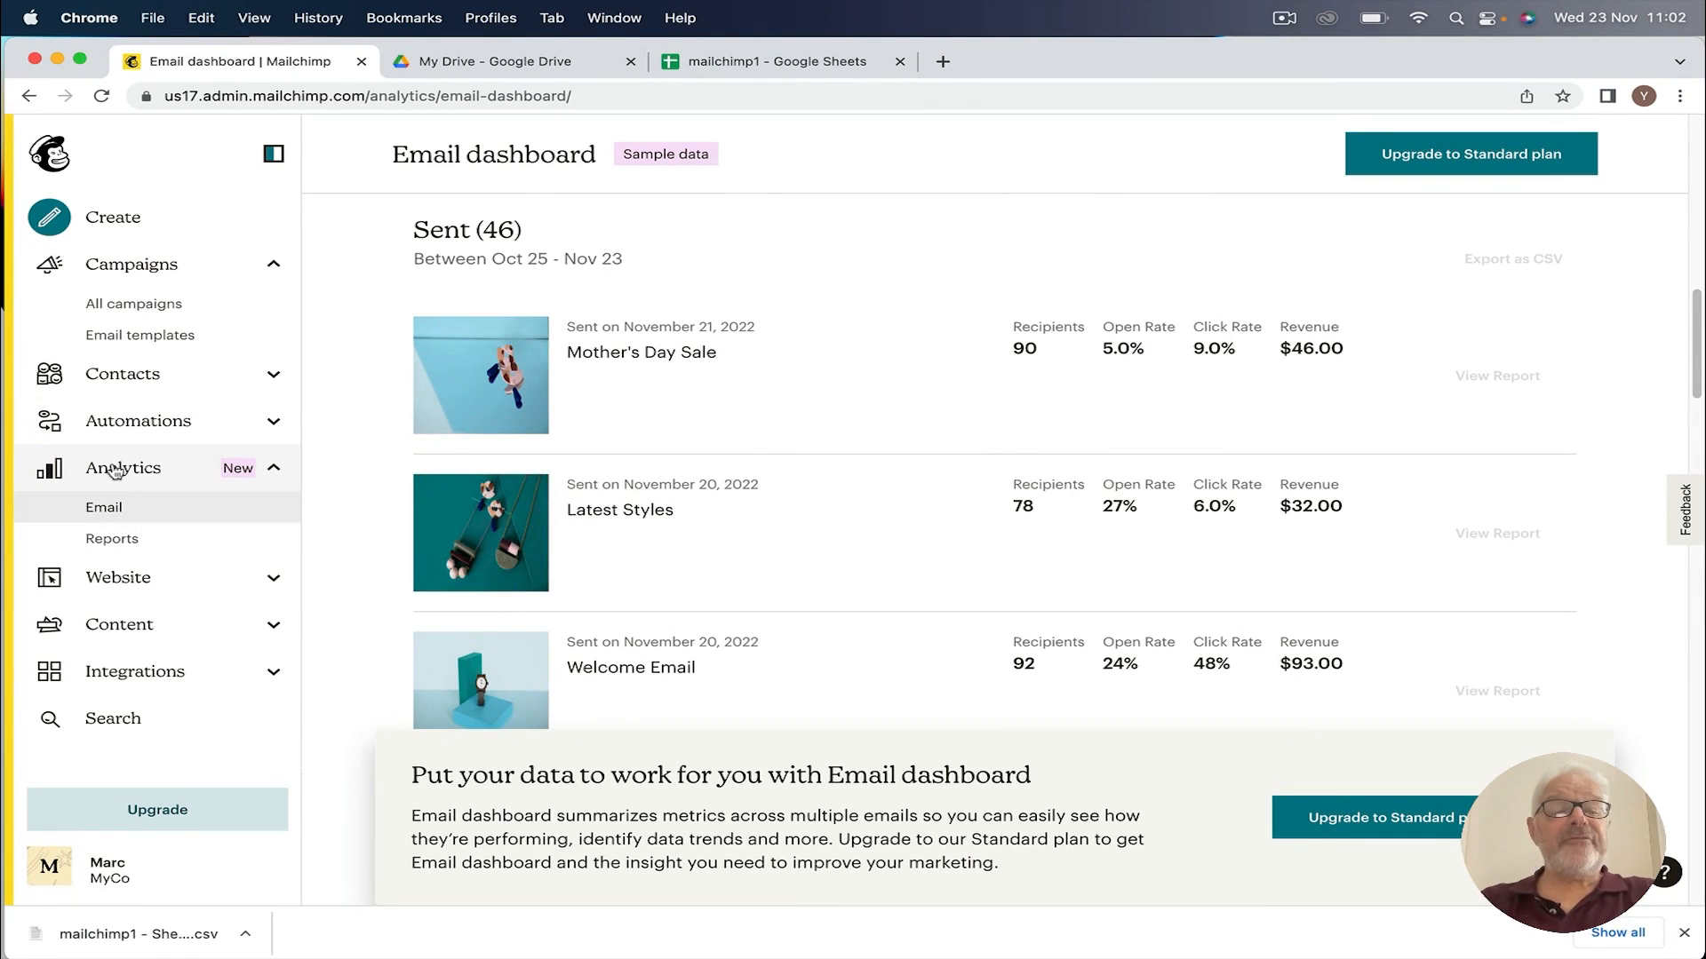
Step: From All campaigns, create a new campaign of the Build Landing Page type
{"action": "left_click", "coordinate": [131, 264]}
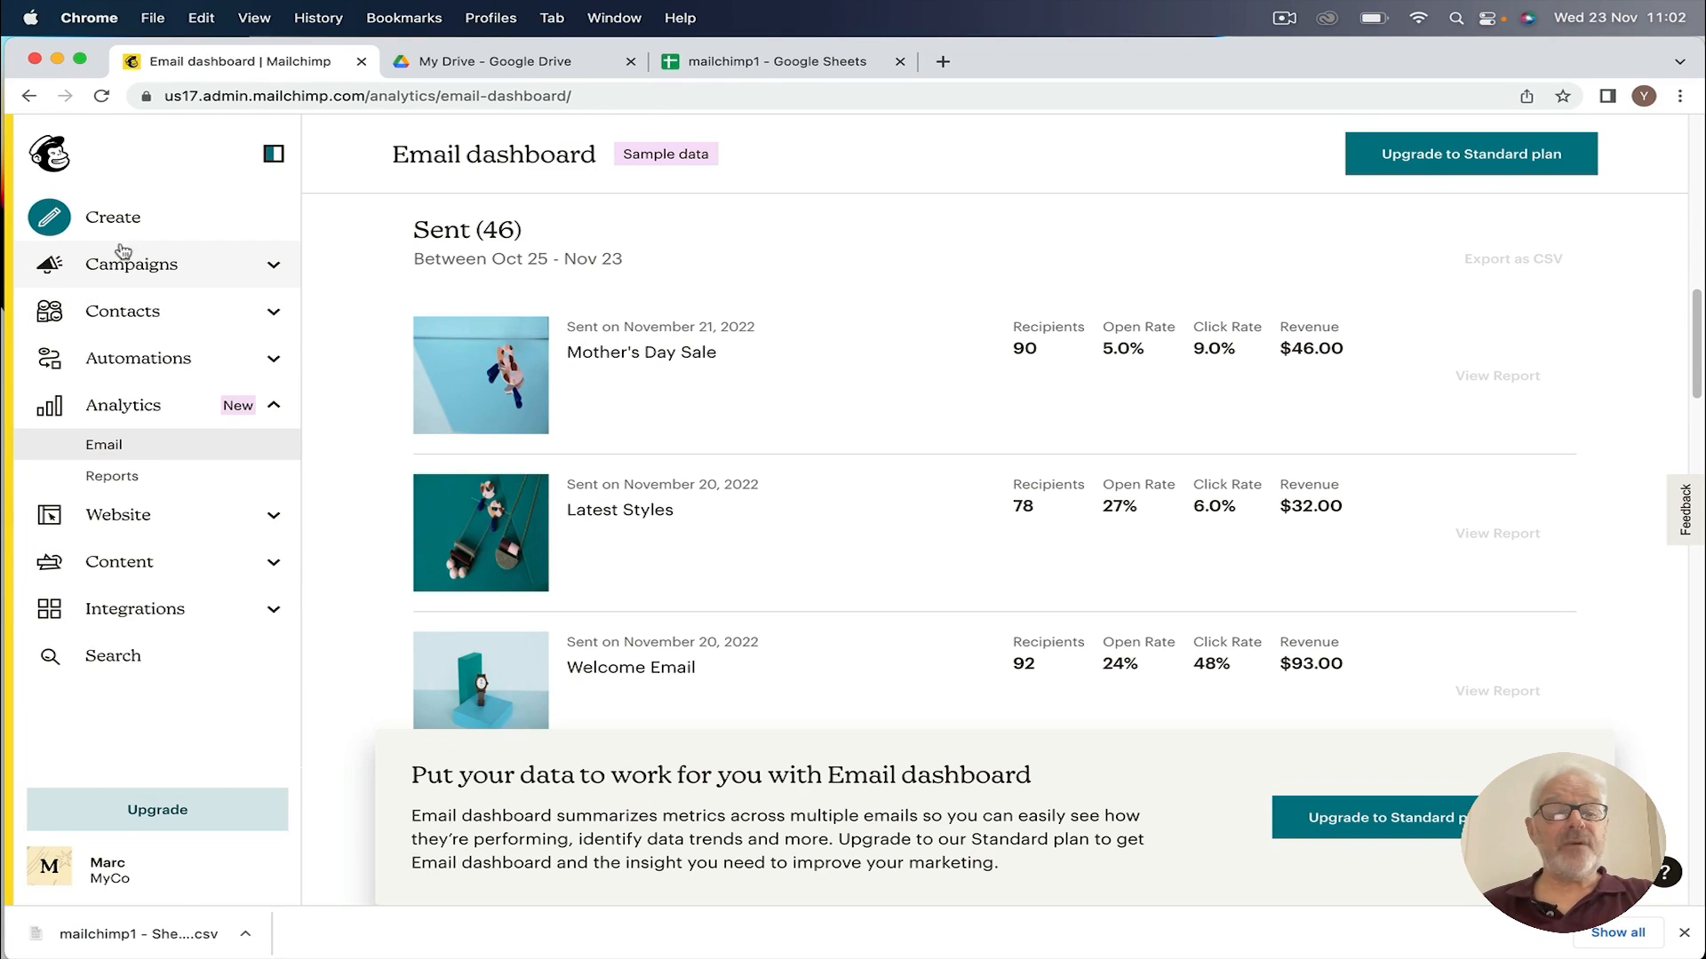
{"action": "left_click", "coordinate": [133, 266]}
{"action": "left_click", "coordinate": [138, 304]}
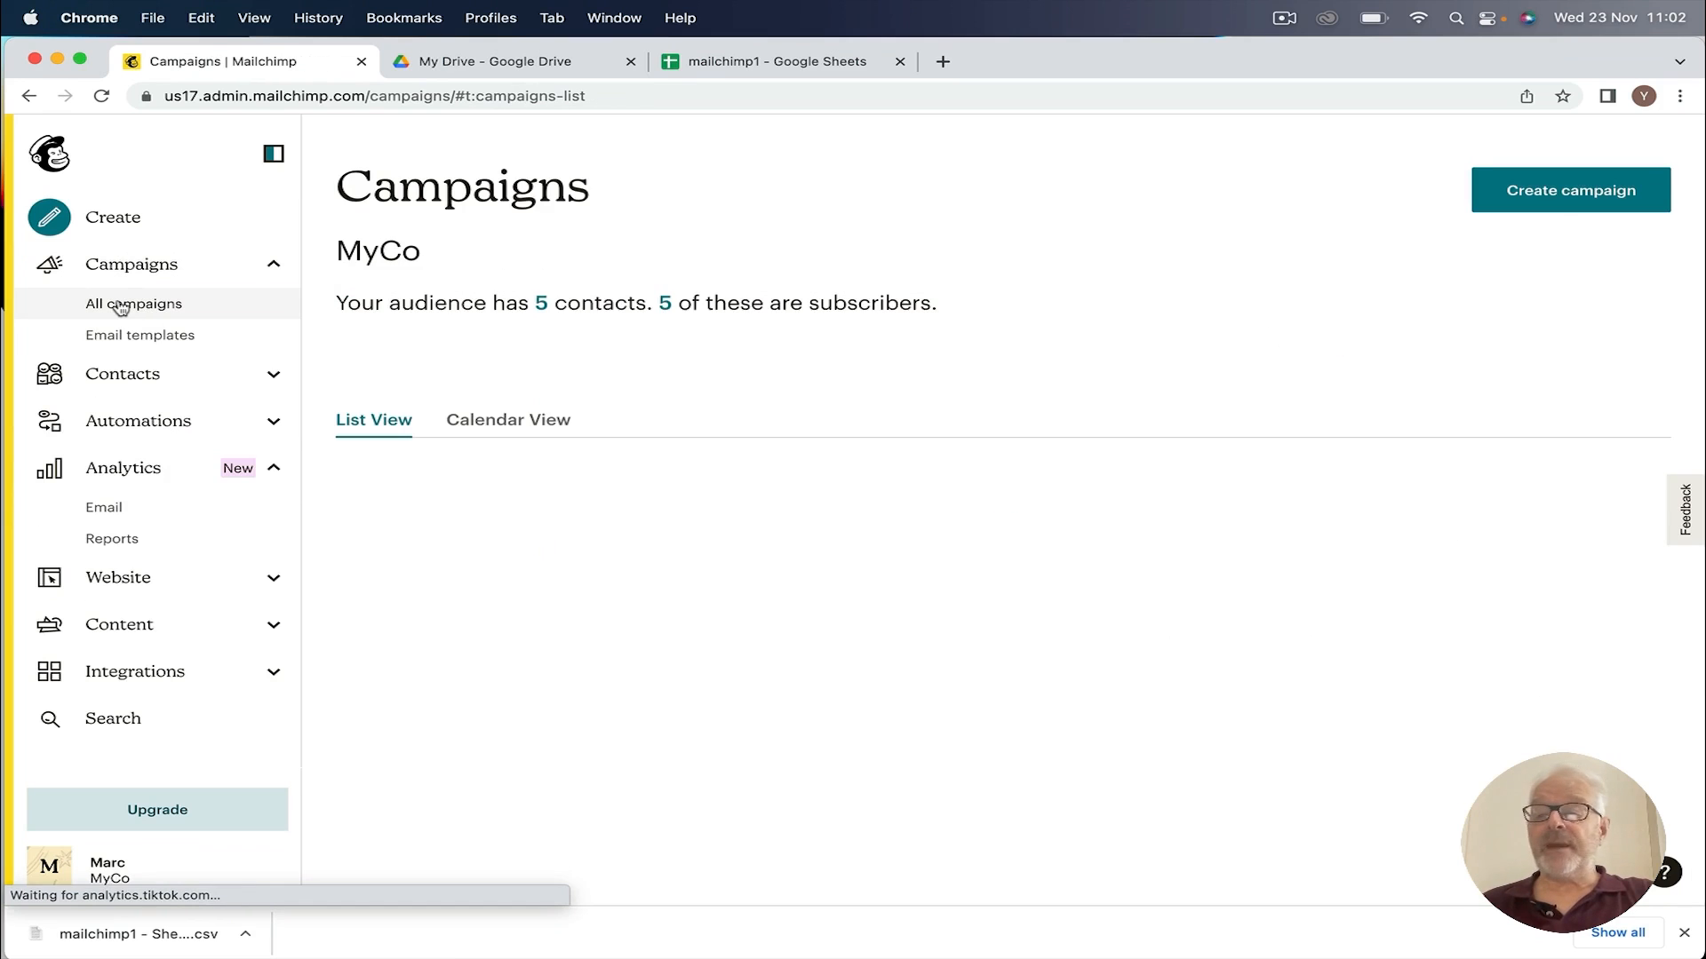
{"action": "left_click", "coordinate": [1561, 192]}
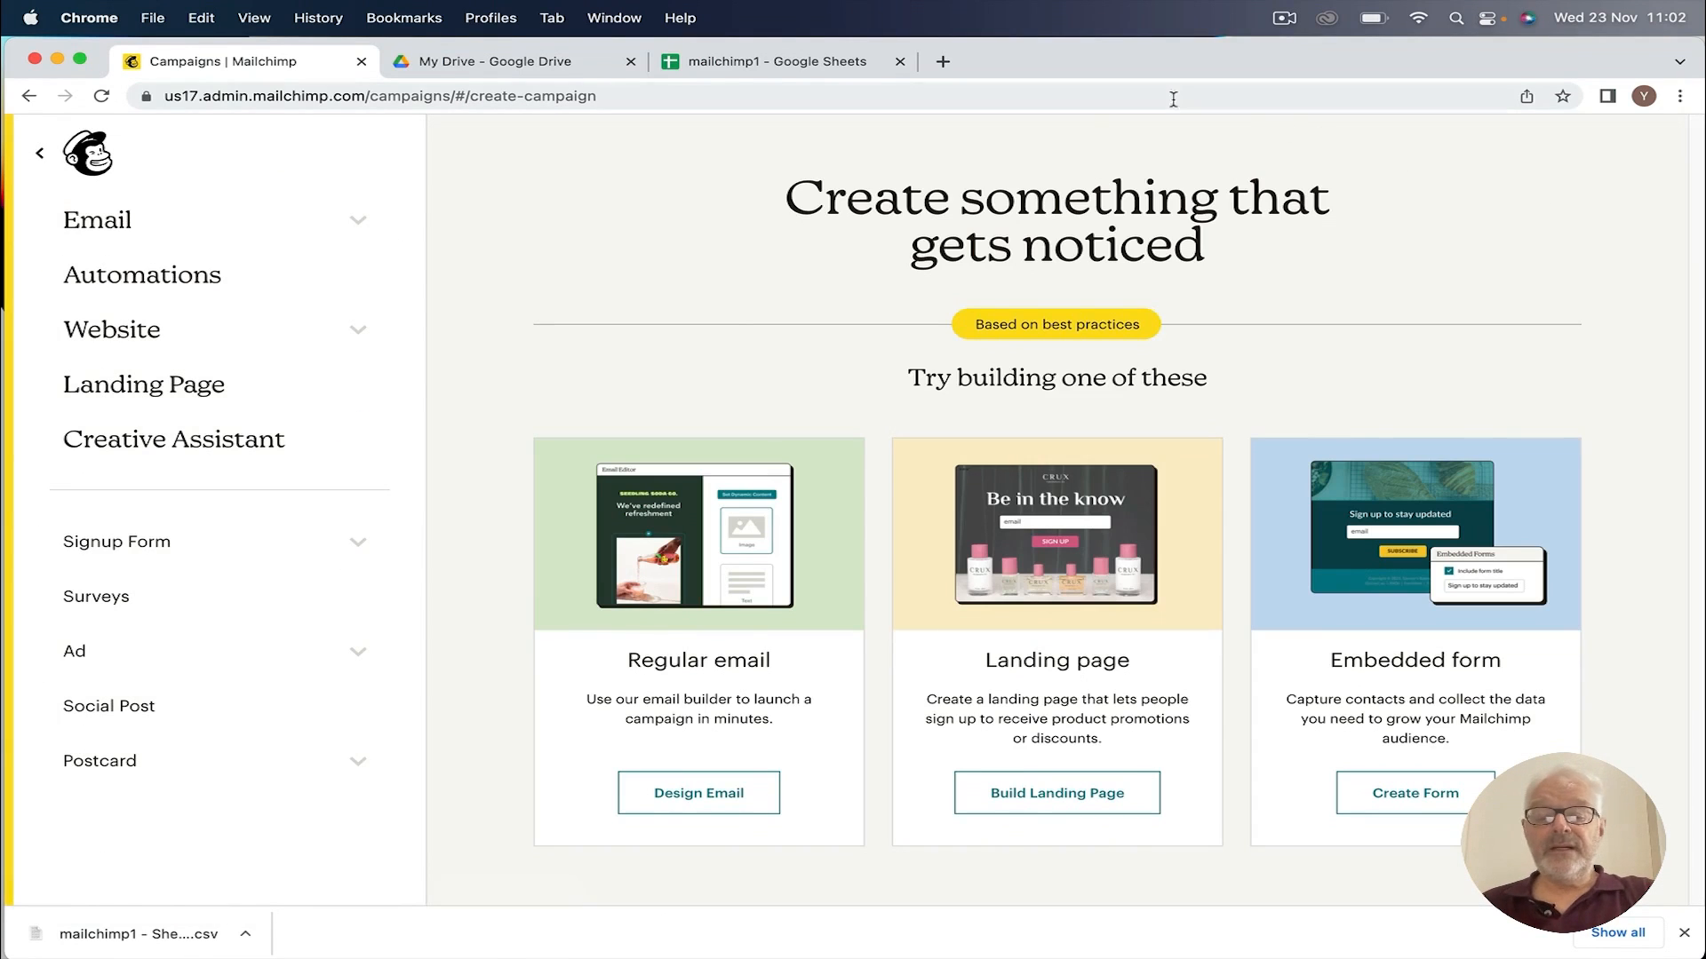
{"action": "left_click", "coordinate": [1054, 802]}
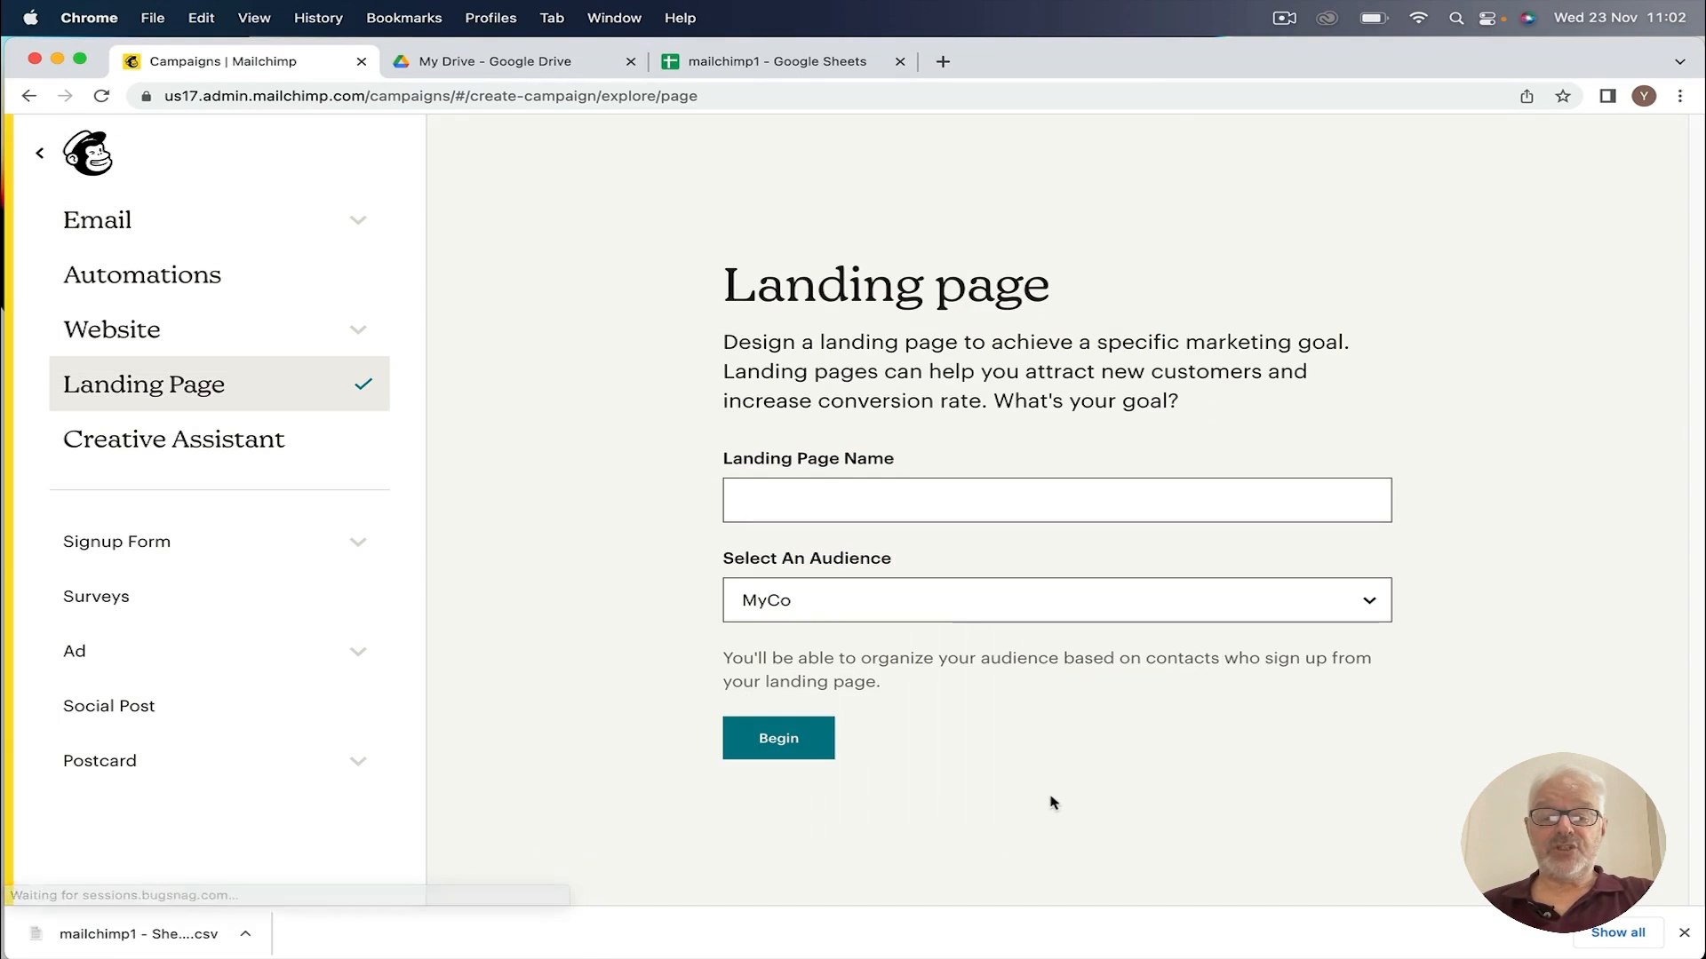
Step: Name the landing page MyCo for the MyCo audience and begin
{"action": "left_click", "coordinate": [746, 503]}
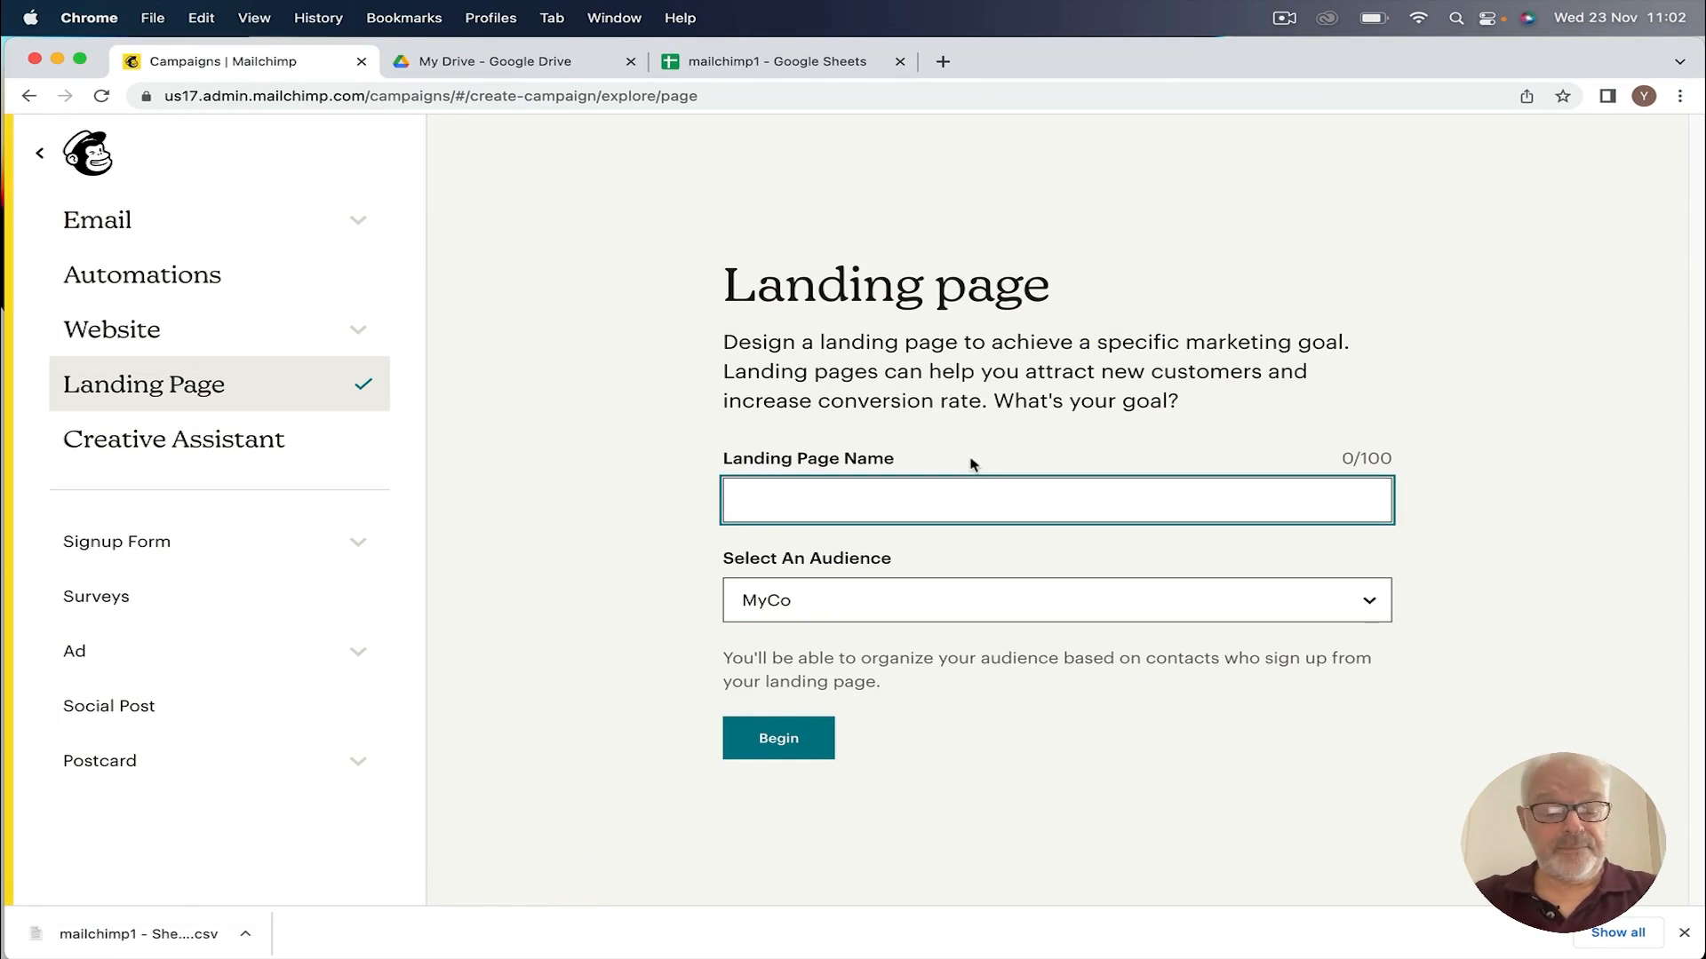
{"action": "type", "text": "MyCo"}
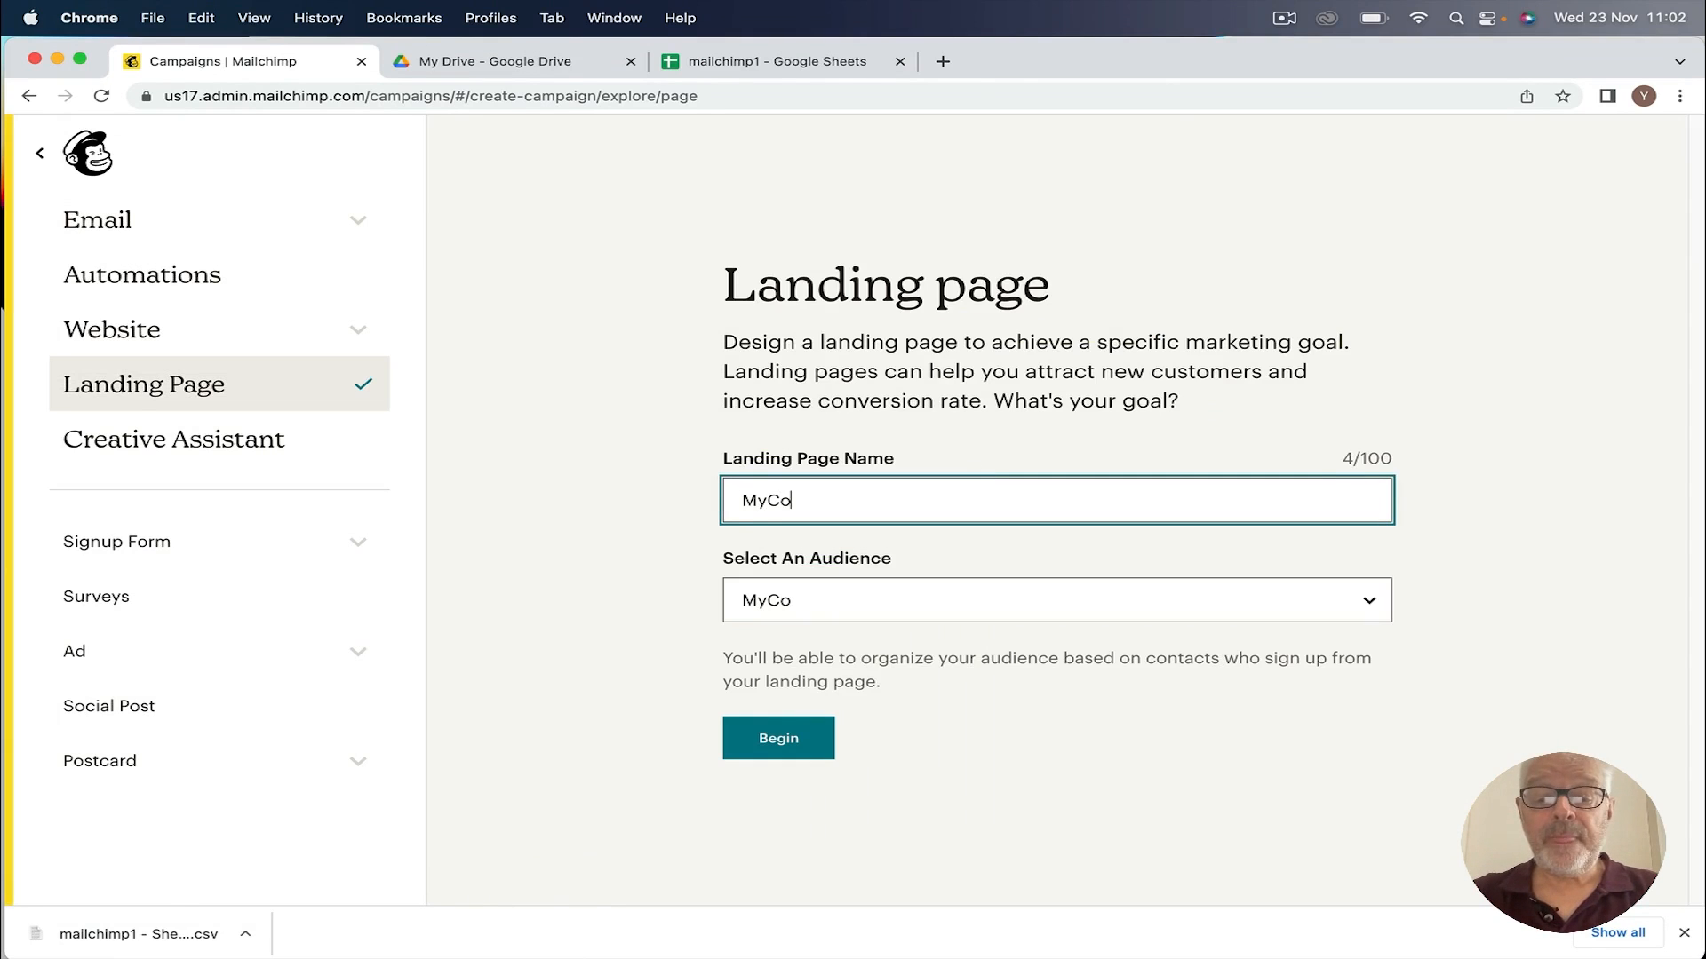
{"action": "key", "text": "Tab"}
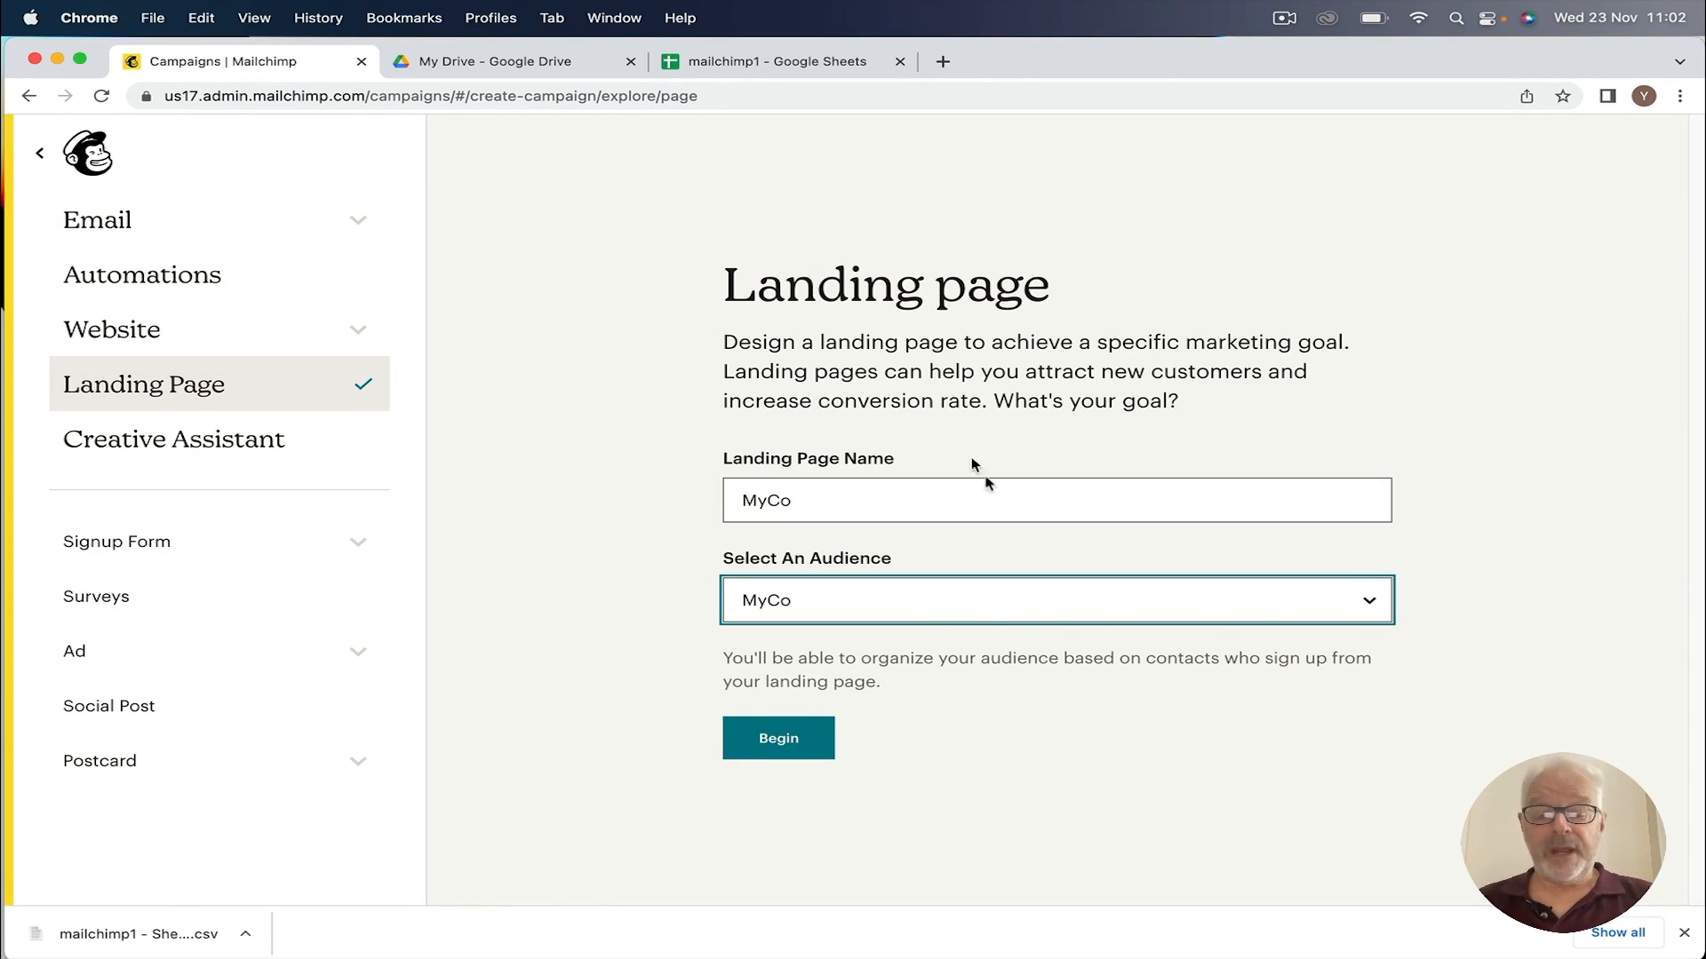
{"action": "left_click", "coordinate": [773, 739]}
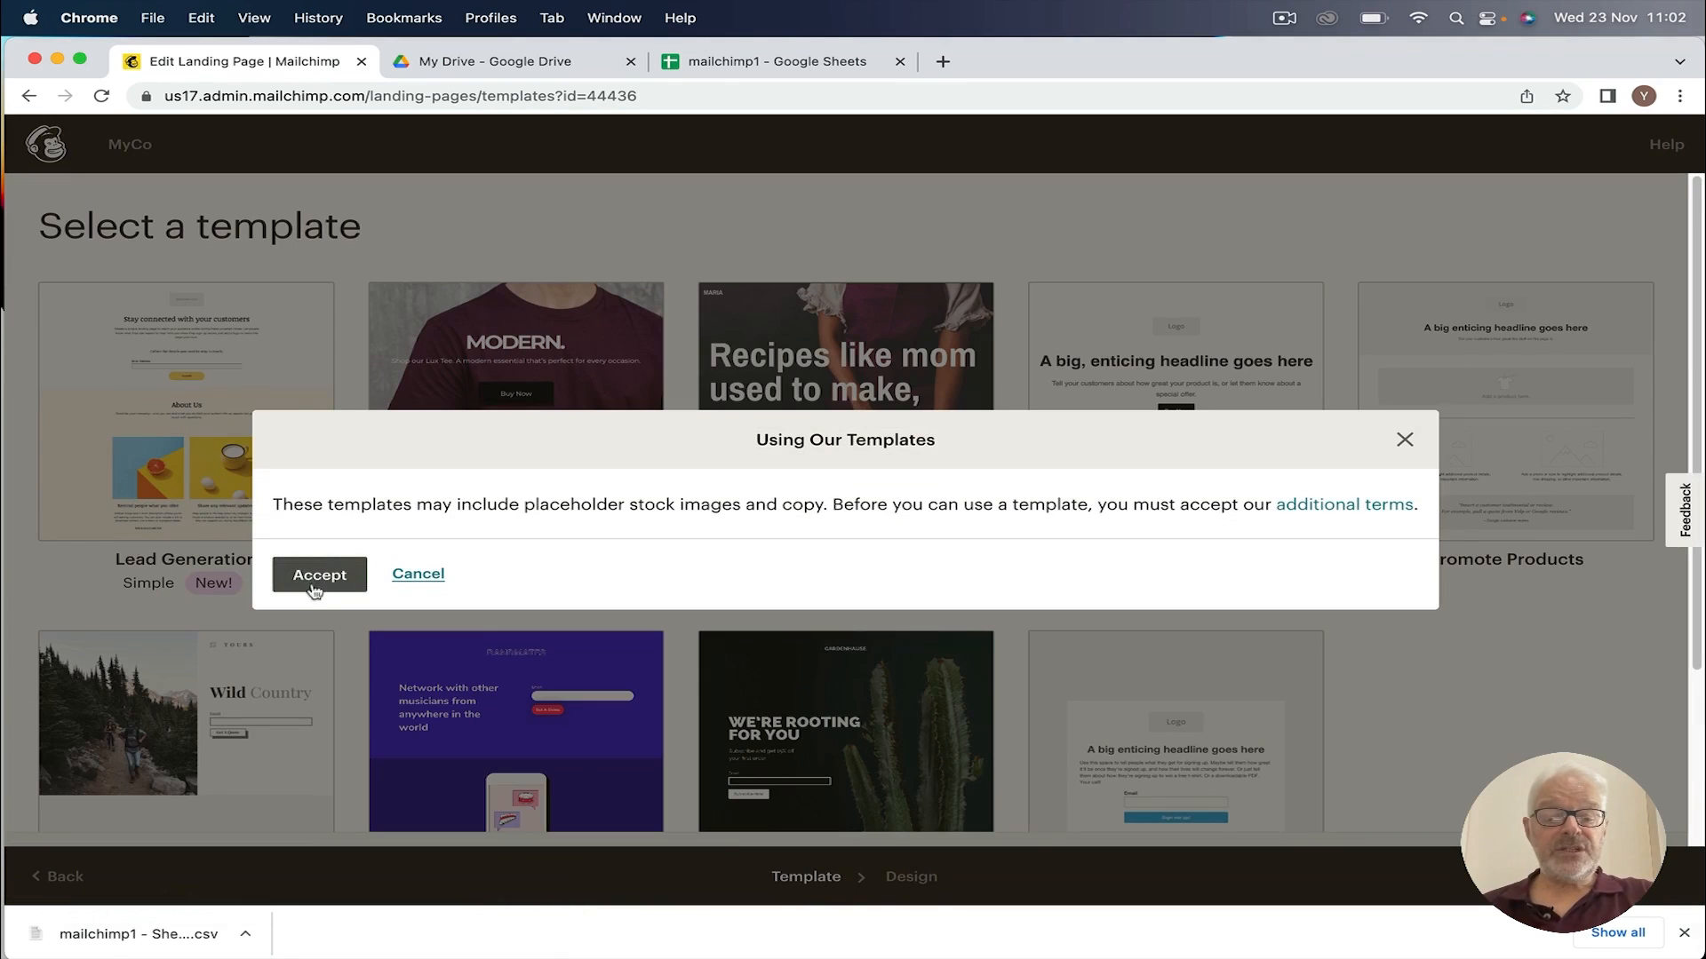
Step: Choose the Bandmates template and accept its terms to open it in the editor
{"action": "left_click", "coordinate": [1403, 442]}
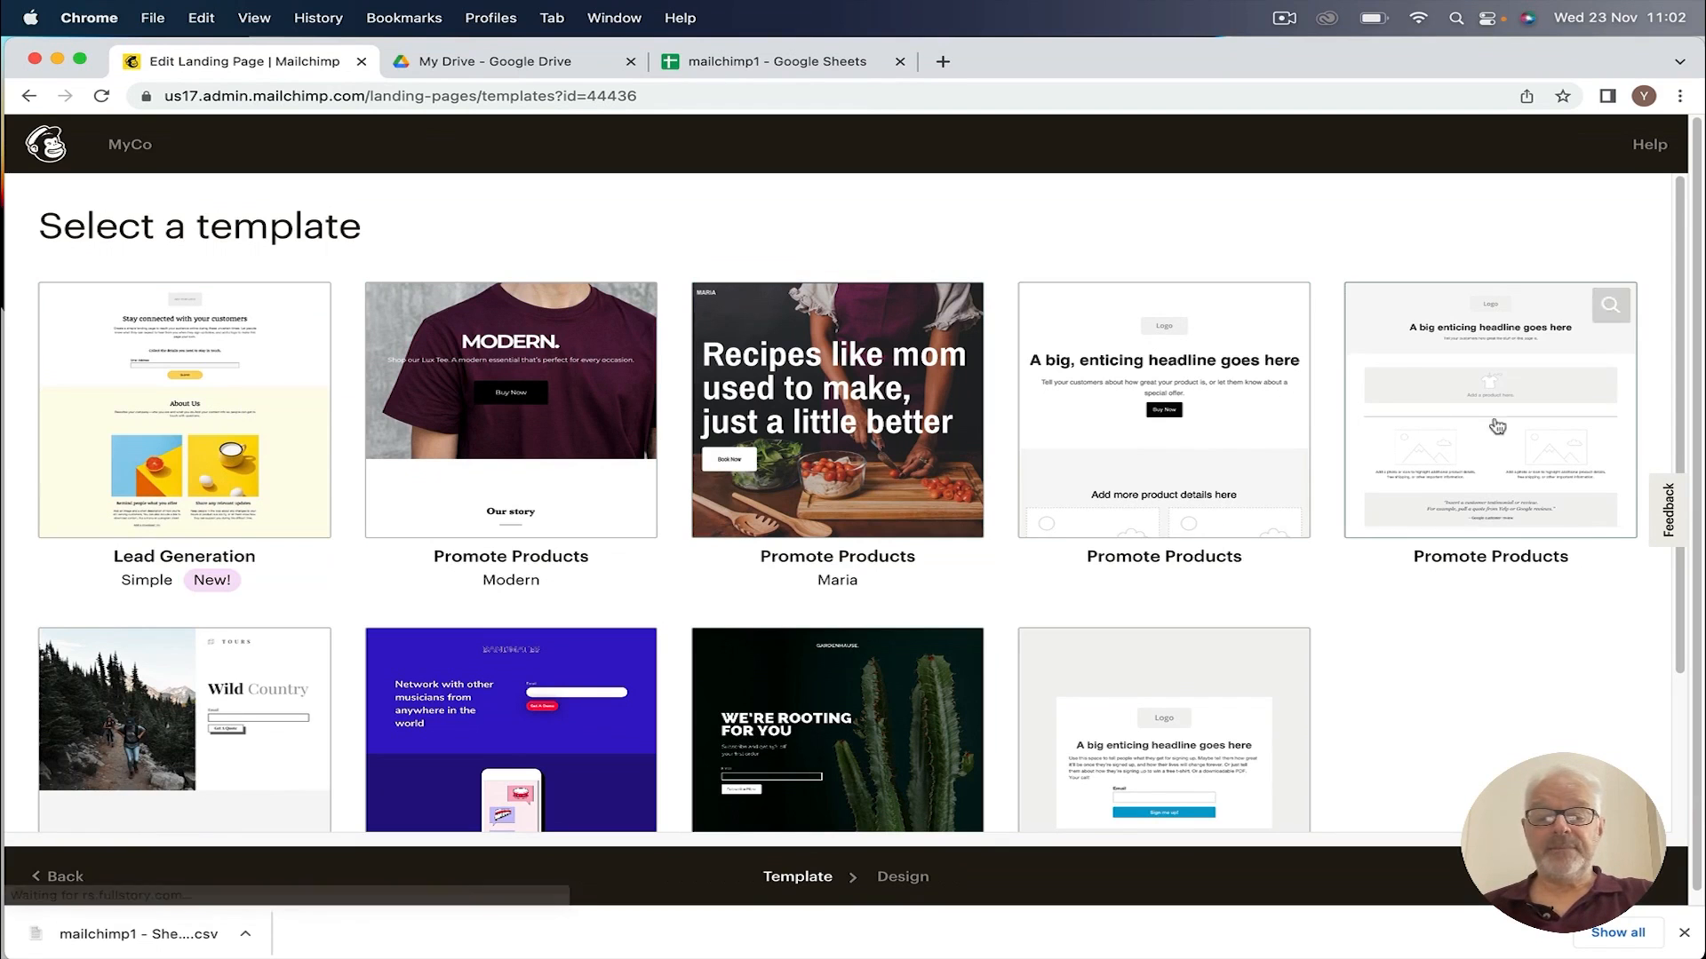
{"action": "scroll", "coordinate": [648, 530], "scroll_direction": "down", "scroll_amount": 3}
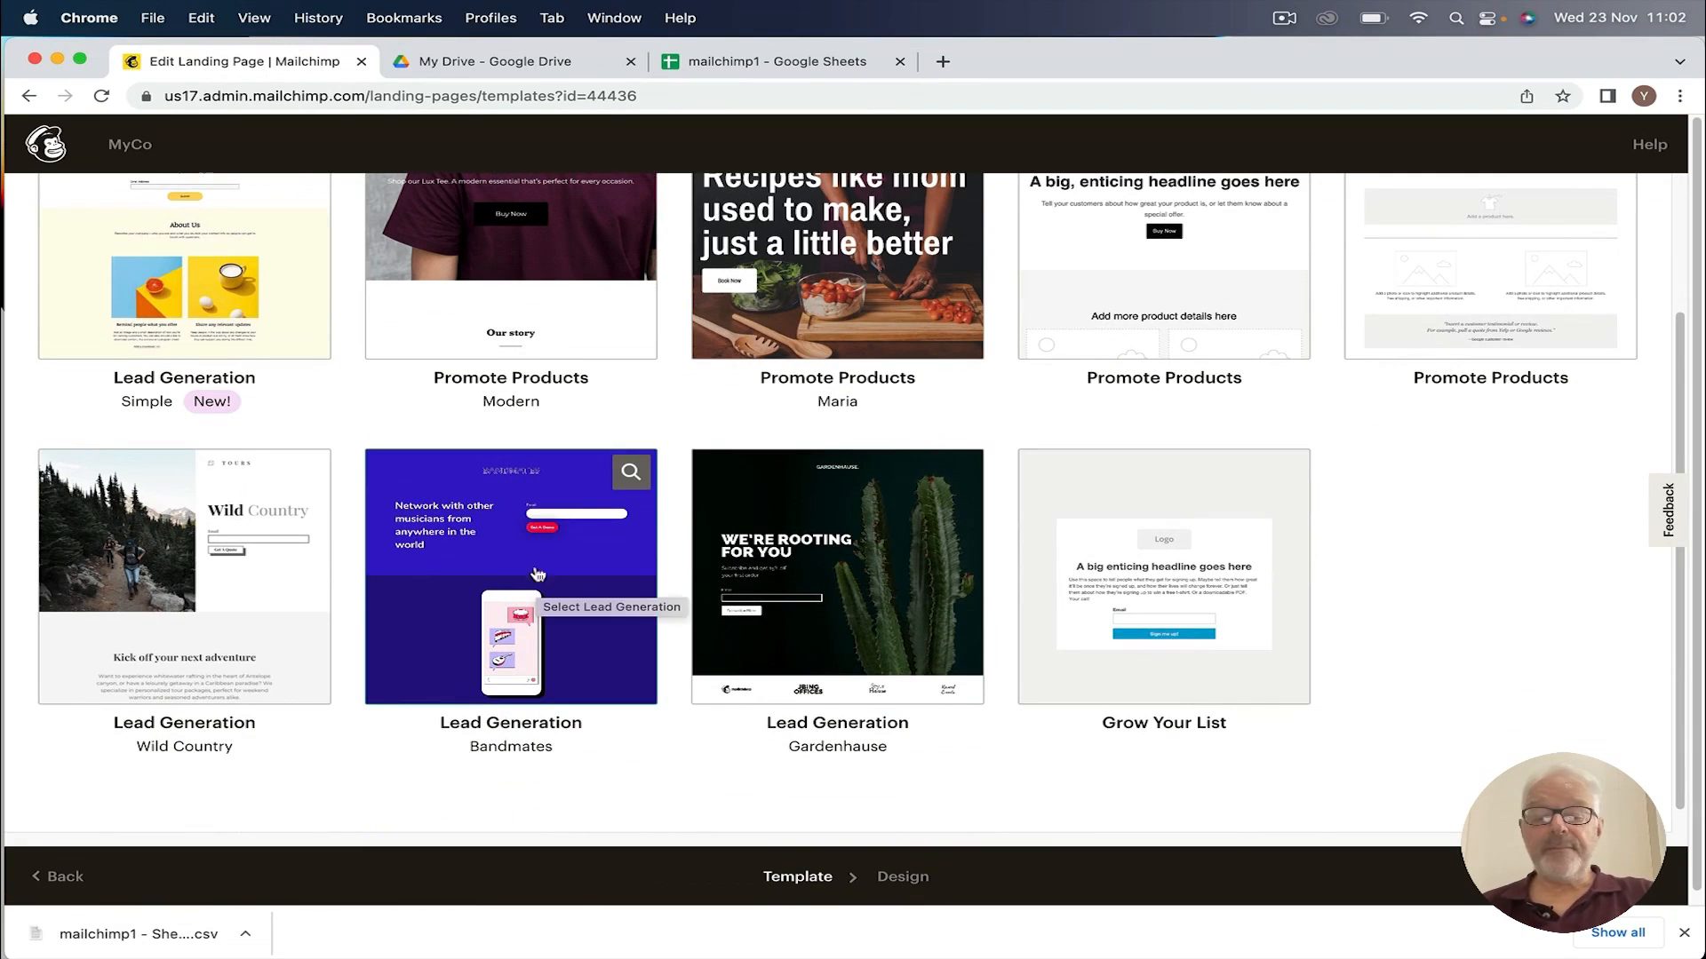
{"action": "left_click", "coordinate": [481, 545]}
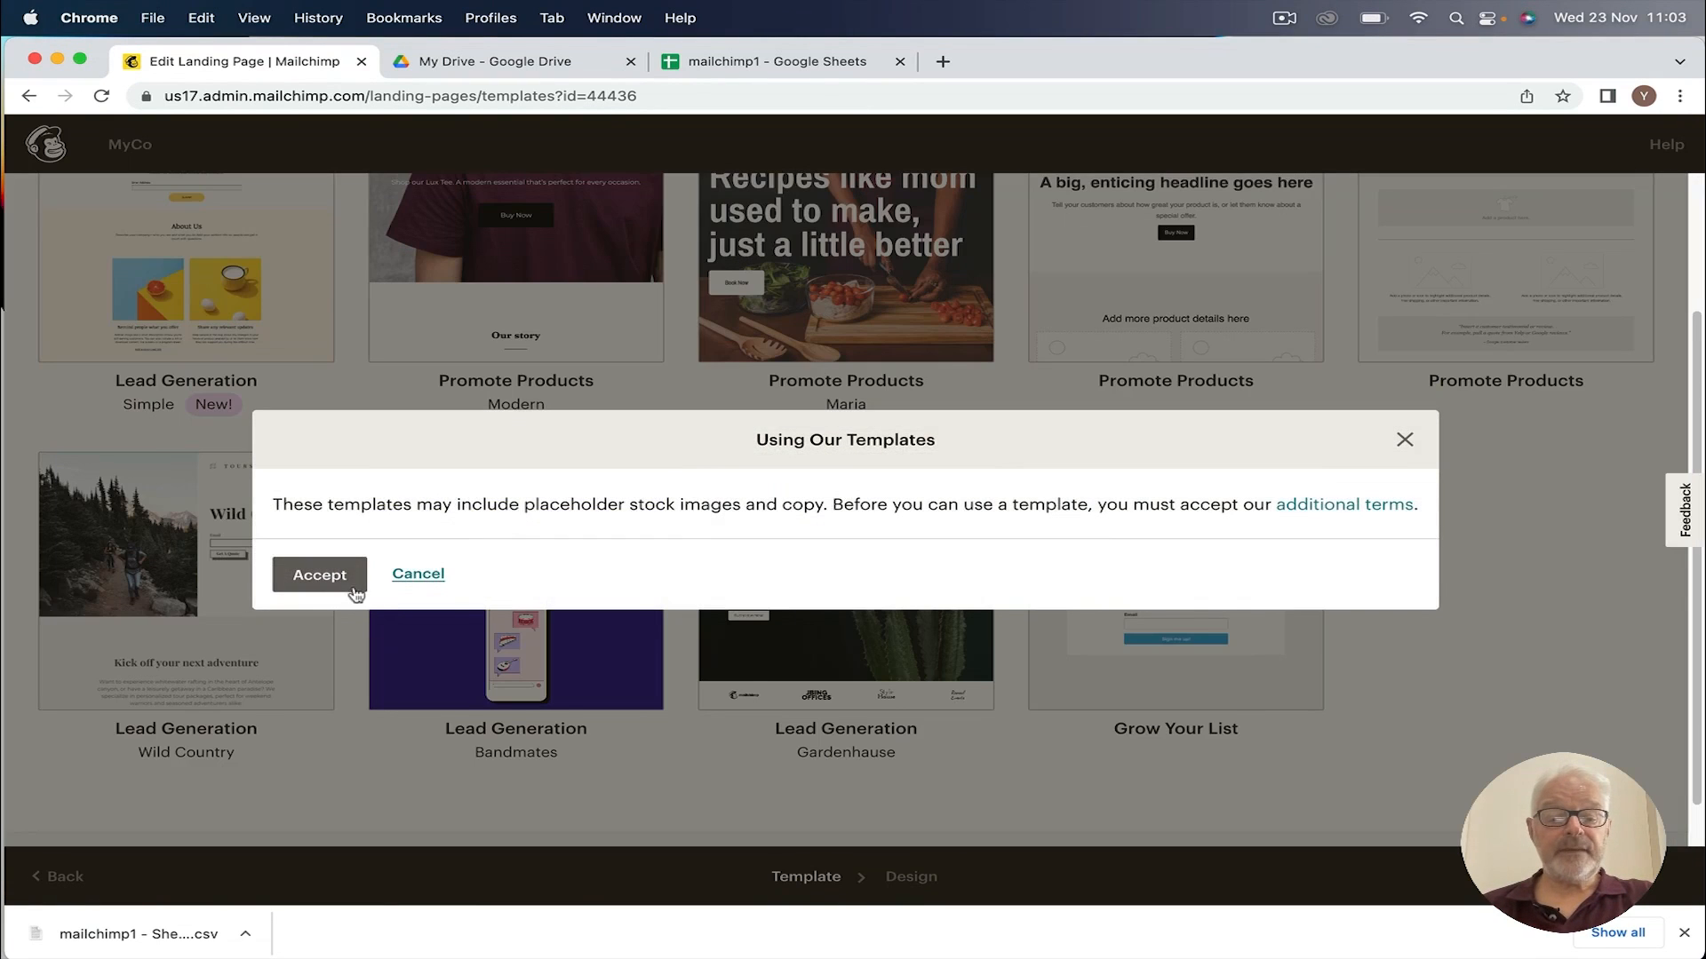
{"action": "left_click", "coordinate": [320, 578]}
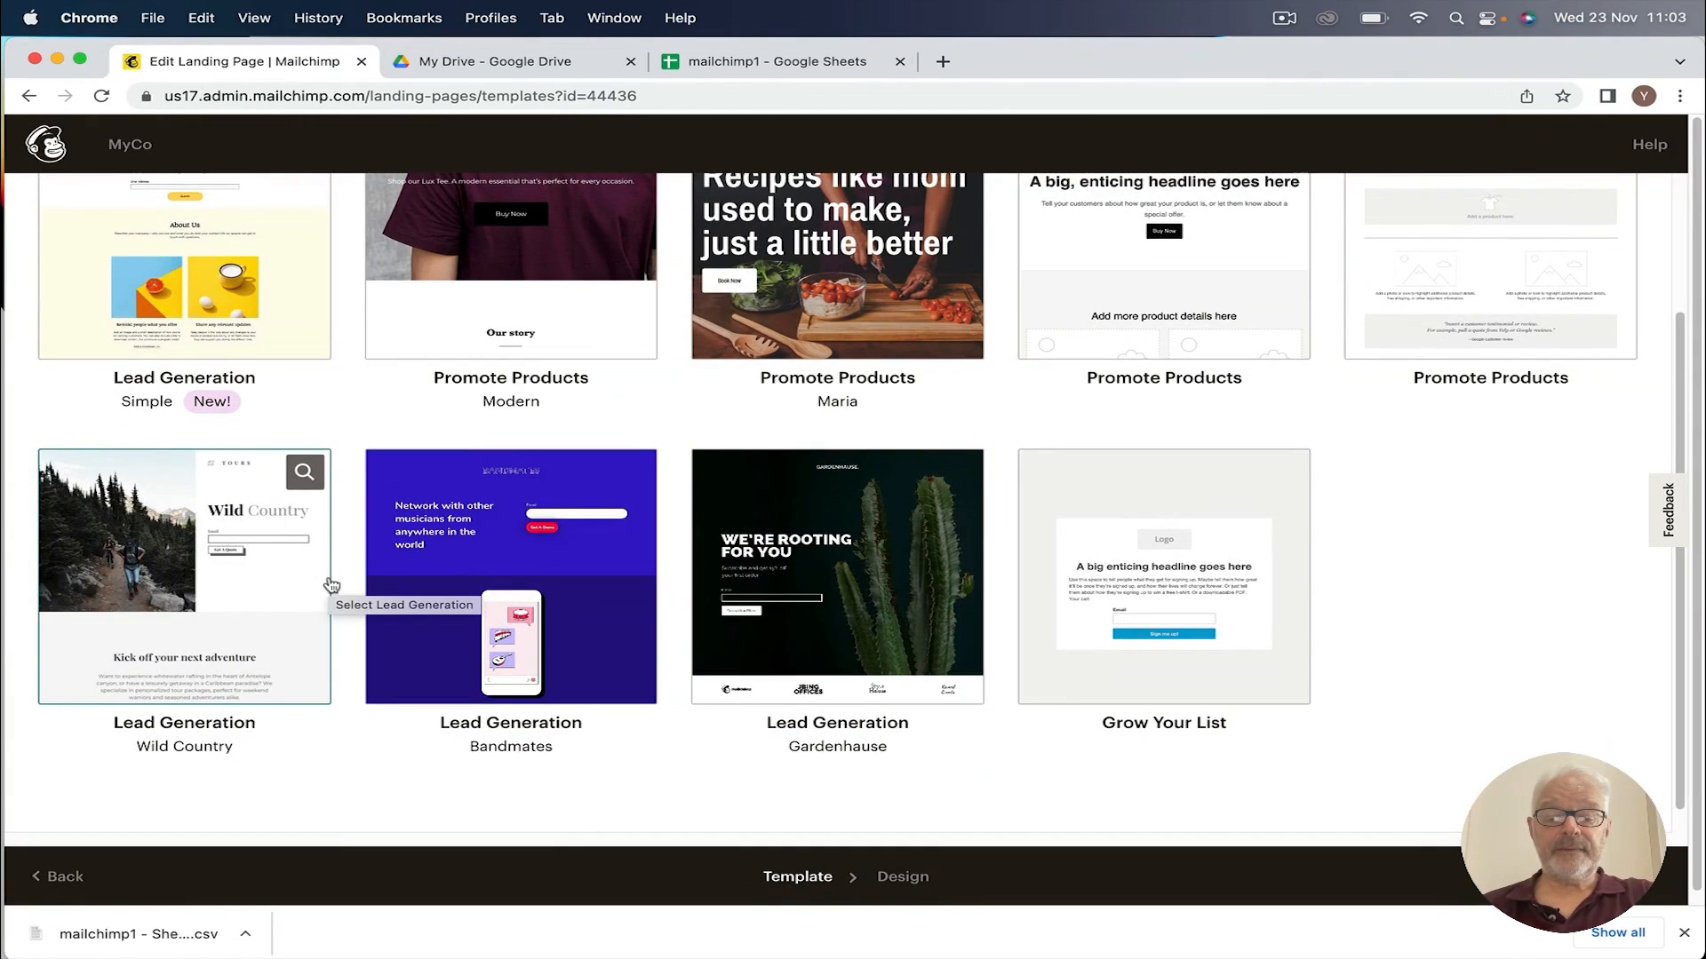
{"action": "left_click", "coordinate": [515, 529]}
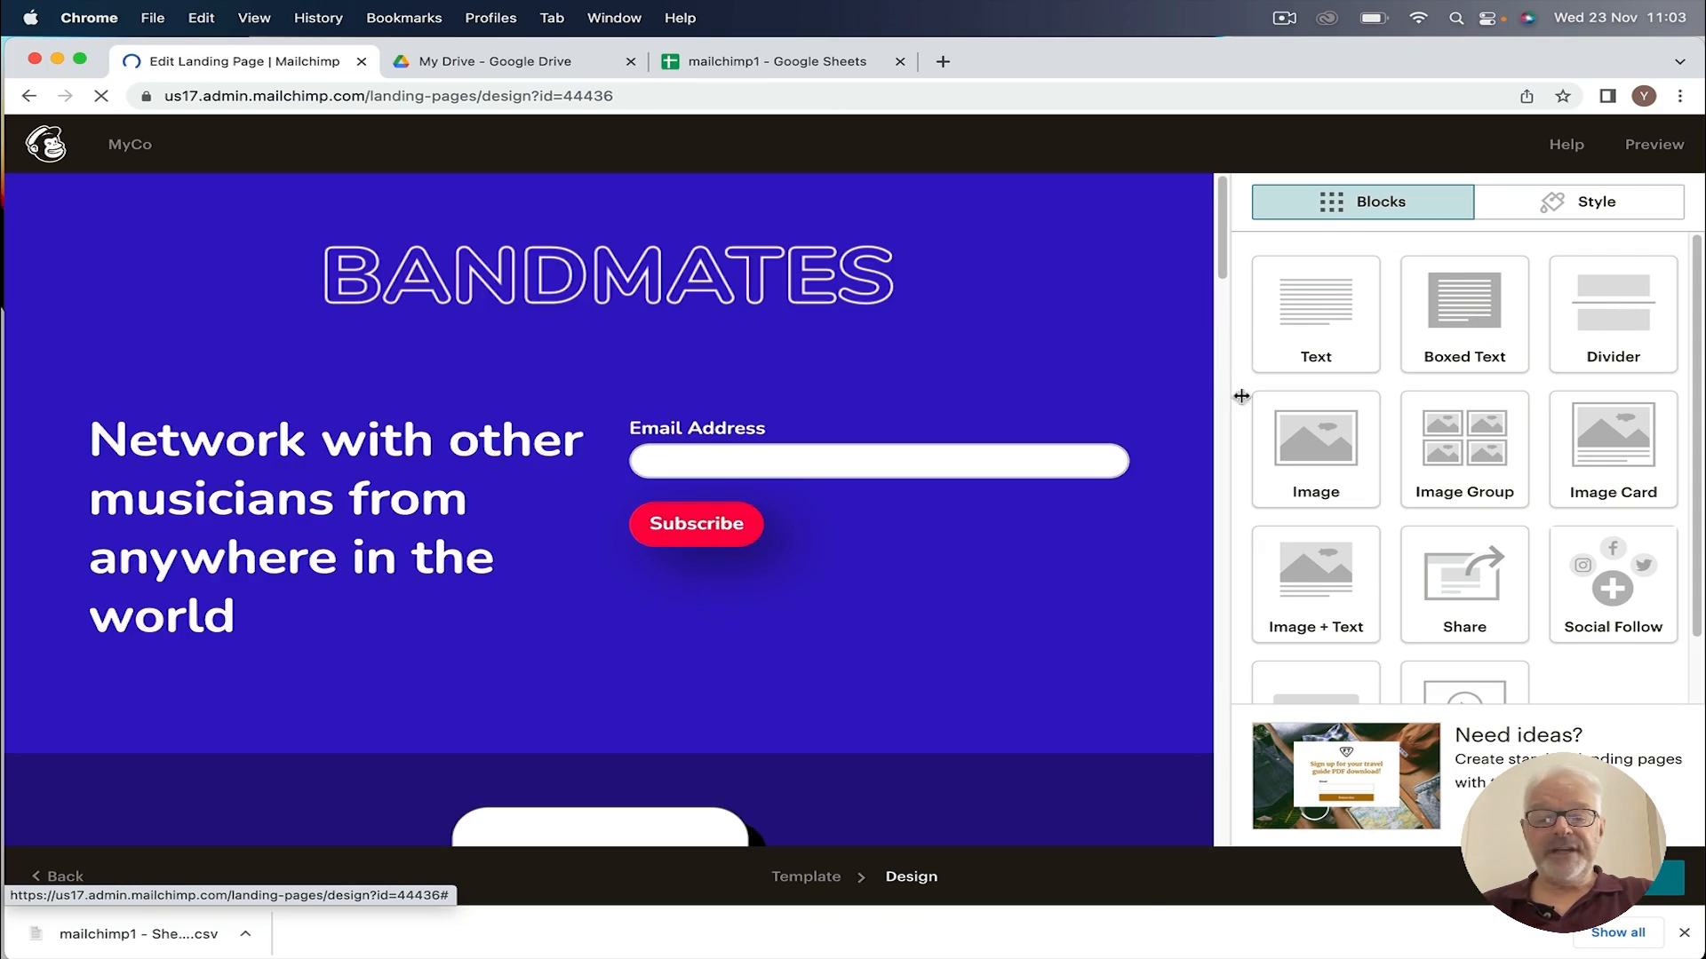
Step: Select the BANDMATES header logo (lp-software-logo.png) to show its Image settings
{"action": "mouse_move", "coordinate": [560, 306]}
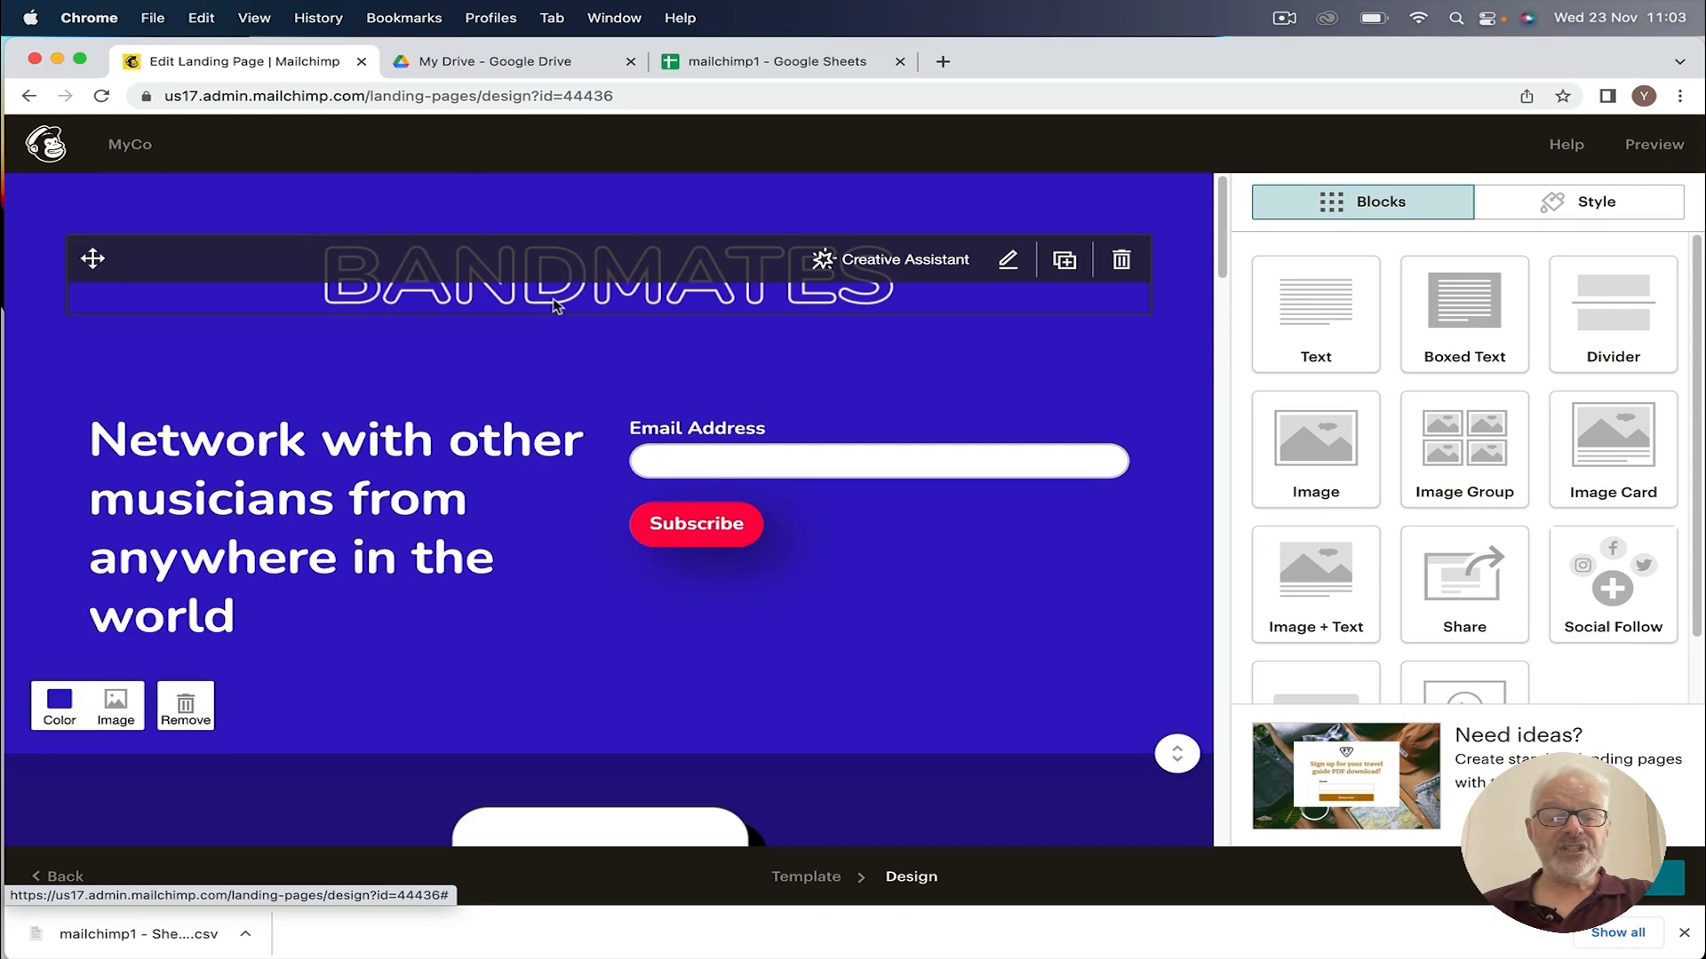
{"action": "left_click", "coordinate": [489, 296]}
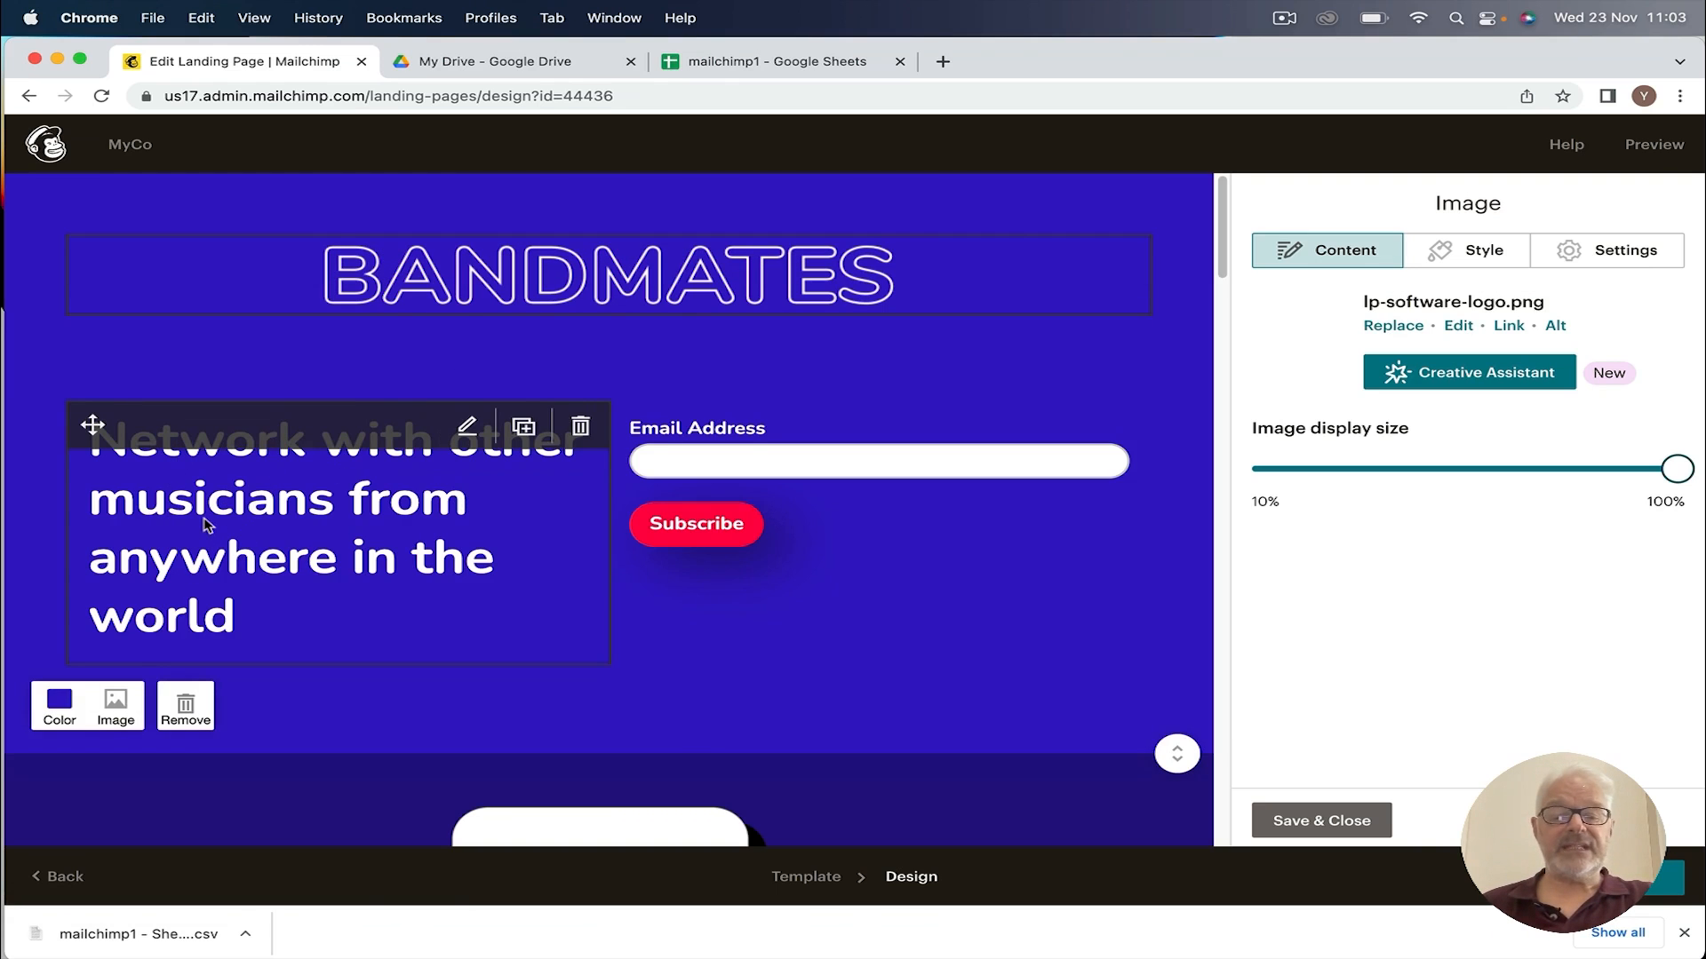
{"action": "scroll", "coordinate": [204, 525], "scroll_direction": "down", "scroll_amount": 2}
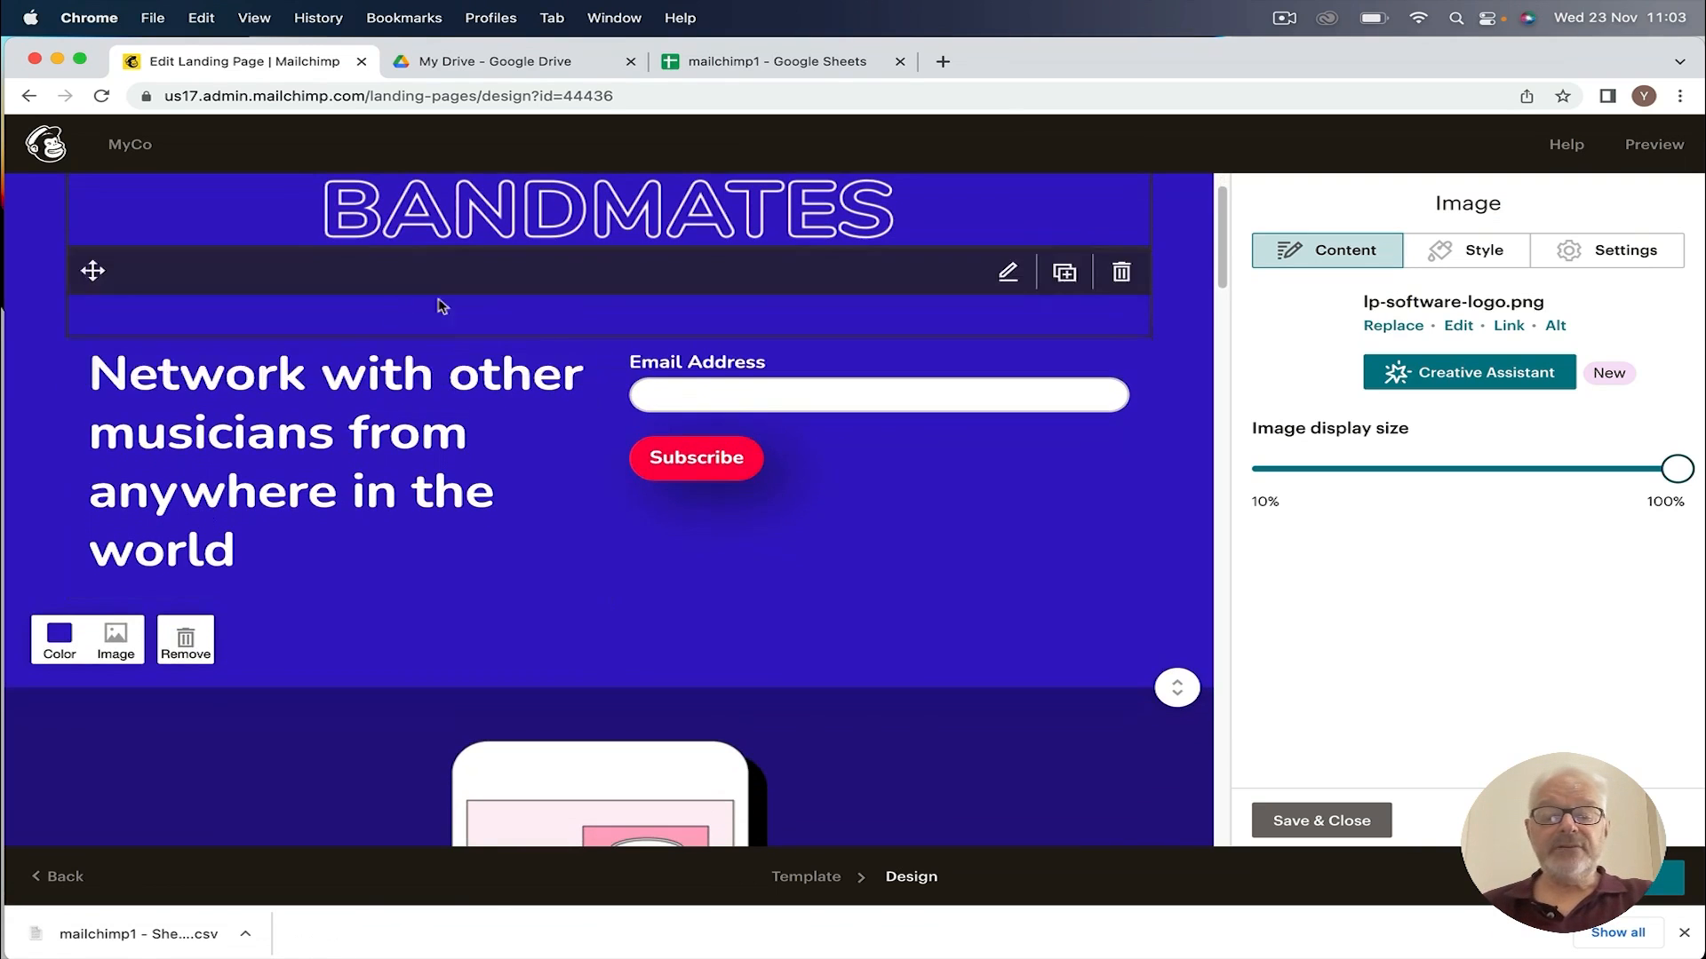